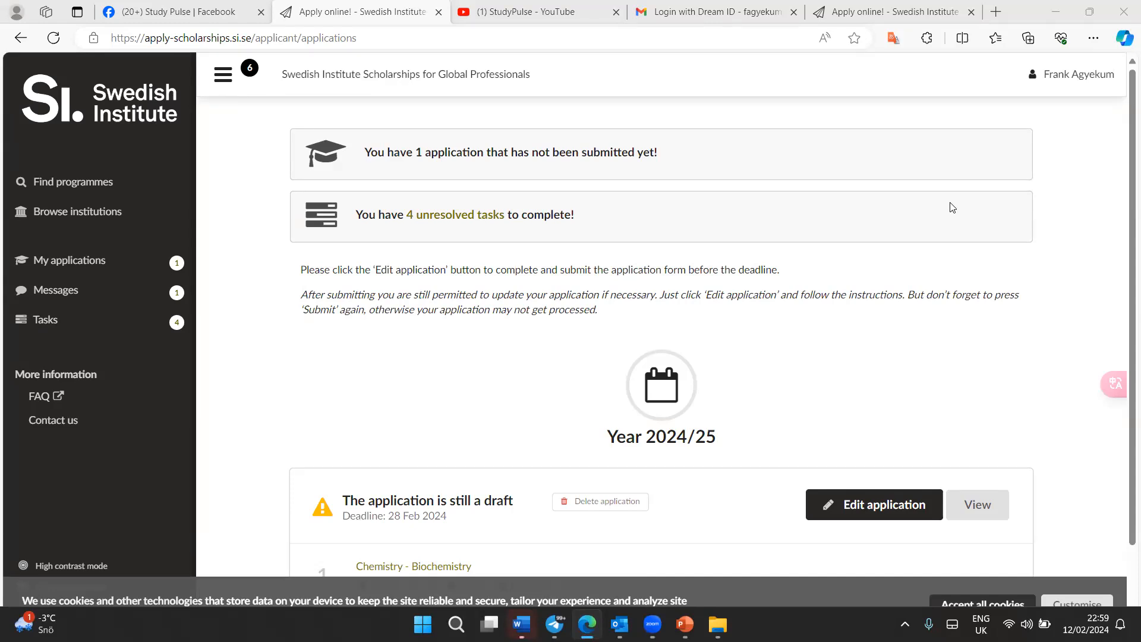
Open the Messages page from the scholarship applicant portal
scroll(953, 207, up, 3)
scroll(953, 208, down, 2)
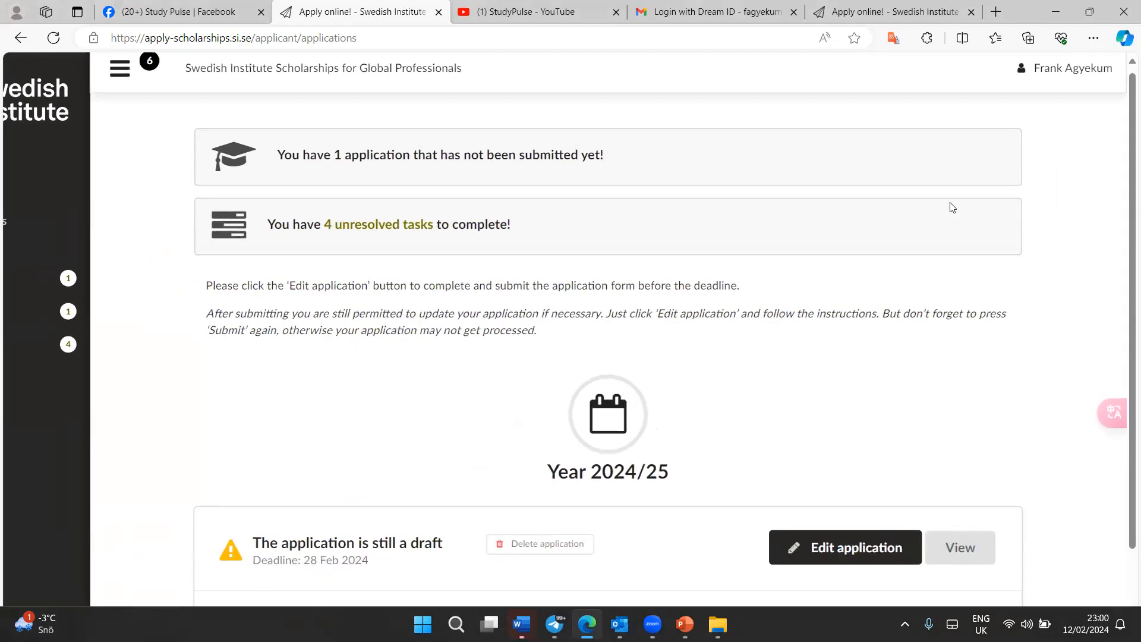
scroll(953, 208, down, 2)
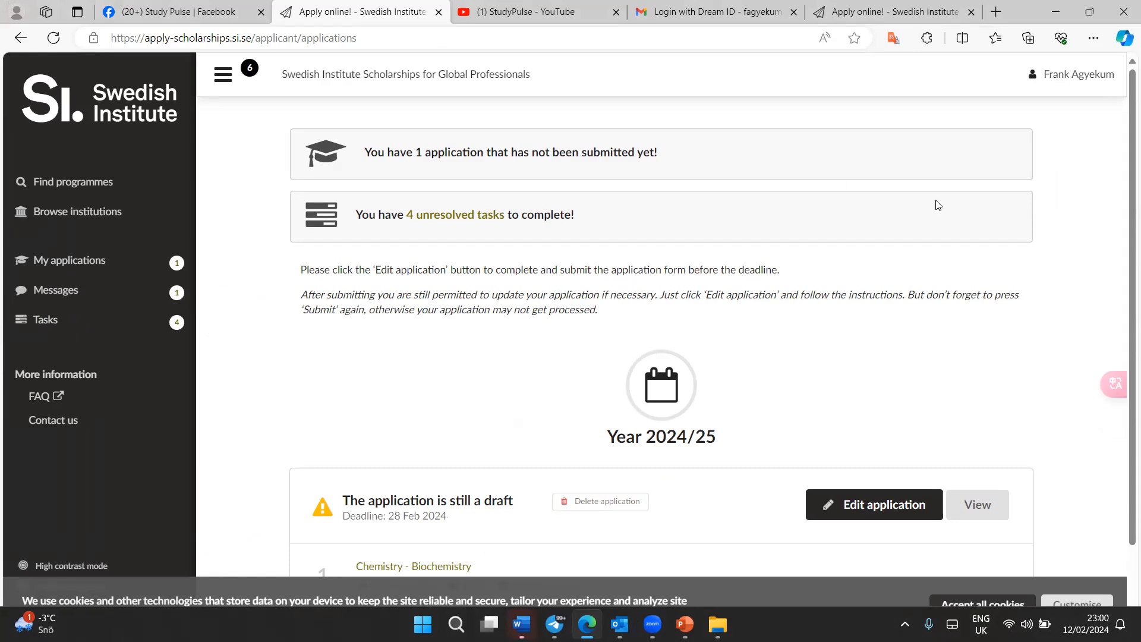
scroll(245, 135, up, 5)
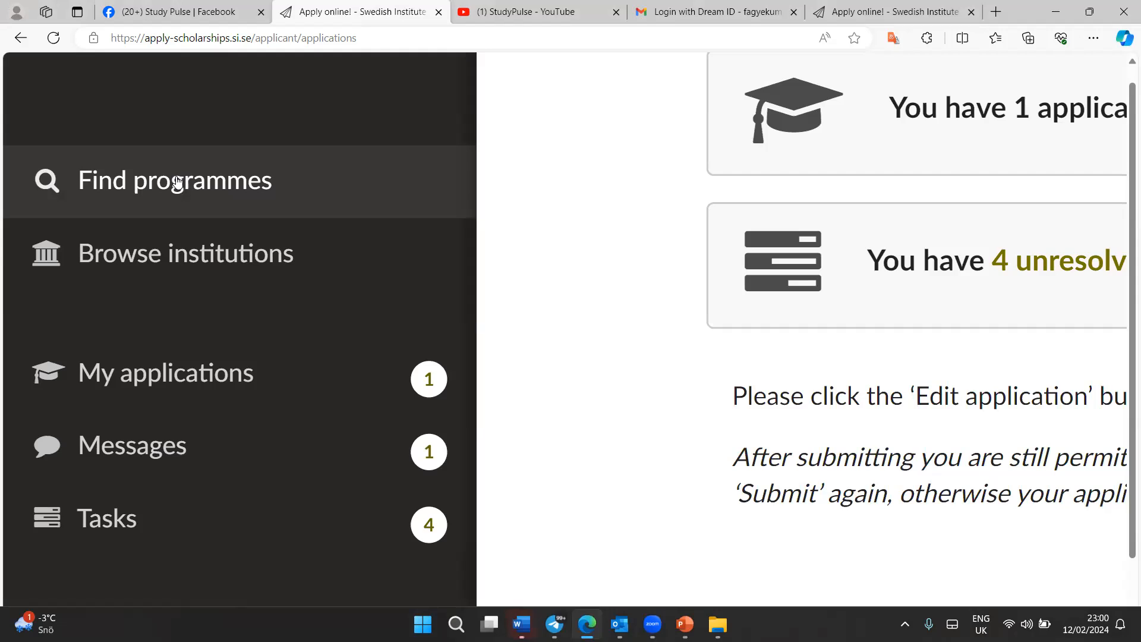
scroll(177, 181, down, 4)
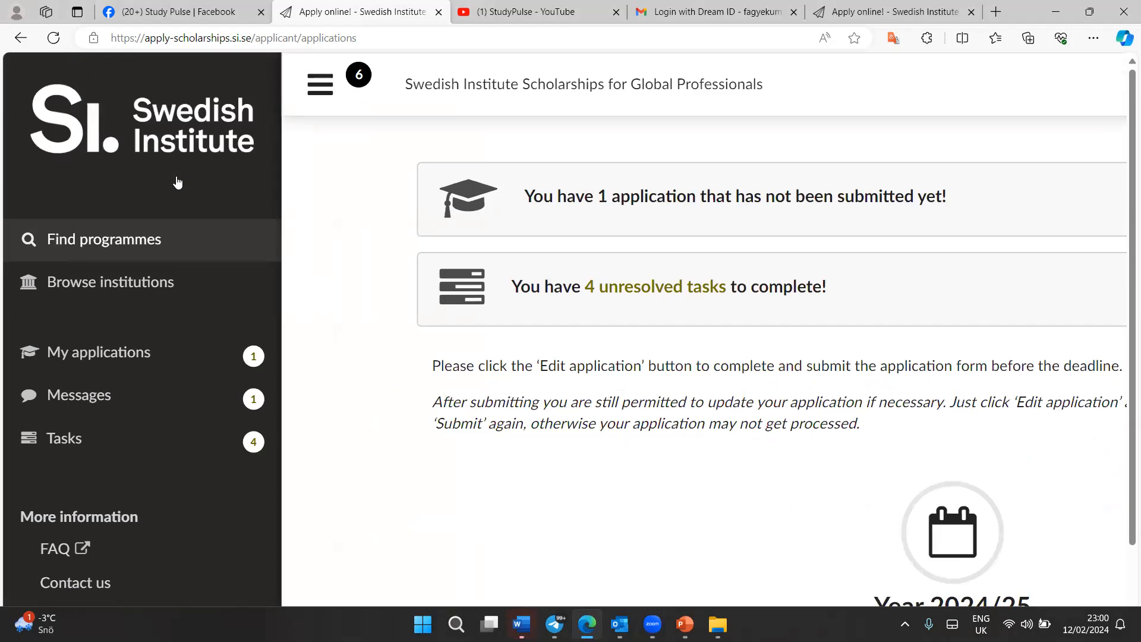
scroll(177, 181, up, 5)
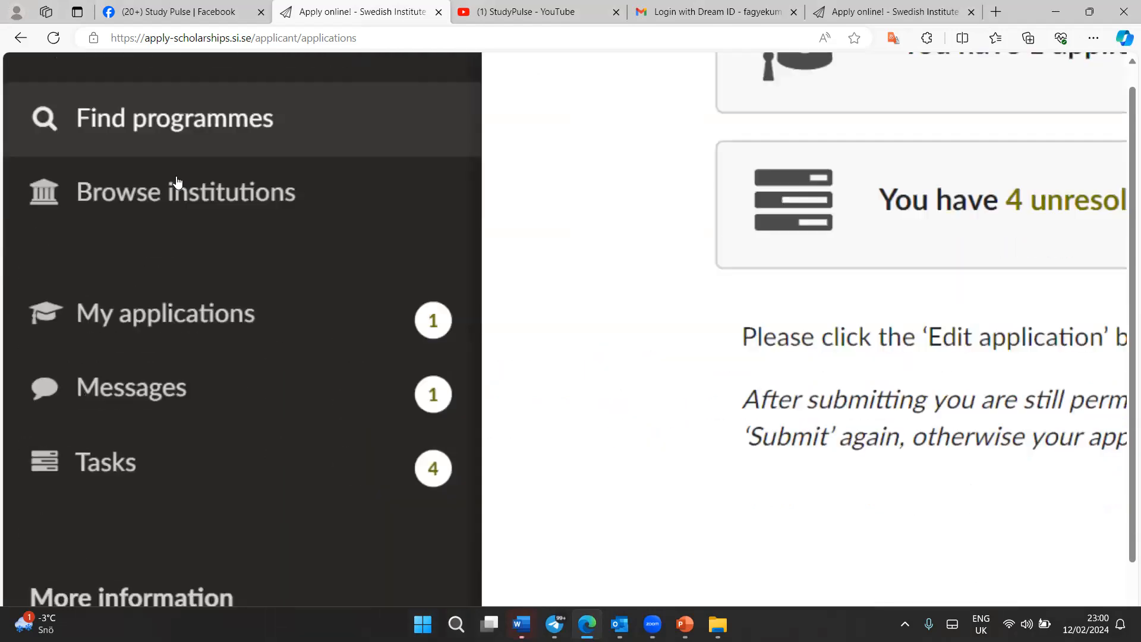
scroll(177, 182, up, 2)
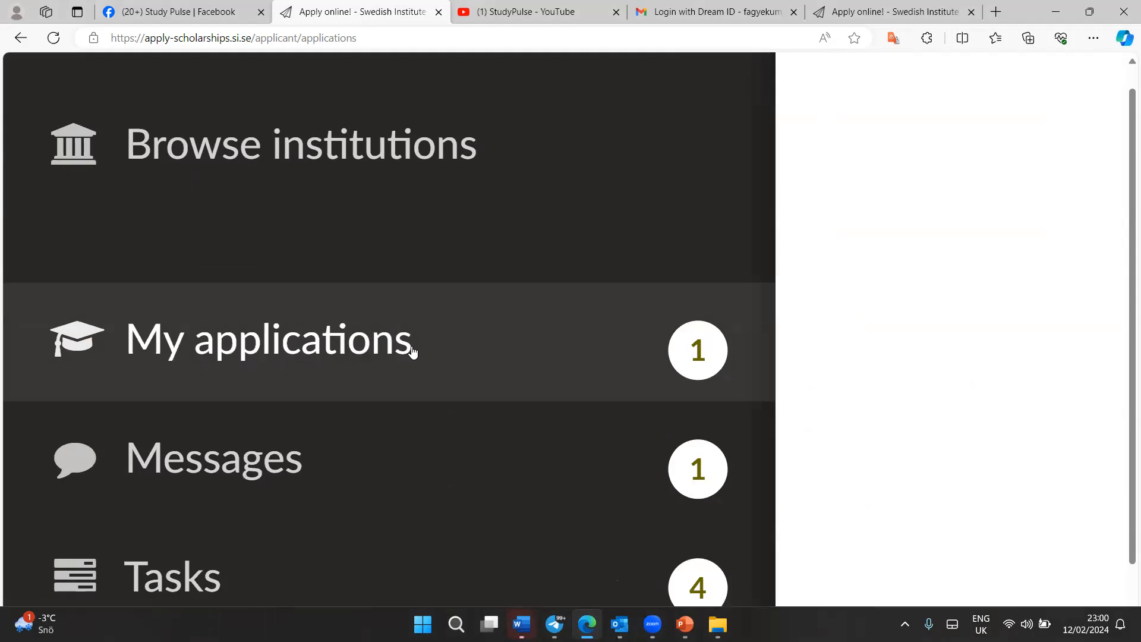
scroll(413, 352, down, 2)
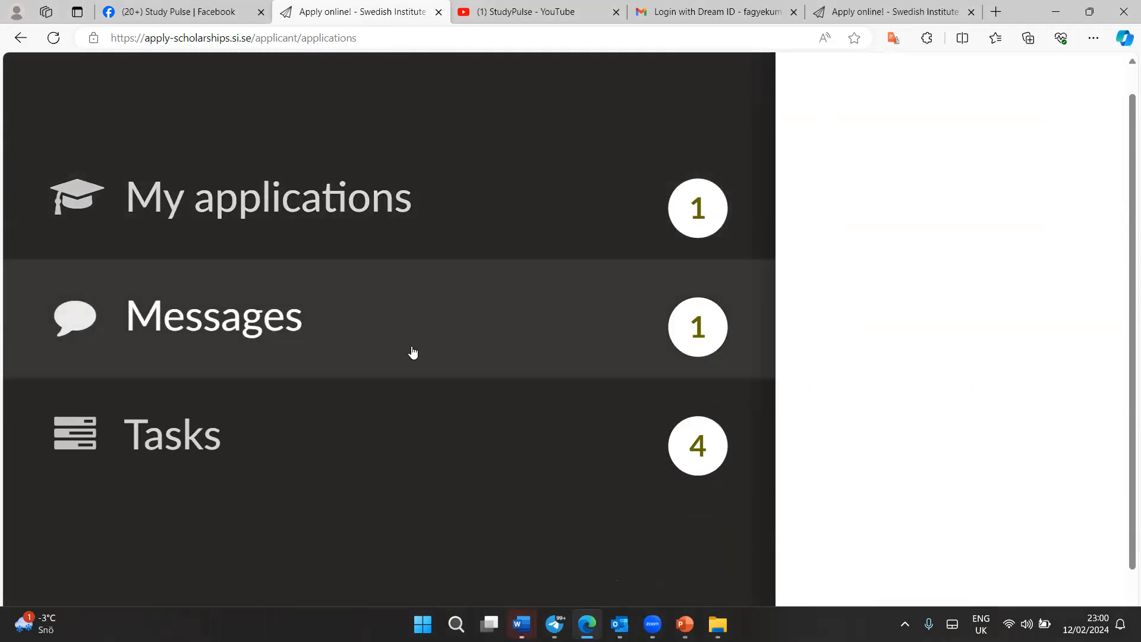
click(414, 352)
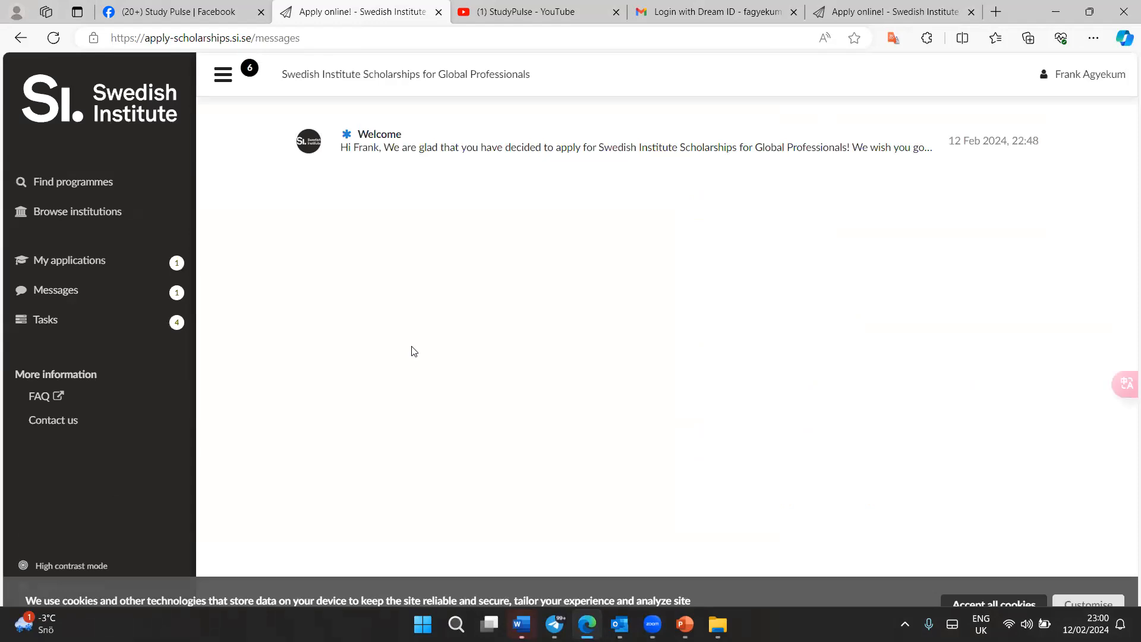
Open the Tasks page listing the unresolved application tasks
scroll(414, 352, up, 5)
scroll(414, 352, down, 1)
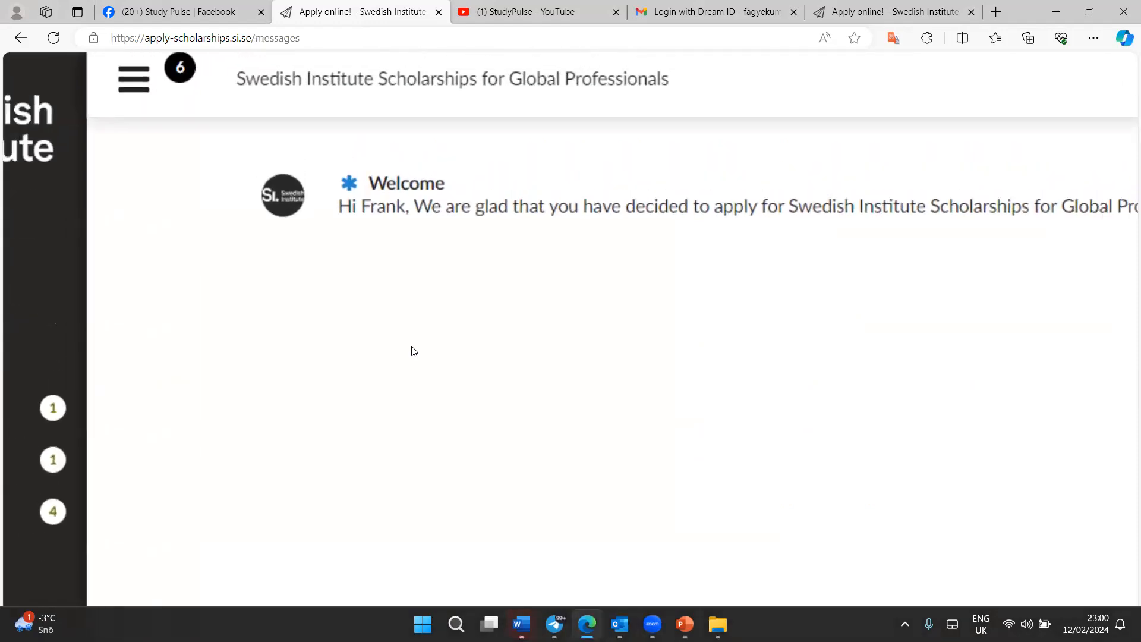
scroll(414, 352, down, 4)
scroll(415, 351, up, 6)
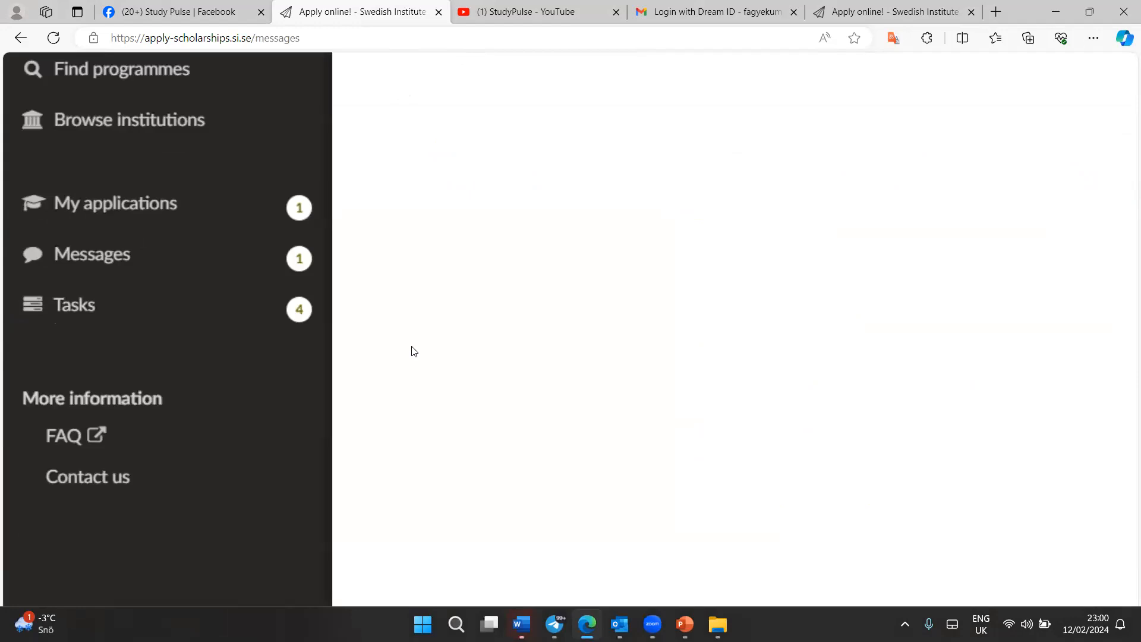
scroll(414, 351, up, 2)
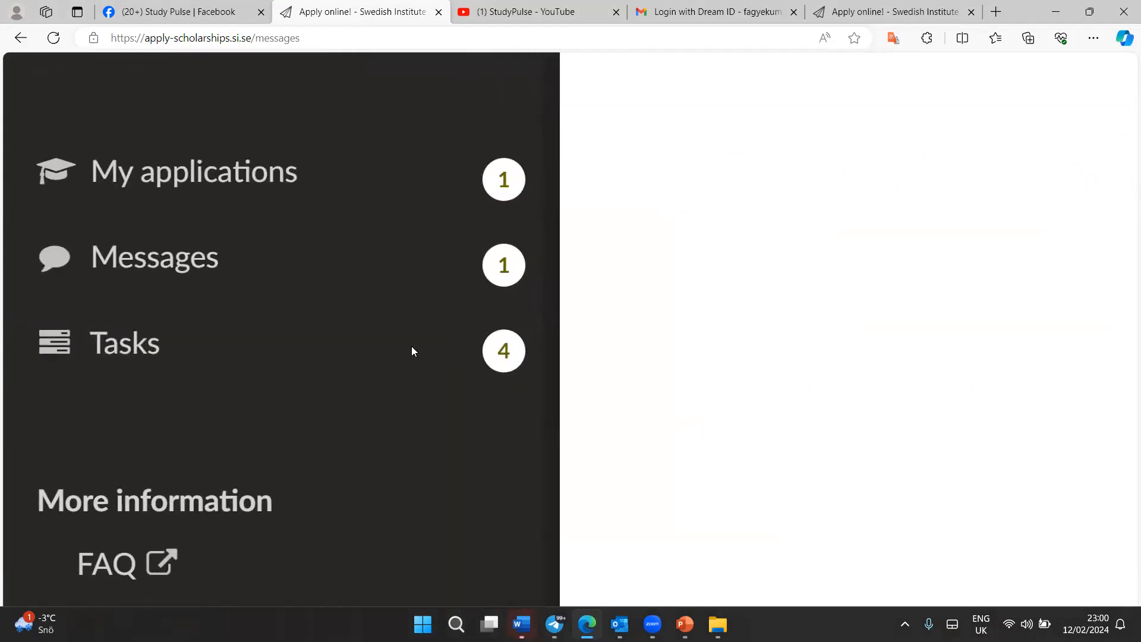
click(135, 334)
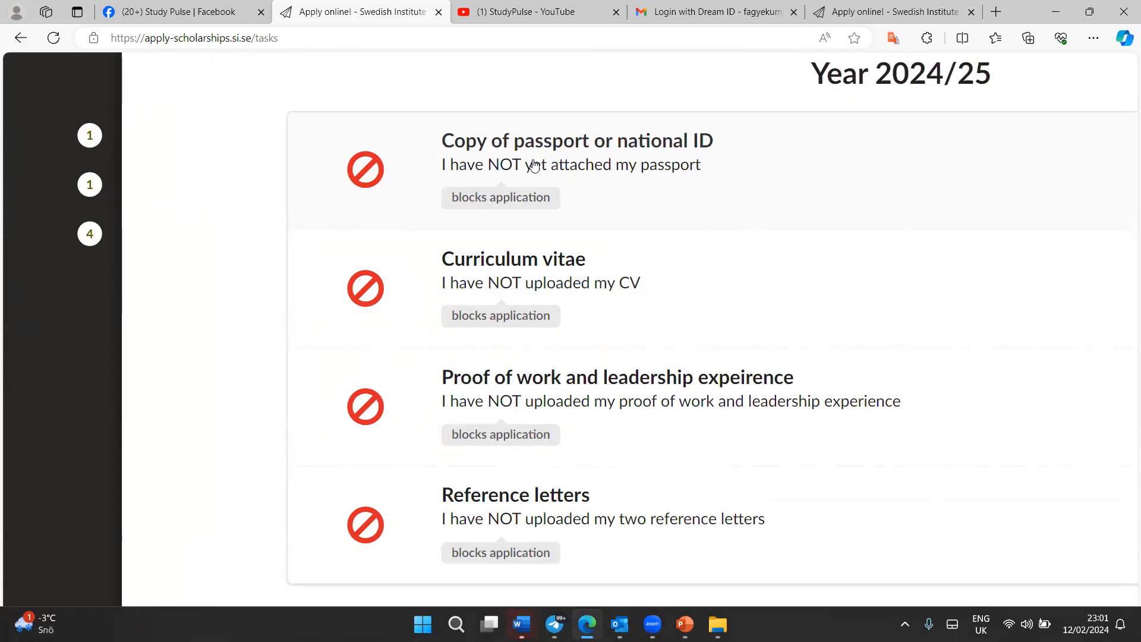
Examine the four tasks that block the application
ctrl+scroll(535, 165, up, 5)
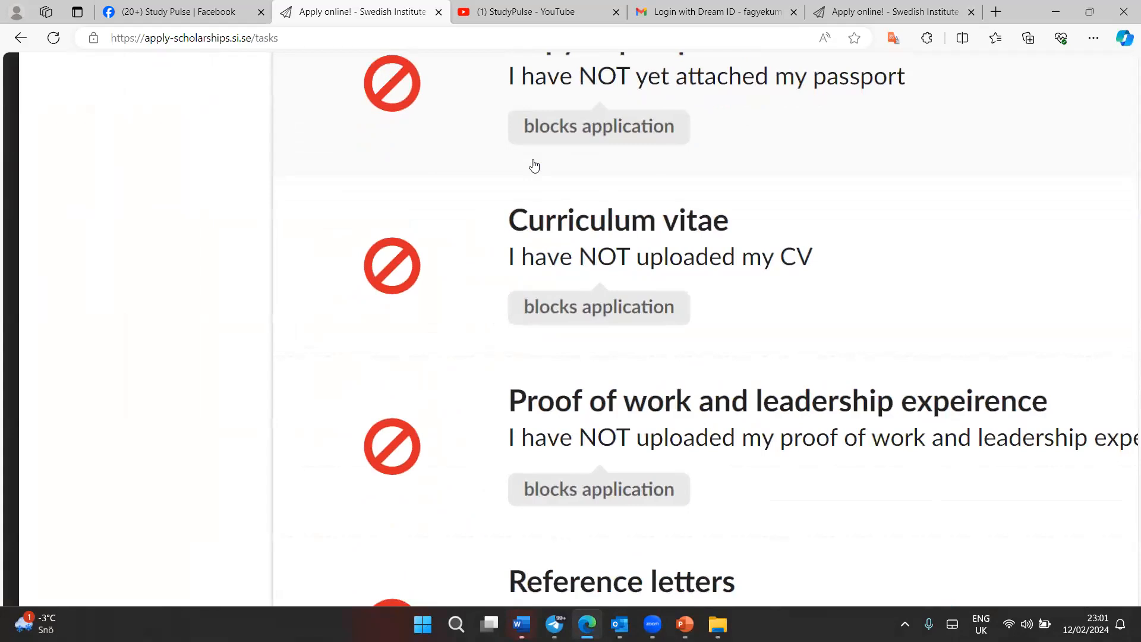
scroll(534, 165, down, 3)
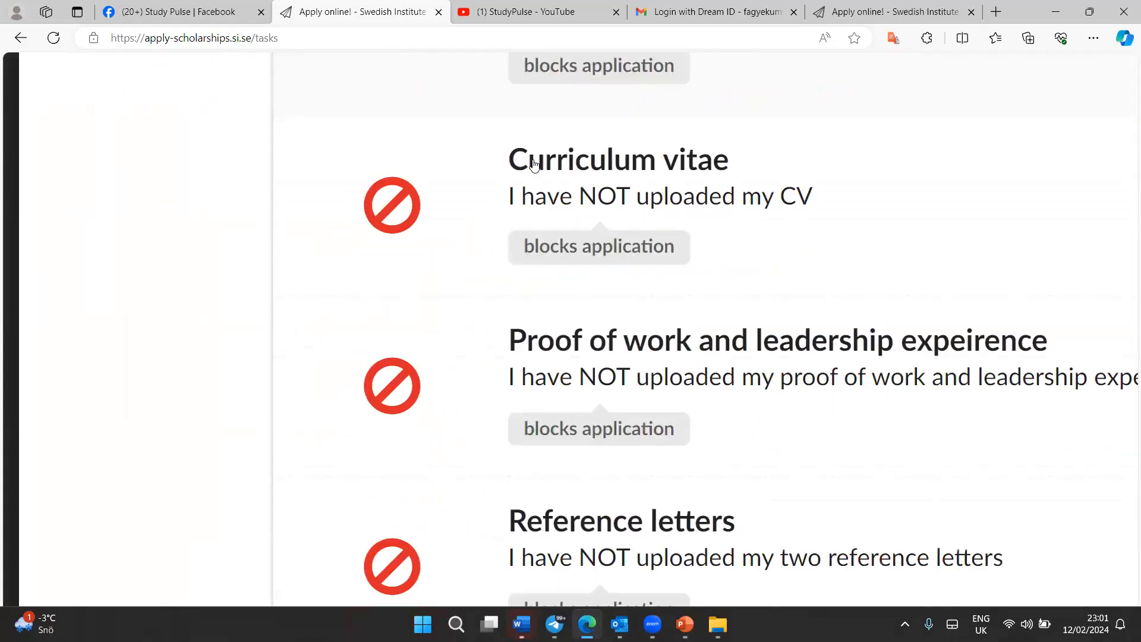
scroll(534, 165, right, 2)
ctrl+scroll(534, 165, up, 2)
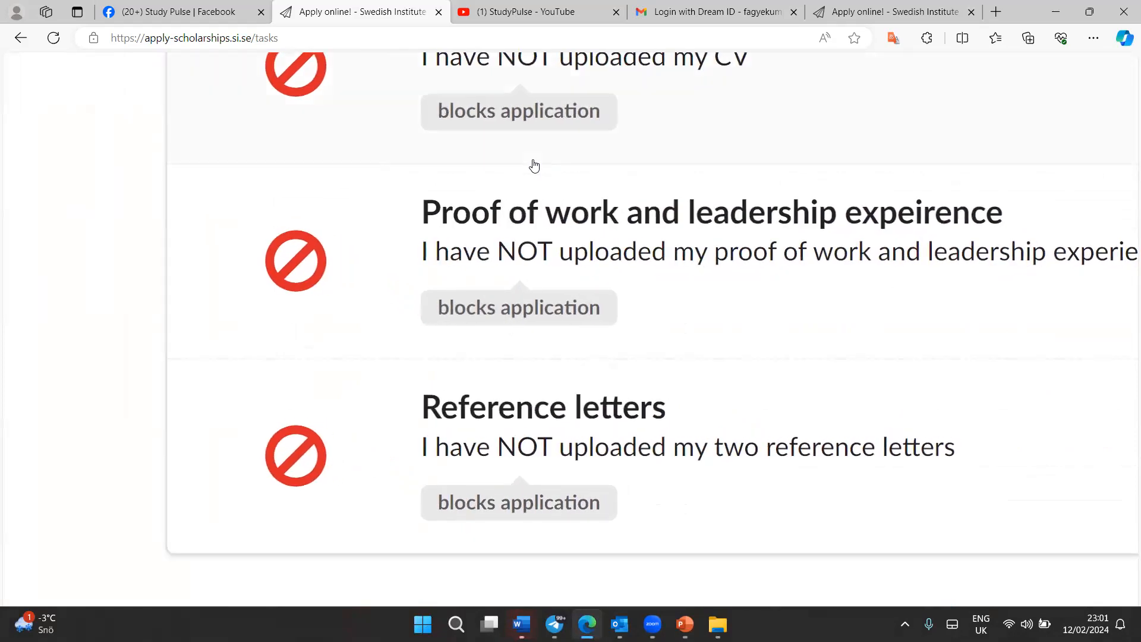
scroll(534, 165, down, 2)
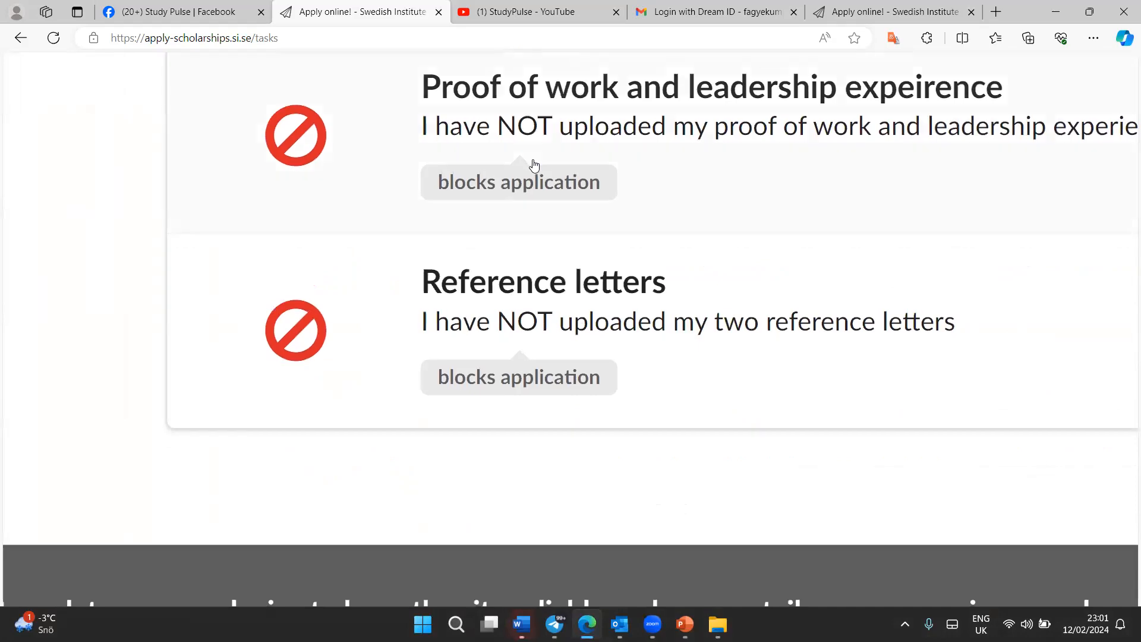
ctrl+scroll(534, 165, down, 3)
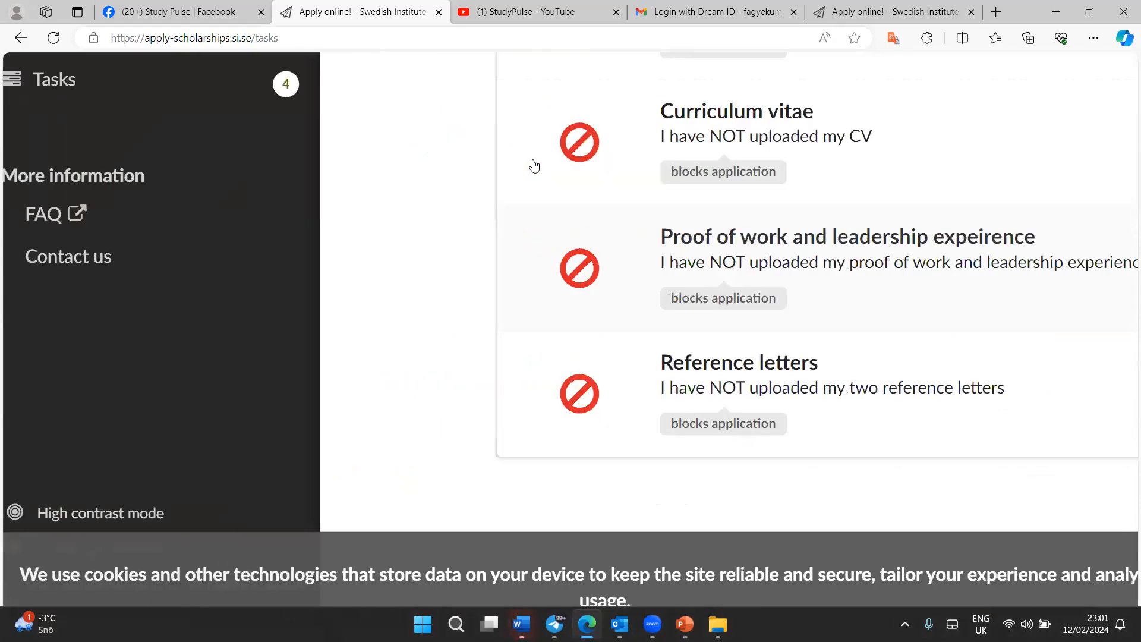
ctrl+scroll(534, 165, down, 2)
ctrl+scroll(534, 165, up, 5)
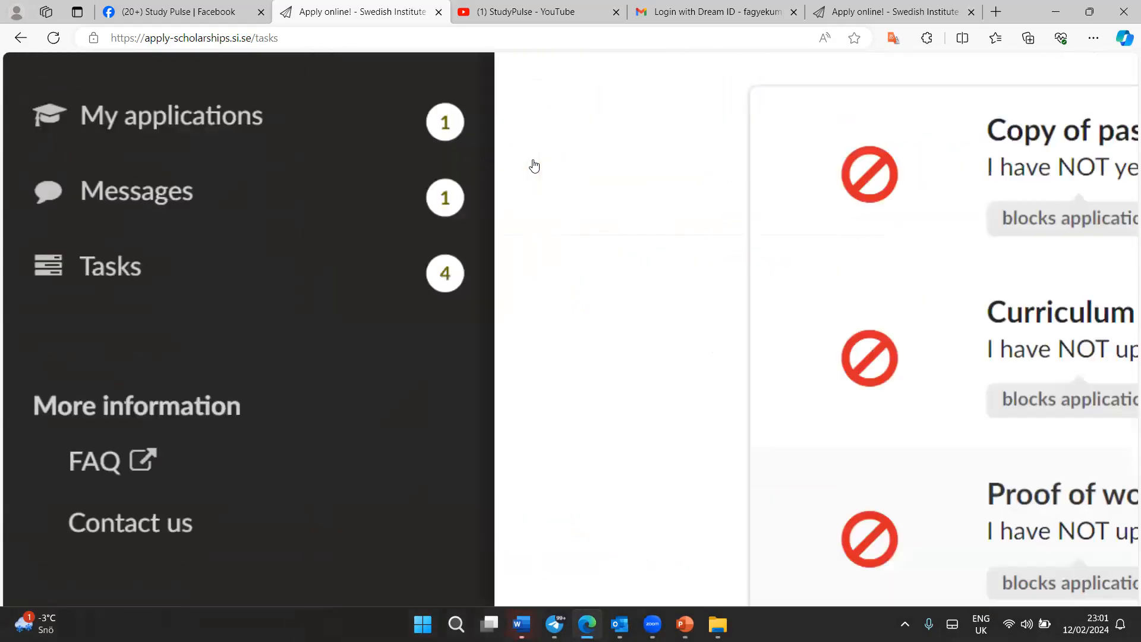
ctrl+scroll(534, 165, up, 2)
ctrl+scroll(534, 165, down, 5)
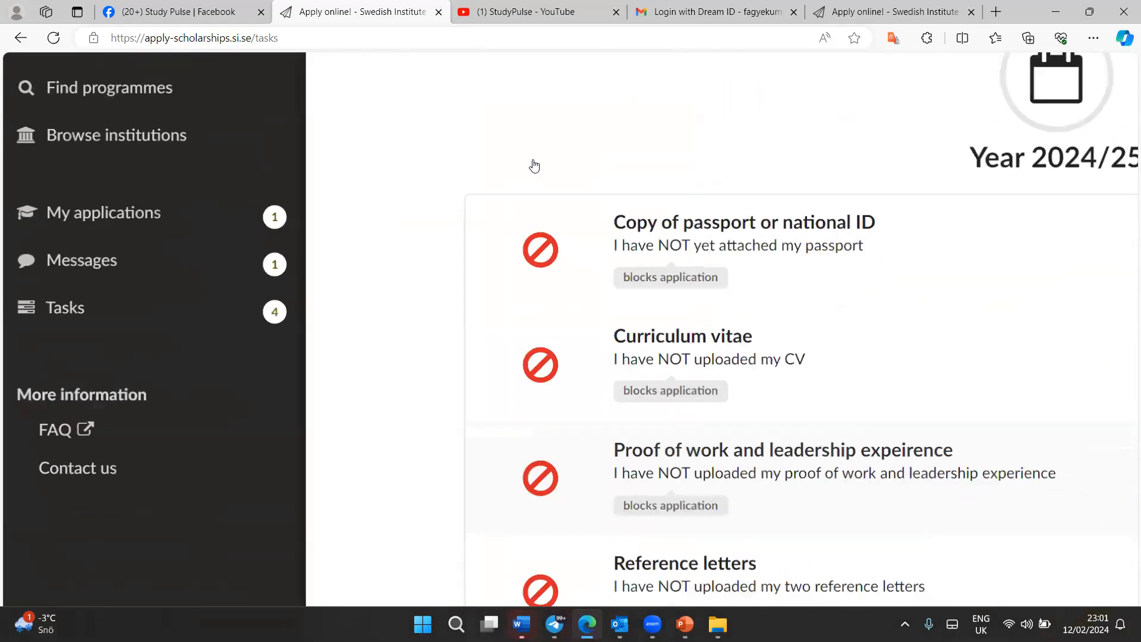
Open the Copy of passport or national ID task and close it without changes
key(Tab)
key(Return)
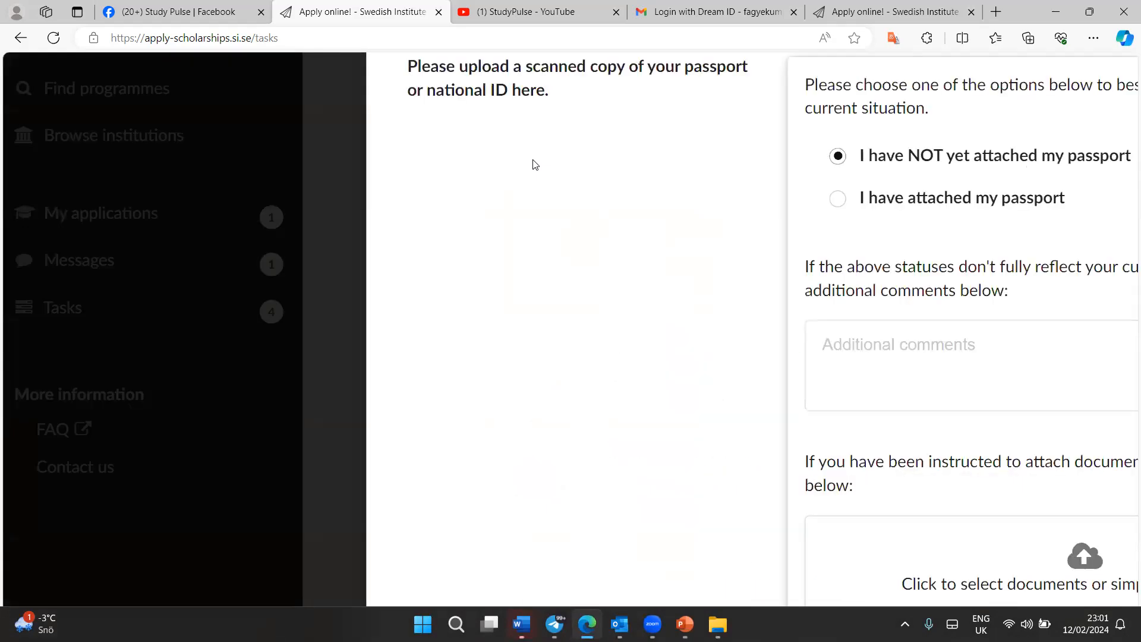
ctrl+scroll(535, 165, down, 4)
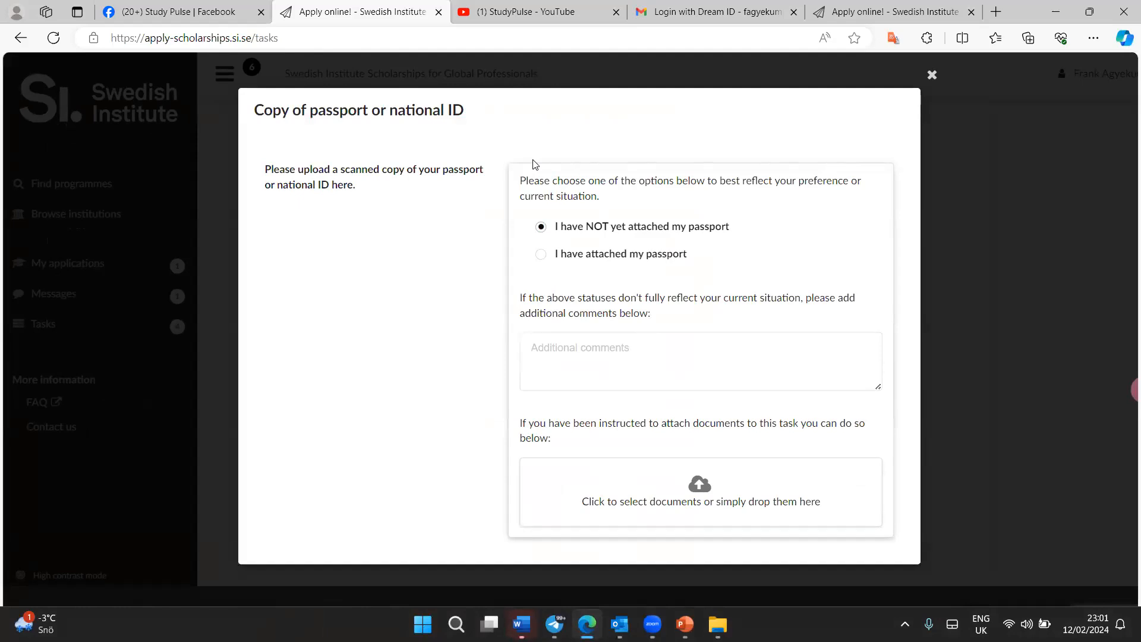
scroll(534, 165, down, 1)
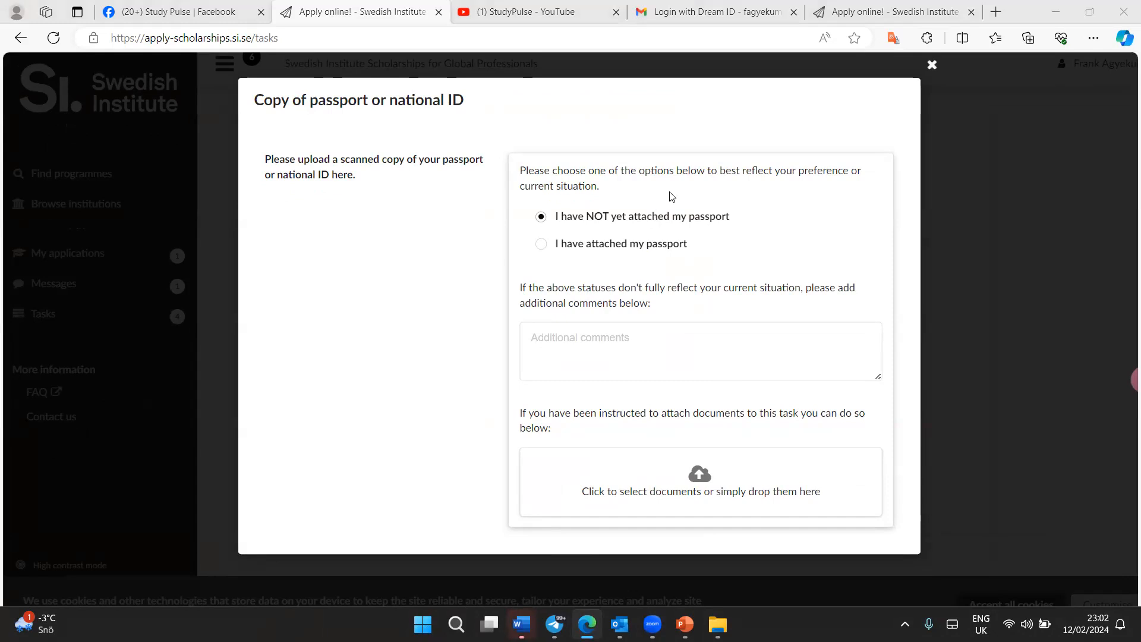
key(Escape)
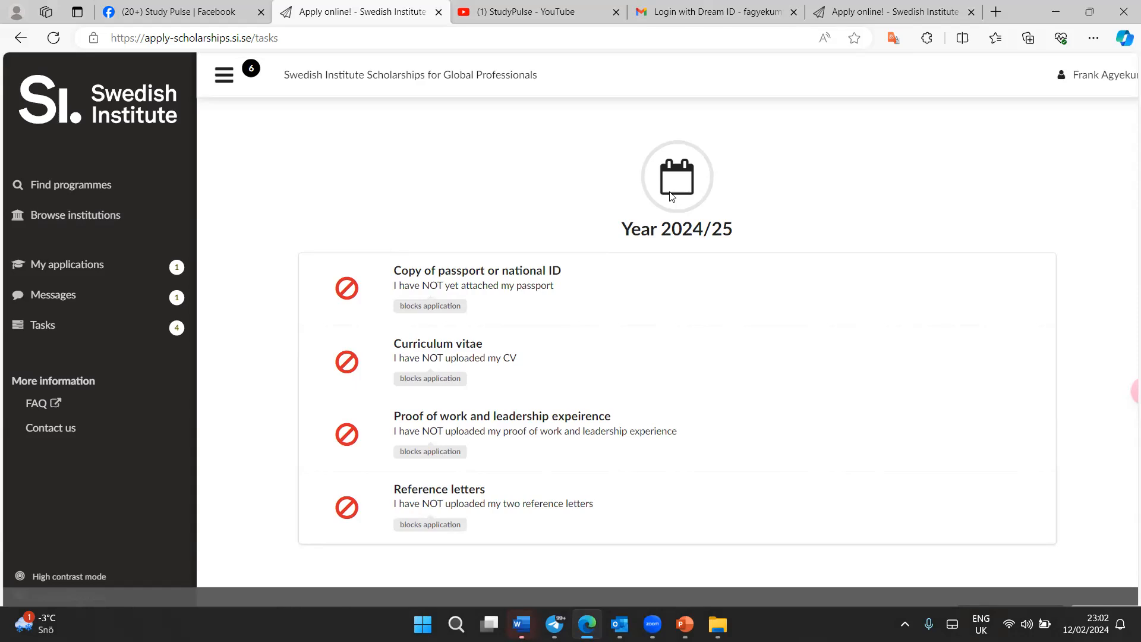
Return to My applications and open the draft 2024/25 application for editing
scroll(670, 195, up, 5)
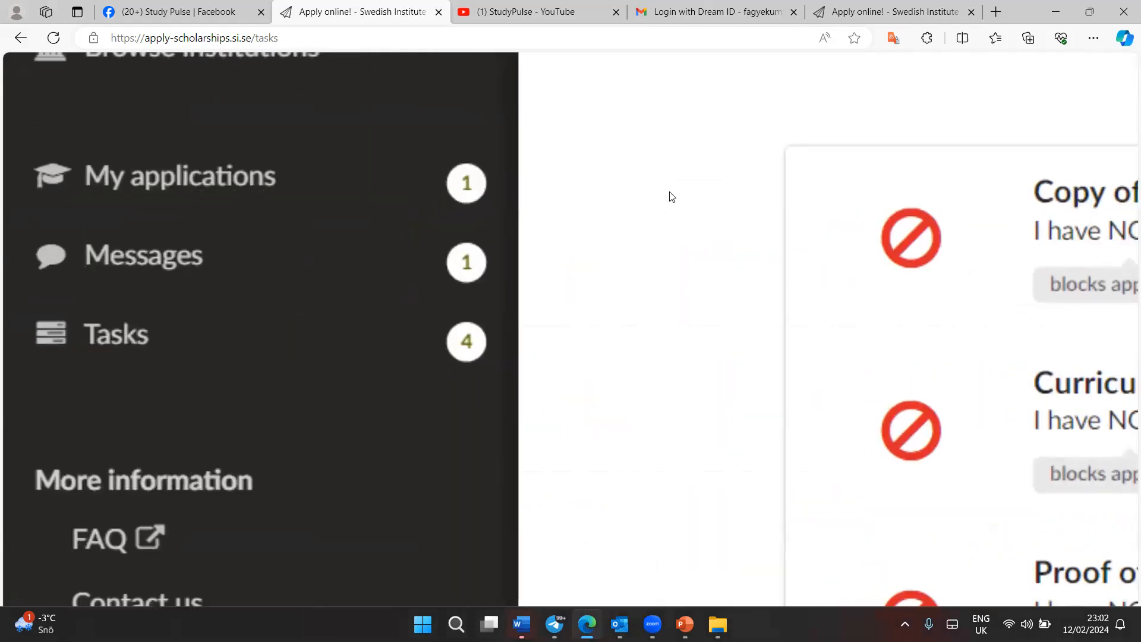
scroll(670, 192, down, 5)
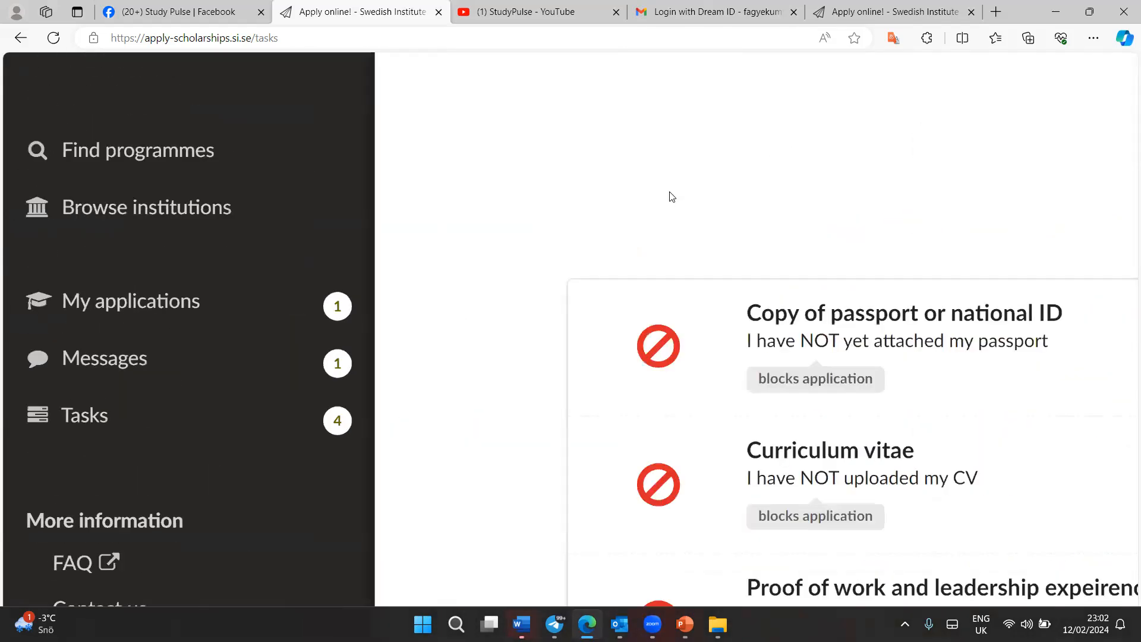
scroll(671, 196, down, 3)
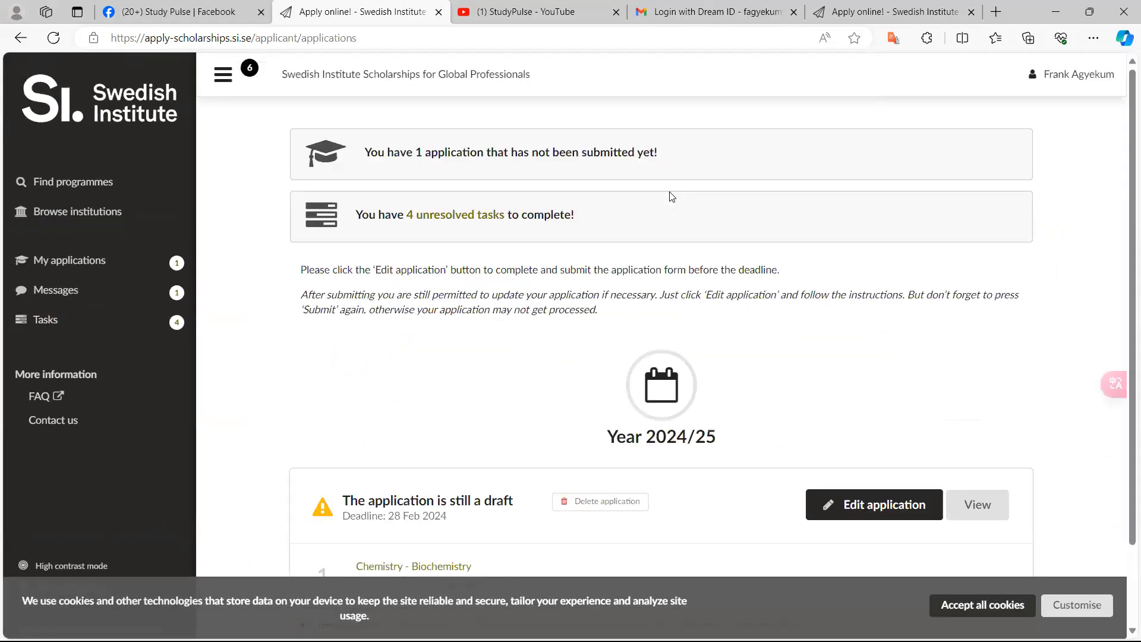
scroll(672, 197, up, 5)
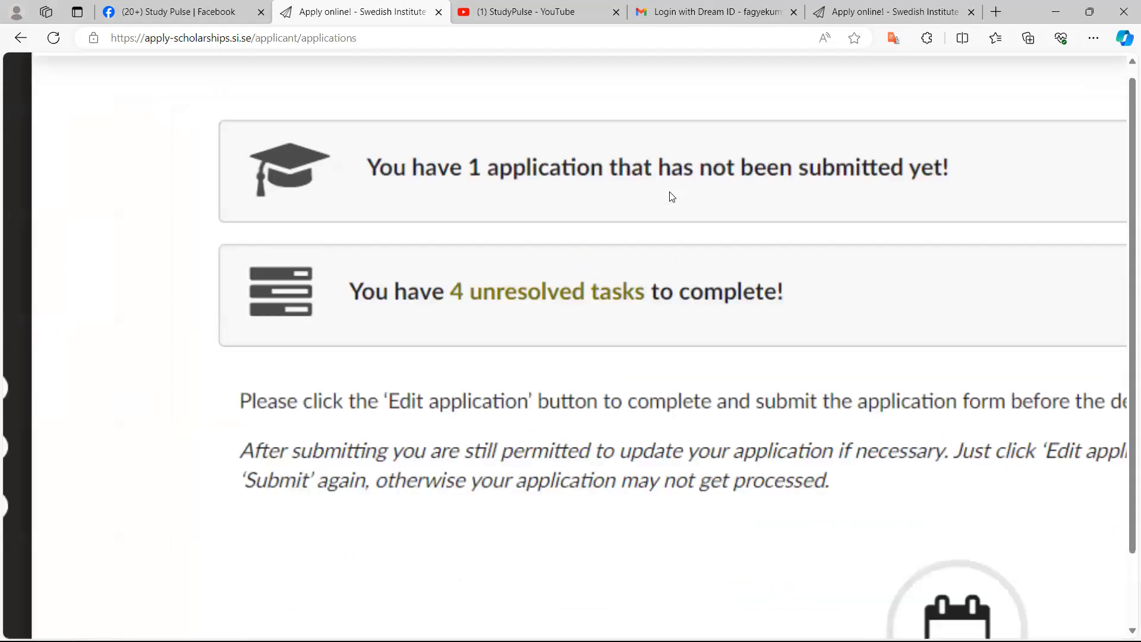
scroll(672, 197, down, 5)
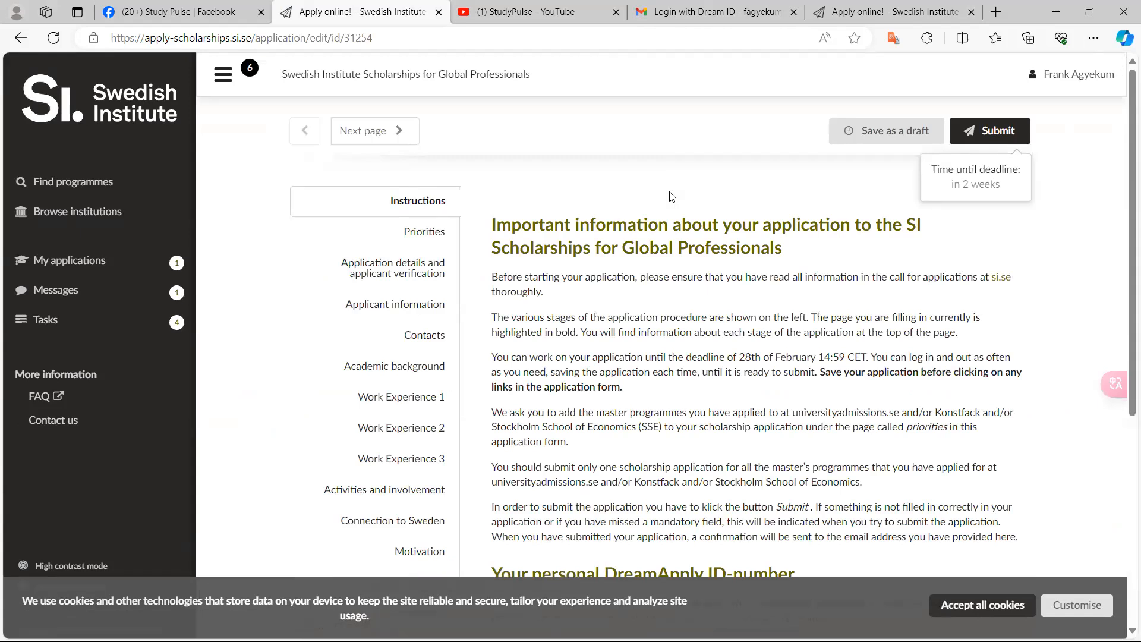
Read the important information on the application's Instructions page
scroll(672, 197, up, 5)
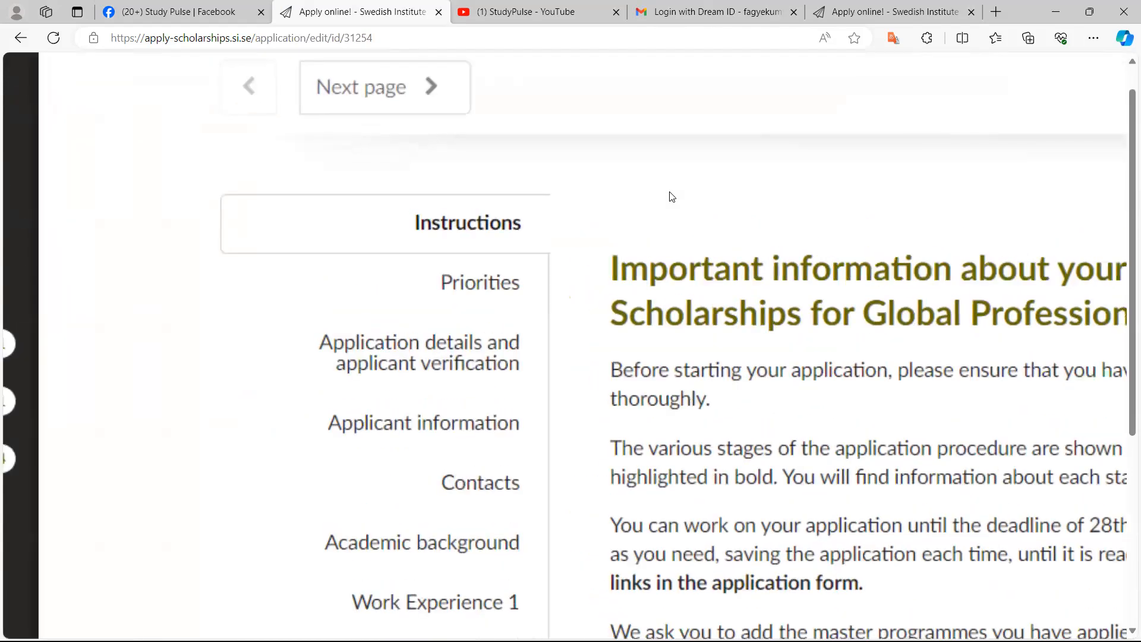
scroll(671, 197, down, 5)
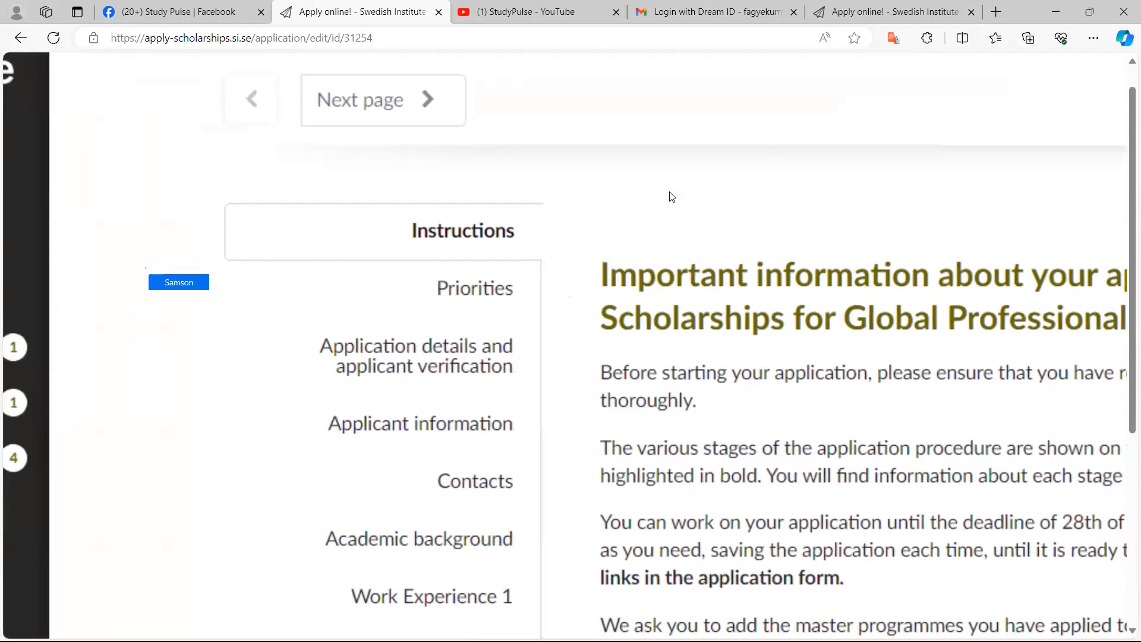
scroll(672, 197, down, 5)
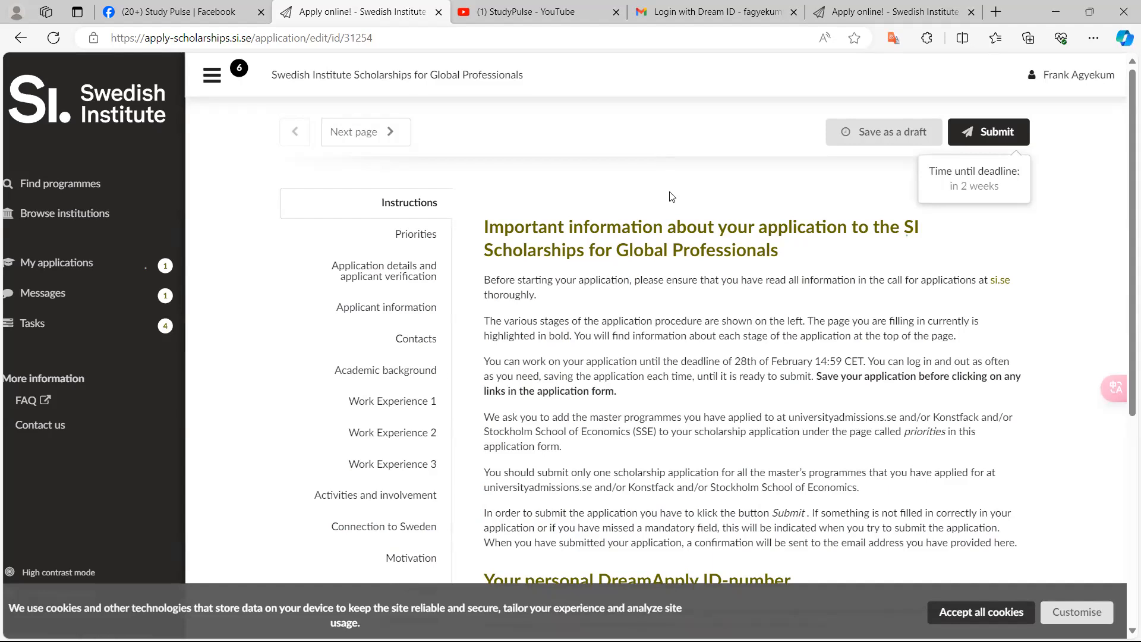
scroll(673, 197, up, 4)
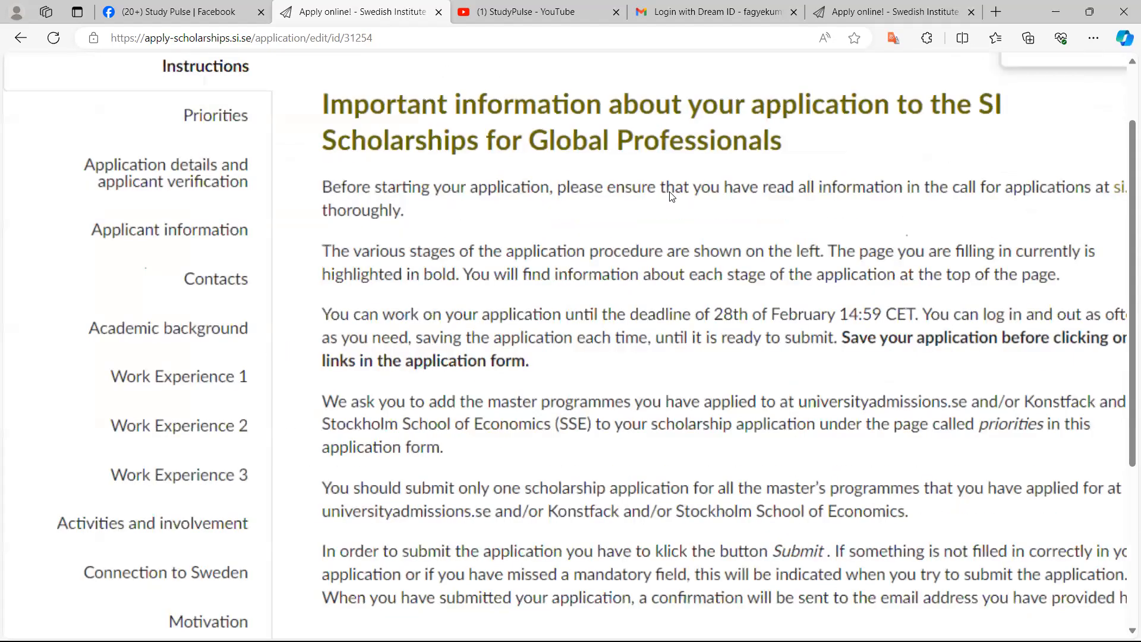
scroll(672, 198, up, 3)
scroll(672, 197, down, 2)
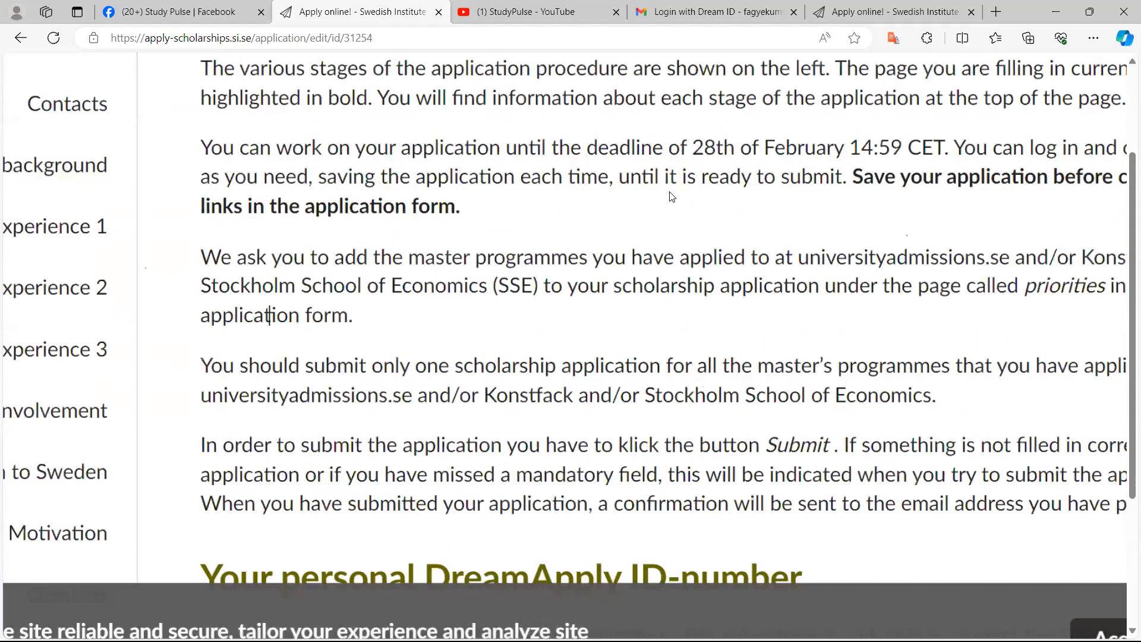
scroll(673, 197, up, 1)
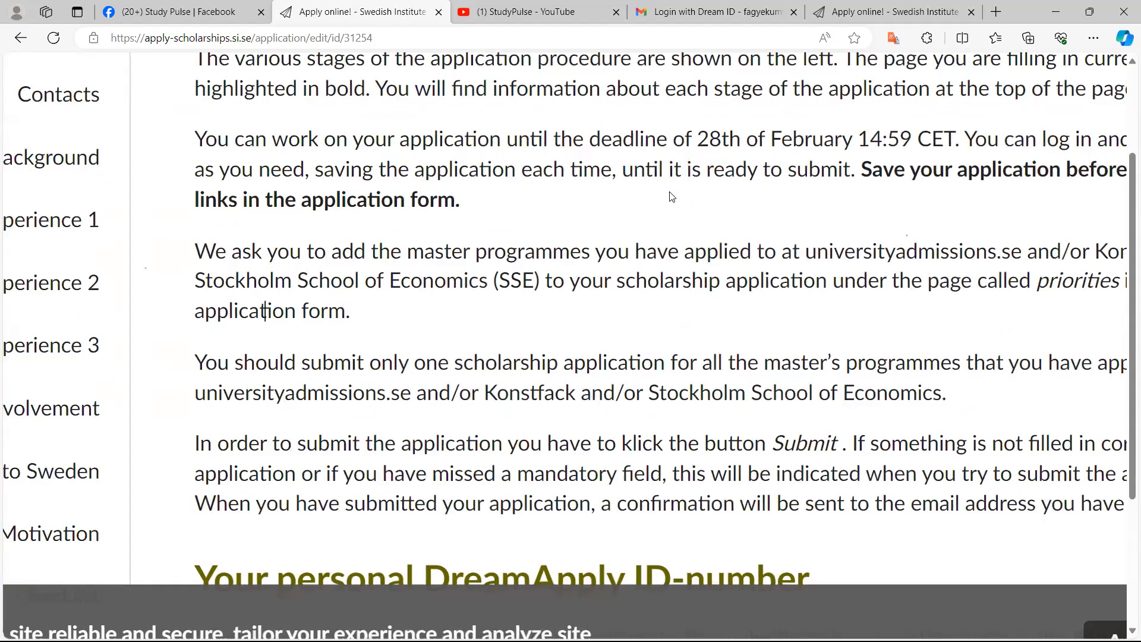
scroll(672, 198, down, 1)
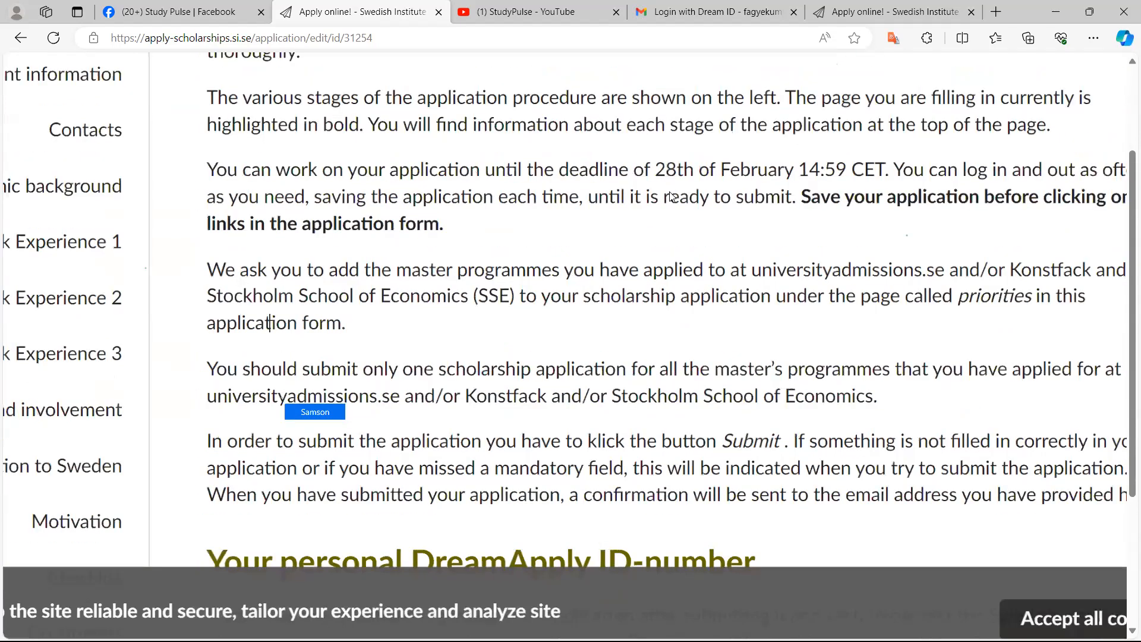
Tick Yes for both confirmations: checking the SISGP eligibility criteria and applying for master's programmes via University Admissions
scroll(673, 198, down, 1)
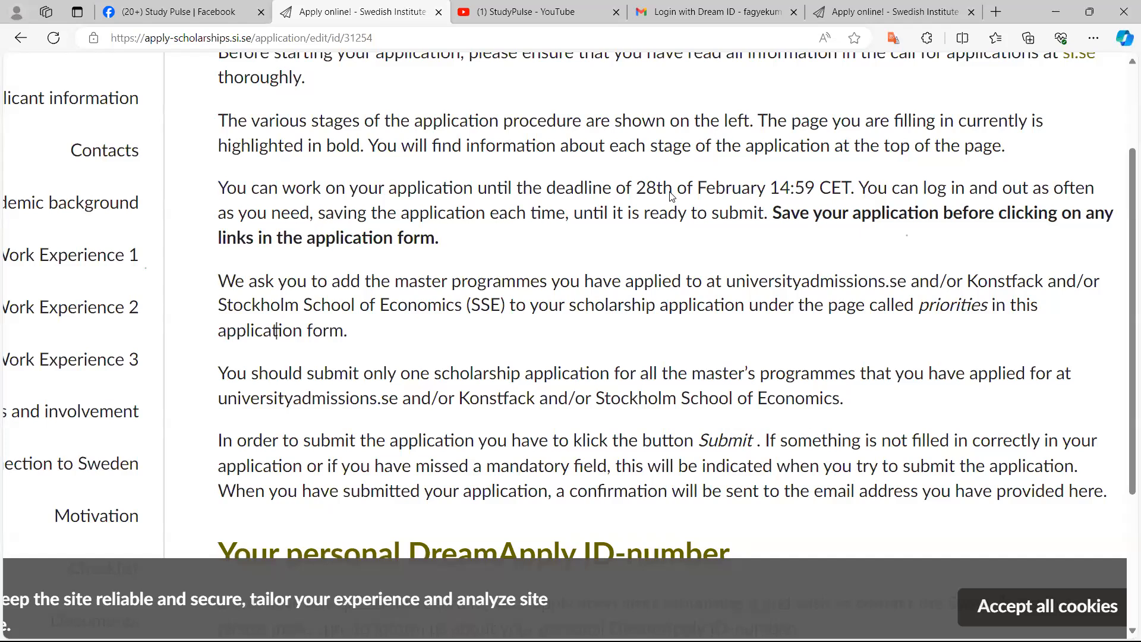
key(ctrl+minus)
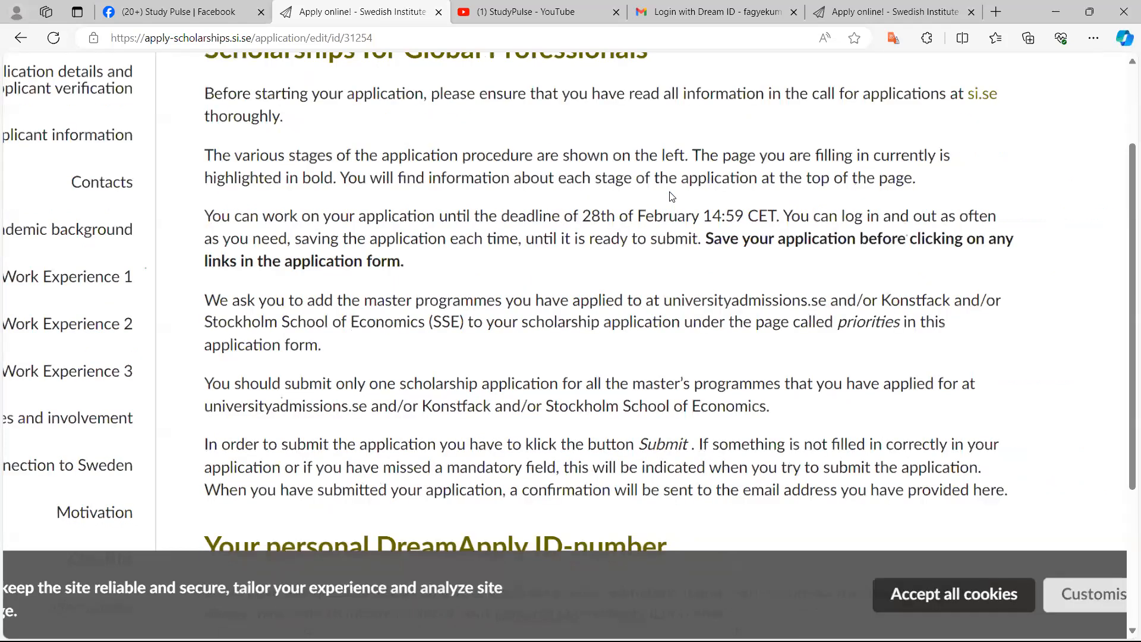
key(ctrl+minus)
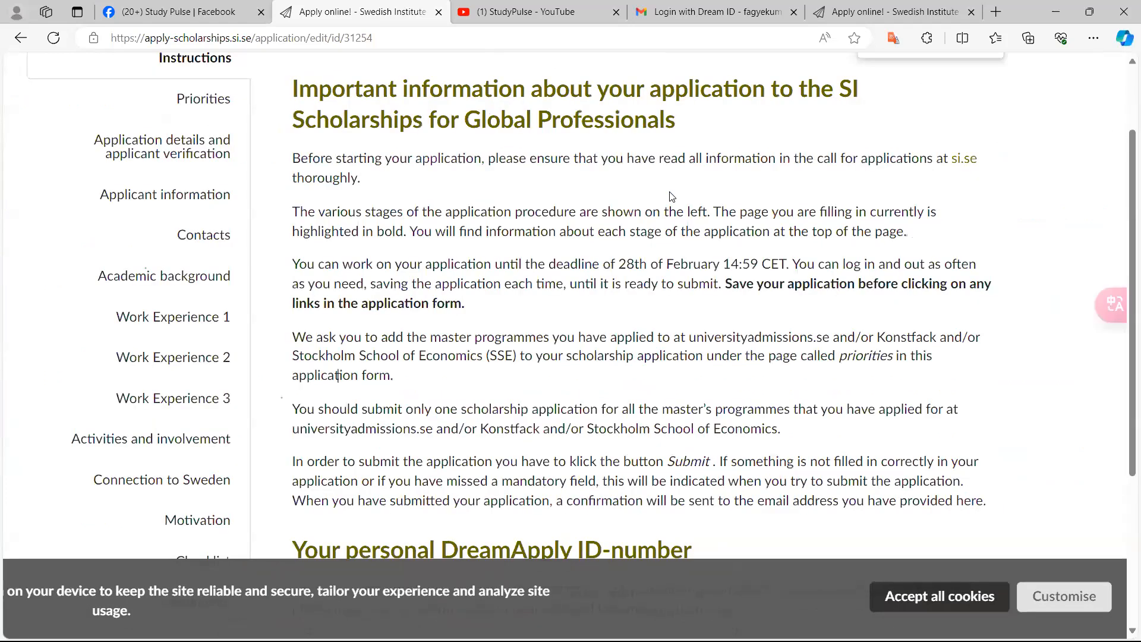
scroll(671, 197, down, 6)
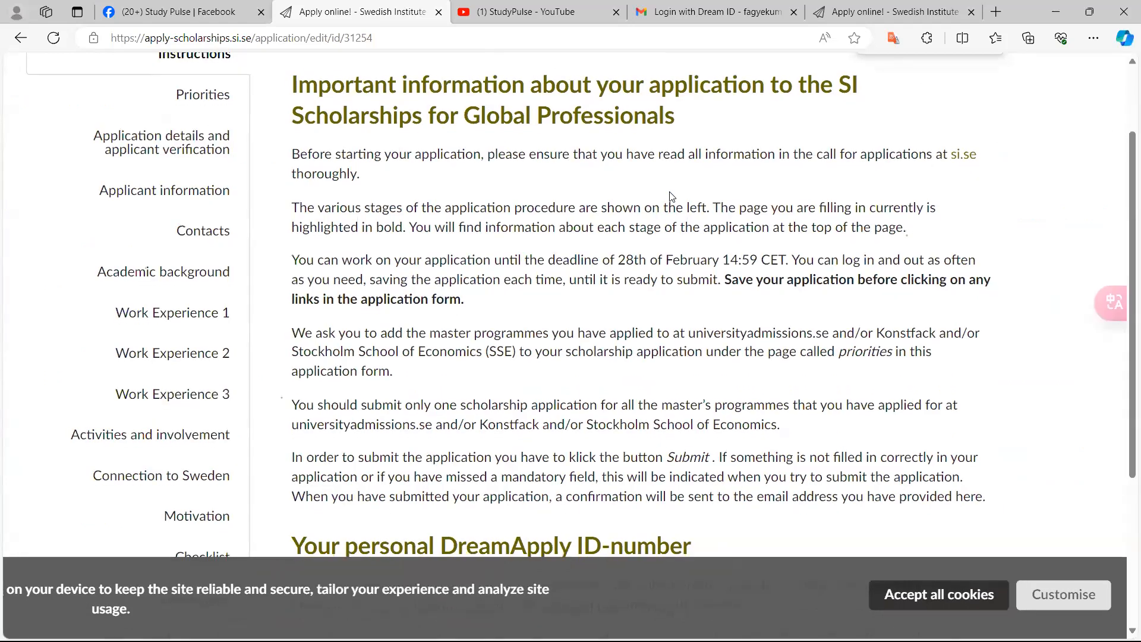
scroll(671, 196, down, 2)
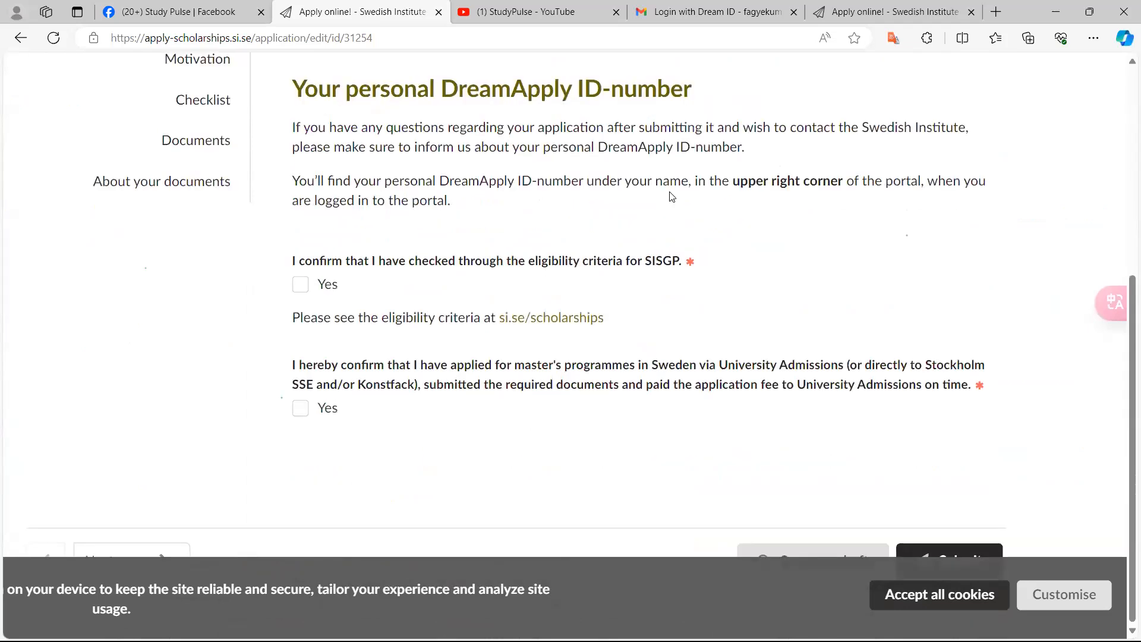
scroll(670, 196, up, 2)
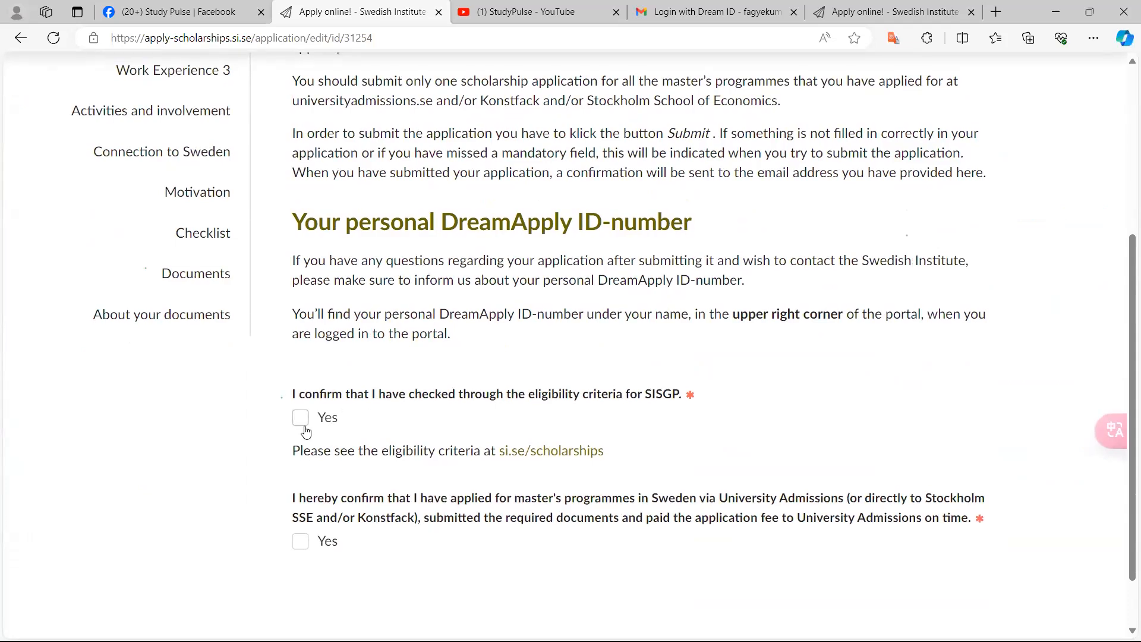
scroll(306, 432, up, 5)
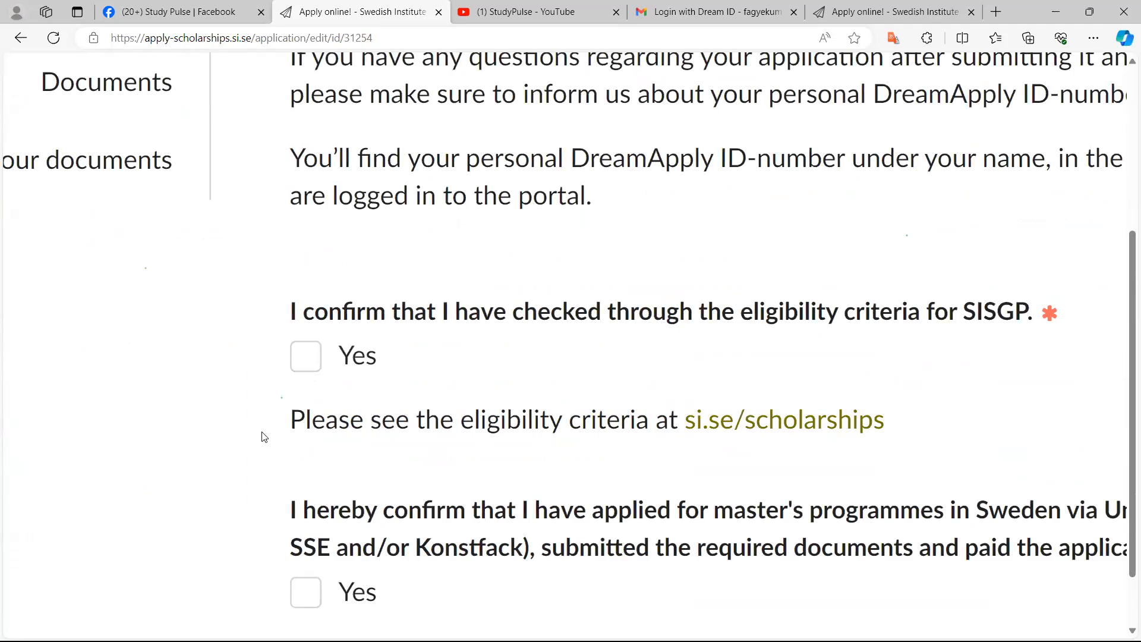
click(305, 357)
scroll(386, 464, down, 2)
scroll(385, 464, down, 2)
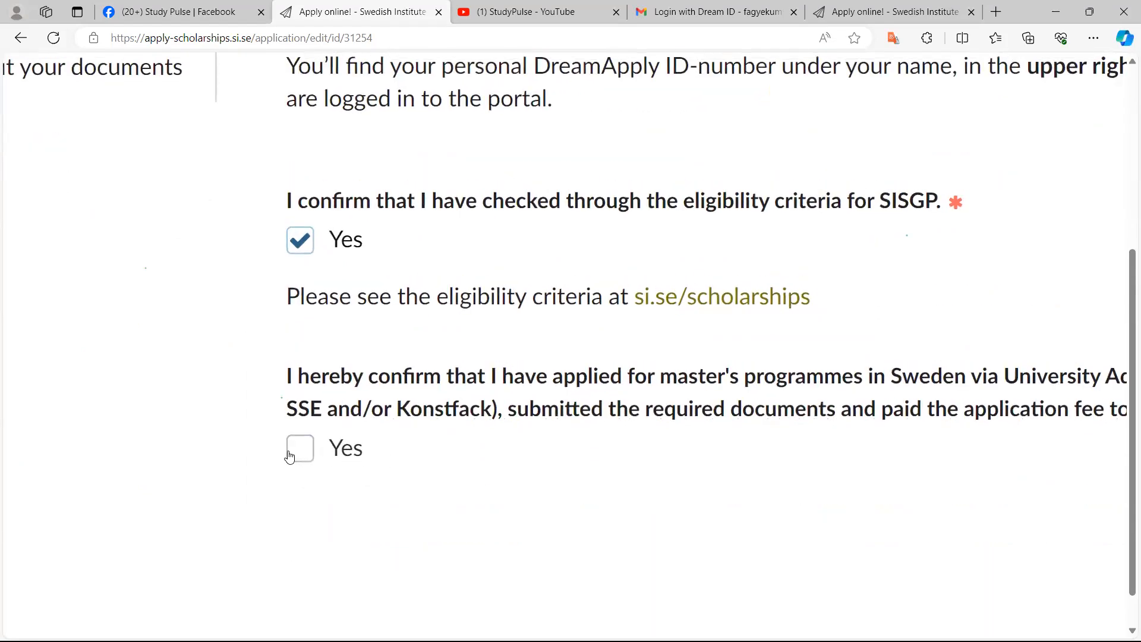
scroll(291, 457, up, 2)
click(325, 428)
Accept all cookies on the site's cookie banner
scroll(326, 430, down, 5)
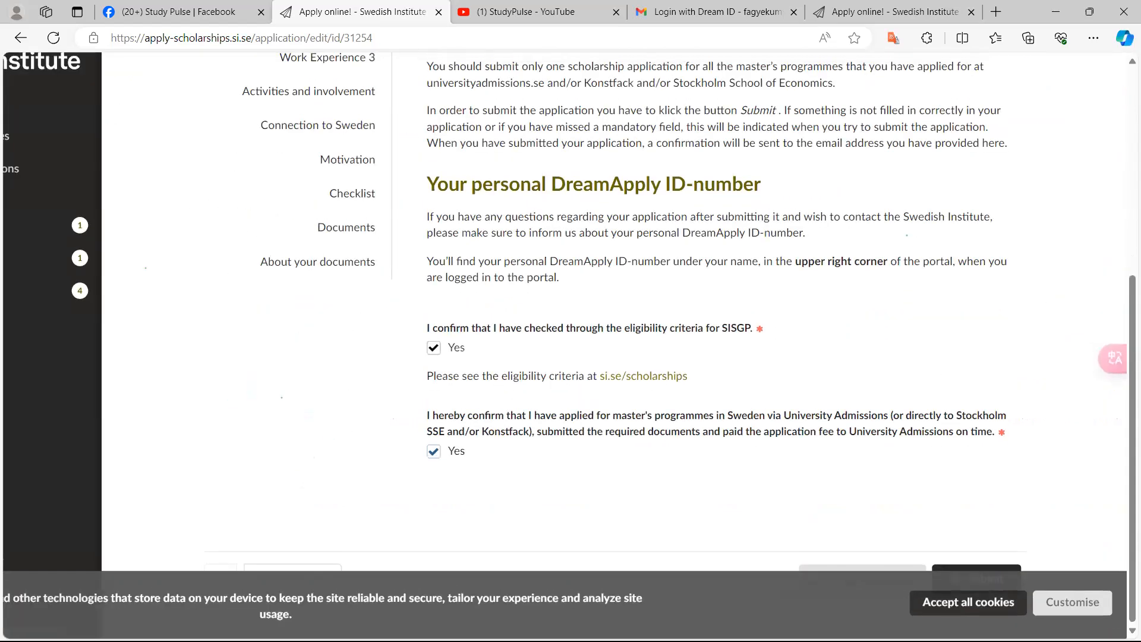
click(994, 597)
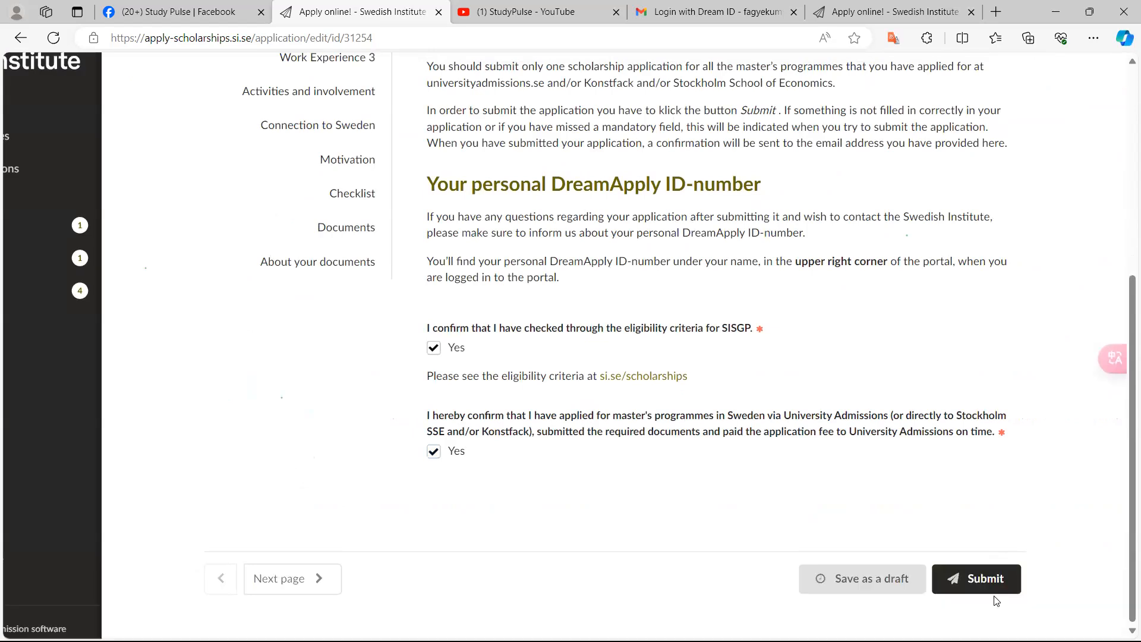
Try to submit the application and review the error markers in the section list
scroll(996, 601, up, 5)
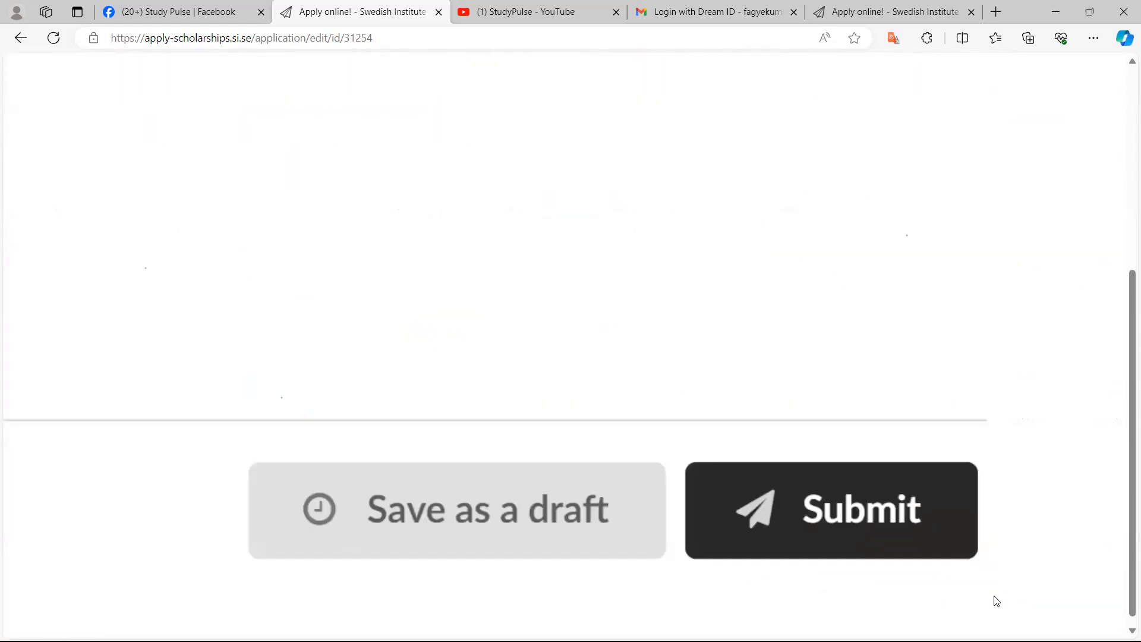
scroll(997, 600, down, 1)
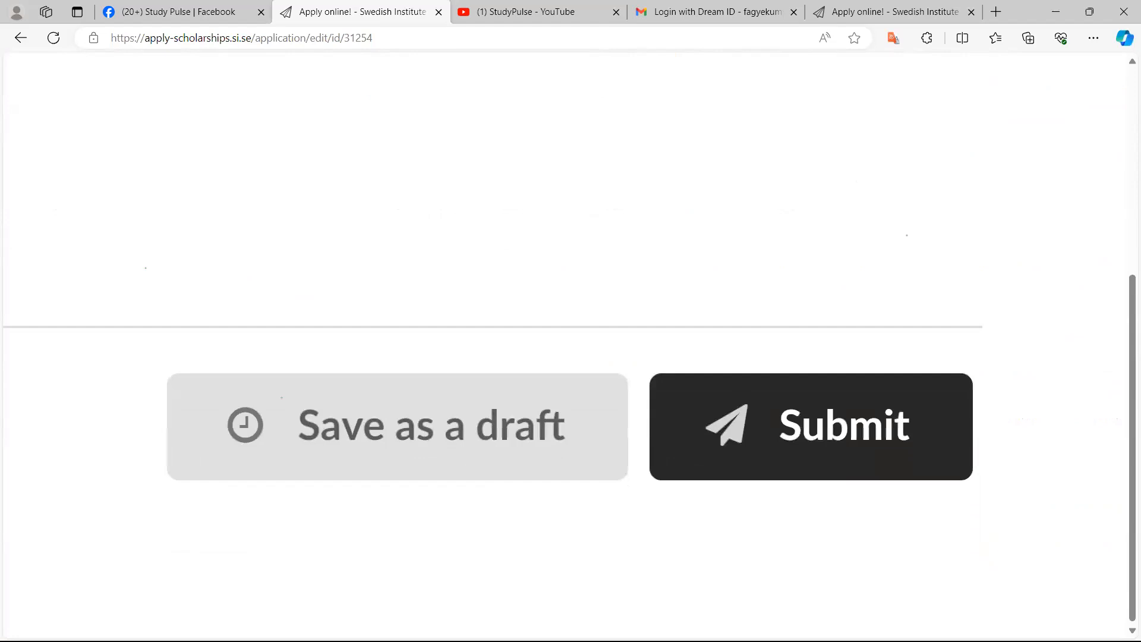
click(841, 437)
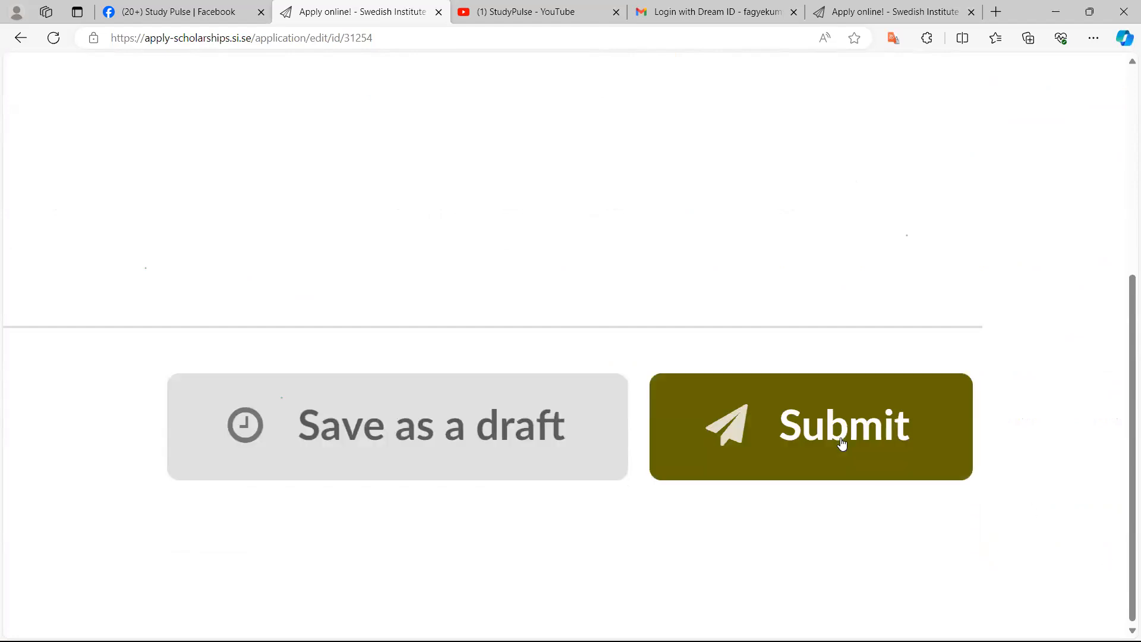
ctrl+scroll(842, 443, down, 5)
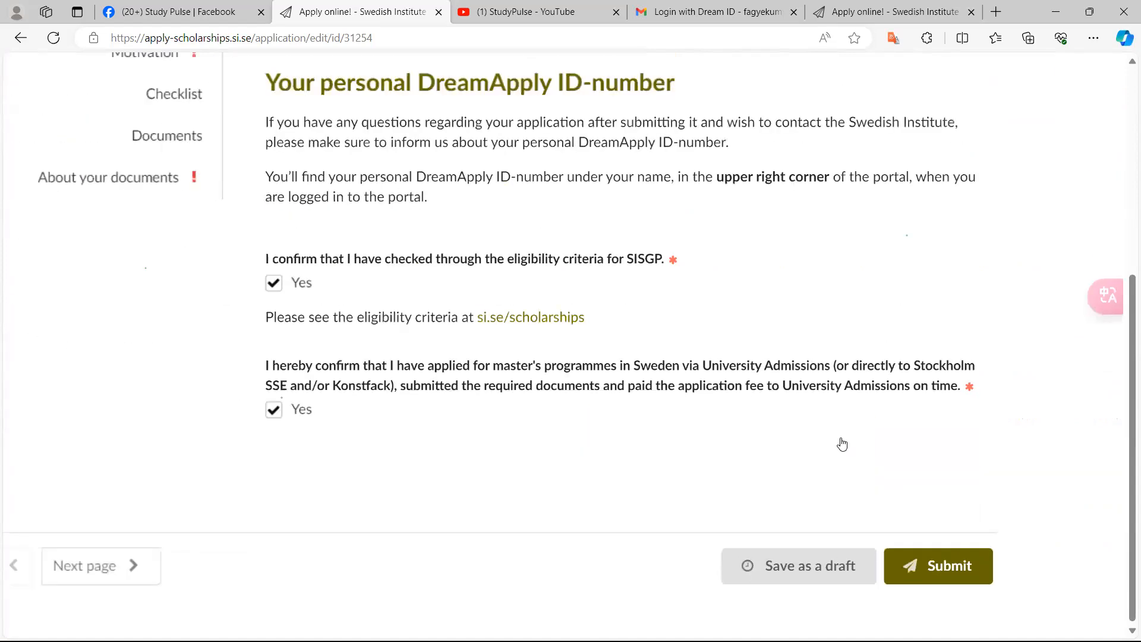
ctrl+scroll(841, 443, down, 2)
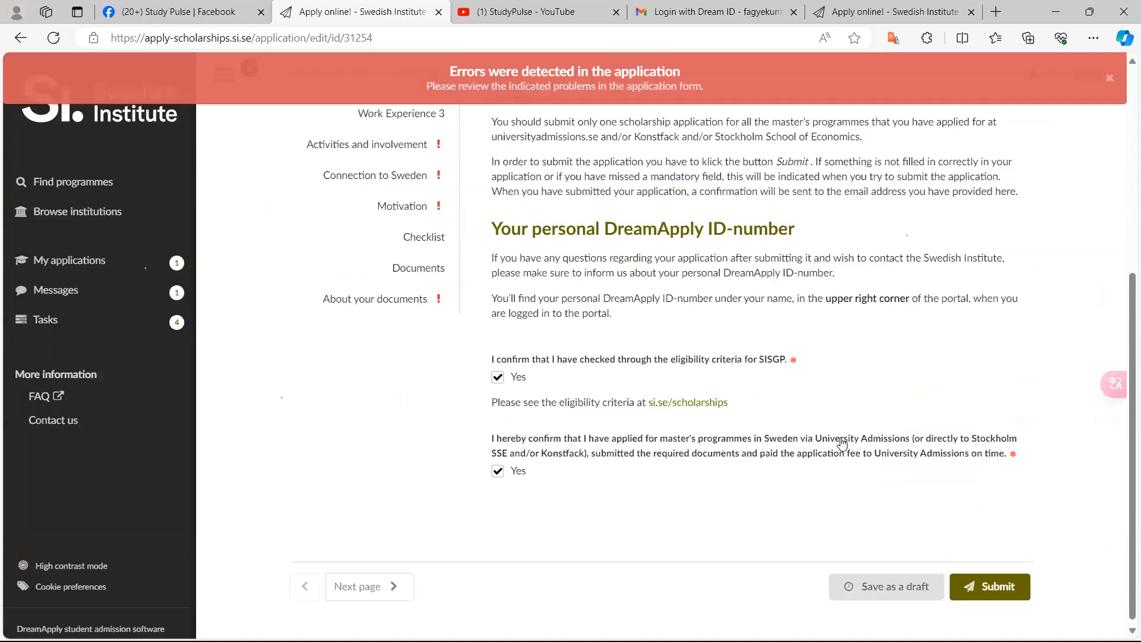
scroll(842, 443, up, 1)
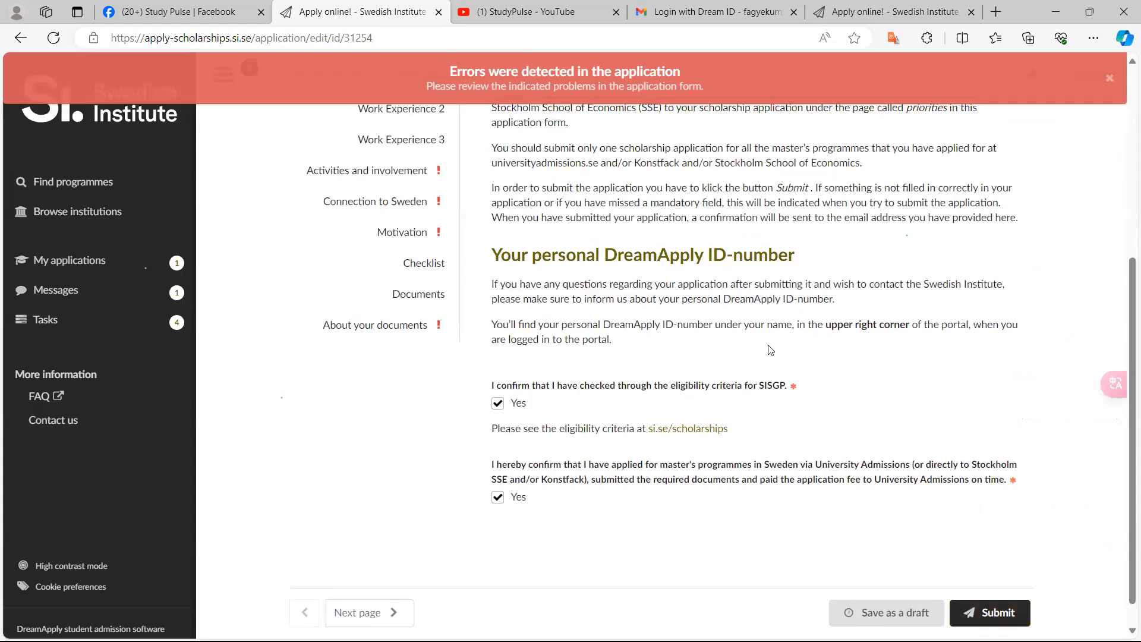
scroll(766, 354, up, 4)
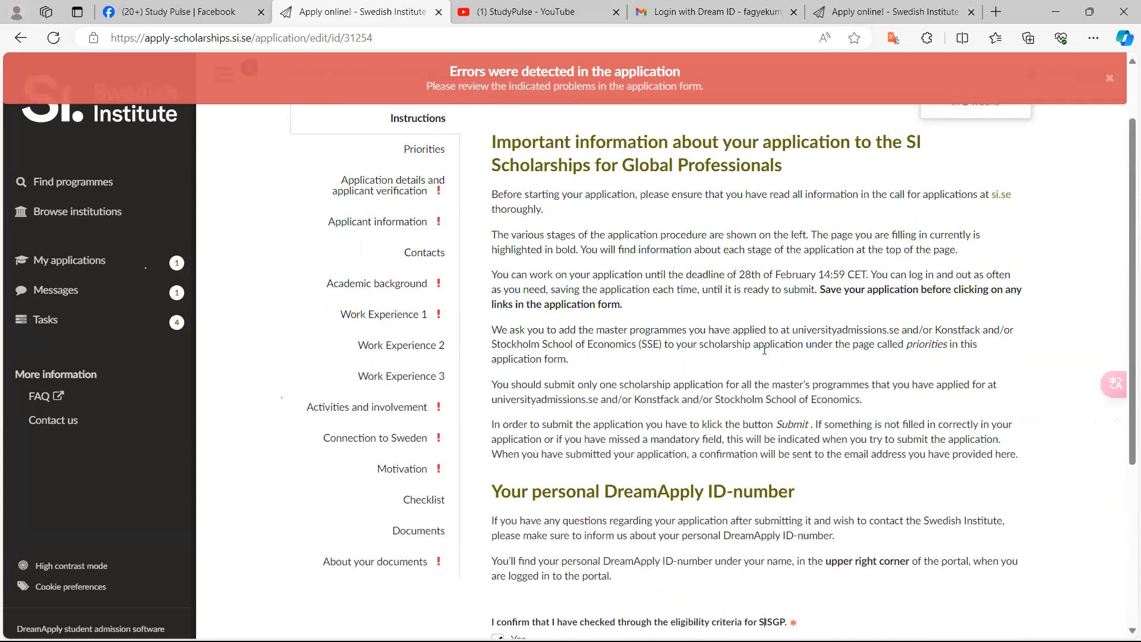
Open the Priorities page of the application form
scroll(765, 349, down, 4)
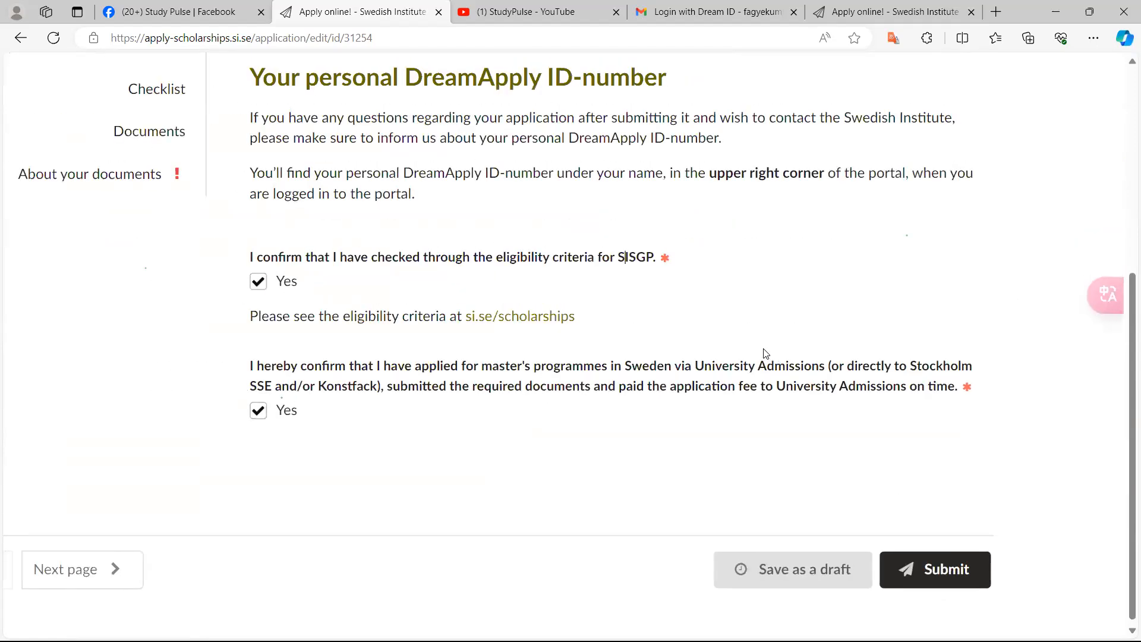
scroll(766, 354, up, 3)
scroll(766, 353, up, 6)
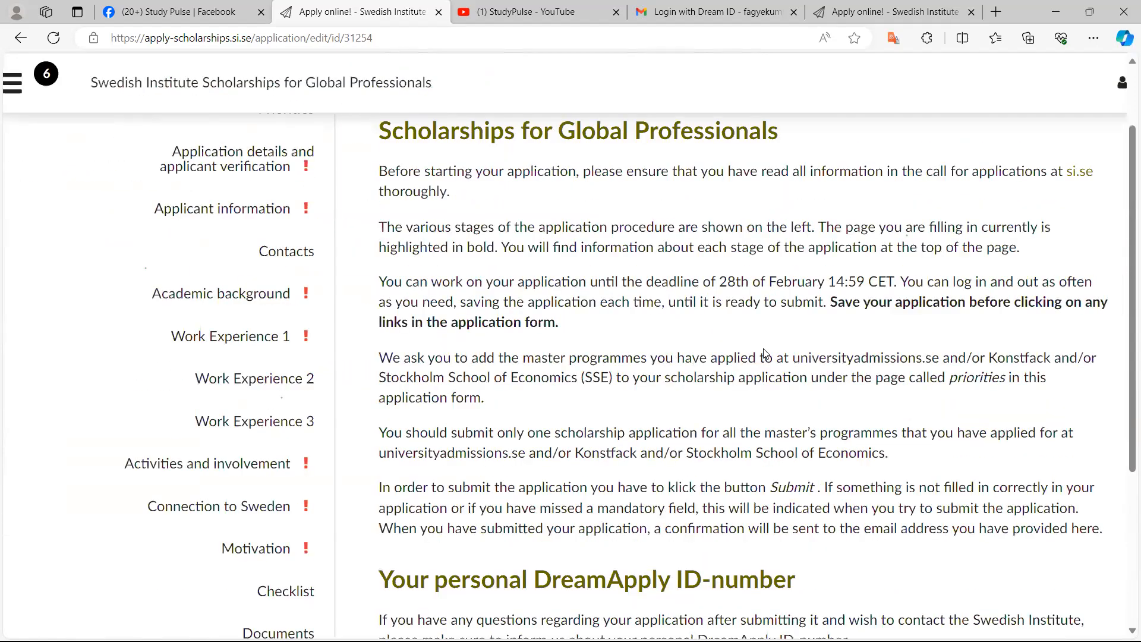
scroll(765, 355, up, 3)
scroll(765, 355, up, 5)
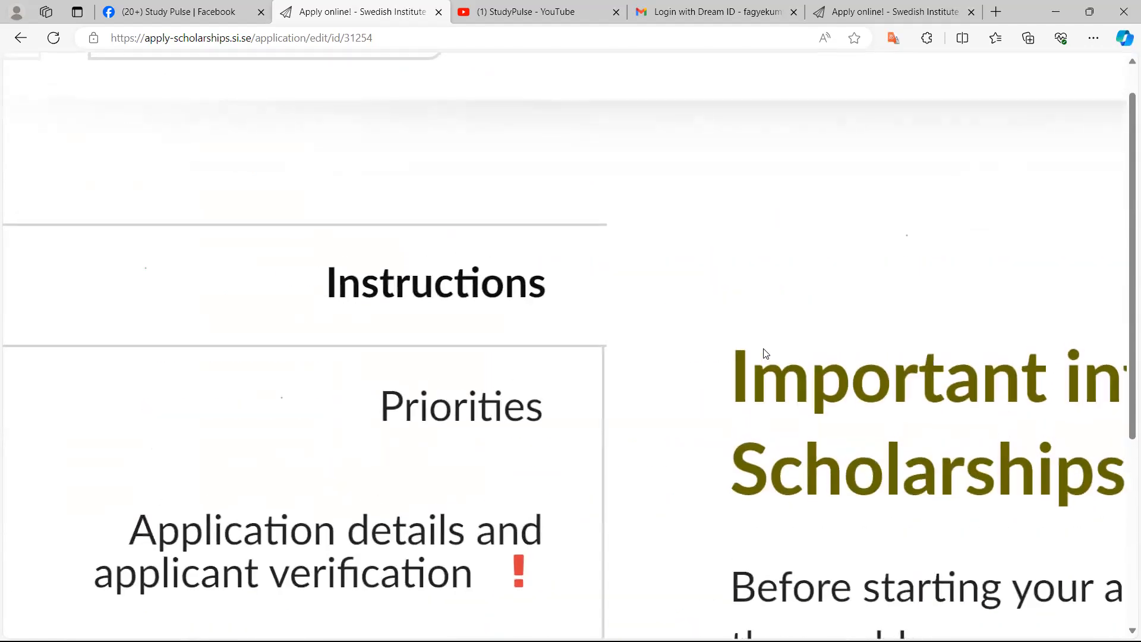
scroll(765, 351, down, 2)
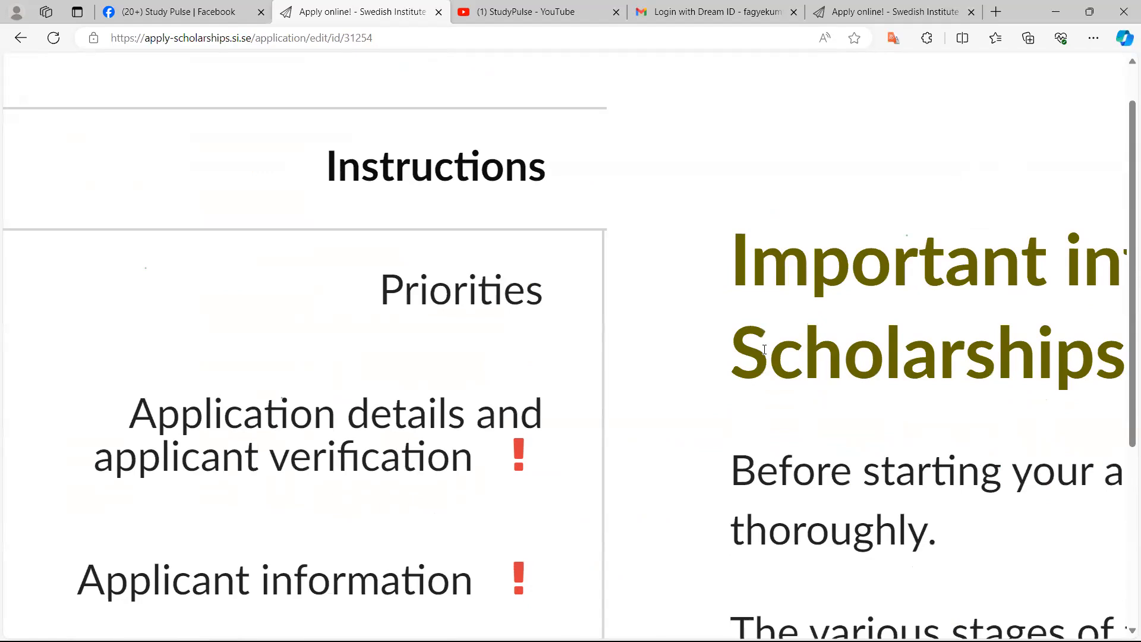
scroll(765, 350, down, 3)
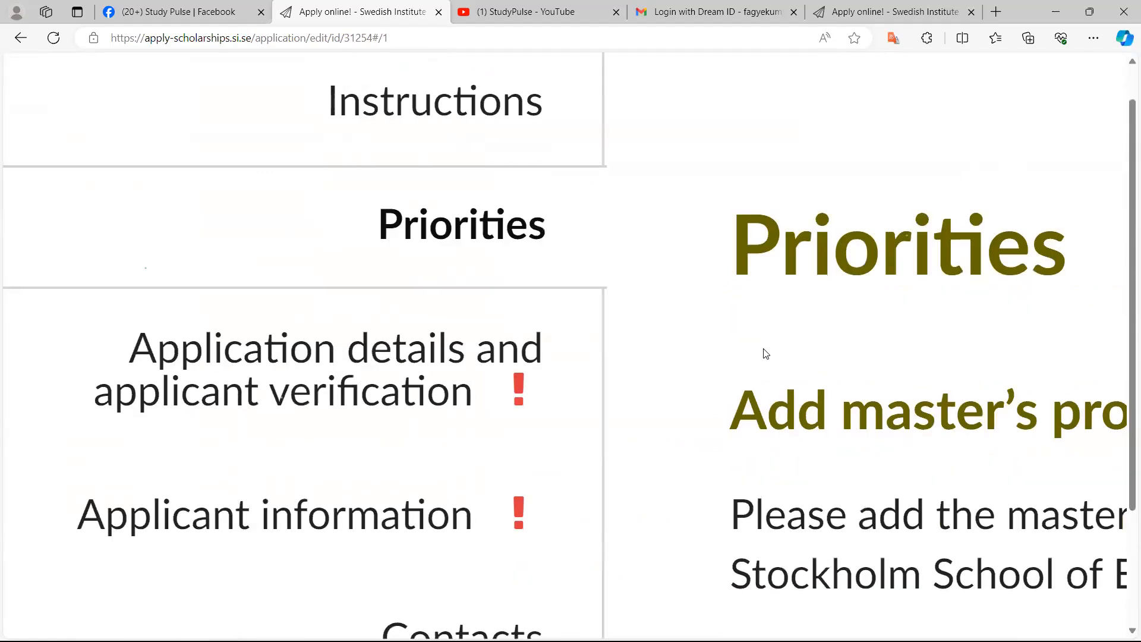
ctrl+scroll(766, 354, down, 3)
ctrl+scroll(766, 353, up, 3)
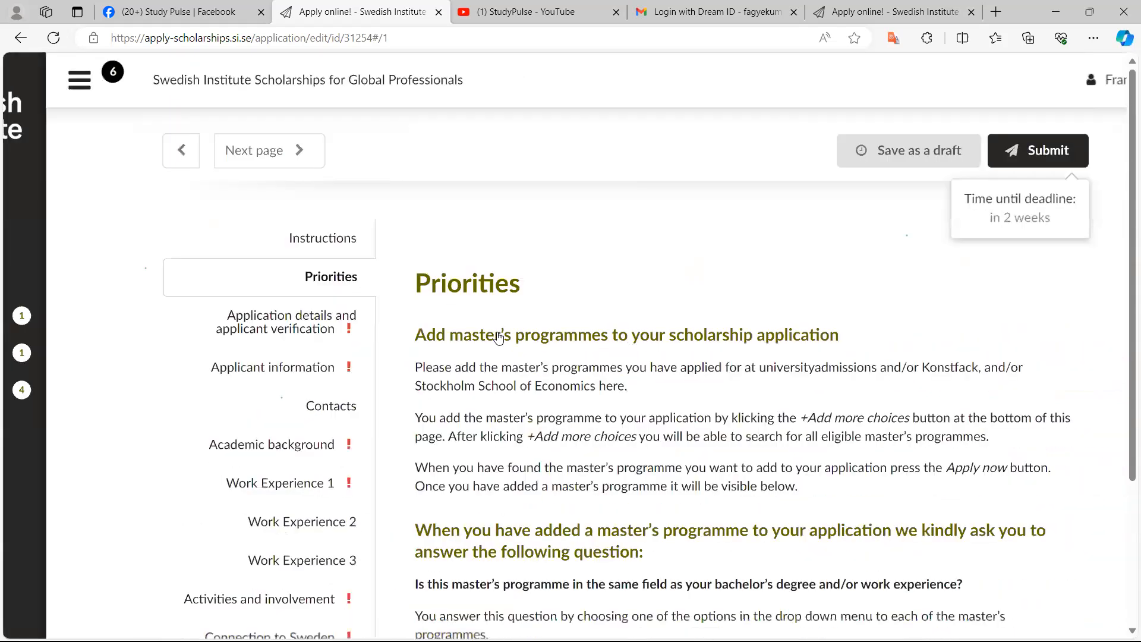
Answer the Chemistry - Biochemistry same-field question with "Yes, same field as both my bachelor's degree and my work experience"
scroll(498, 338, down, 2)
scroll(499, 338, down, 1)
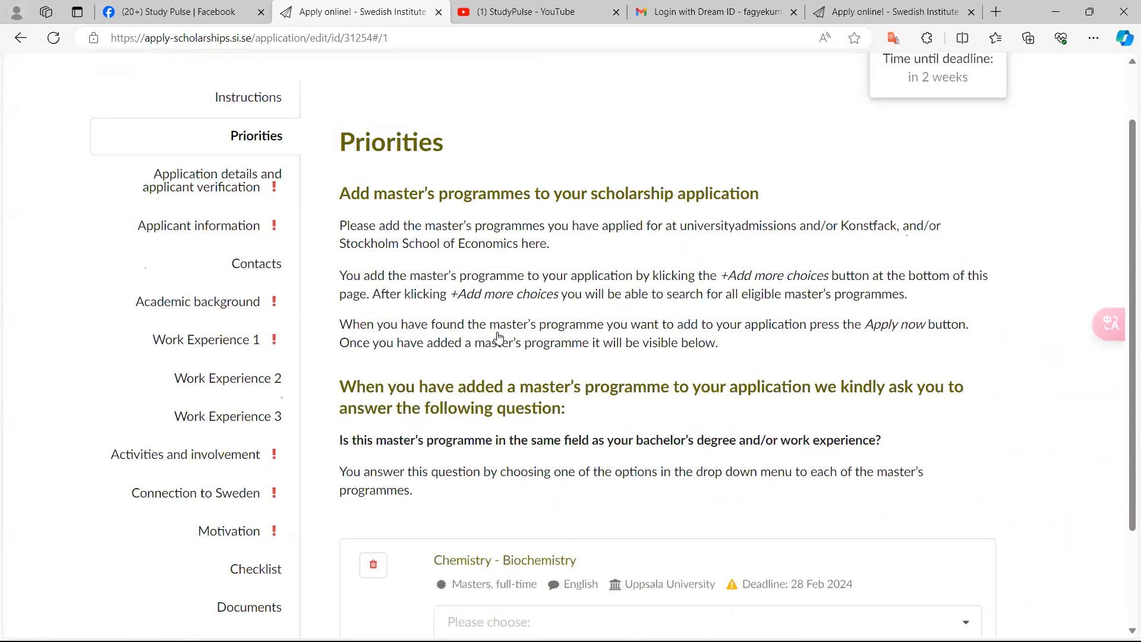
scroll(498, 338, down, 2)
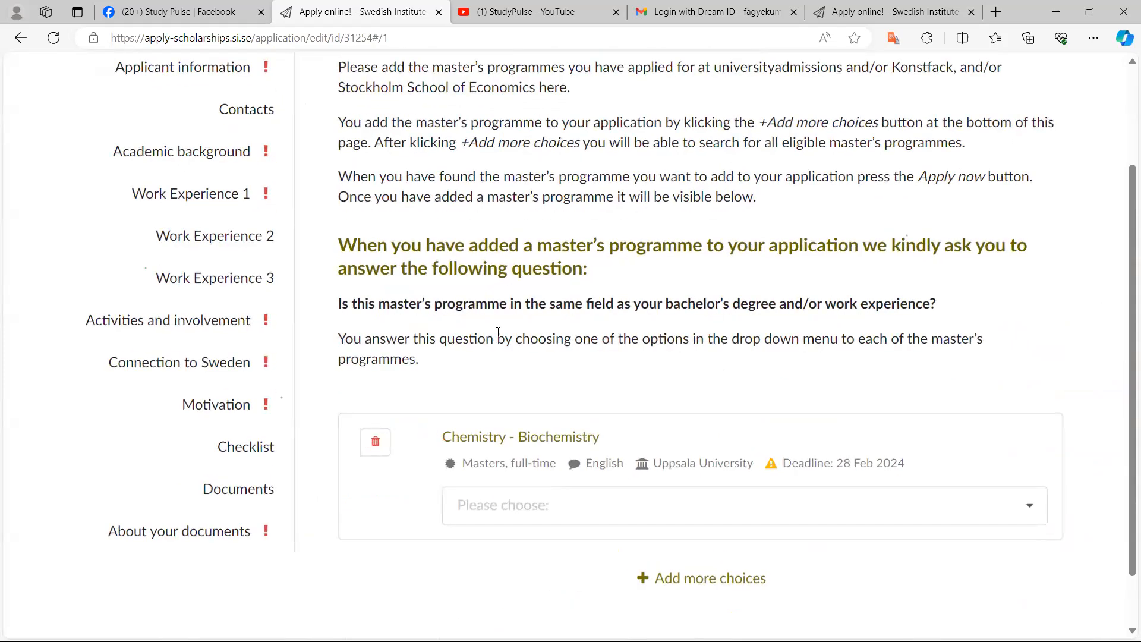
scroll(499, 331, down, 3)
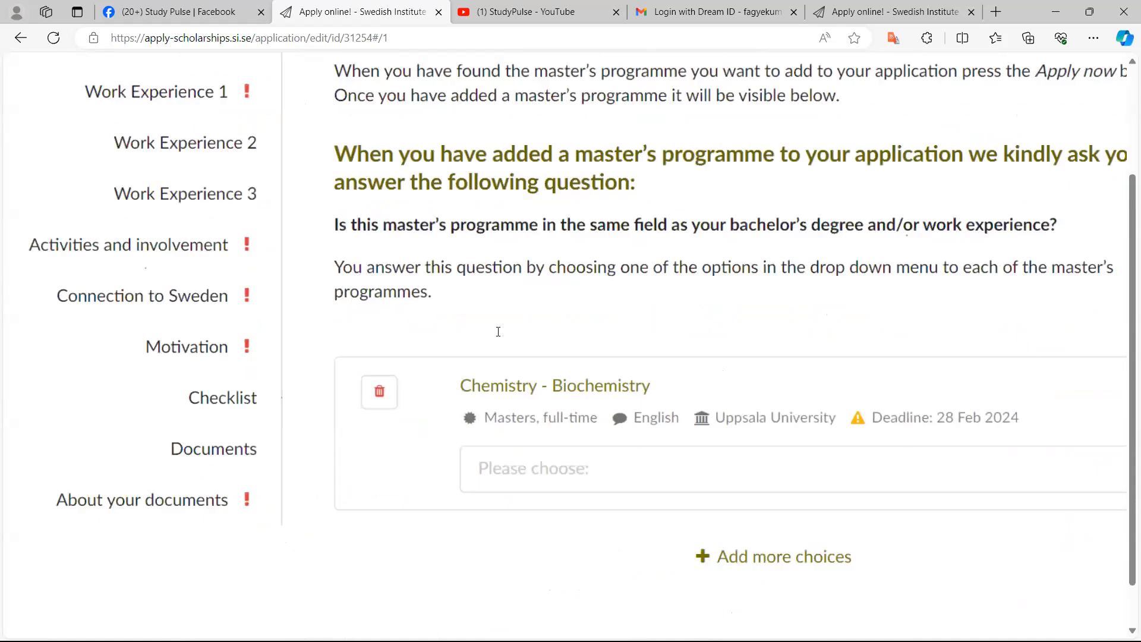
scroll(498, 332, down, 2)
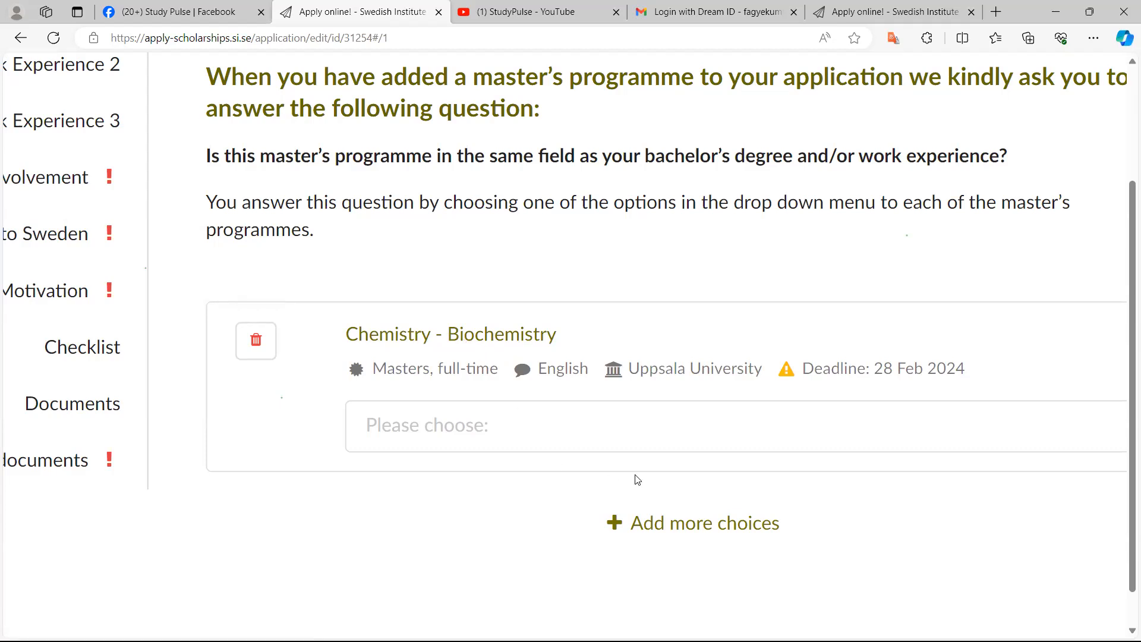
scroll(638, 480, right, 2)
scroll(637, 480, down, 1)
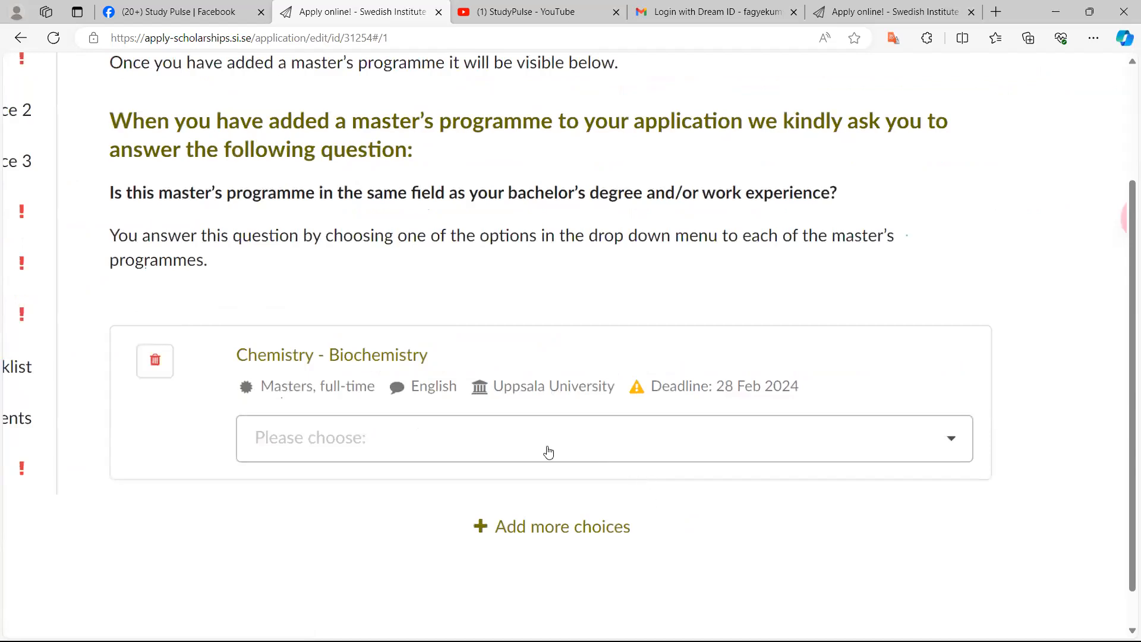
scroll(648, 447, up, 4)
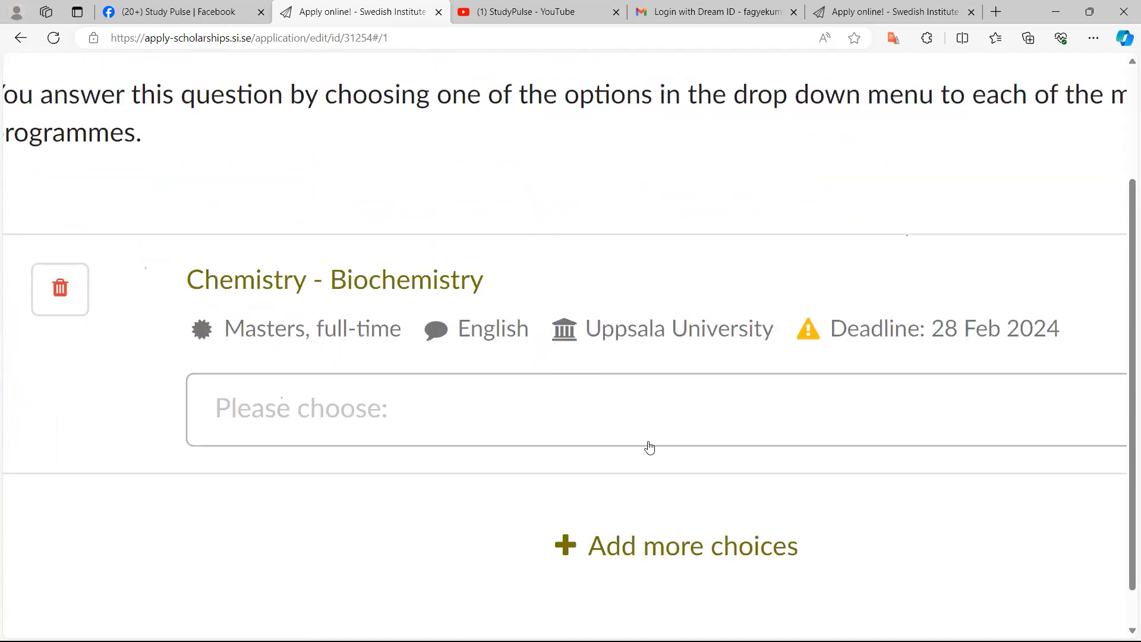
click(532, 420)
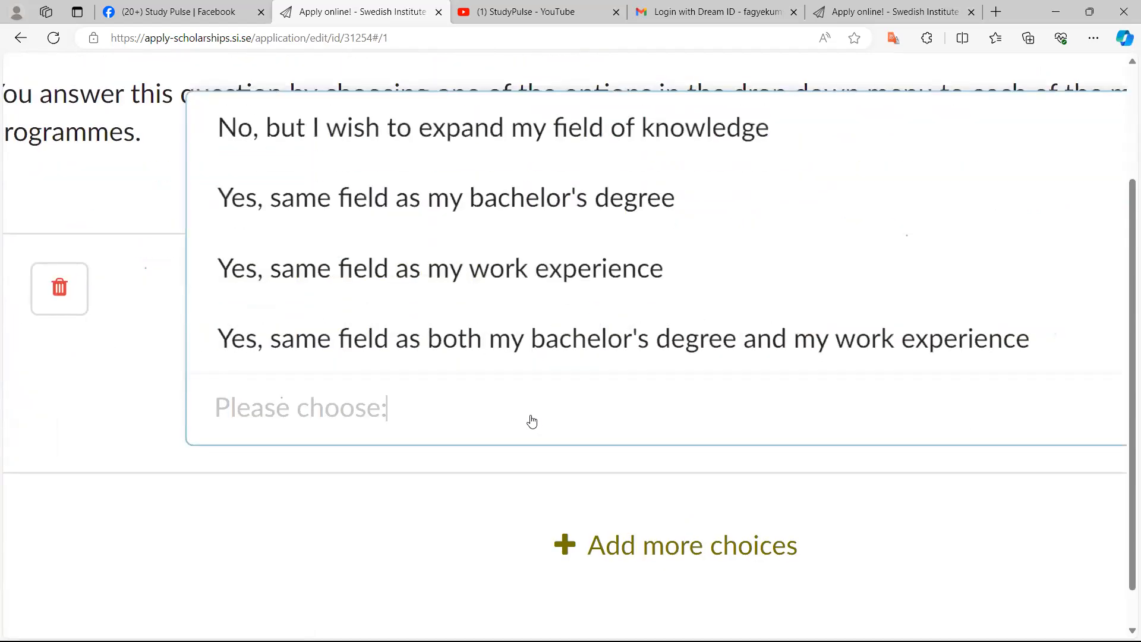
scroll(532, 421, up, 2)
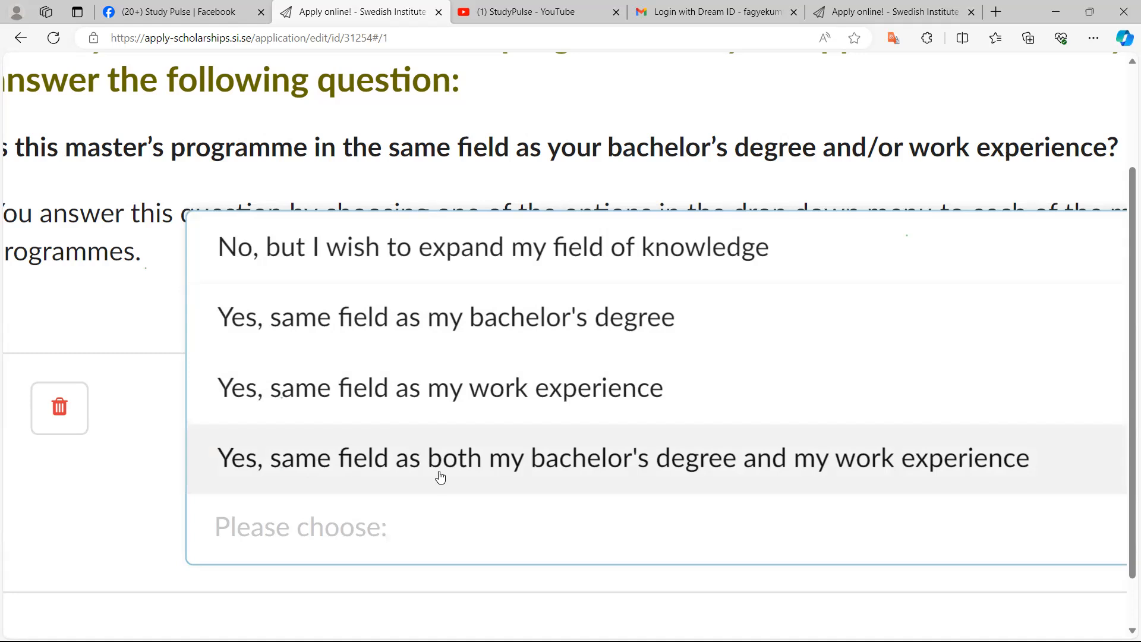
click(440, 476)
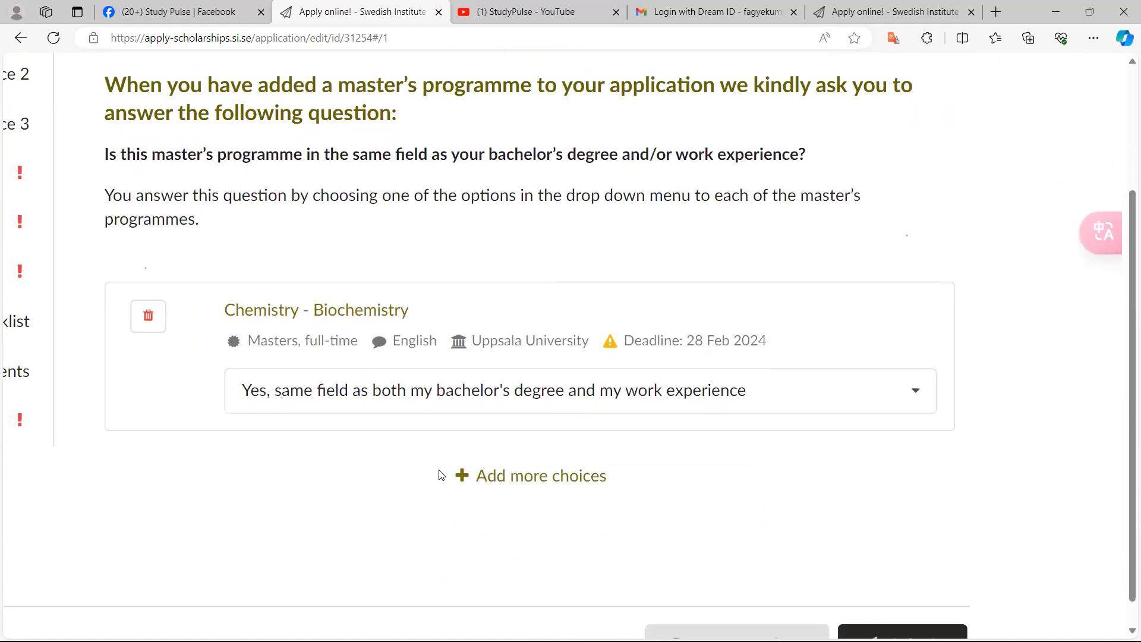
scroll(441, 474, up, 5)
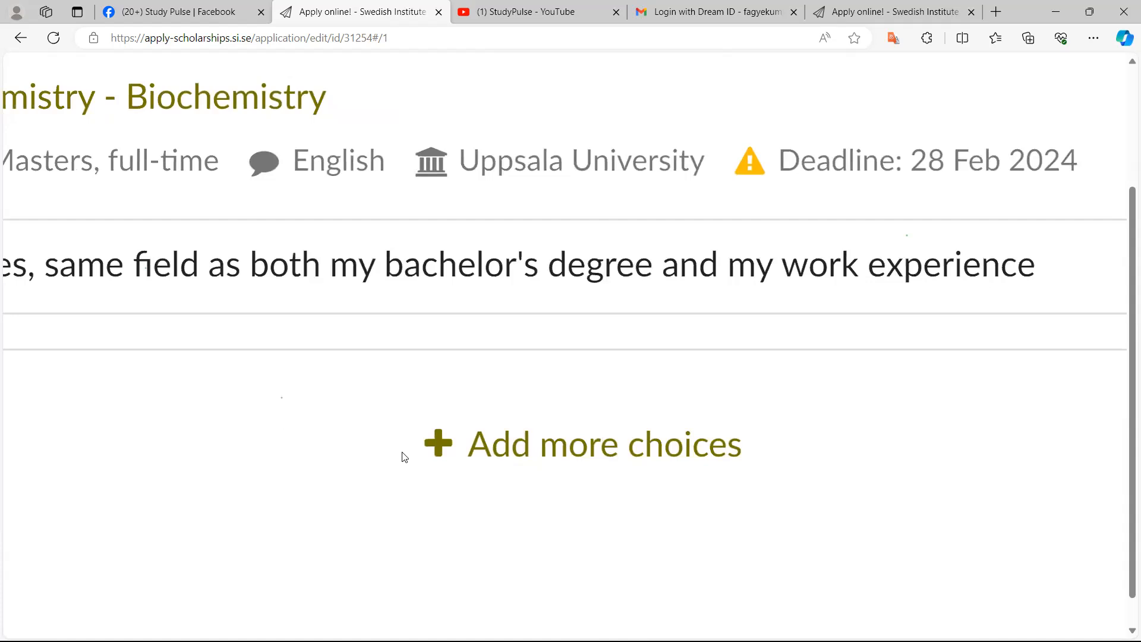
click(454, 448)
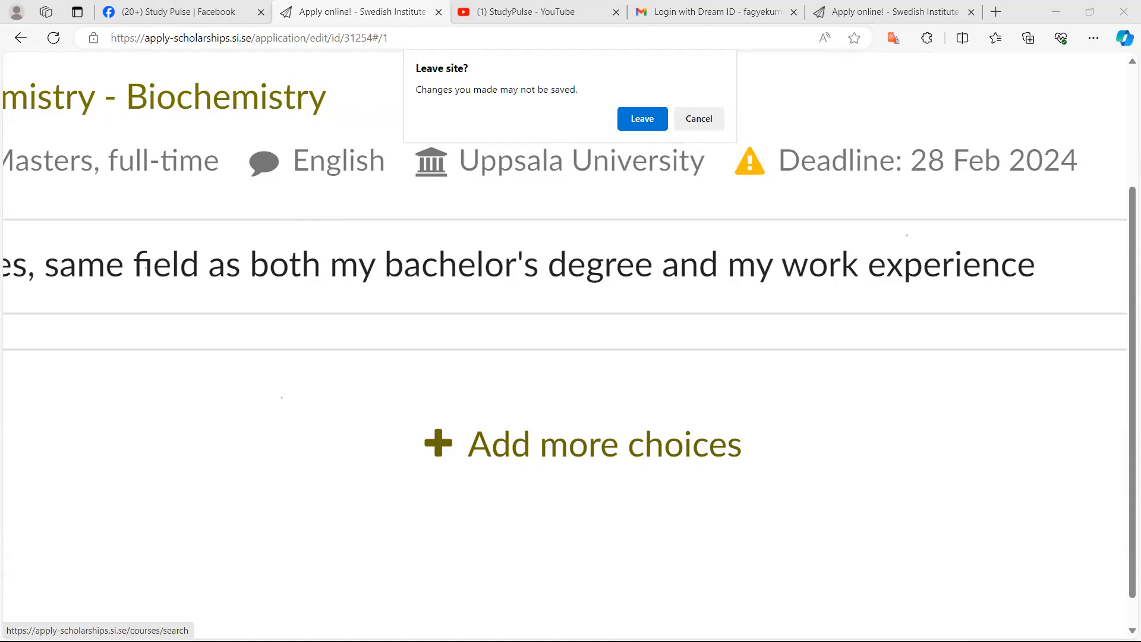
click(693, 119)
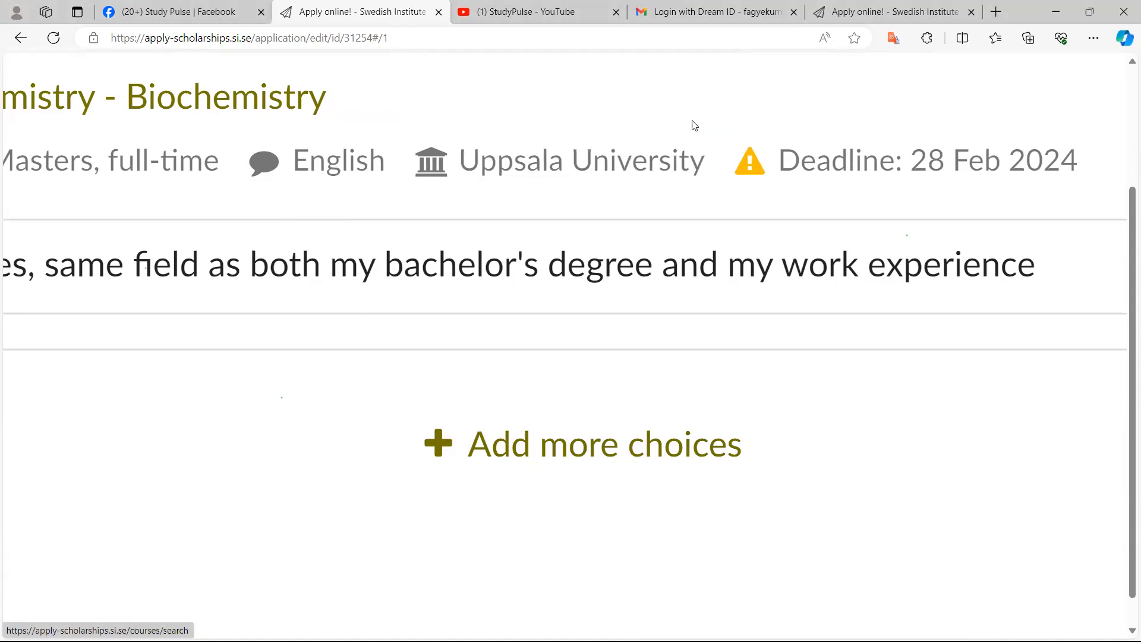
Open the programme search to add another choice and search Masters programmes for "SUSTAINABLE DEVELOPMEN"
key(ctrl+0)
scroll(736, 357, down, 2)
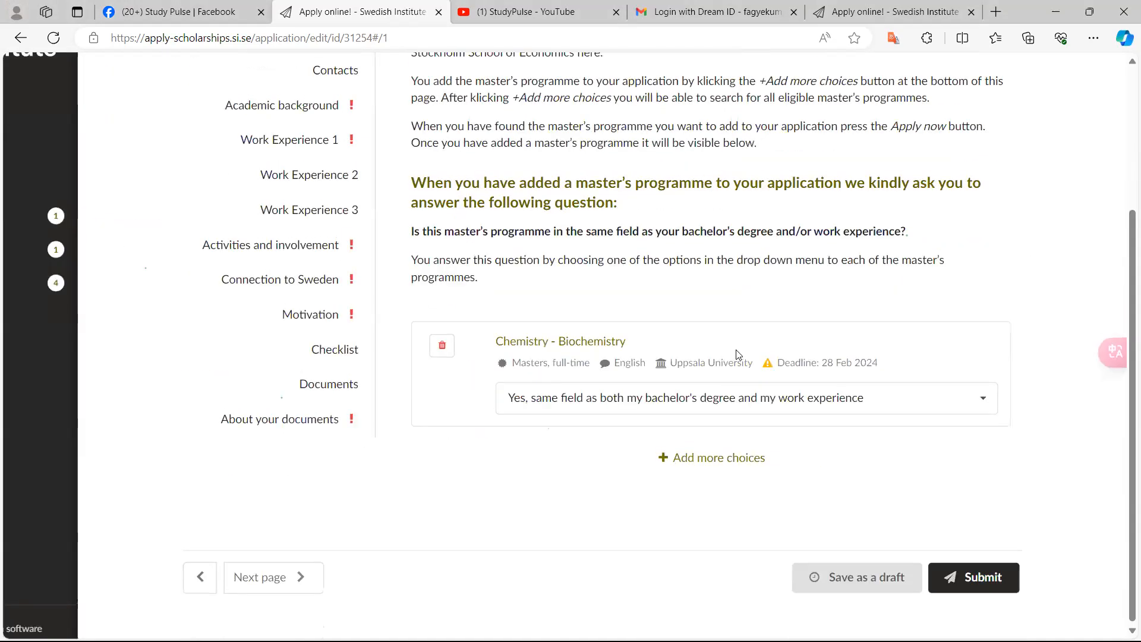
click(840, 590)
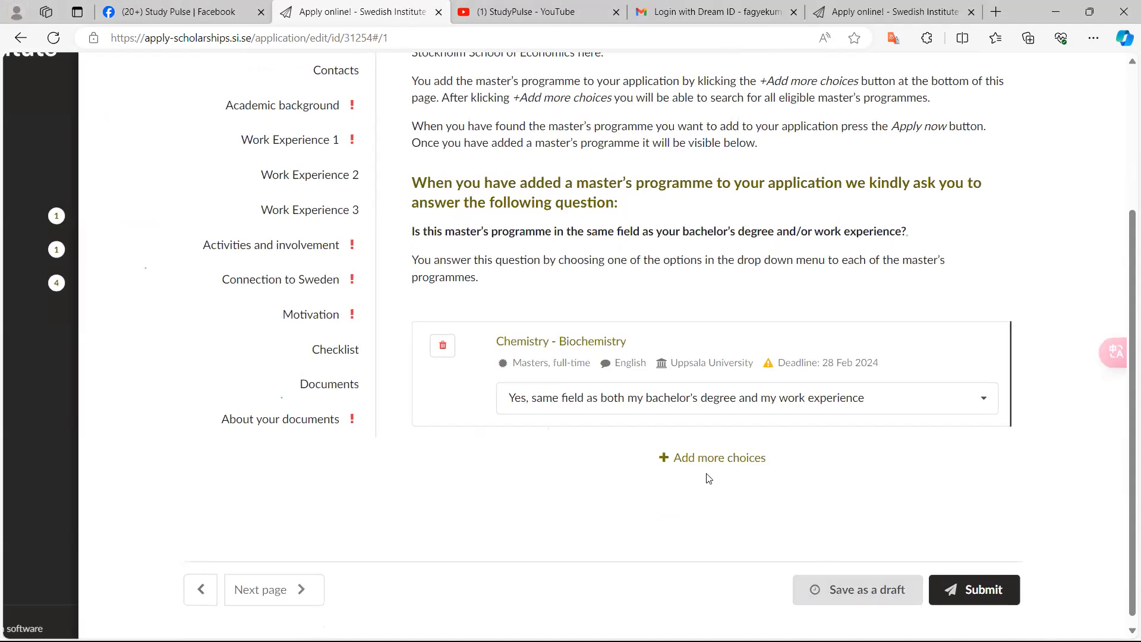
click(686, 465)
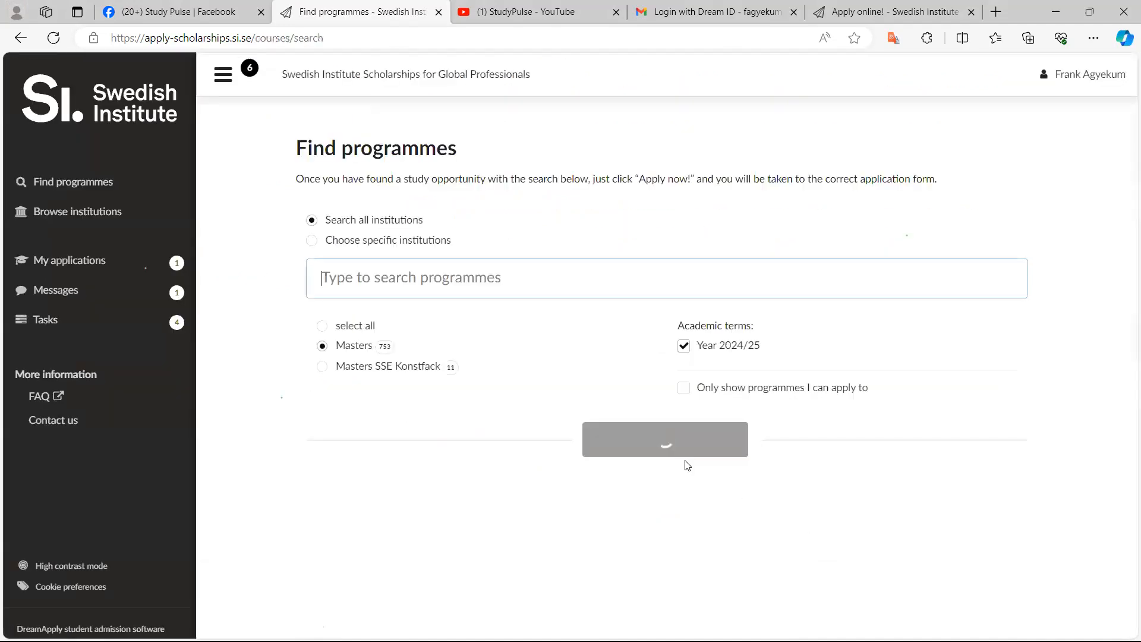
scroll(575, 374, up, 5)
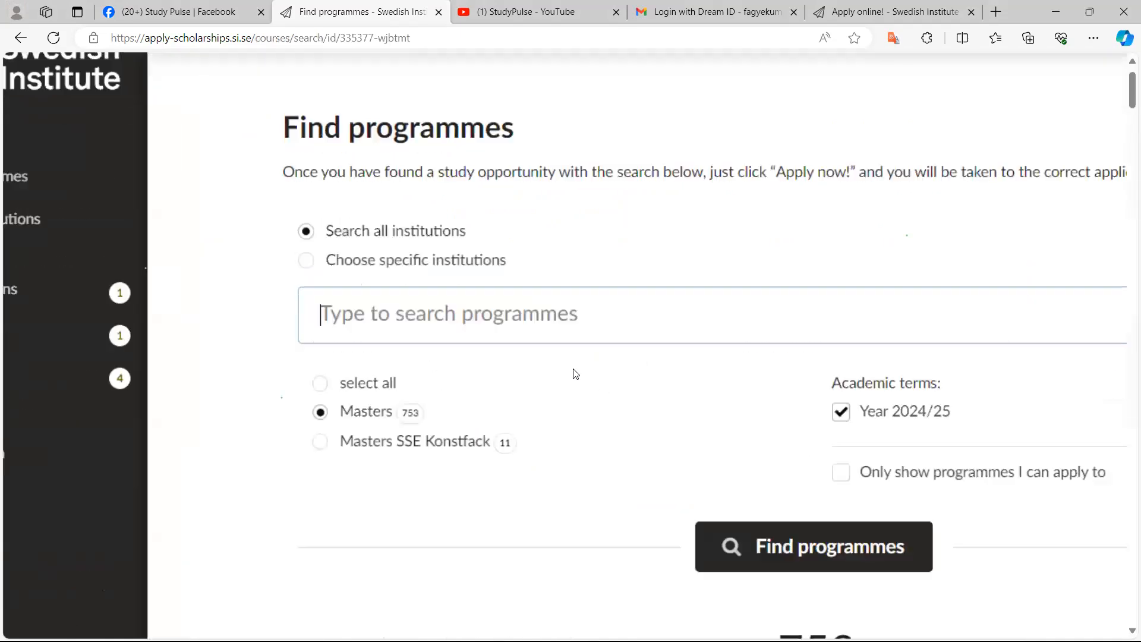
click(575, 374)
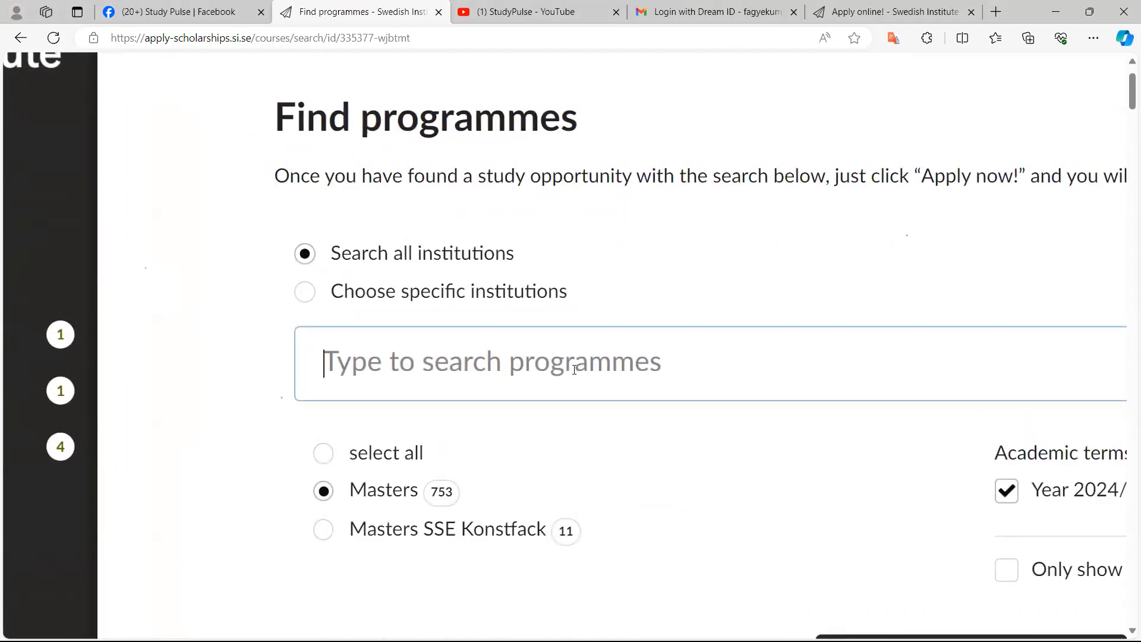
scroll(808, 500, up, 4)
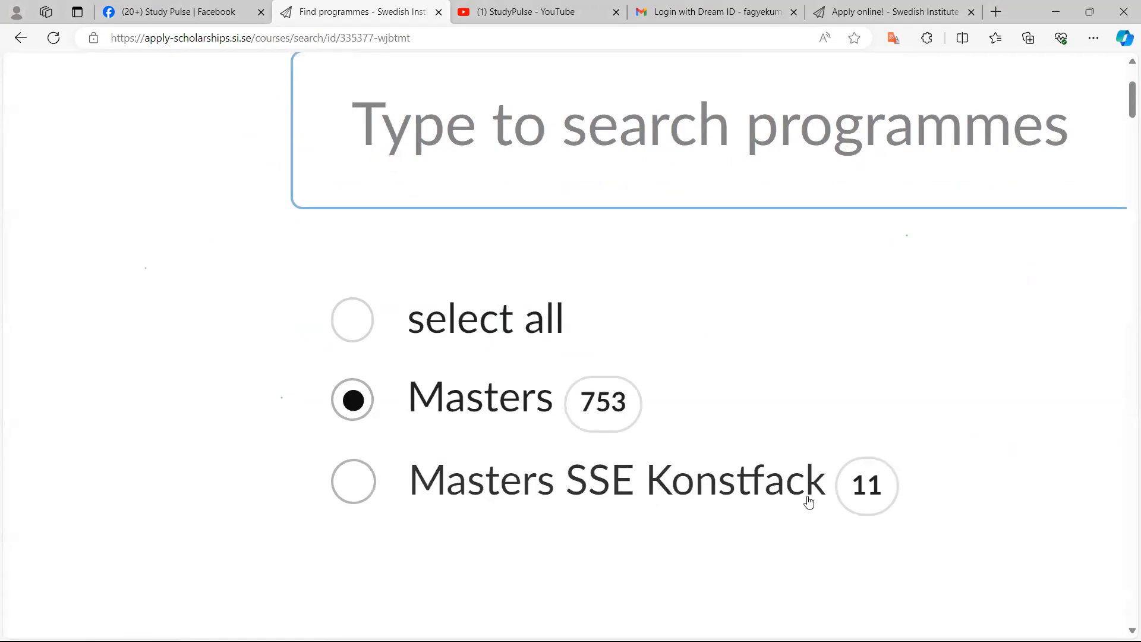
scroll(809, 502, down, 3)
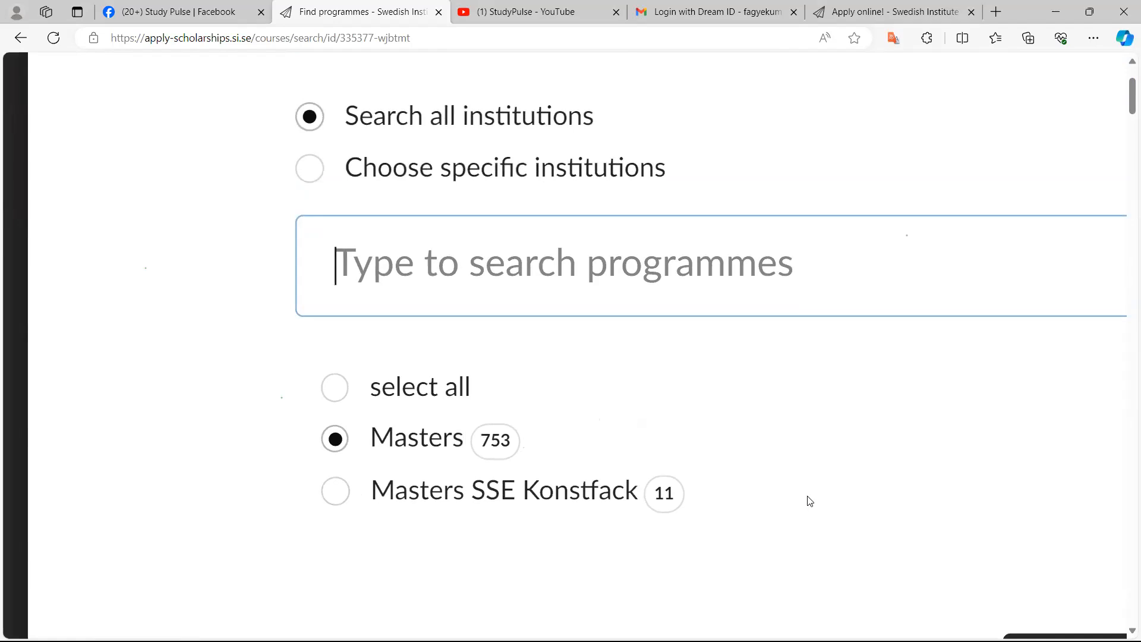
text(SUSTAINAB)
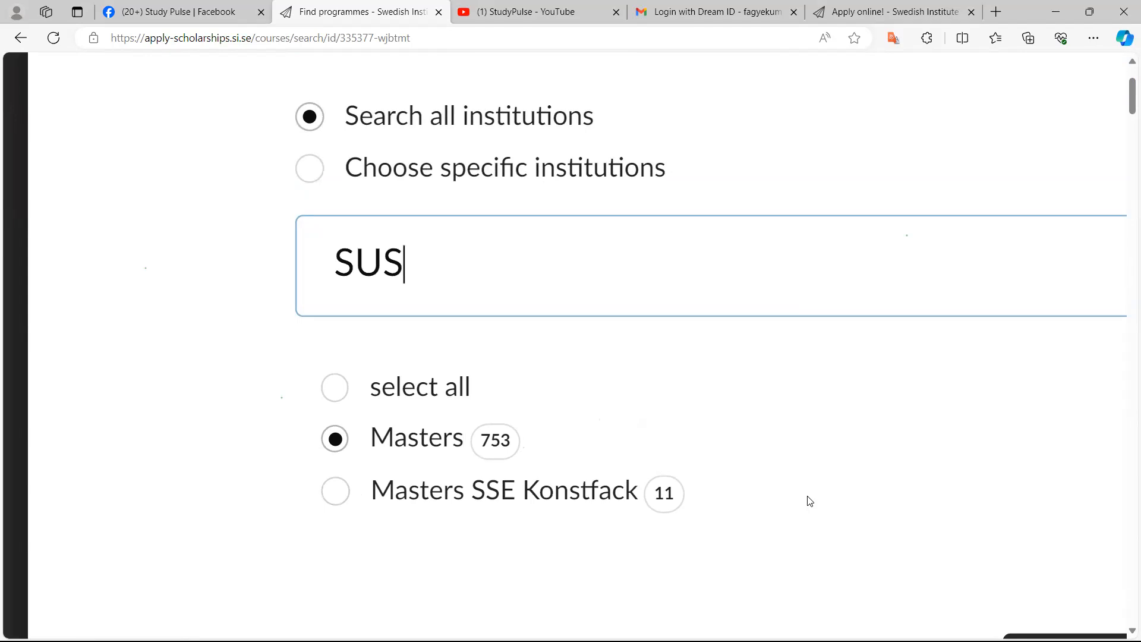
text(LE DEVELOPMEN)
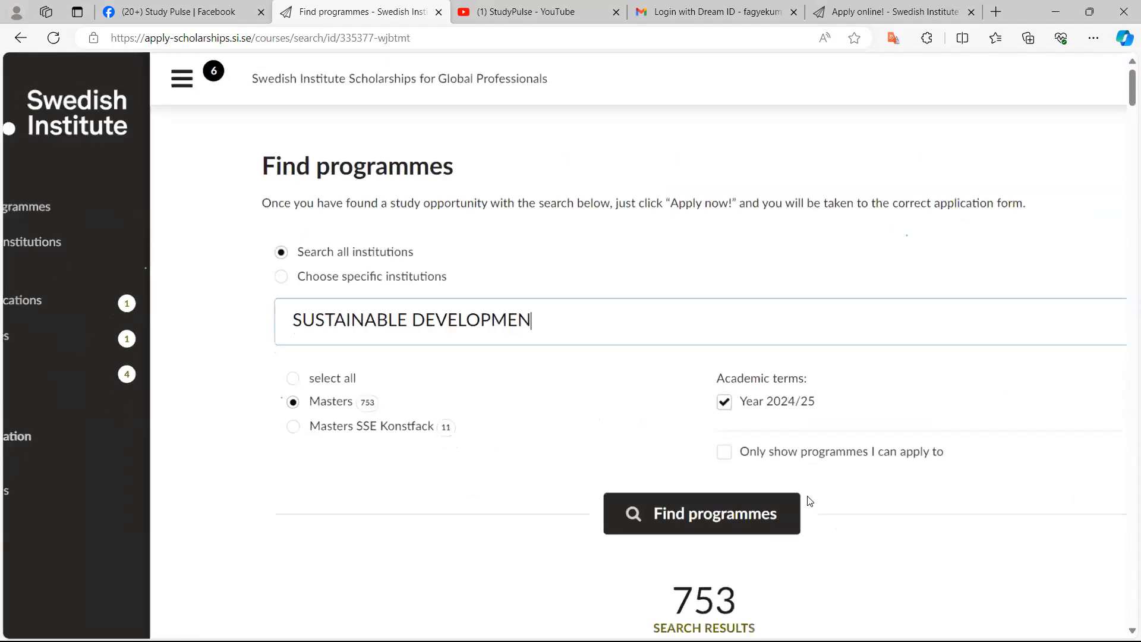
scroll(784, 523, up, 5)
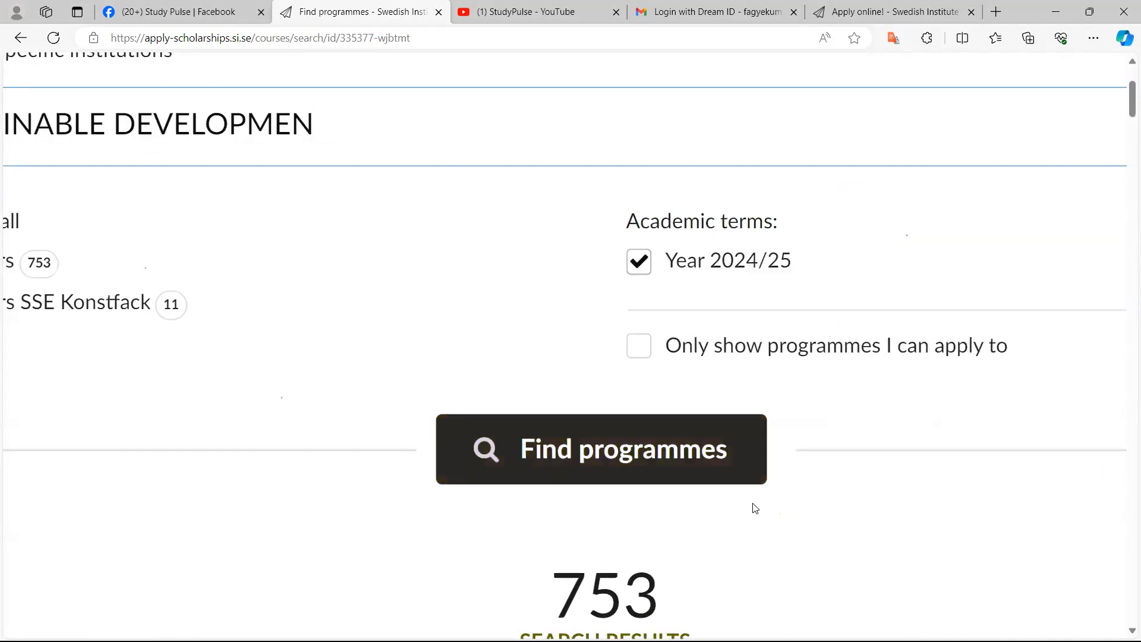
click(617, 455)
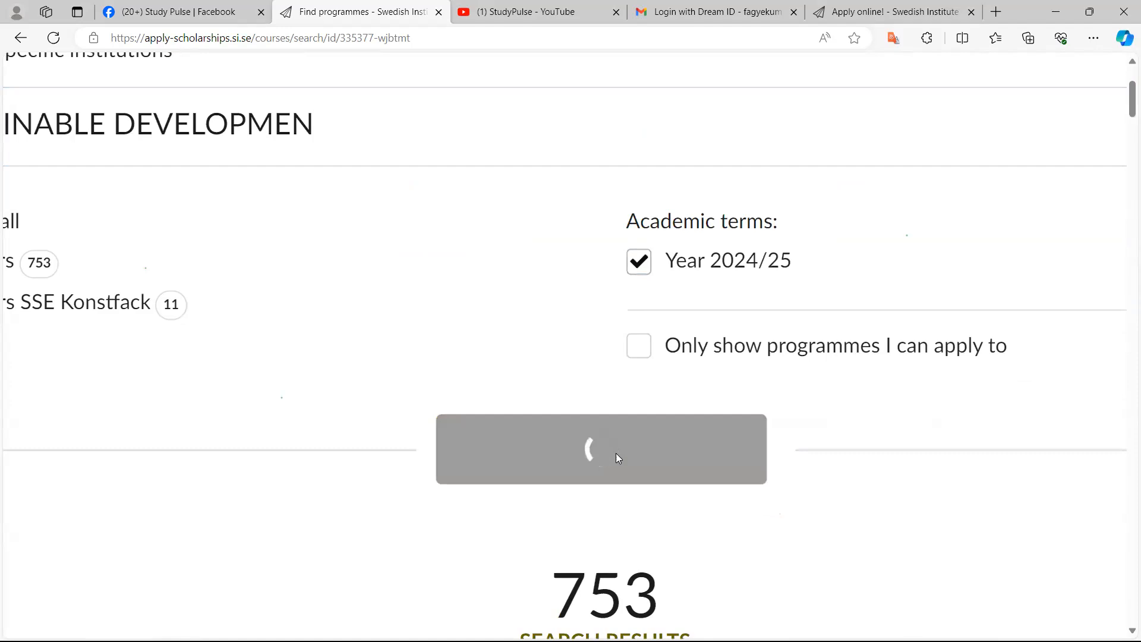
Add Uppsala University's Sustainable Development master's programme to the application
scroll(617, 459, down, 5)
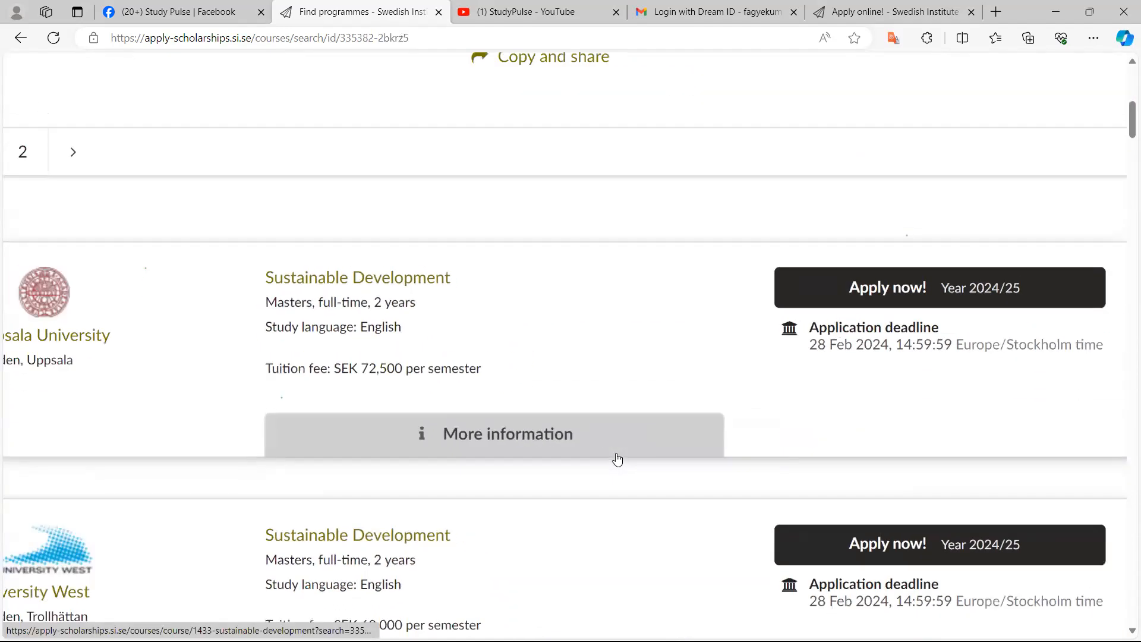
scroll(617, 459, down, 2)
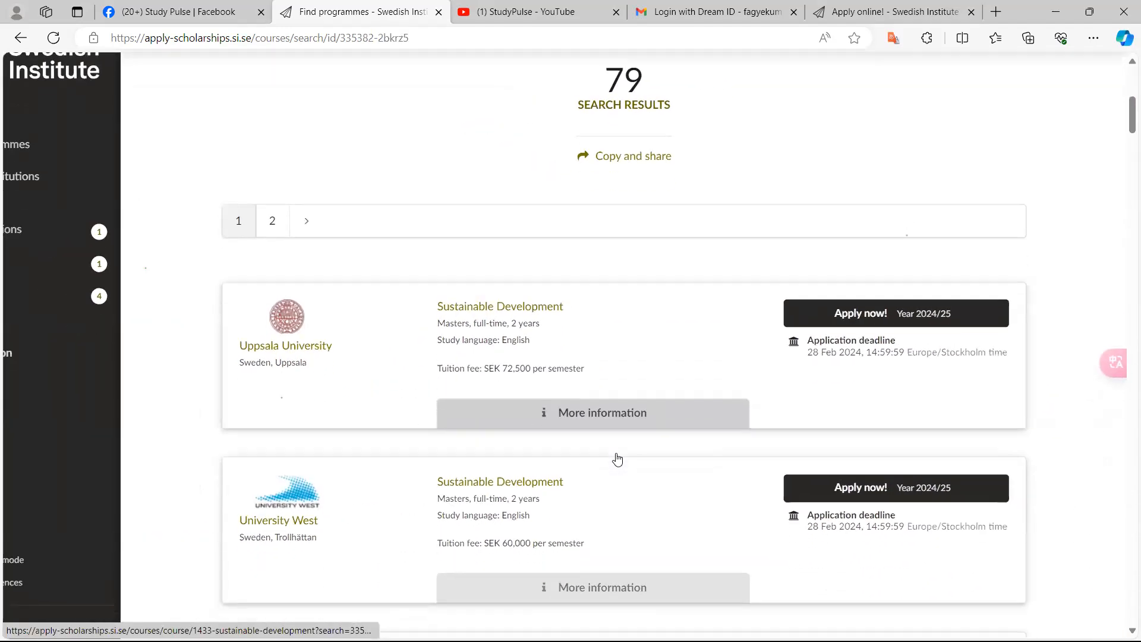
scroll(617, 459, down, 2)
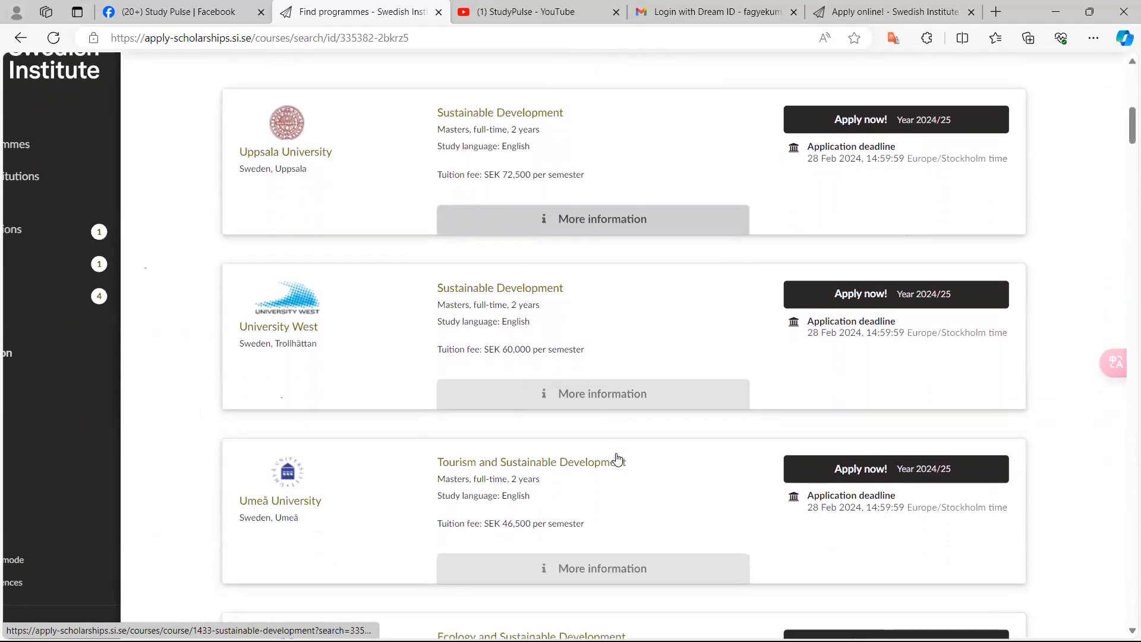
scroll(617, 459, up, 4)
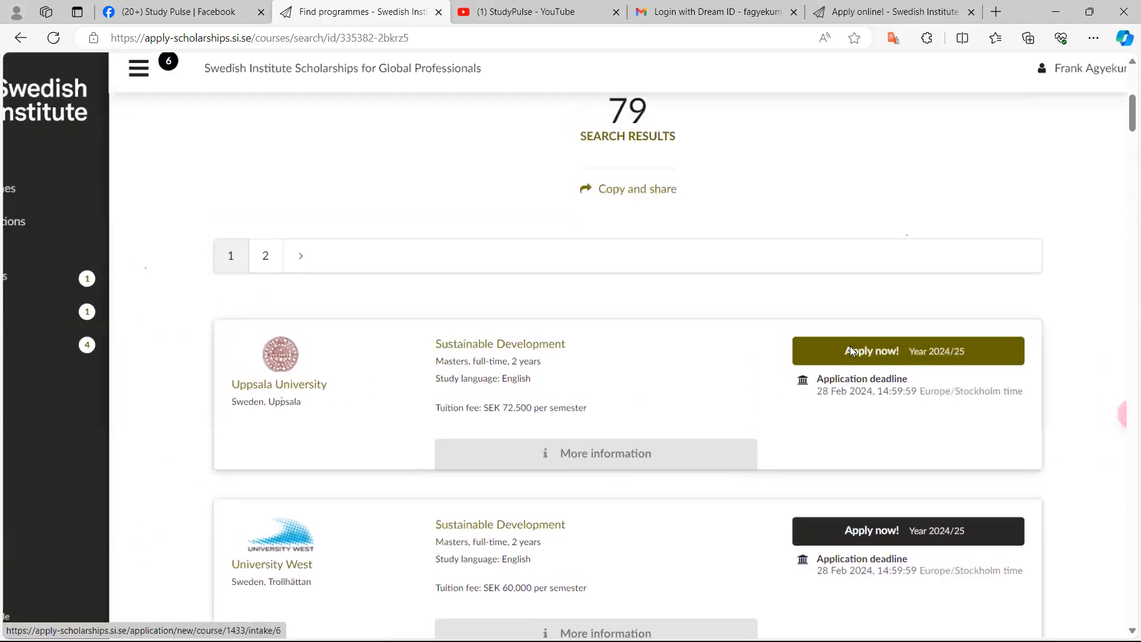
scroll(850, 351, up, 3)
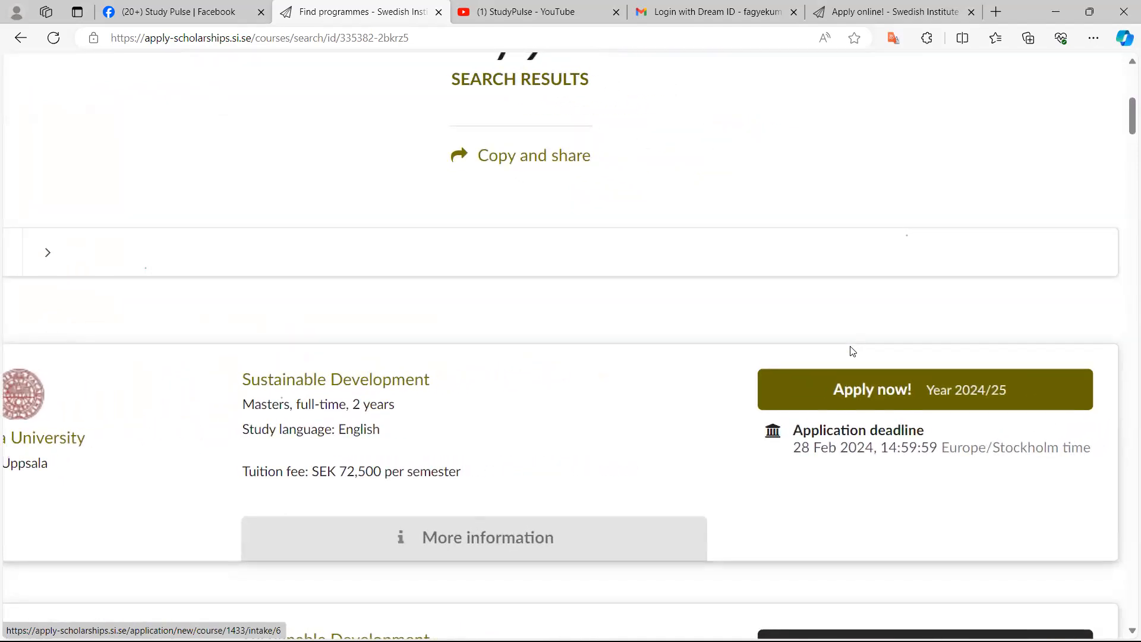
scroll(851, 351, up, 3)
click(850, 350)
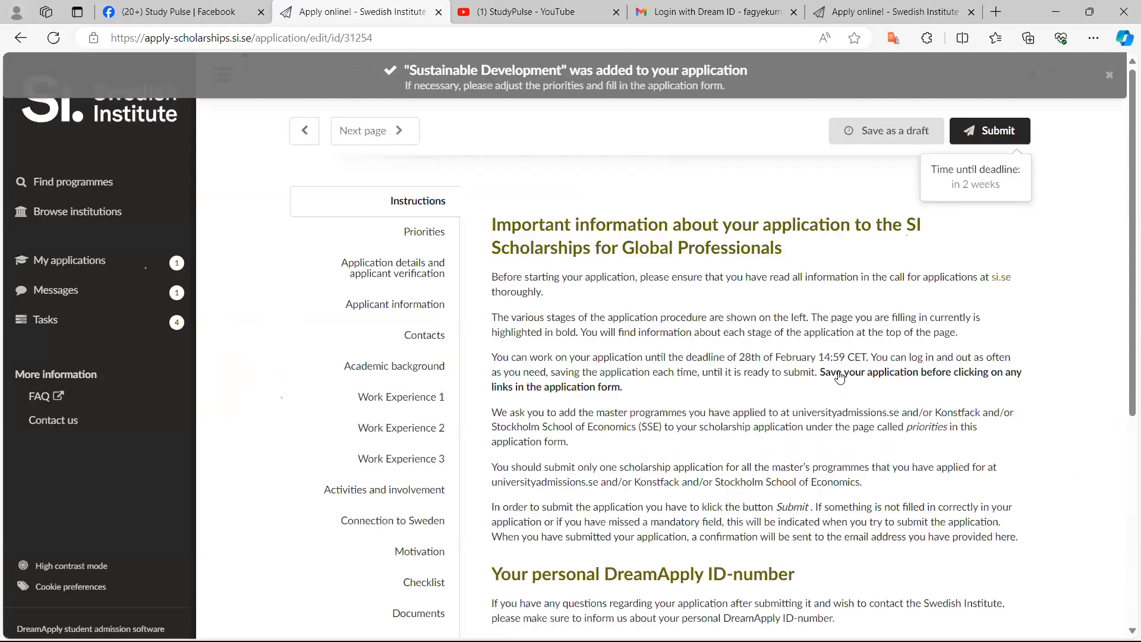
Return to Priorities and answer the Sustainable Development same-field question with "Yes, same field as my work experience"
scroll(839, 378, down, 6)
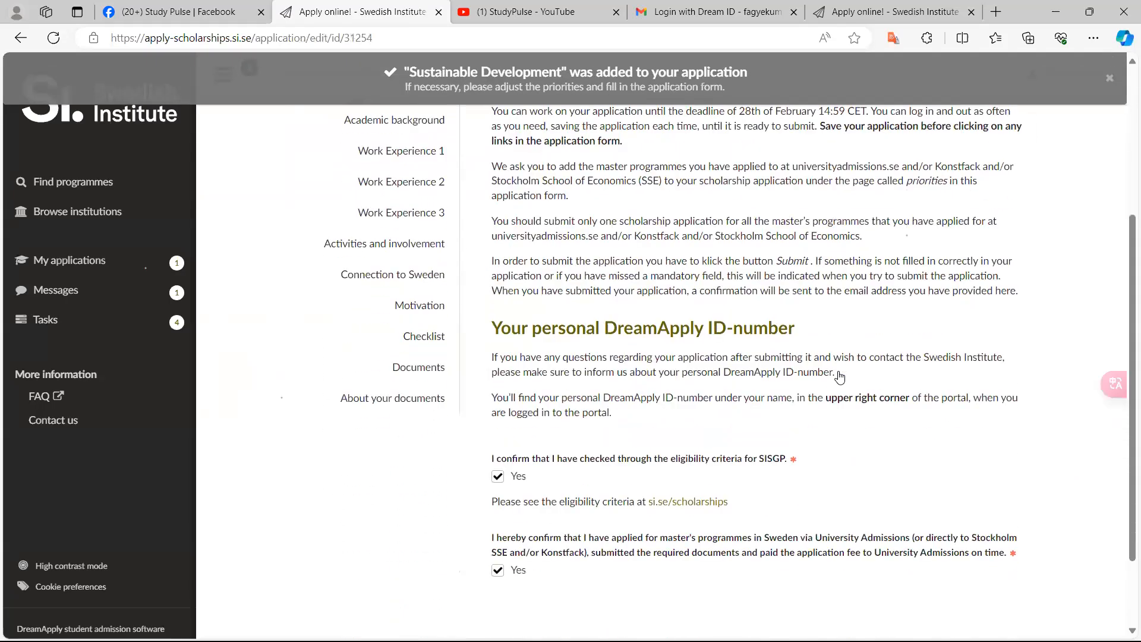
scroll(840, 377, up, 1)
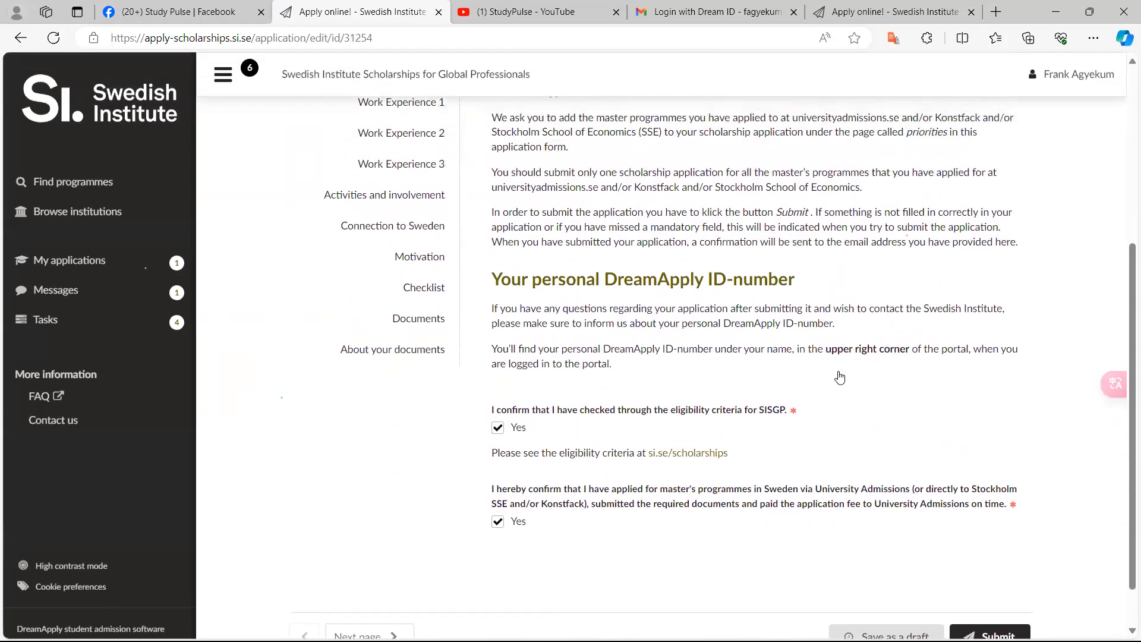
scroll(840, 377, down, 1)
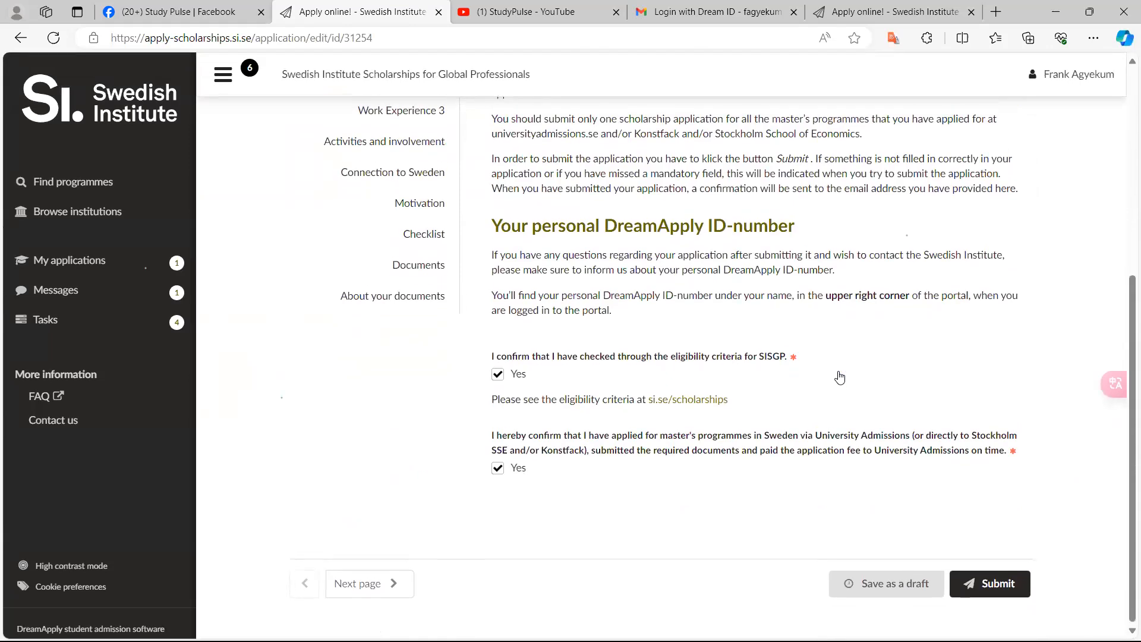
scroll(840, 377, up, 5)
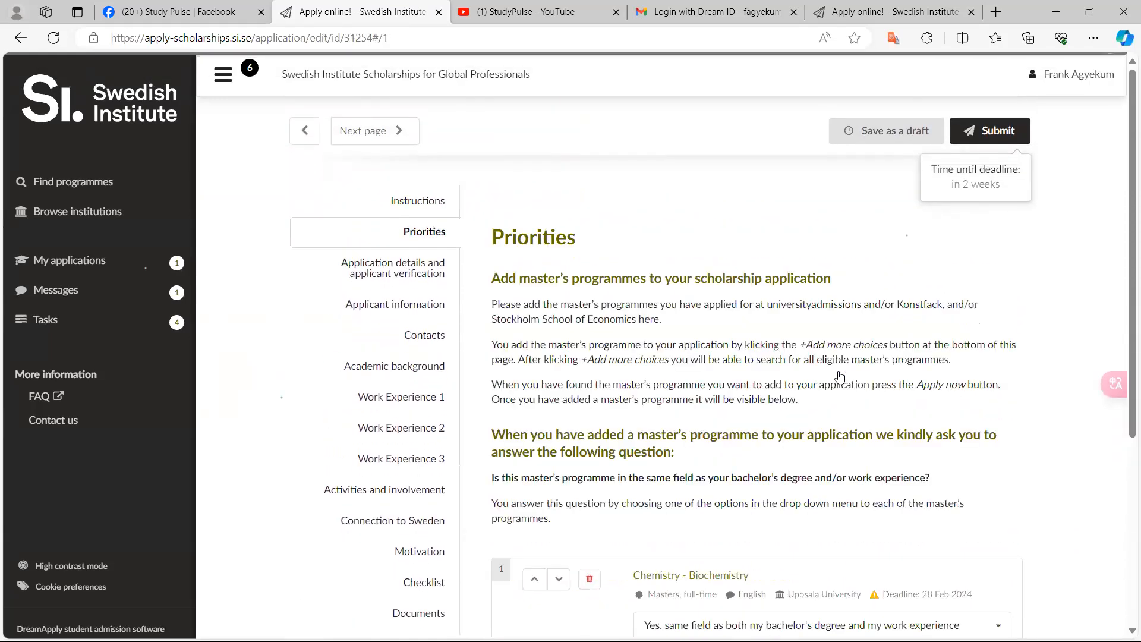
scroll(840, 378, down, 2)
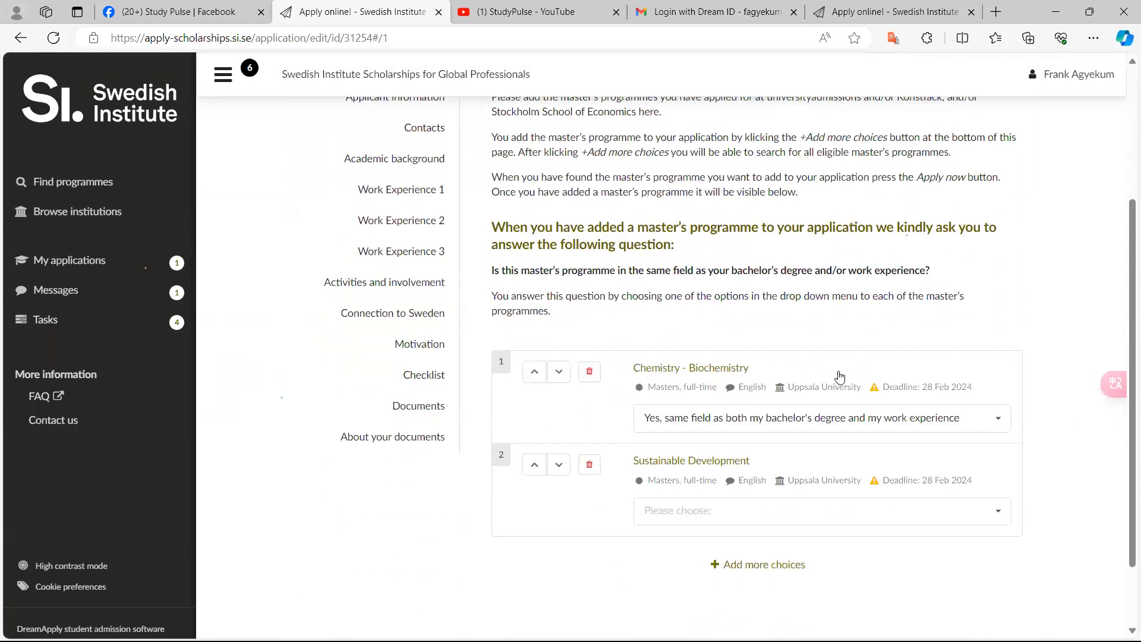
scroll(840, 378, up, 5)
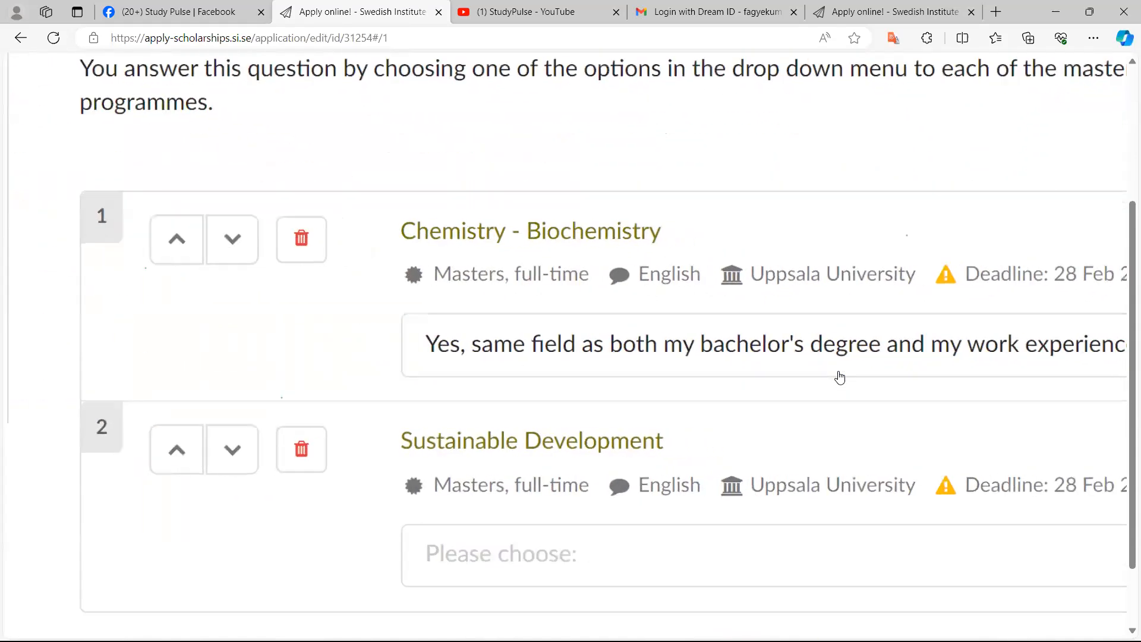
scroll(840, 377, up, 1)
scroll(840, 377, up, 3)
scroll(840, 377, right, 1)
scroll(839, 377, down, 1)
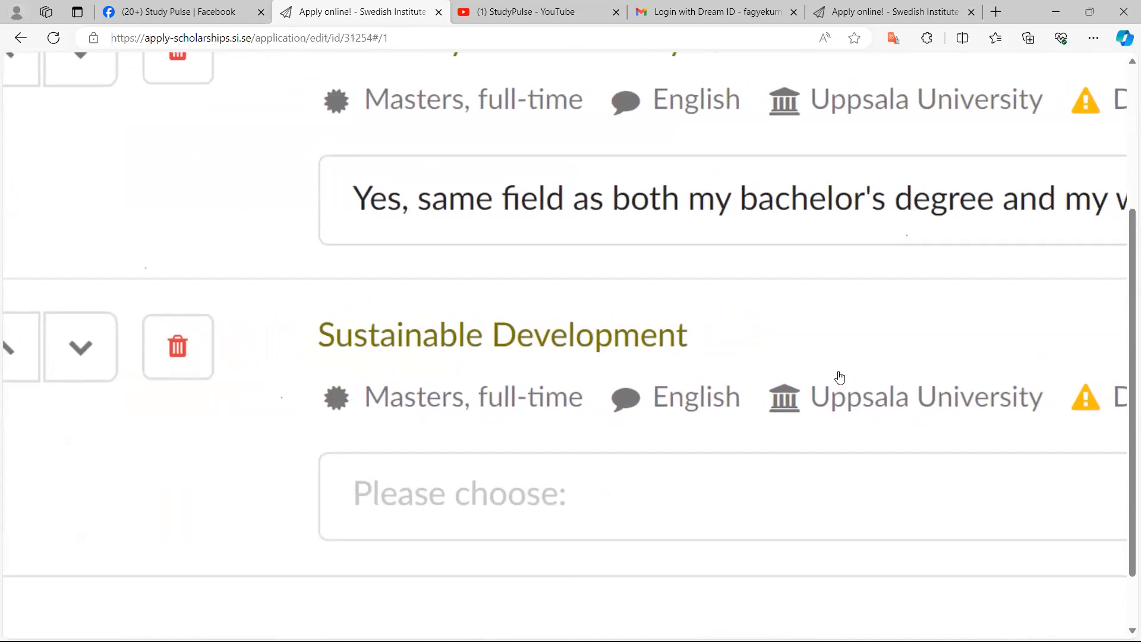
scroll(840, 378, down, 2)
click(840, 378)
scroll(840, 378, down, 3)
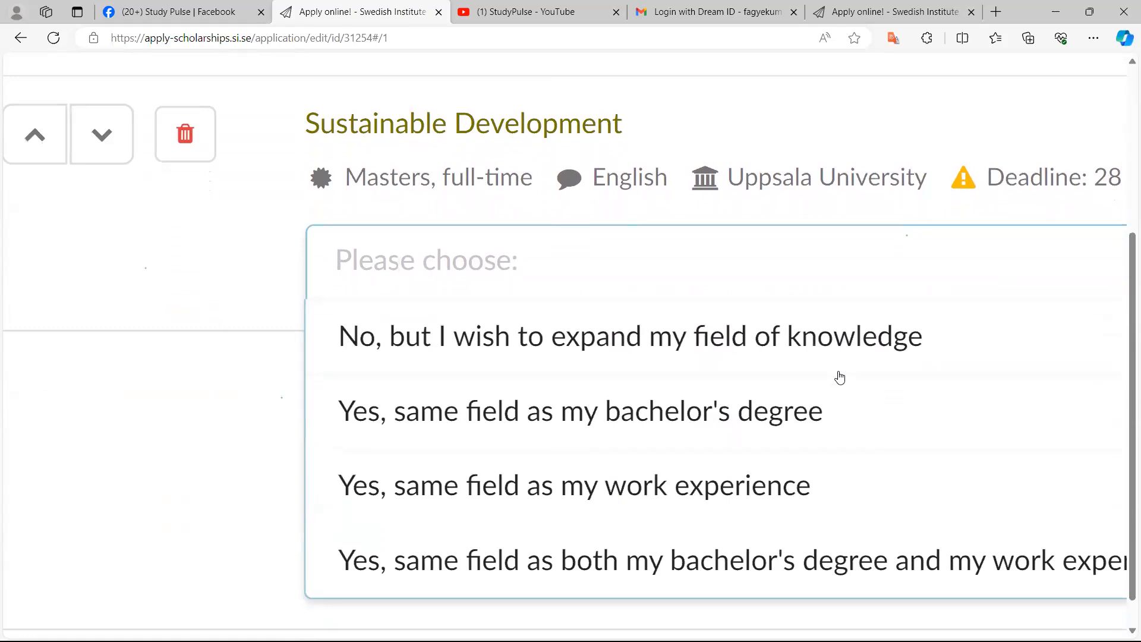
click(574, 486)
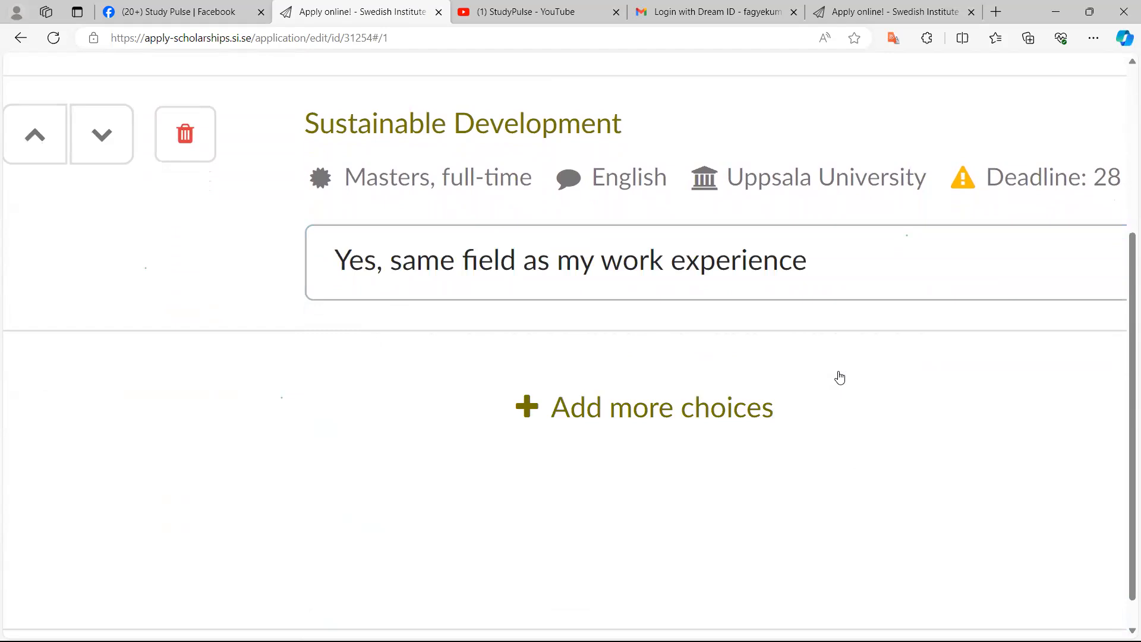
Open the programme search for another choice and search for "ENERGY"
scroll(840, 377, down, 5)
scroll(840, 377, down, 2)
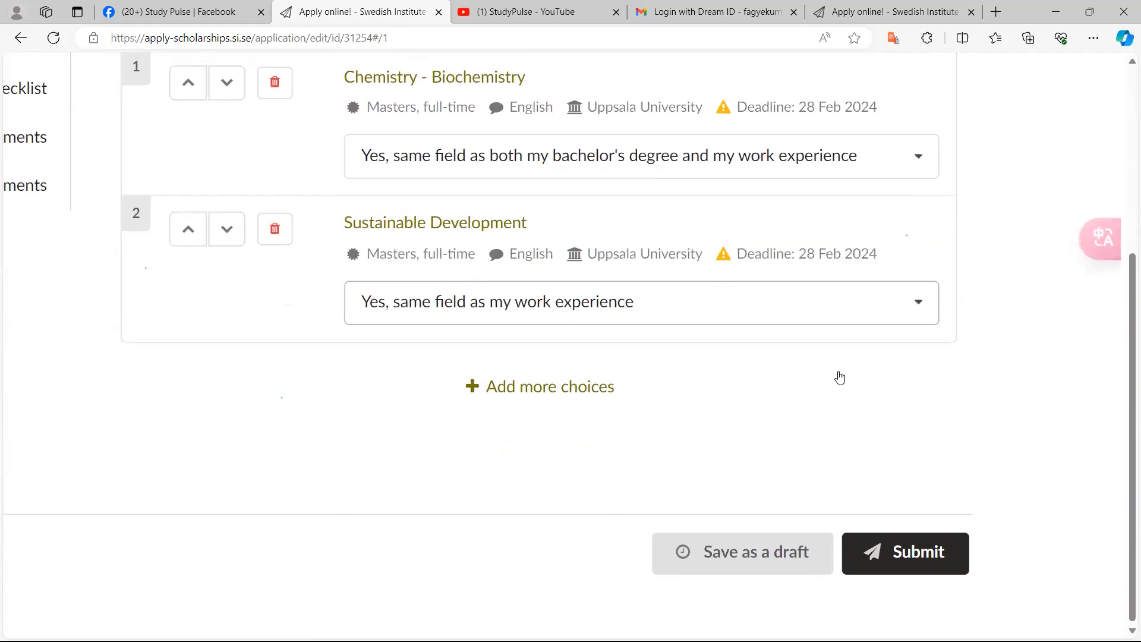
scroll(840, 378, up, 2)
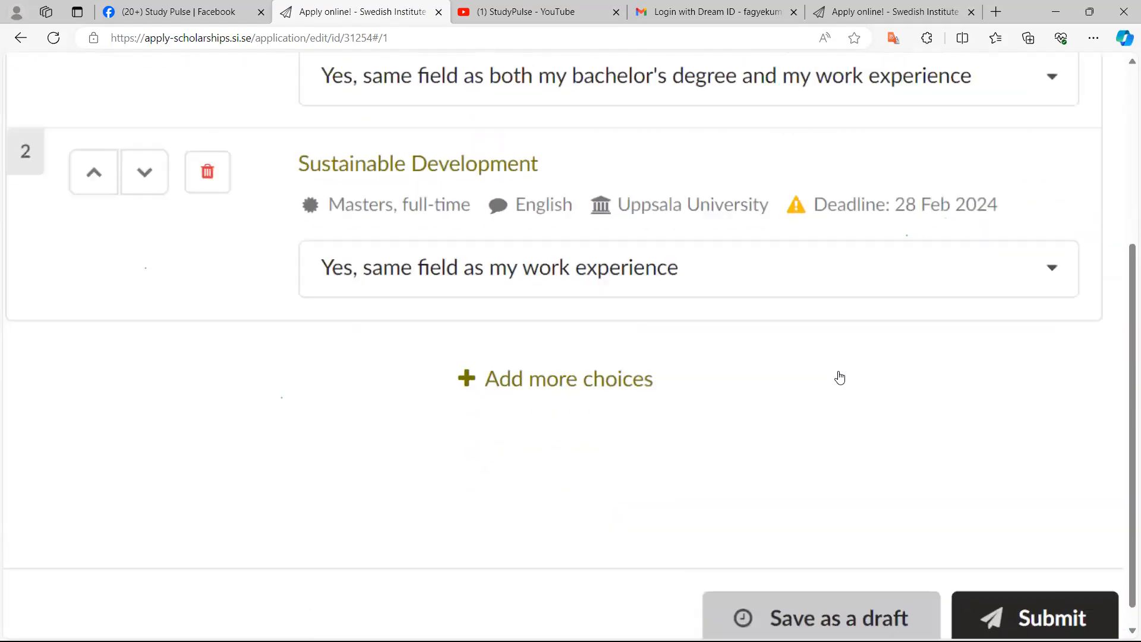
scroll(840, 378, up, 2)
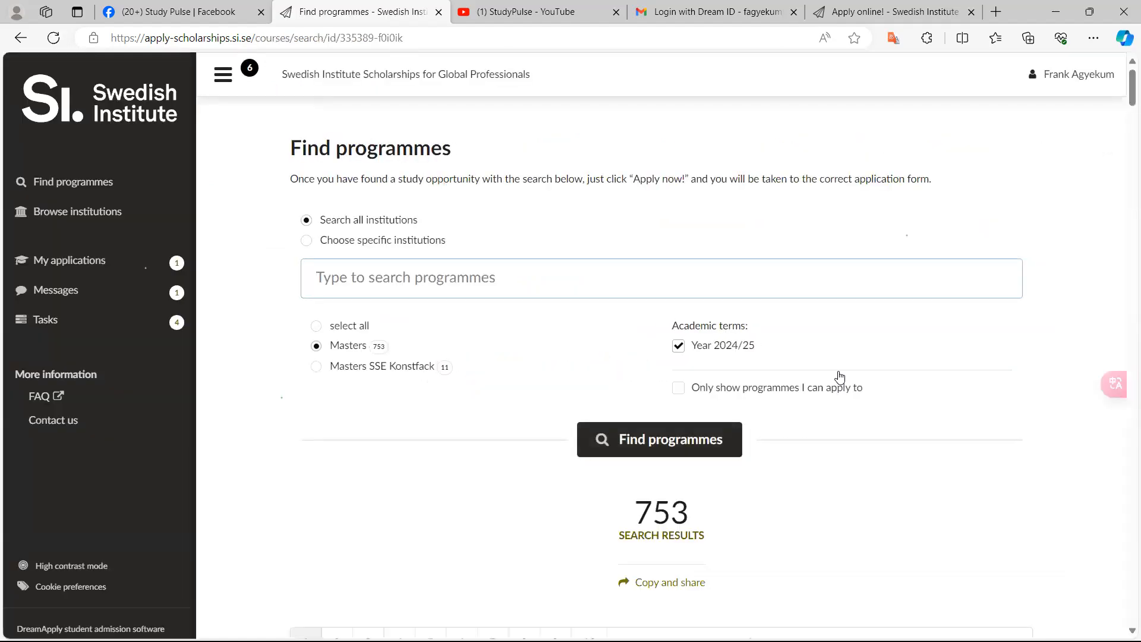
text(ENERGY)
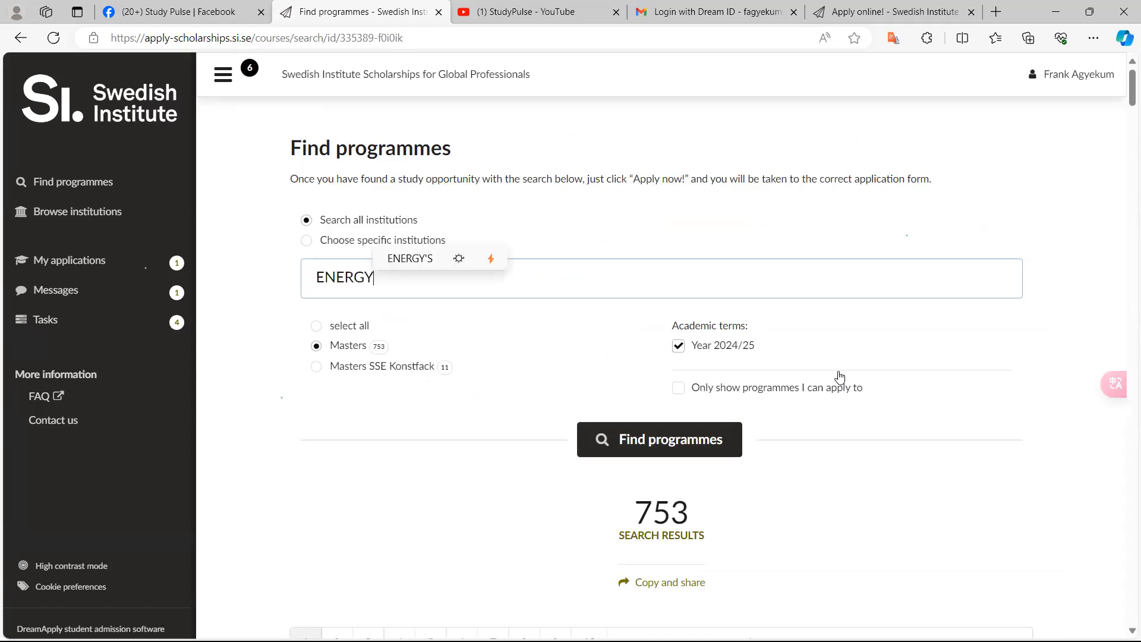
key(Return)
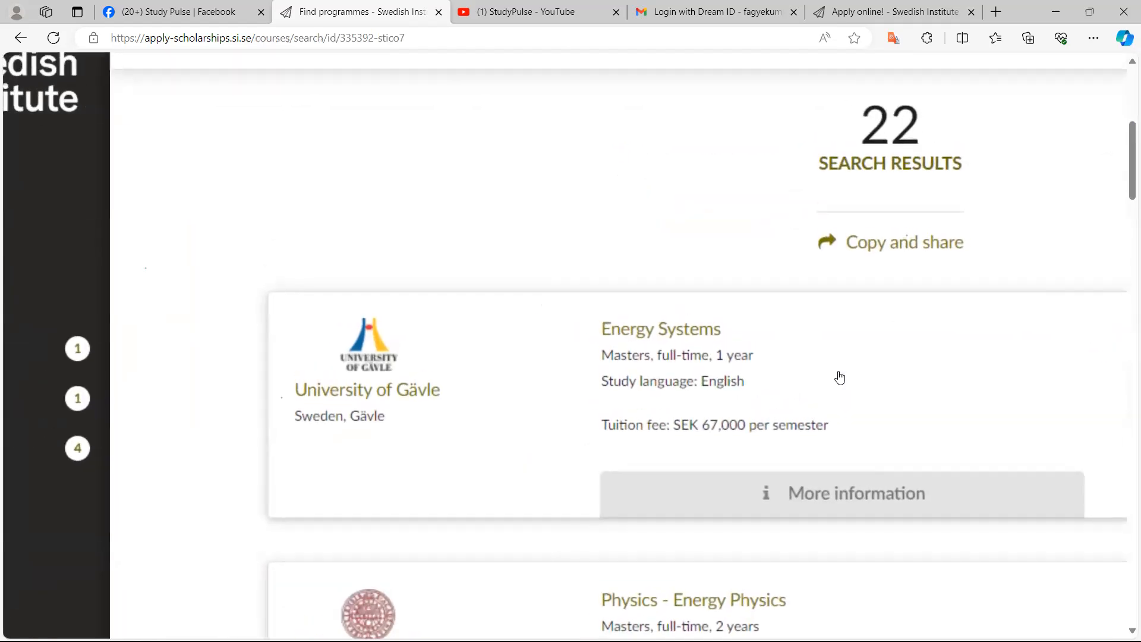
Add the University of Gävle's Energy Systems master's programme to the application
scroll(840, 378, down, 1)
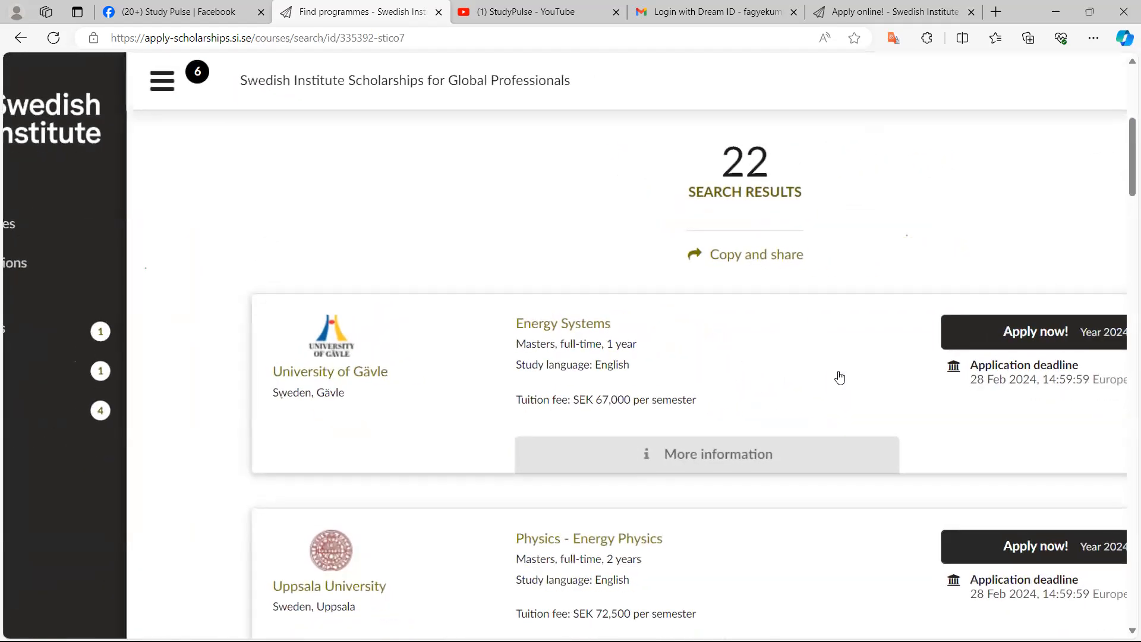
scroll(840, 378, up, 5)
click(840, 378)
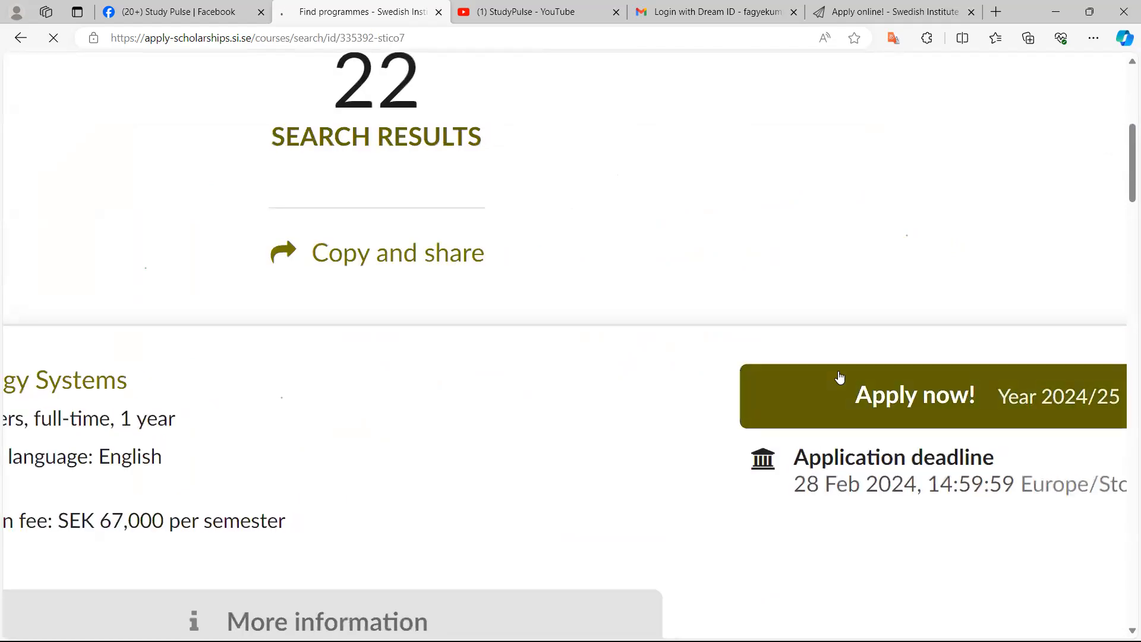
scroll(840, 378, down, 6)
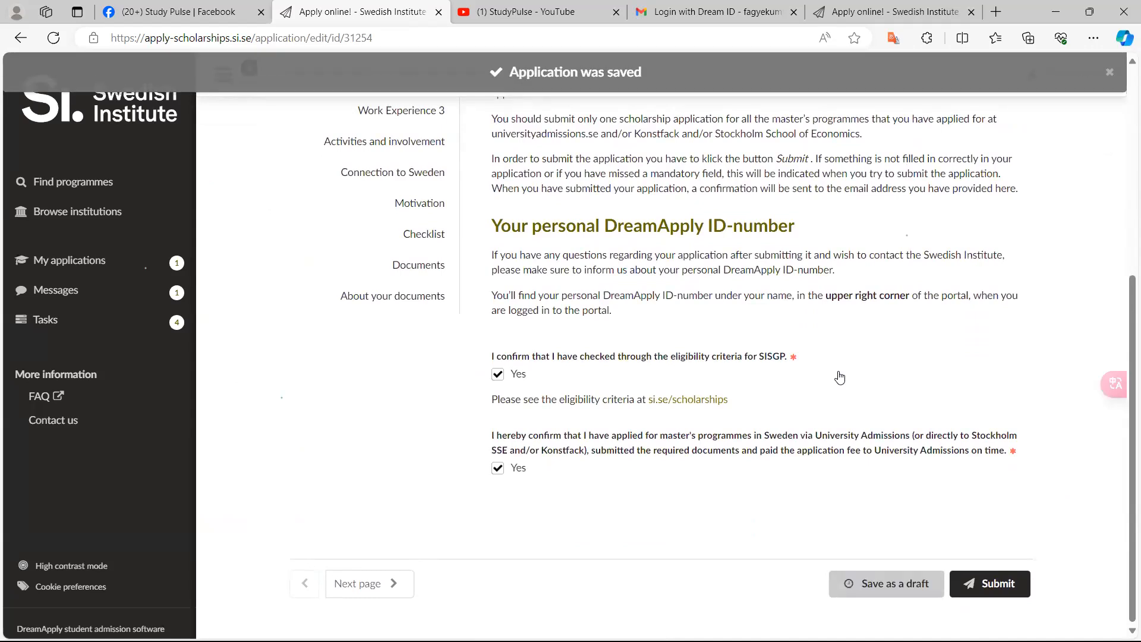
scroll(840, 378, up, 6)
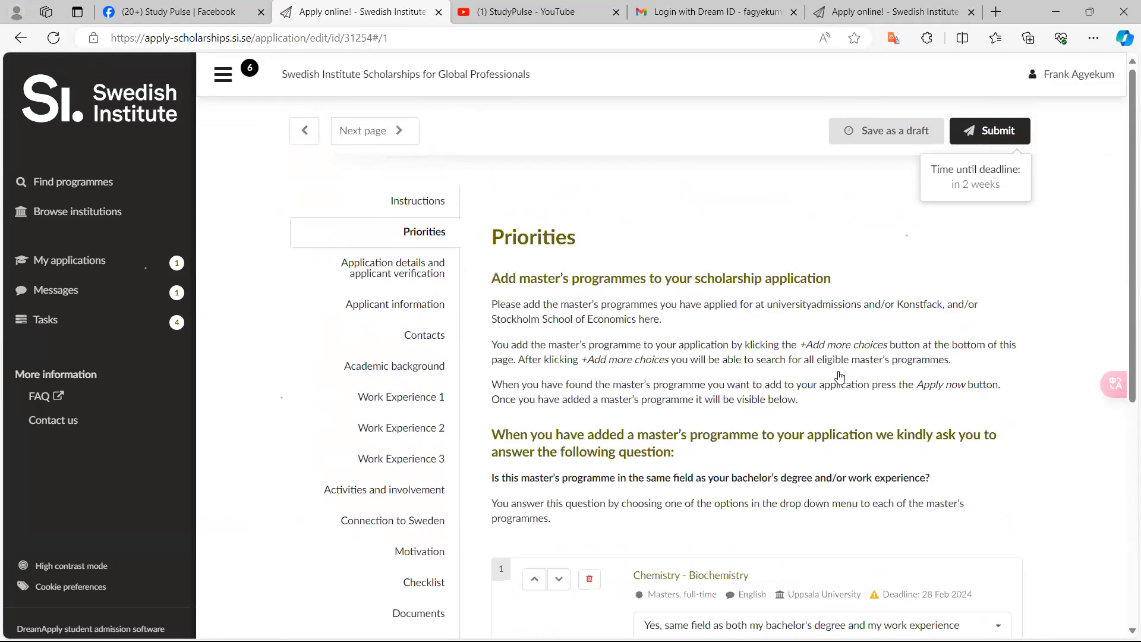
Answer the Energy Systems same-field question with "Yes, same field as my work experience"
scroll(840, 378, down, 4)
scroll(840, 378, up, 4)
scroll(840, 378, up, 4)
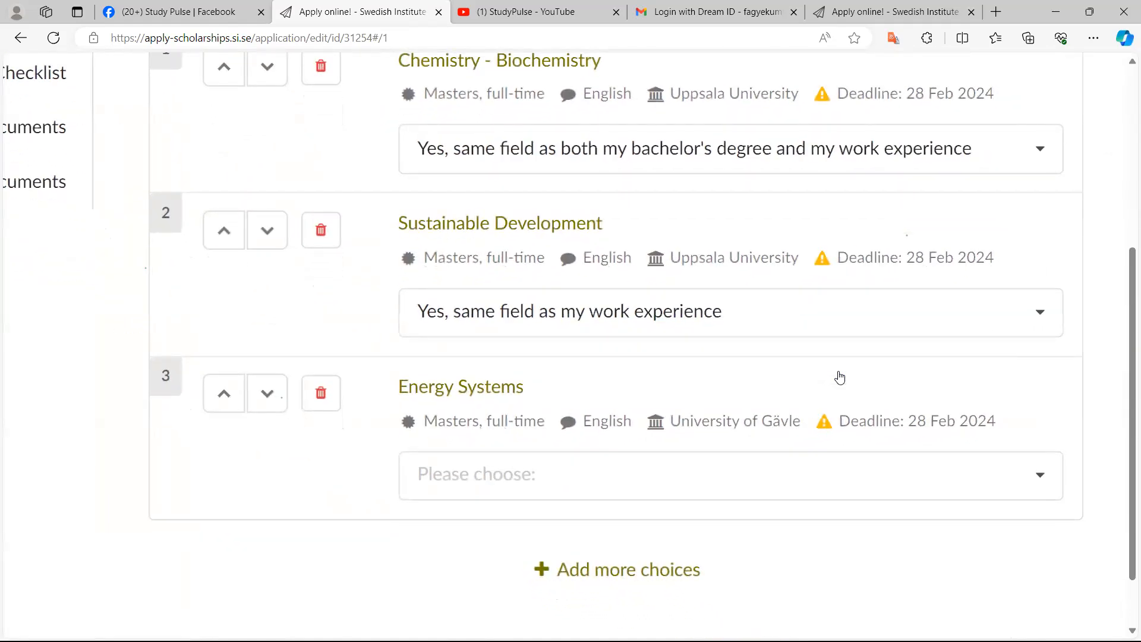
click(468, 475)
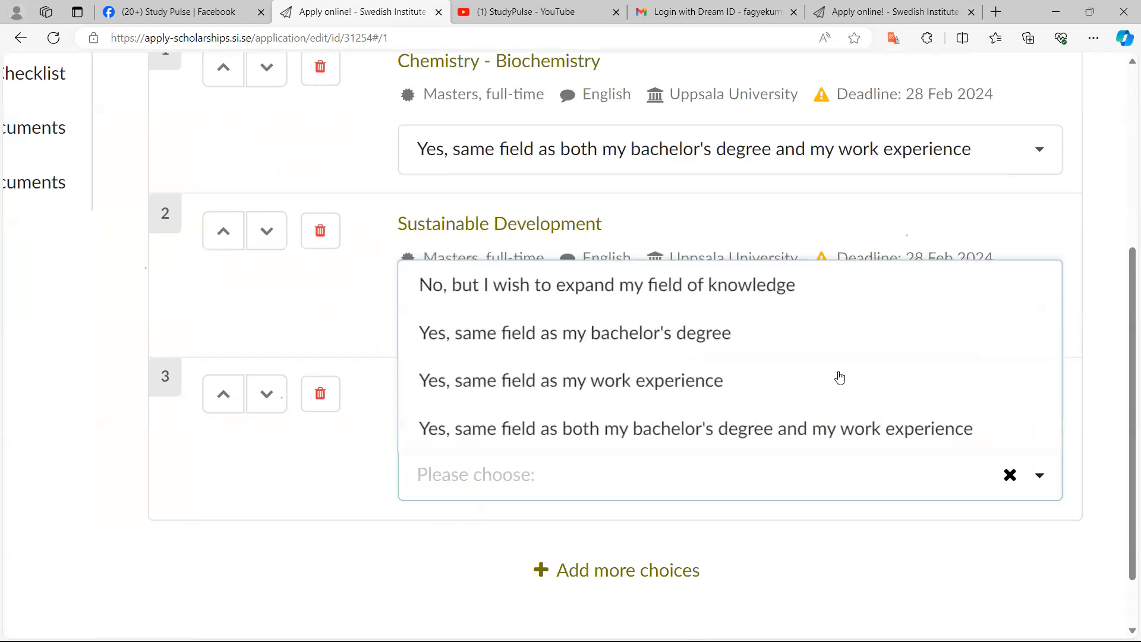
scroll(840, 378, up, 3)
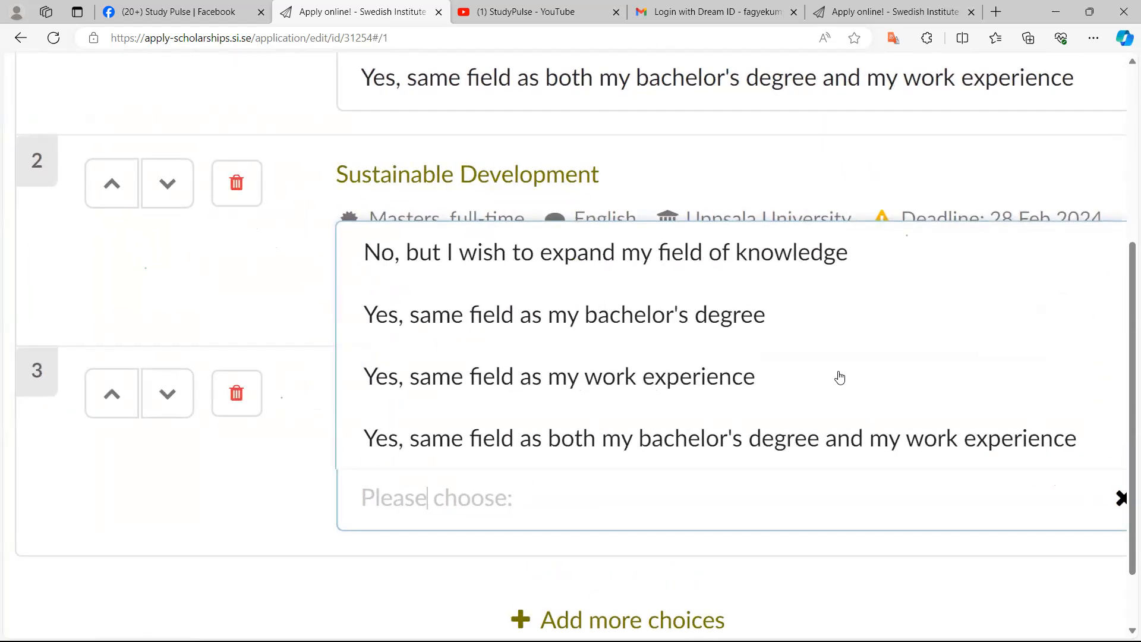
click(840, 378)
Save the application as a draft
scroll(839, 378, down, 5)
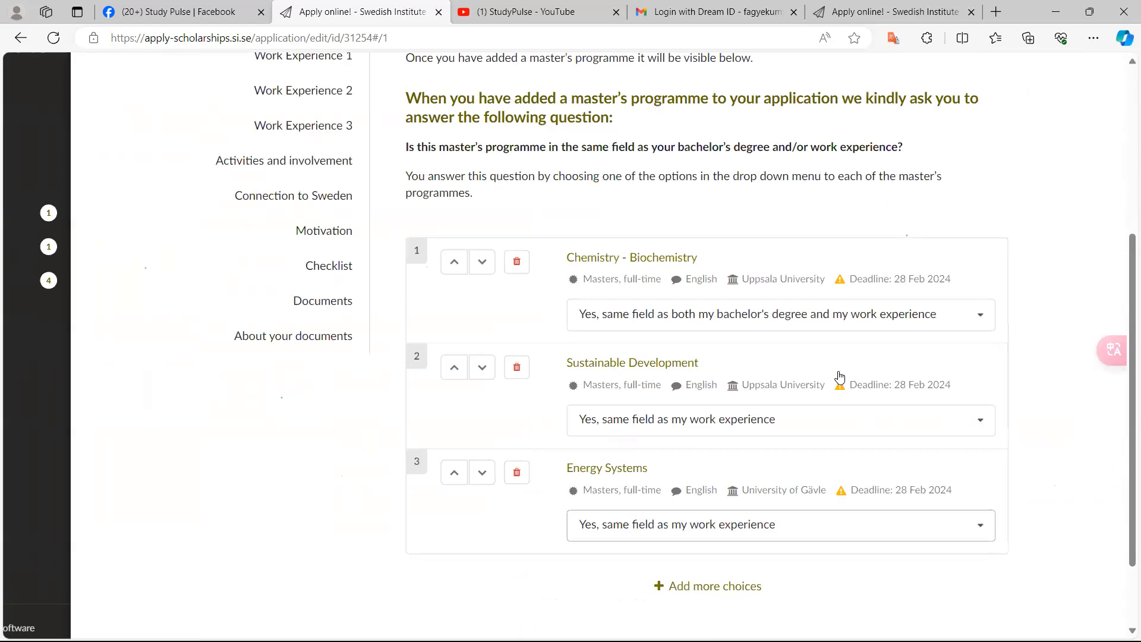
scroll(839, 378, down, 1)
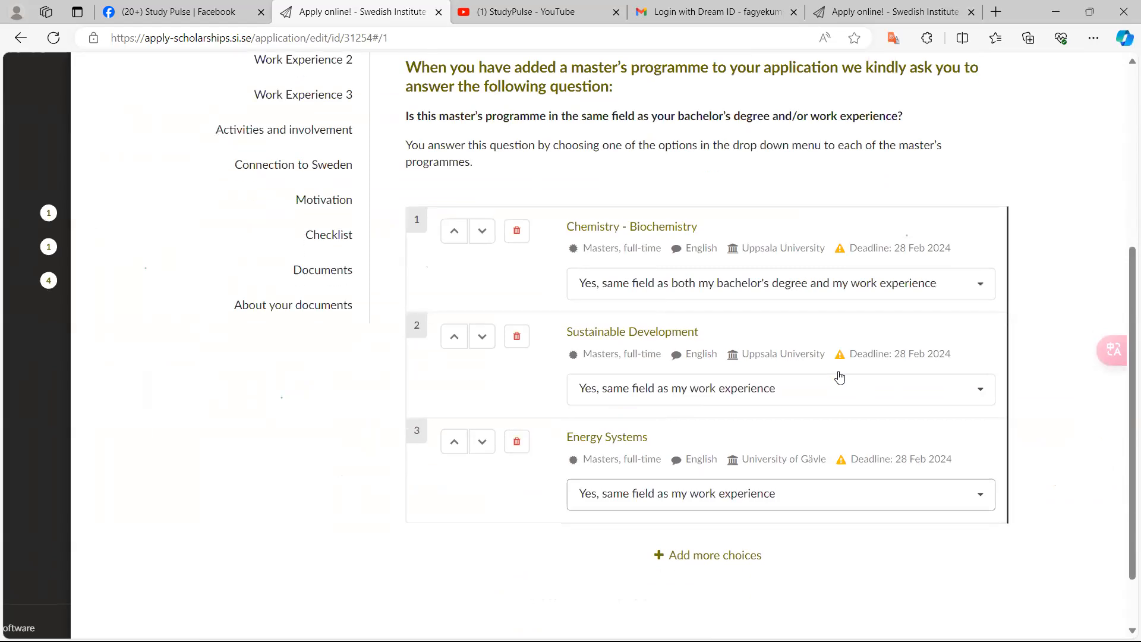
scroll(840, 378, down, 2)
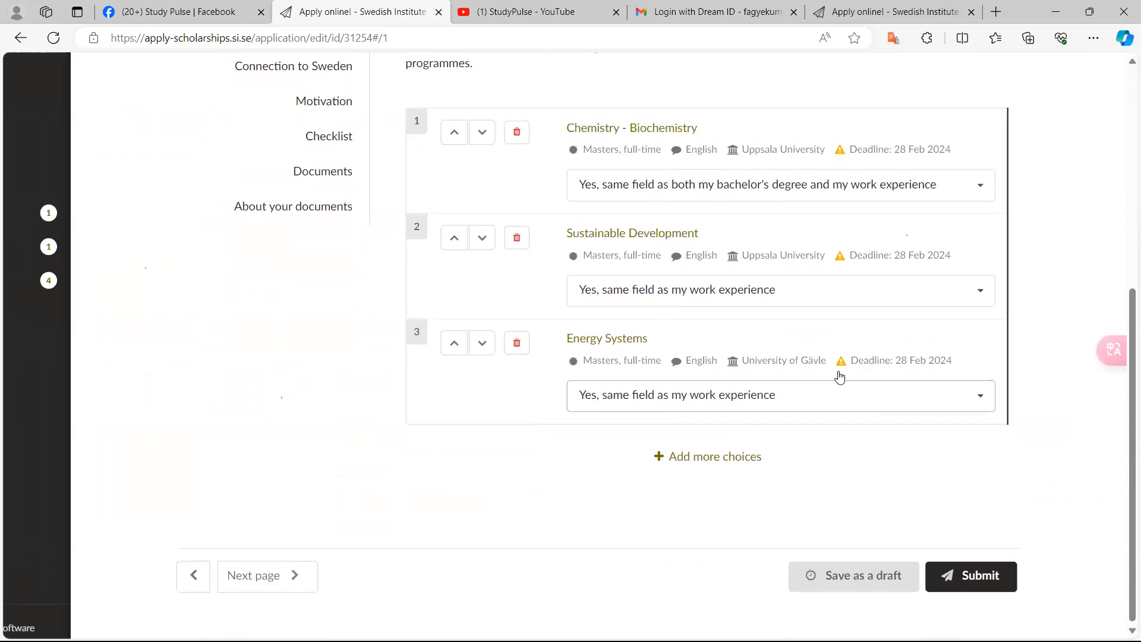
ctrl+scroll(840, 378, up, 5)
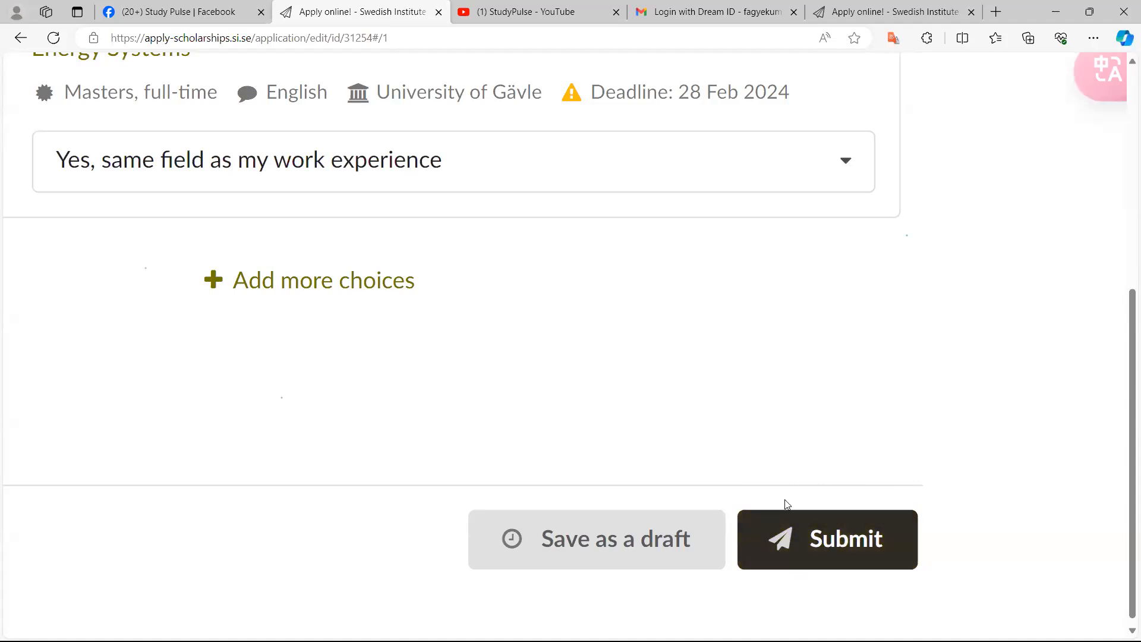
click(620, 539)
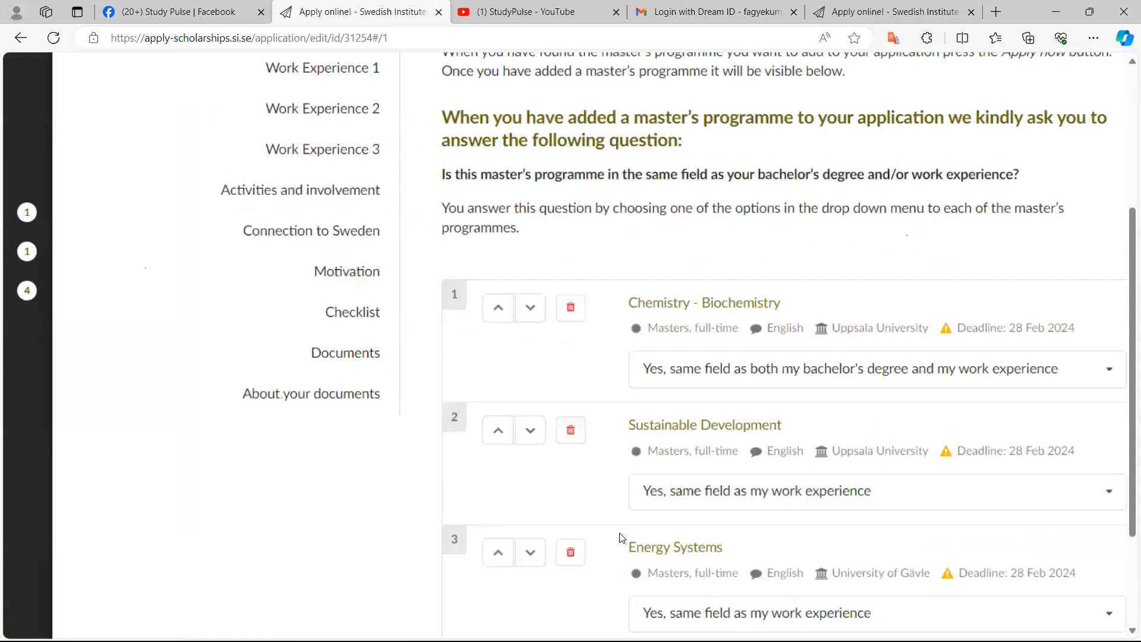
Move the Energy Systems programme up to first priority, above Chemistry - Biochemistry
ctrl+scroll(620, 539, up, 3)
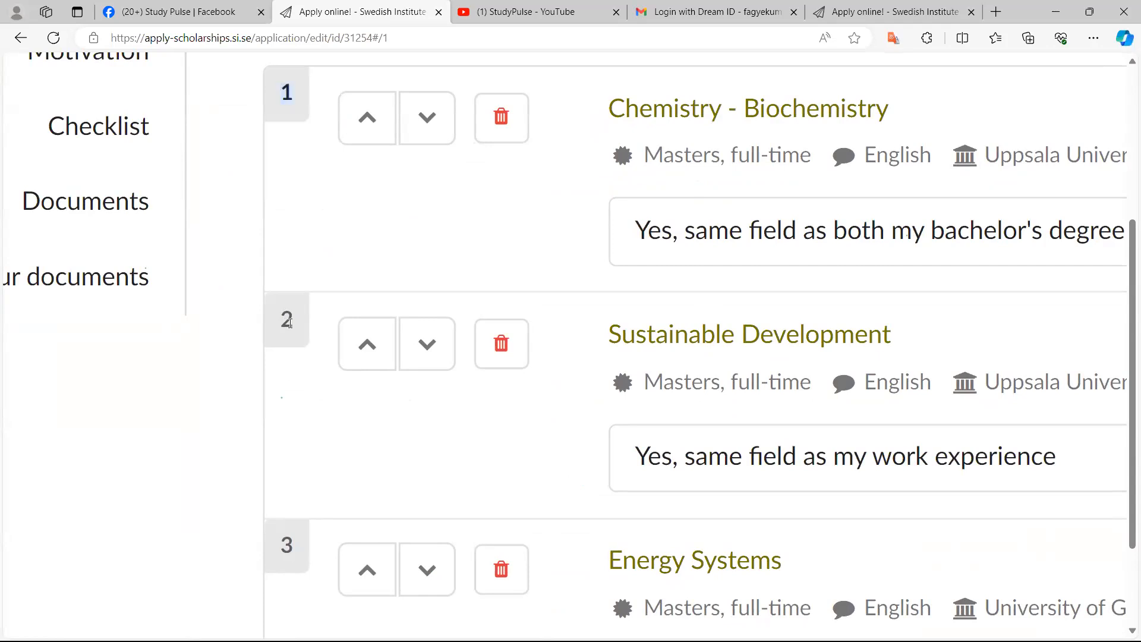
ctrl+scroll(289, 323, up, 4)
scroll(290, 322, down, 2)
ctrl+scroll(290, 323, up, 1)
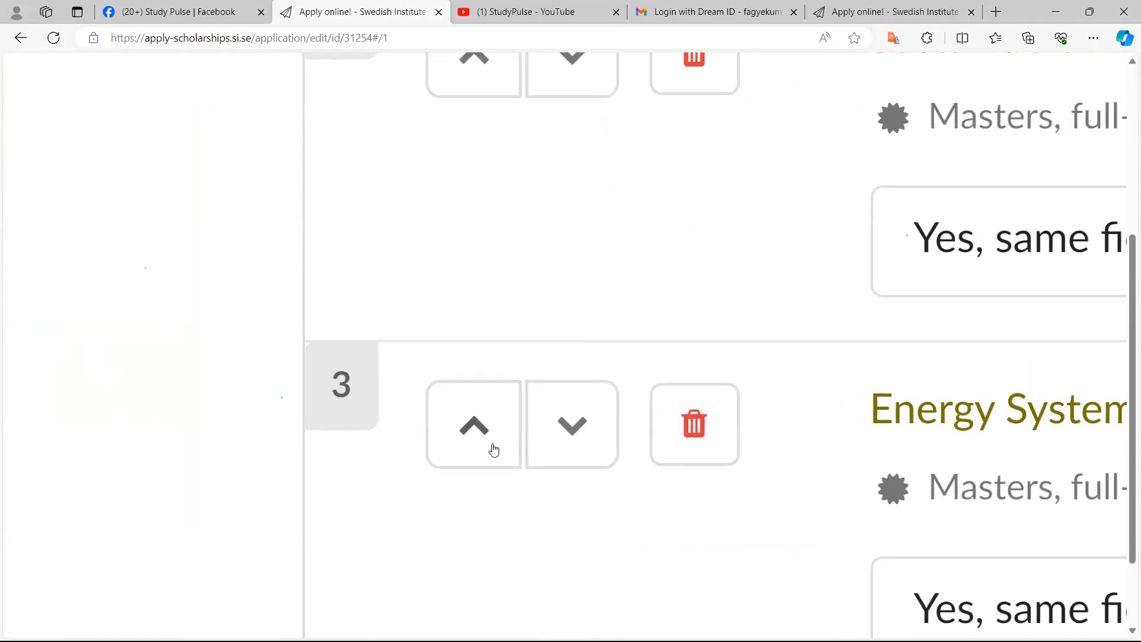
ctrl+scroll(492, 453, down, 2)
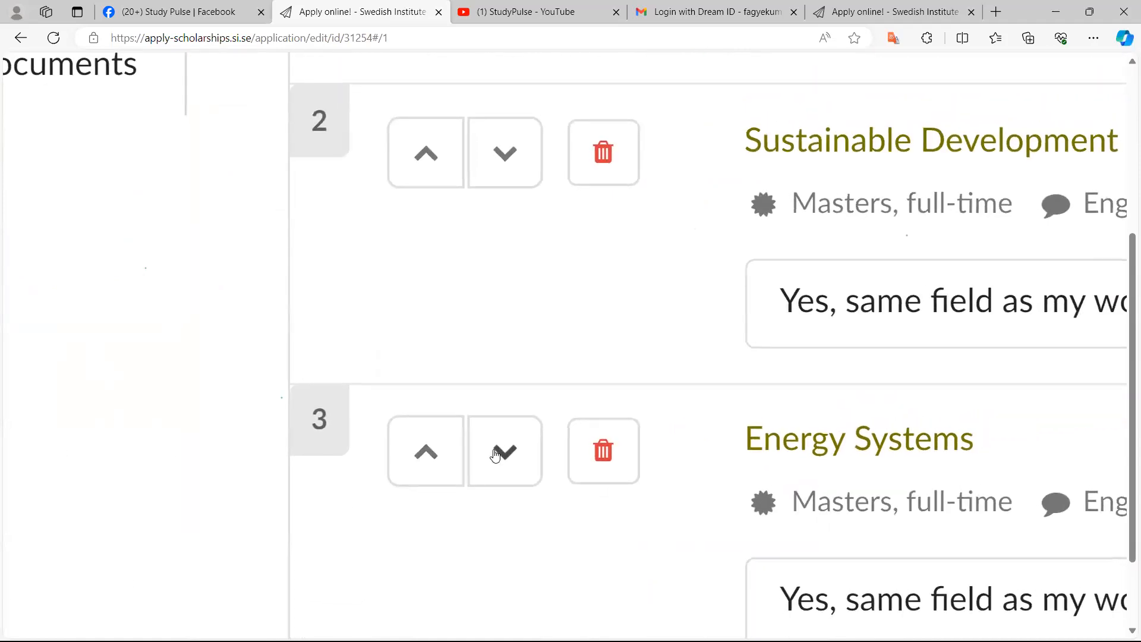
ctrl+scroll(639, 496, up, 1)
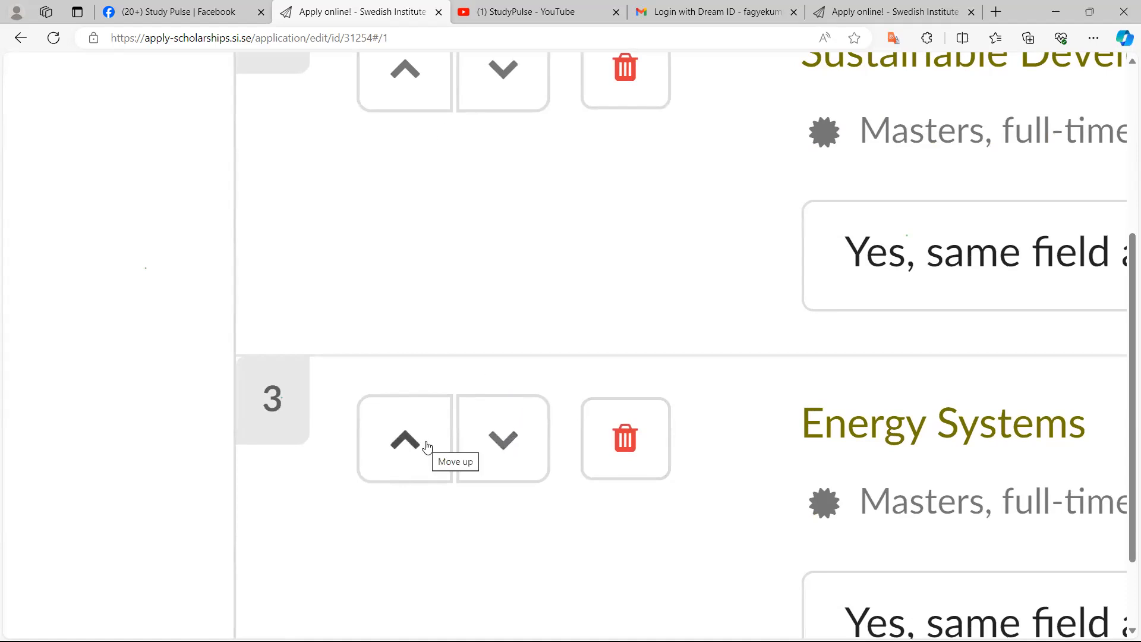
scroll(427, 446, up, 3)
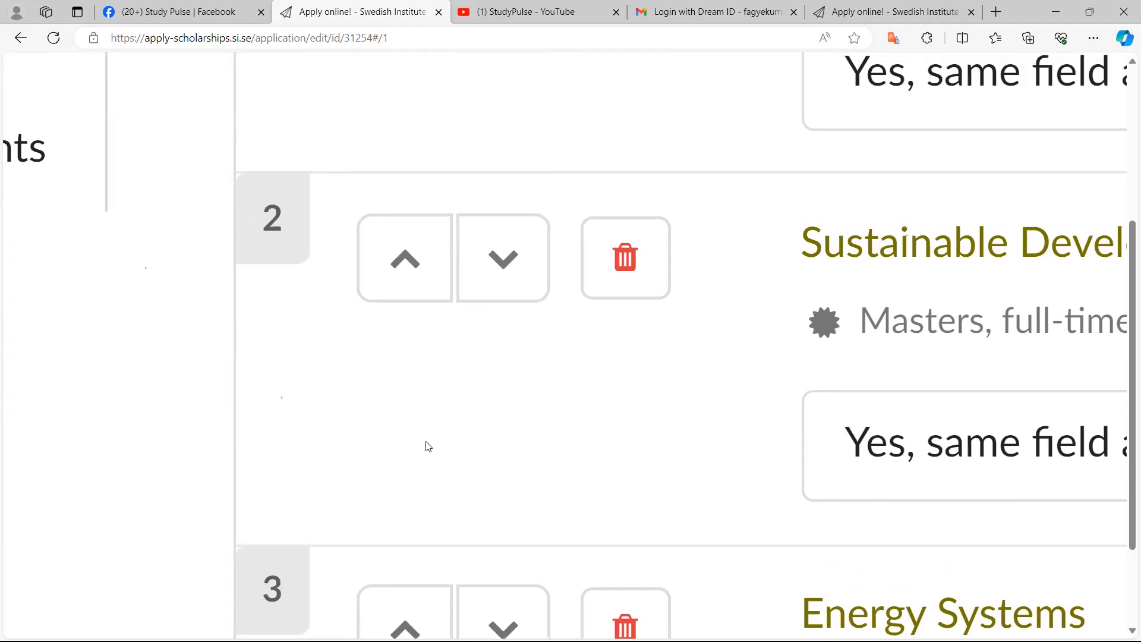
scroll(427, 446, down, 2)
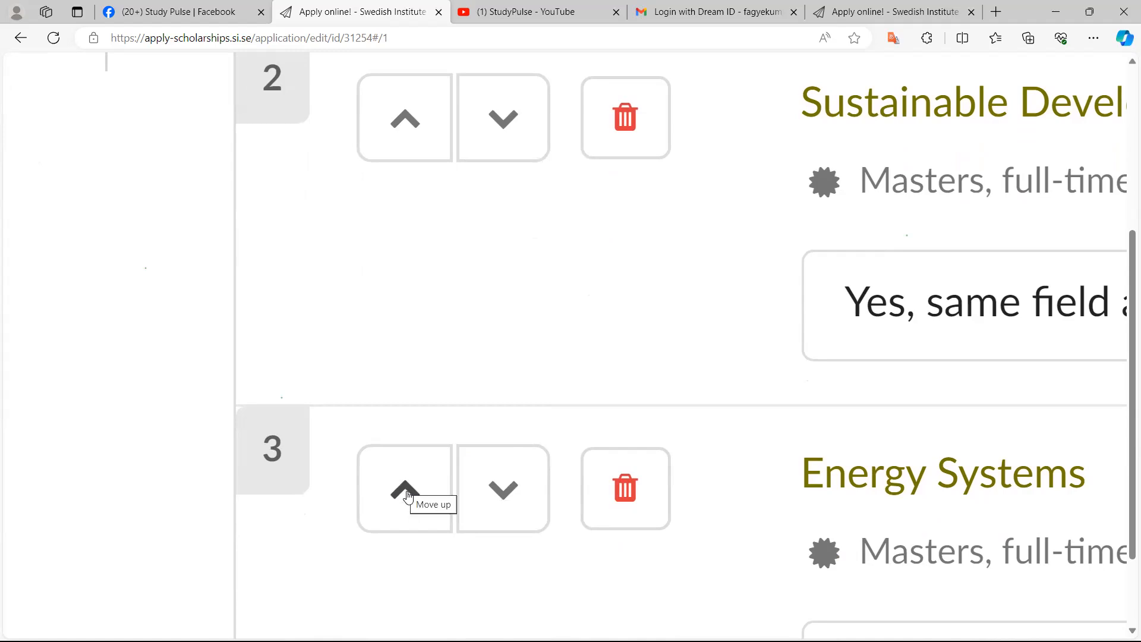
scroll(408, 497, down, 1)
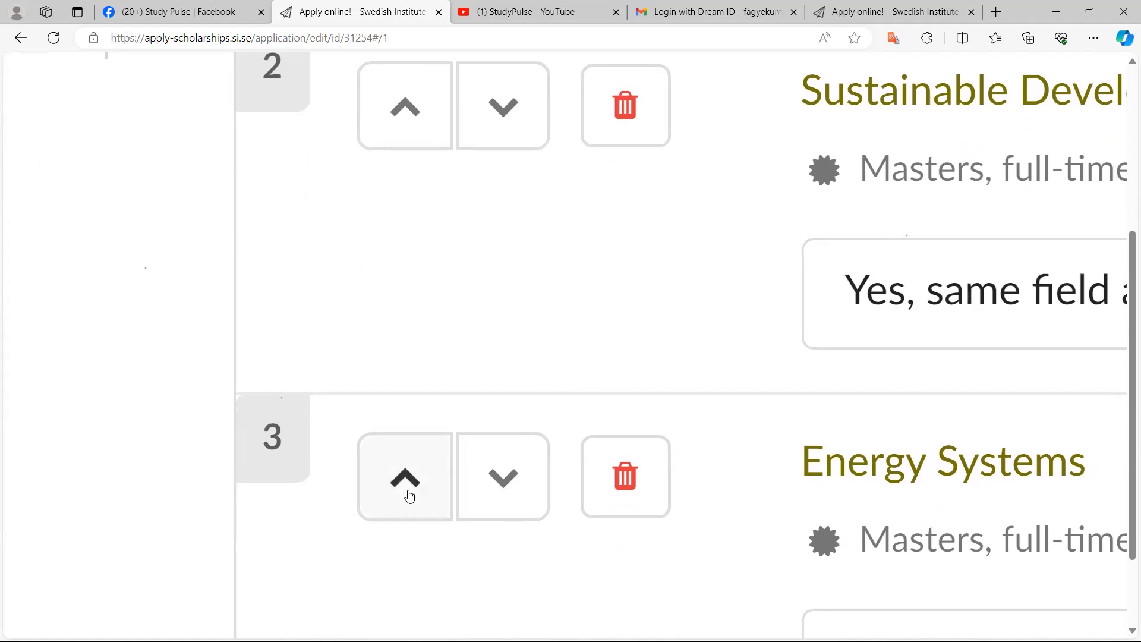
click(406, 479)
scroll(410, 496, down, 2)
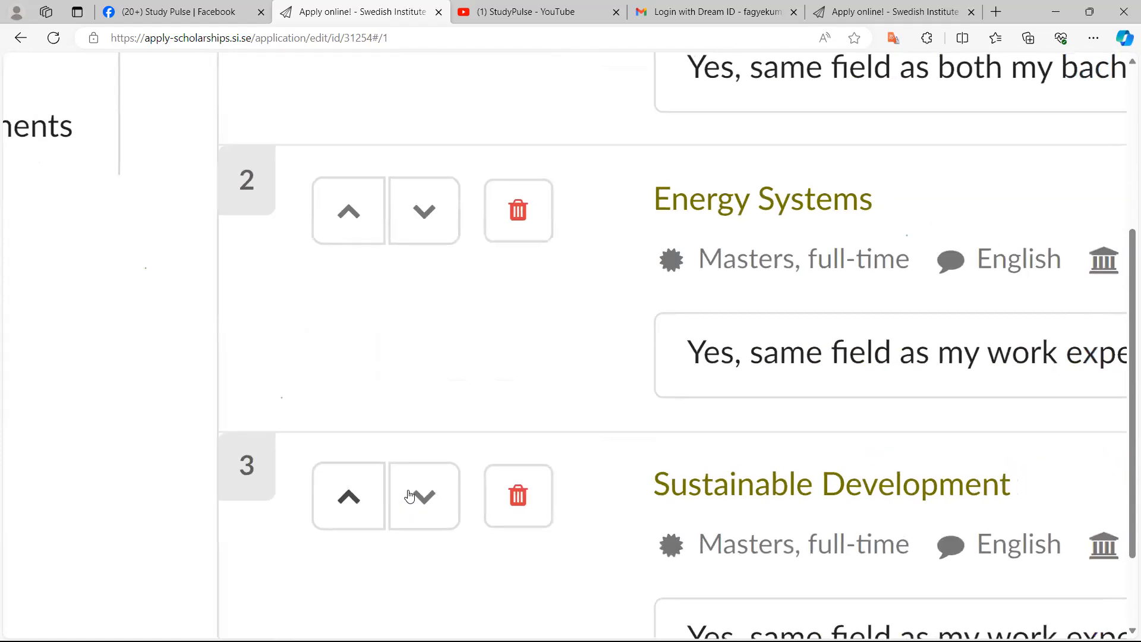
scroll(409, 496, up, 3)
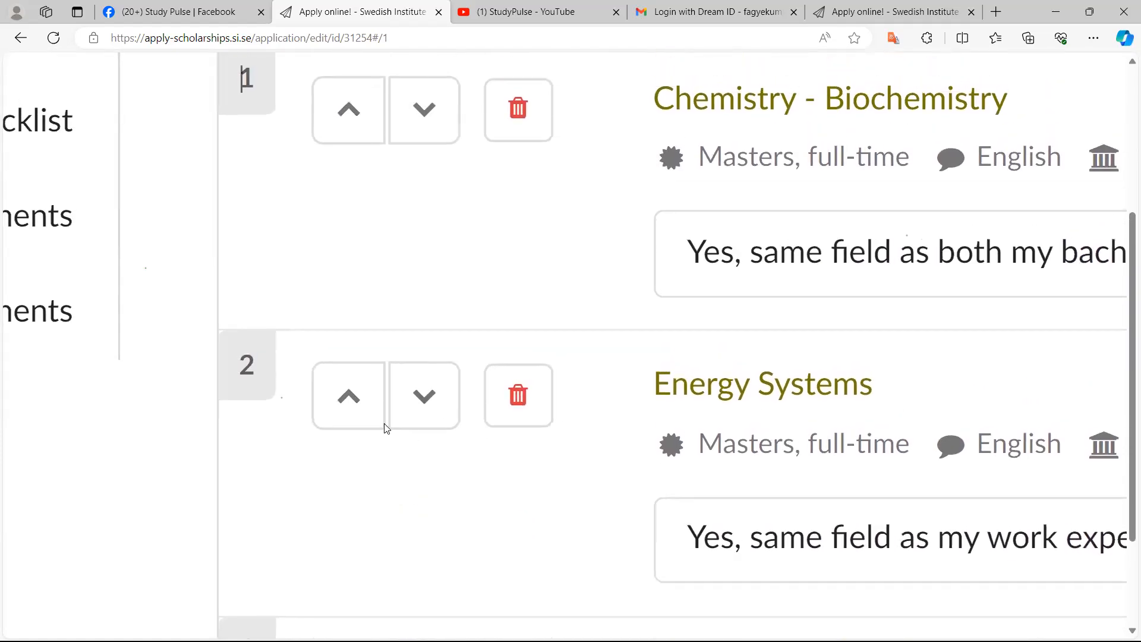
click(349, 397)
Open the Application details and applicant verification section of the form
scroll(343, 401, up, 3)
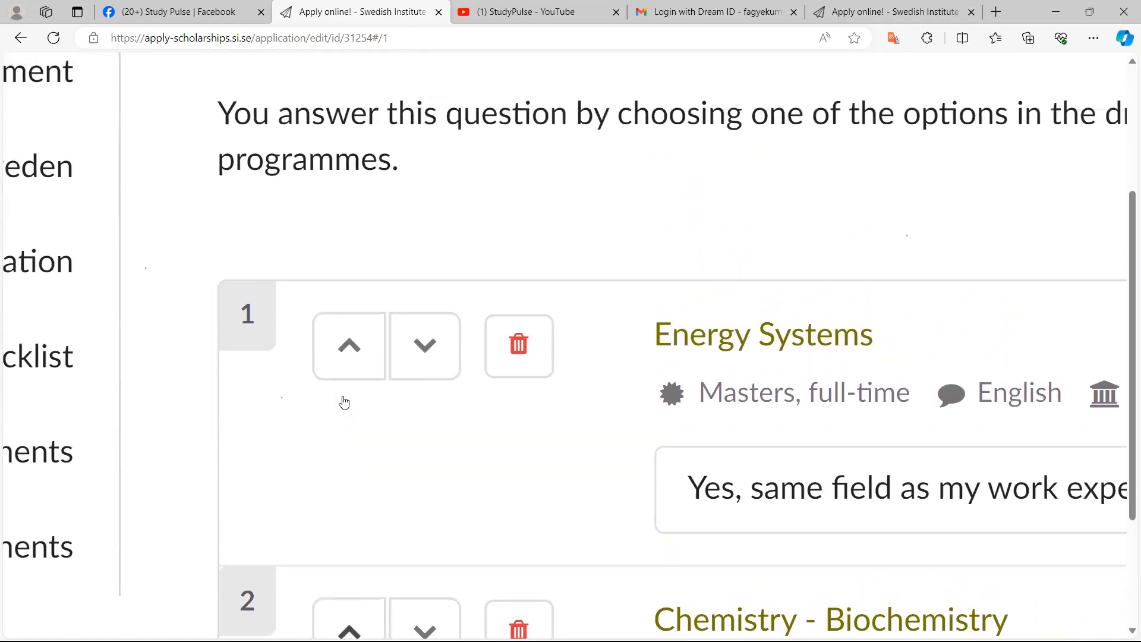
scroll(344, 402, up, 2)
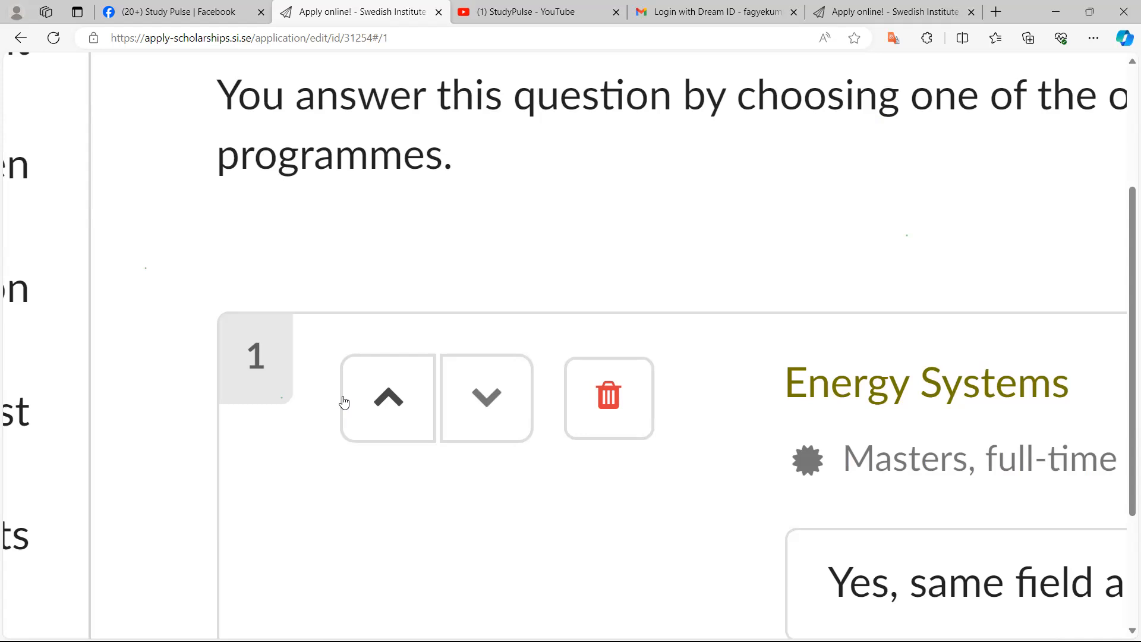
scroll(343, 403, down, 4)
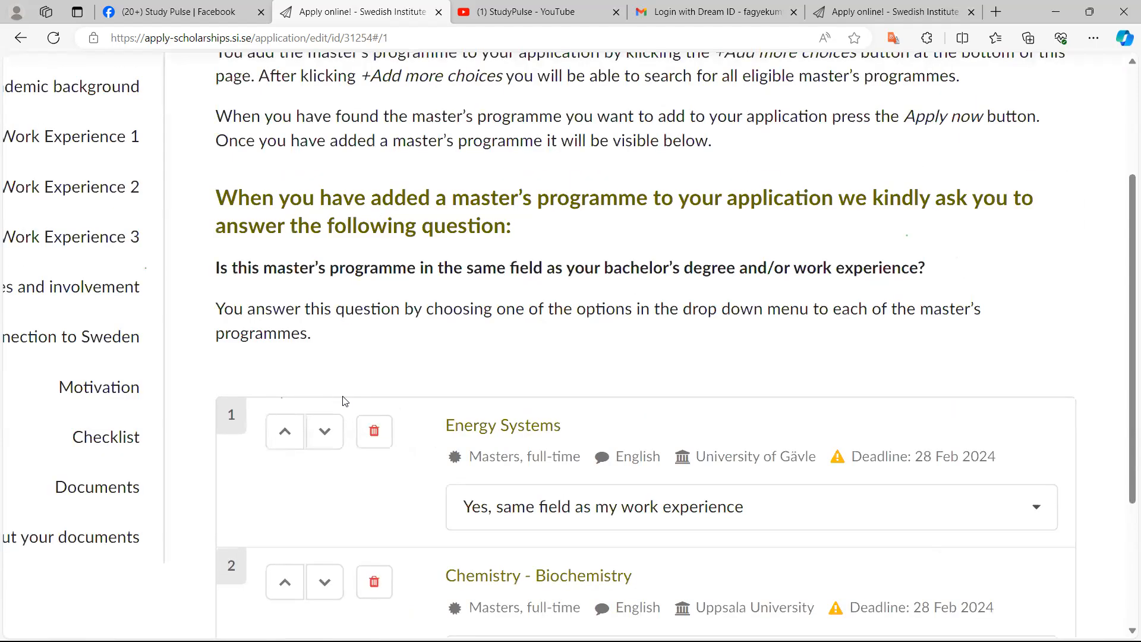
scroll(343, 403, up, 5)
scroll(344, 403, left, 2)
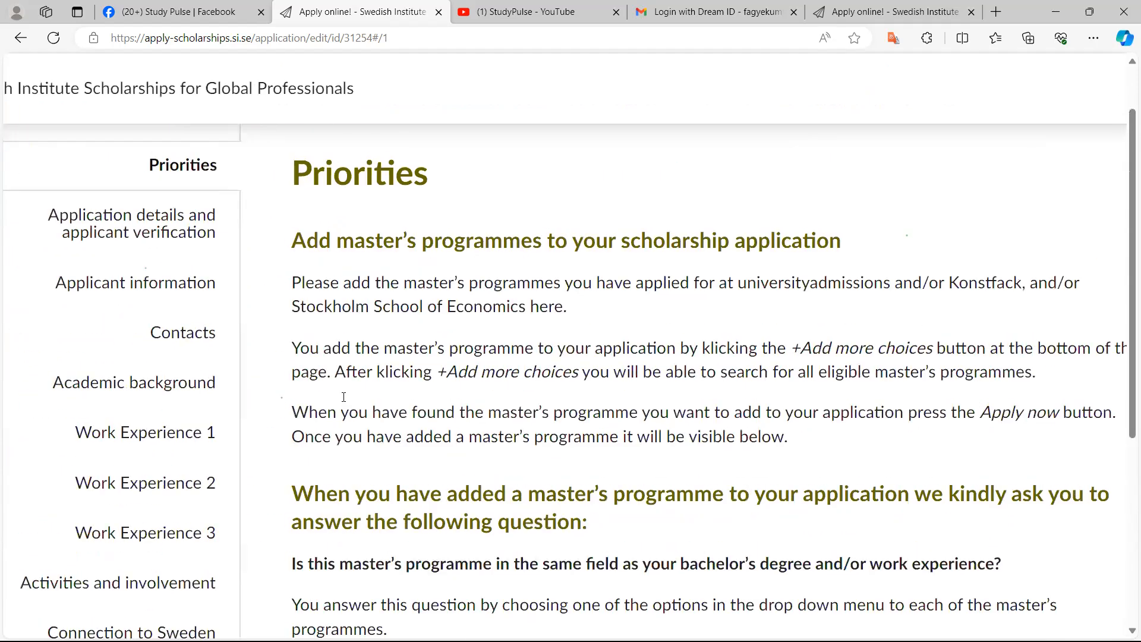
scroll(343, 403, up, 2)
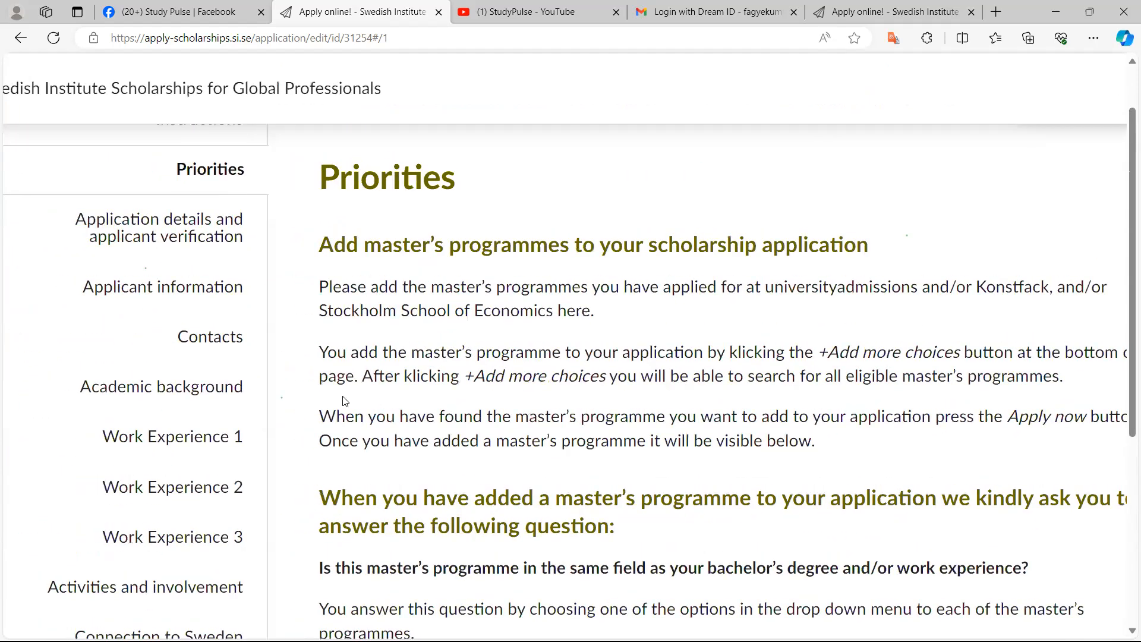
scroll(343, 397, up, 4)
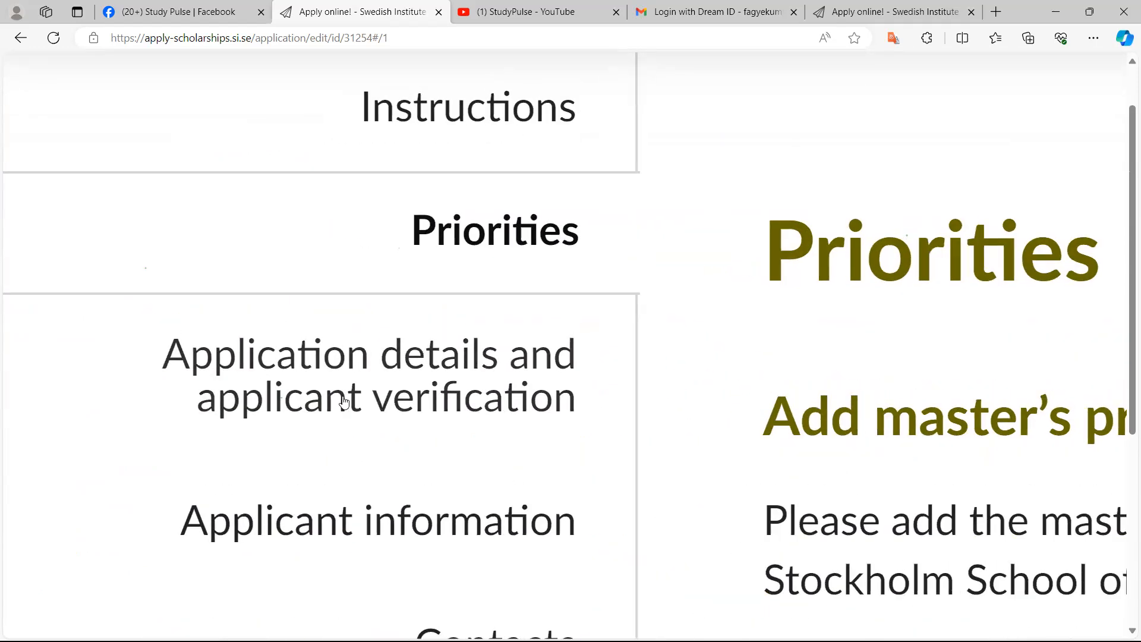
click(343, 402)
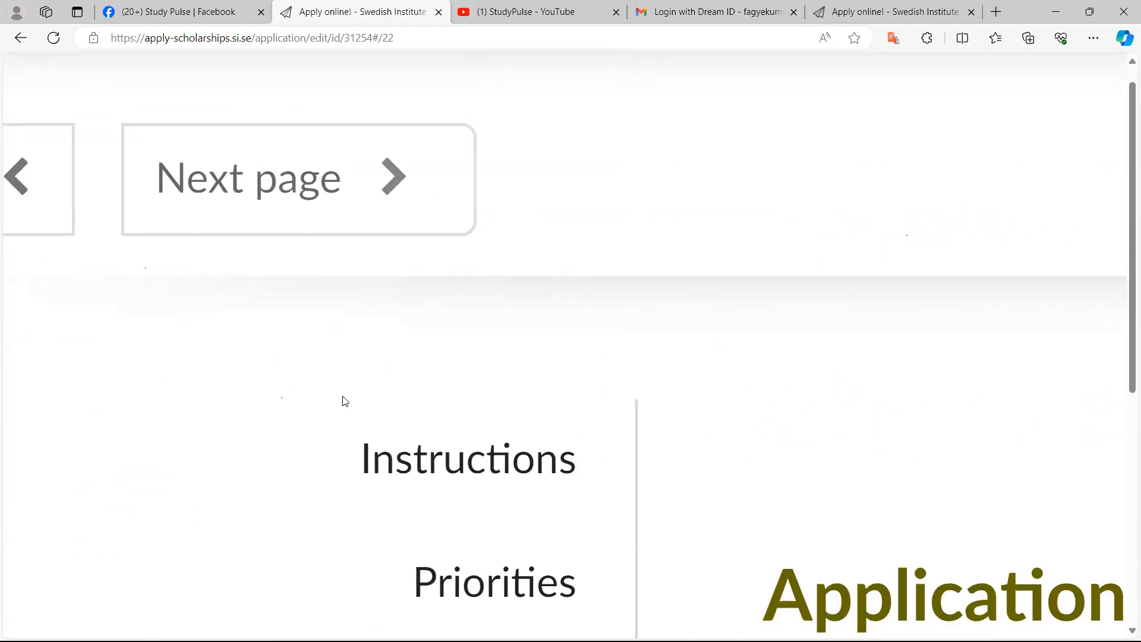
Enter the personal application number from universityadmissions.se
scroll(346, 402, down, 3)
scroll(345, 401, down, 2)
scroll(346, 401, right, 2)
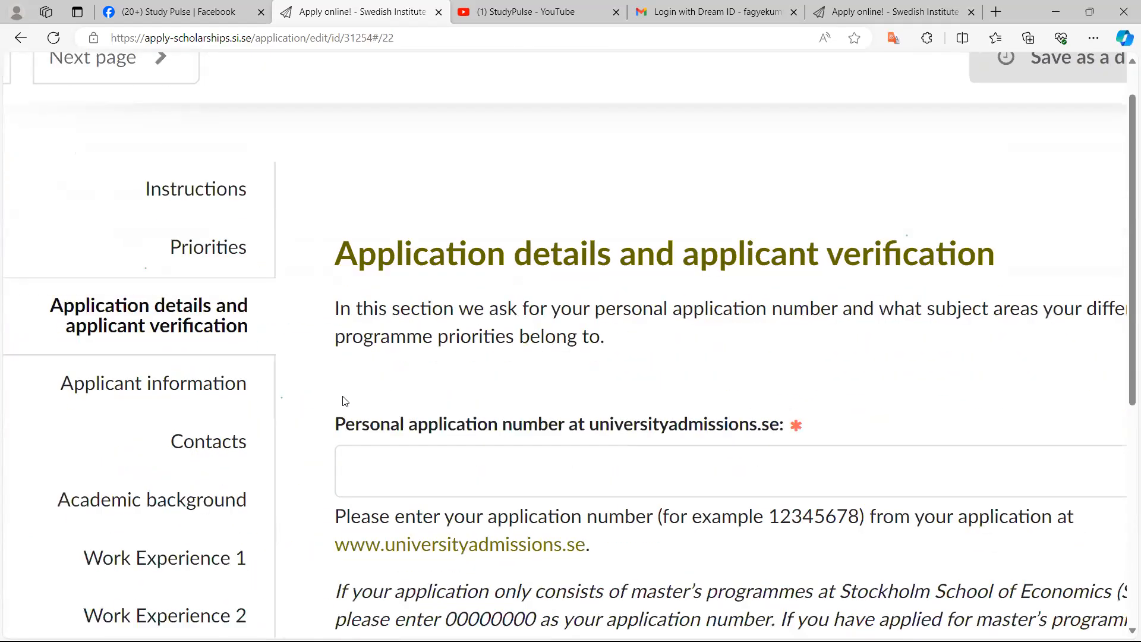
scroll(346, 402, right, 2)
scroll(345, 402, up, 1)
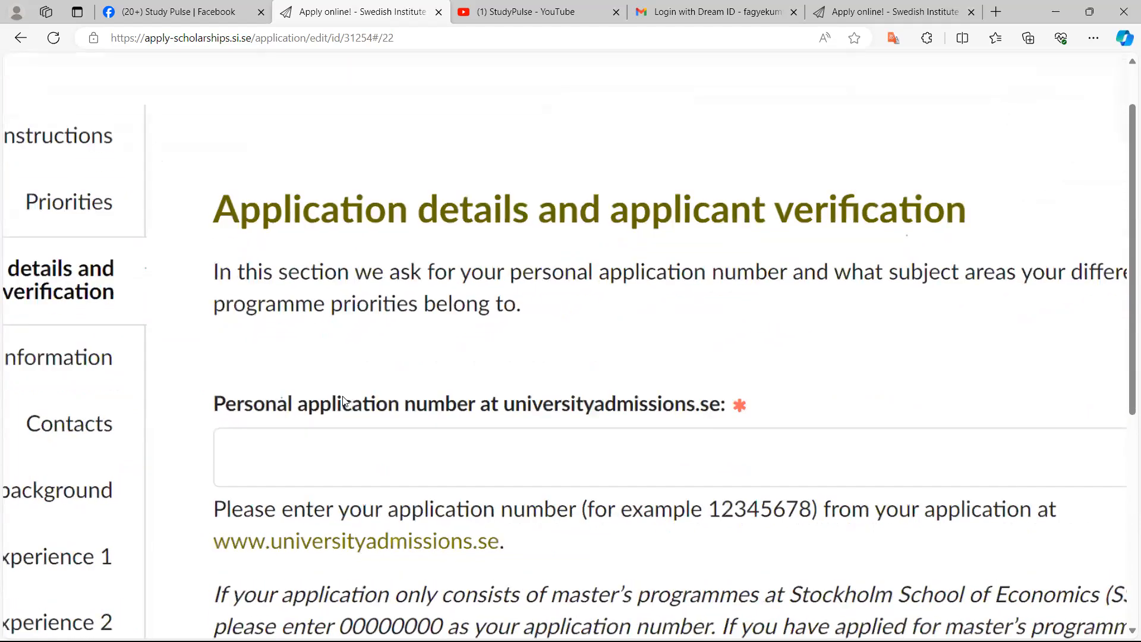
scroll(346, 401, up, 1)
click(399, 474)
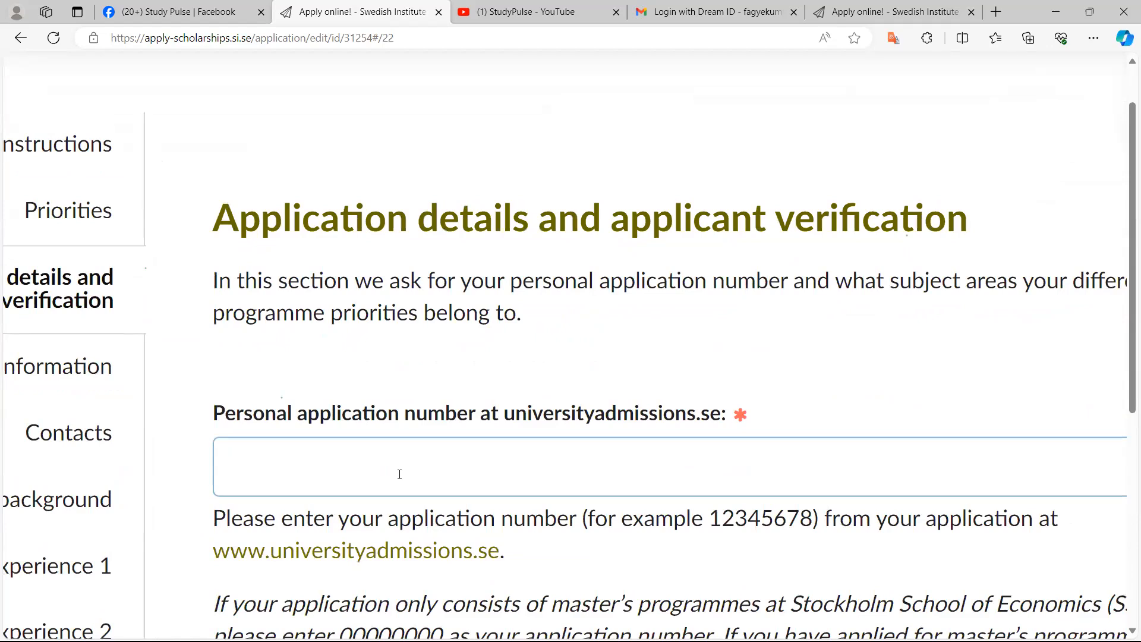
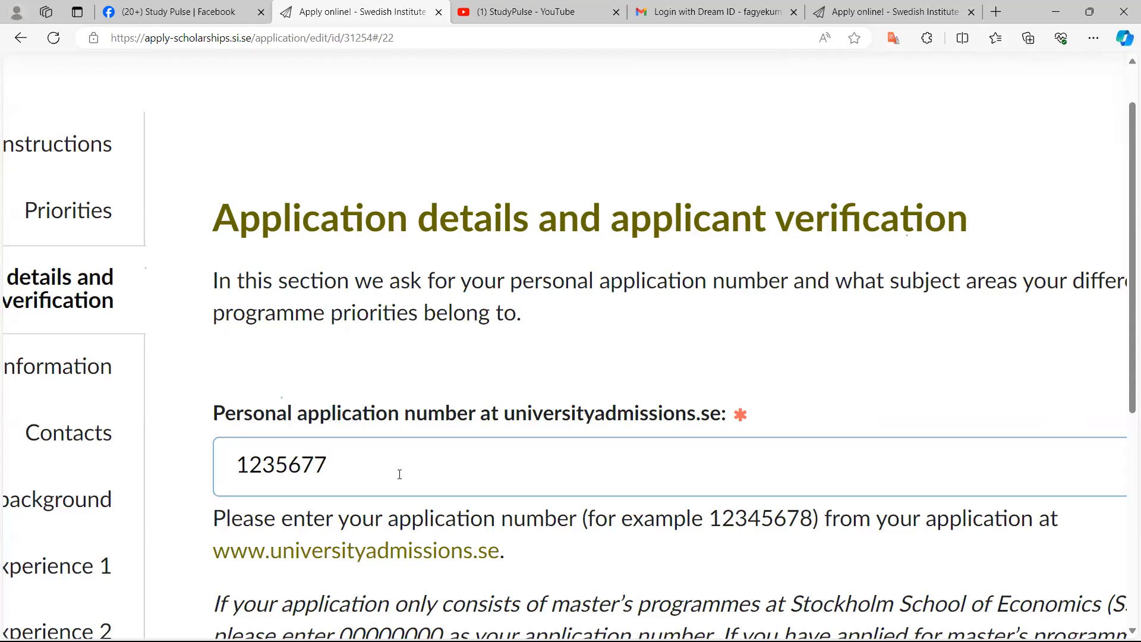
Set the subject area of the first priority master's programme to Education/teaching
ctrl+scroll(400, 473, down, 3)
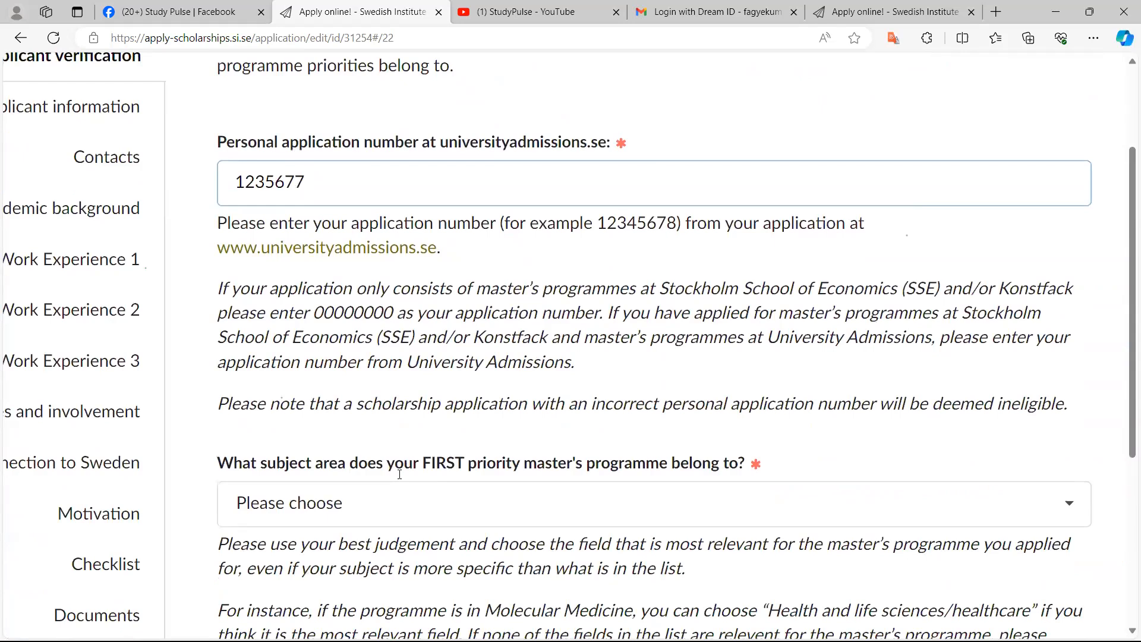
scroll(400, 474, down, 1)
scroll(399, 473, down, 1)
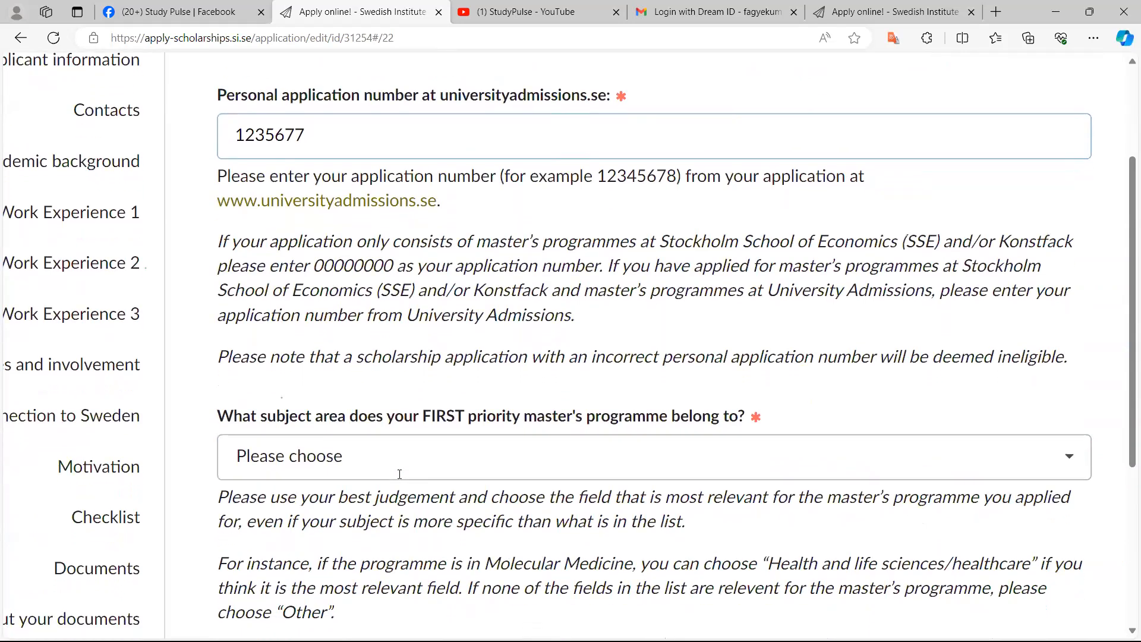
scroll(451, 440, down, 1)
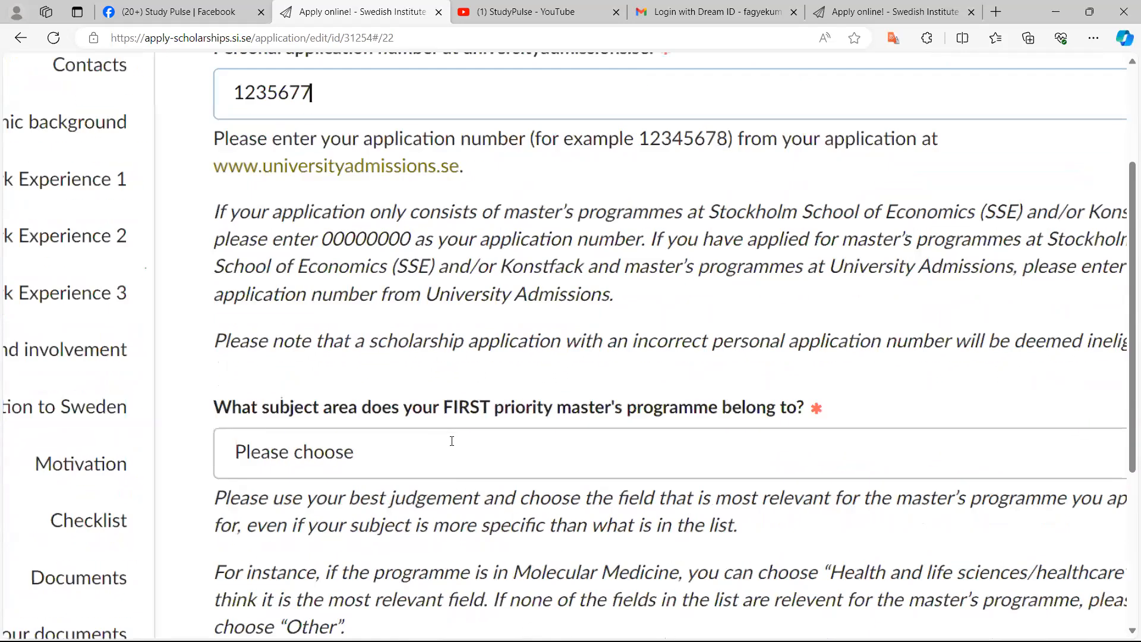
ctrl+scroll(450, 439, up, 2)
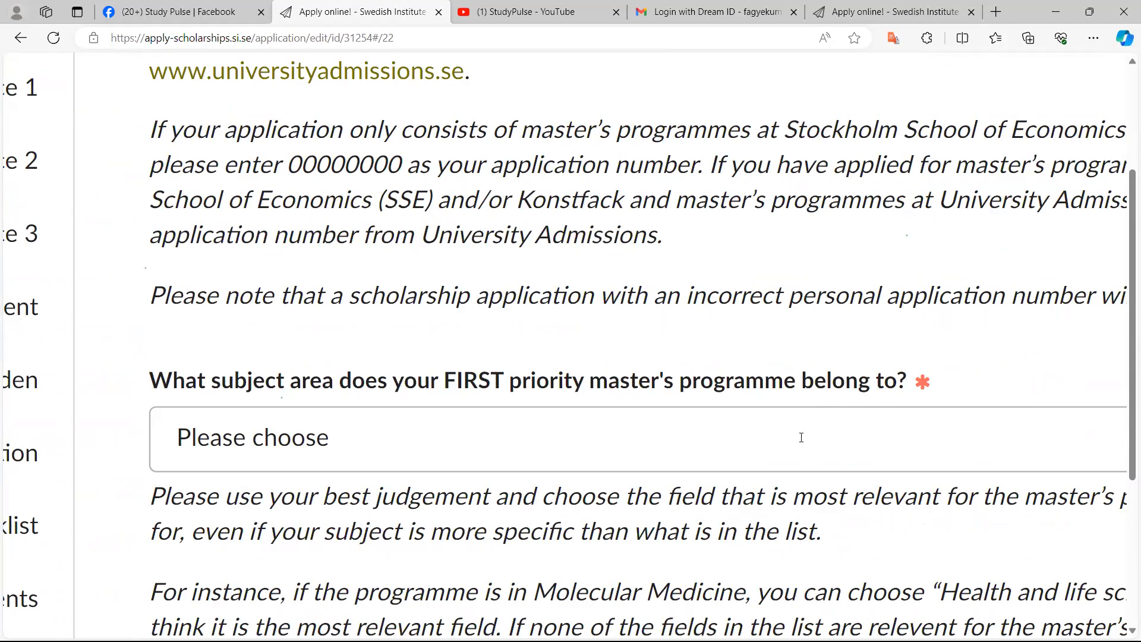
click(717, 433)
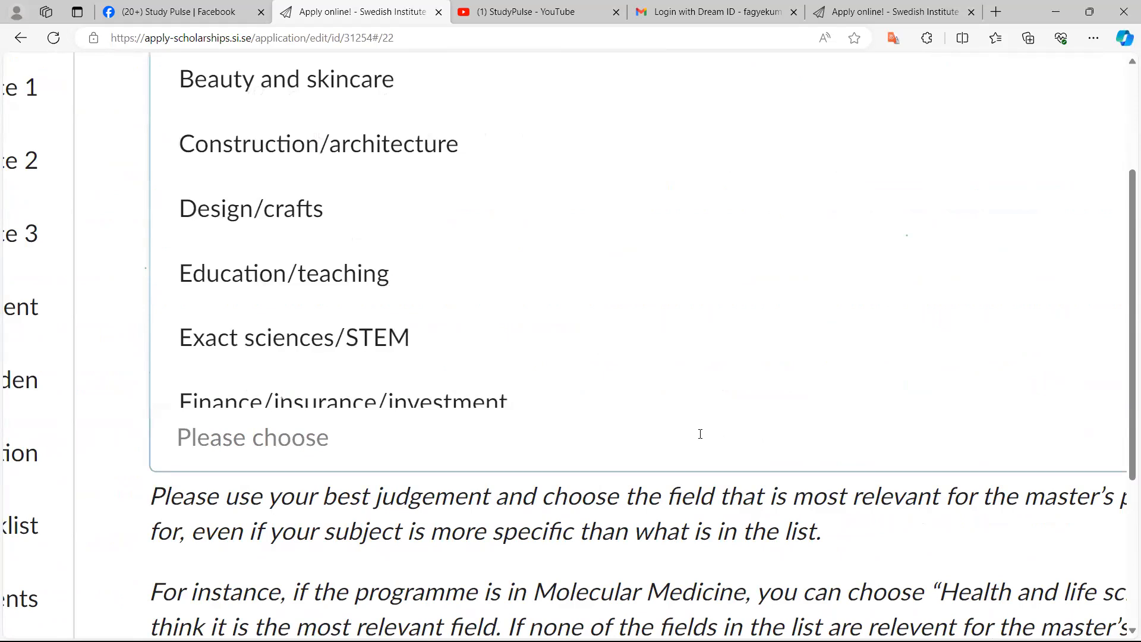
scroll(667, 424, up, 4)
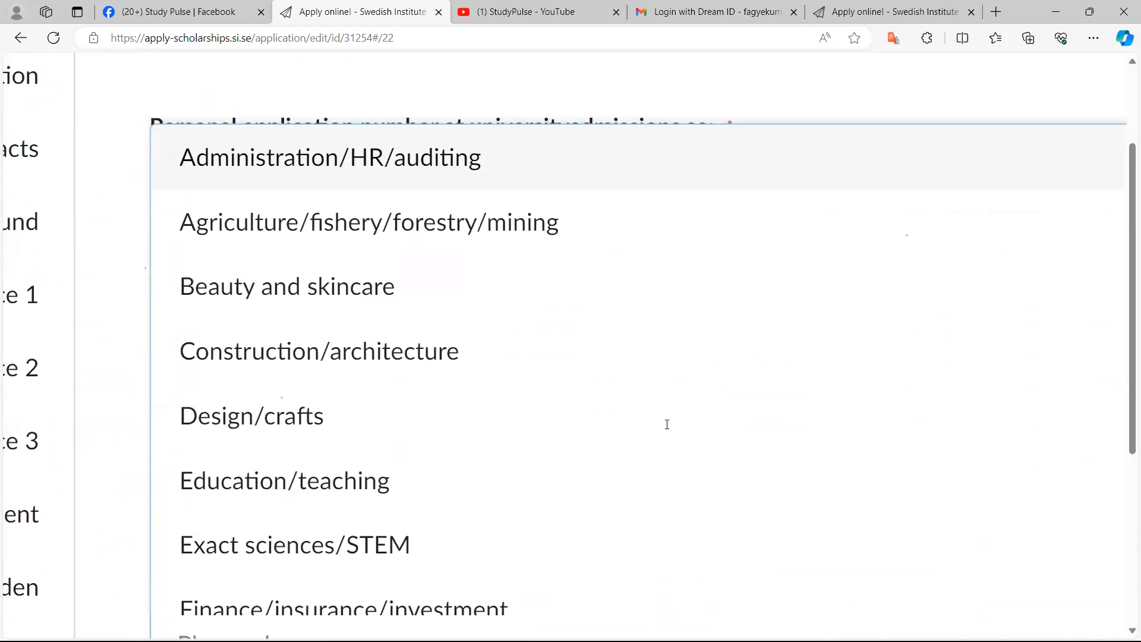
scroll(667, 431, down, 3)
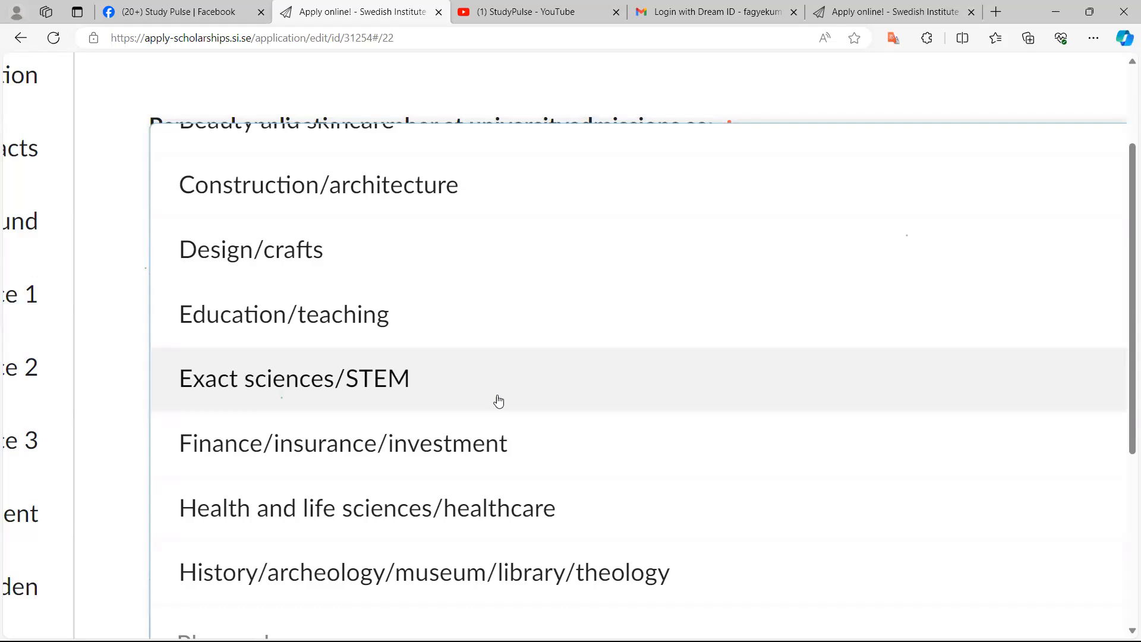
scroll(499, 401, down, 4)
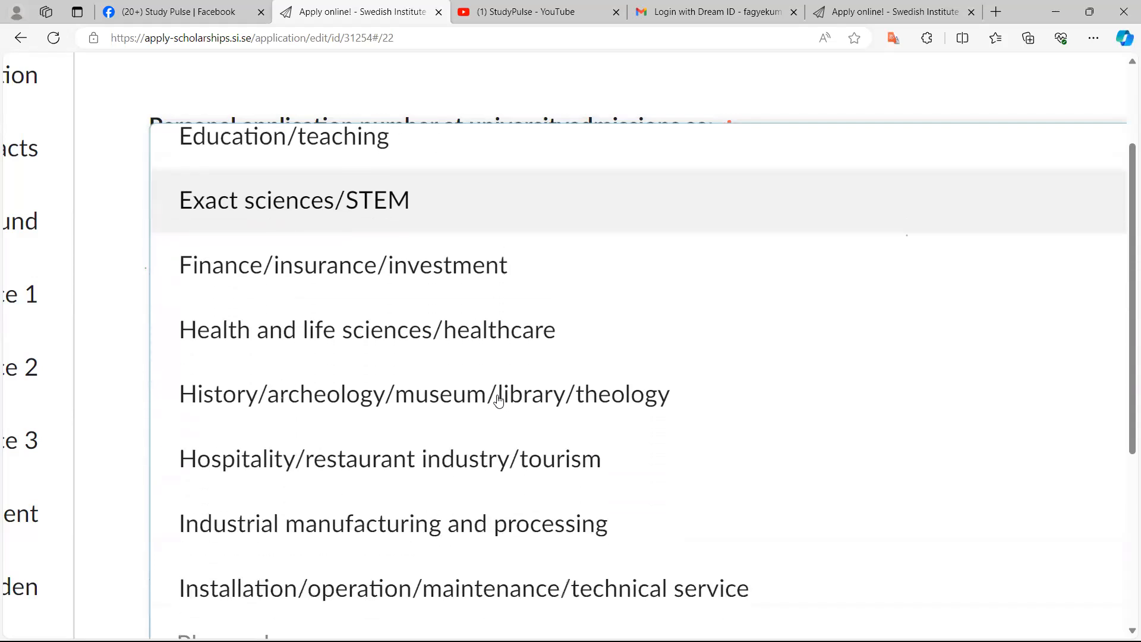
scroll(498, 401, down, 3)
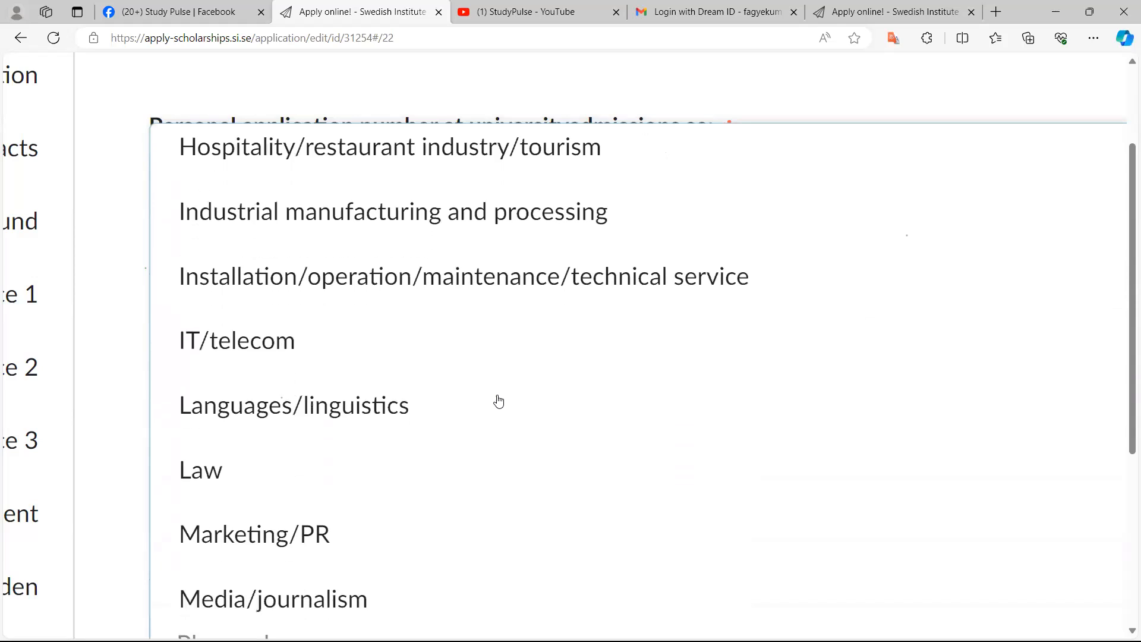
scroll(499, 402, down, 8)
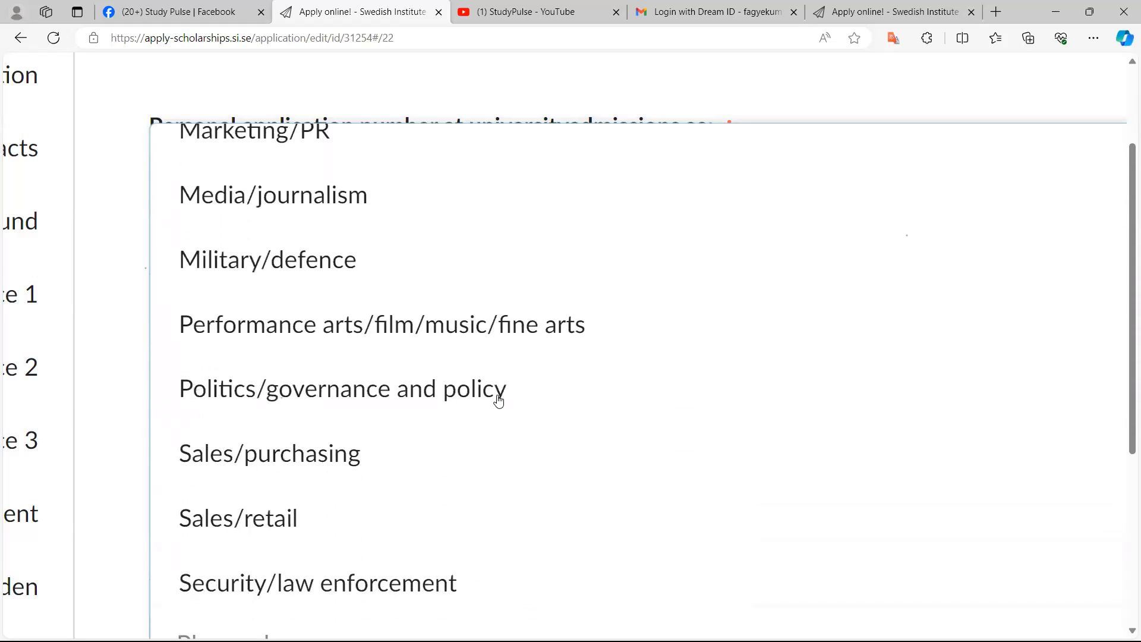
scroll(499, 401, down, 3)
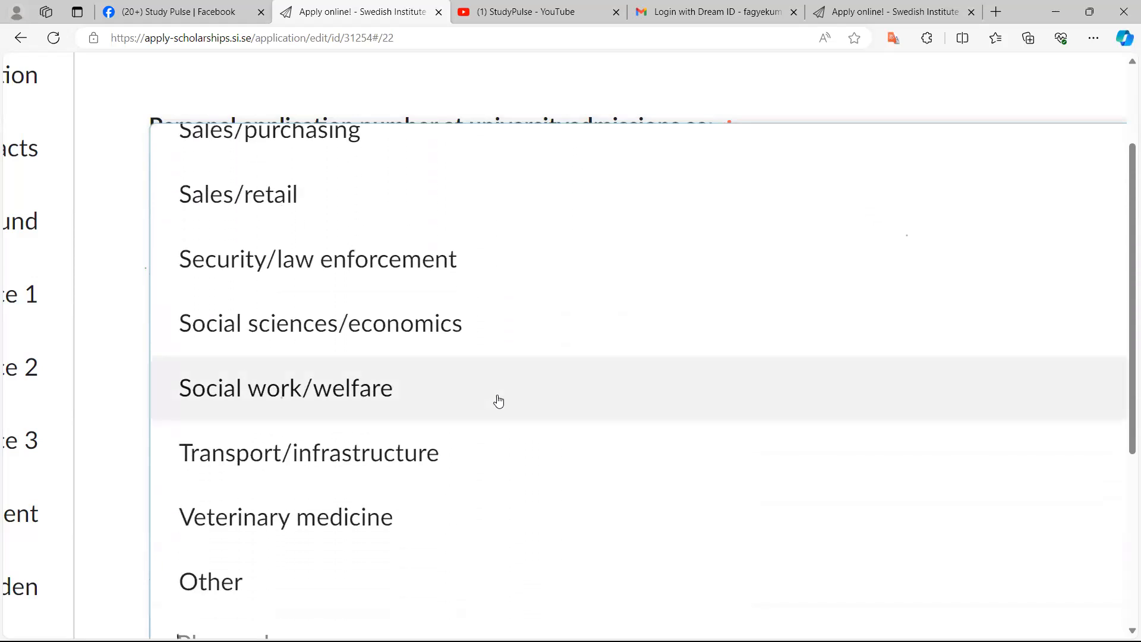
scroll(499, 401, up, 2)
scroll(499, 402, up, 10)
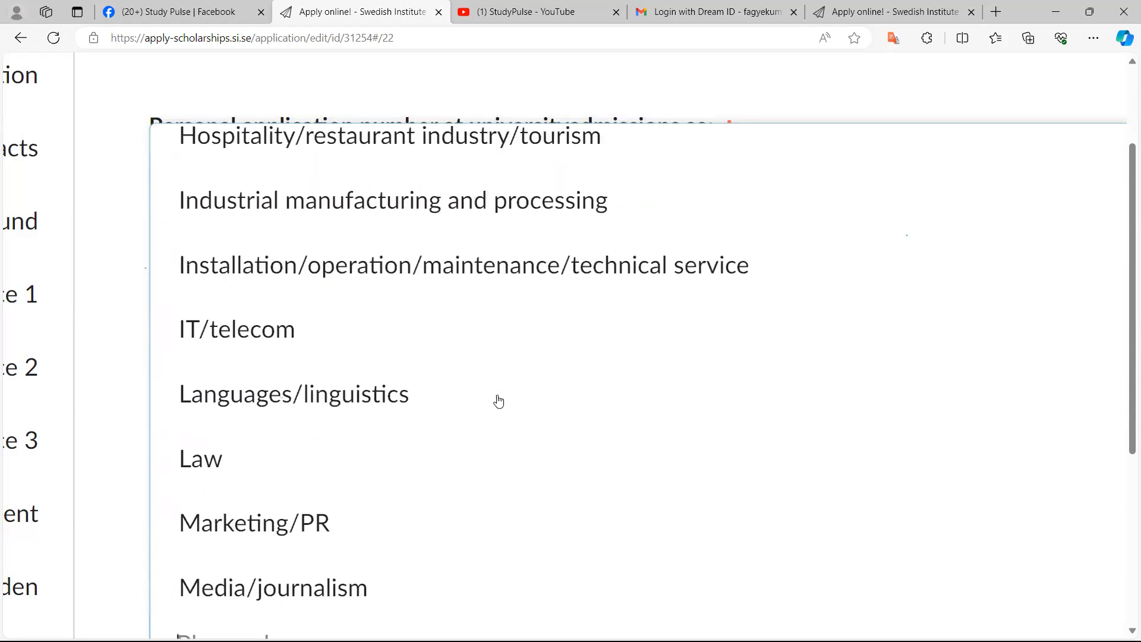
scroll(498, 402, up, 6)
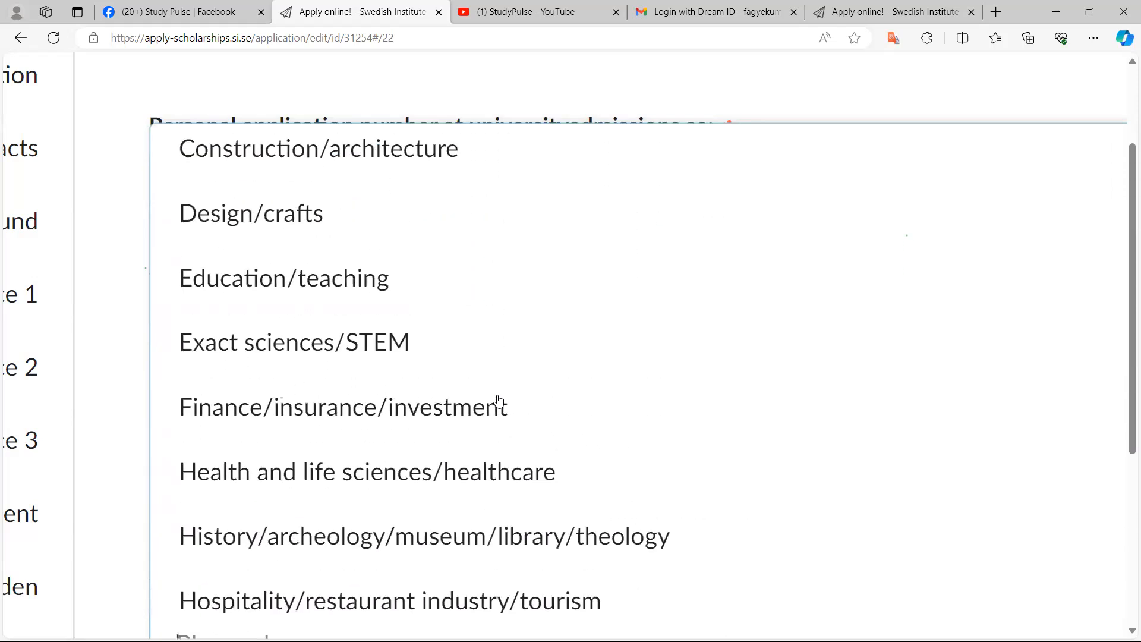
scroll(499, 401, up, 3)
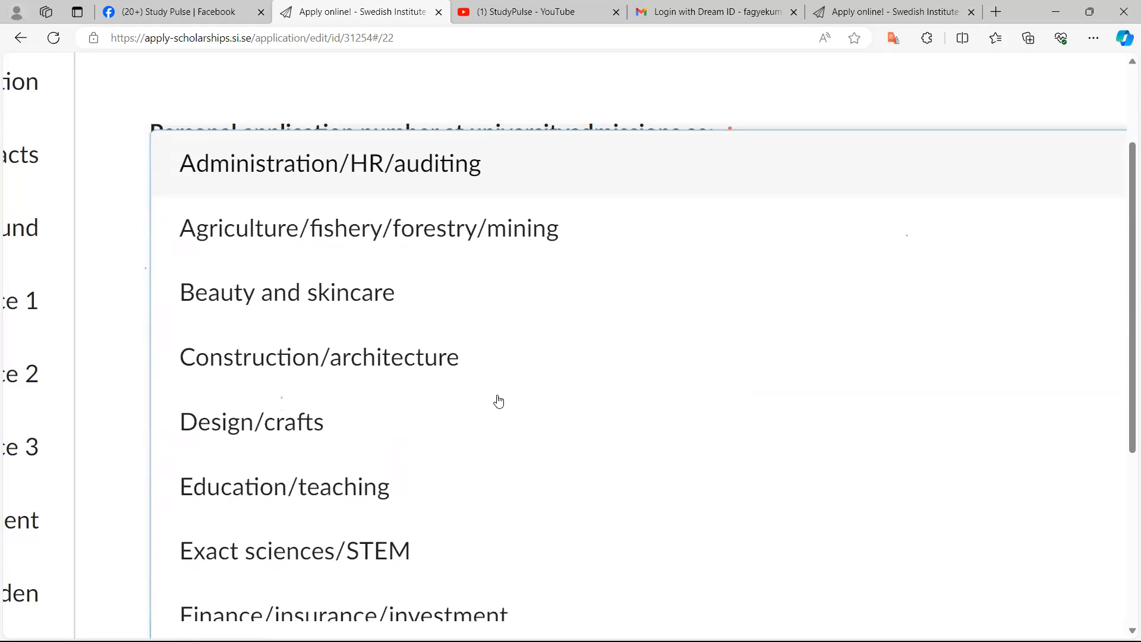
scroll(498, 401, down, 1)
scroll(498, 401, up, 1)
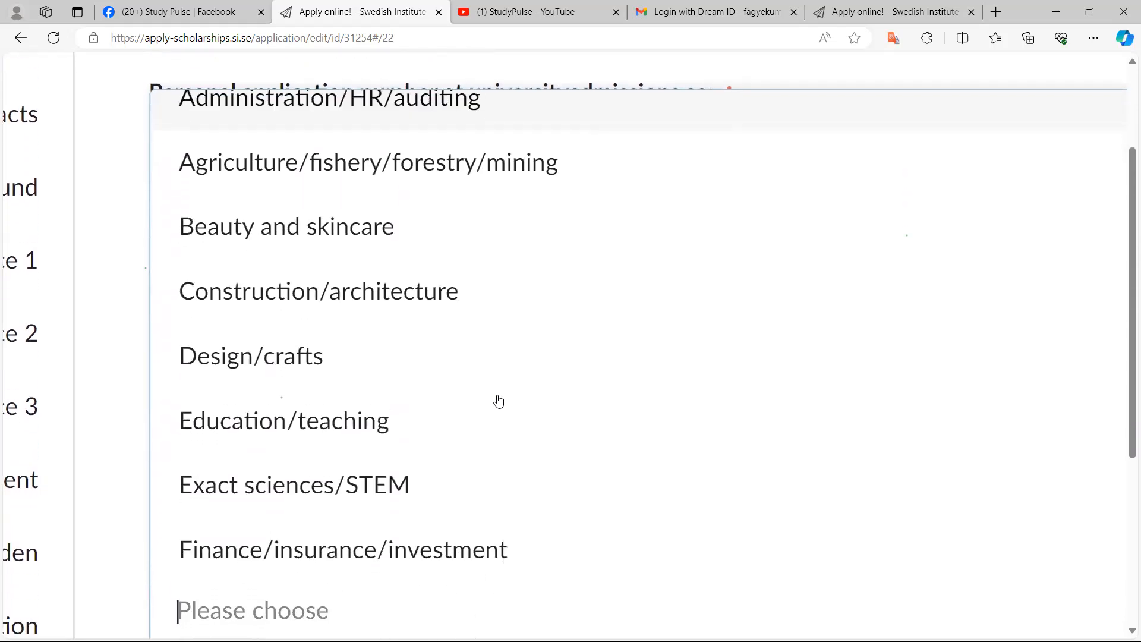
scroll(499, 401, up, 1)
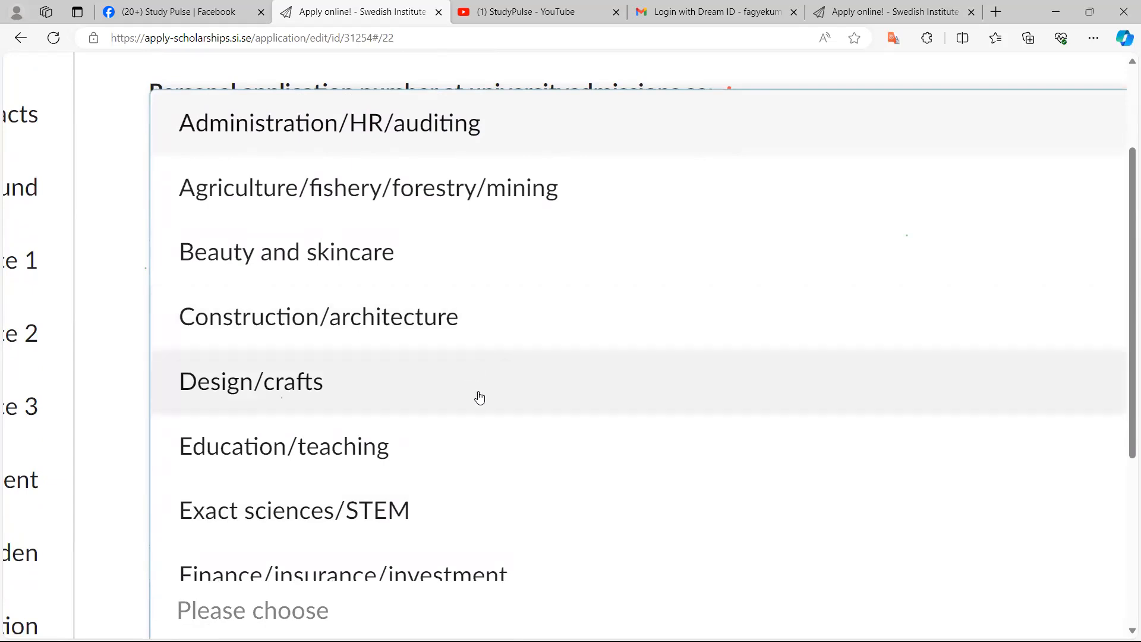
scroll(478, 397, down, 2)
scroll(480, 397, down, 7)
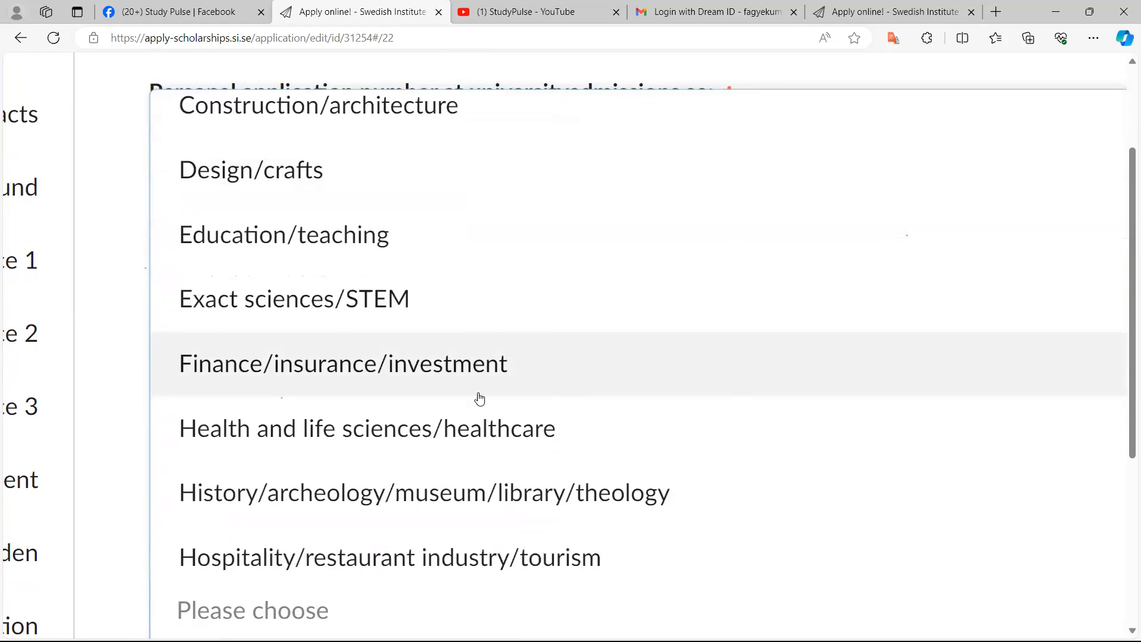
scroll(479, 397, down, 3)
scroll(480, 397, up, 8)
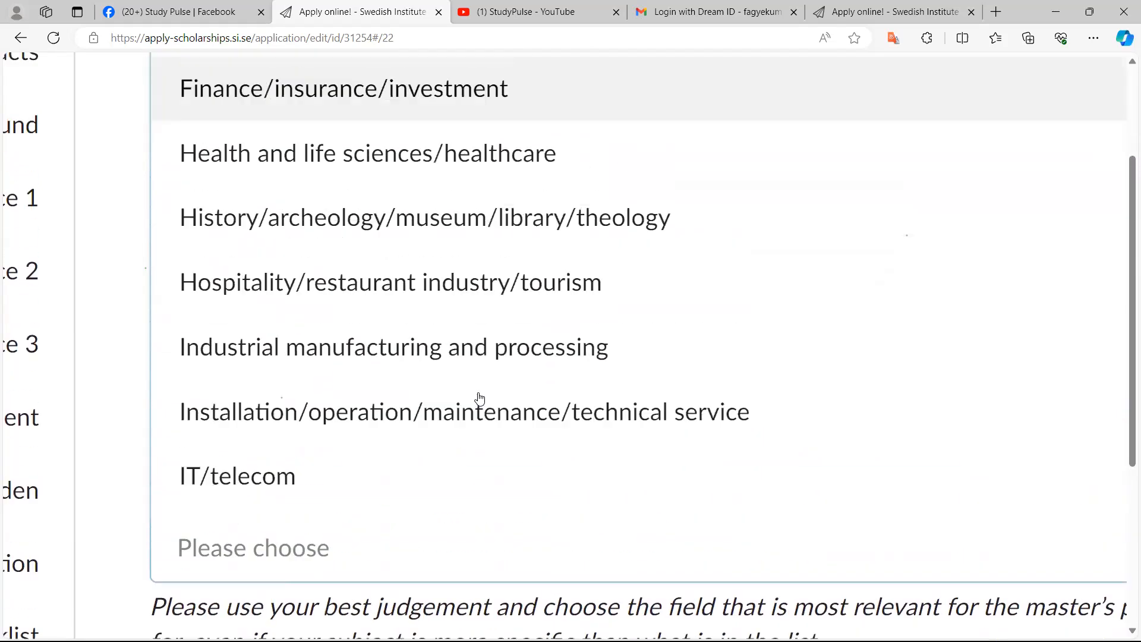
scroll(480, 397, up, 1)
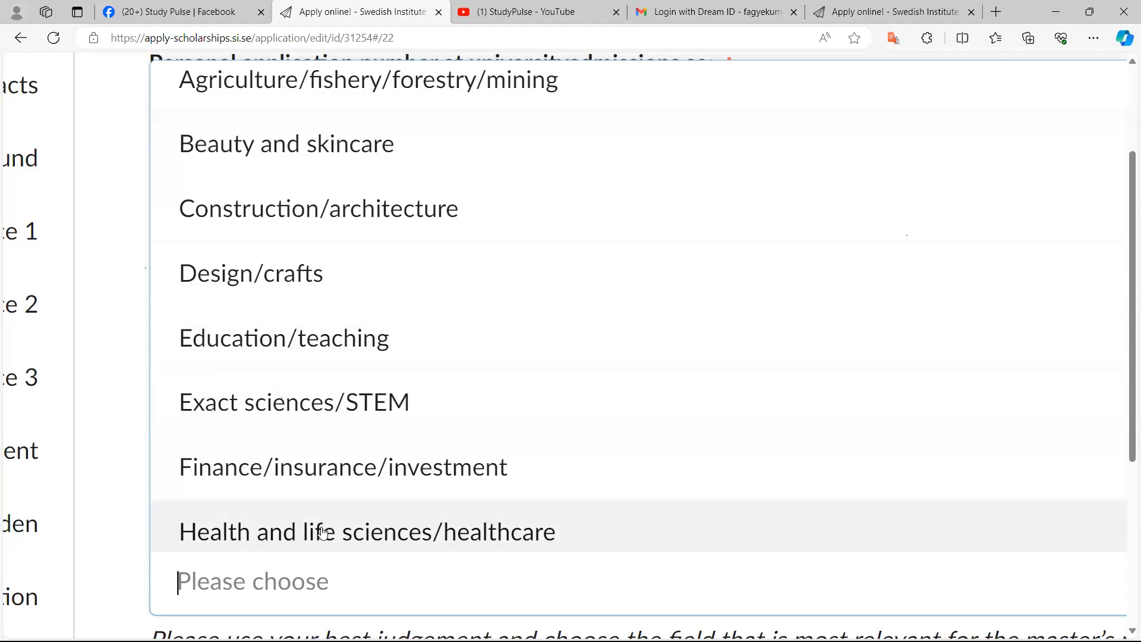
scroll(323, 532, down, 2)
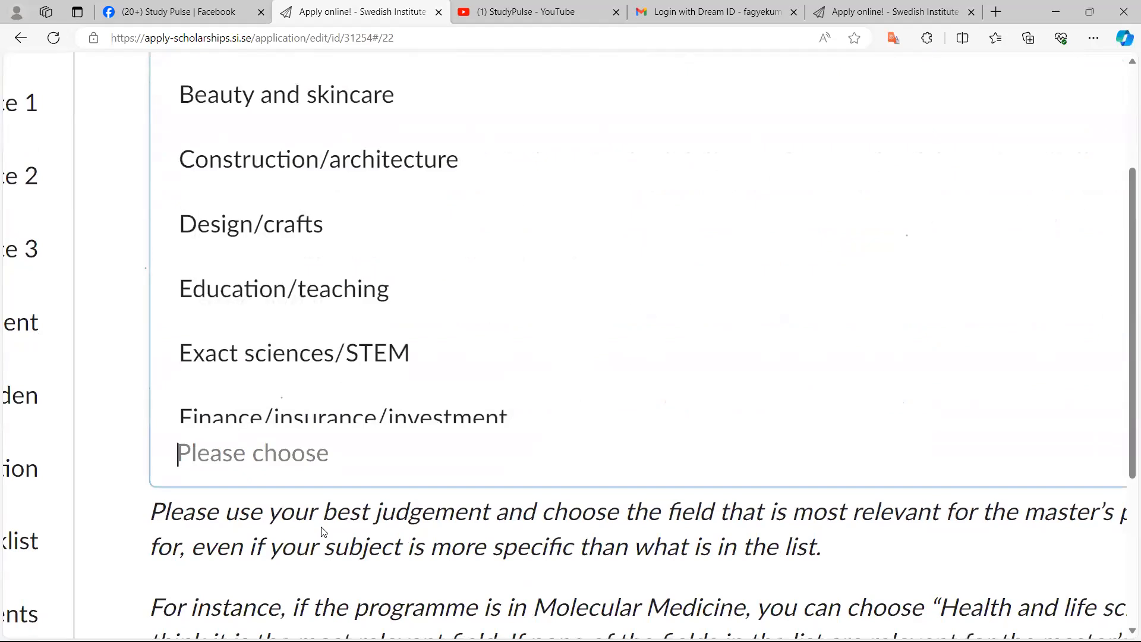
key(Return)
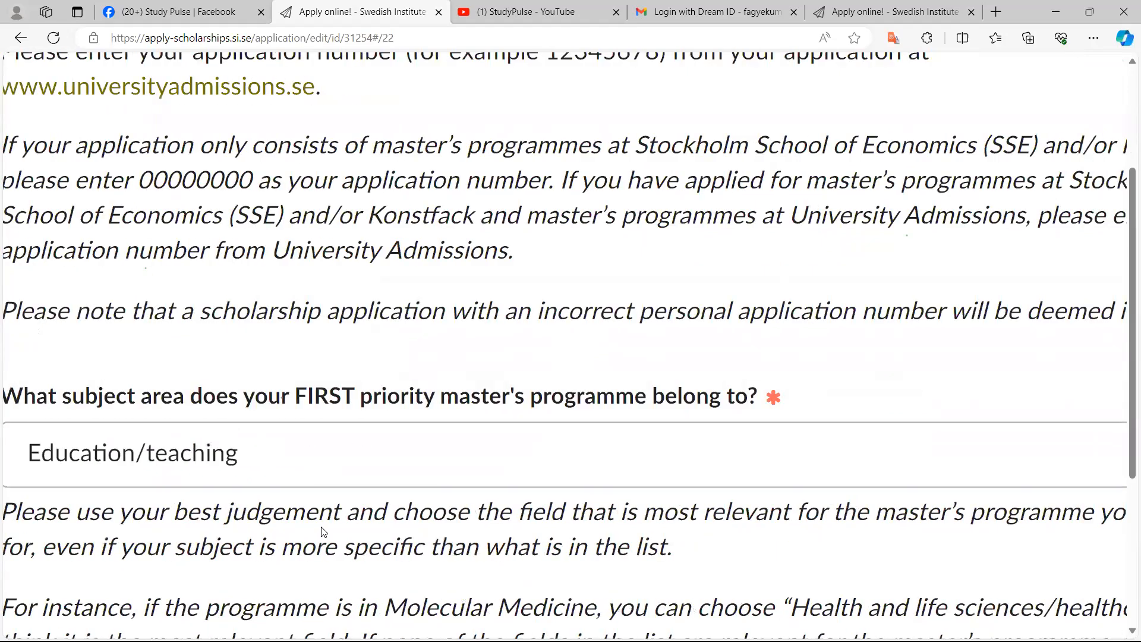
Set the subject area of the second priority master's programme to Exact sciences/STEM
scroll(323, 532, down, 4)
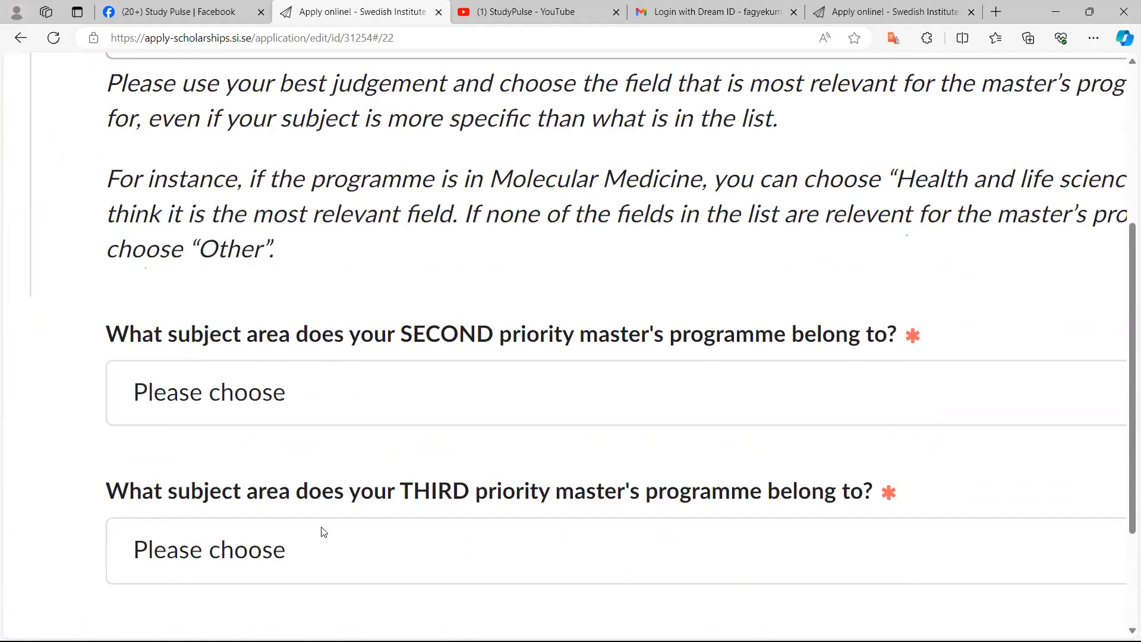
key(Tab)
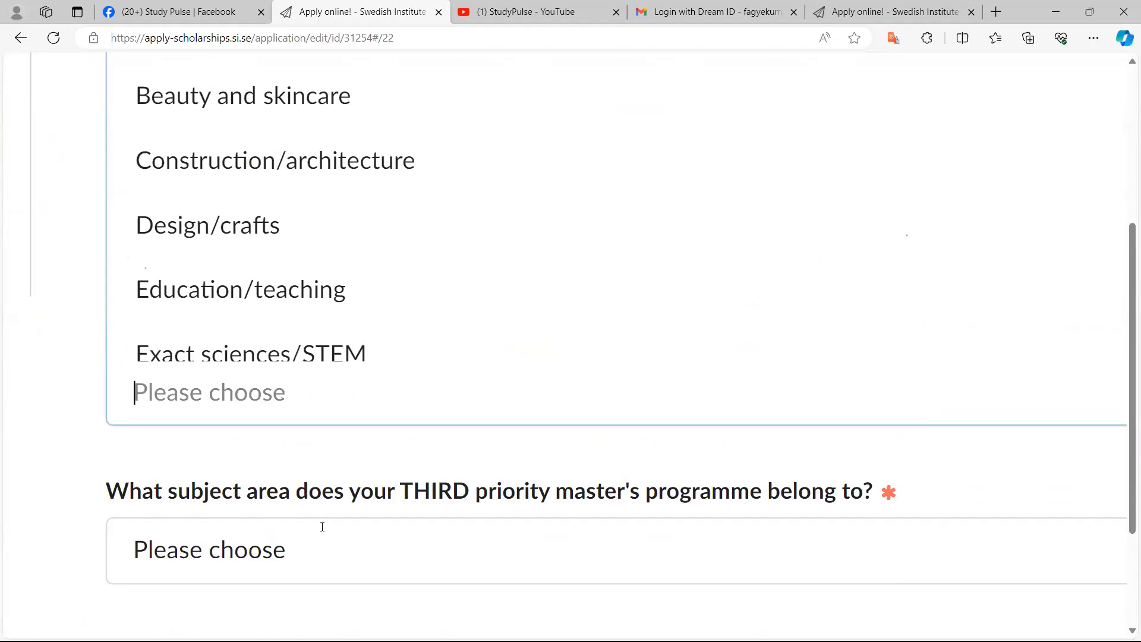
key(Down)
key(Return)
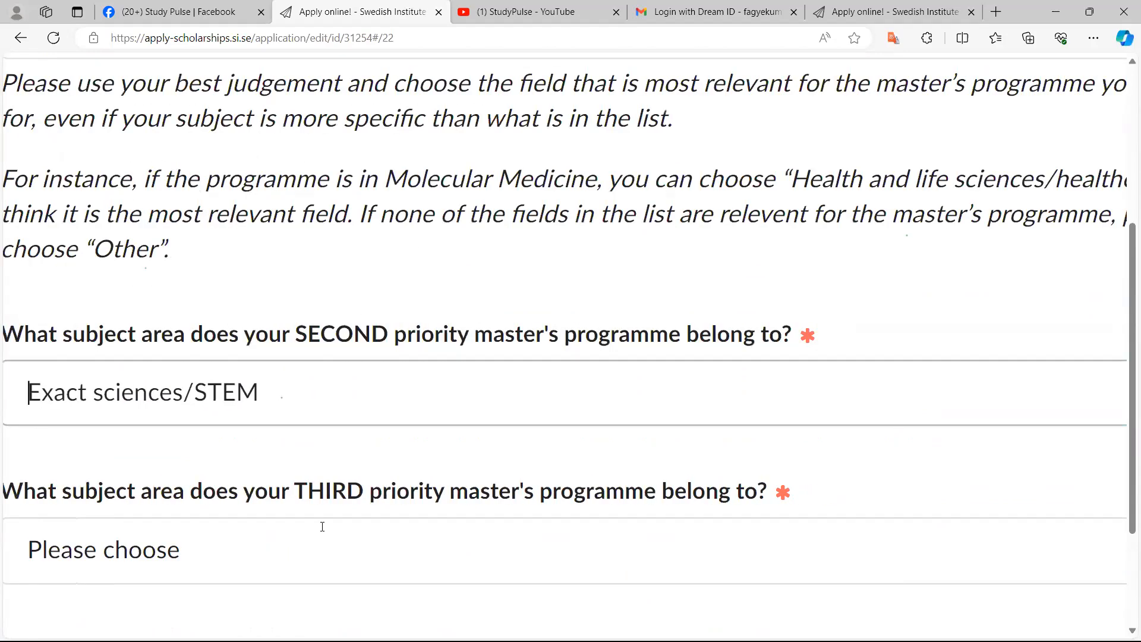
Set the subject areas of the third and fourth priority master's programmes to Exact sciences/STEM
scroll(322, 527, down, 2)
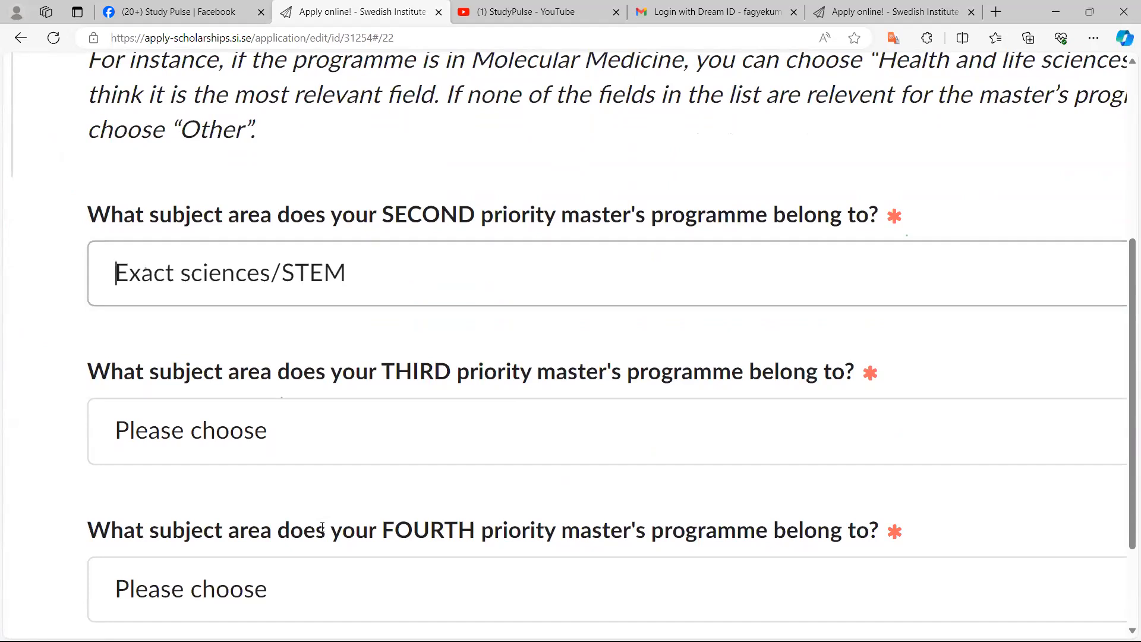
key(Tab)
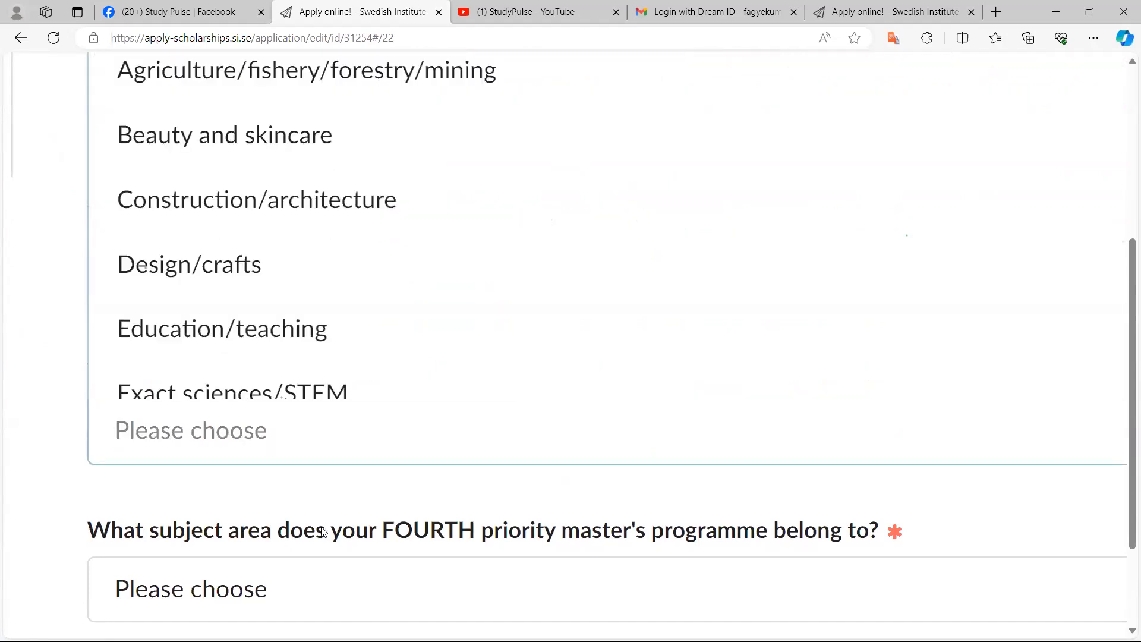
scroll(322, 531, up, 3)
scroll(323, 531, down, 3)
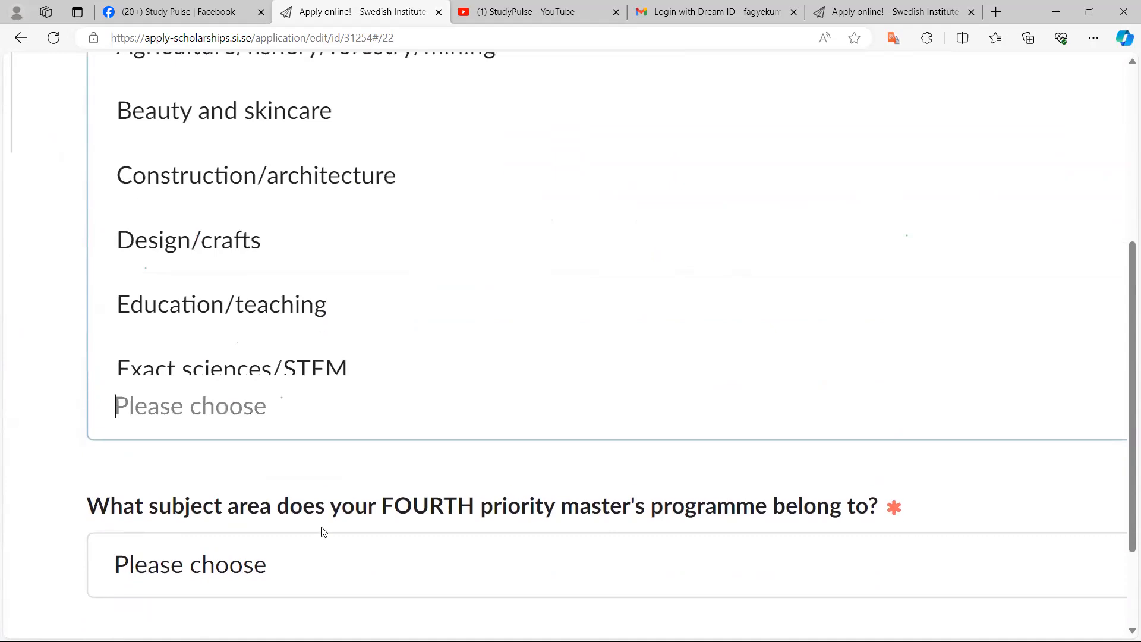
key(Down)
key(Down)
key(Down)
key(Return)
scroll(322, 527, down, 3)
key(Tab)
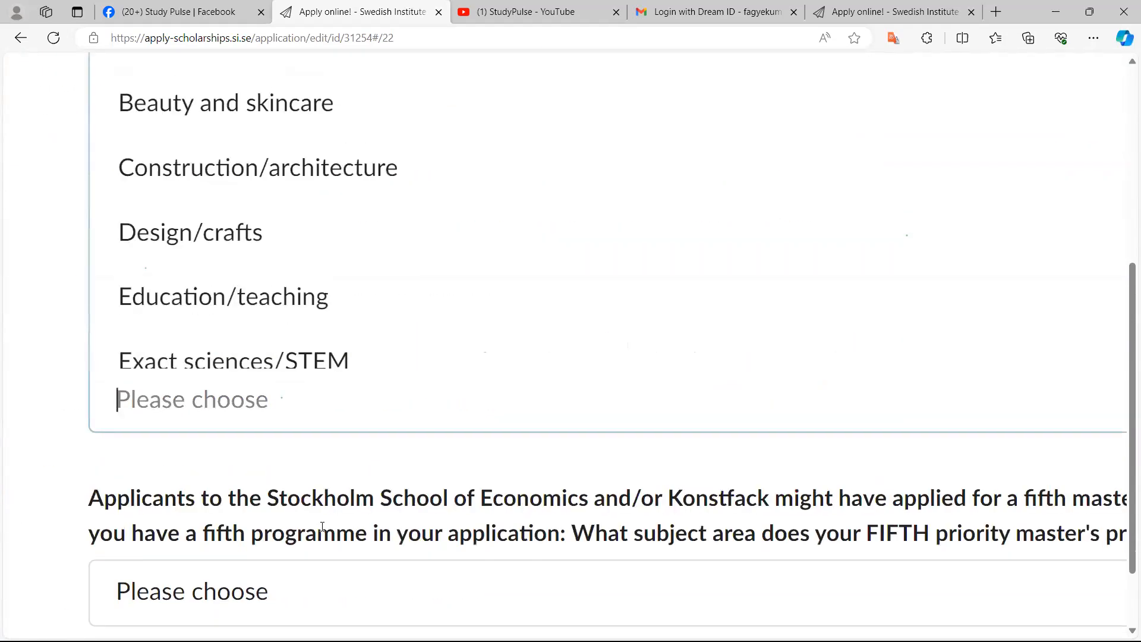
key(Return)
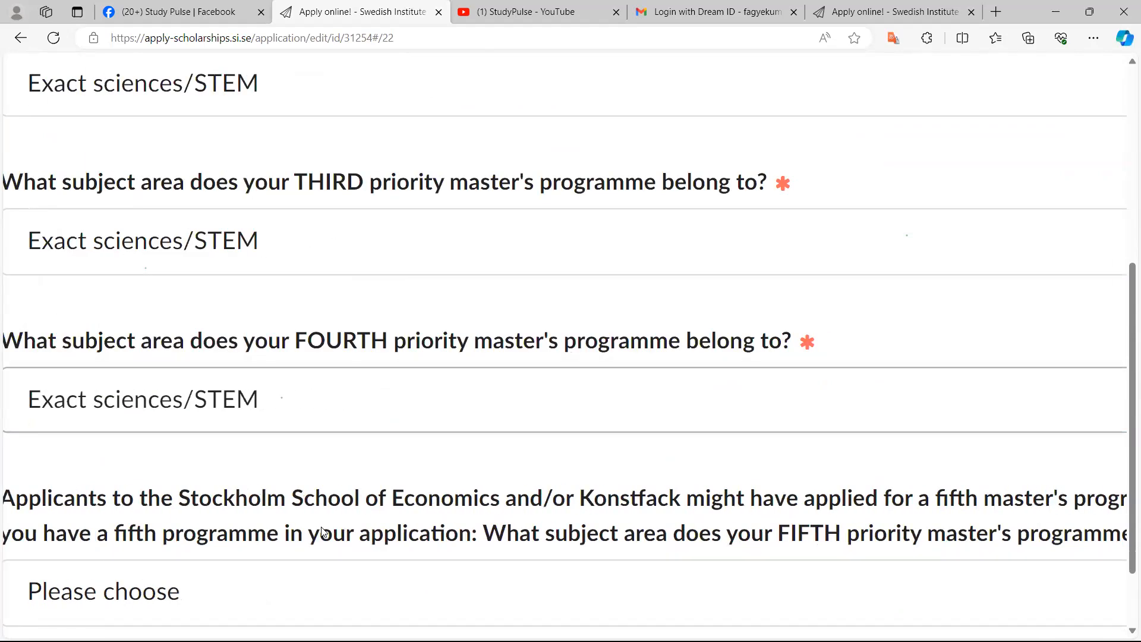
scroll(323, 531, down, 2)
scroll(322, 531, down, 3)
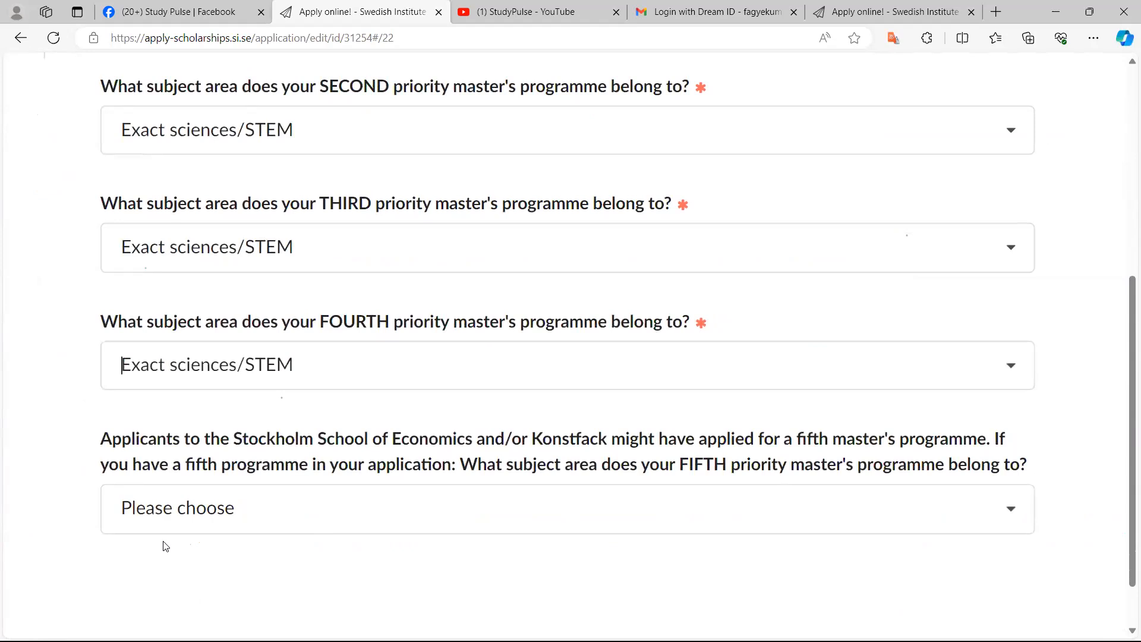
drag(131, 440, 105, 443)
click(157, 452)
click(649, 485)
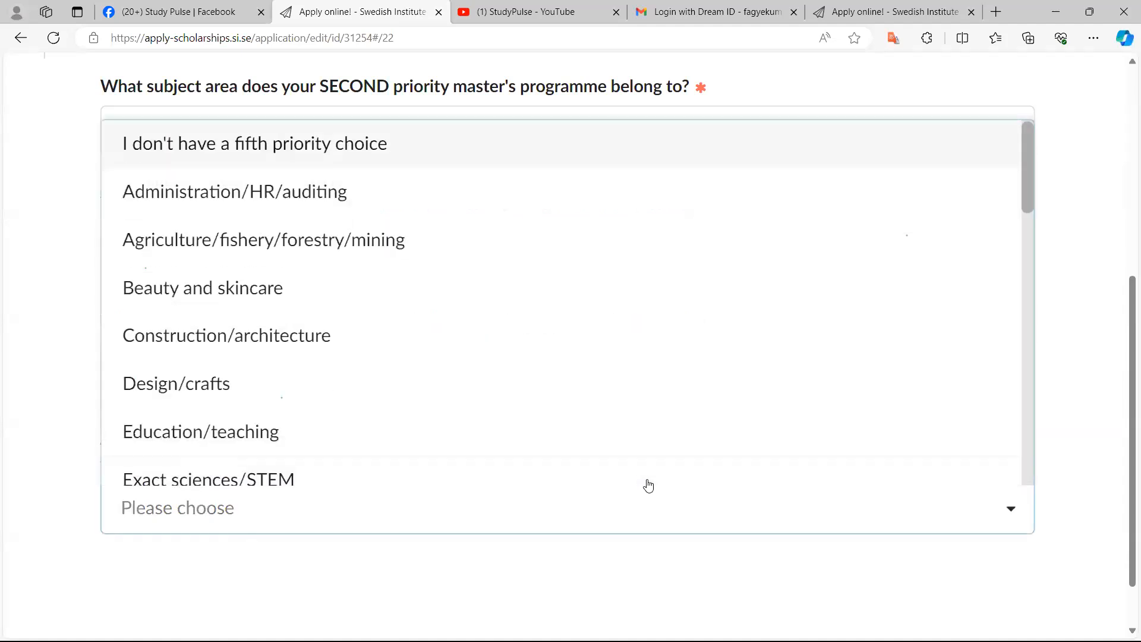
click(649, 486)
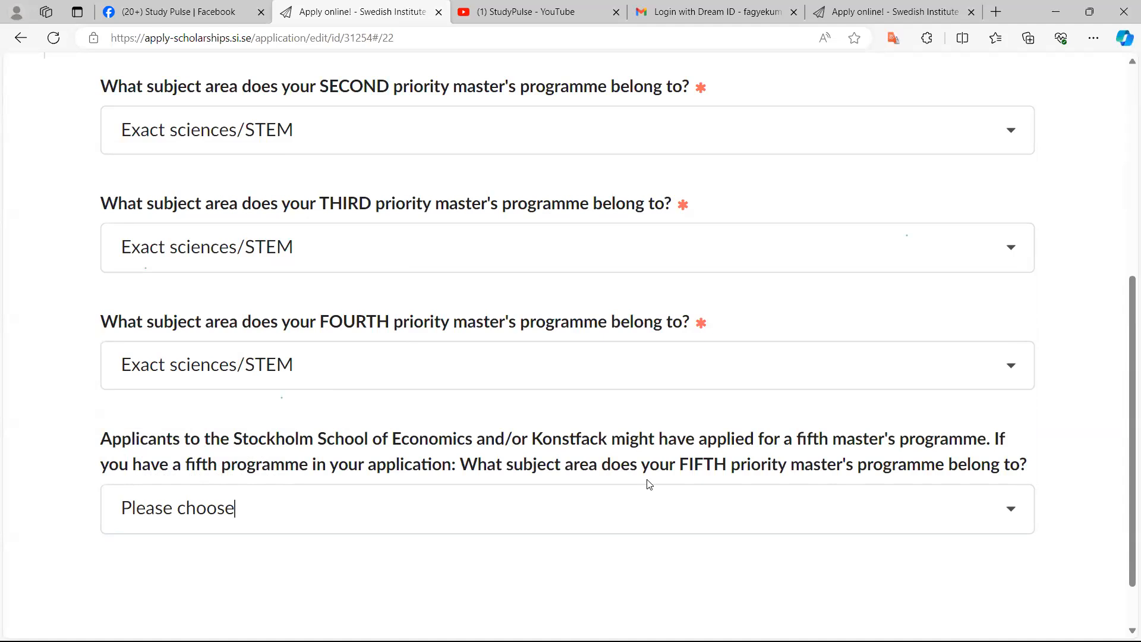
Review the completed subject area fields of the Application details section
scroll(649, 484, down, 3)
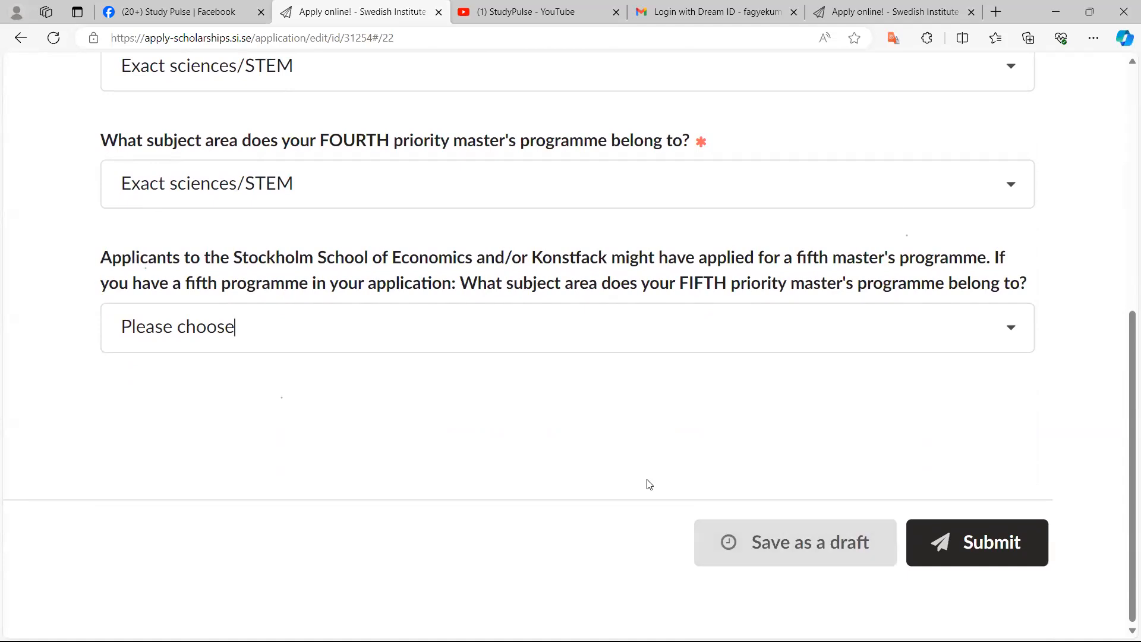
key(ctrl+minus)
key(ctrl+minus)
key(ctrl+minus)
key(ctrl+minus)
scroll(648, 479, up, 1)
scroll(648, 479, down, 4)
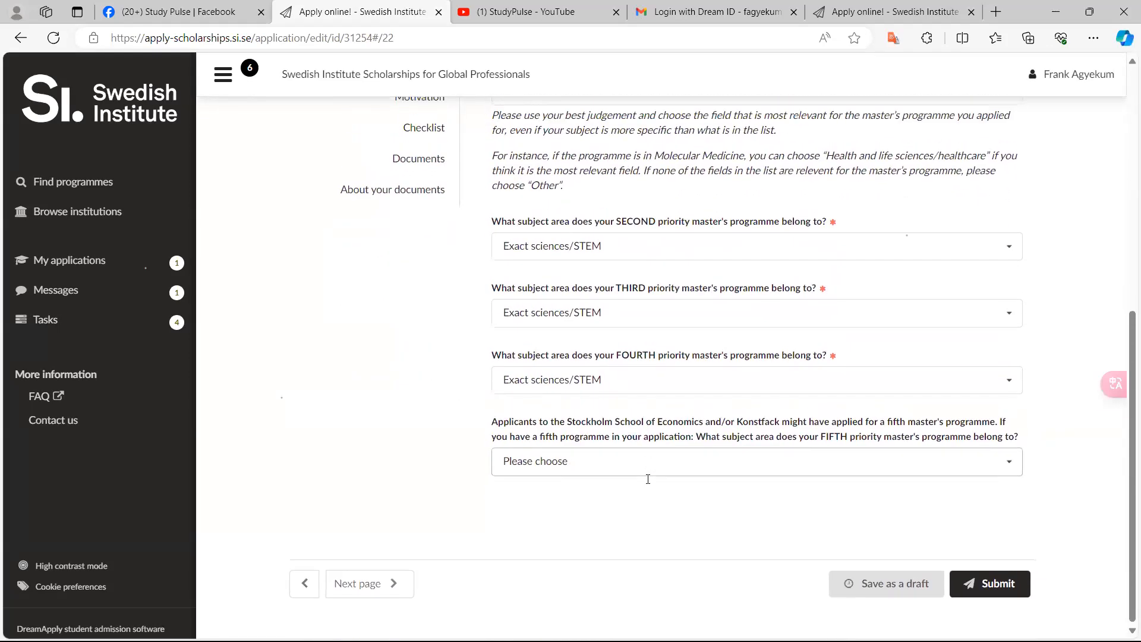
key(ctrl+plus)
key(ctrl+plus)
key(ctrl+plus)
key(ctrl+plus)
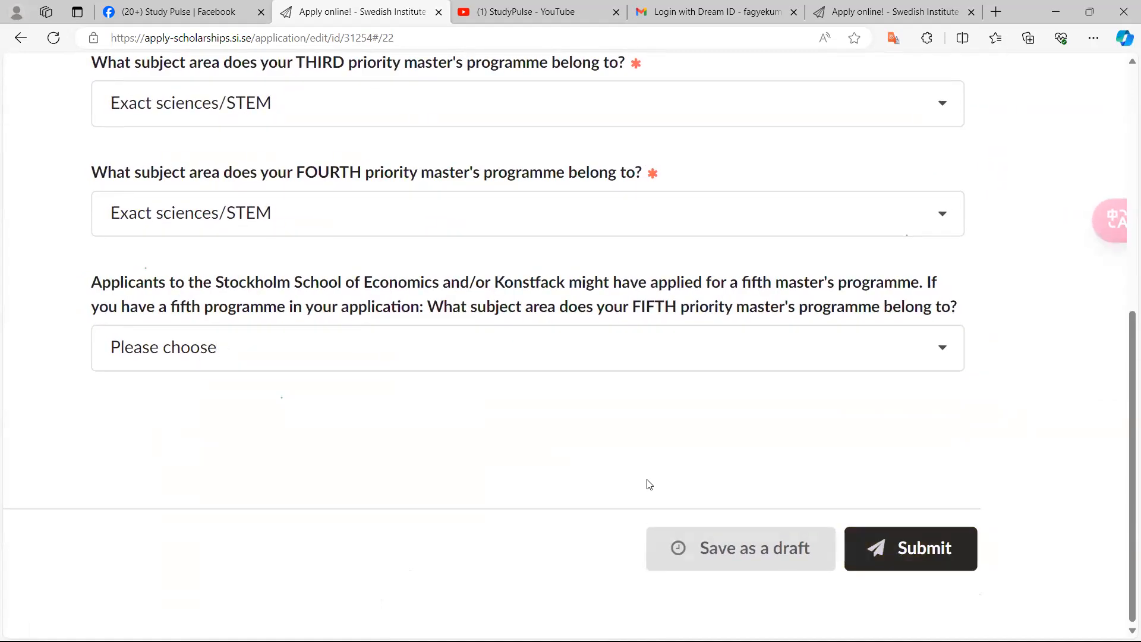
Review the subject area answers and section list of the Application details page
scroll(647, 479, down, 5)
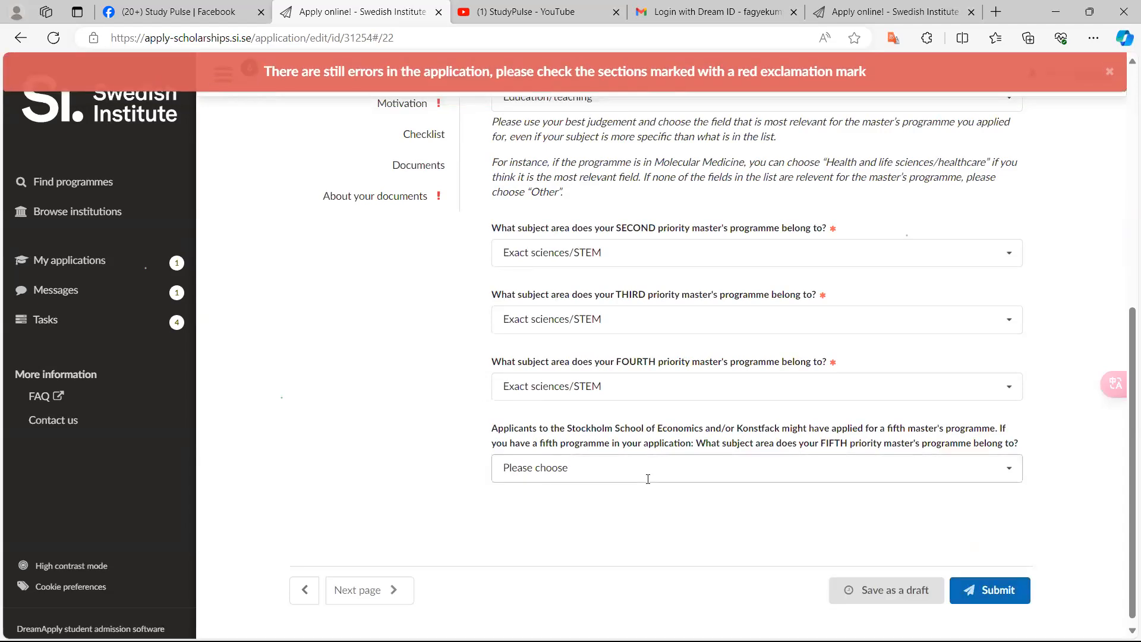
scroll(648, 479, up, 4)
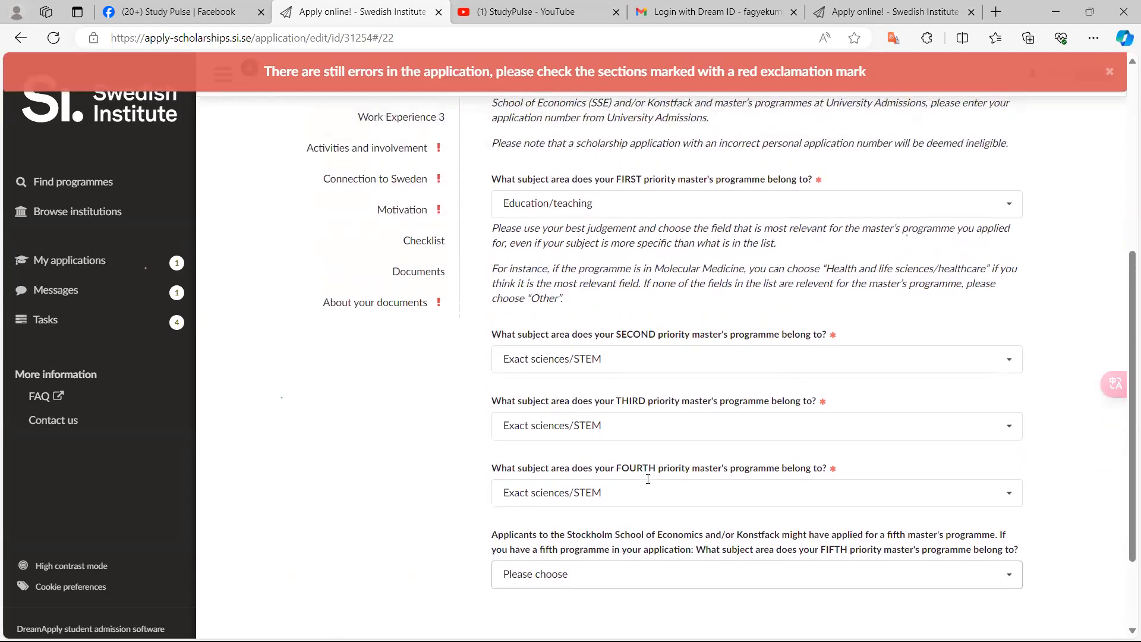
scroll(648, 480, up, 4)
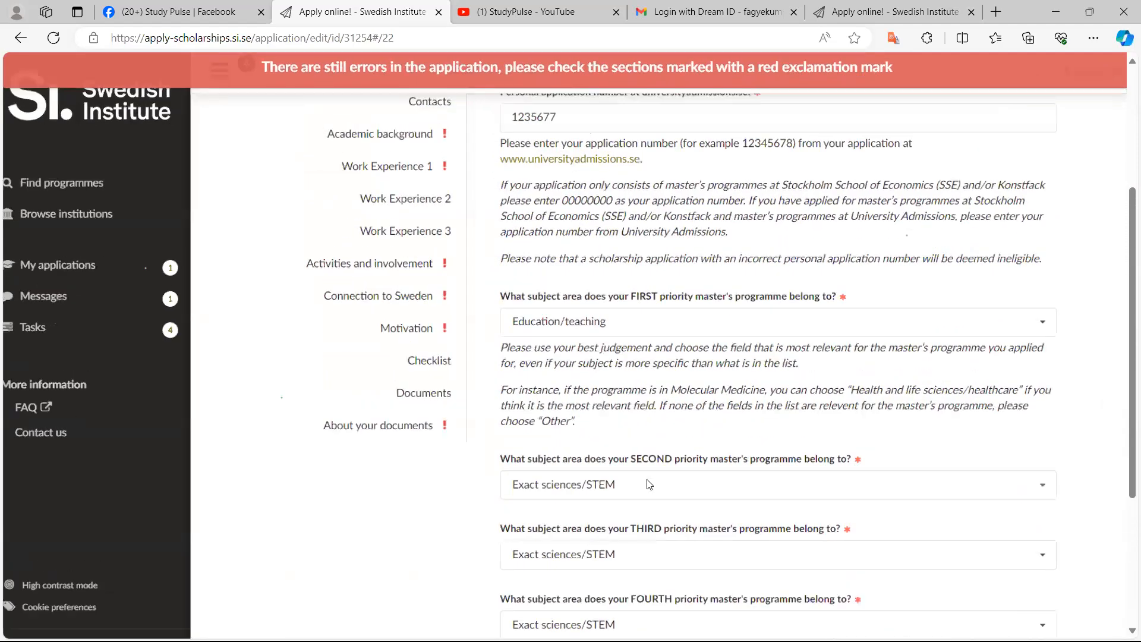
scroll(647, 479, up, 2)
scroll(646, 479, down, 2)
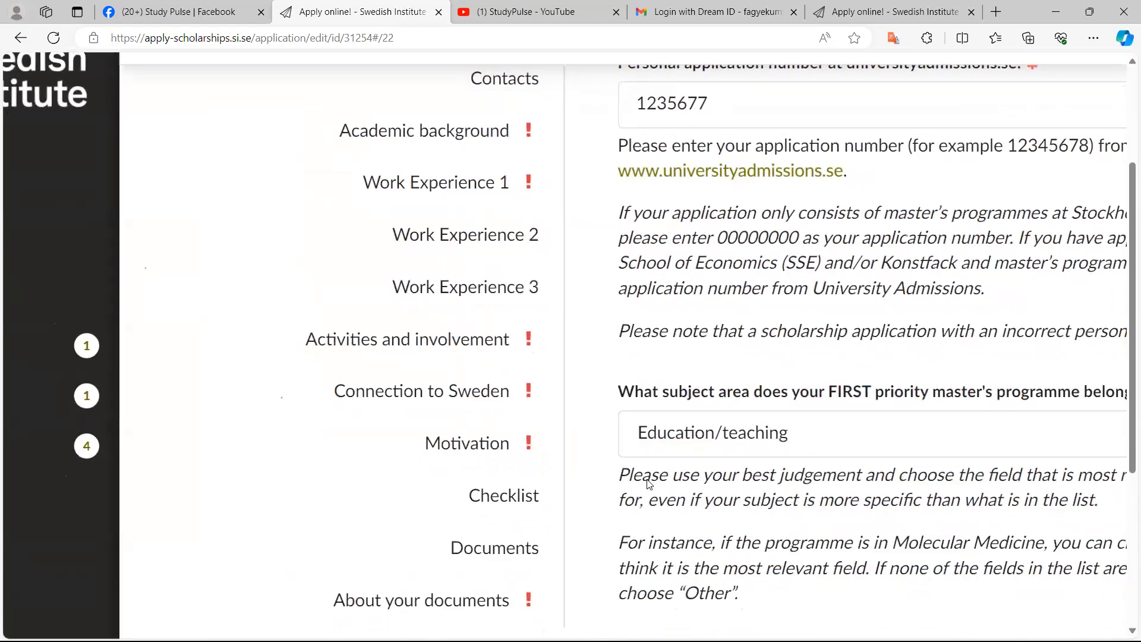
scroll(649, 485, up, 3)
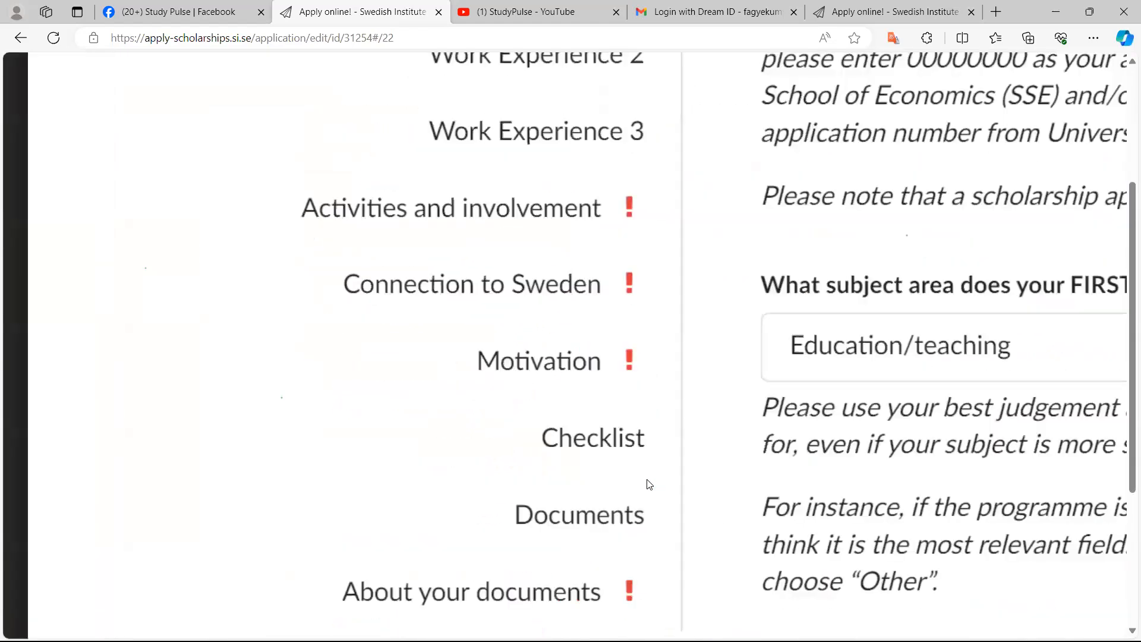
scroll(649, 485, up, 2)
scroll(649, 485, down, 2)
scroll(649, 484, up, 1)
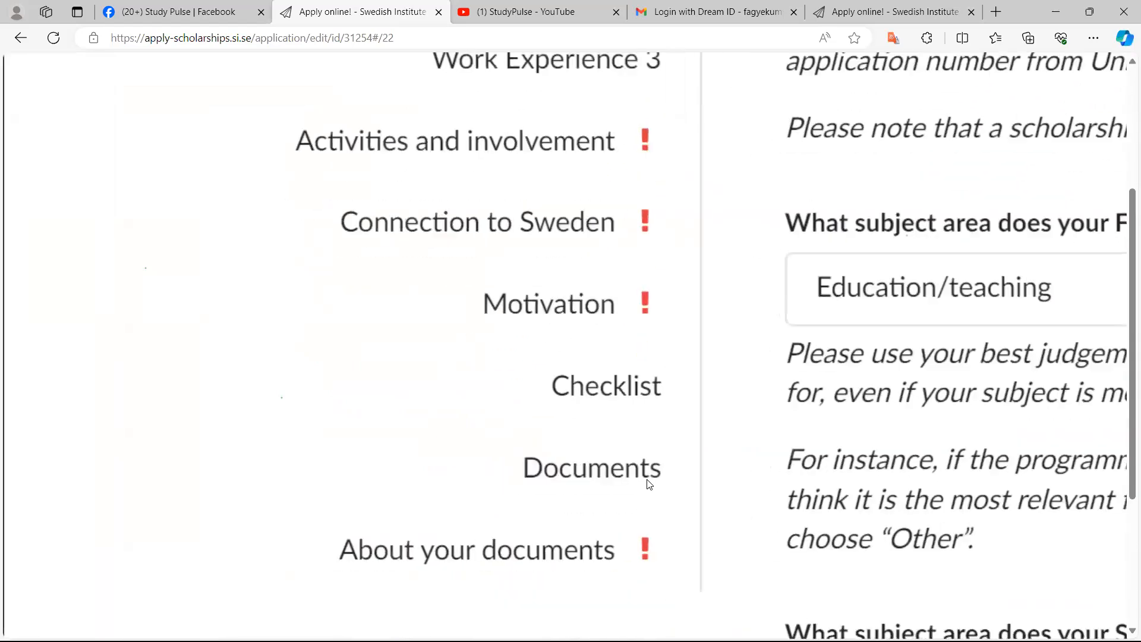
scroll(650, 484, down, 1)
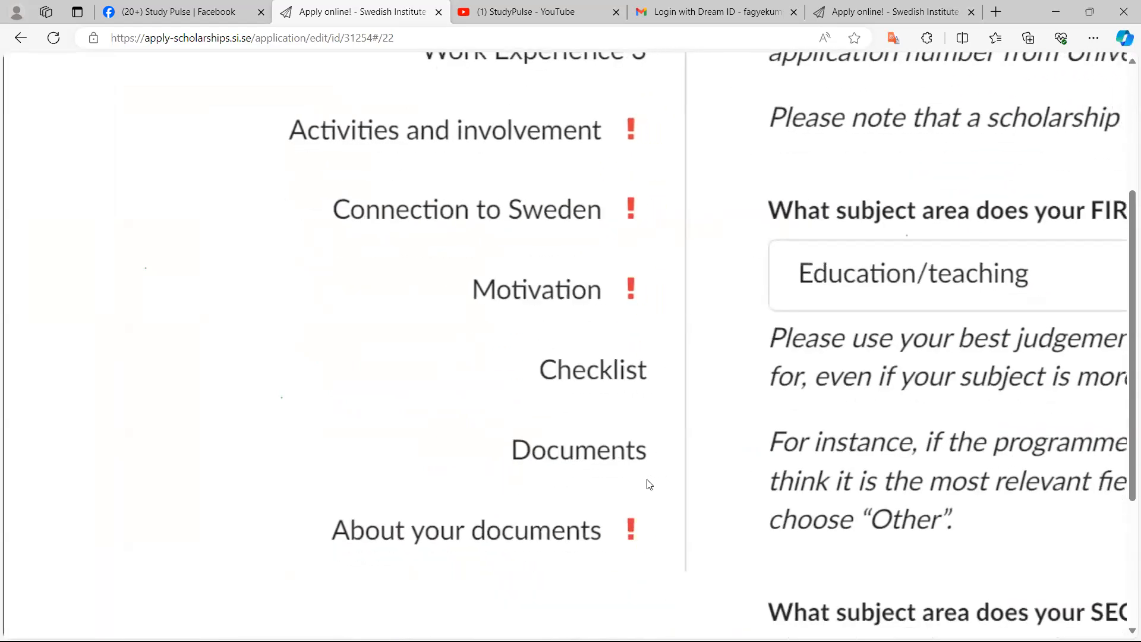
scroll(649, 485, down, 4)
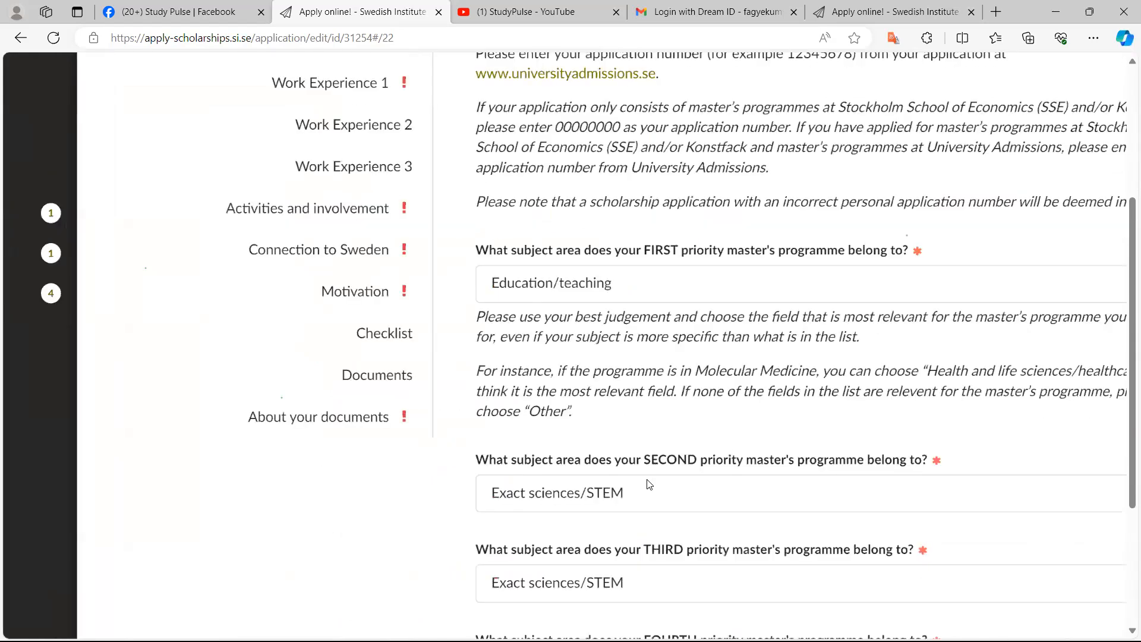
scroll(650, 485, down, 2)
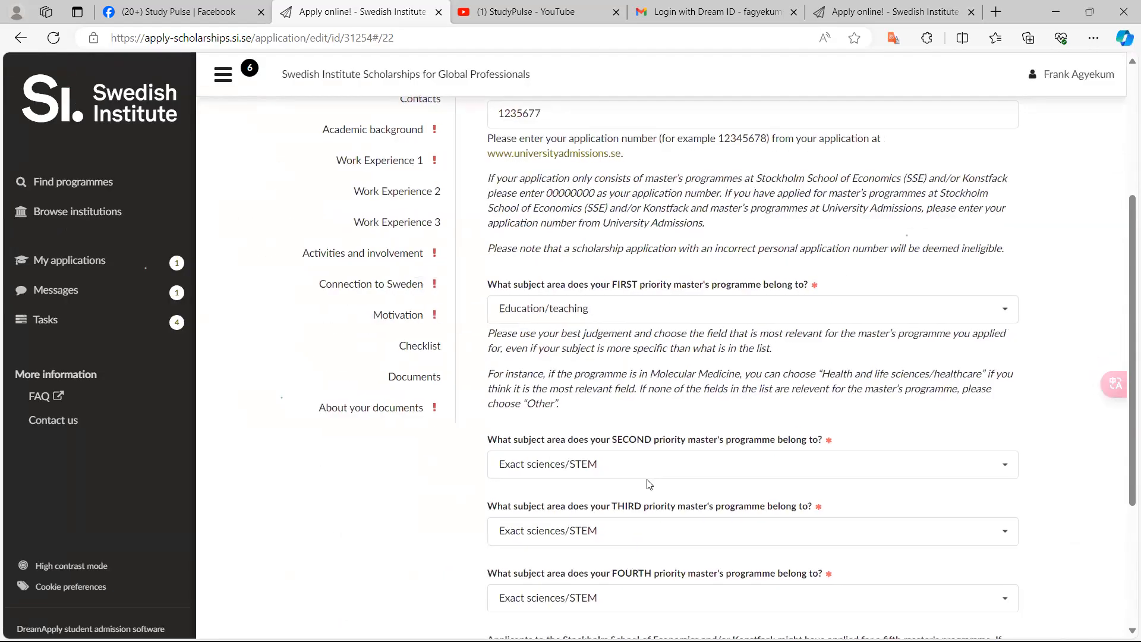
scroll(649, 485, up, 4)
scroll(650, 484, up, 2)
scroll(649, 484, down, 10)
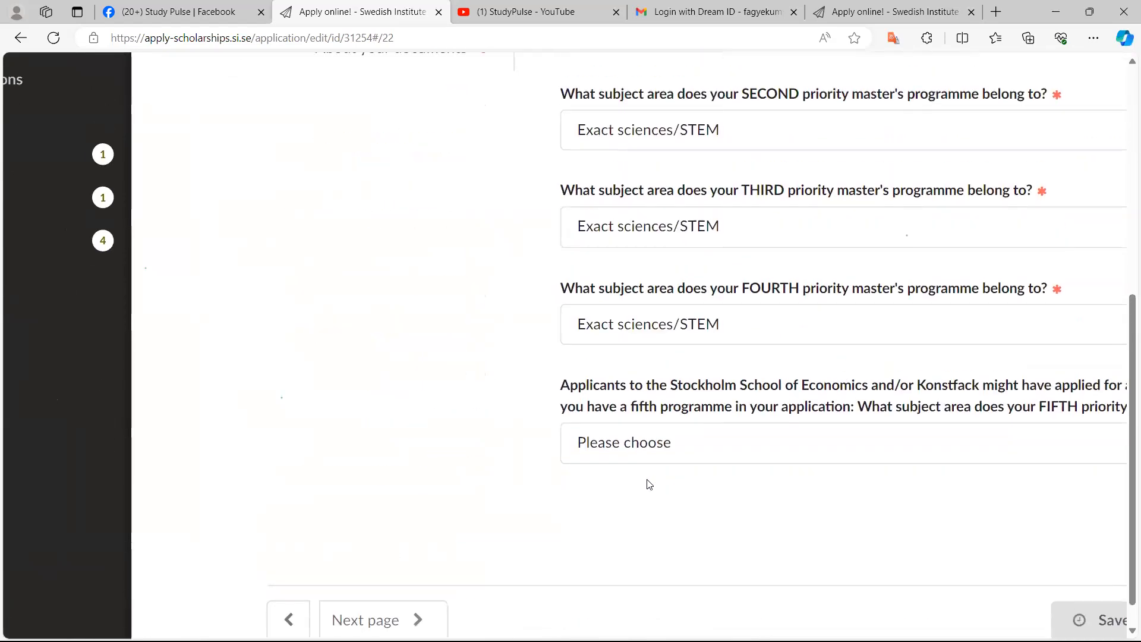
scroll(649, 485, up, 6)
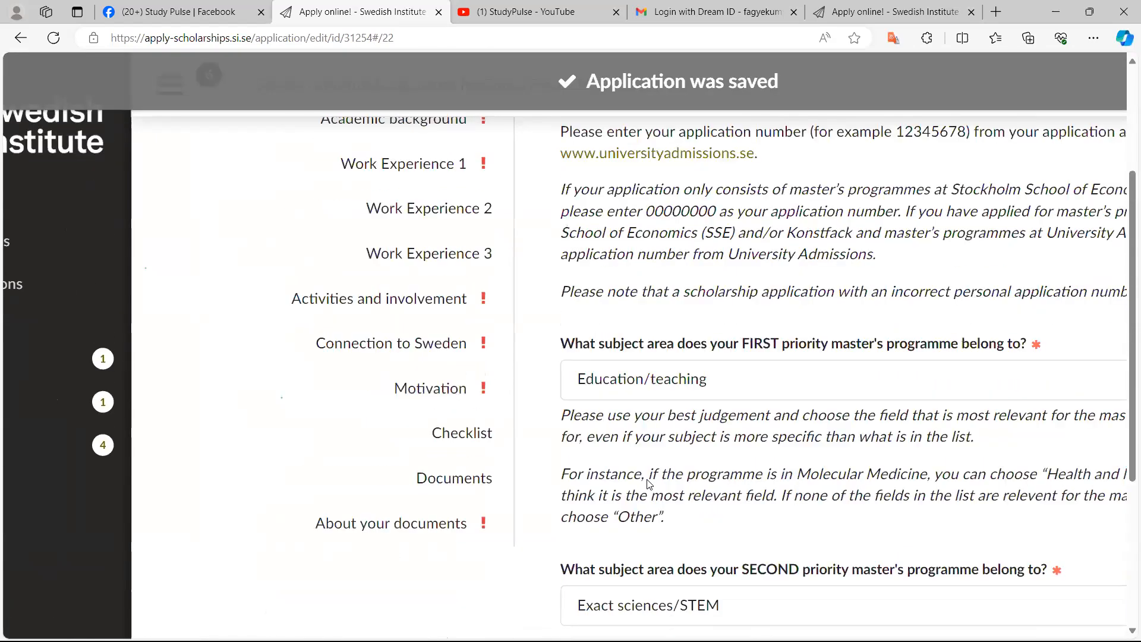
scroll(649, 485, up, 5)
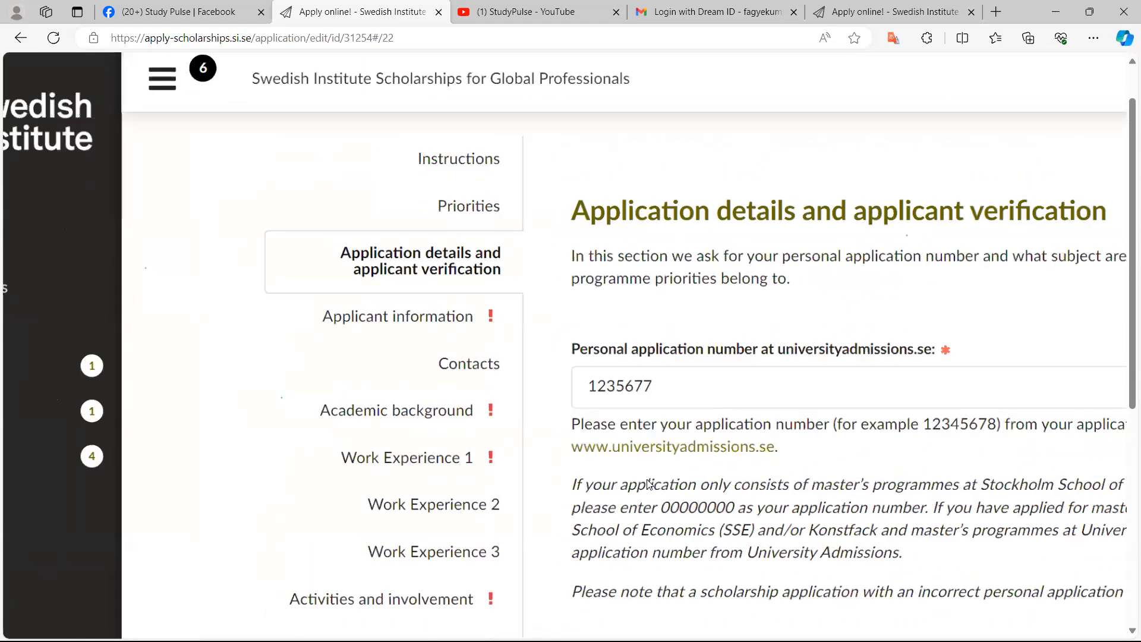
scroll(650, 485, up, 5)
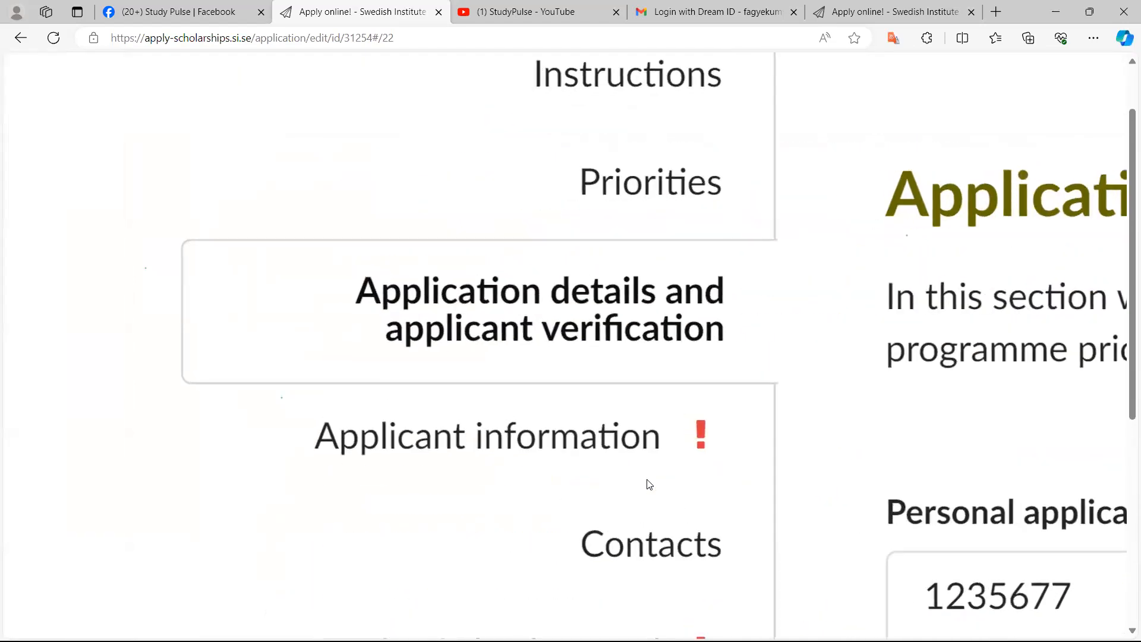
scroll(649, 484, down, 3)
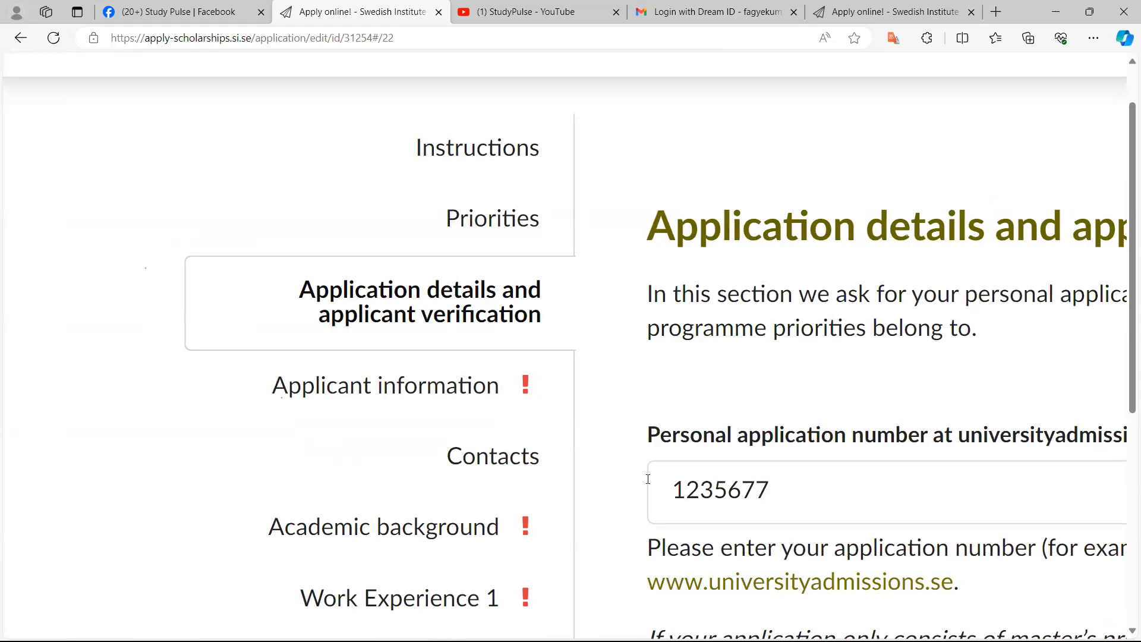
Open the Applicant information section and replace the given name with the applicant's given name
click(385, 384)
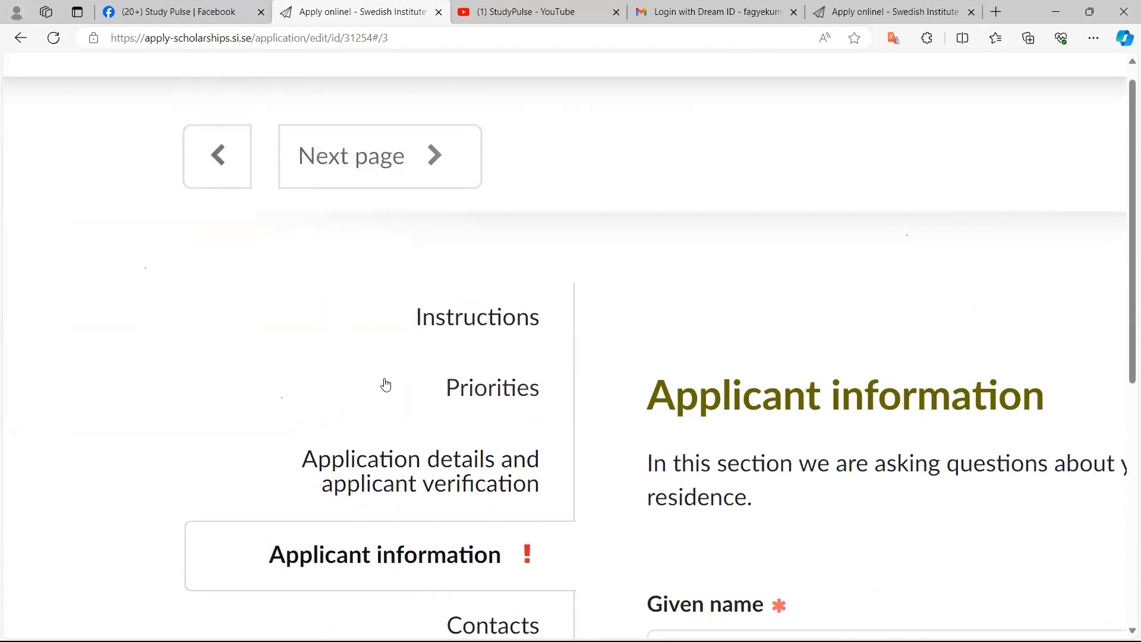
scroll(386, 385, right, 3)
scroll(386, 385, down, 3)
scroll(386, 385, down, 1)
scroll(386, 385, down, 3)
scroll(386, 386, down, 1)
click(447, 372)
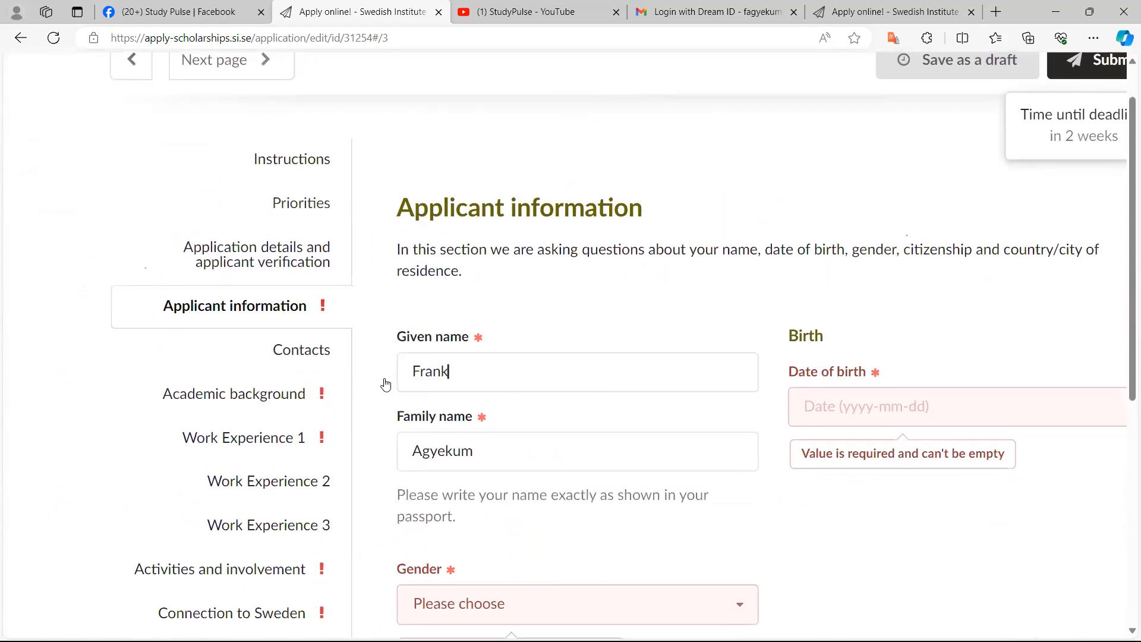
key(BackSpace)
key(BackSpace)
key(BackSpace)
key(BackSpace)
key(BackSpace)
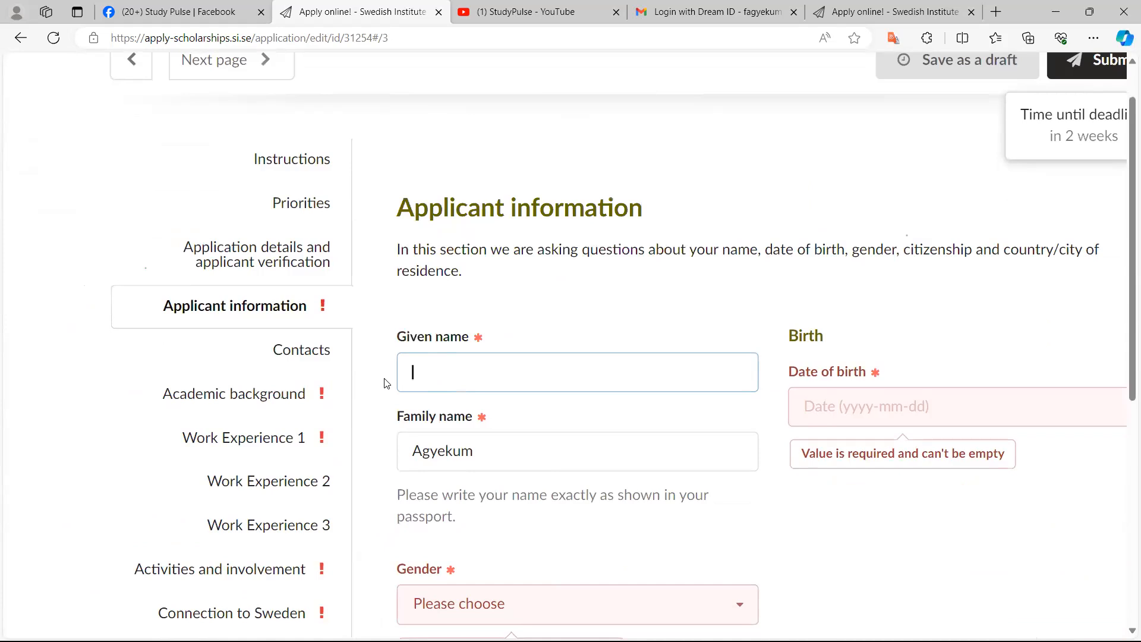
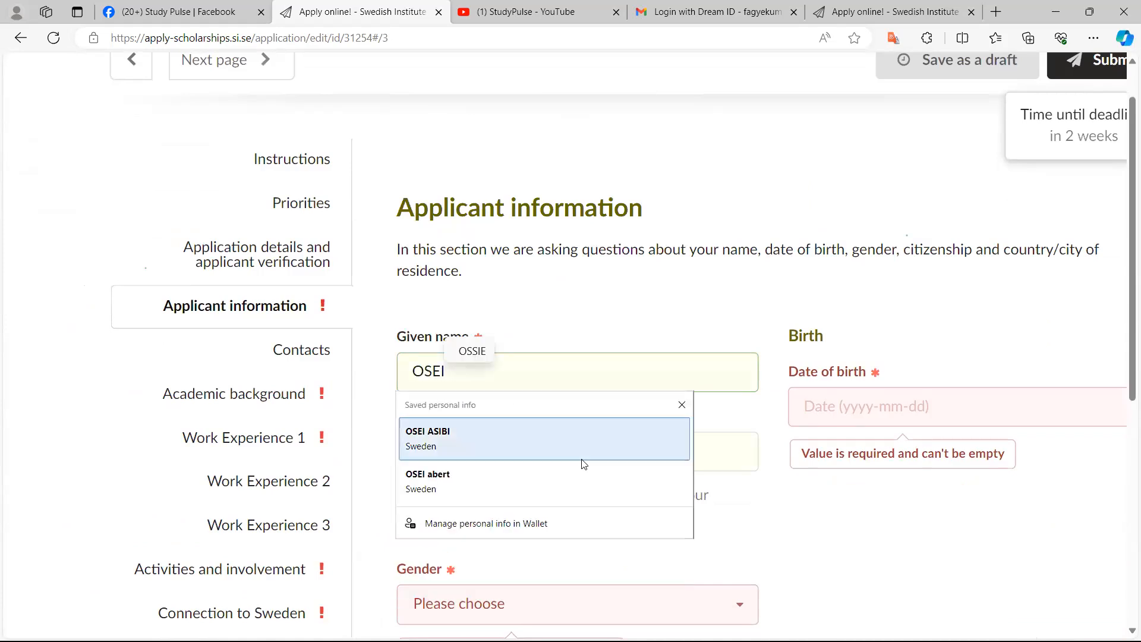
Replace the family name with the applicant's family name
click(783, 499)
click(519, 446)
key(BackSpace)
key(BackSpace)
key(BackSpace)
key(BackSpace)
key(BackSpace)
key(BackSpace)
key(BackSpace)
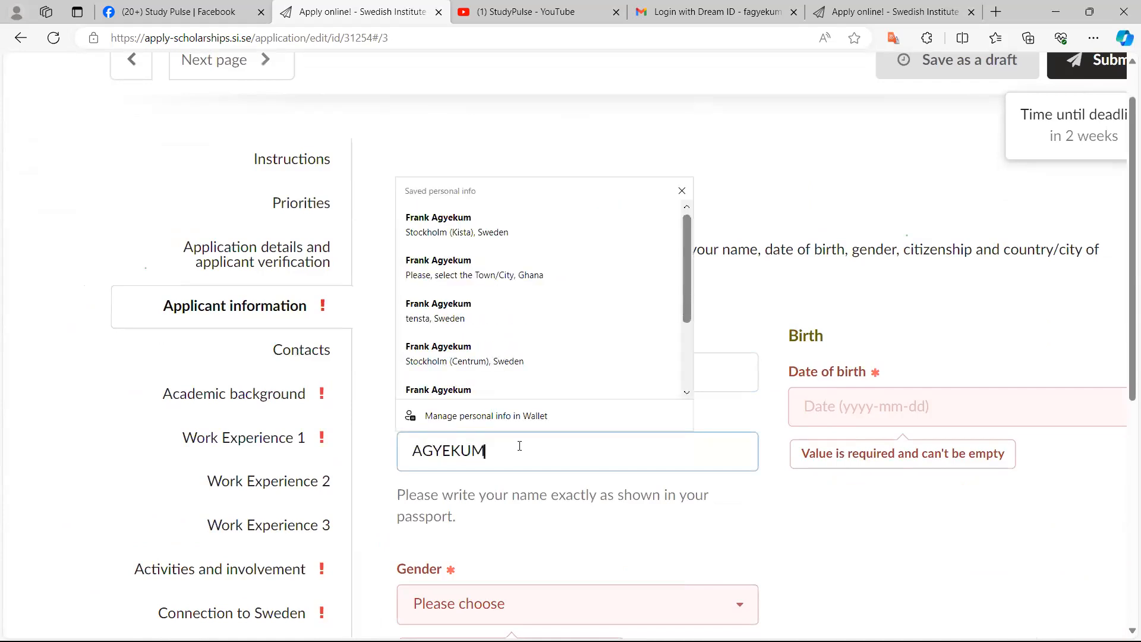
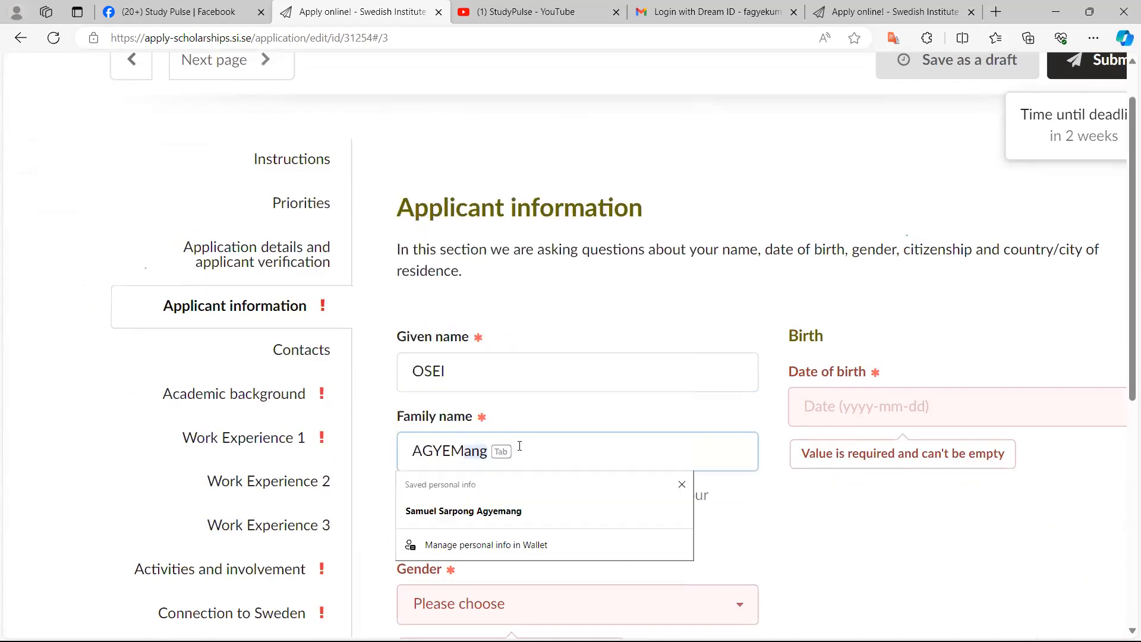
key(Tab)
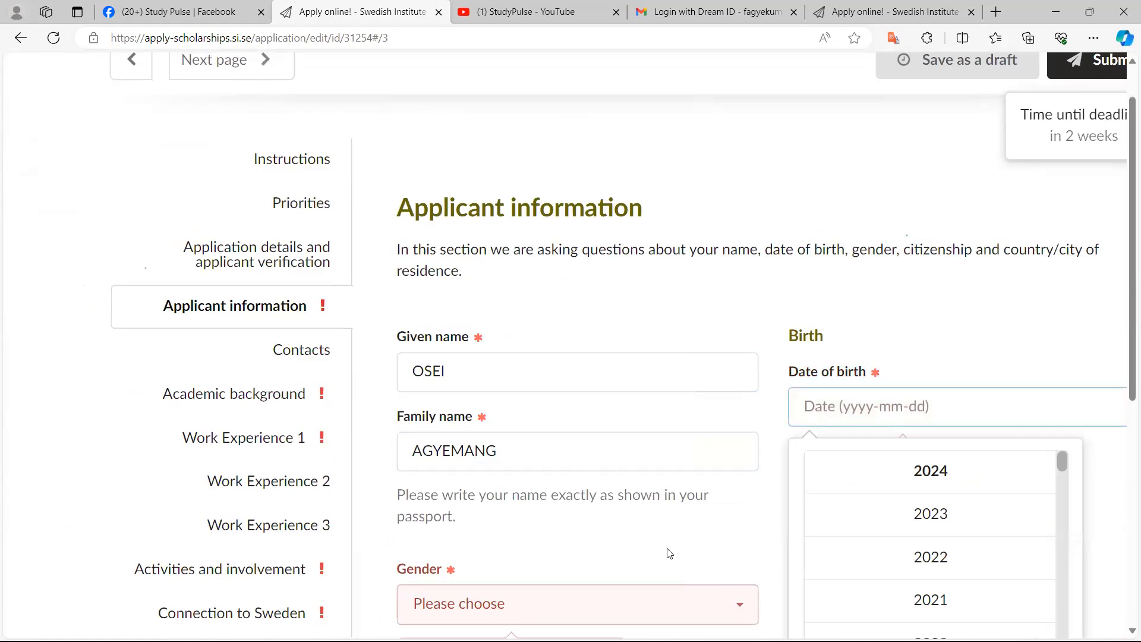
Enter the applicant's date of birth
scroll(777, 569, down, 10)
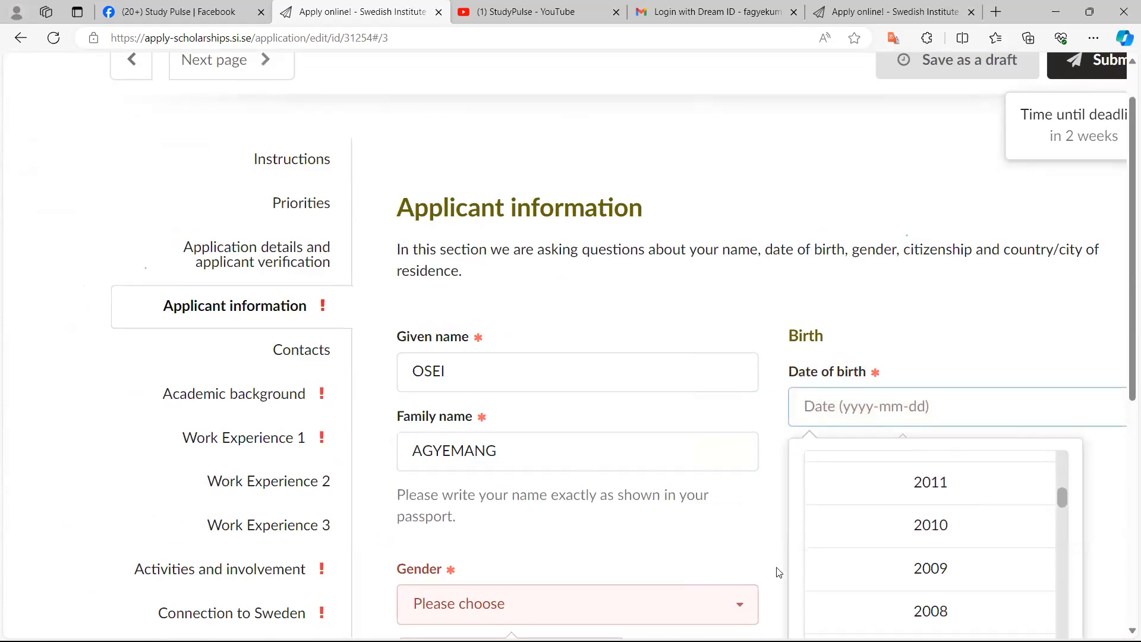
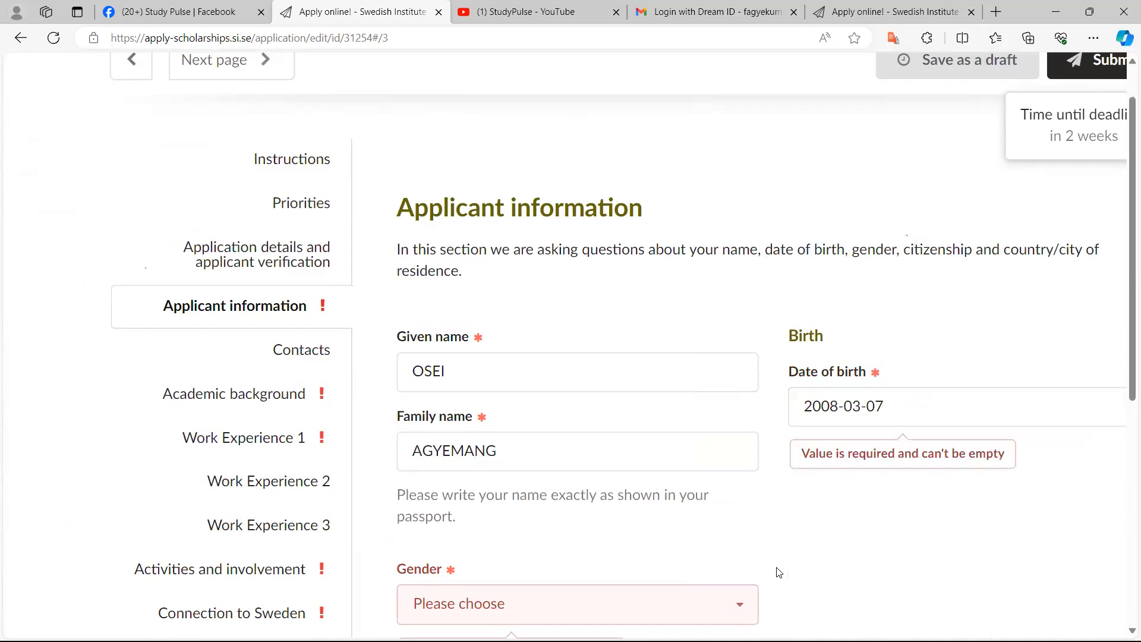
scroll(779, 573, down, 2)
Set the gender to male
key(Tab)
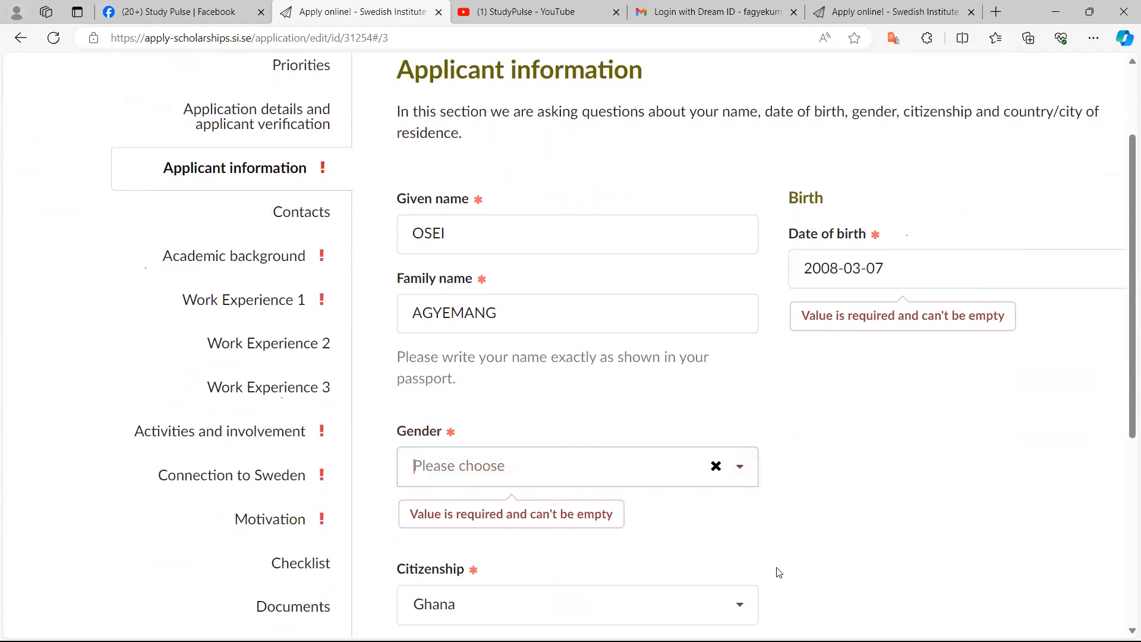
key(Return)
scroll(779, 573, down, 3)
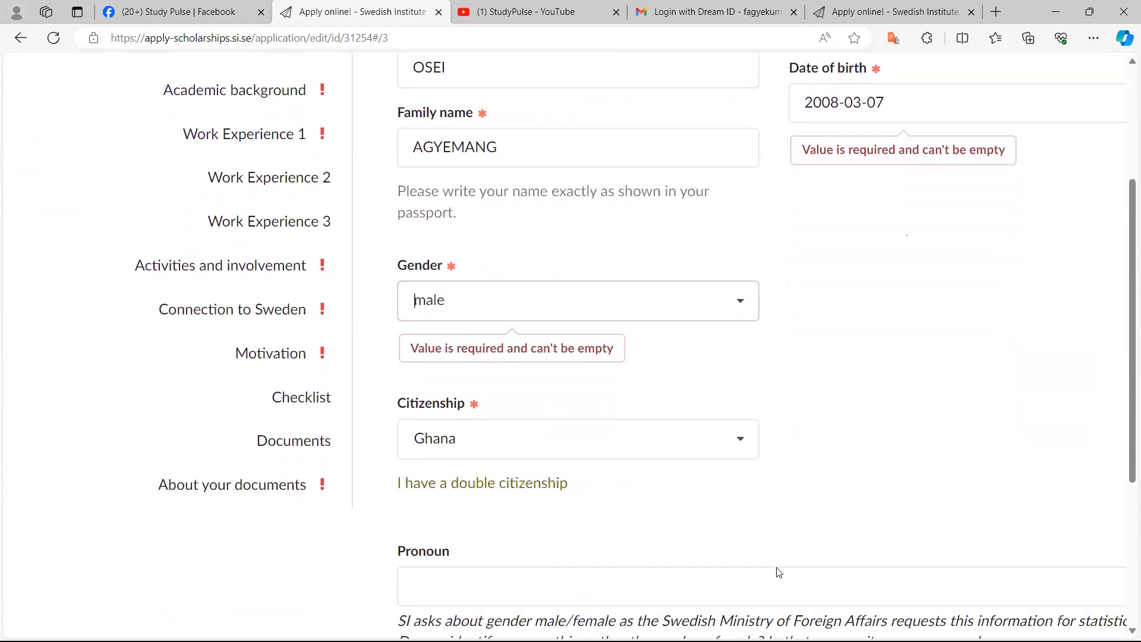
scroll(780, 572, down, 1)
key(Tab)
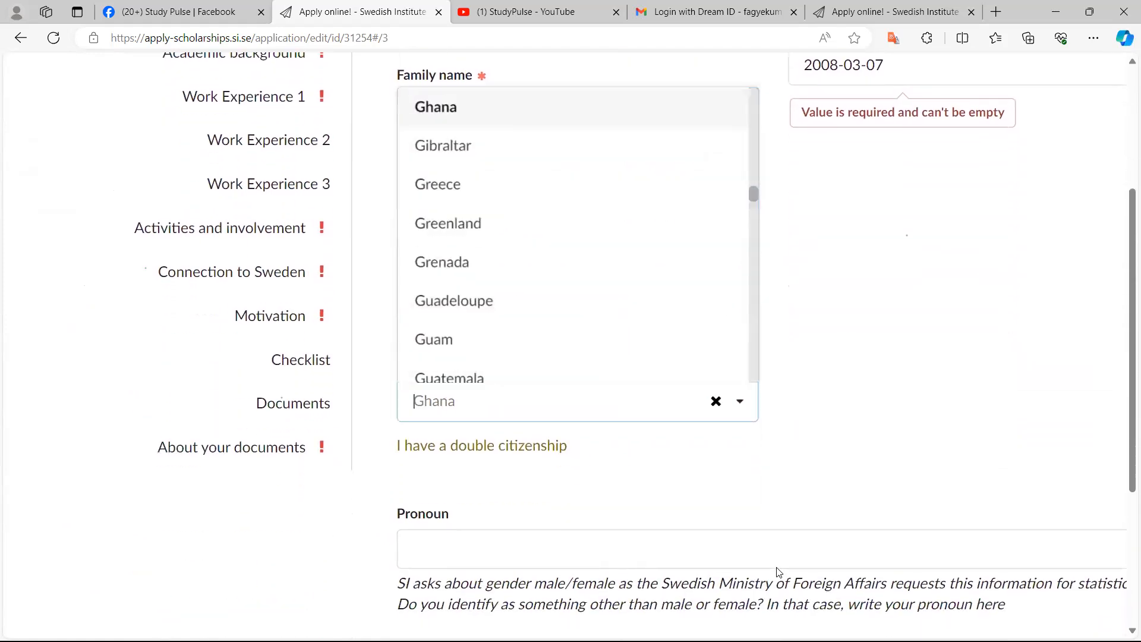
scroll(777, 567, down, 1)
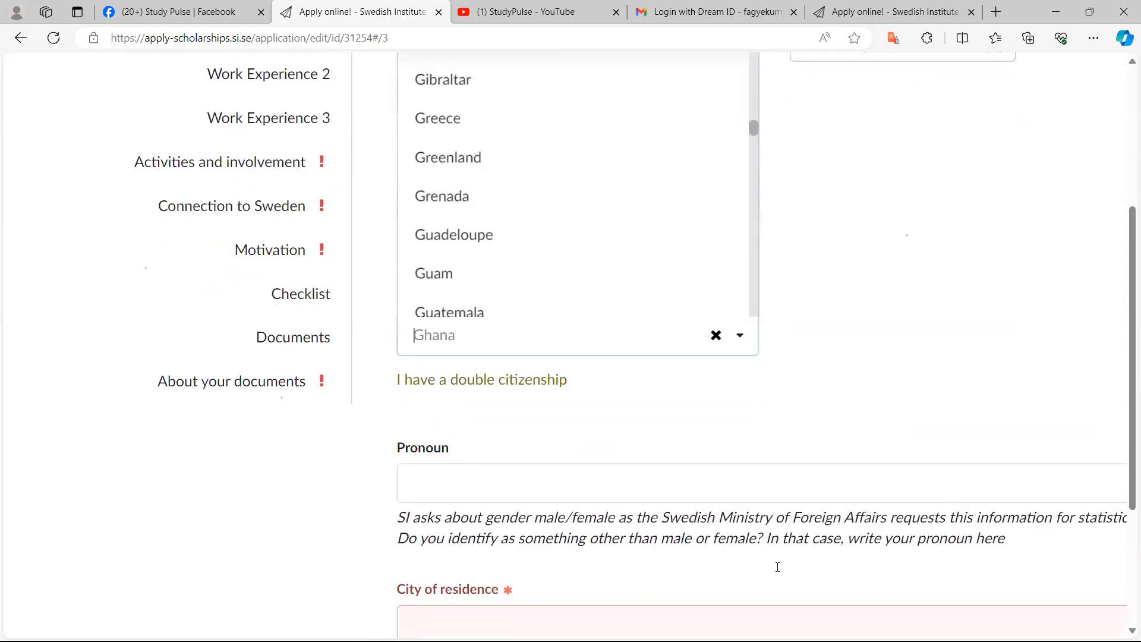
key(ctrl+plus)
key(ctrl+plus)
key(ctrl+minus)
key(ctrl+minus)
key(ctrl+minus)
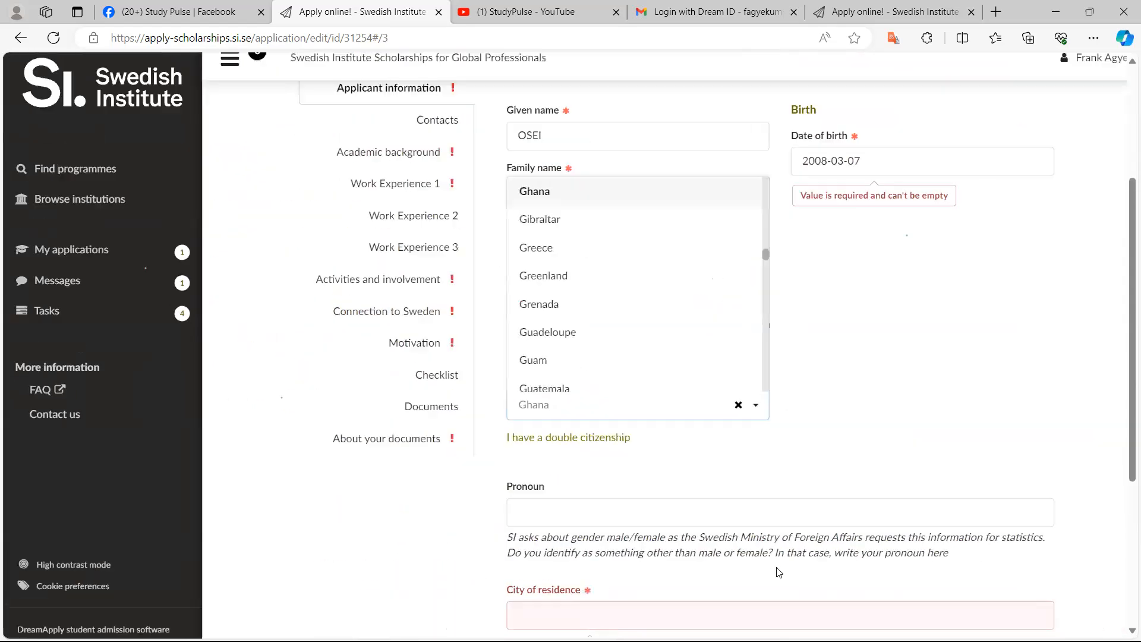
scroll(778, 572, down, 1)
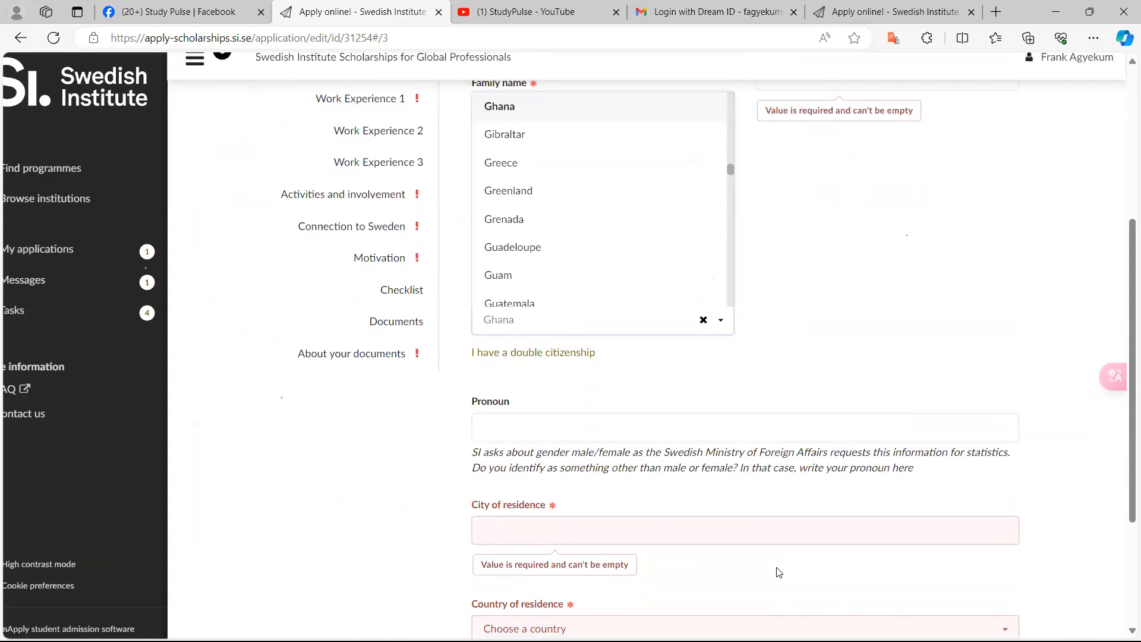
Set the pronoun to He
key(Tab)
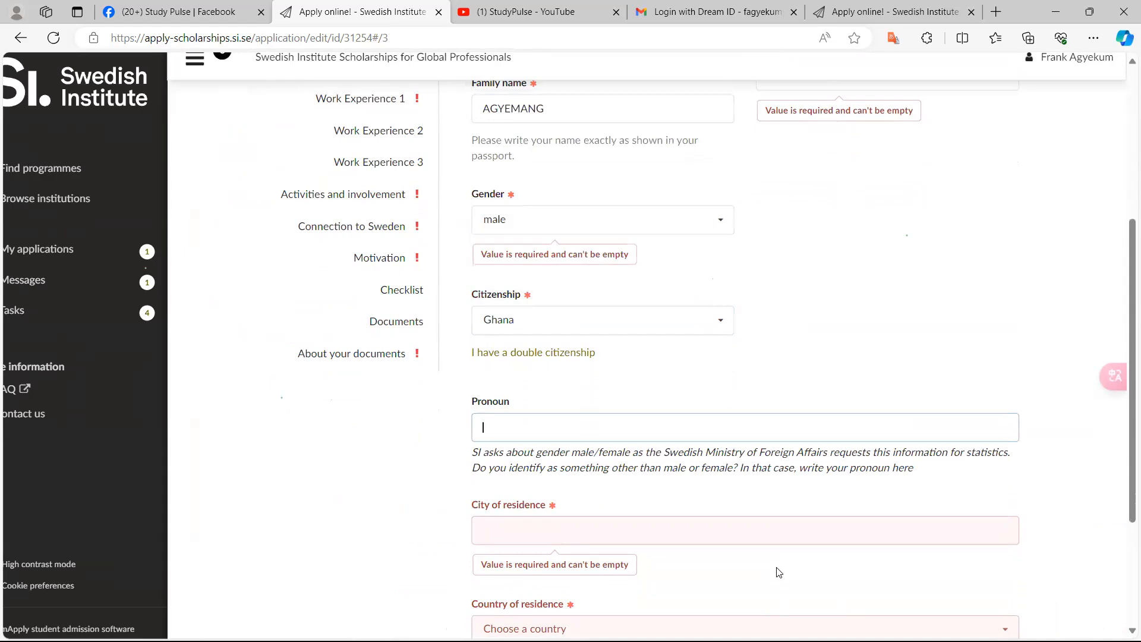
text(Mr)
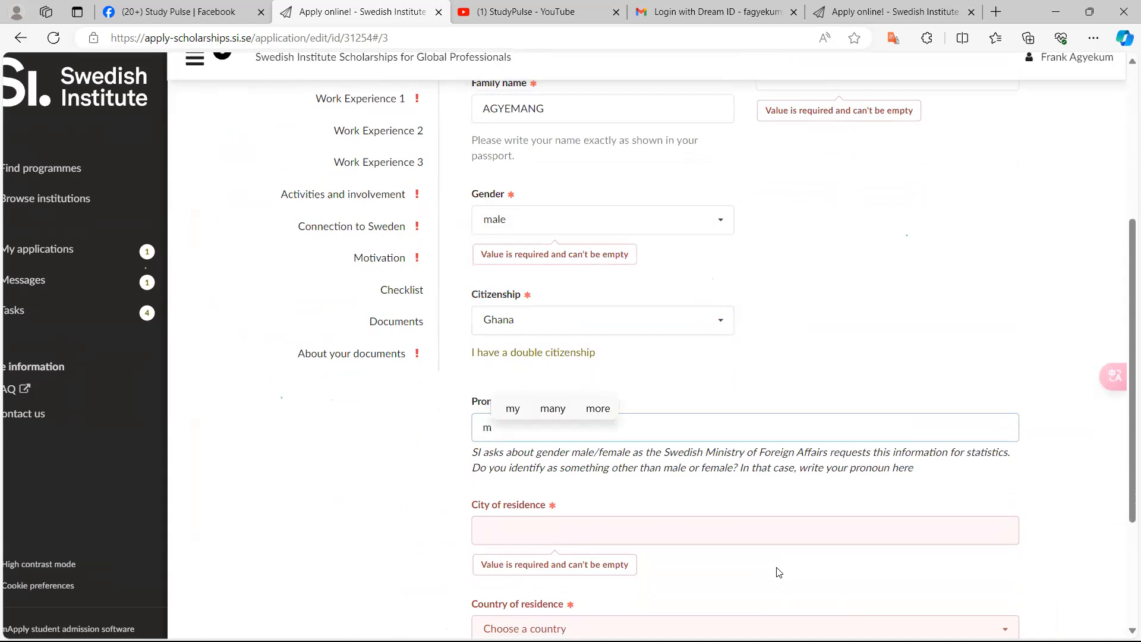
text(.)
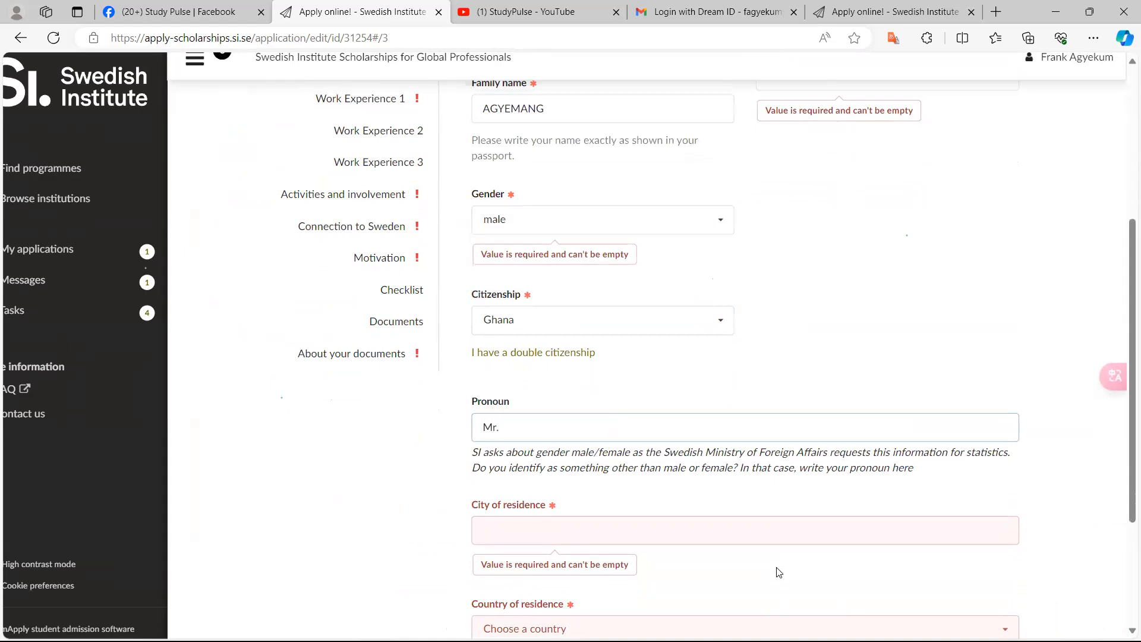
scroll(779, 573, up, 3)
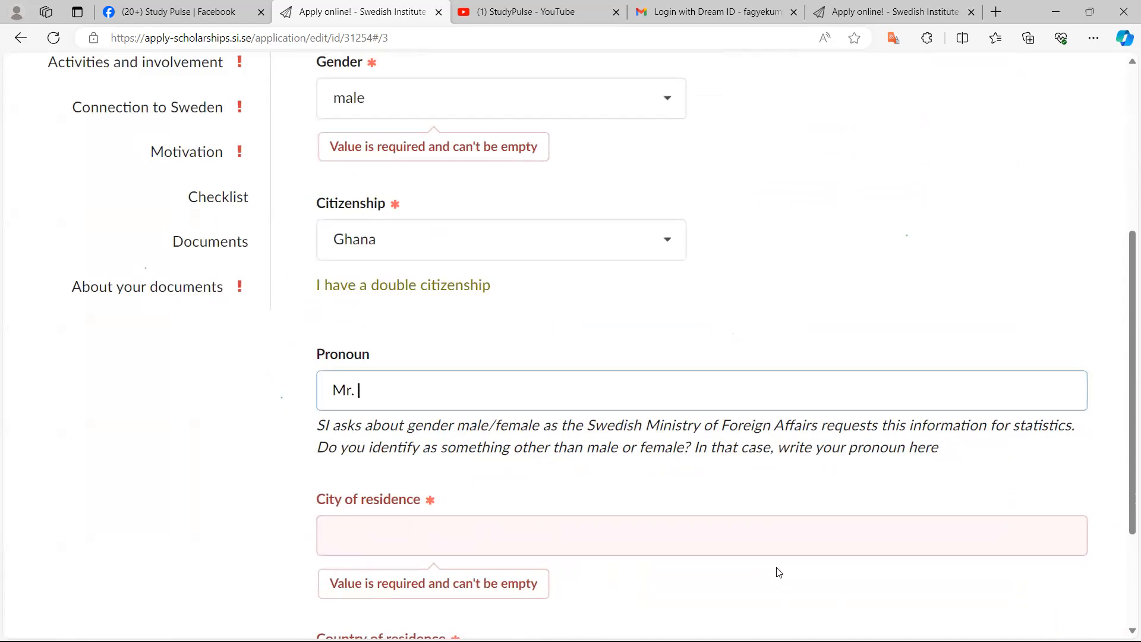
key(BackSpace)
key(BackSpace)
key(BackSpace)
key(BackSpace)
text(He)
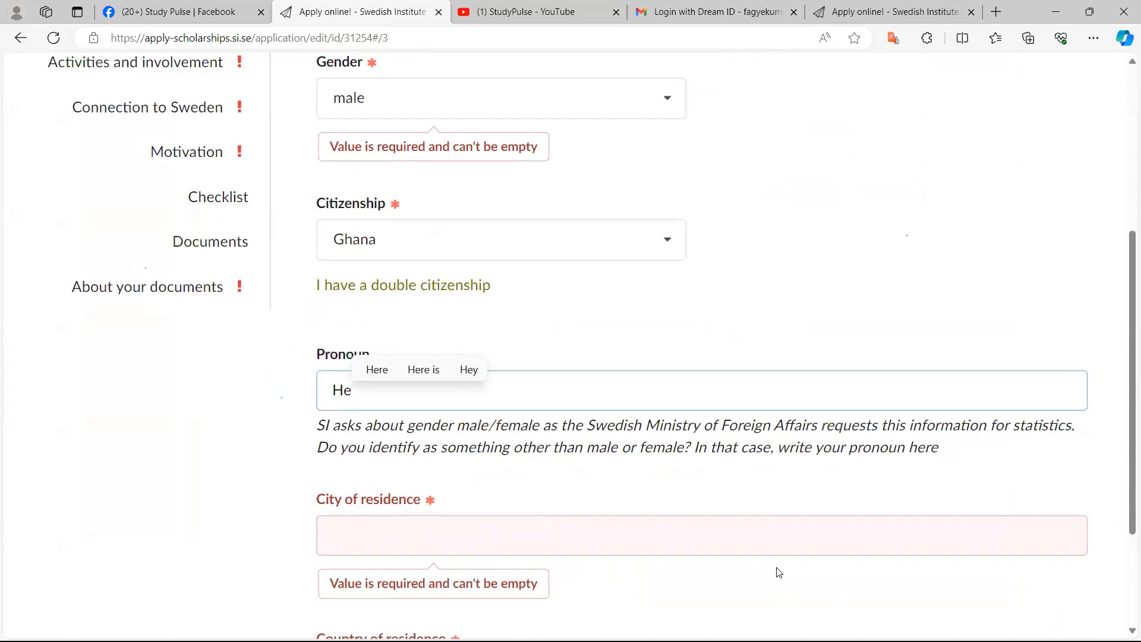
Enter Enugu as the city of residence
scroll(779, 572, down, 1)
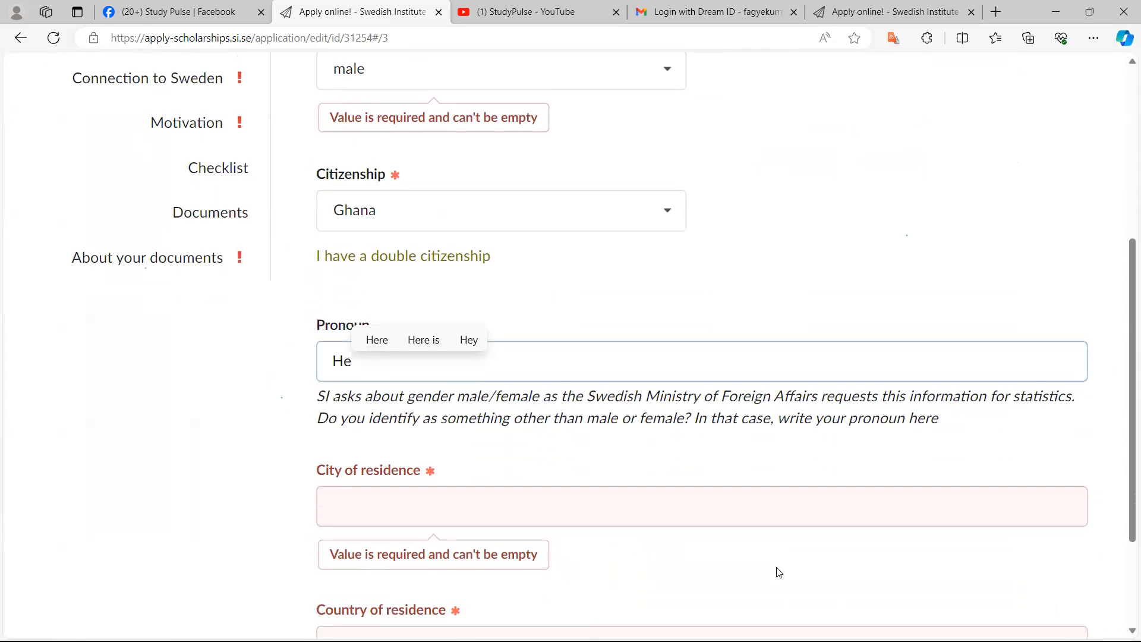
key(Tab)
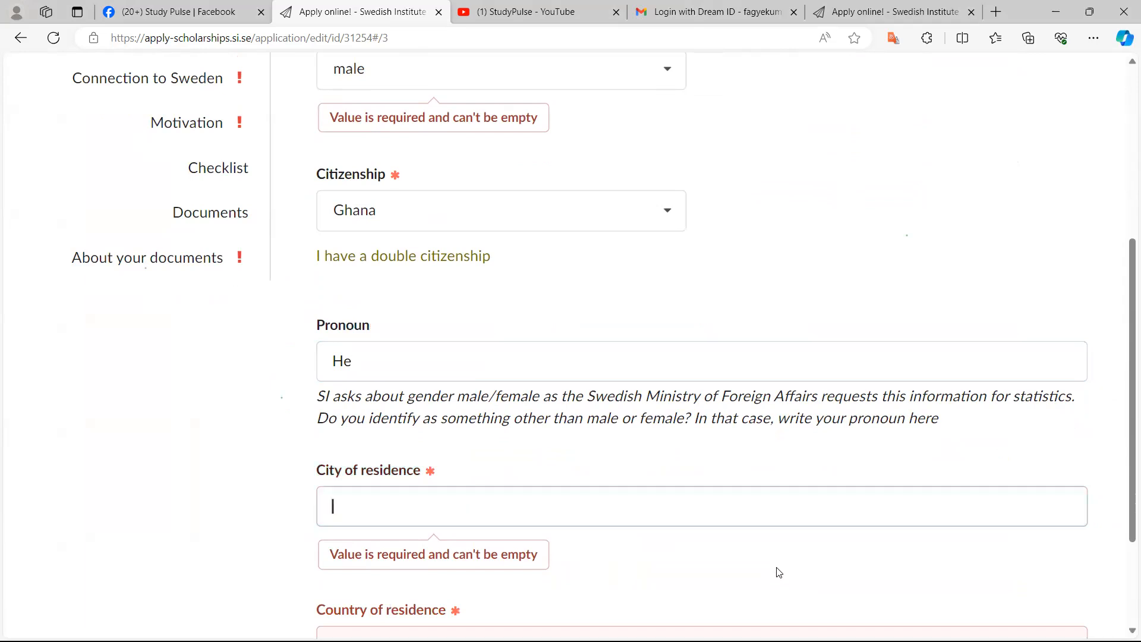
key(Down)
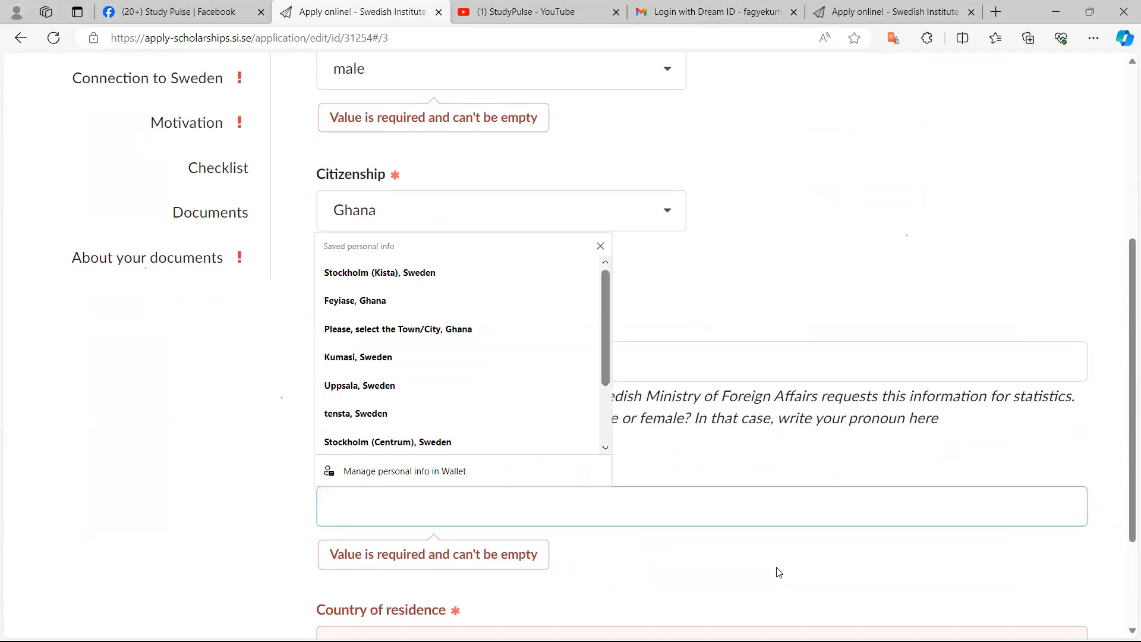
text(Enugu)
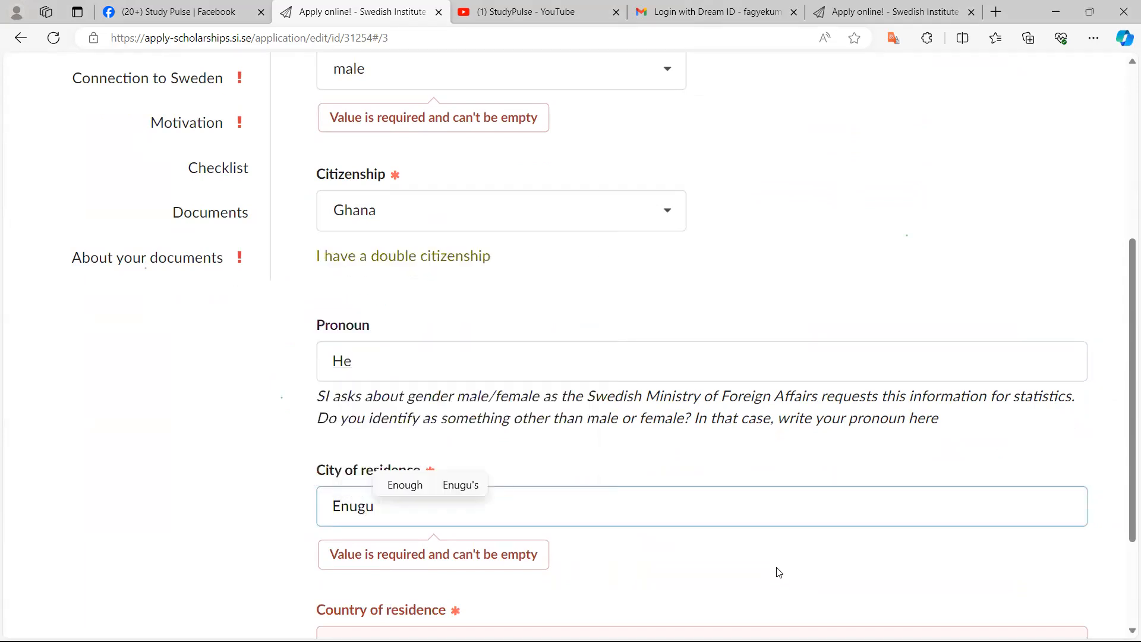
Set the country of residence to Nigeria
scroll(778, 572, down, 2)
click(779, 572)
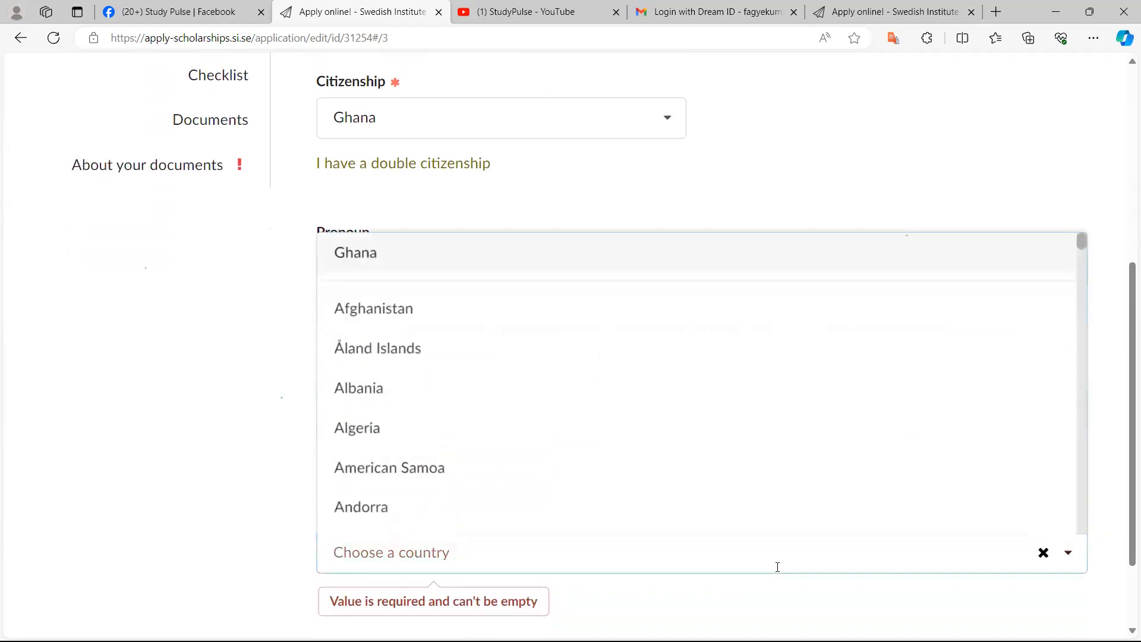
text(Nigeria)
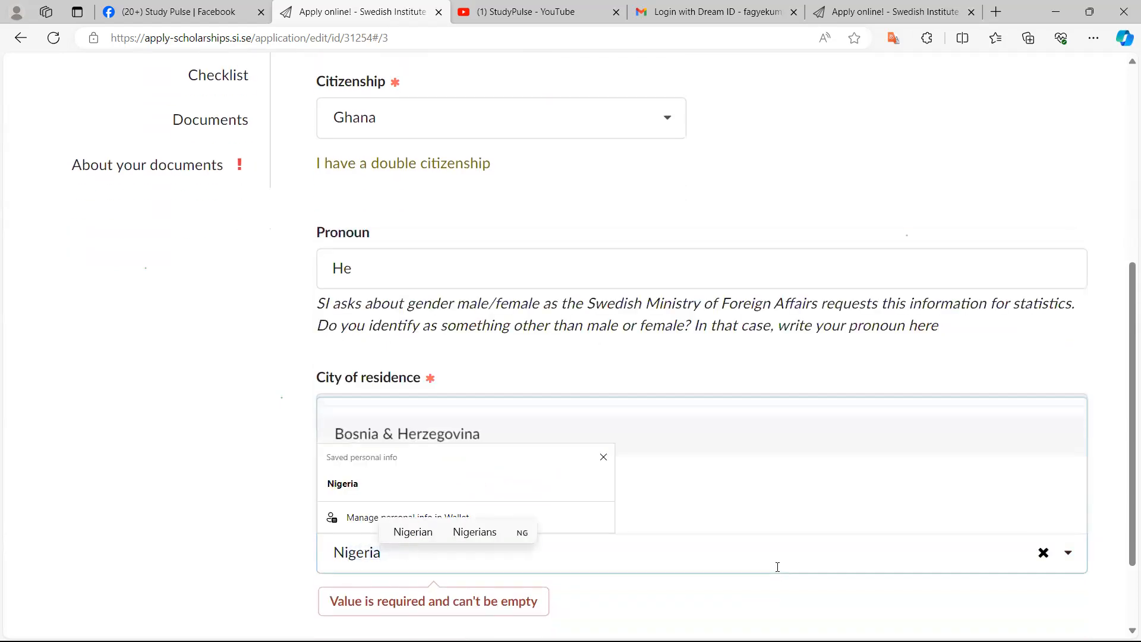
scroll(778, 568, down, 3)
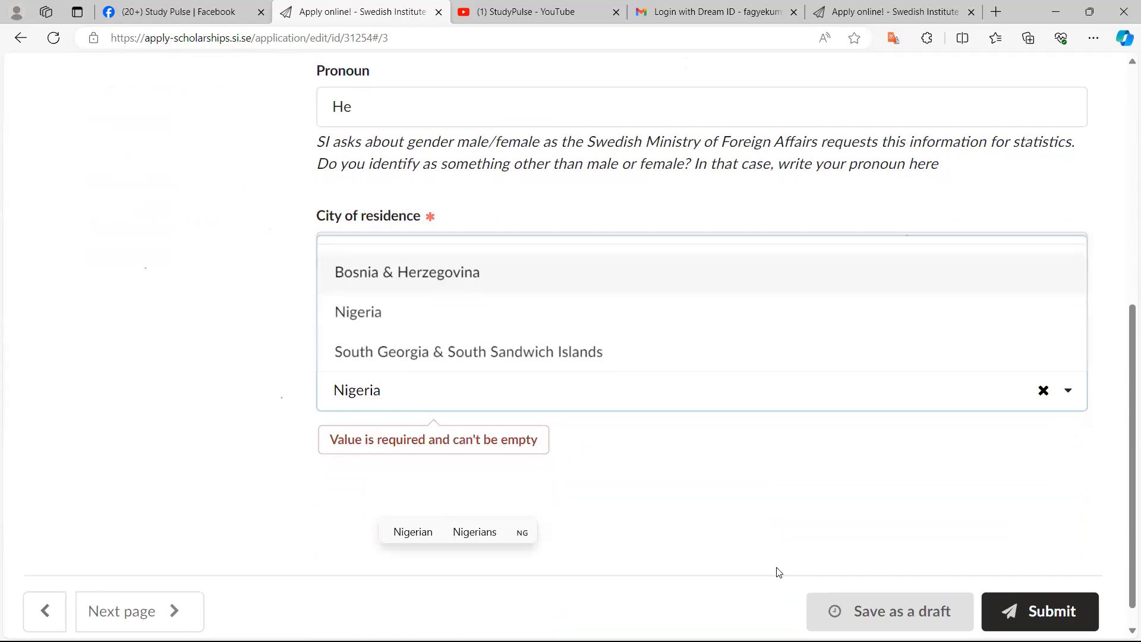
click(778, 573)
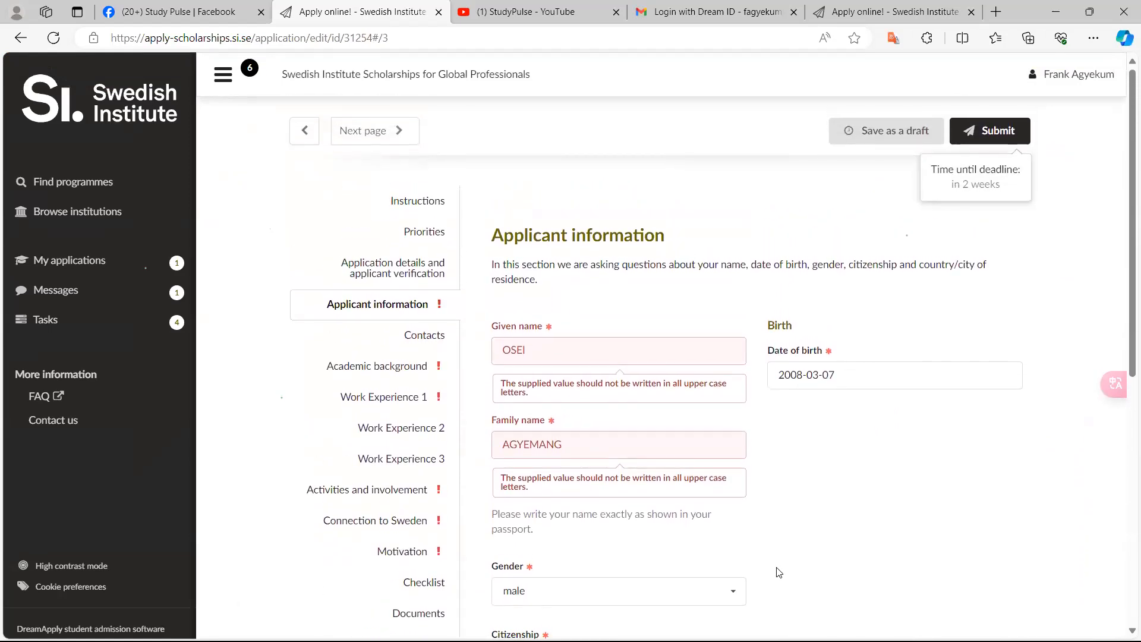
Retype the given name in normal capitalisation instead of all upper case letters
scroll(779, 572, up, 5)
key(BackSpace)
key(BackSpace)
key(BackSpace)
key(BackSpace)
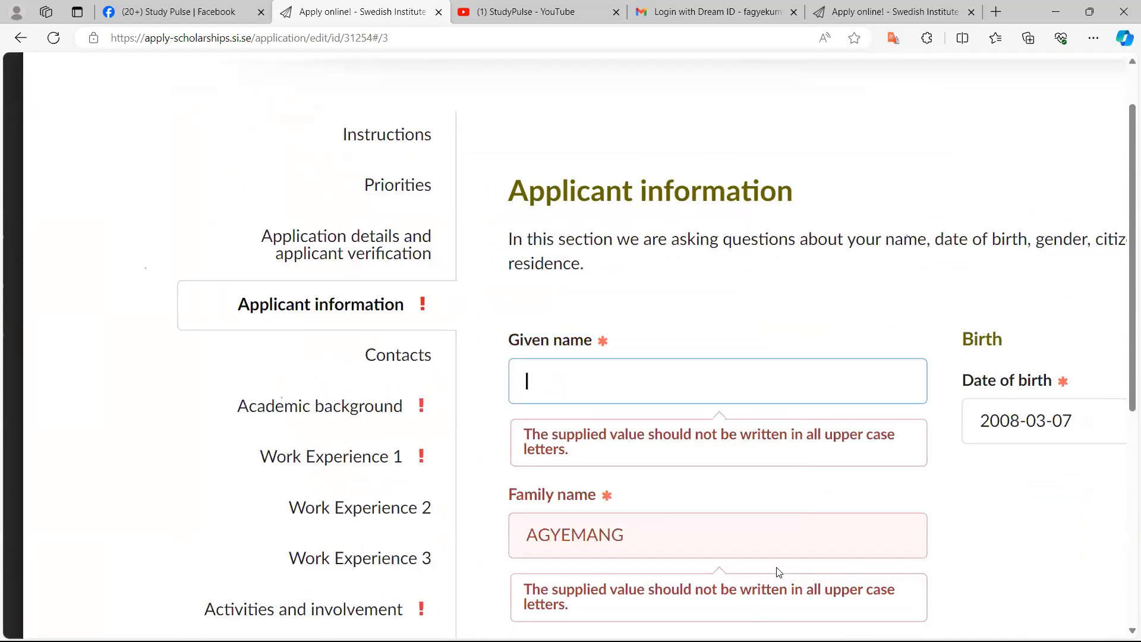
text(Osie)
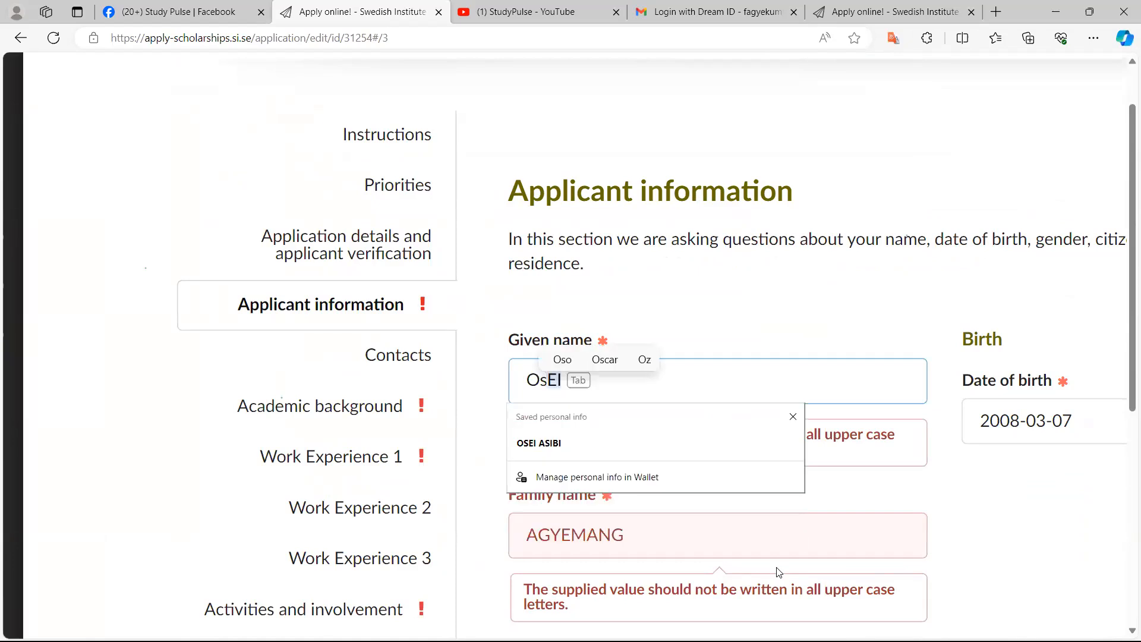
key(BackSpace)
key(BackSpace)
text(eo)
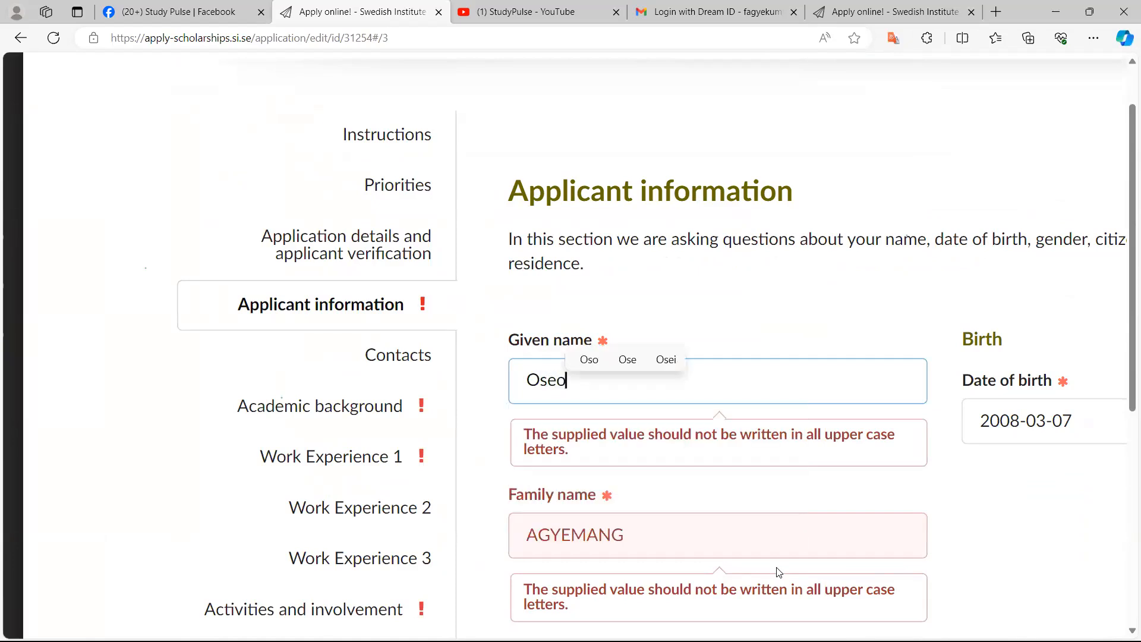
key(BackSpace)
text(i)
Retype the family name in normal capitalisation instead of all upper case letters
scroll(779, 572, down, 1)
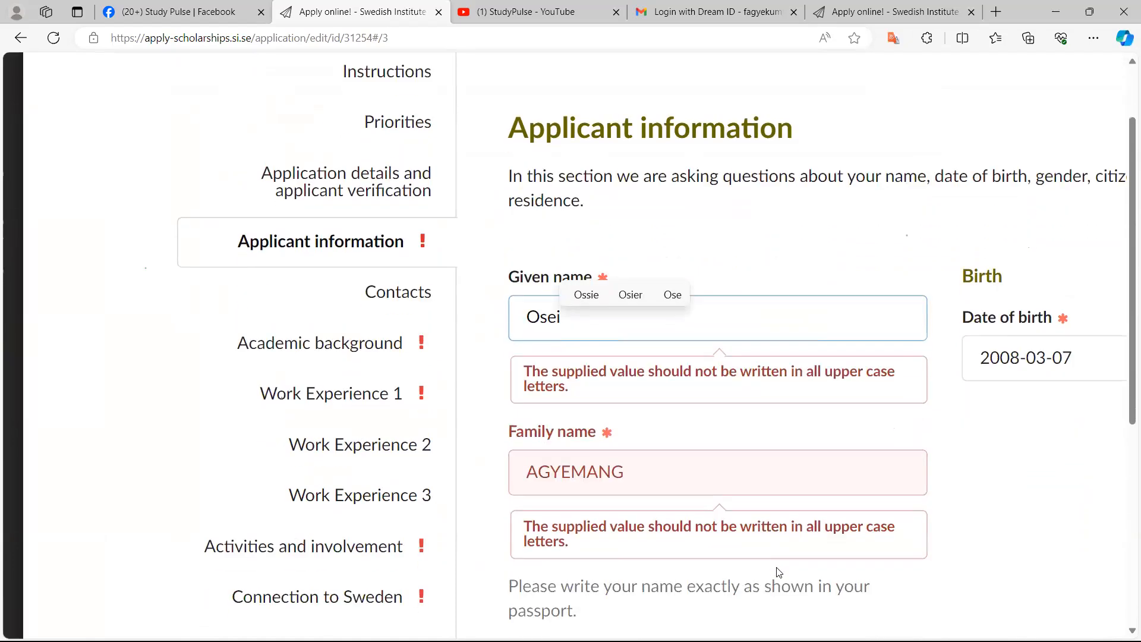
key(Tab)
key(BackSpace)
key(BackSpace)
key(BackSpace)
key(BackSpace)
key(BackSpace)
key(BackSpace)
key(BackSpace)
text(G)
key(BackSpace)
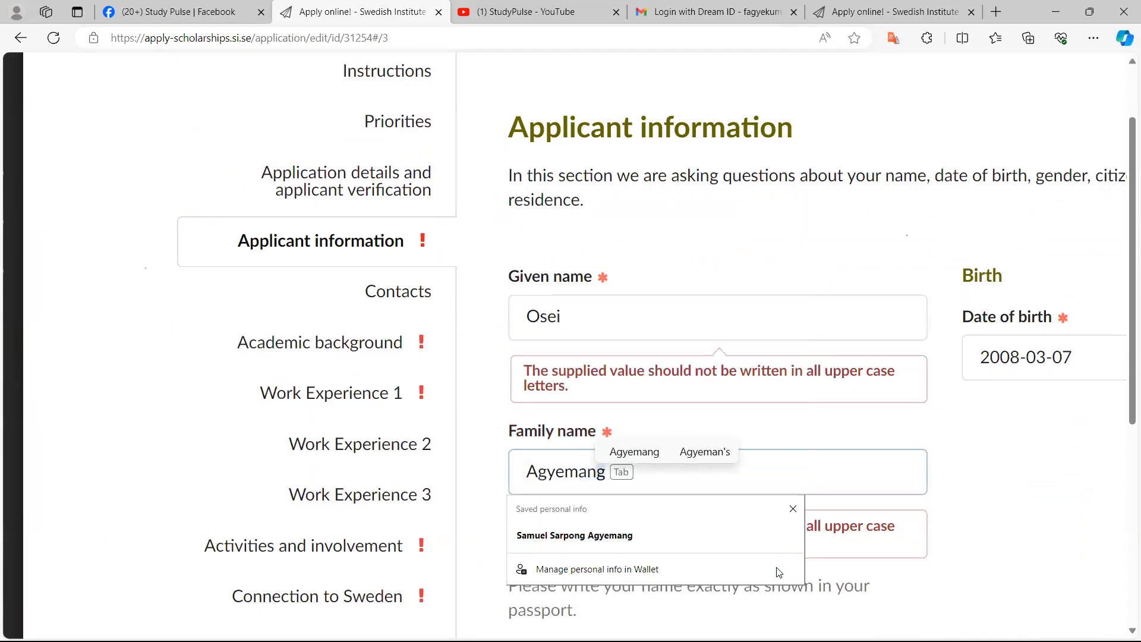
key(Escape)
scroll(779, 572, down, 15)
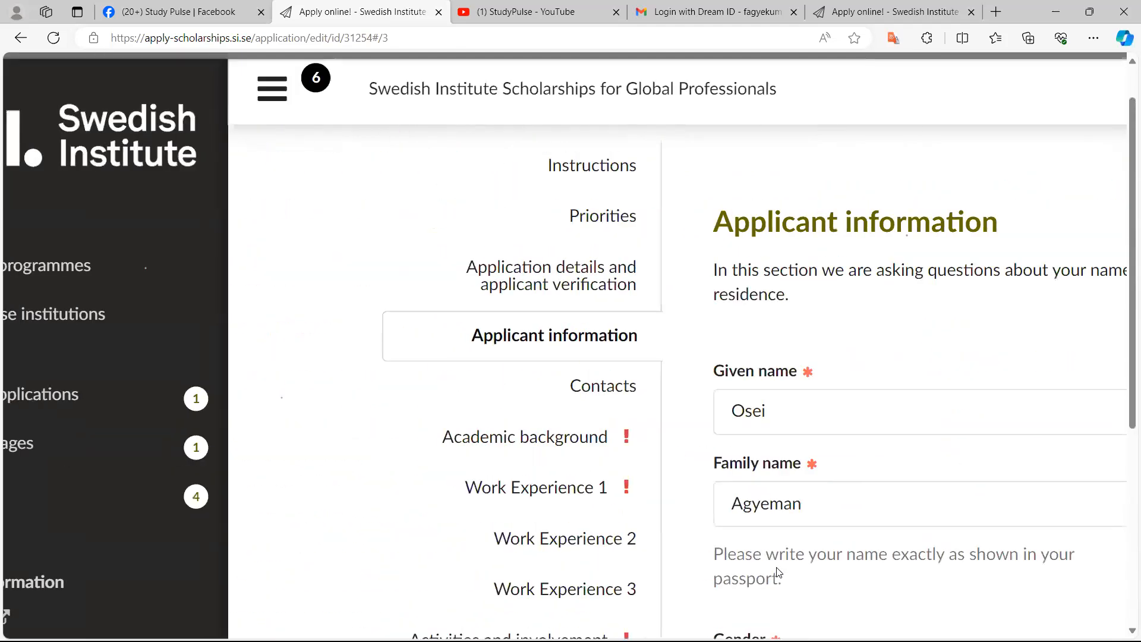
Open the Contacts section of the application and bring up its telephone fields
scroll(778, 572, up, 3)
scroll(779, 573, up, 3)
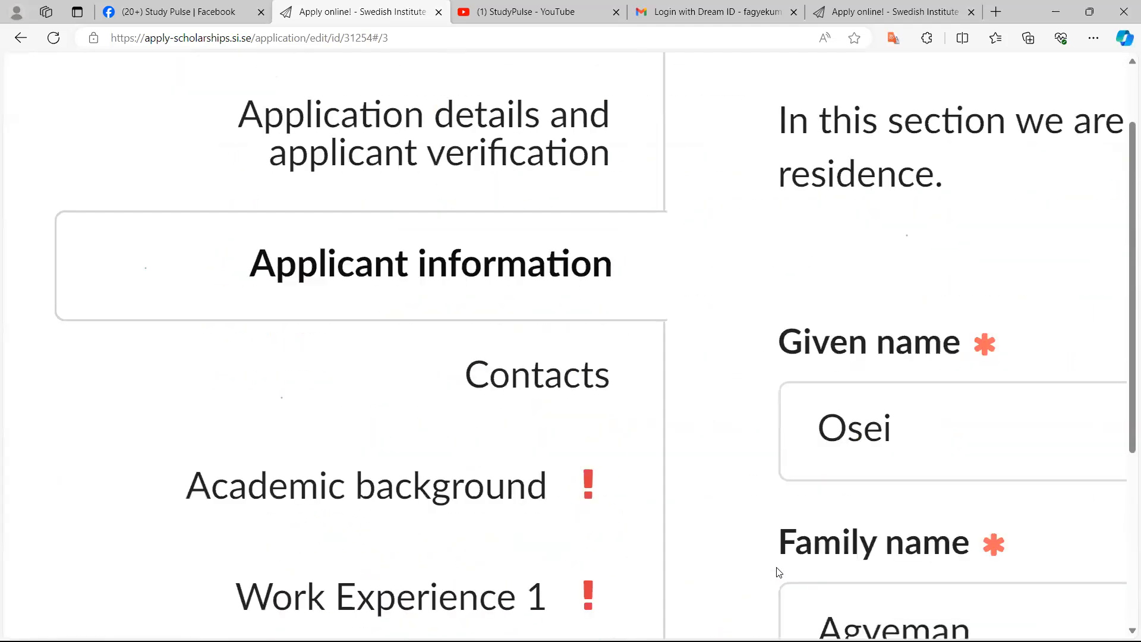
scroll(779, 573, down, 3)
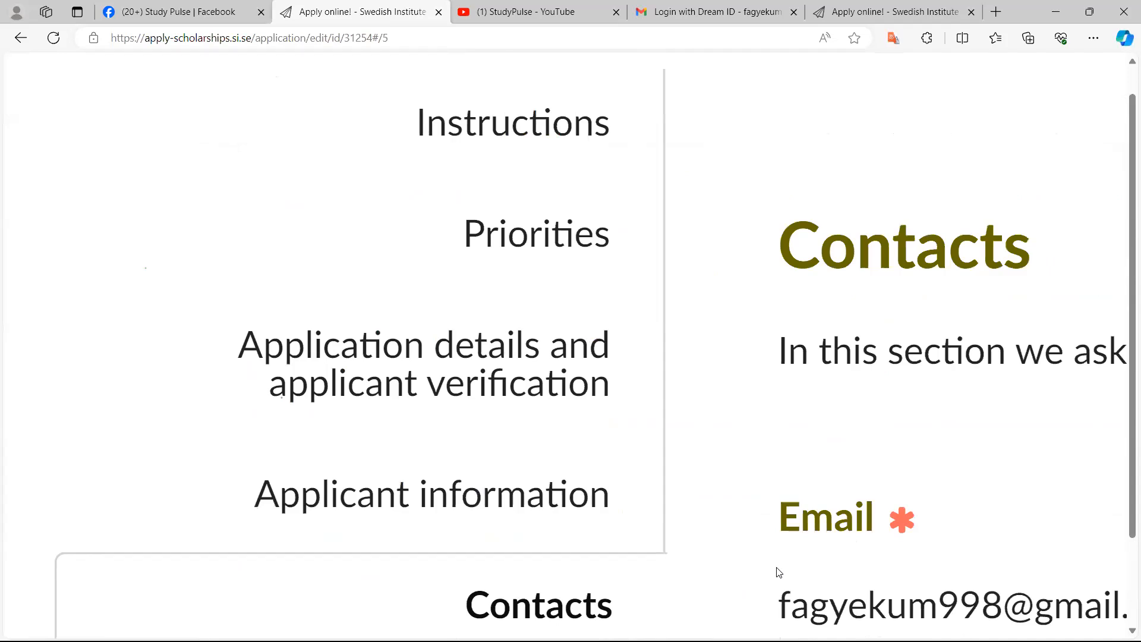
scroll(778, 573, down, 5)
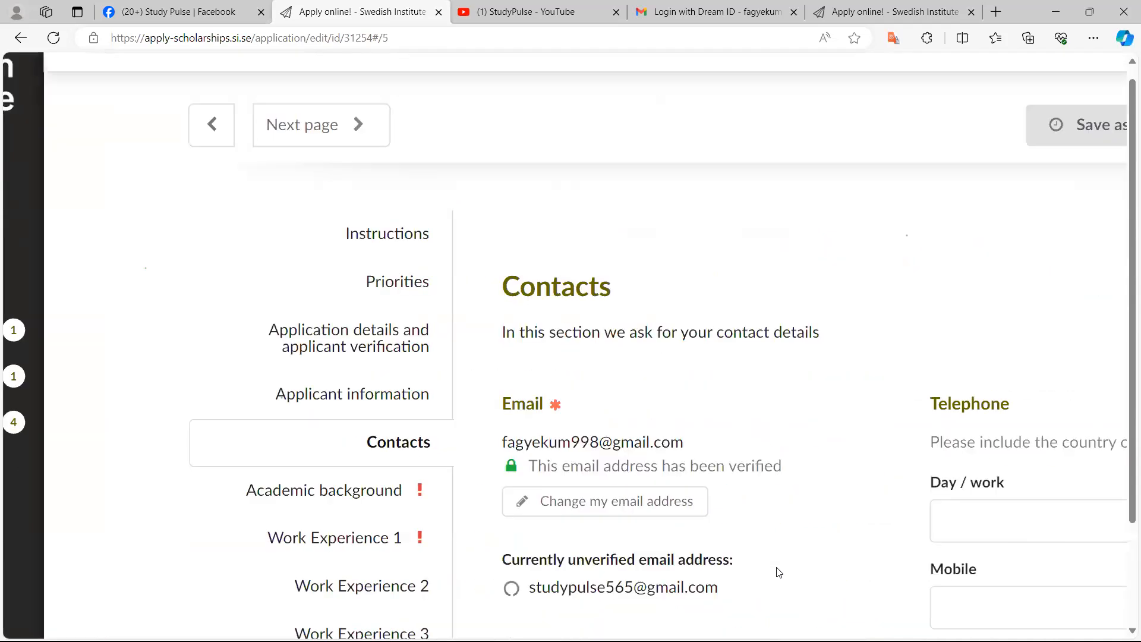
scroll(779, 573, down, 1)
scroll(779, 573, right, 1)
scroll(778, 573, right, 2)
scroll(779, 573, up, 3)
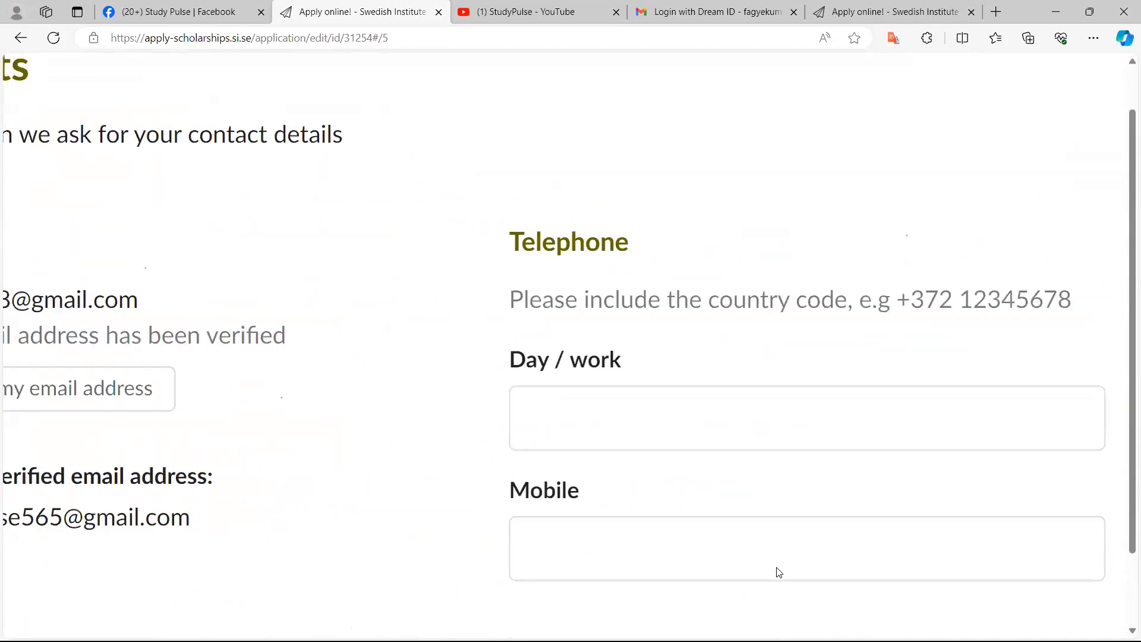
key(Tab)
scroll(779, 573, down, 3)
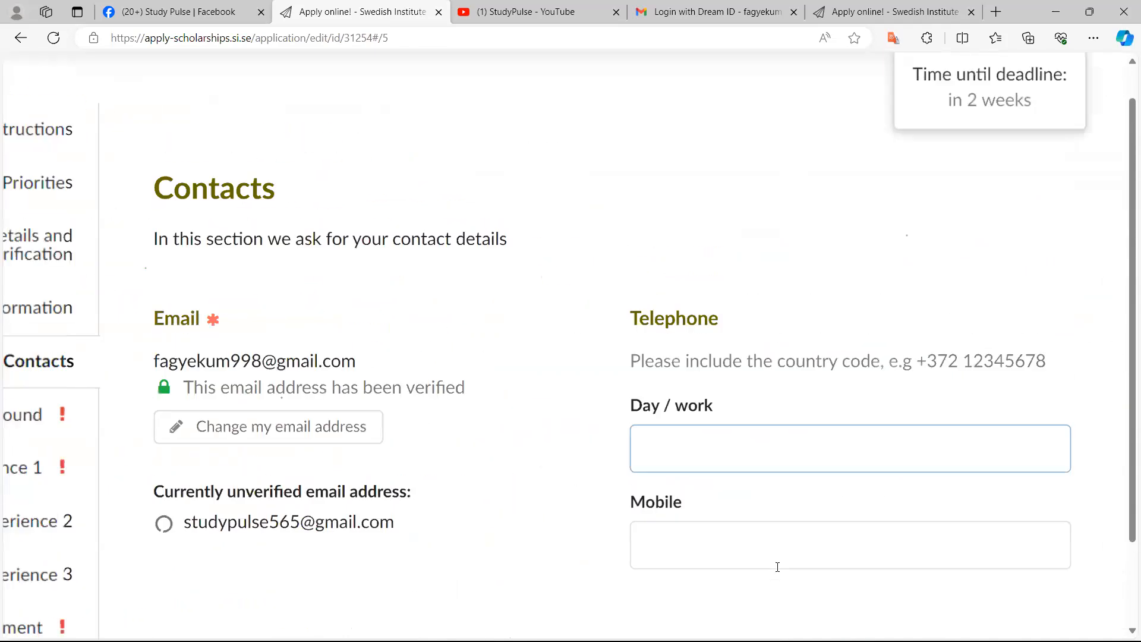
scroll(778, 567, down, 1)
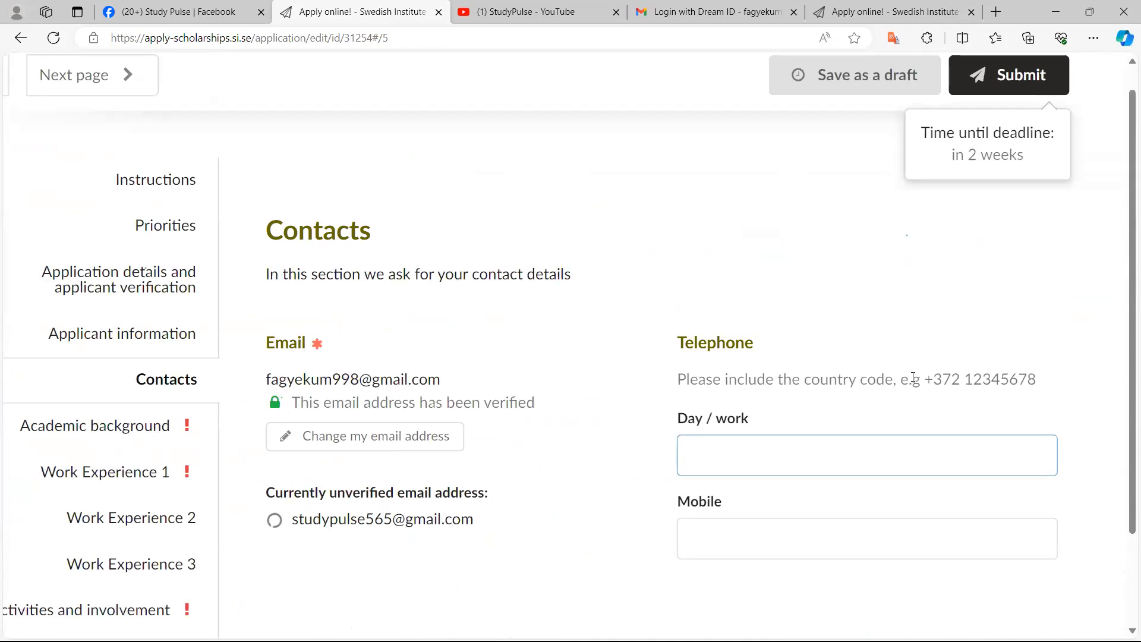
scroll(933, 381, up, 4)
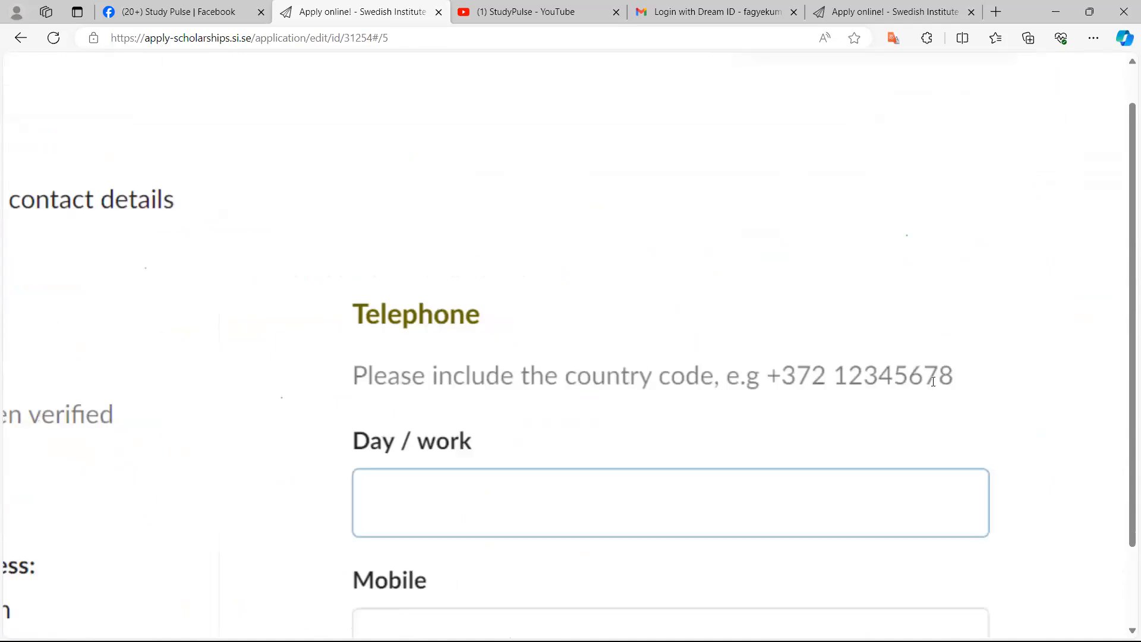
Enter the applicant's day/work telephone number with the +234 country code
double_click(751, 375)
drag(750, 375, 894, 400)
click(373, 504)
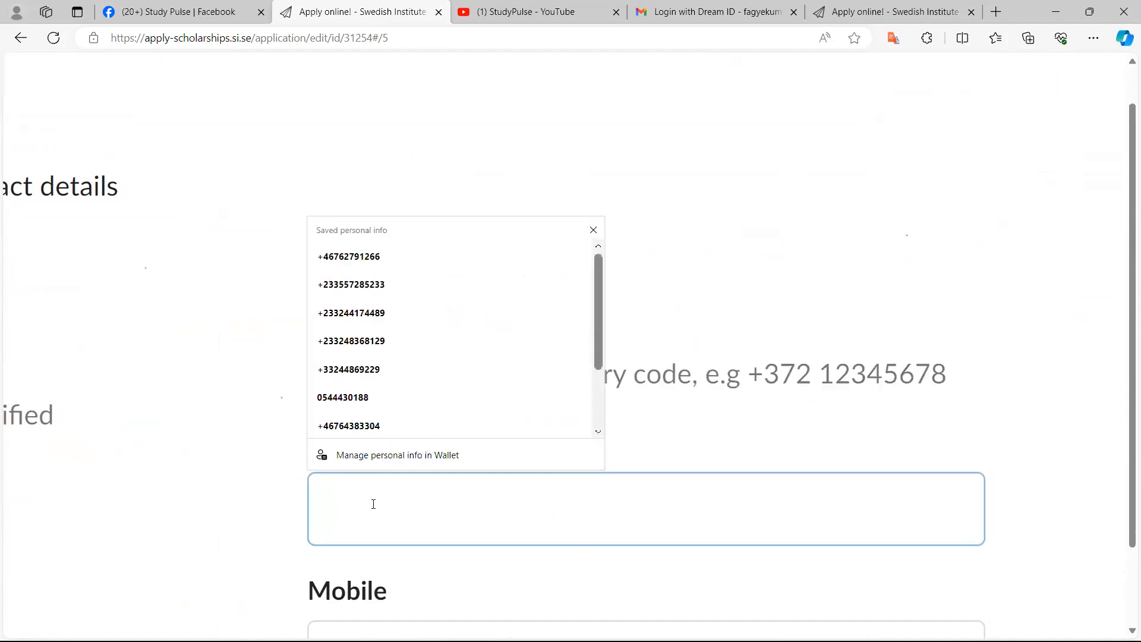
key(Escape)
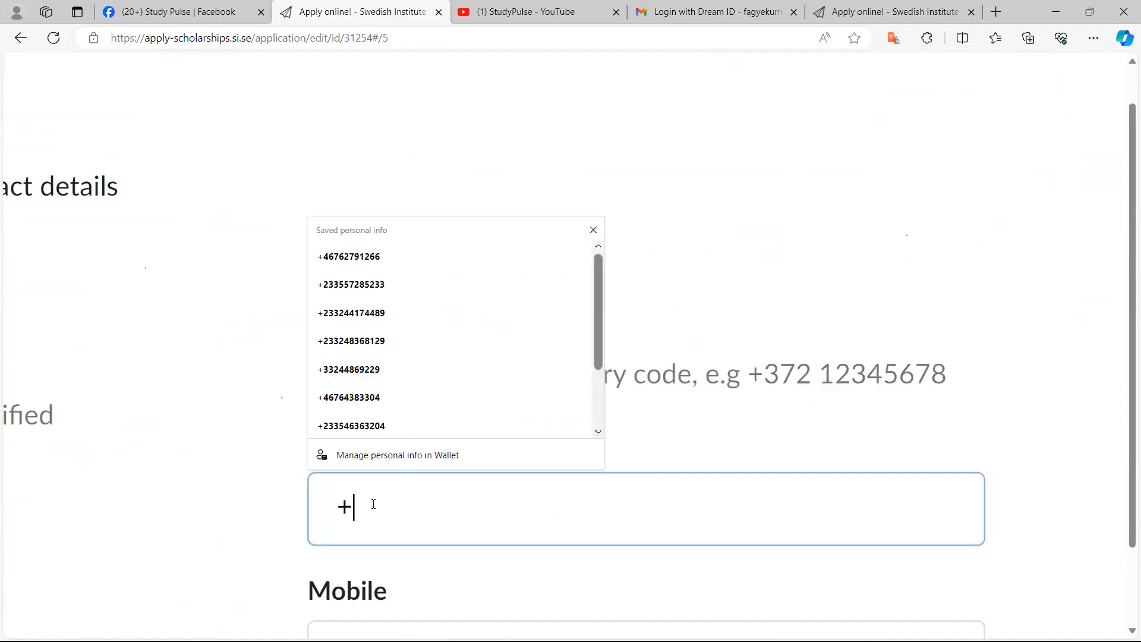
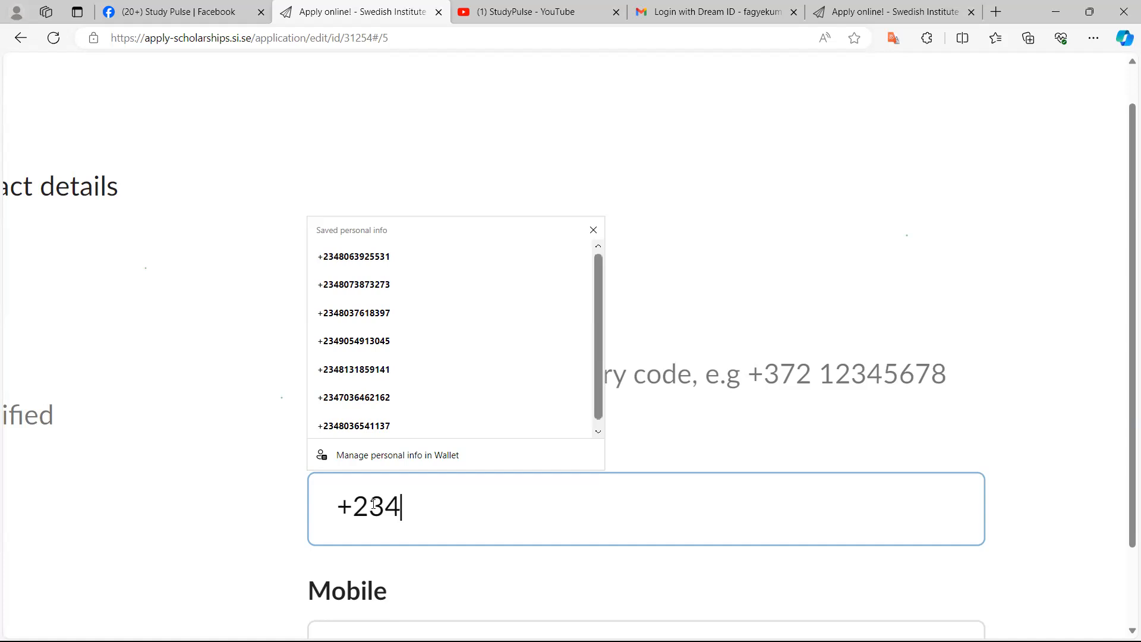
key(Escape)
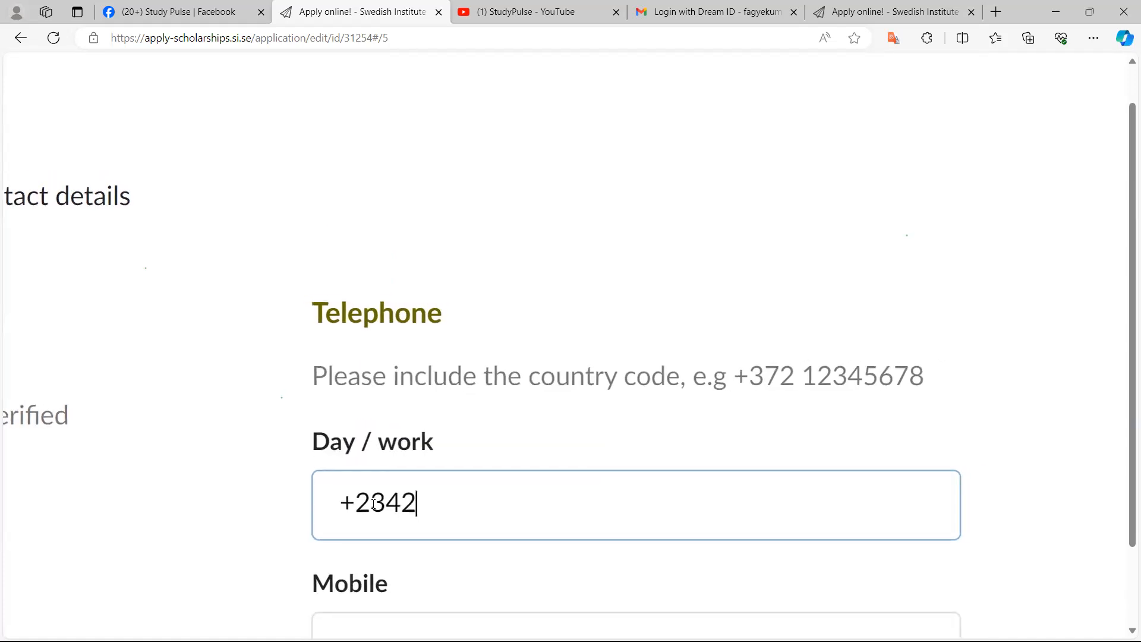
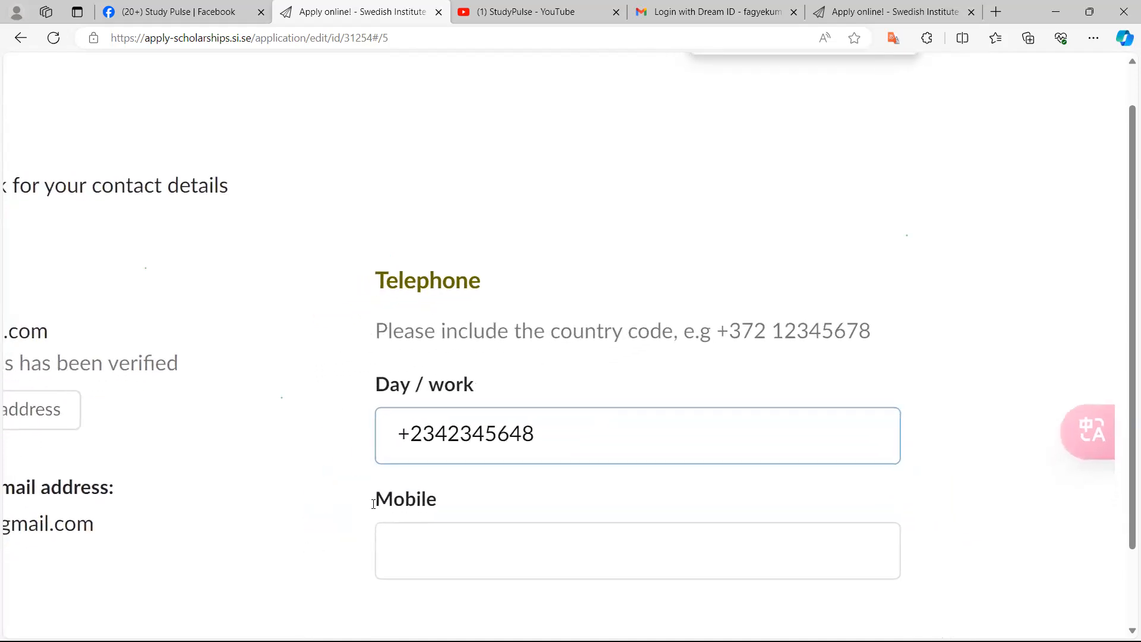
Copy the day/work telephone number into the mobile field
scroll(373, 504, down, 1)
click(375, 504)
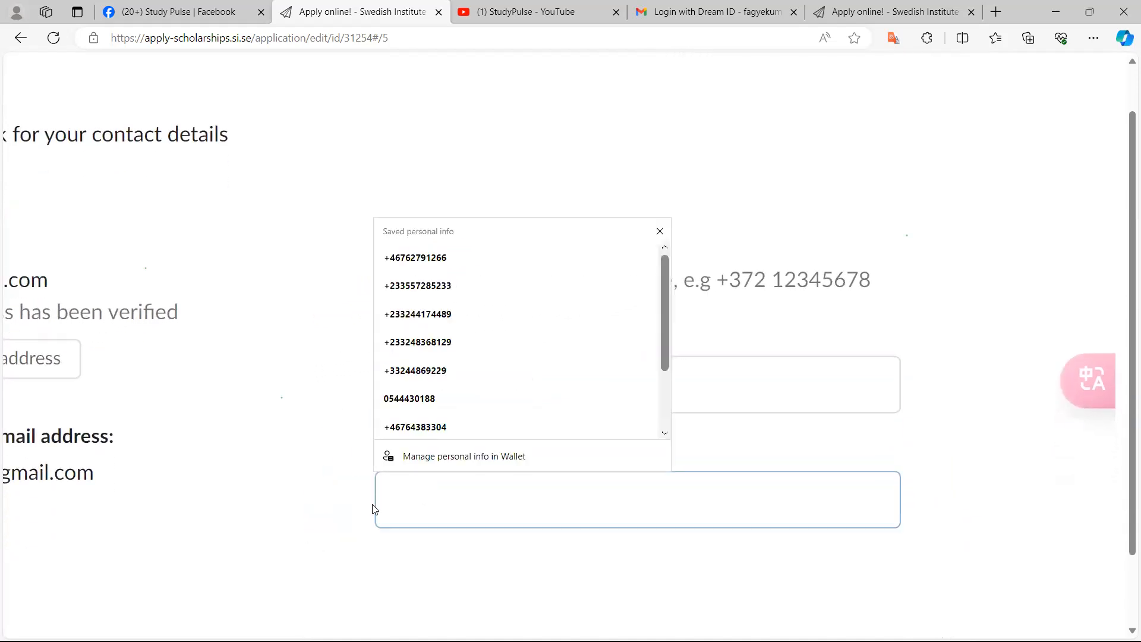
click(773, 402)
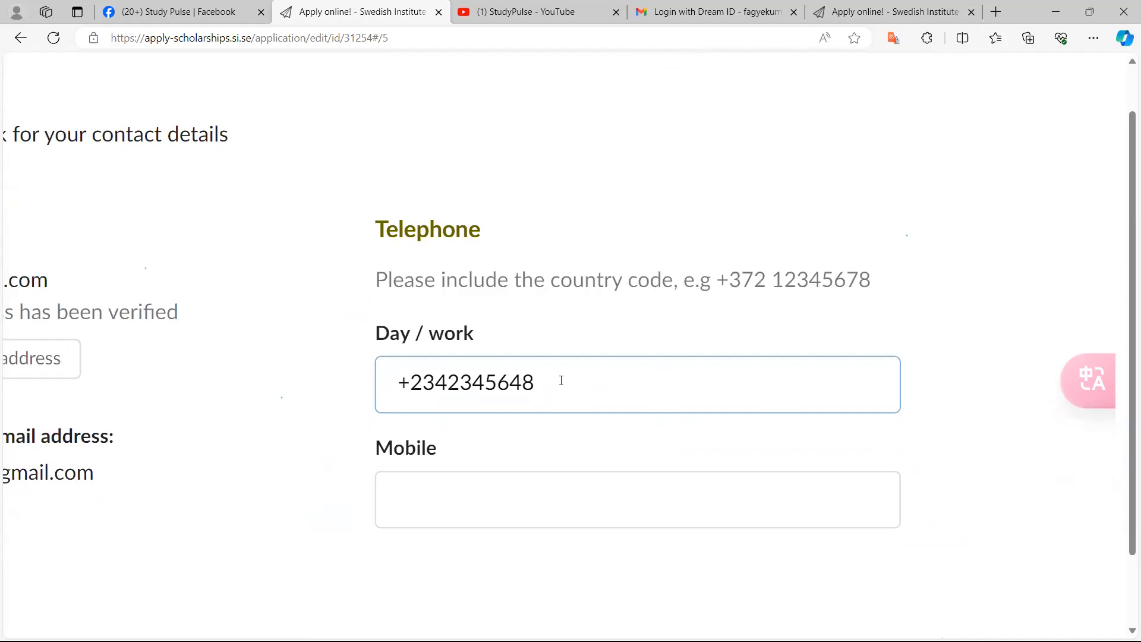
drag(535, 383, 395, 381)
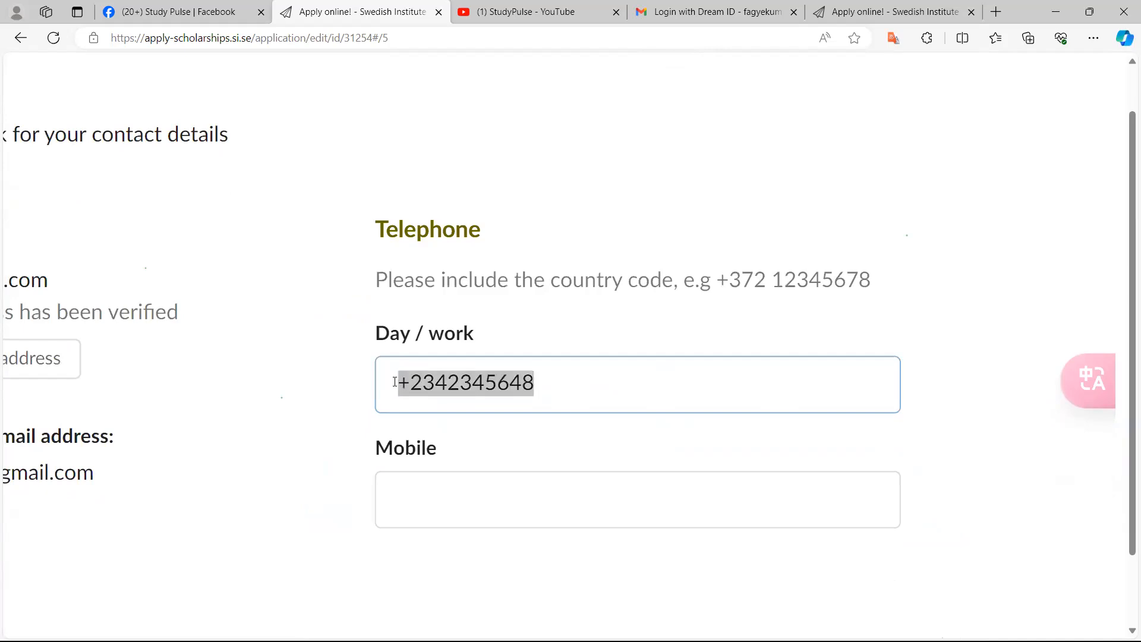
key(ctrl+c)
key(Tab)
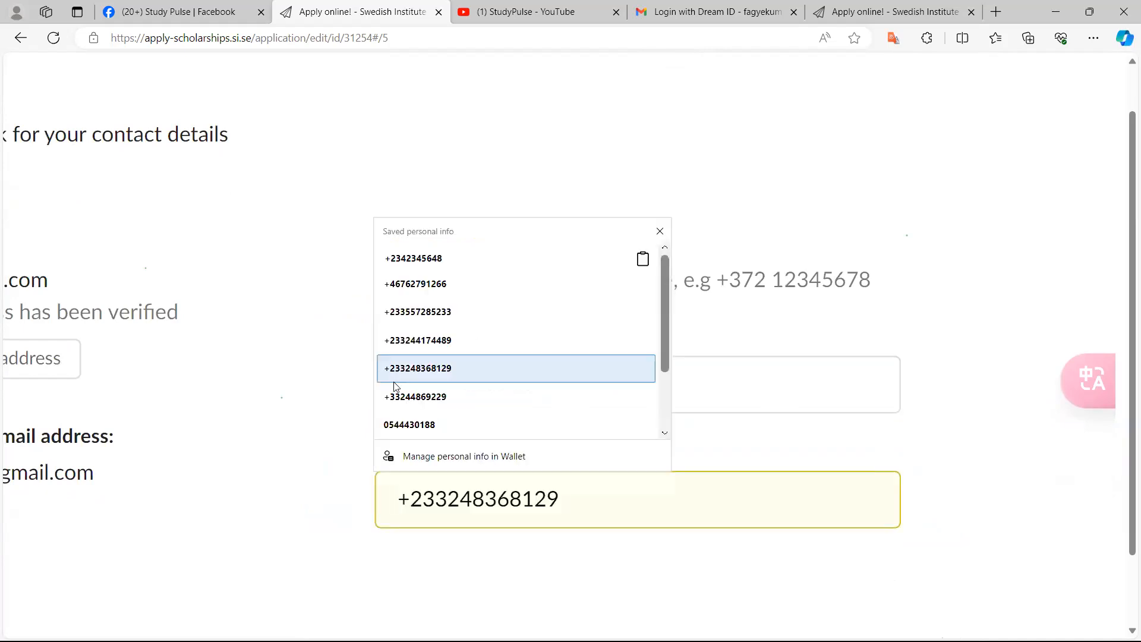
key(ctrl+v)
Open the Academic background section of the application
scroll(395, 382, down, 3)
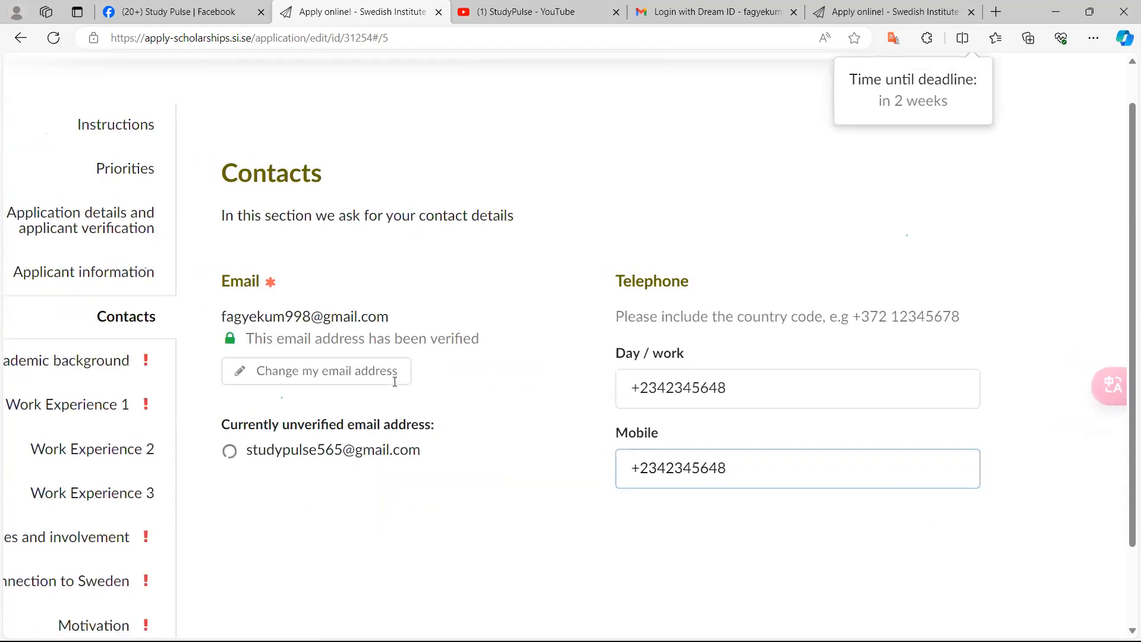
scroll(396, 388, down, 1)
scroll(395, 387, down, 2)
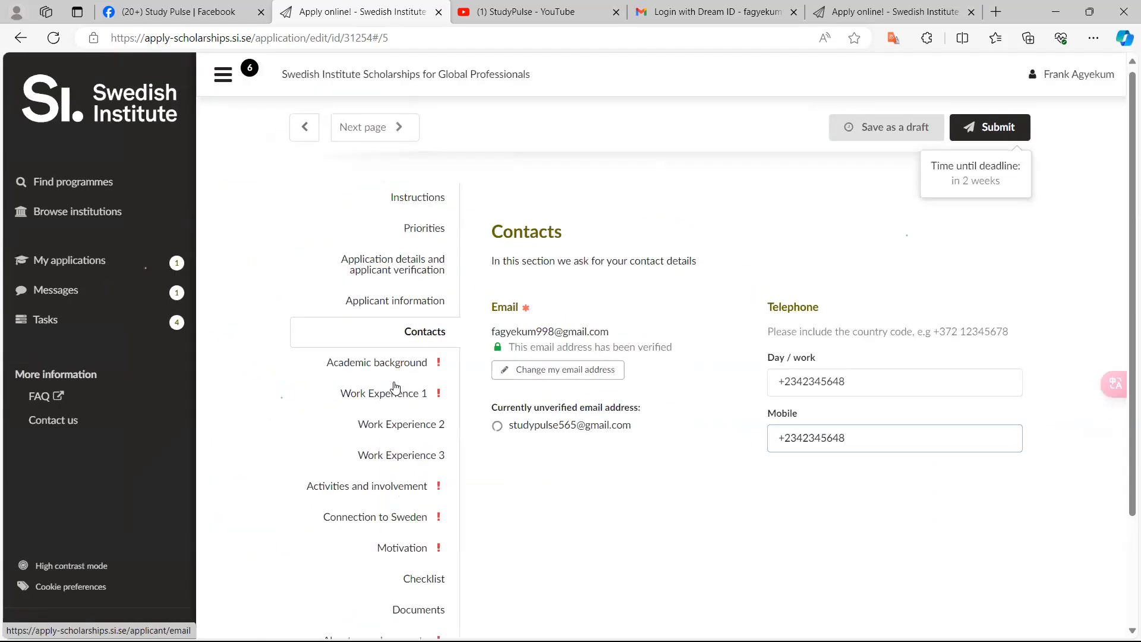
scroll(396, 387, down, 2)
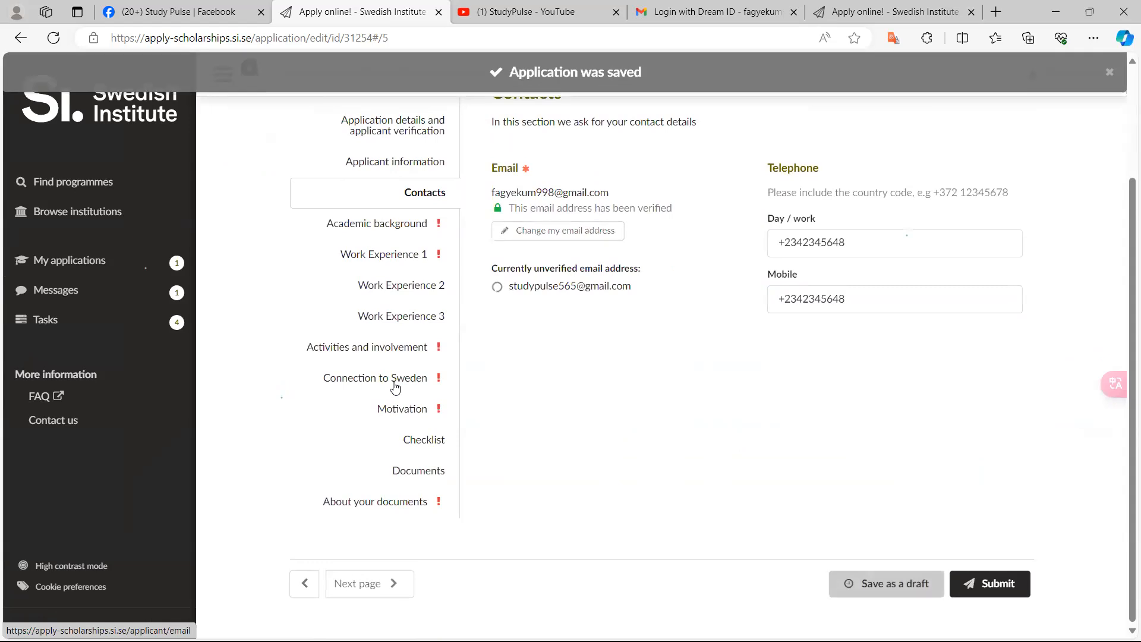
scroll(396, 388, up, 3)
click(395, 383)
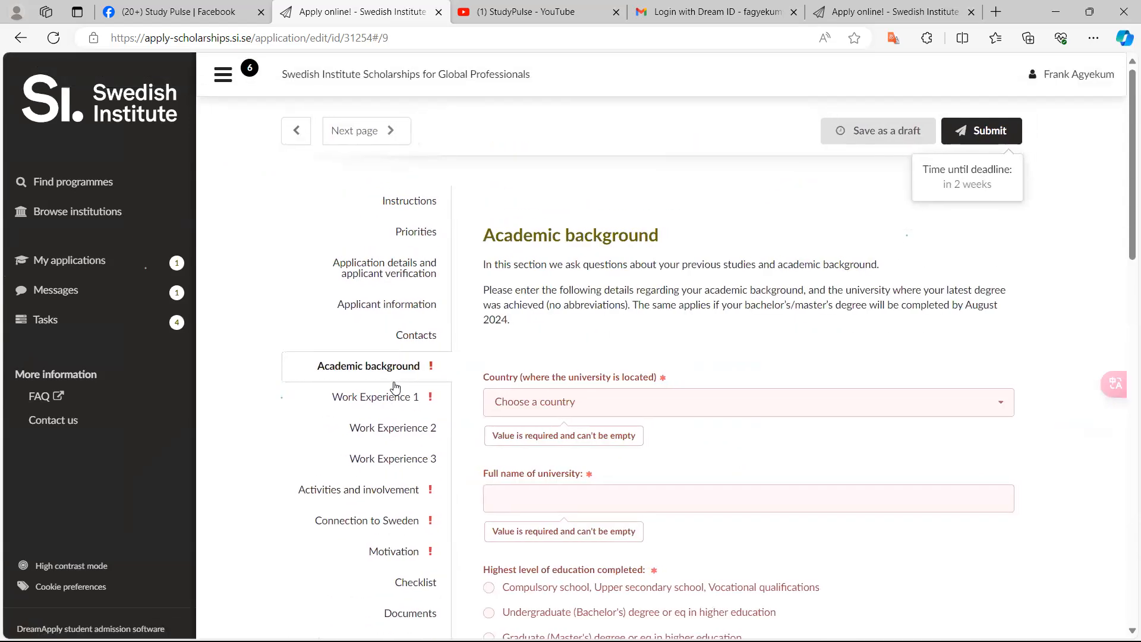
Set the country where the university is located to Ghana
scroll(395, 389, up, 3)
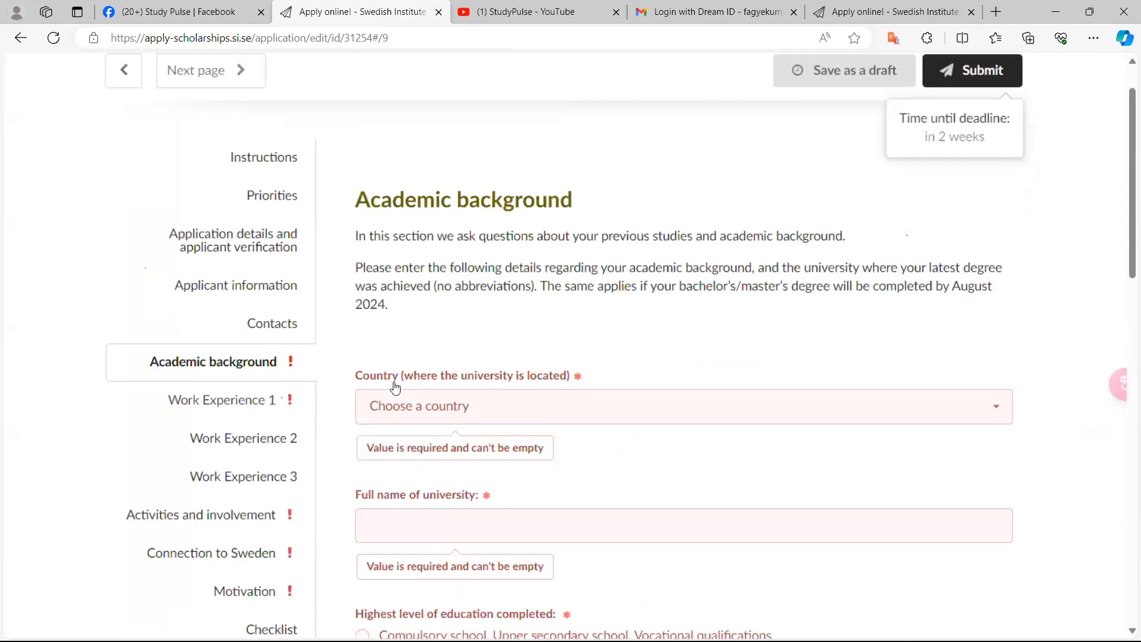
scroll(395, 388, down, 2)
scroll(395, 387, down, 2)
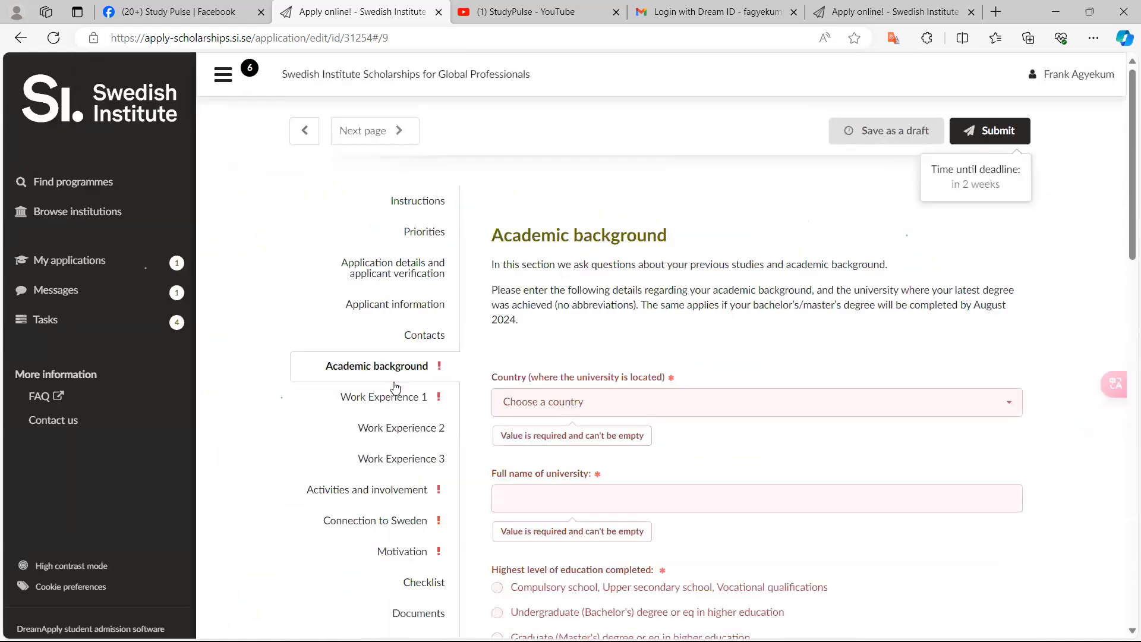
scroll(395, 386, up, 5)
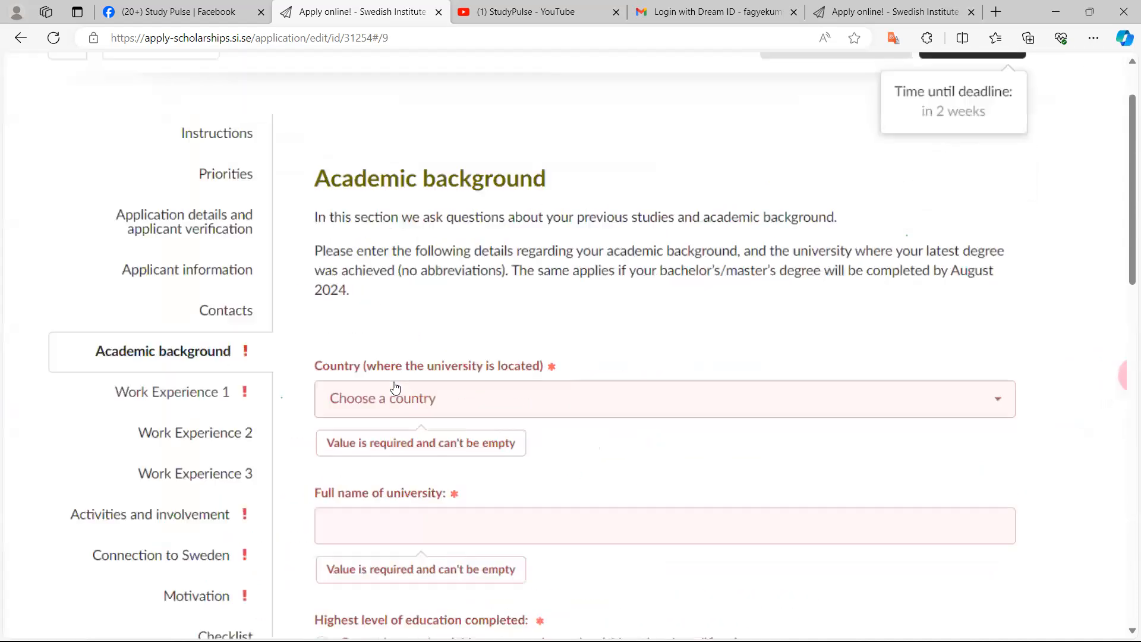
scroll(395, 388, up, 4)
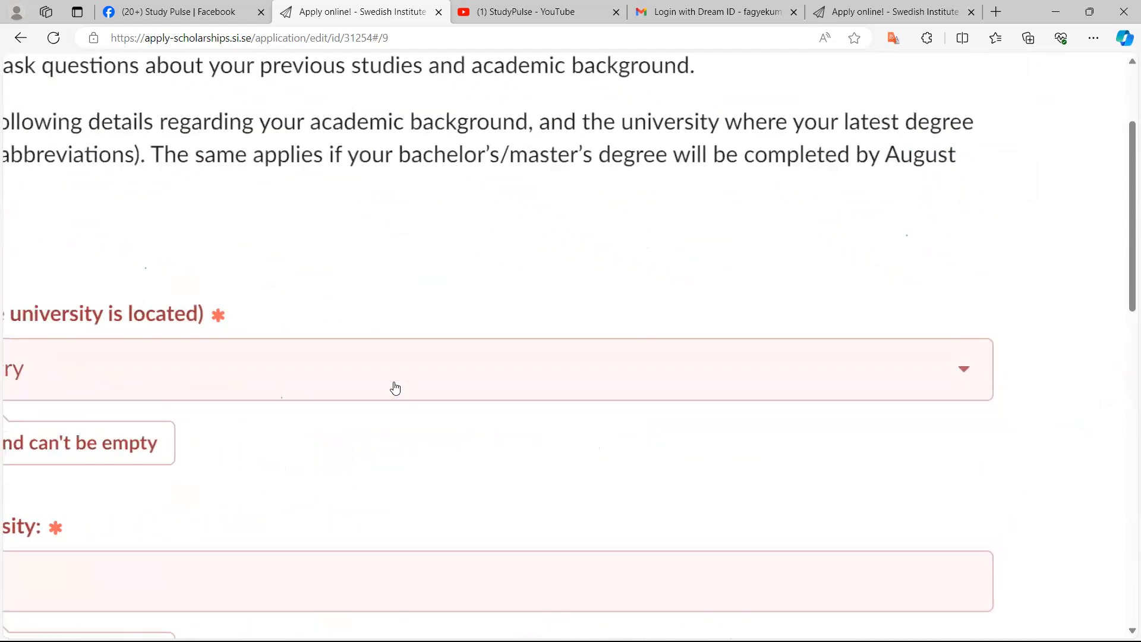
scroll(395, 388, down, 5)
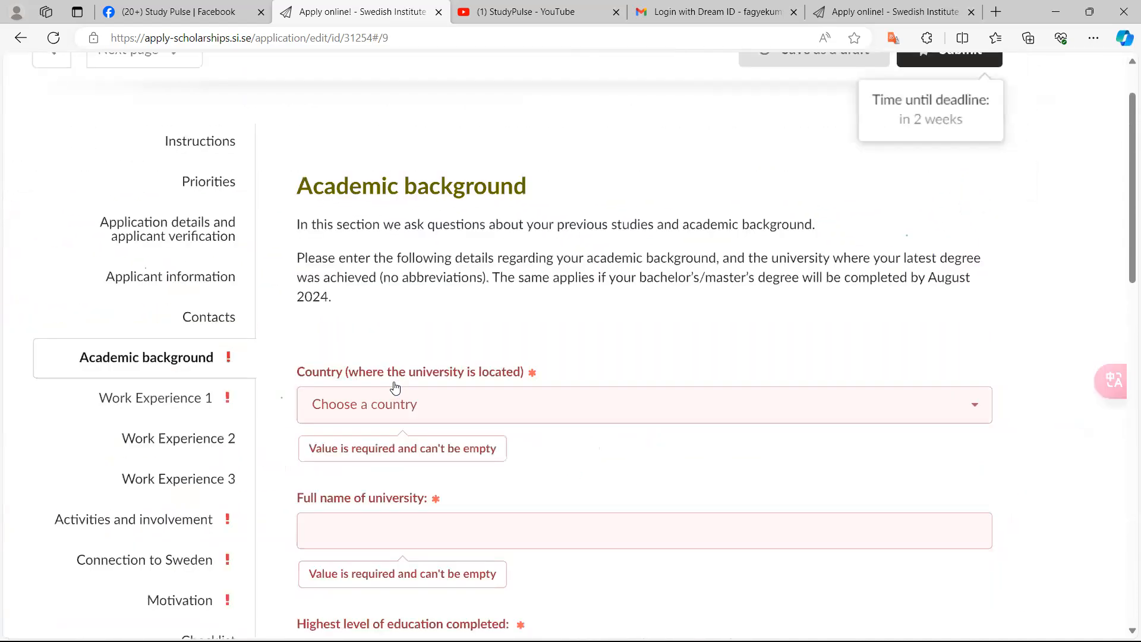
scroll(395, 388, down, 1)
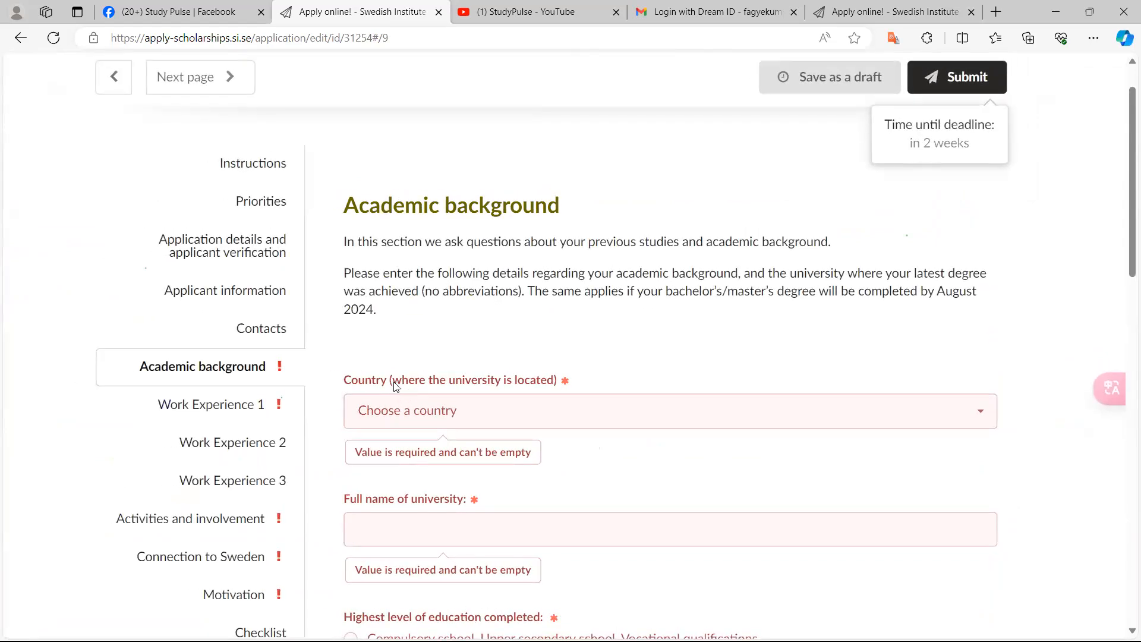
click(396, 386)
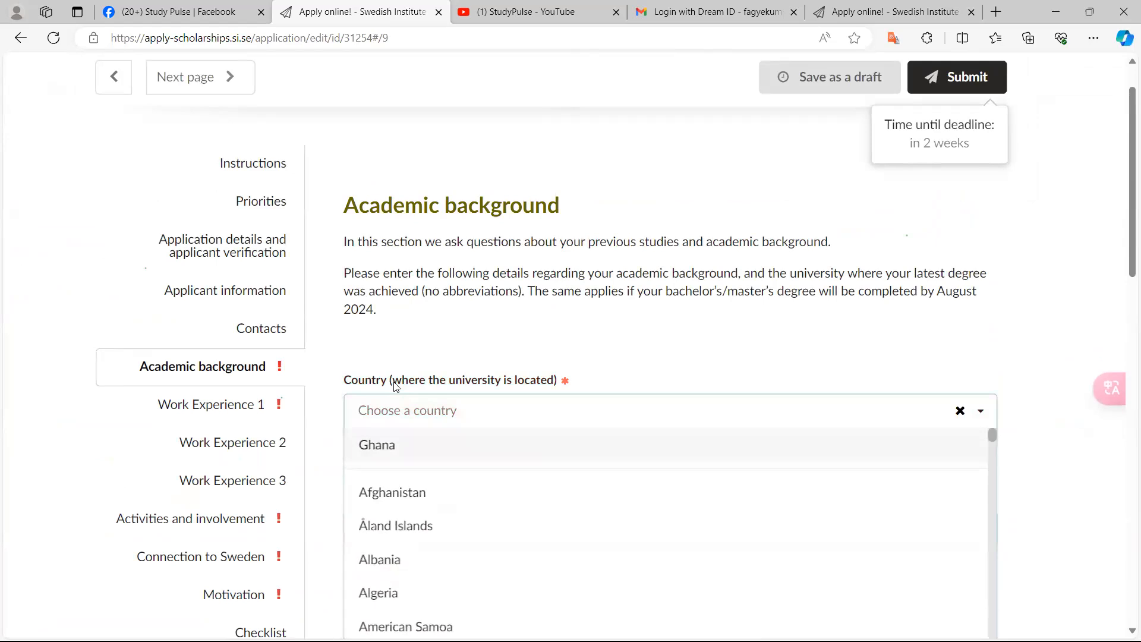
key(Return)
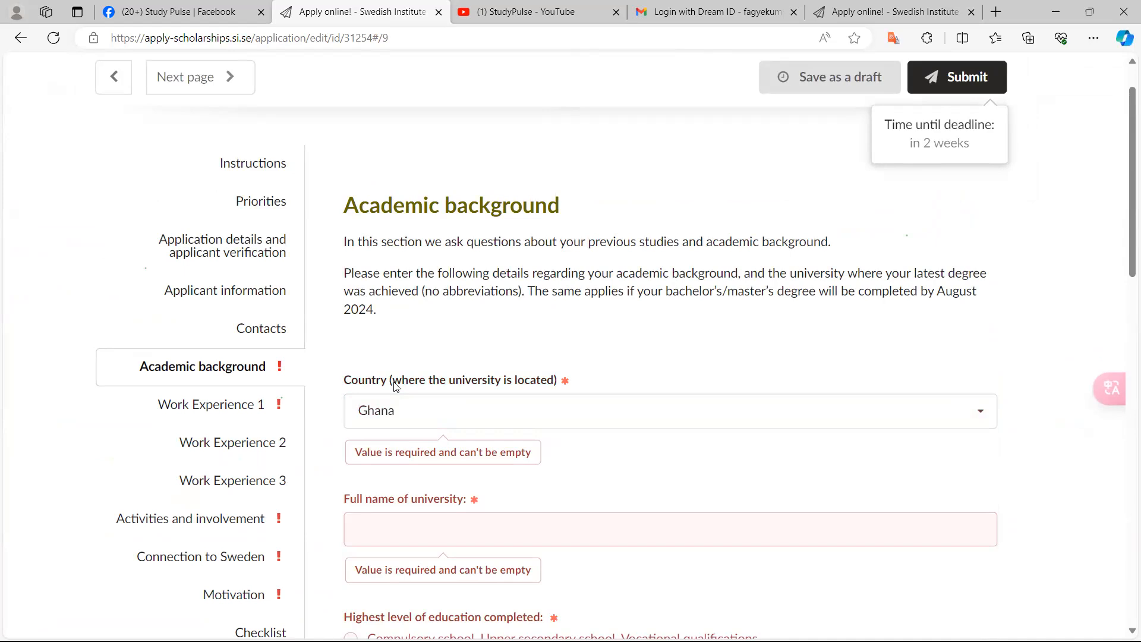
click(395, 387)
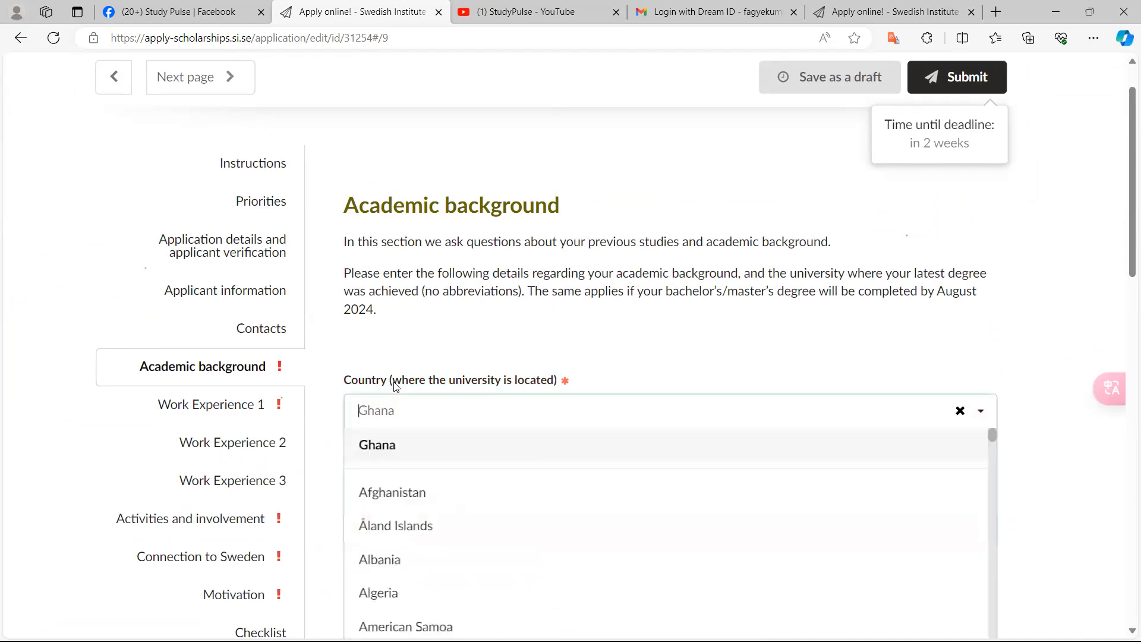
text(p)
key(BackSpace)
text(Pakistan)
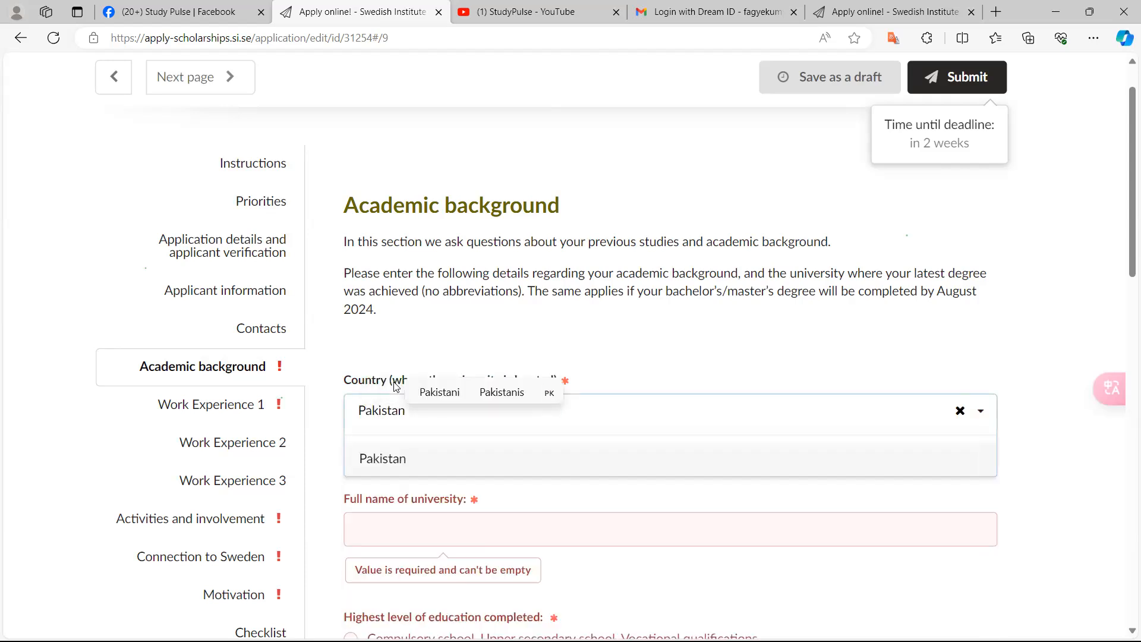
key(BackSpace)
key(BackSpace)
key(BackSpace)
key(BackSpace)
key(BackSpace)
key(BackSpace)
key(BackSpace)
key(BackSpace)
text(Gh)
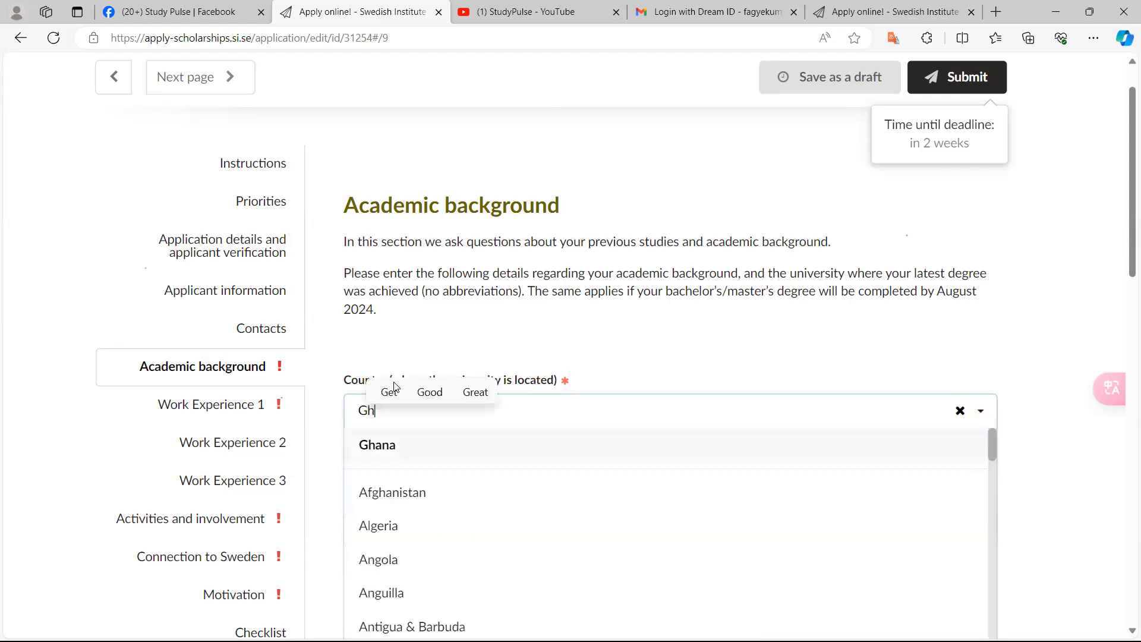
text(ana)
key(Return)
Enter University of Ghana as the full name of the university
scroll(395, 386, down, 1)
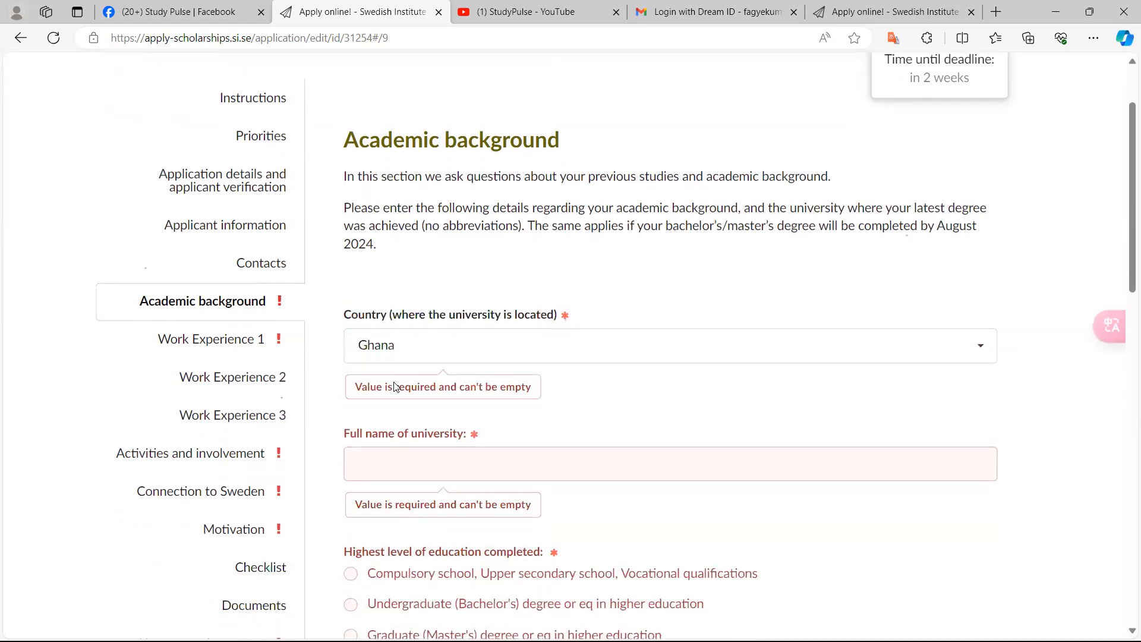
key(Tab)
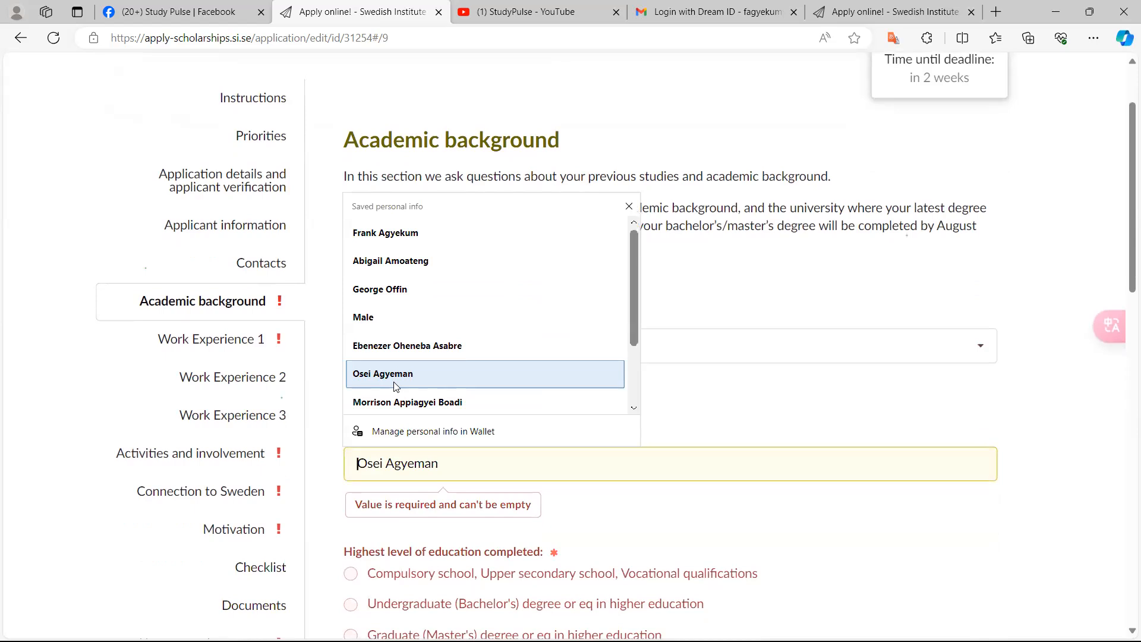
text(University of)
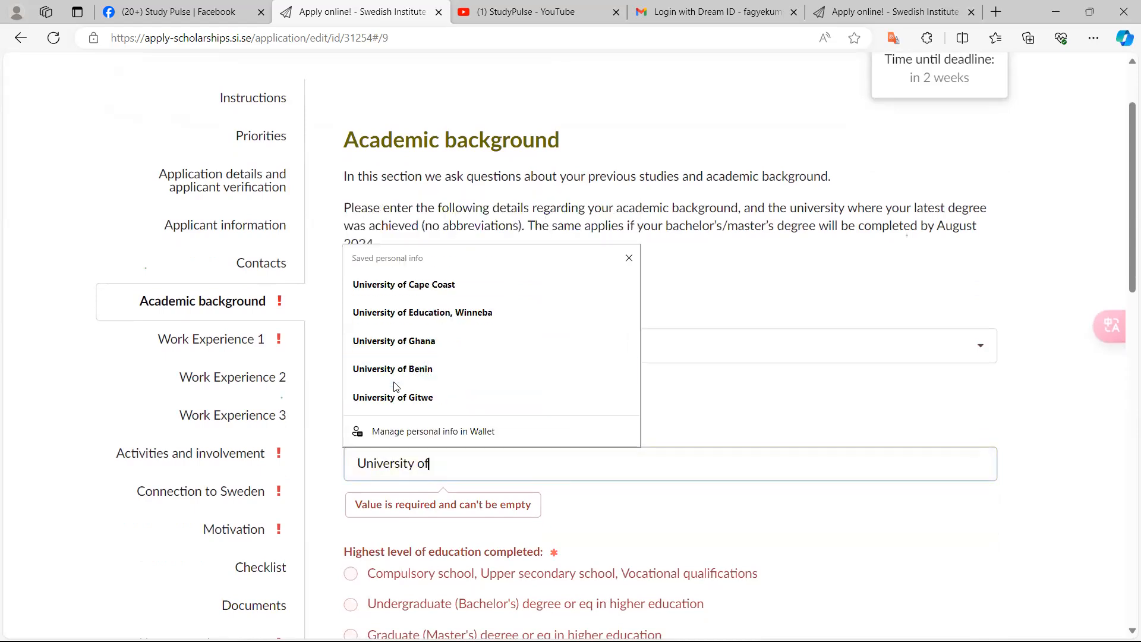
text( Ghana, Lego)
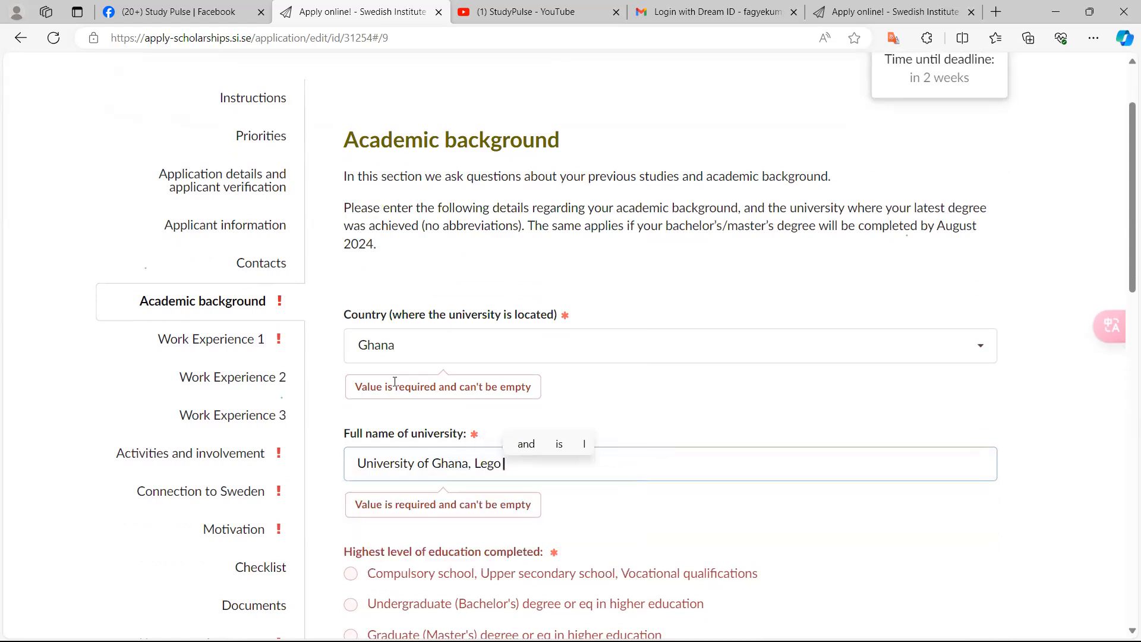
key(BackSpace)
key(BackSpace)
key(BackSpace)
key(BackSpace)
key(BackSpace)
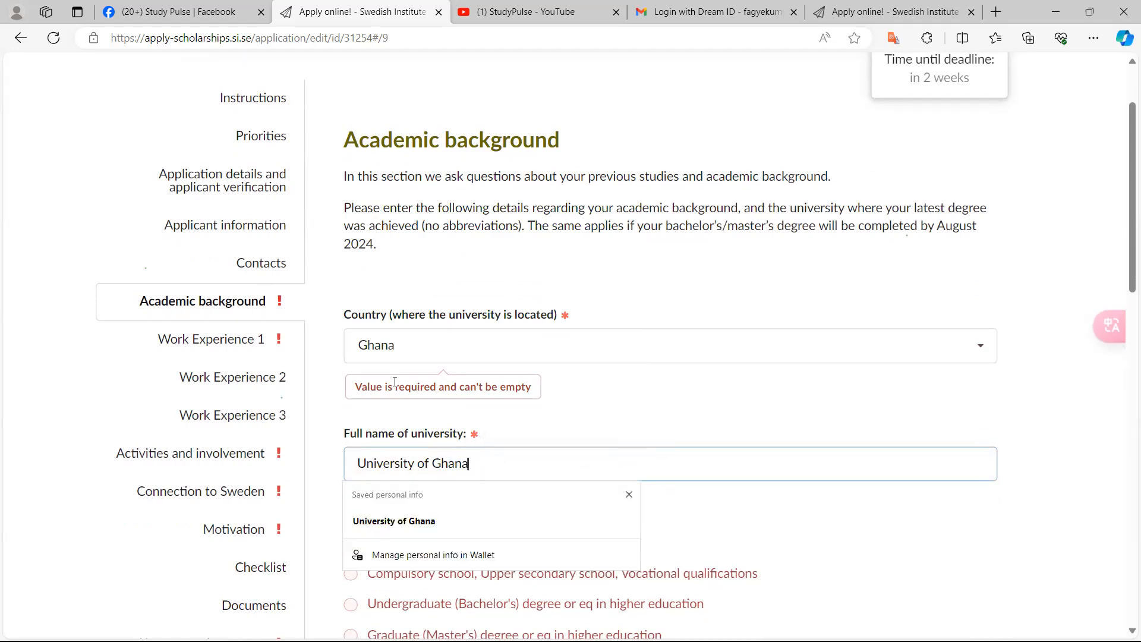
Select Undergraduate (Bachelor's) degree or eq in higher education as the highest level of education completed
scroll(395, 381, up, 4)
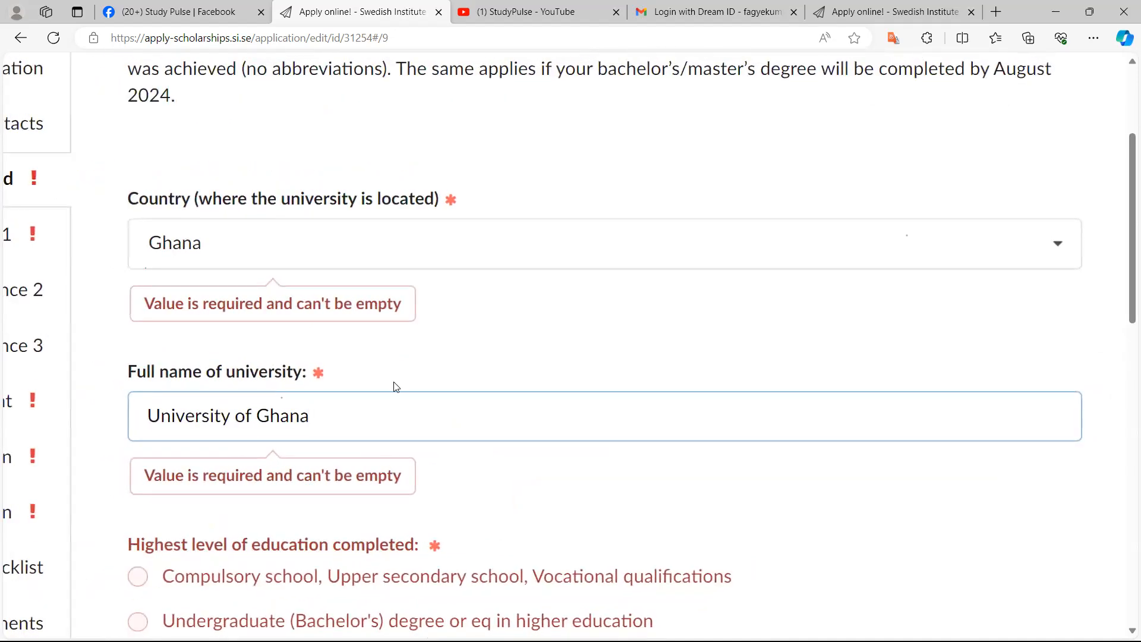
scroll(395, 382, left, 1)
scroll(396, 387, down, 1)
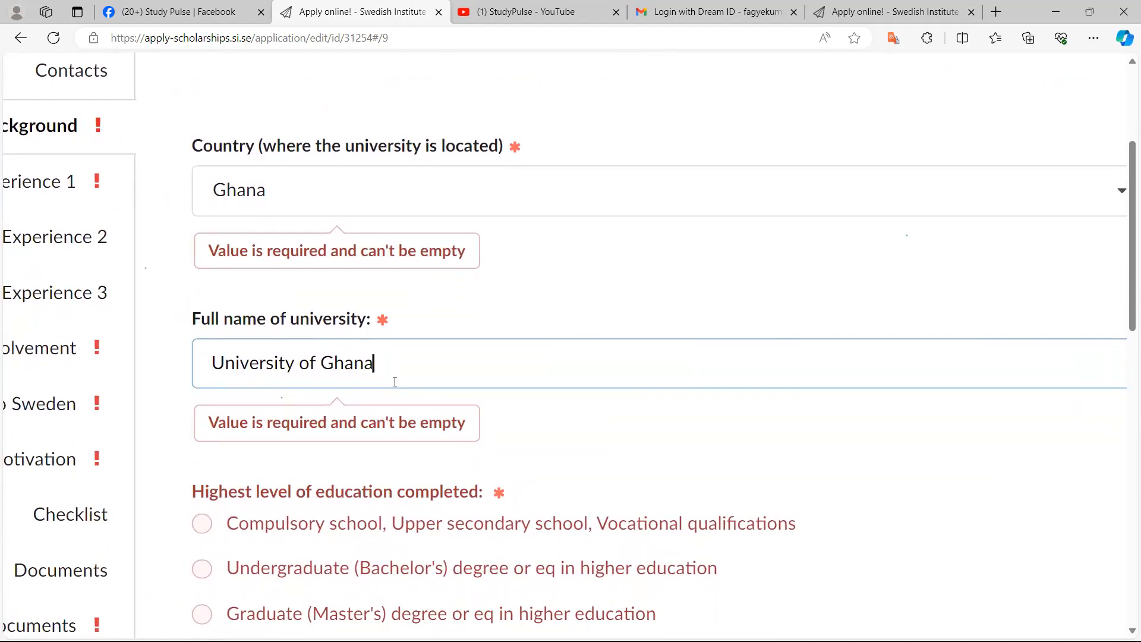
scroll(395, 383, down, 1)
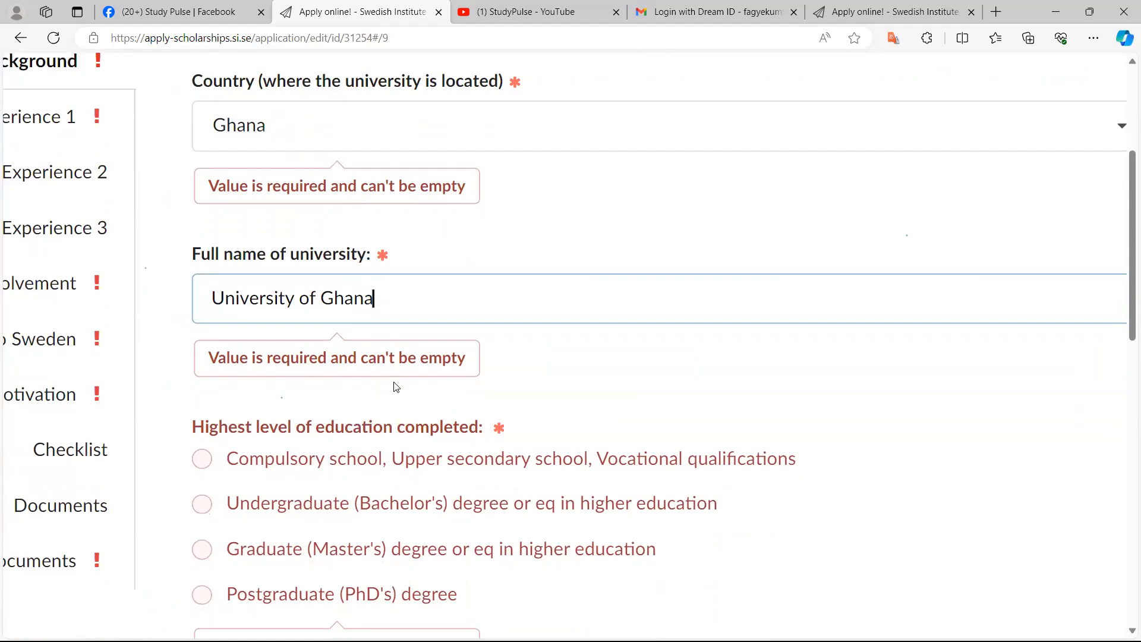
scroll(395, 386, down, 1)
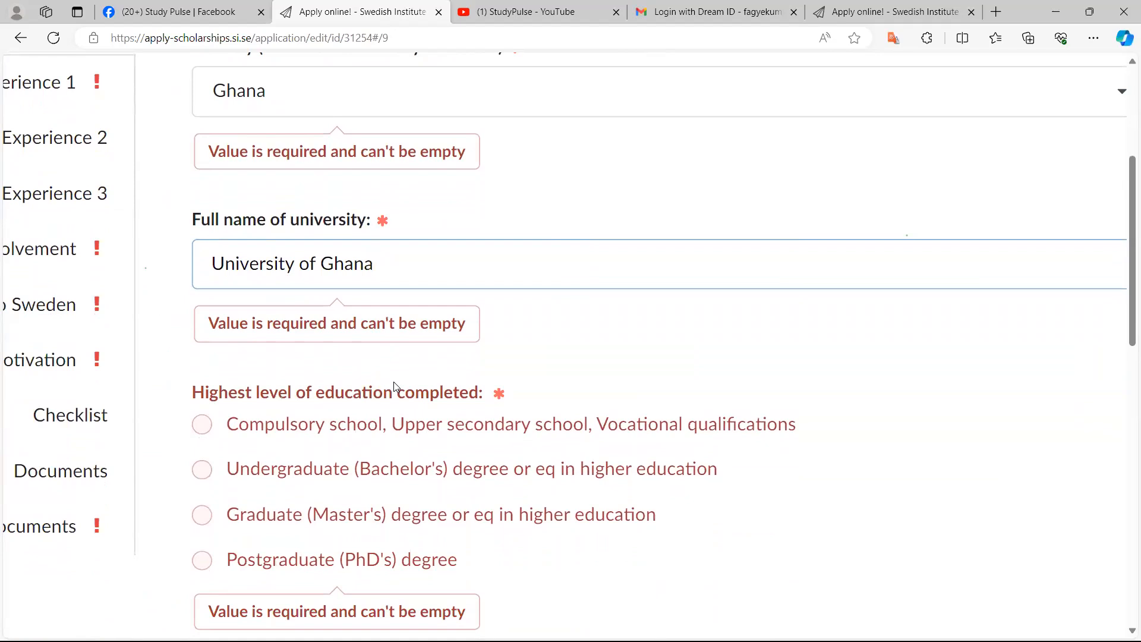
key(Tab)
key(Down)
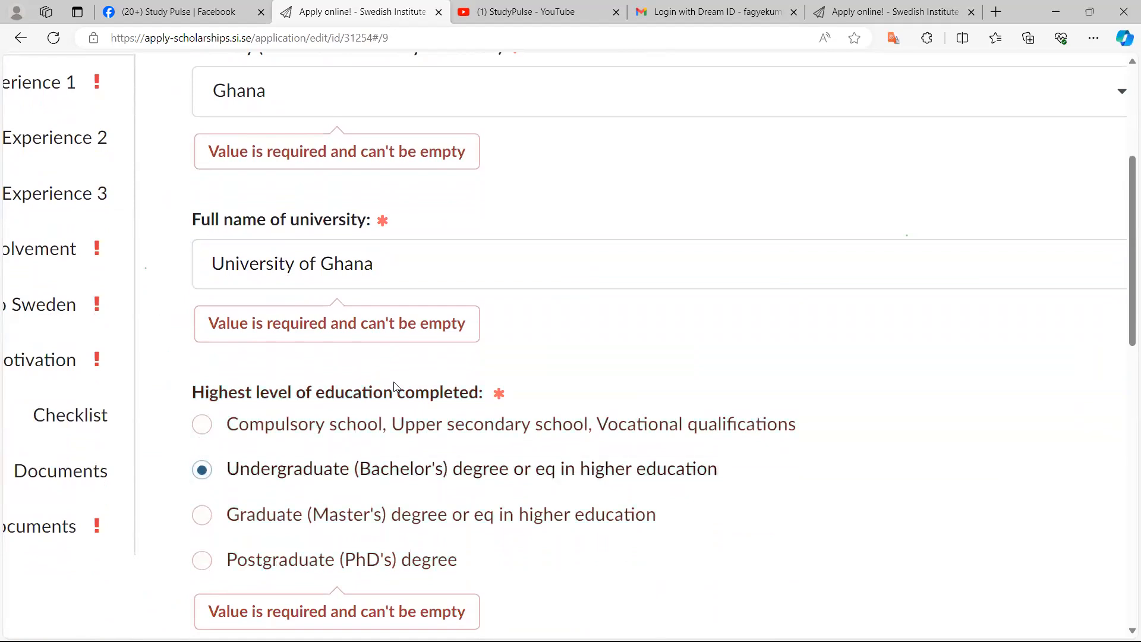
Choose Exact sciences/STEM as the field of the bachelor's degree
scroll(395, 387, down, 5)
scroll(394, 387, up, 6)
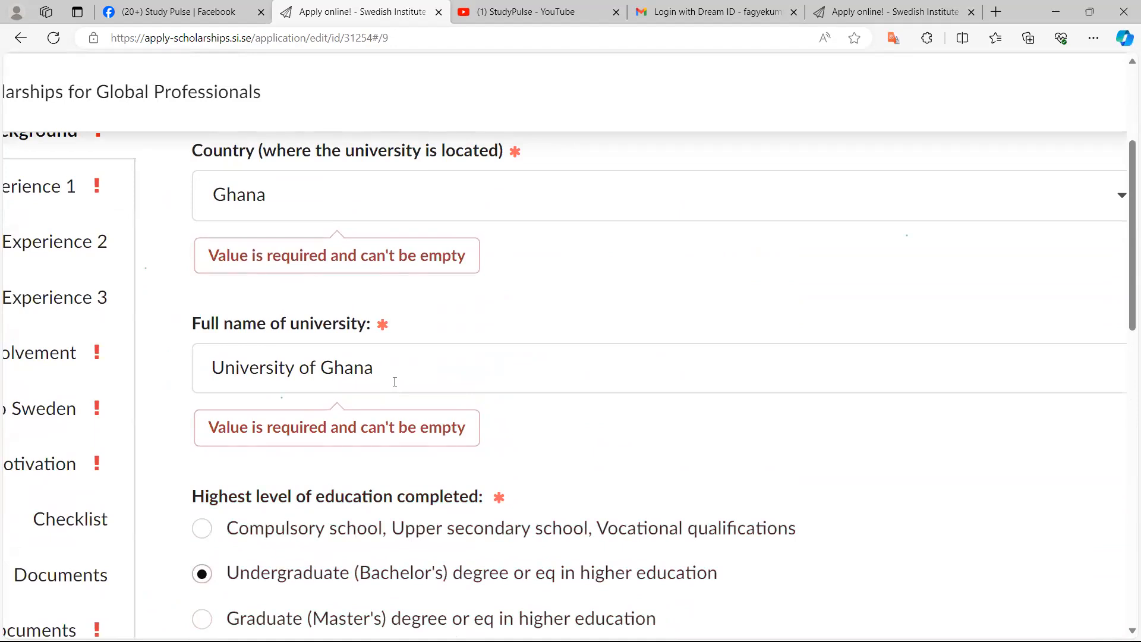
scroll(394, 384, down, 1)
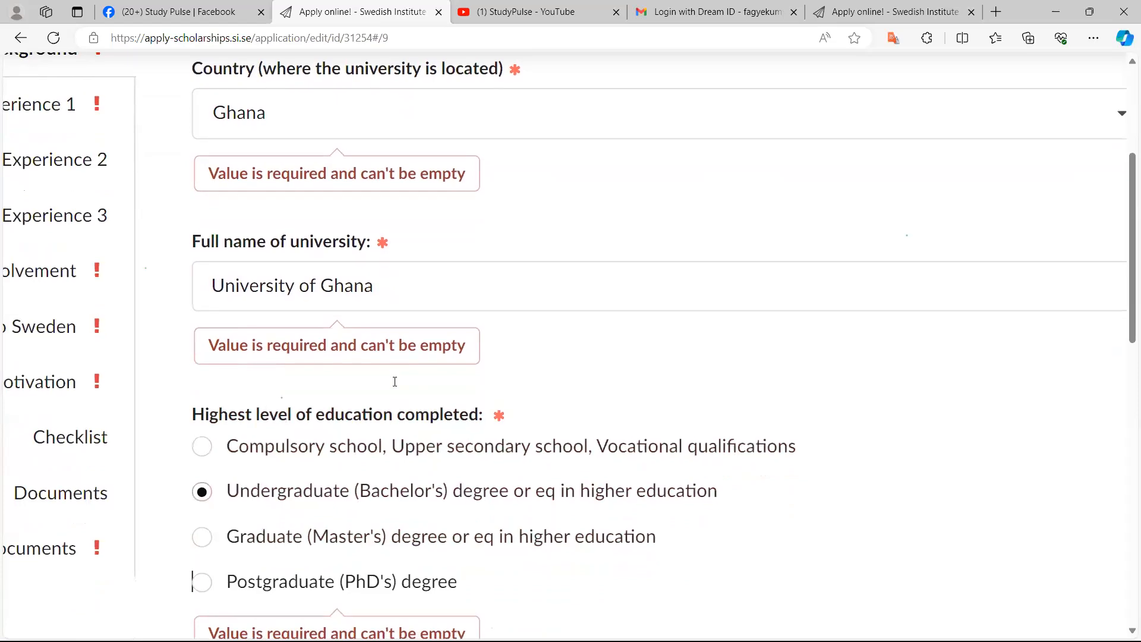
scroll(394, 387, down, 4)
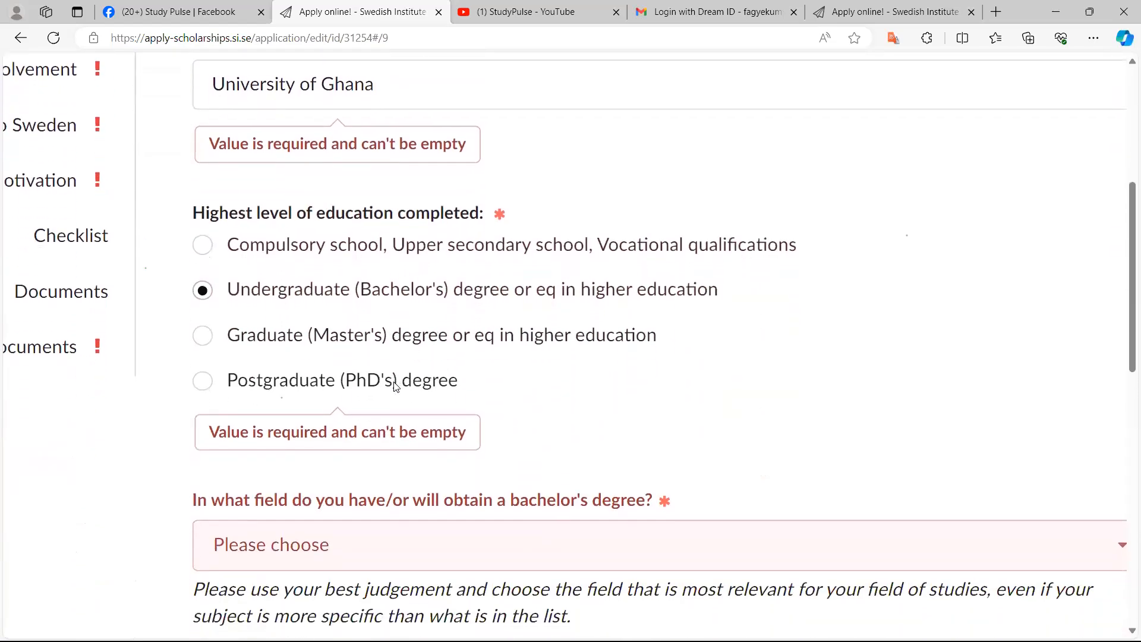
scroll(396, 387, down, 1)
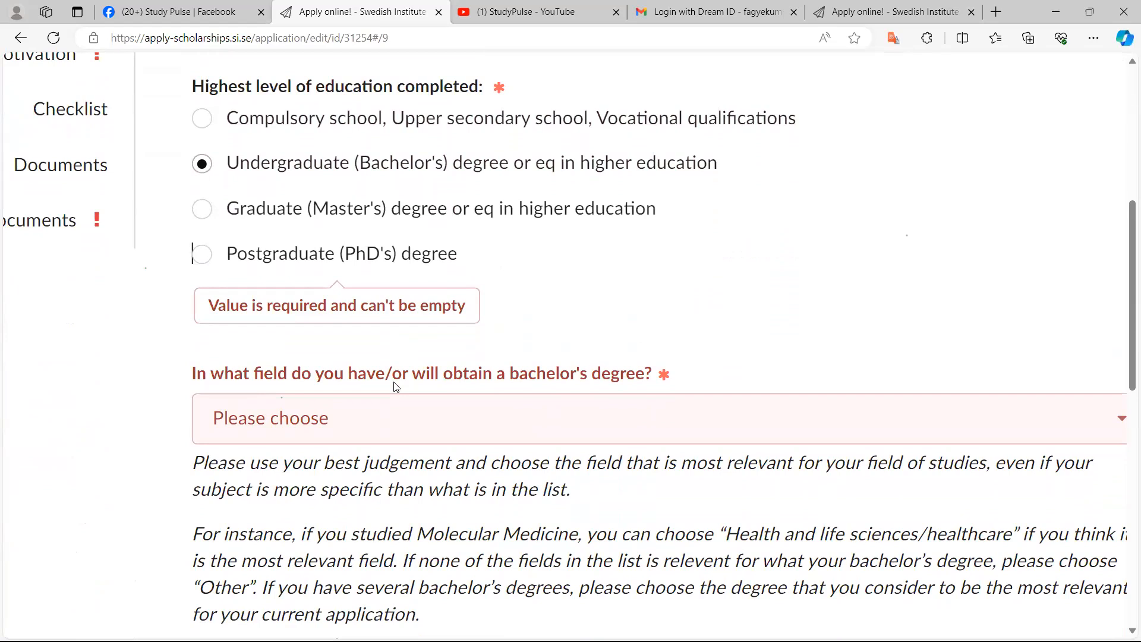
click(394, 385)
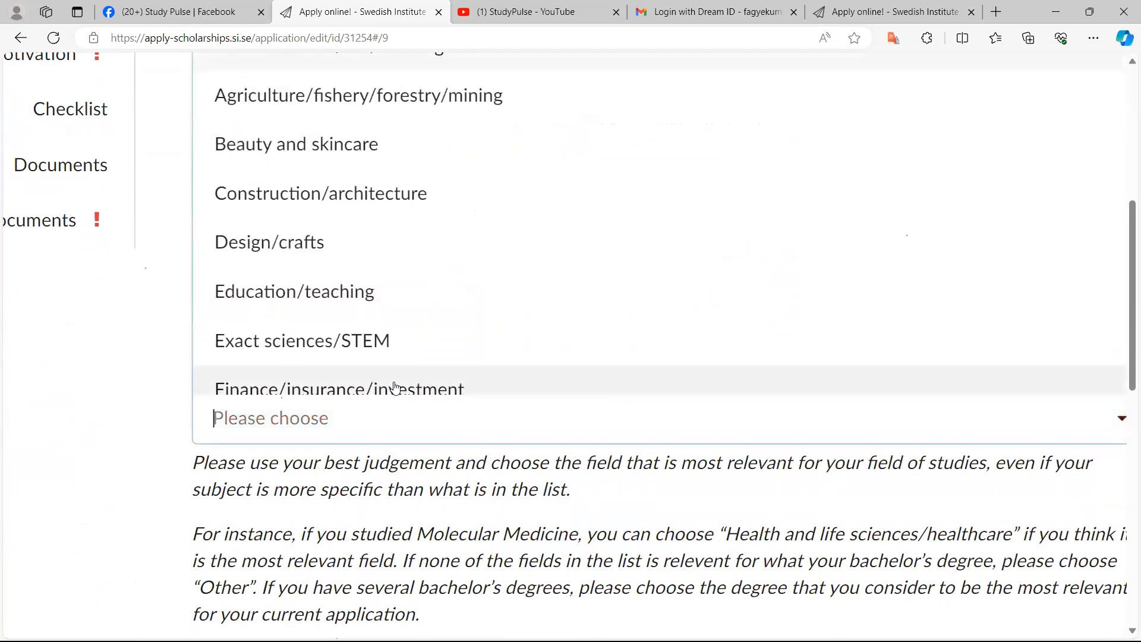
scroll(395, 386, up, 2)
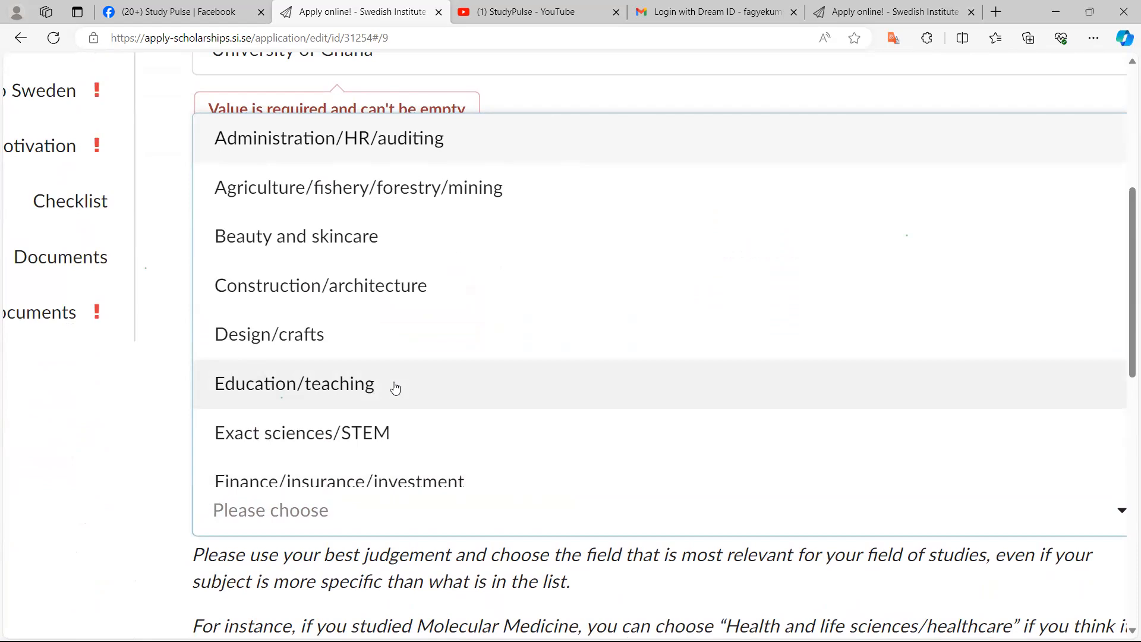
scroll(396, 387, down, 1)
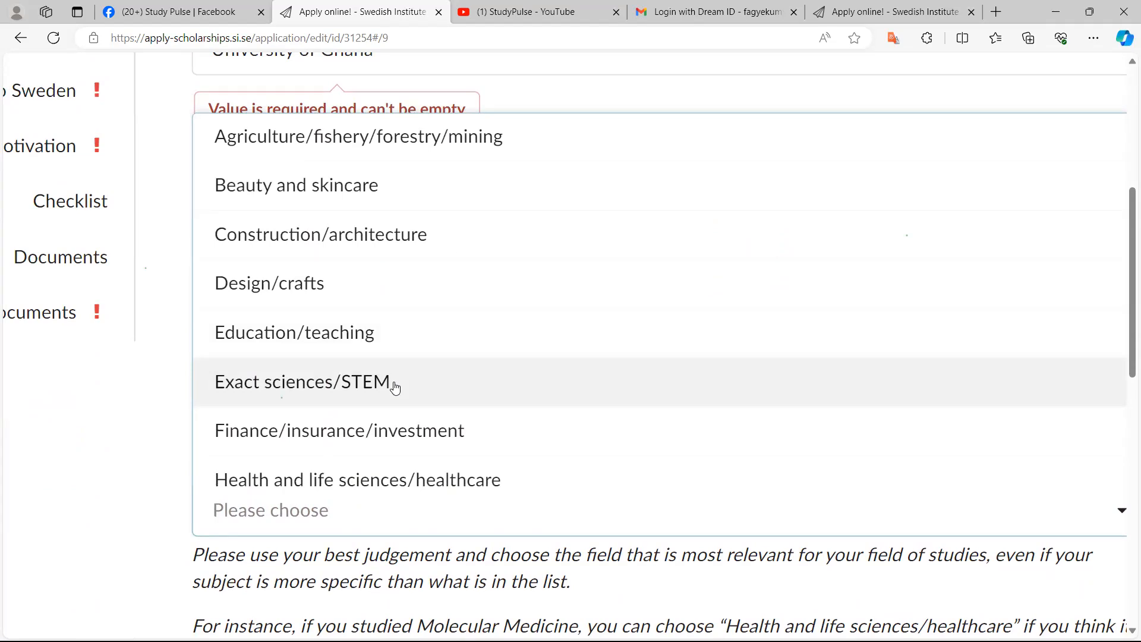
scroll(395, 387, down, 1)
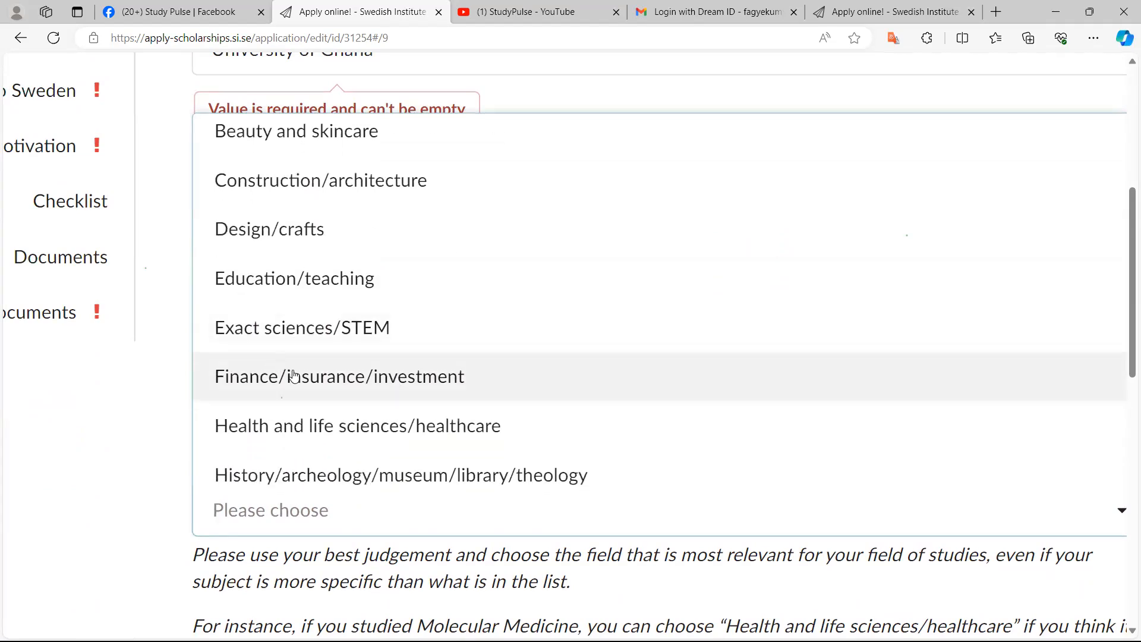
scroll(343, 378, down, 1)
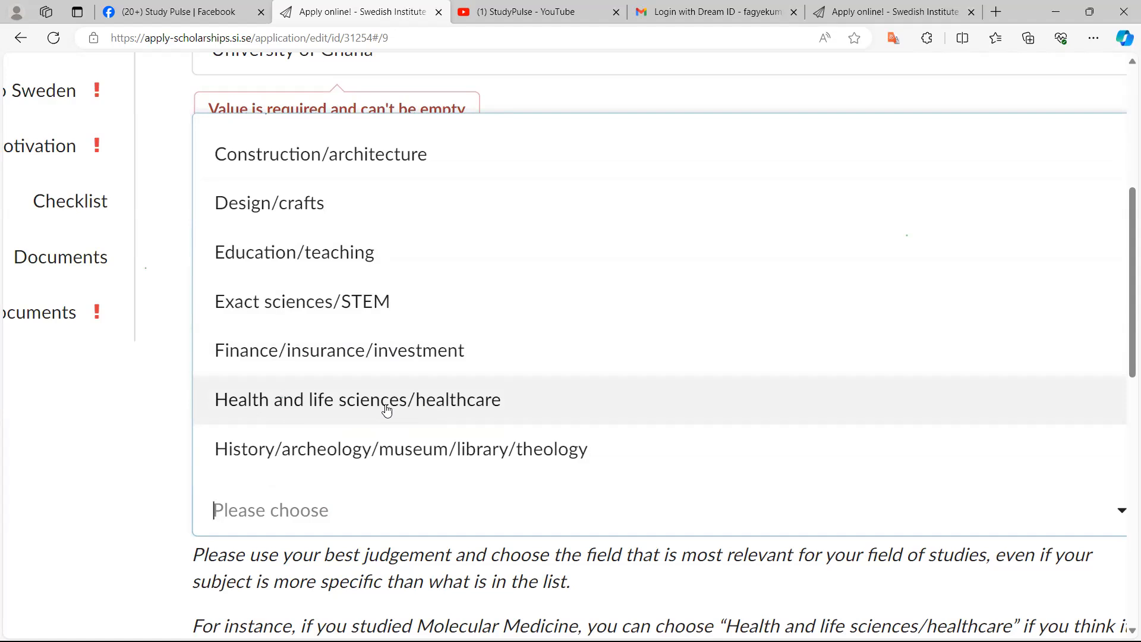
scroll(387, 410, down, 1)
click(386, 405)
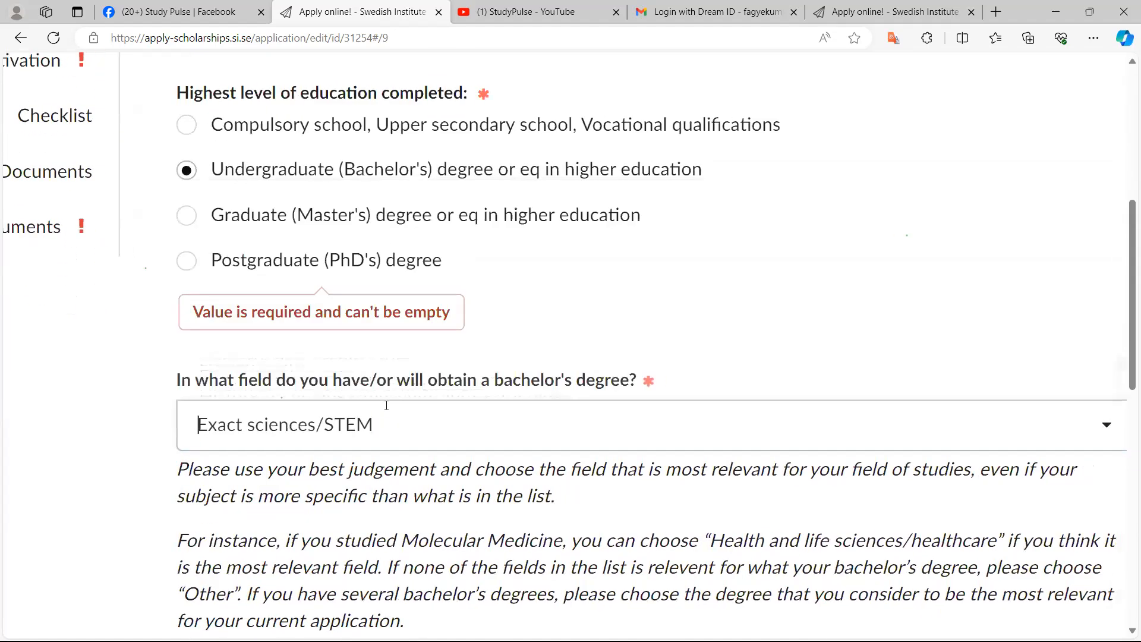
Answer None for how many master's degrees have been obtained
scroll(386, 406, down, 3)
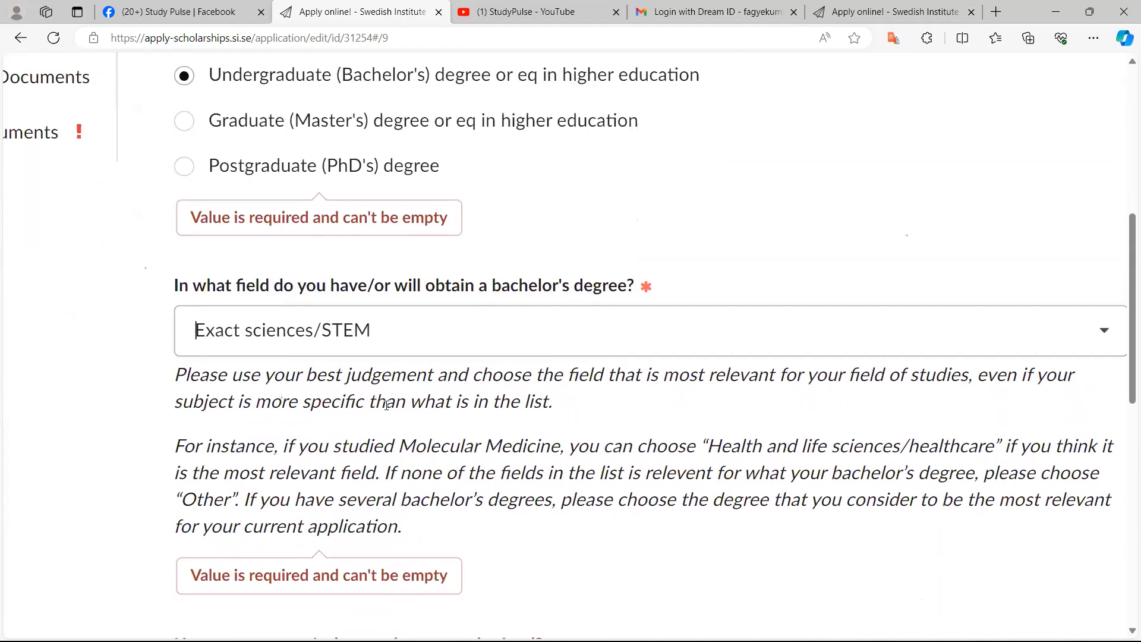
scroll(386, 406, down, 3)
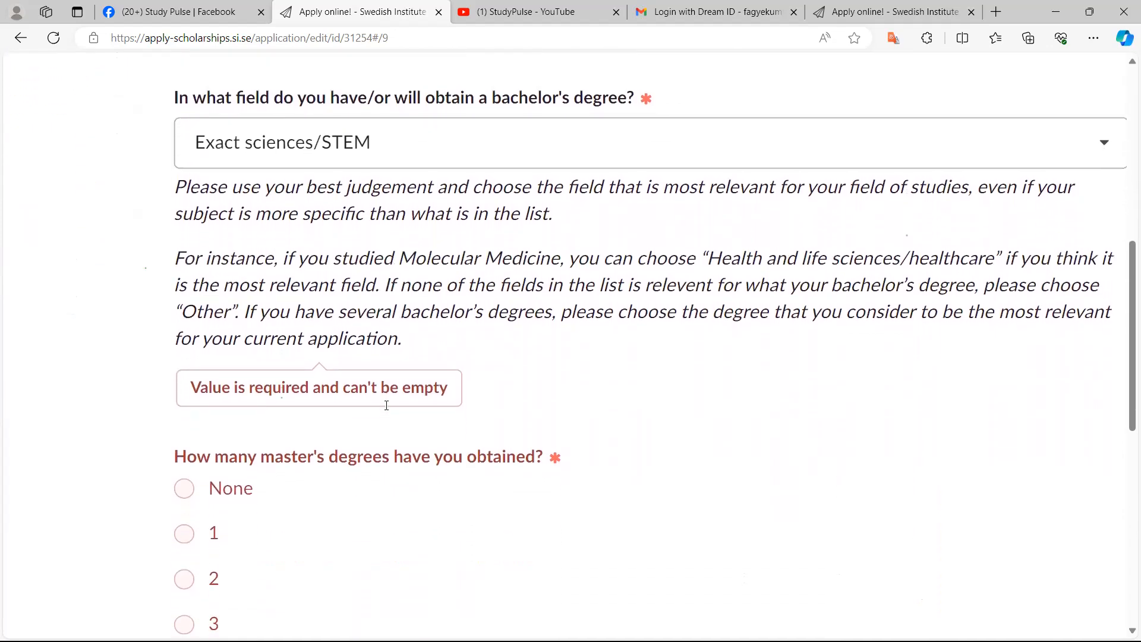
scroll(386, 405, down, 2)
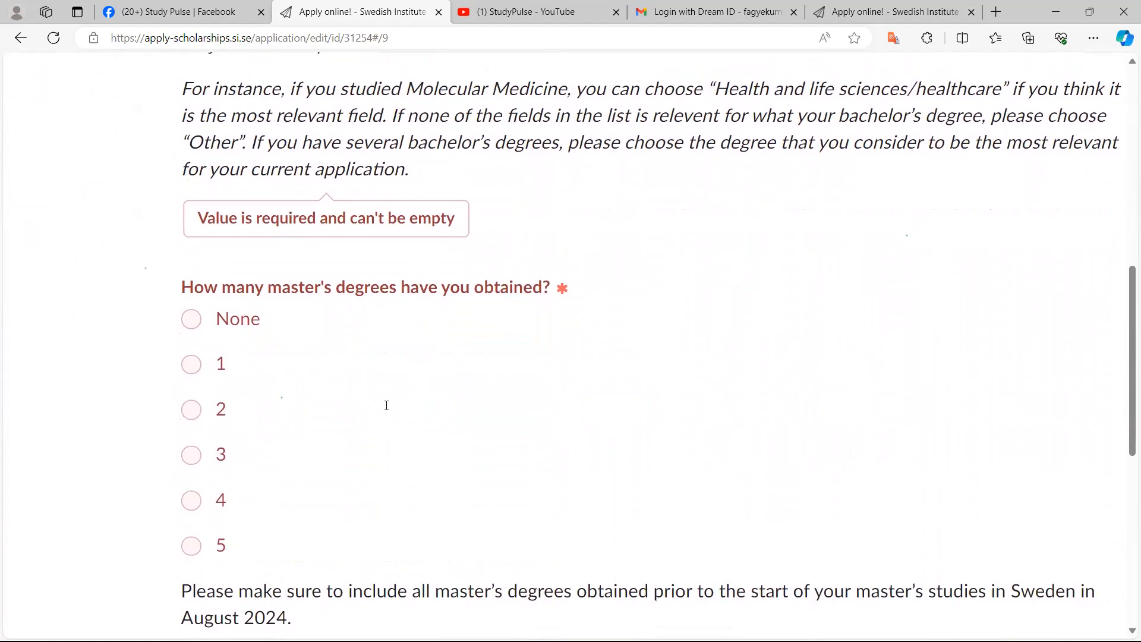
key(space)
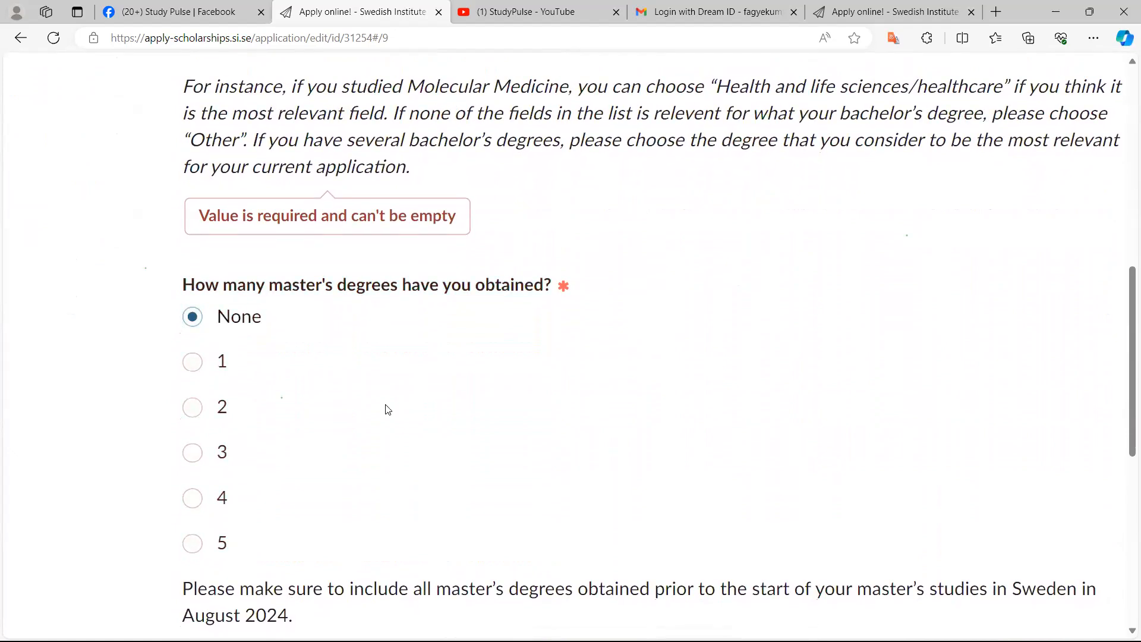
Review the academic background answers entered so far in the form
scroll(387, 409, down, 3)
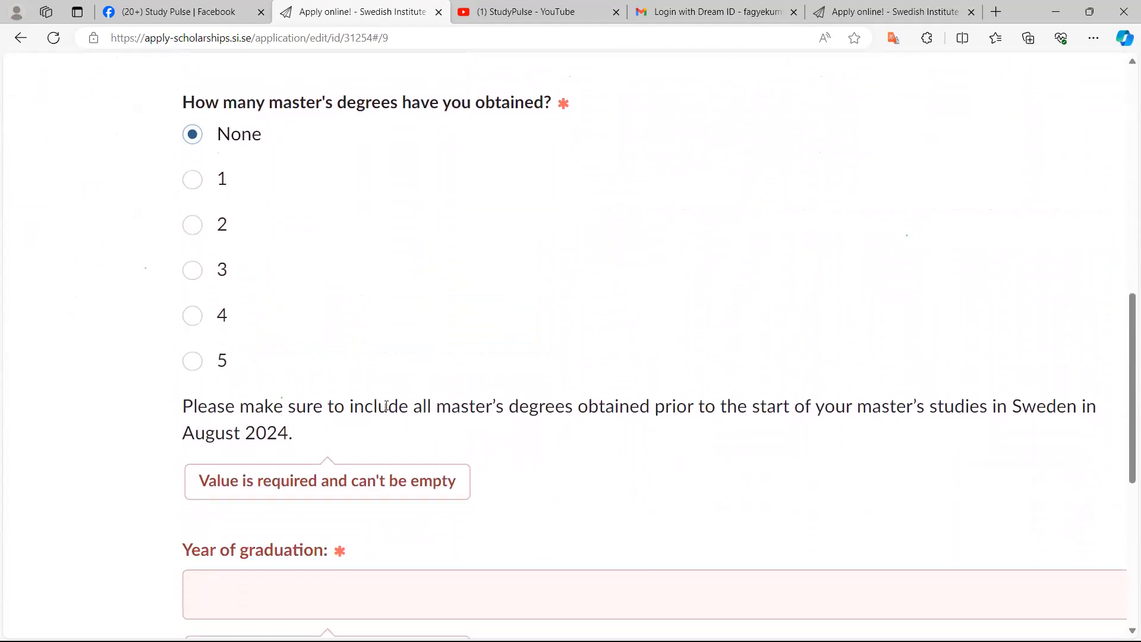
scroll(387, 406, right, 3)
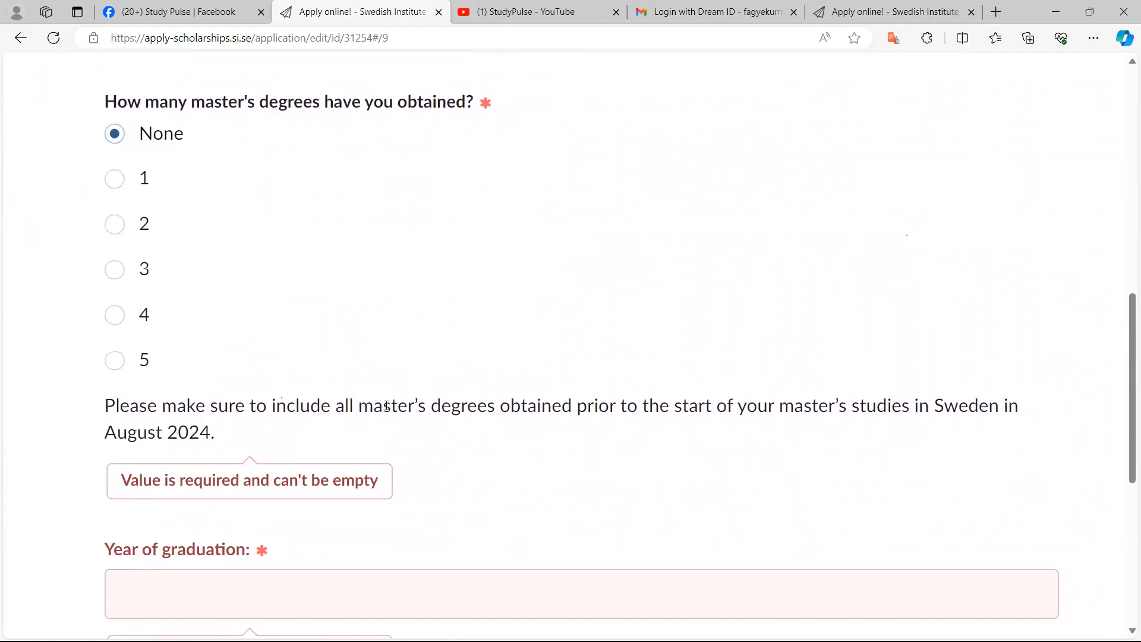
scroll(387, 407, down, 1)
scroll(387, 407, left, 1)
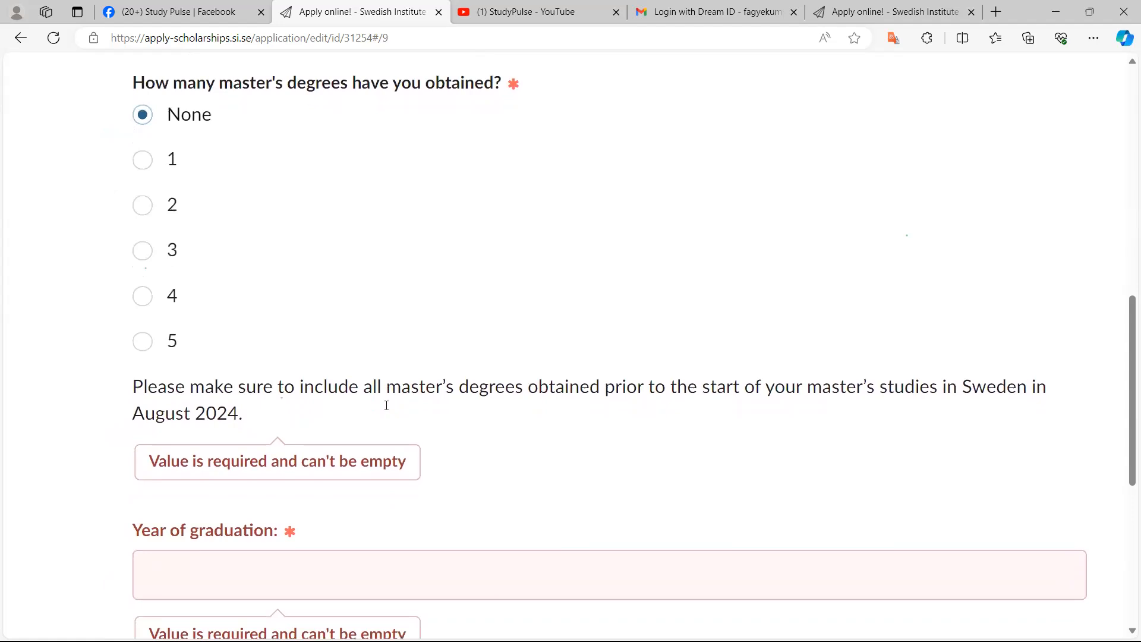
scroll(387, 406, down, 2)
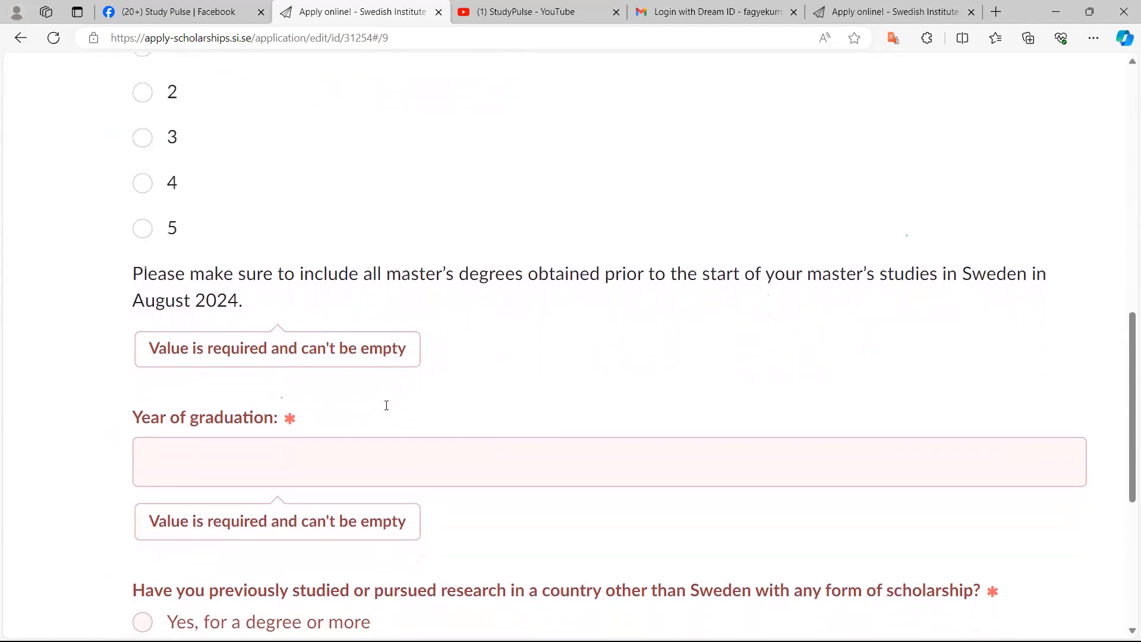
scroll(386, 406, down, 1)
scroll(386, 405, up, 2)
scroll(387, 406, down, 2)
scroll(386, 406, down, 6)
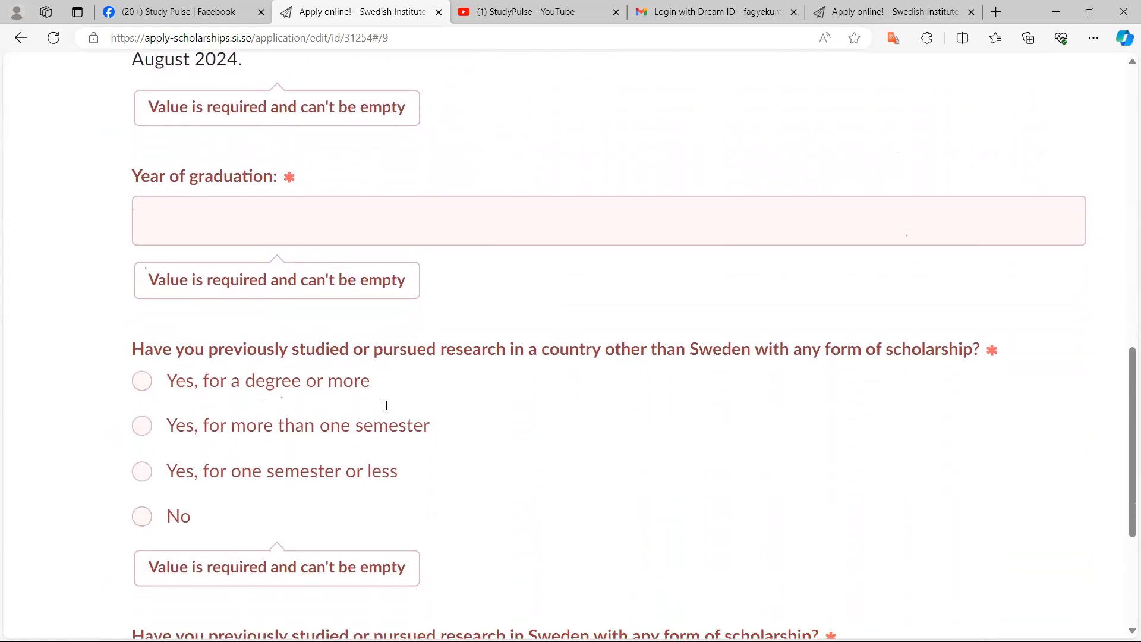
scroll(386, 405, up, 5)
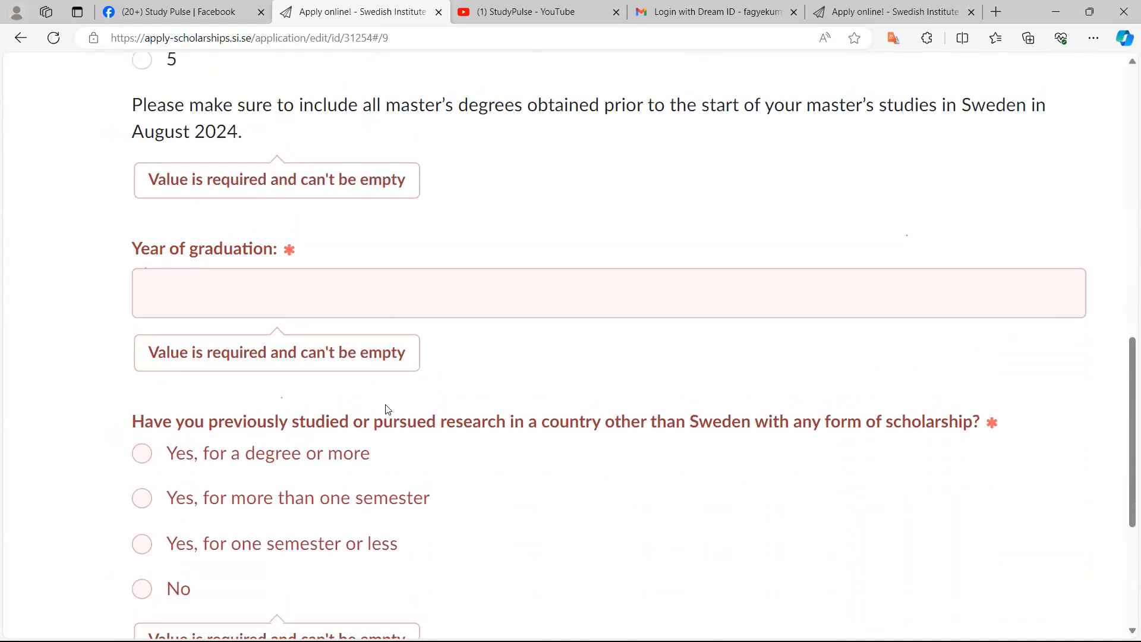
scroll(386, 409, up, 10)
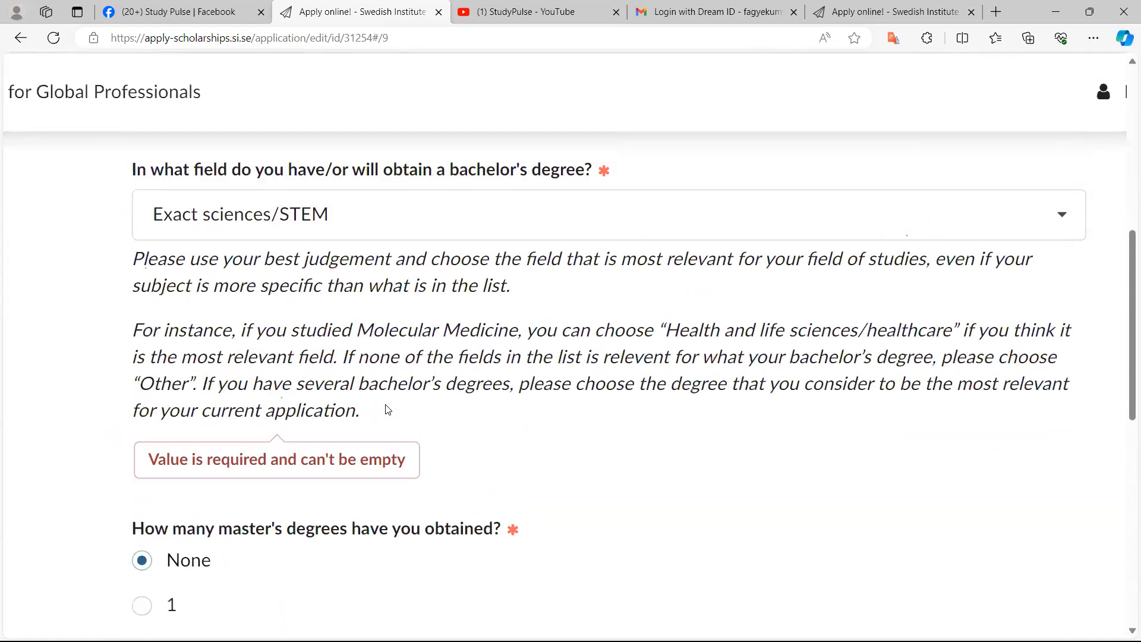
scroll(388, 409, up, 9)
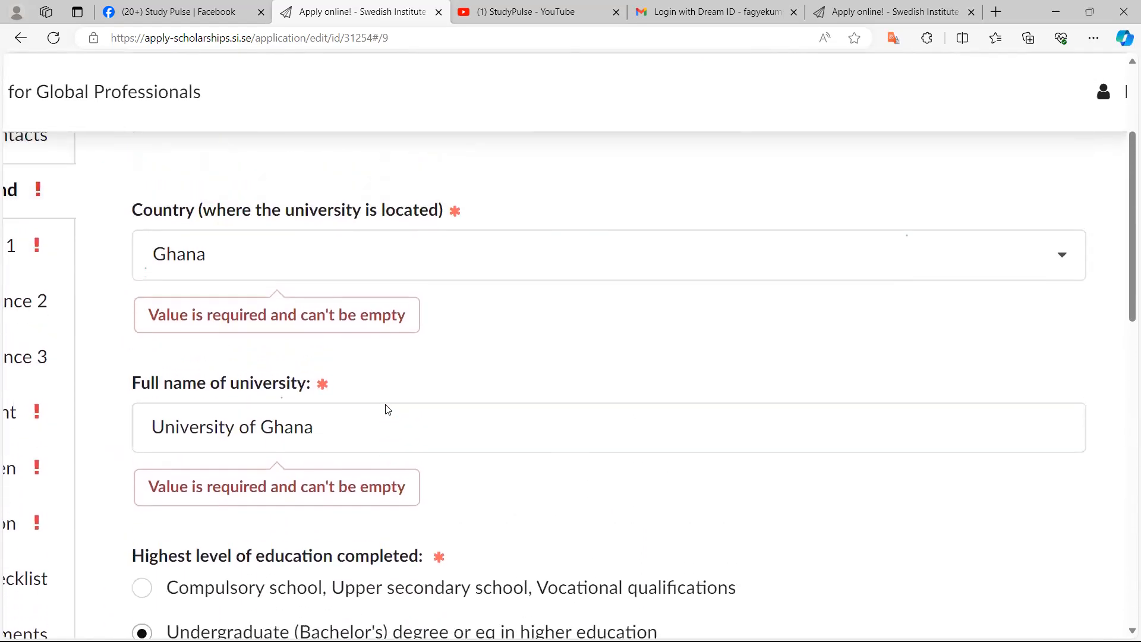
scroll(388, 410, down, 3)
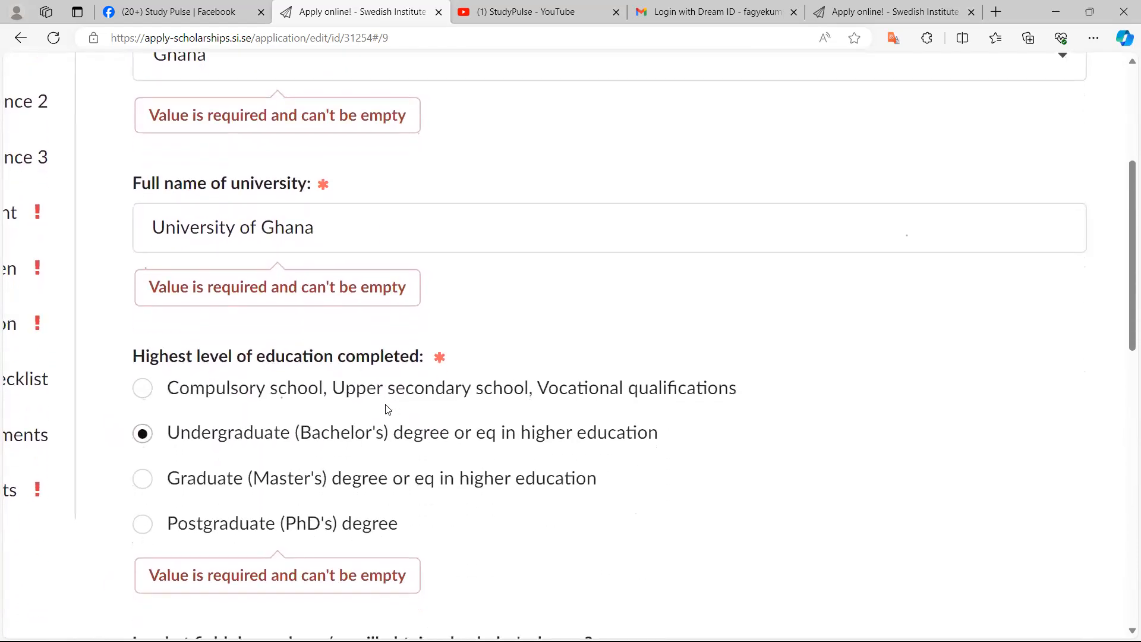
scroll(387, 410, down, 12)
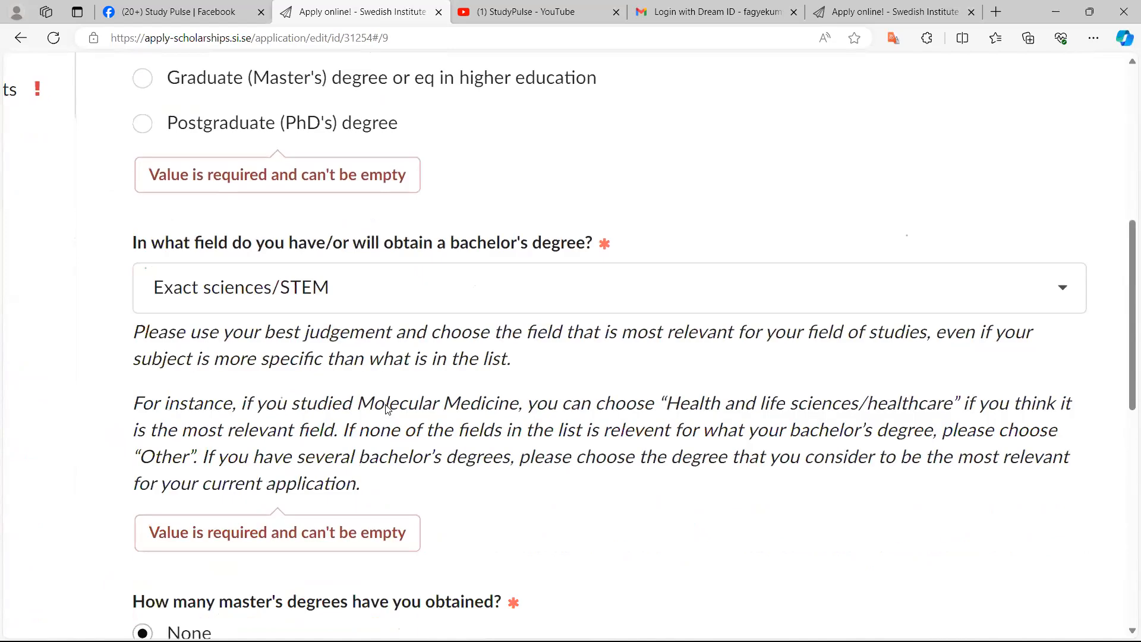
scroll(388, 409, down, 2)
Enter 2012 as the year of graduation
click(388, 409)
text(200)
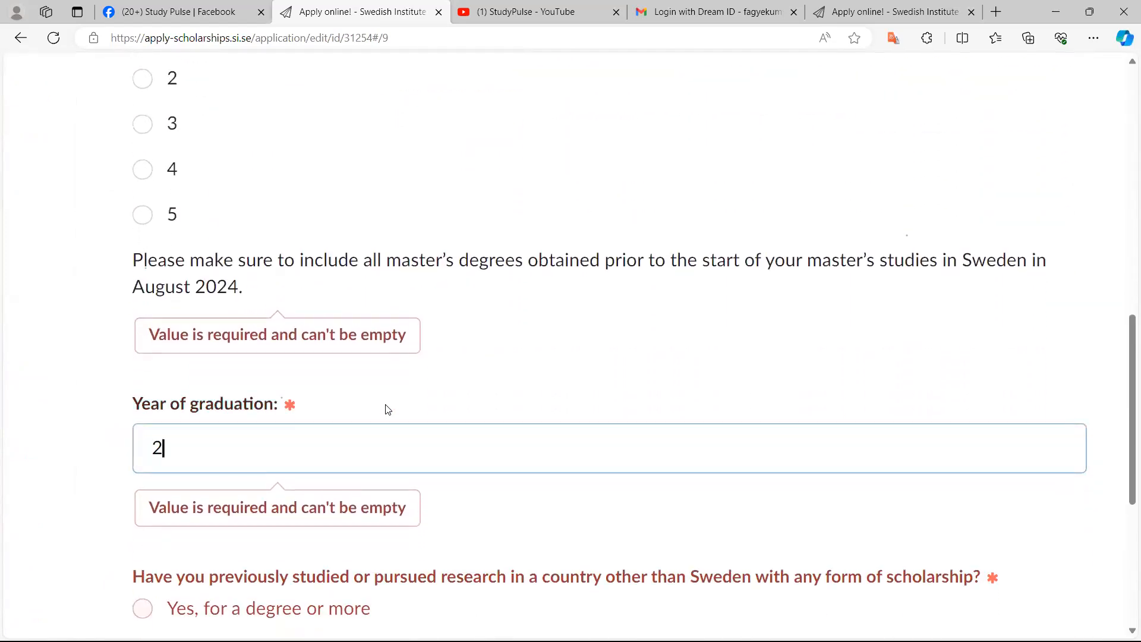
key(BackSpace)
text(12)
scroll(387, 409, up, 2)
scroll(387, 409, down, 3)
scroll(387, 409, down, 4)
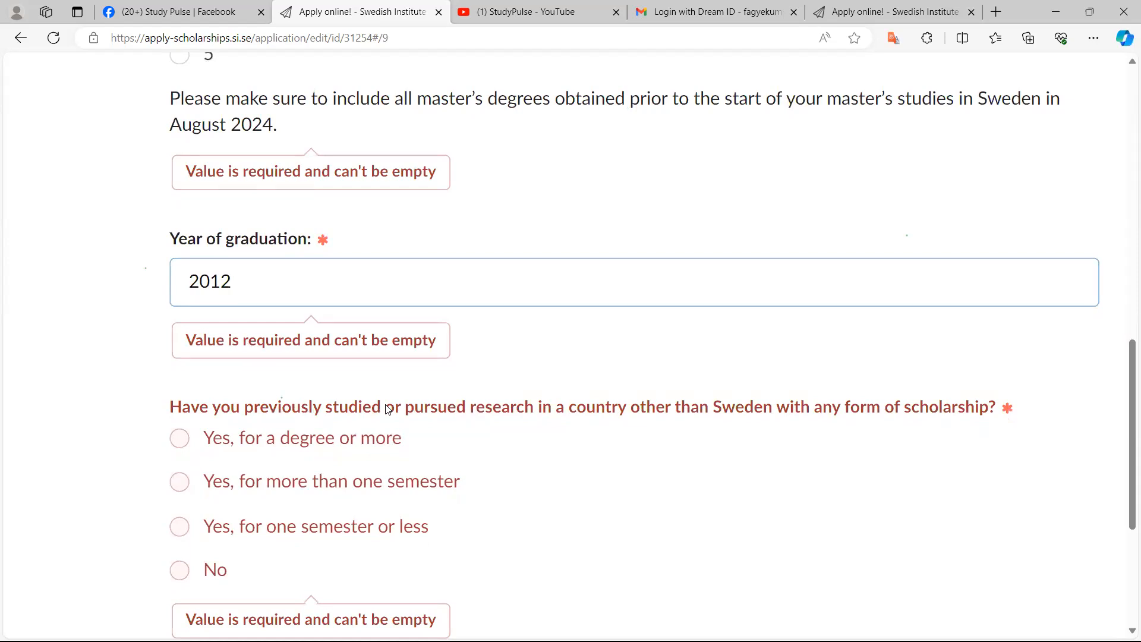
Answer No to both questions about previous scholarship-funded study or research outside Sweden and in Sweden
key(Tab)
key(Up)
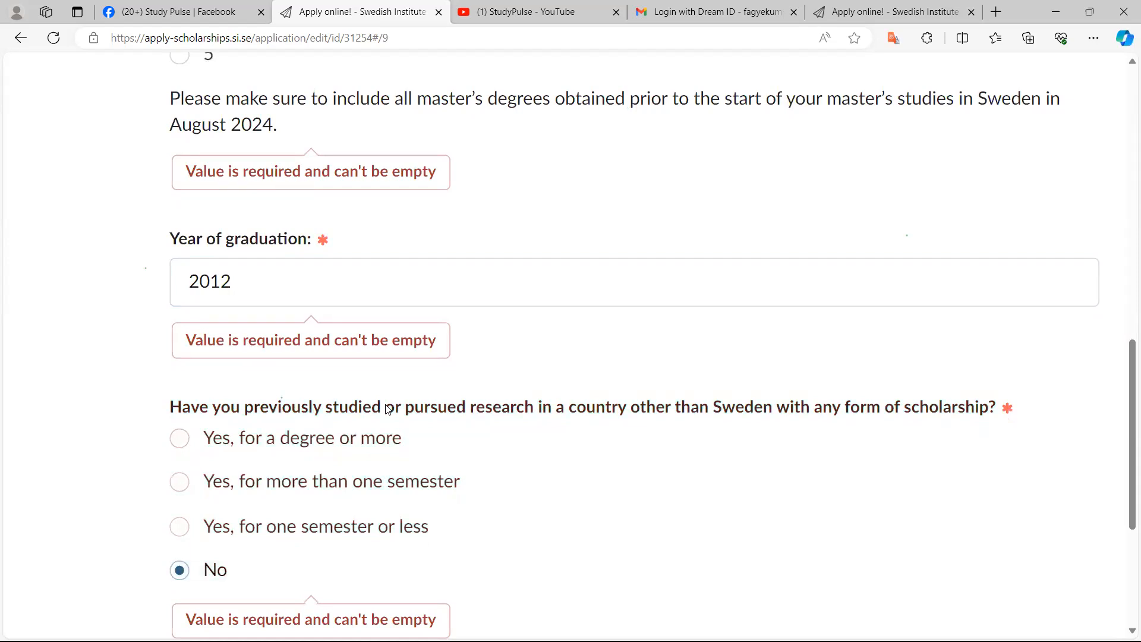
scroll(387, 409, down, 1)
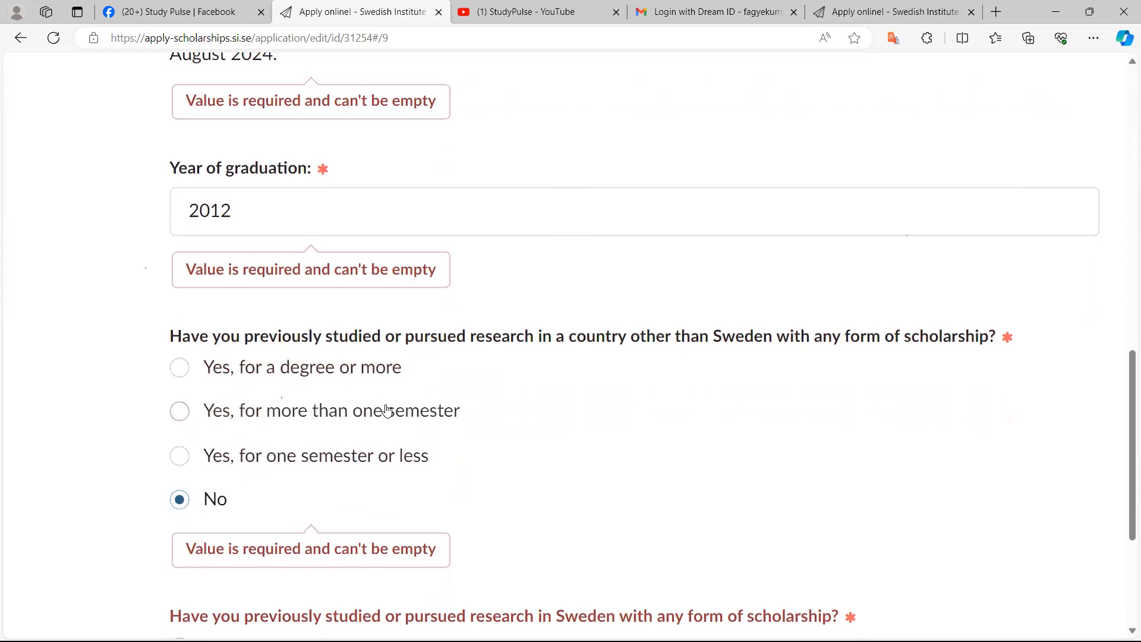
scroll(387, 410, down, 3)
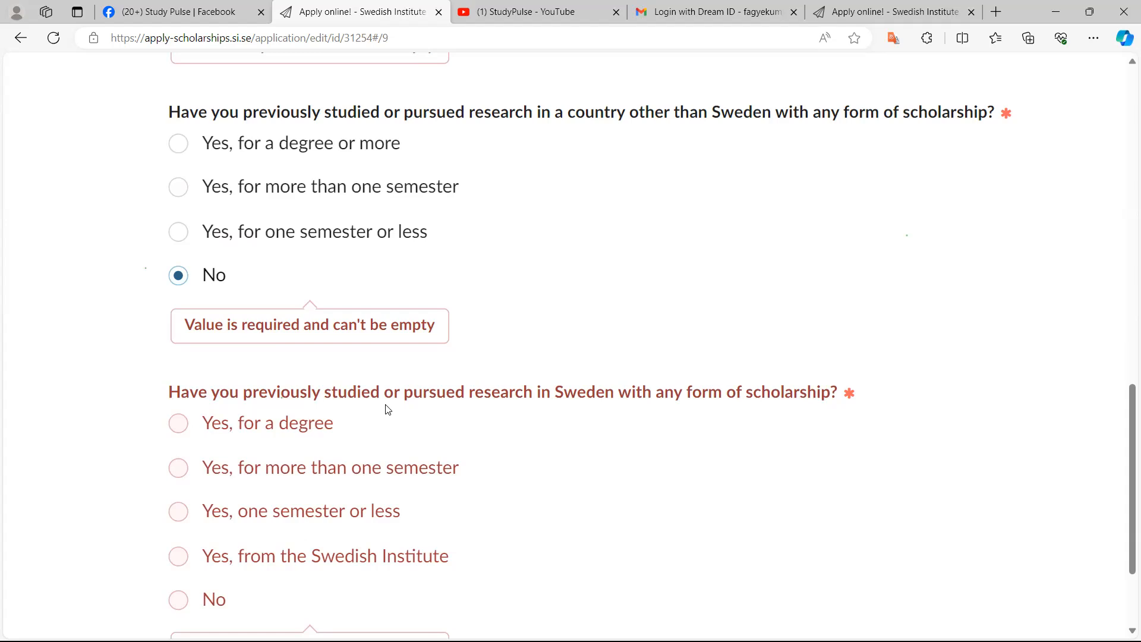
key(Tab)
key(Up)
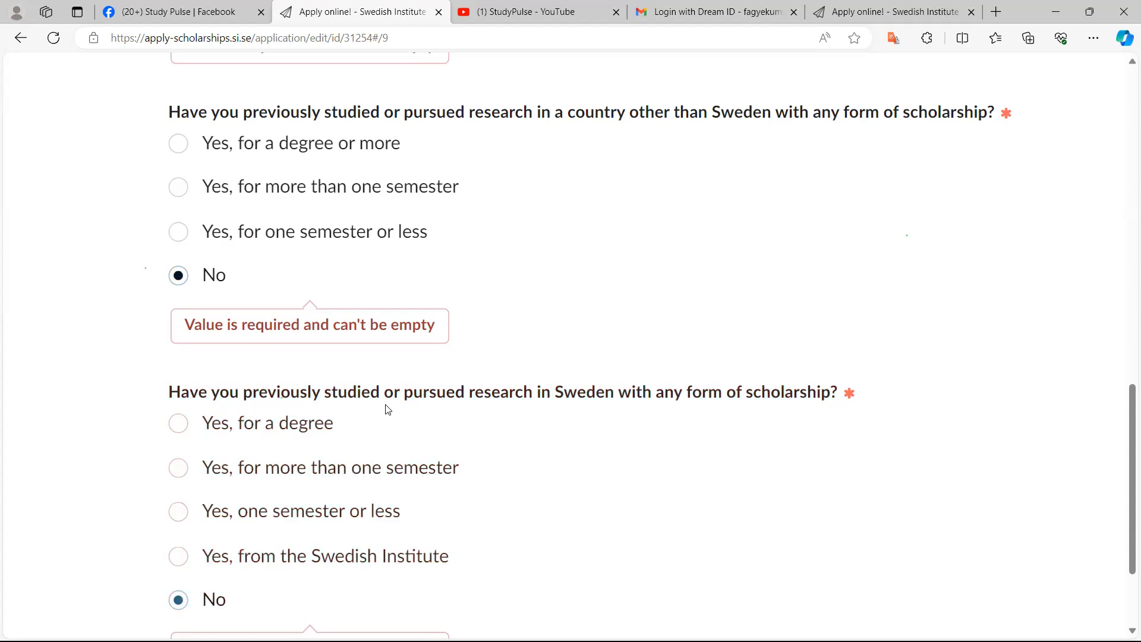
scroll(387, 409, down, 5)
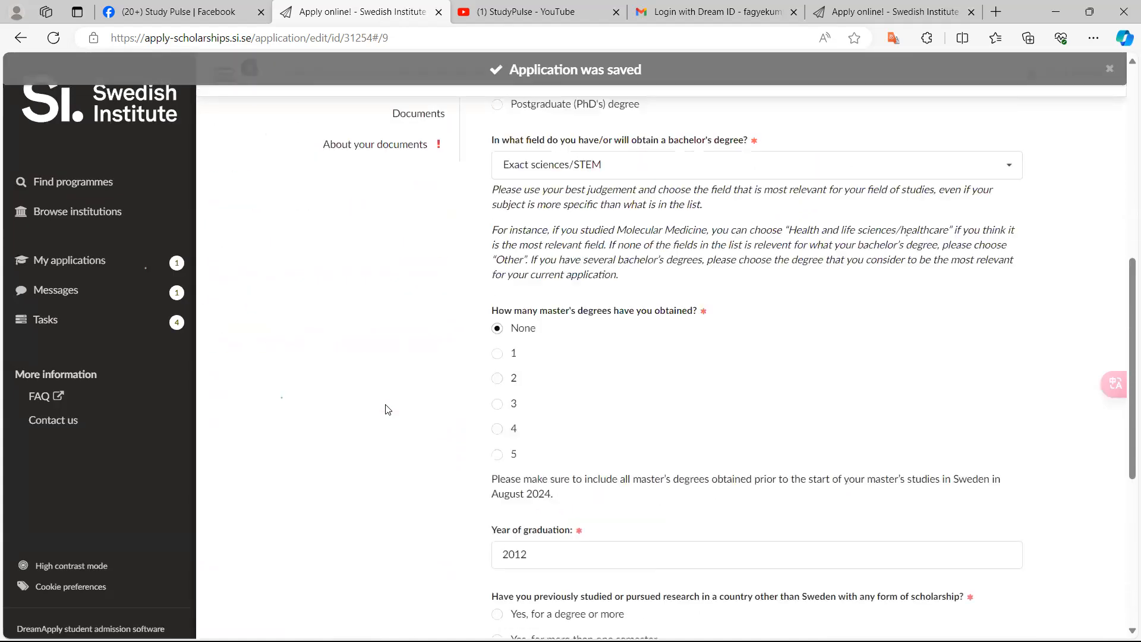
Open the Work Experience 1 section and read its introductory instructions
click(386, 405)
key(ctrl+plus)
key(ctrl+plus)
key(ctrl+plus)
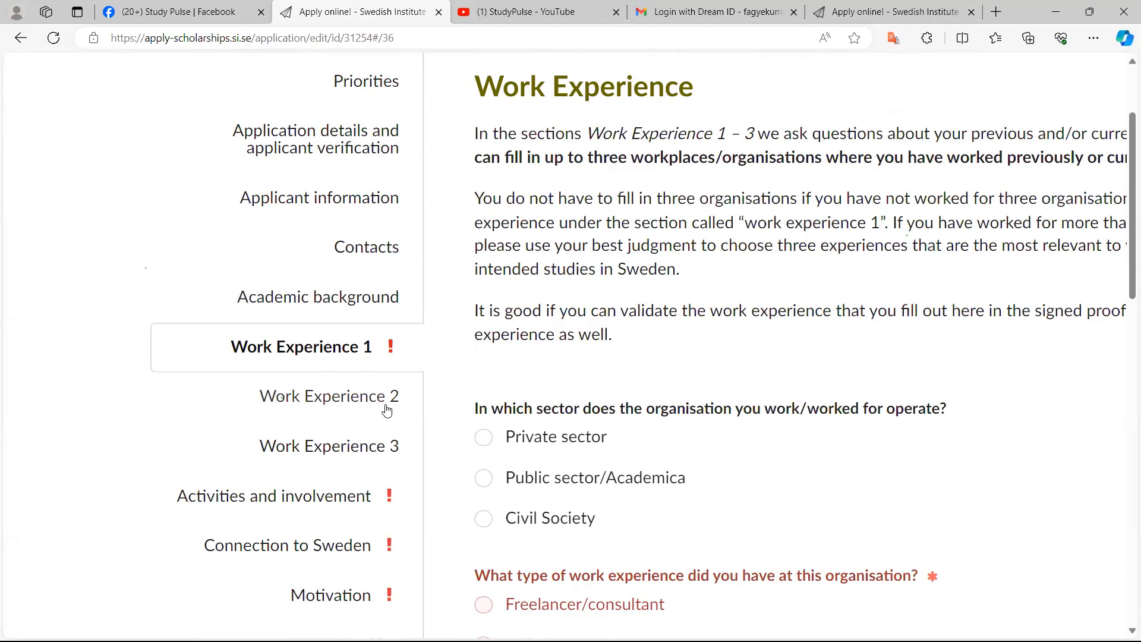
scroll(387, 410, right, 4)
scroll(387, 410, down, 1)
scroll(387, 410, down, 1)
scroll(387, 411, down, 1)
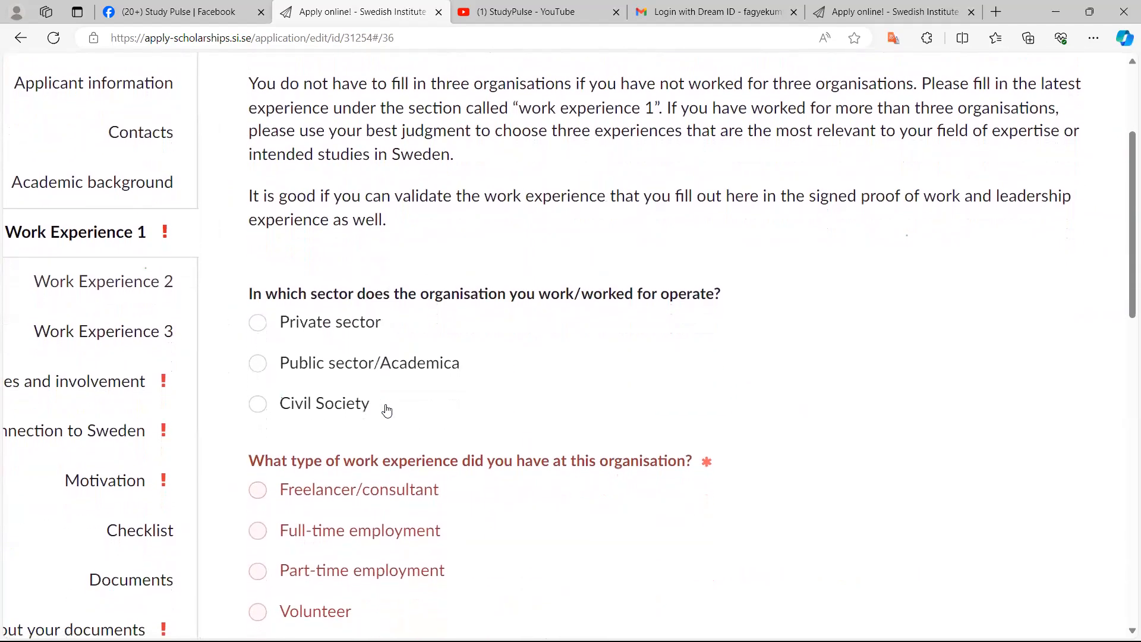
scroll(387, 410, up, 1)
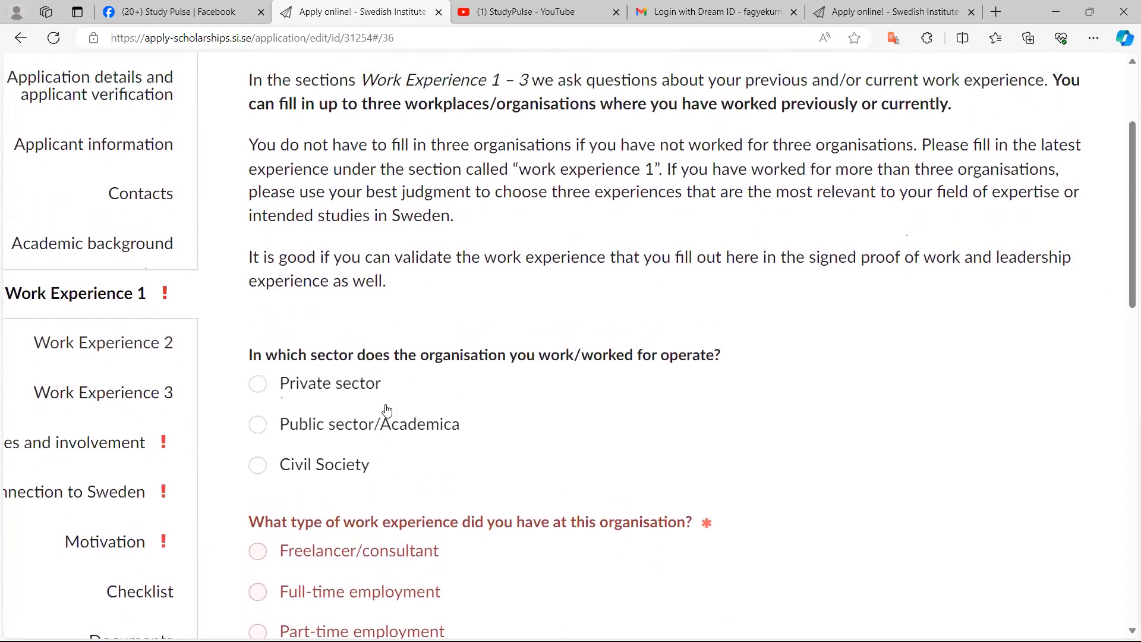
scroll(387, 410, up, 1)
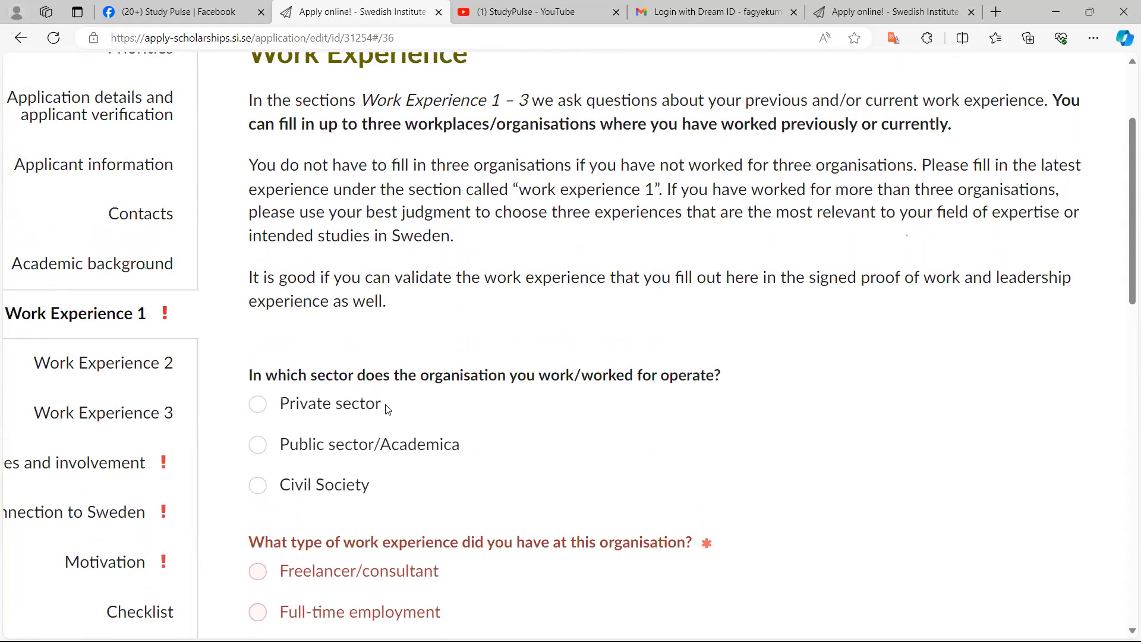
Mark the organisation's sector as Private sector in Work Experience 1
scroll(387, 409, up, 5)
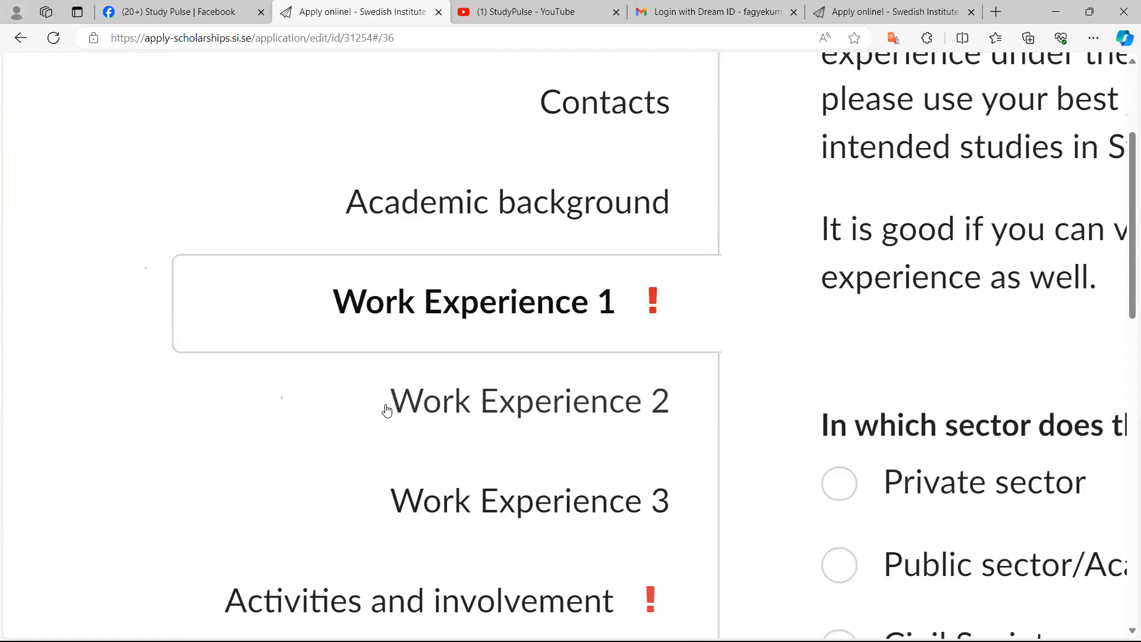
scroll(387, 410, up, 1)
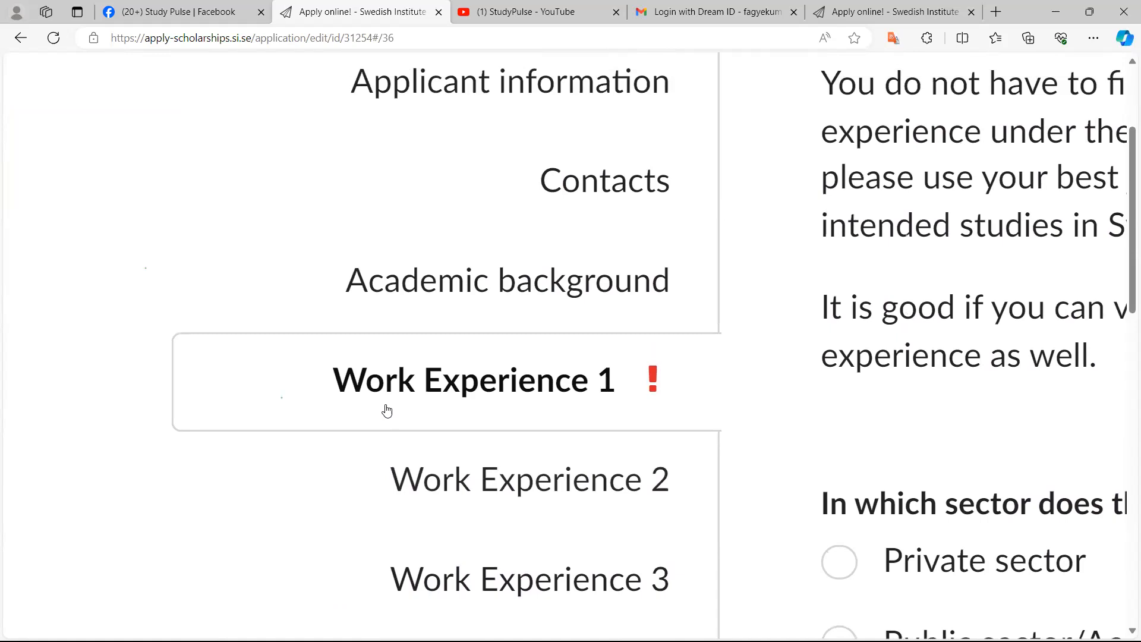
scroll(387, 410, down, 1)
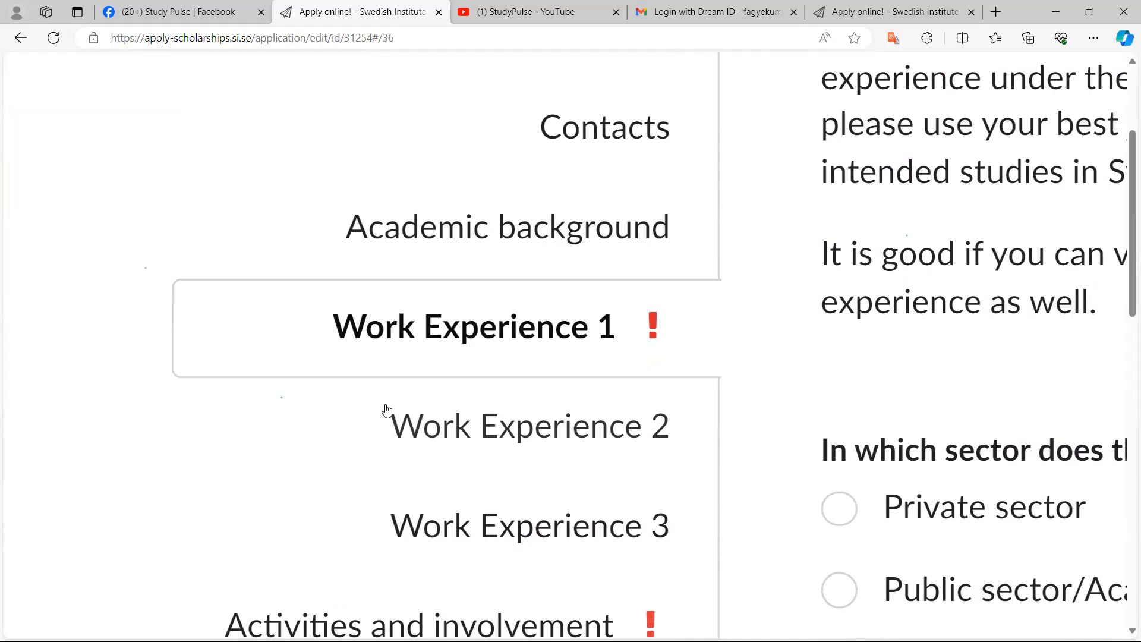
key(ctrl+minus)
key(ctrl+minus)
key(ctrl+minus)
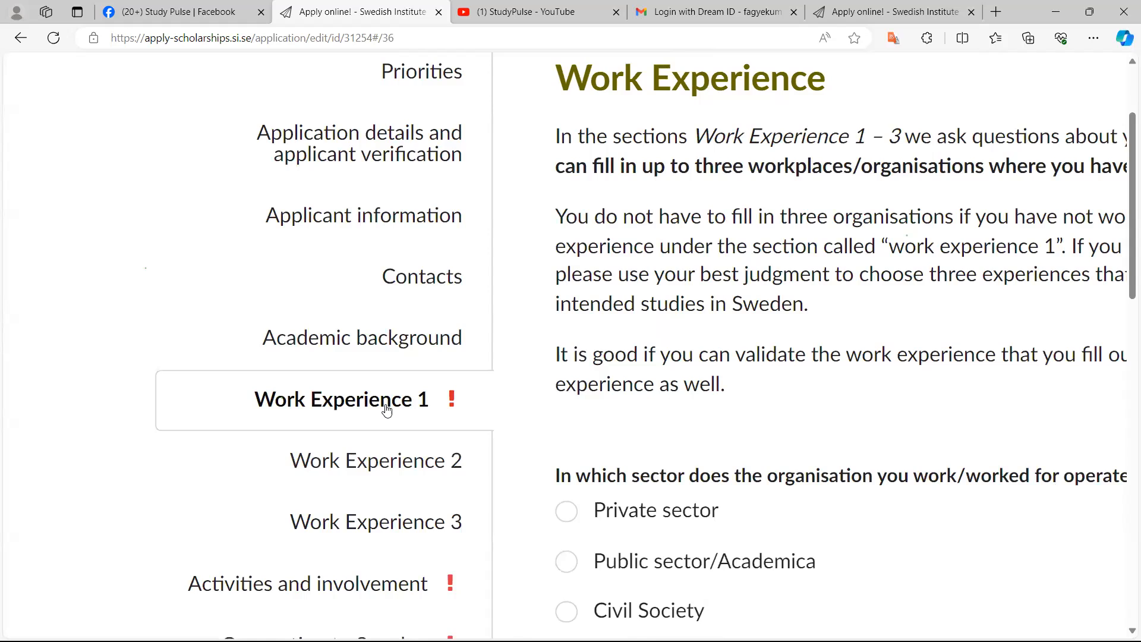
key(ctrl+minus)
key(ctrl+minus)
key(ctrl+minus)
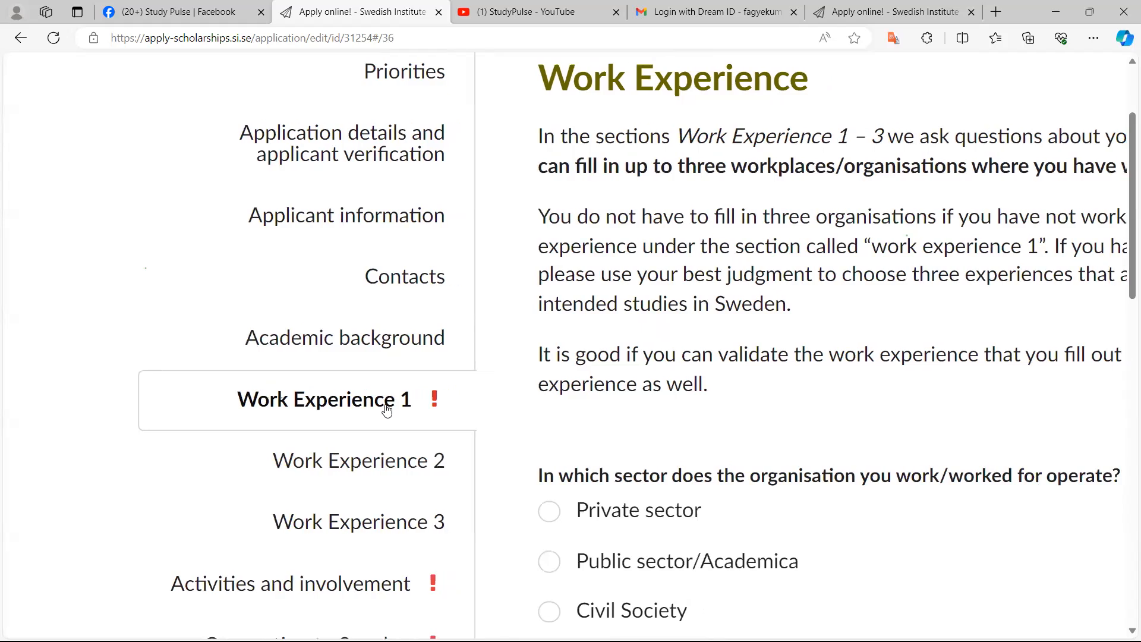
scroll(387, 410, right, 1)
scroll(387, 411, down, 1)
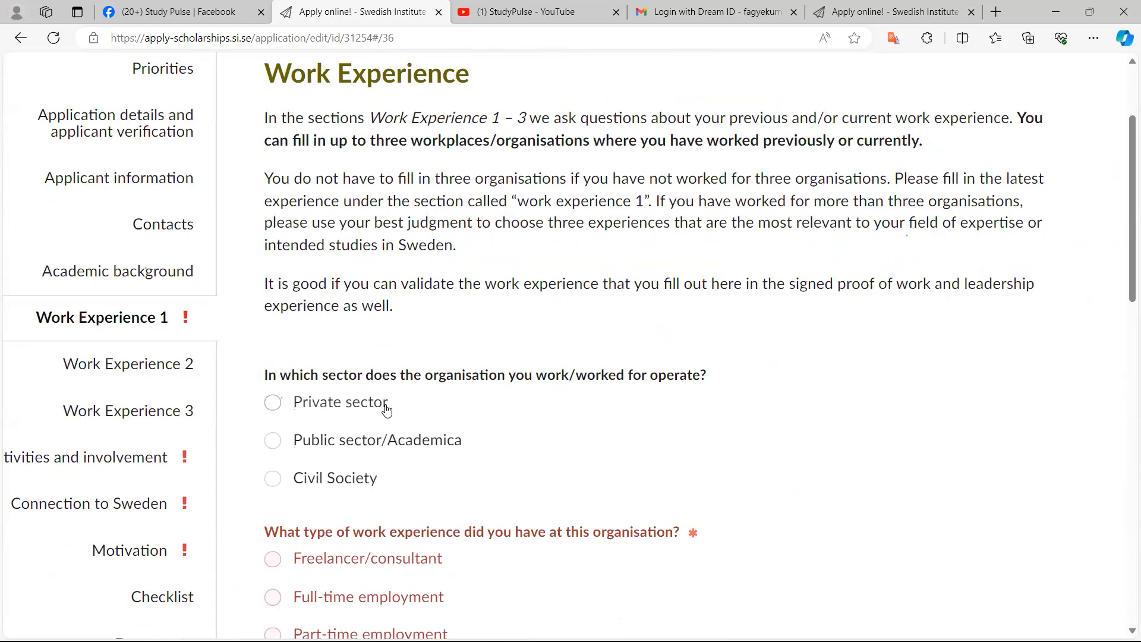
scroll(387, 411, left, 1)
ctrl+scroll(387, 410, up, 2)
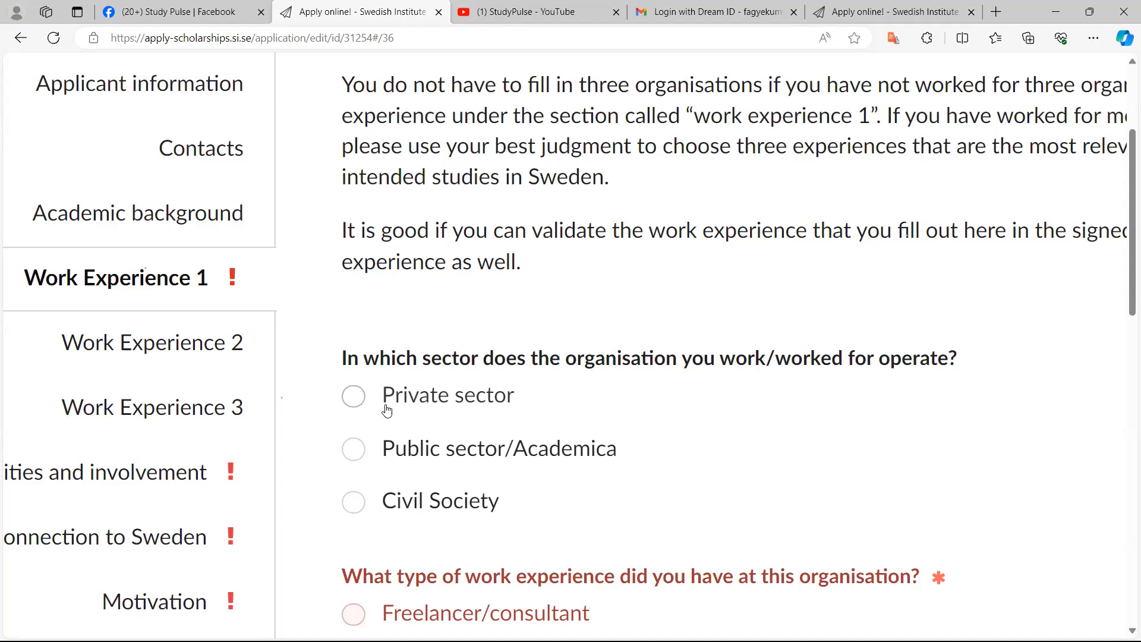
click(387, 410)
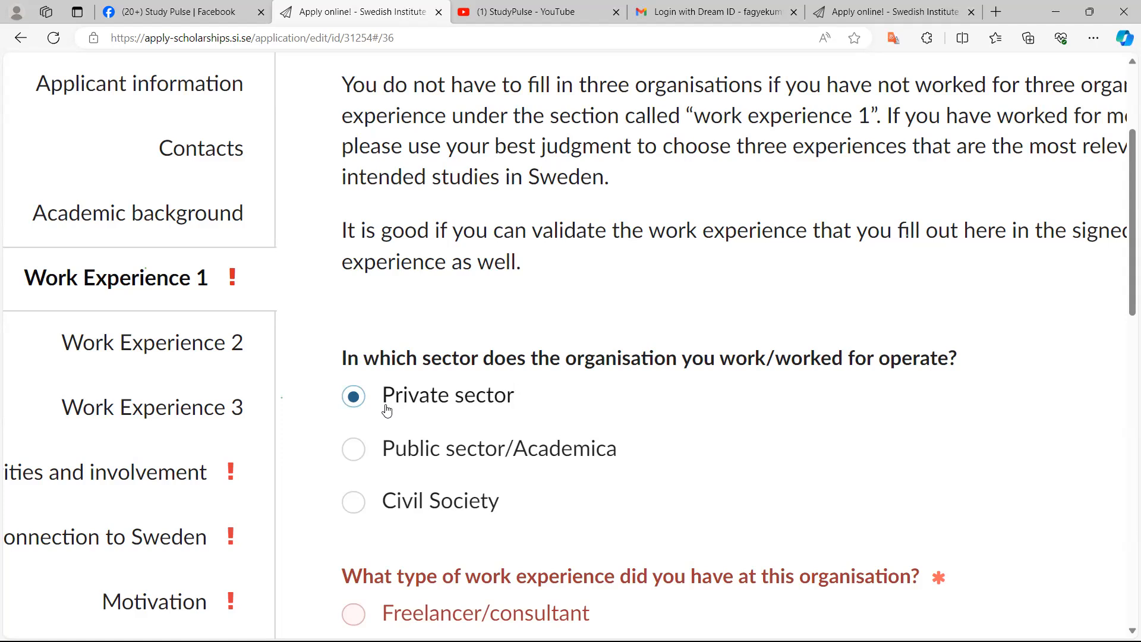
Try the work experience type options, choosing Full-time employment, Part-time employment and Volunteer in turn
scroll(387, 410, down, 4)
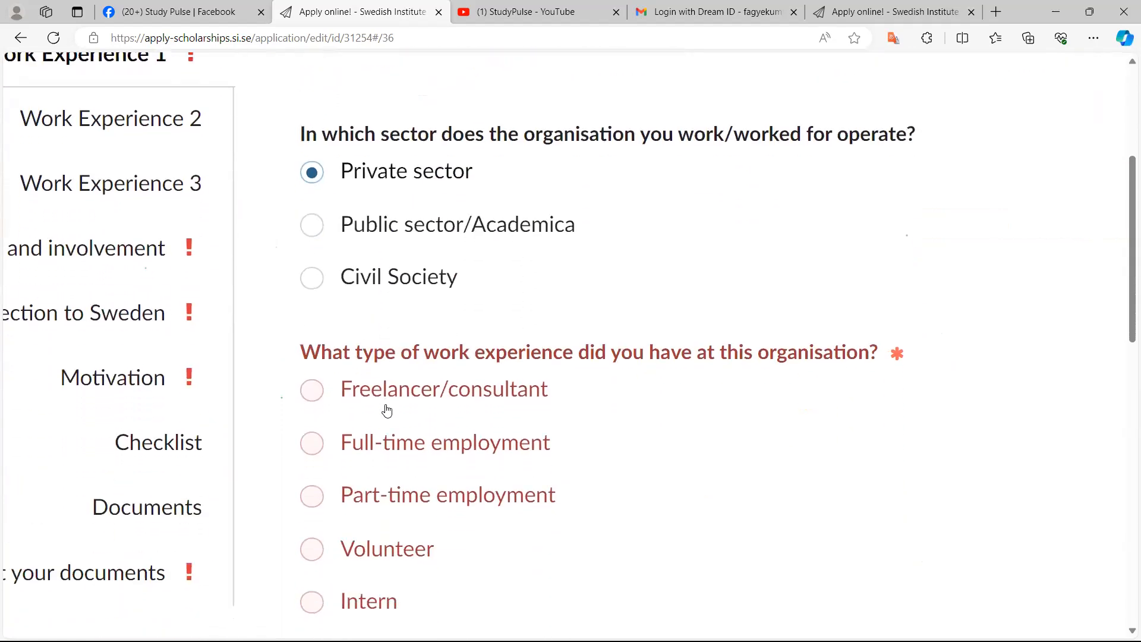
scroll(387, 410, up, 1)
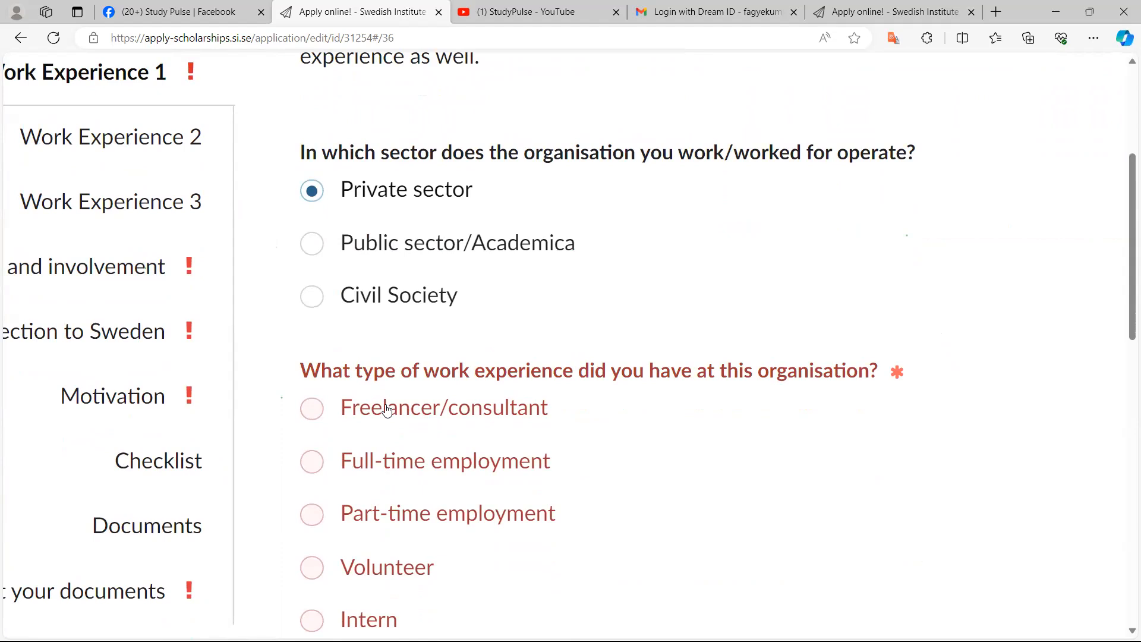
click(386, 461)
ctrl+scroll(385, 409, up, 4)
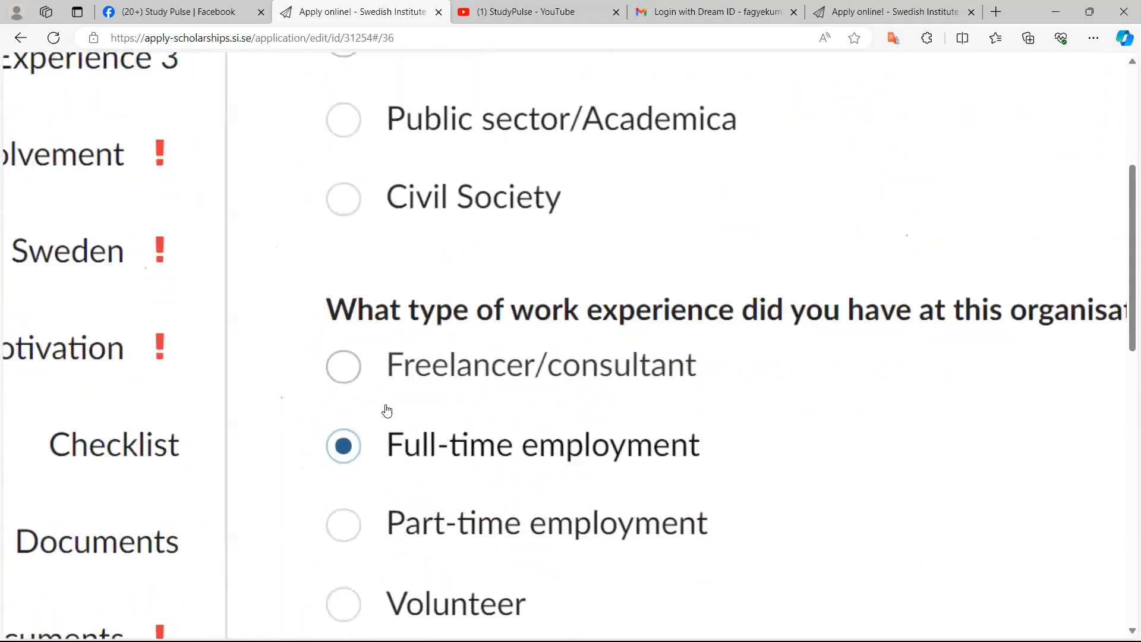
scroll(388, 409, down, 1)
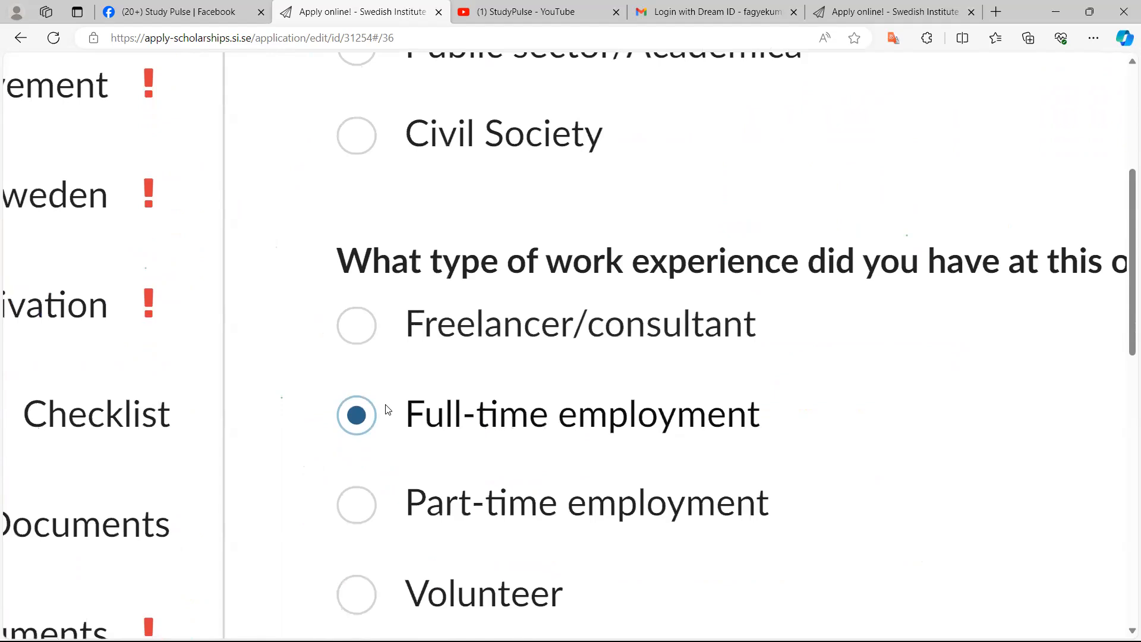
key(Down)
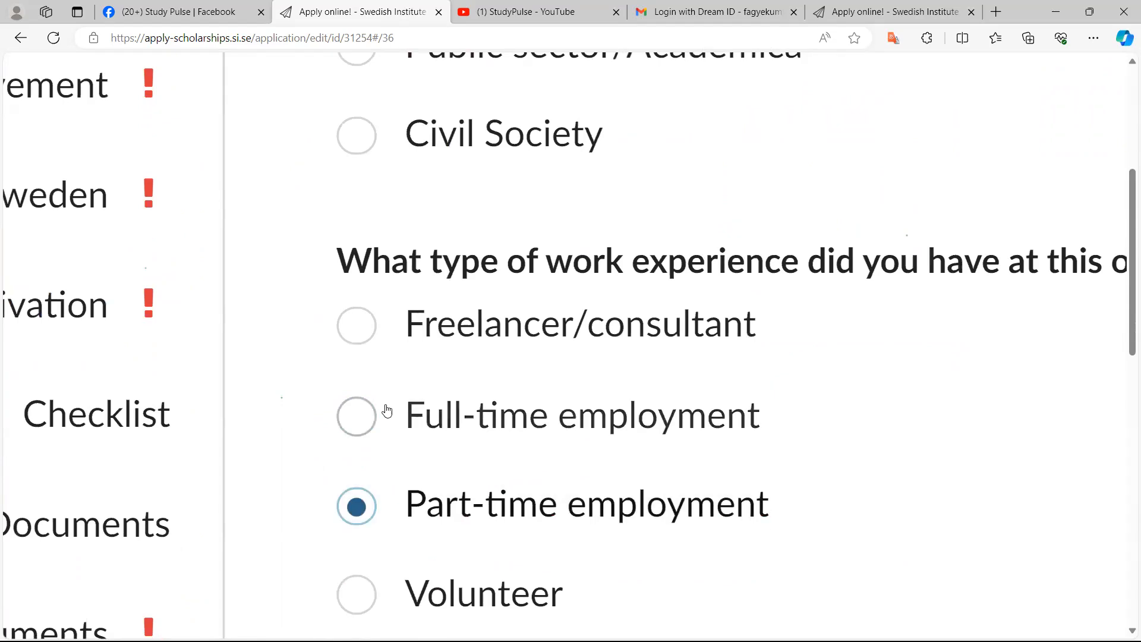
key(Down)
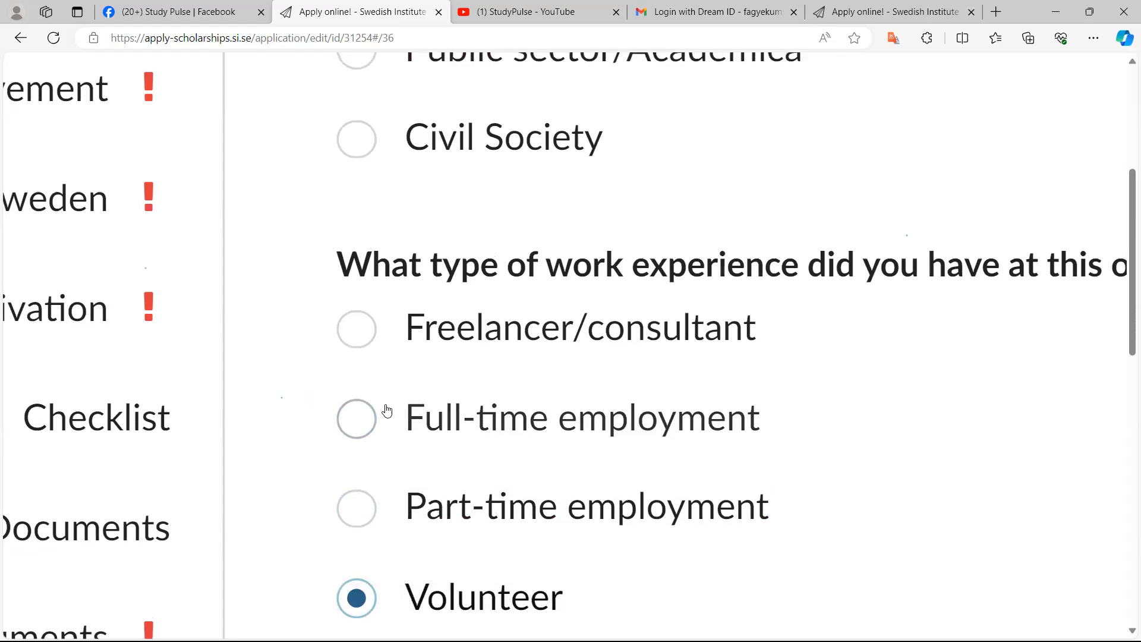
scroll(387, 410, up, 1)
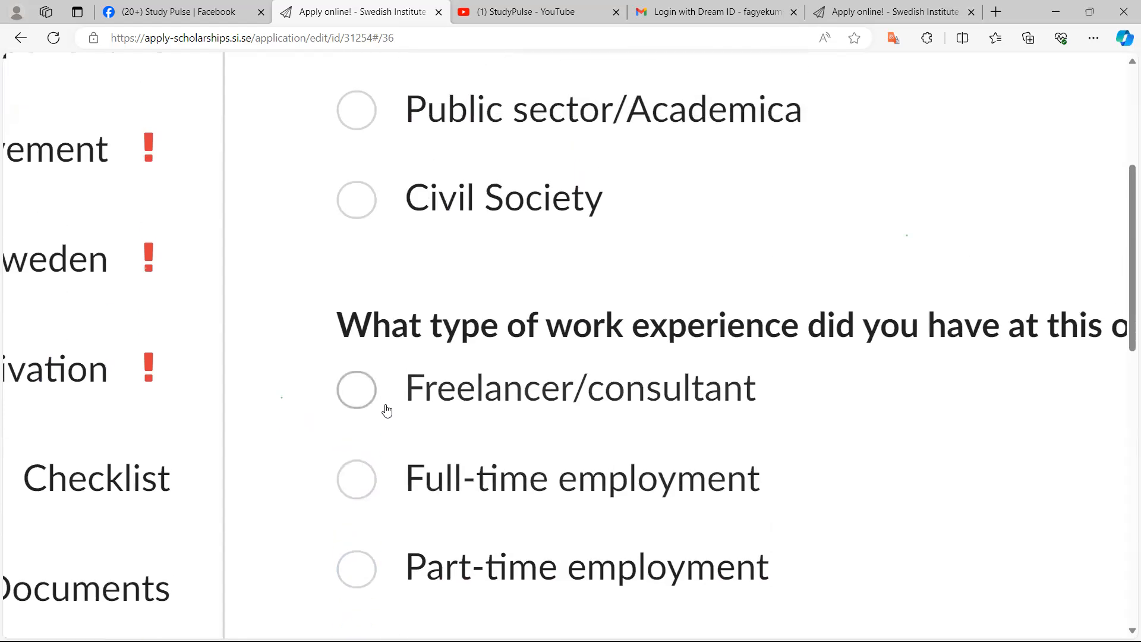
key(Down)
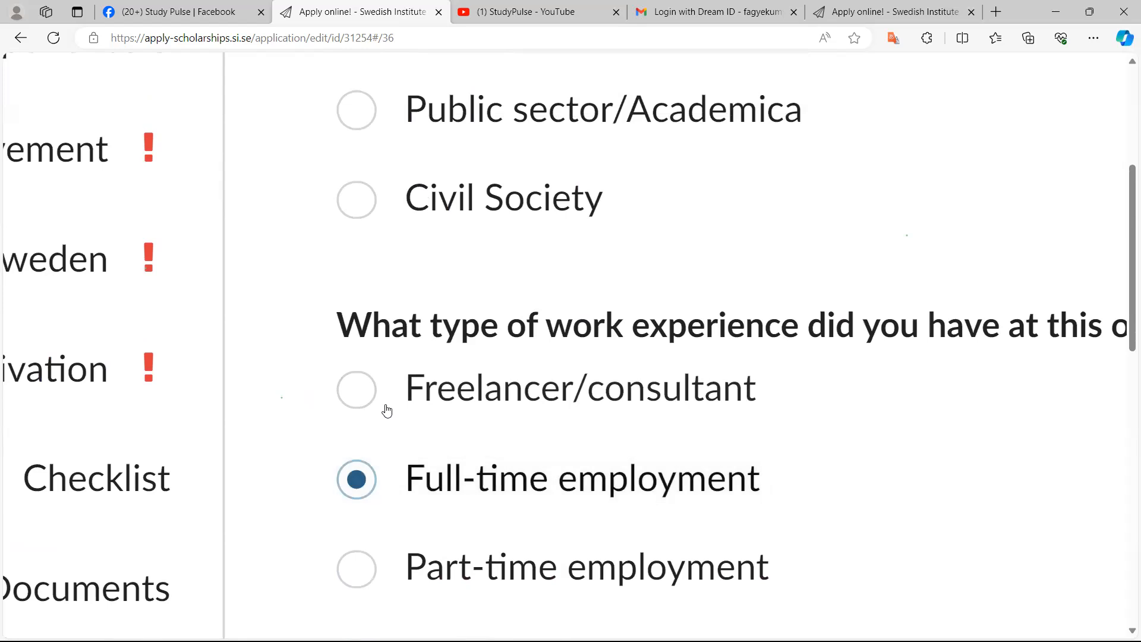
Choose Self employed without employees as the type of work experience at this organisation
scroll(387, 410, down, 4)
scroll(387, 410, down, 3)
scroll(387, 410, right, 1)
scroll(387, 410, down, 2)
scroll(387, 410, down, 2)
scroll(387, 410, down, 2)
scroll(387, 410, up, 1)
scroll(387, 410, down, 5)
scroll(387, 410, up, 3)
scroll(387, 410, up, 5)
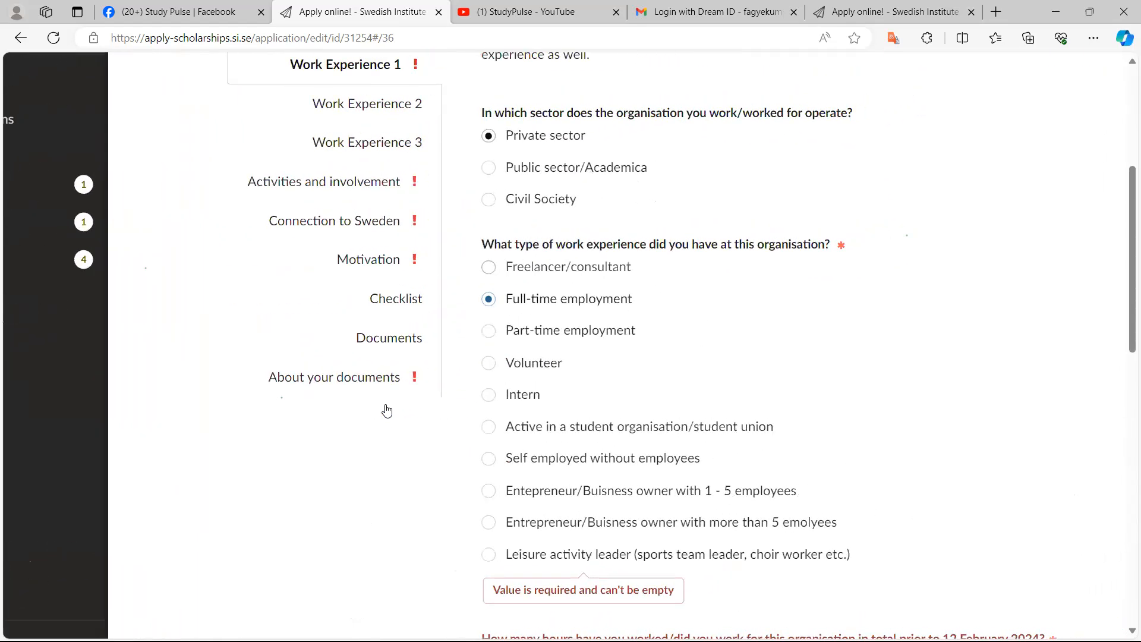
scroll(387, 410, up, 3)
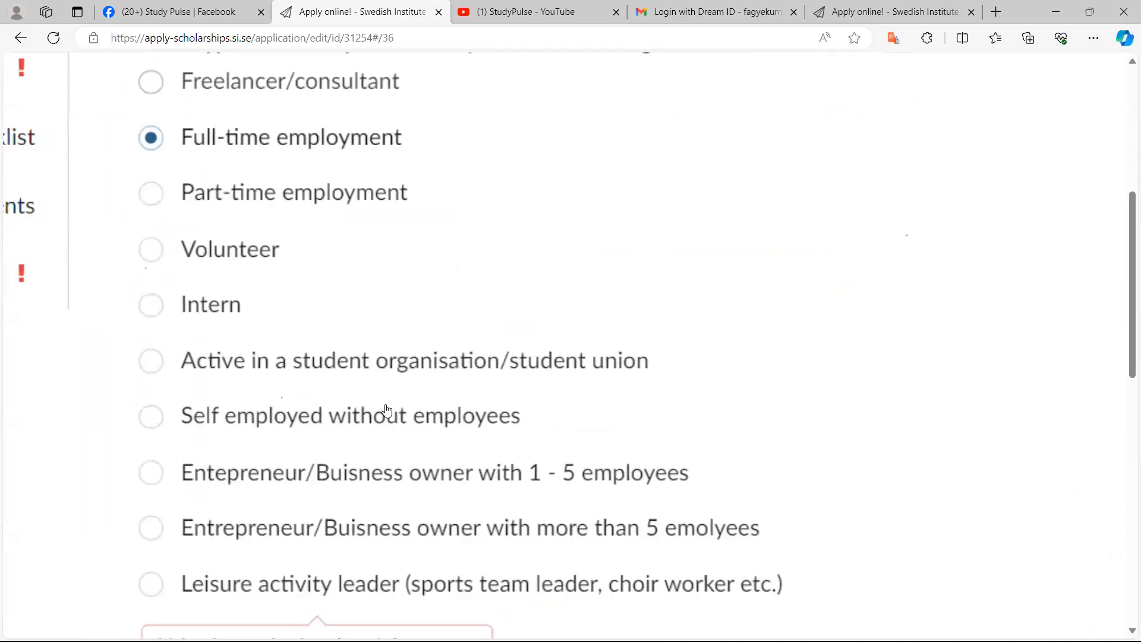
key(Down)
key(Down)
key(Down)
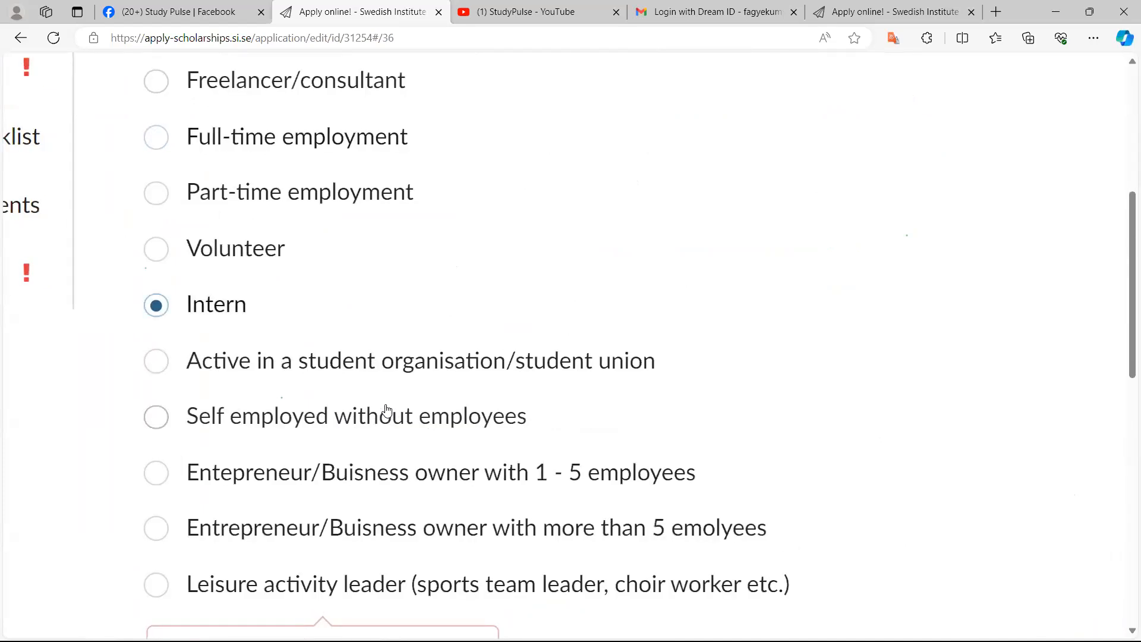
click(387, 411)
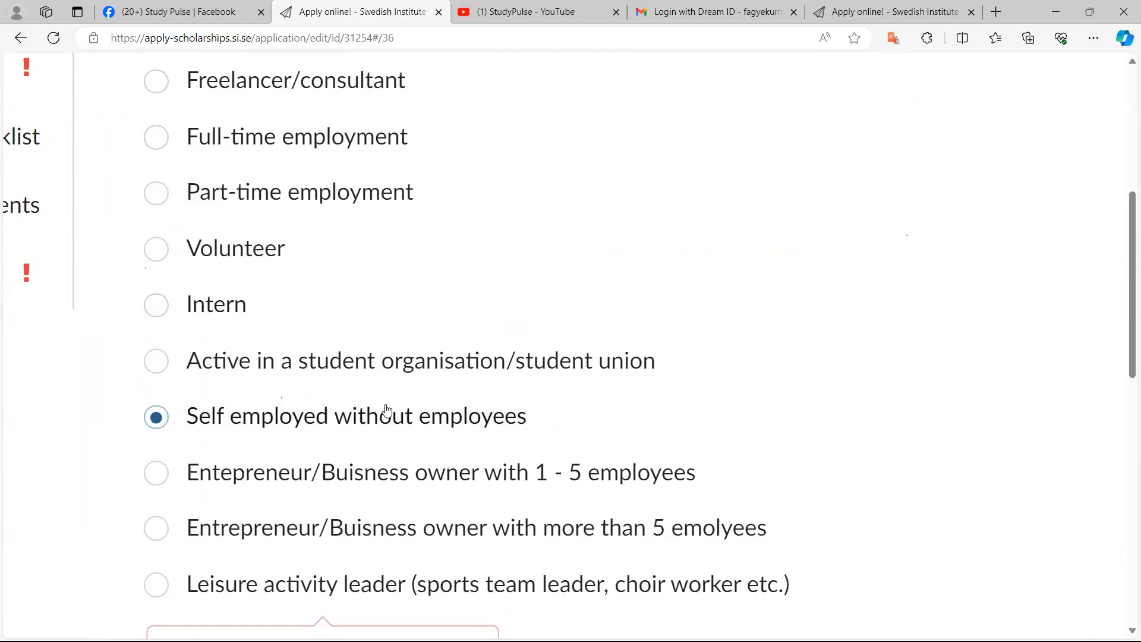
Enter 5000 as the total hours worked for this organisation prior to 12 February 2024
scroll(387, 410, down, 2)
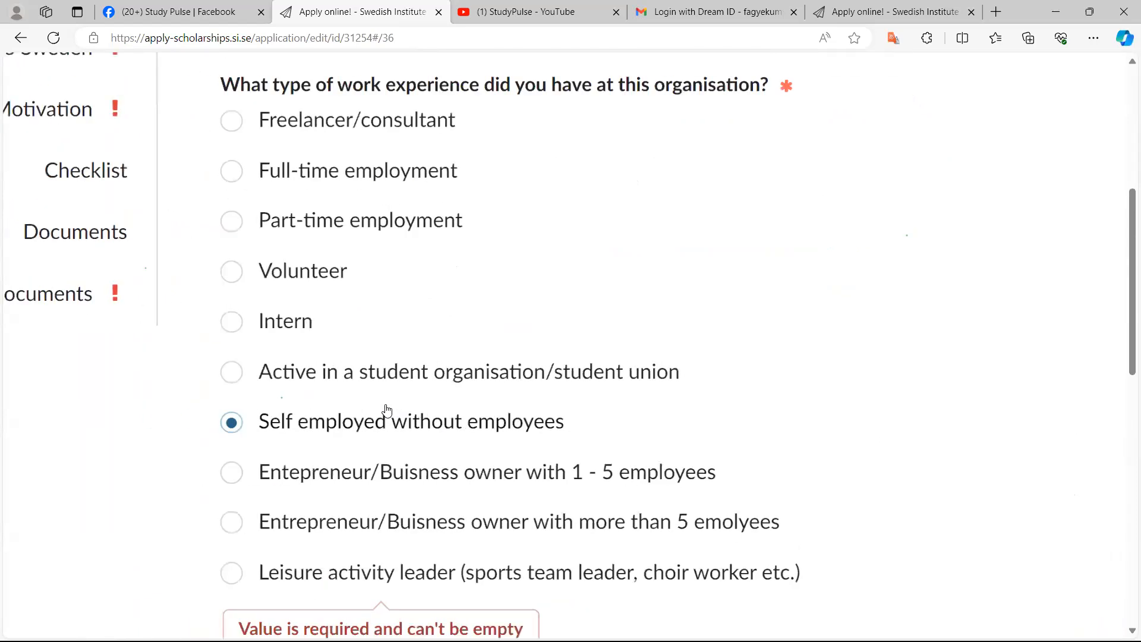
scroll(387, 410, down, 4)
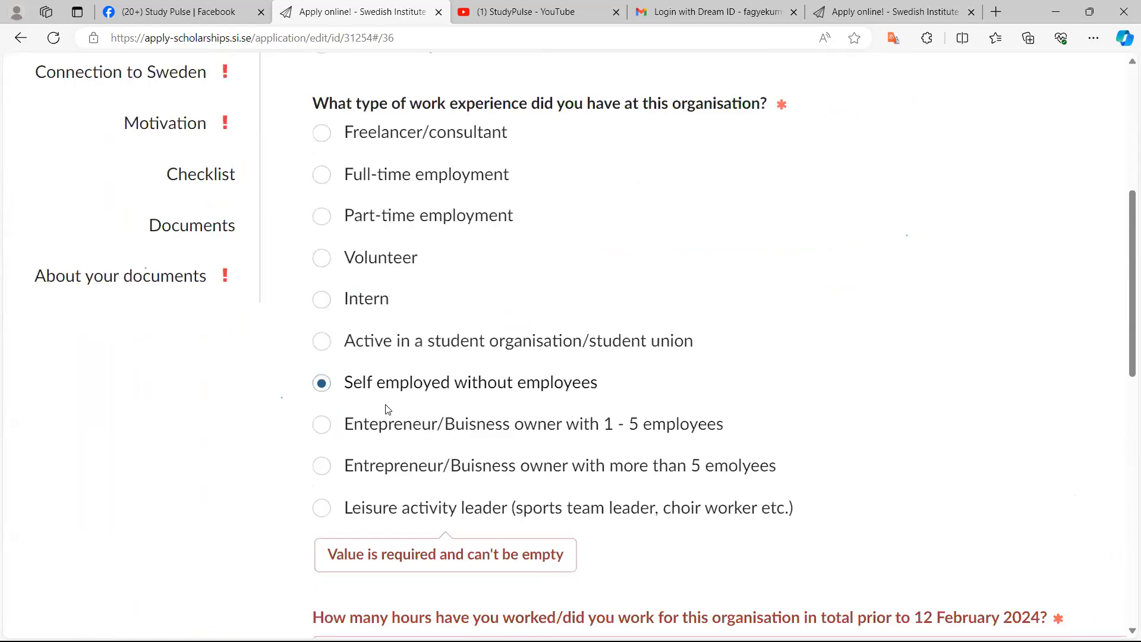
scroll(387, 410, up, 2)
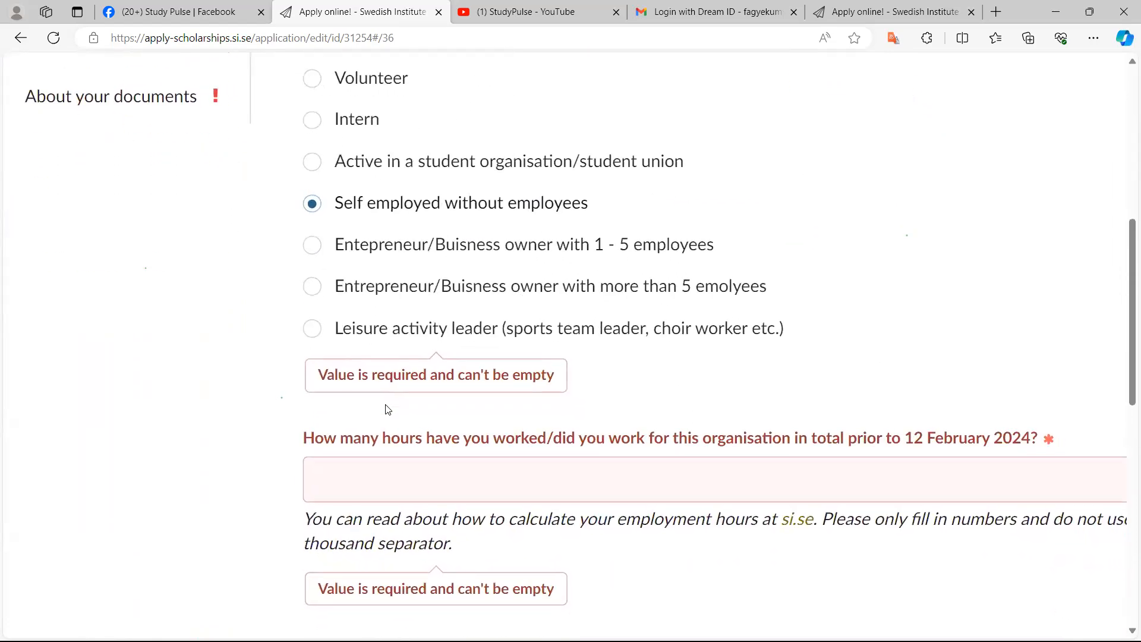
scroll(387, 410, up, 2)
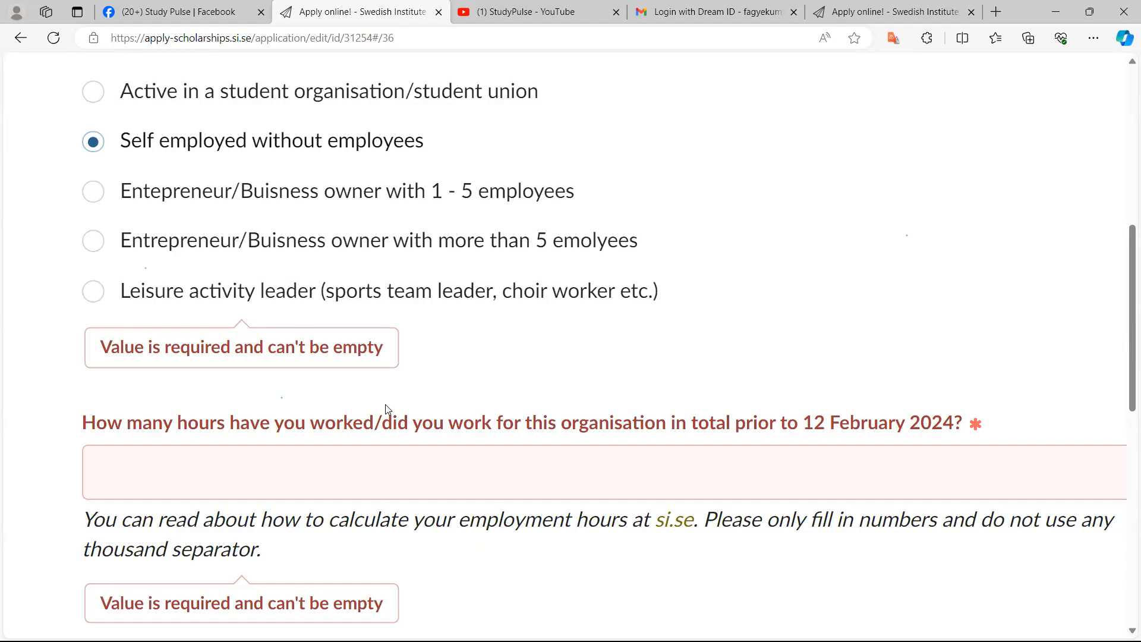
scroll(387, 408, down, 1)
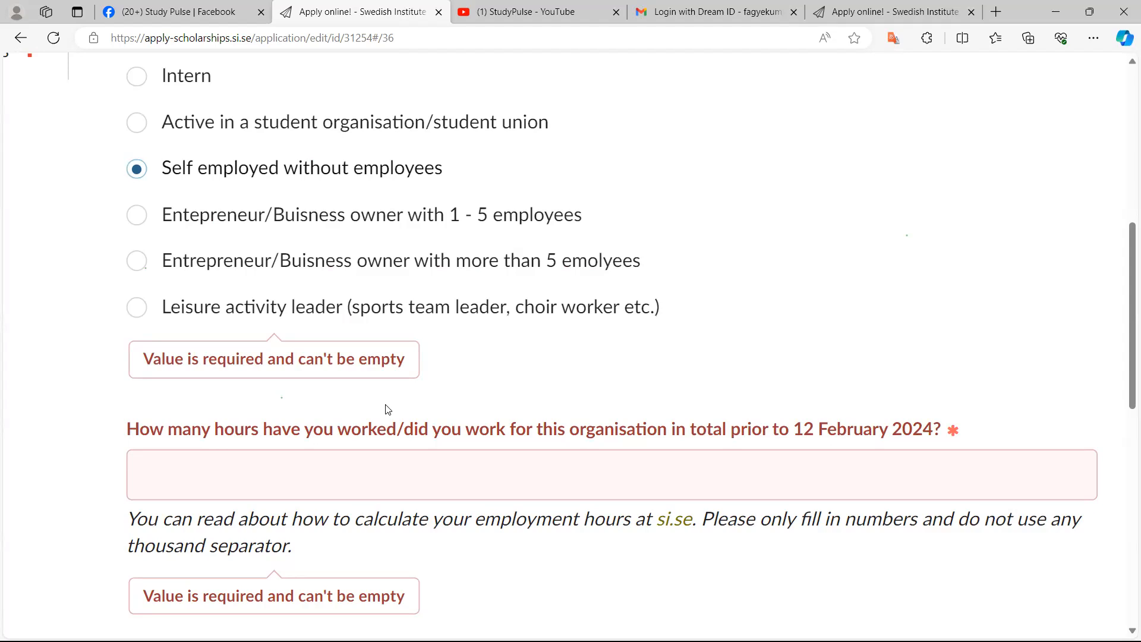
click(254, 475)
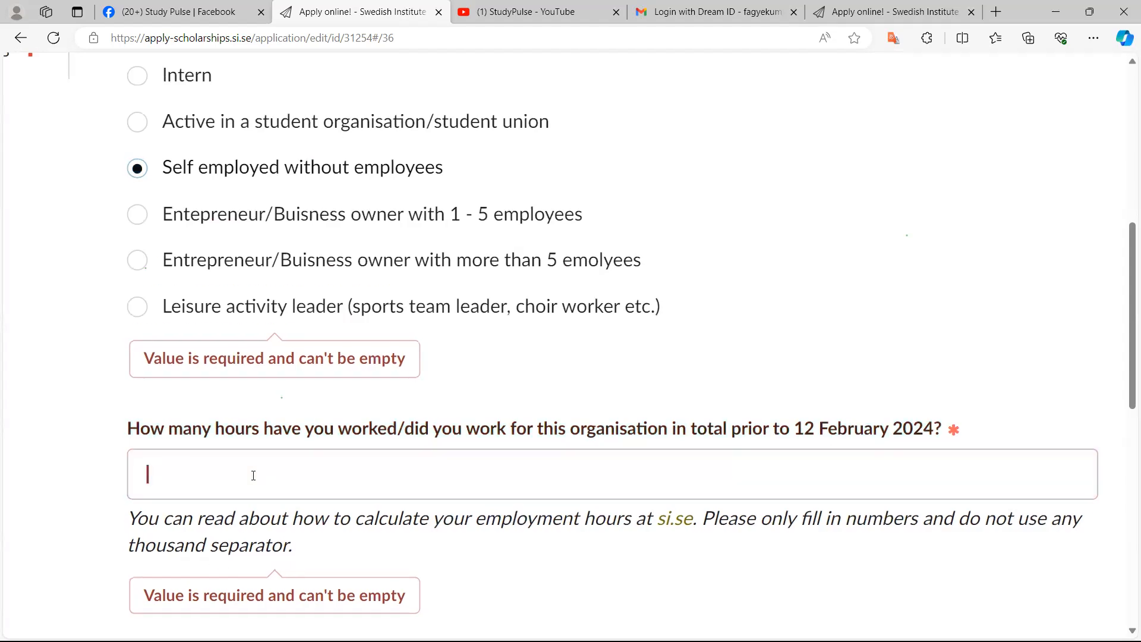
text(5000)
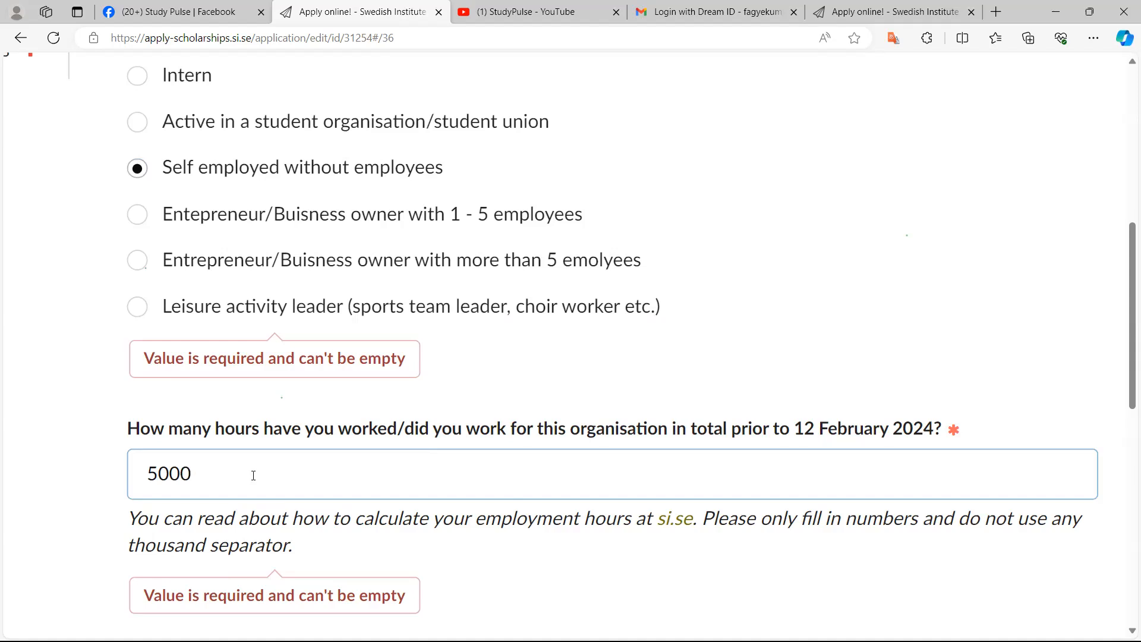
Review the Work Experience 1 answers entered so far and the remaining required questions
scroll(253, 475, up, 5)
scroll(254, 476, up, 3)
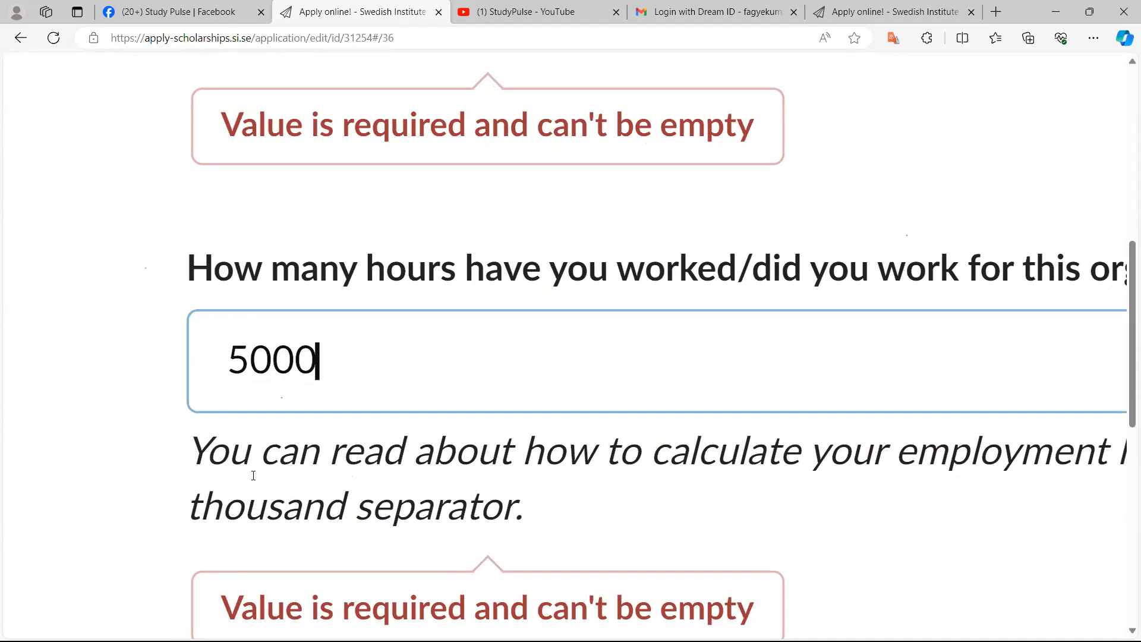
key(ctrl+0)
key(ctrl+minus)
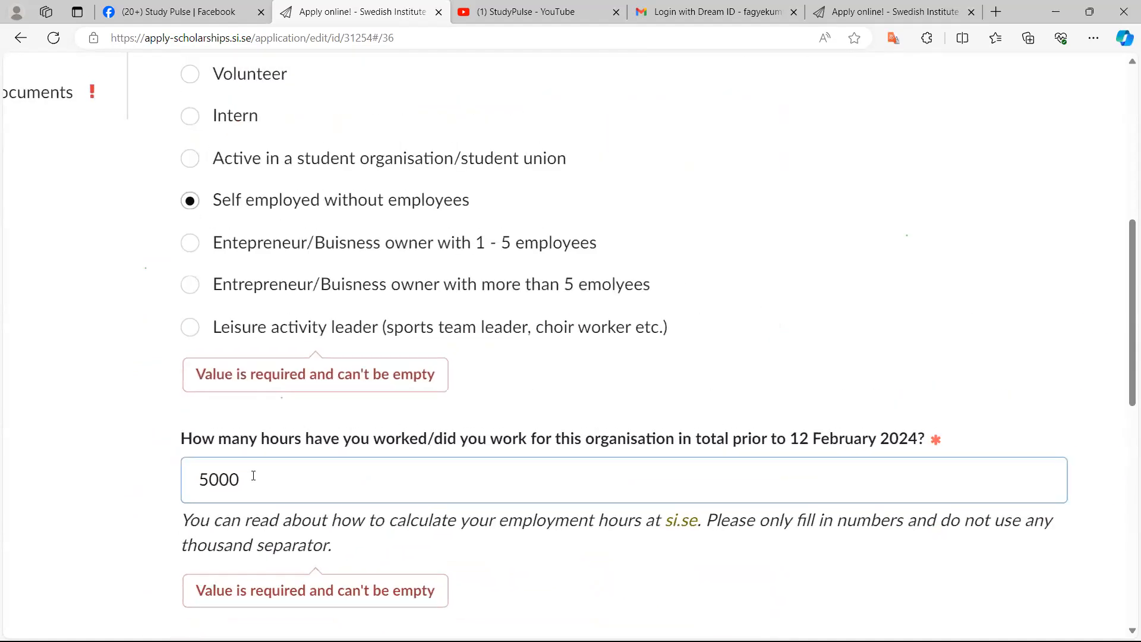
scroll(253, 476, up, 6)
scroll(253, 476, up, 6)
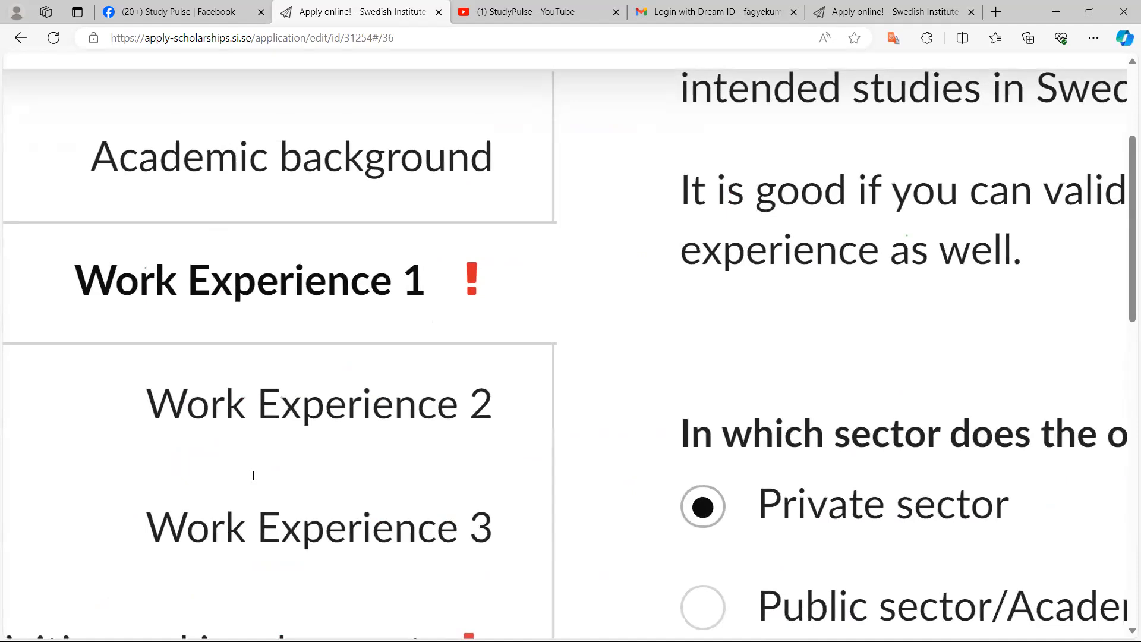
scroll(253, 475, down, 10)
scroll(253, 475, down, 3)
scroll(253, 475, up, 9)
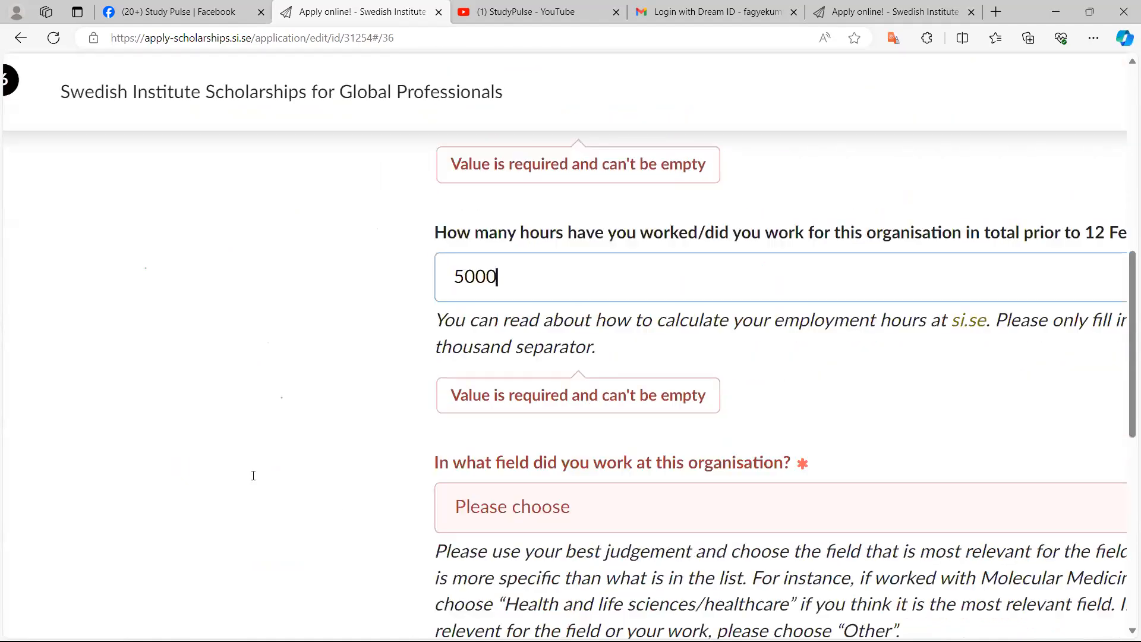
scroll(253, 476, up, 2)
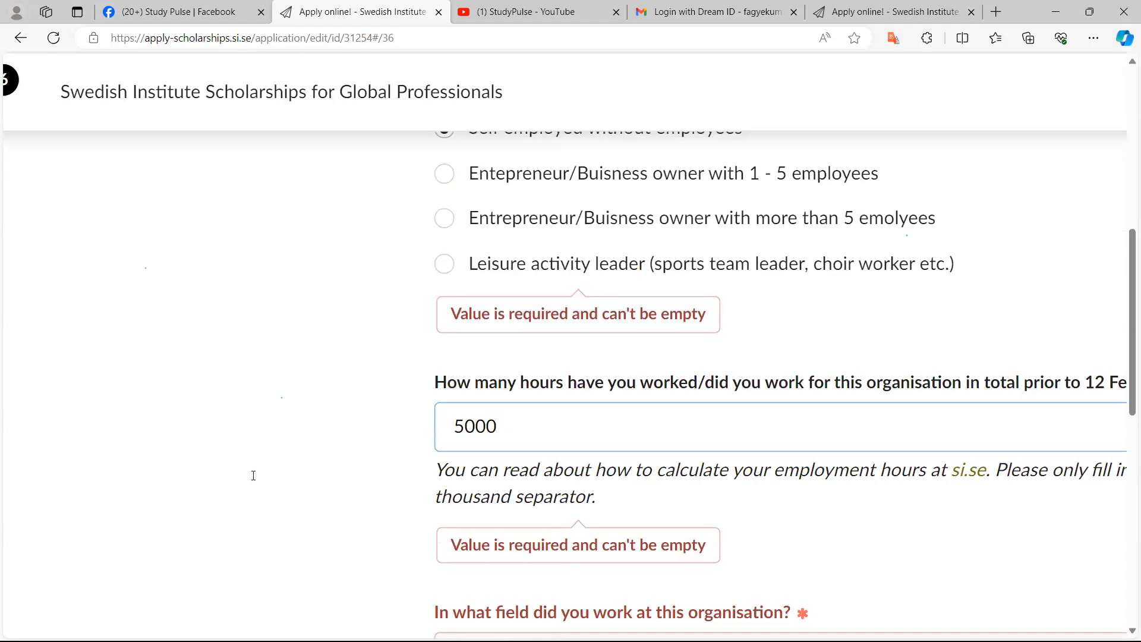
scroll(254, 476, down, 5)
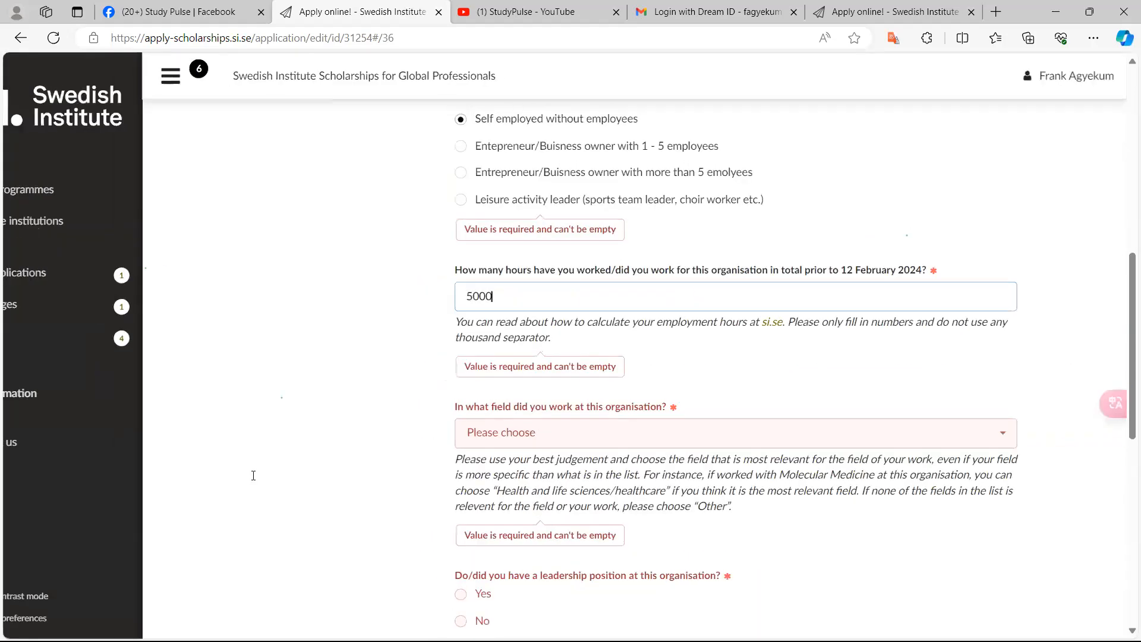
scroll(254, 476, up, 6)
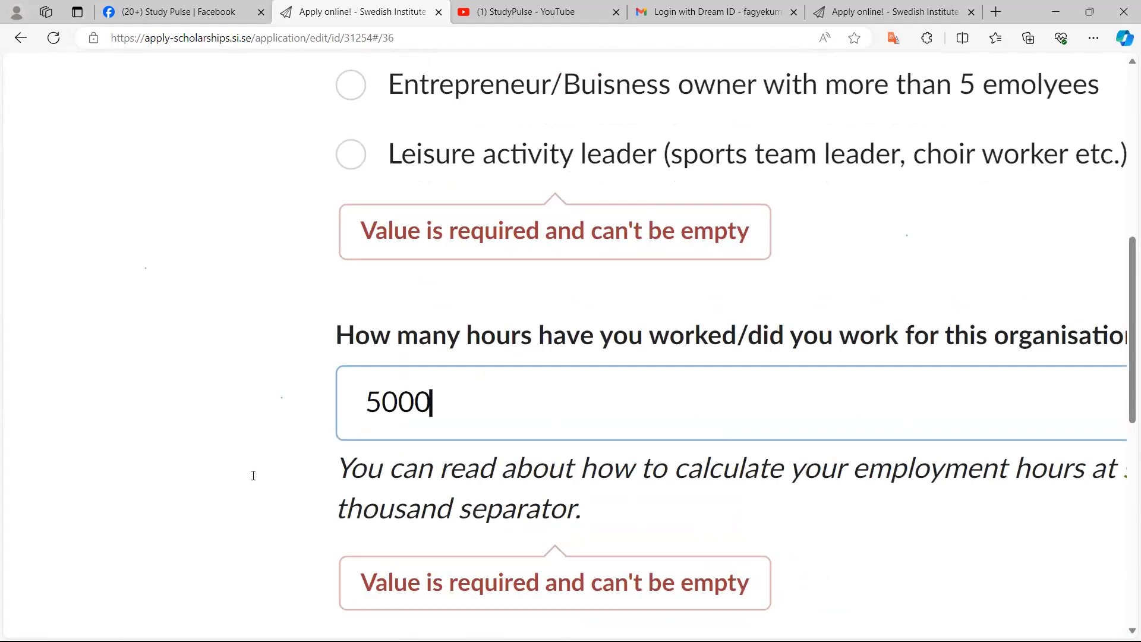
scroll(253, 475, down, 2)
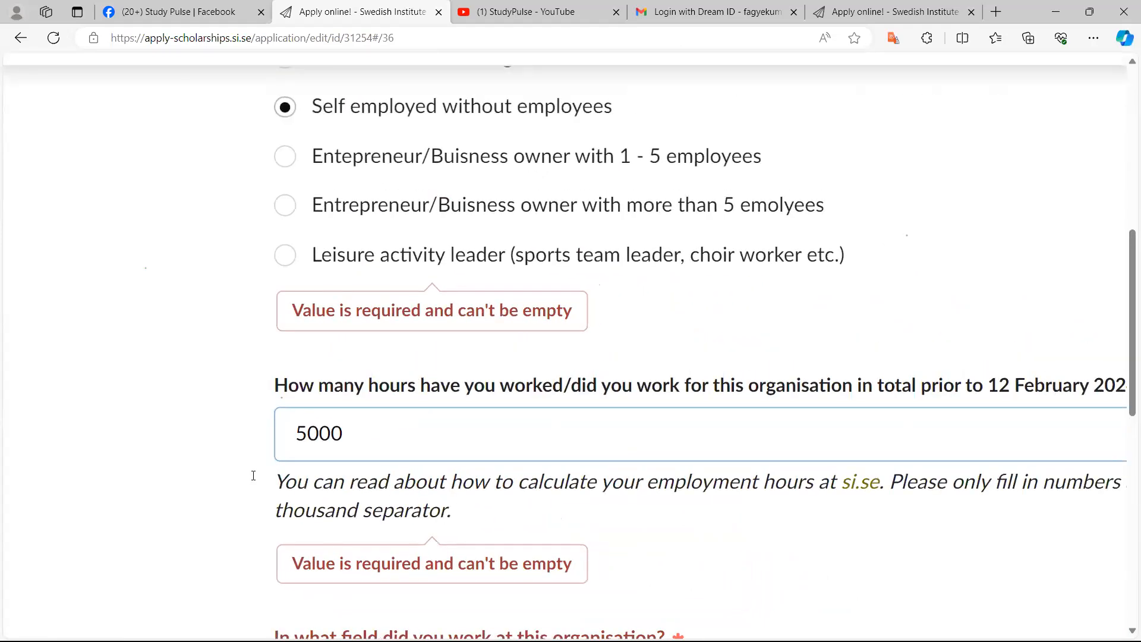
Choose Education/teaching as the field of work at this organisation
scroll(253, 475, down, 1)
scroll(253, 475, up, 1)
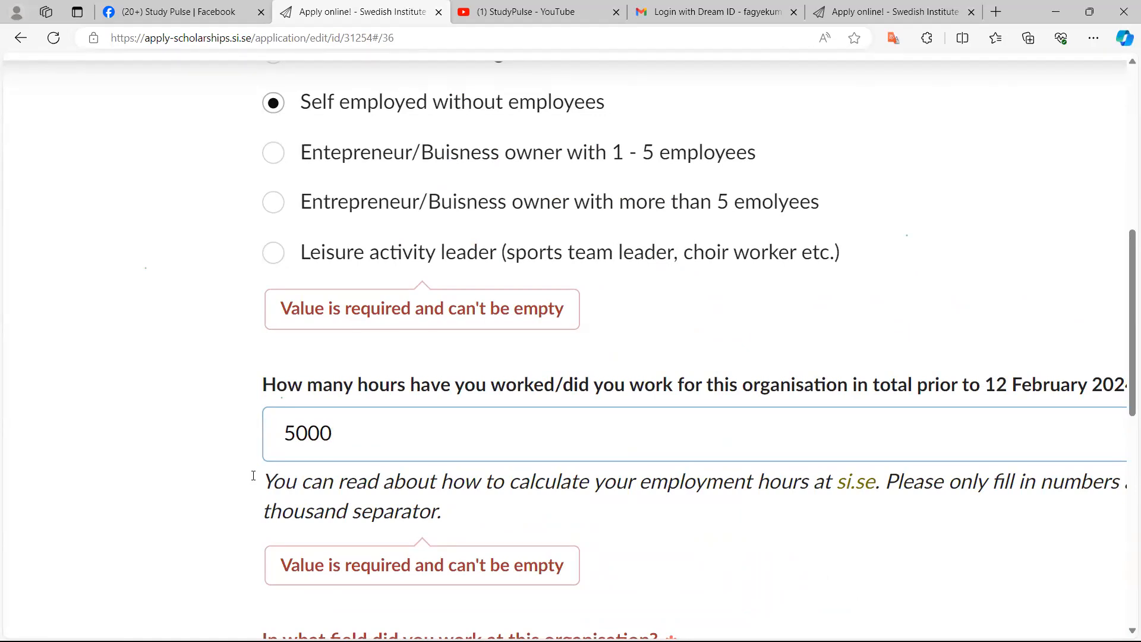
scroll(253, 476, down, 3)
ctrl+scroll(254, 476, up, 4)
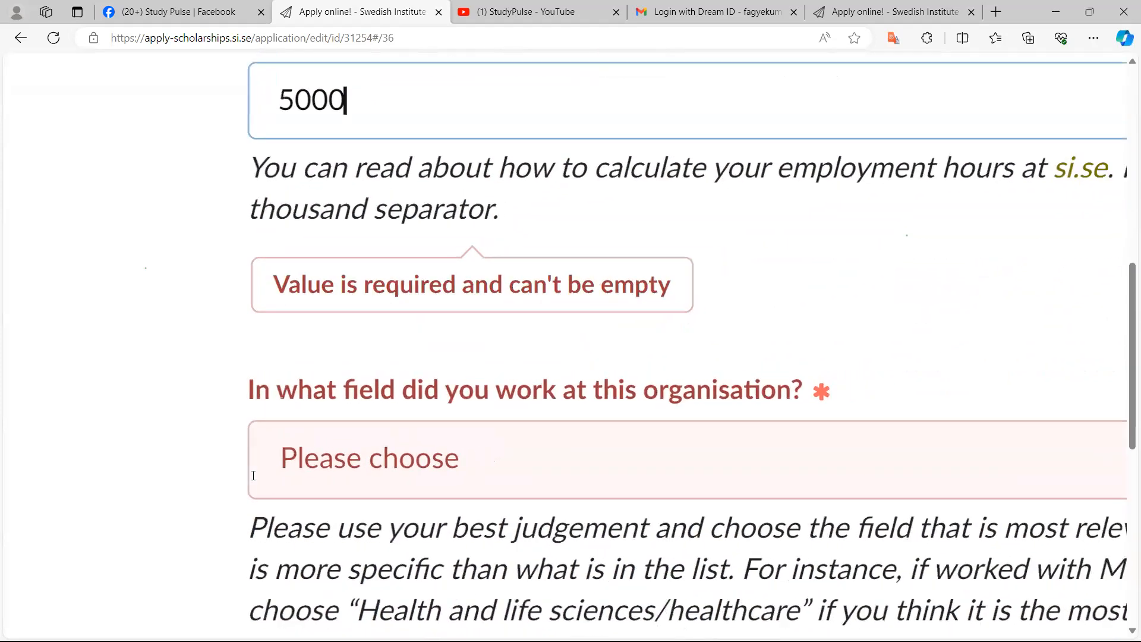
ctrl+scroll(253, 476, down, 1)
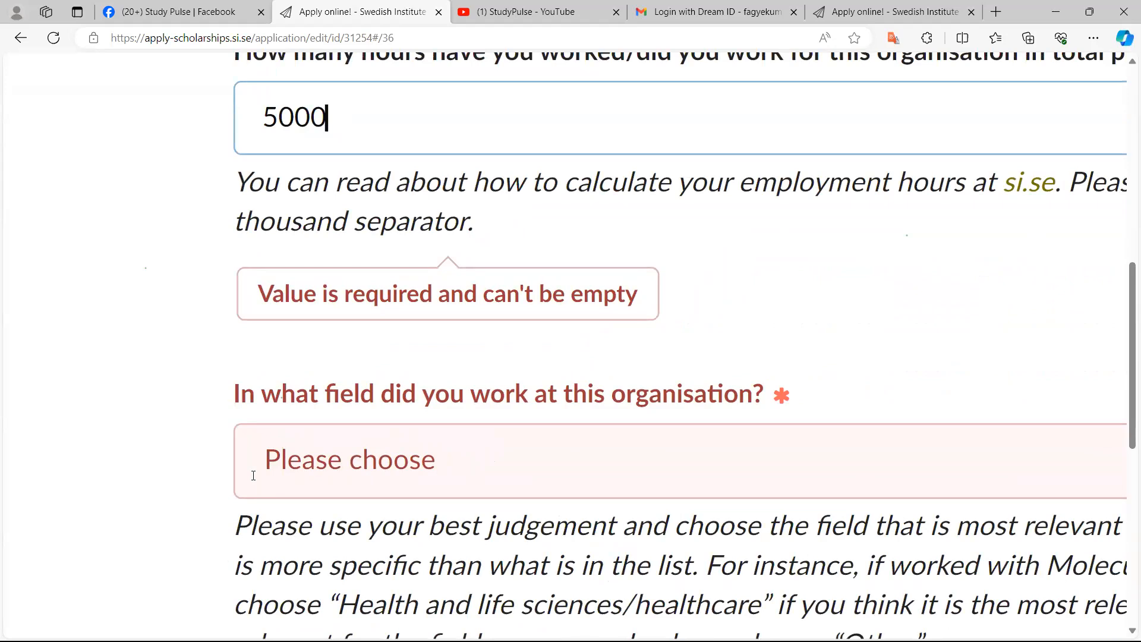
click(253, 476)
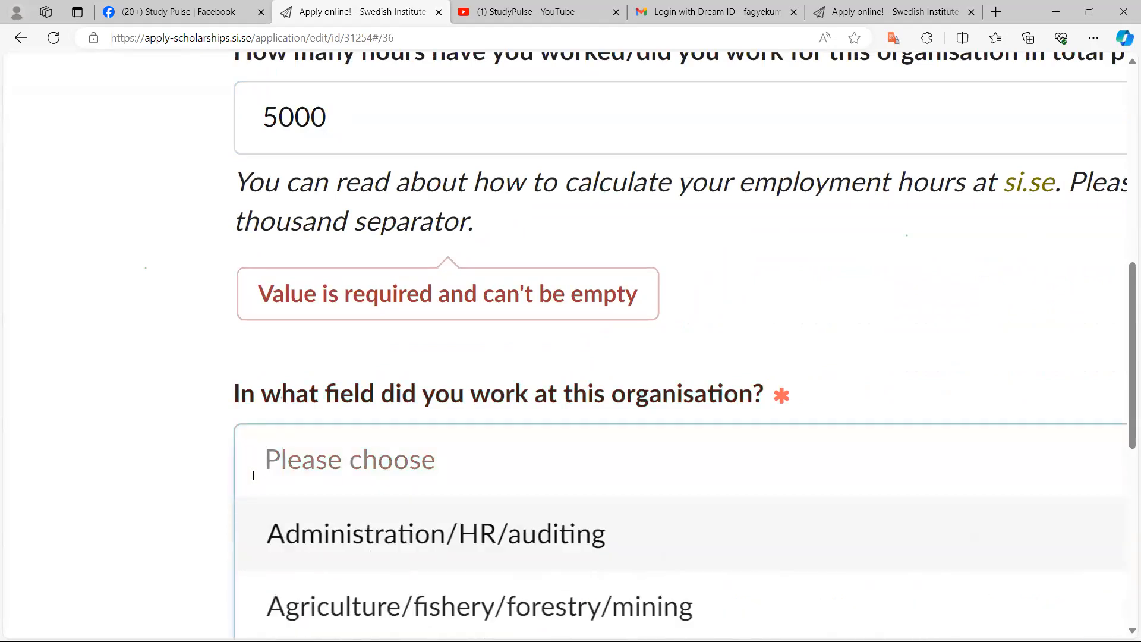
scroll(253, 476, down, 6)
scroll(254, 476, down, 2)
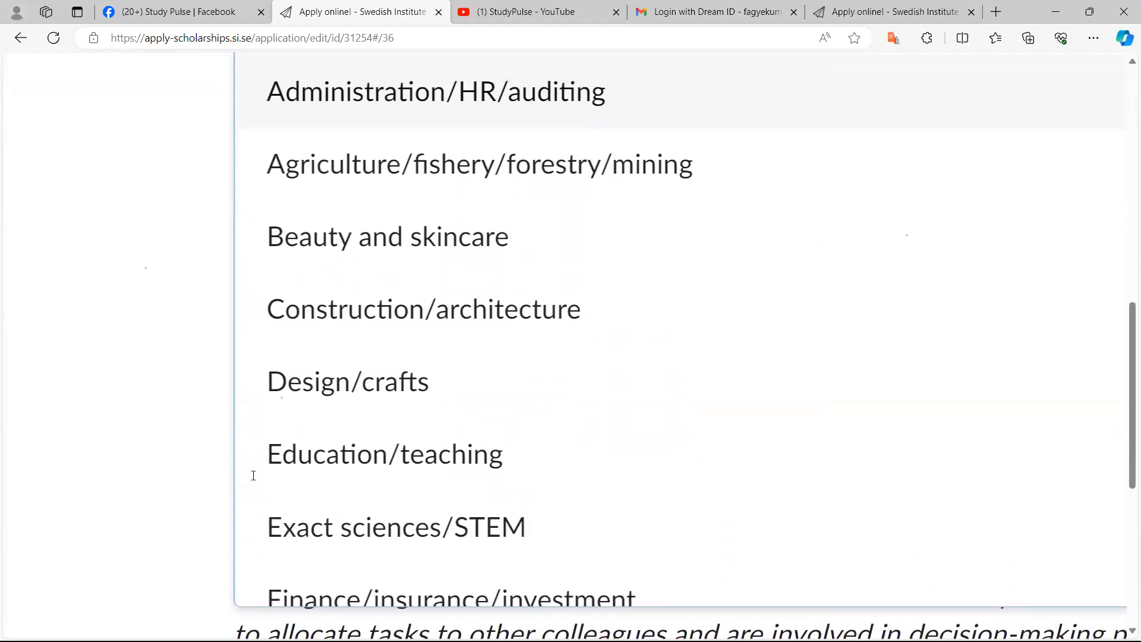
scroll(254, 476, up, 3)
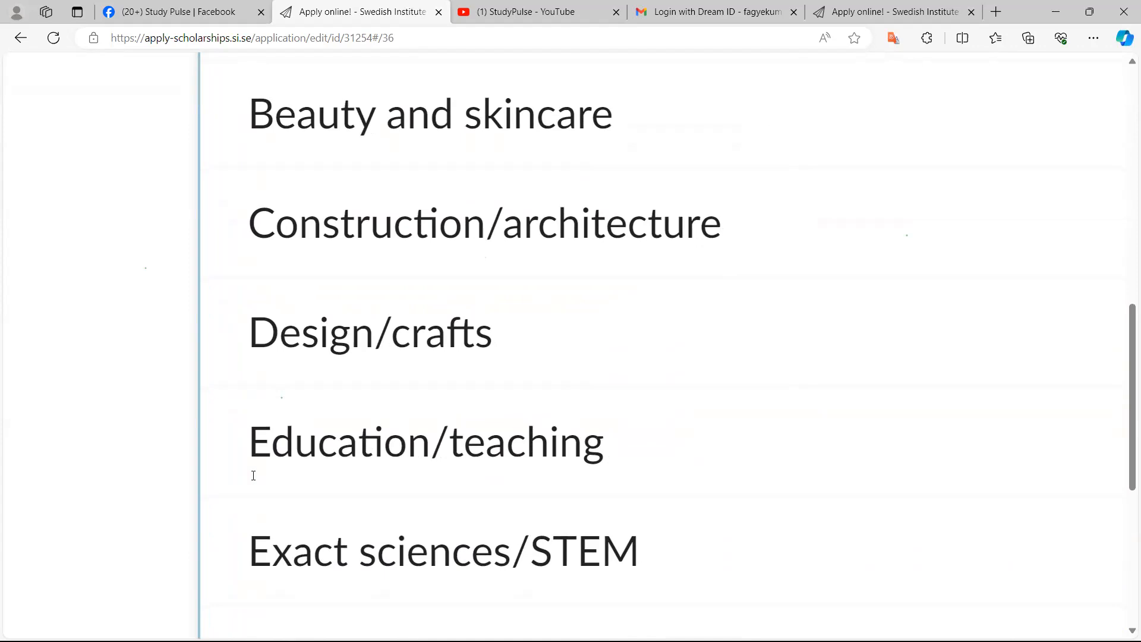
scroll(253, 475, up, 3)
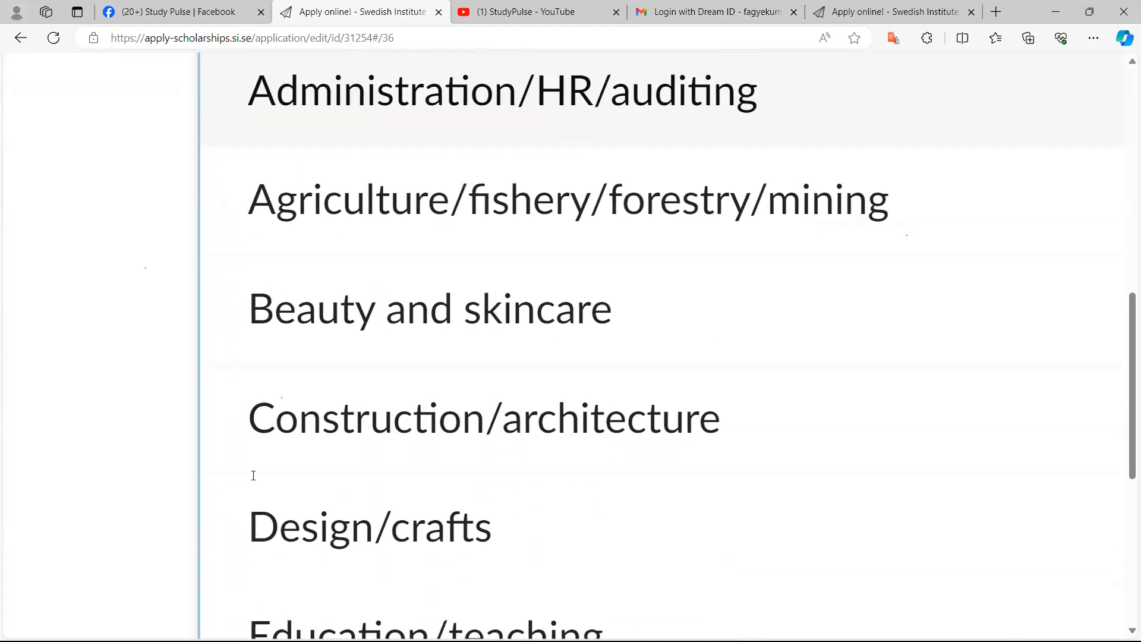
scroll(254, 476, up, 4)
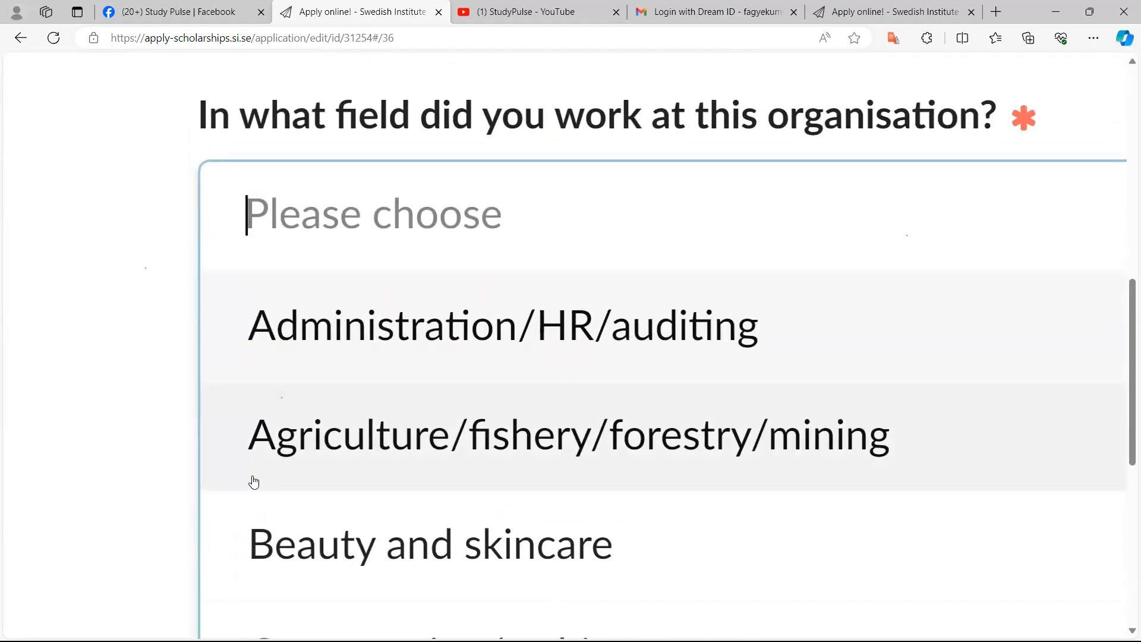
key(ctrl+minus)
key(ctrl+minus)
key(ctrl+minus)
key(ctrl+minus)
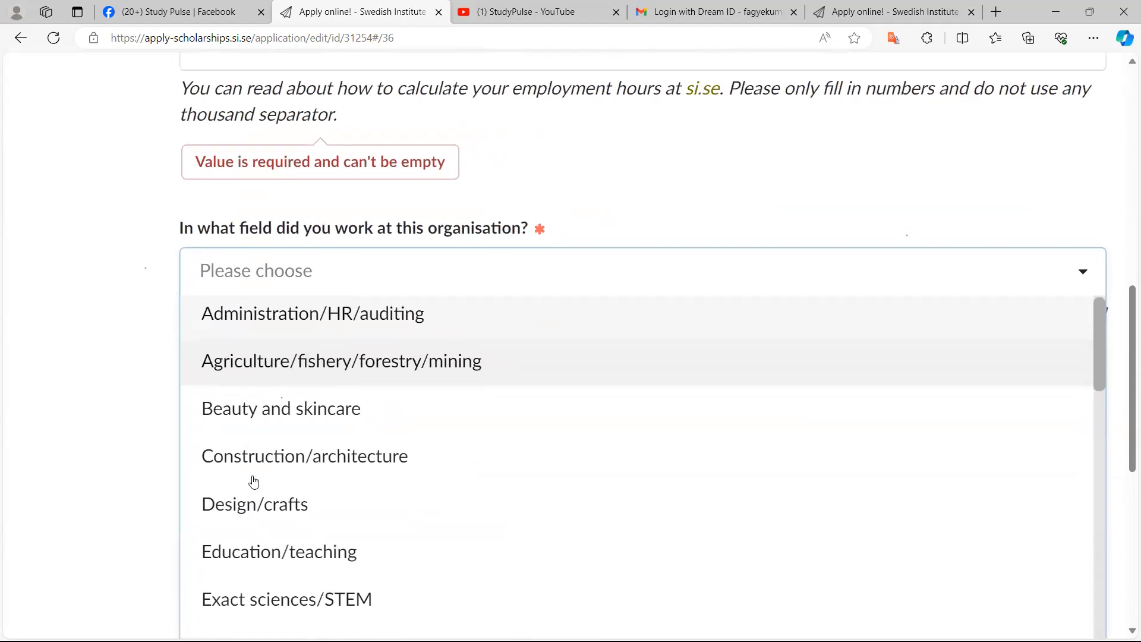
key(ctrl+plus)
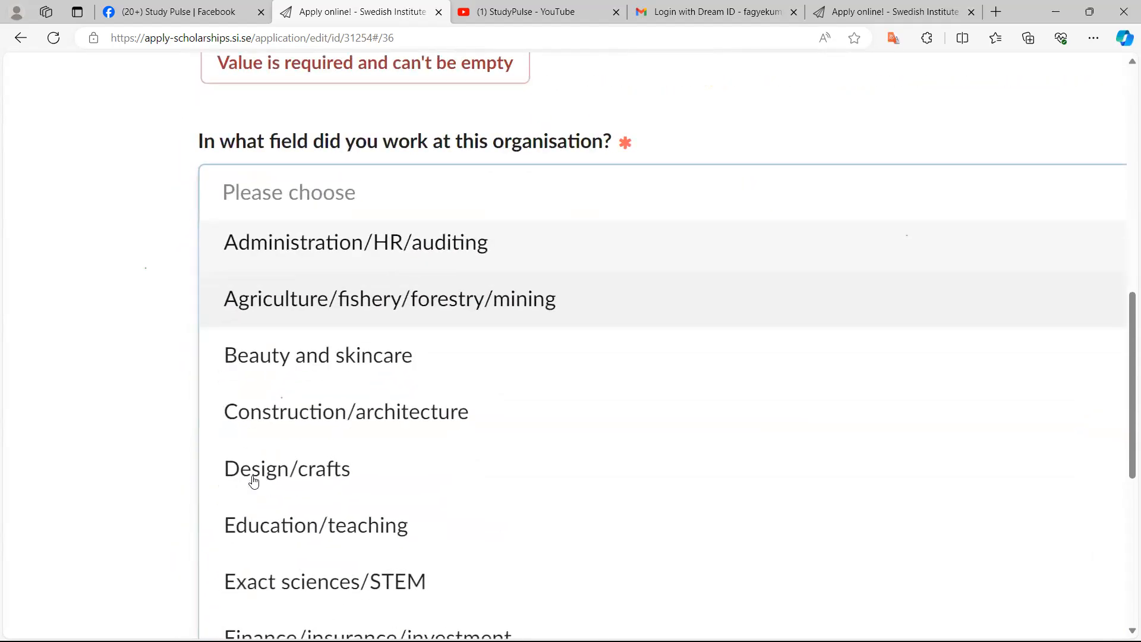
key(Down)
key(Down)
key(Down)
key(Down)
key(Return)
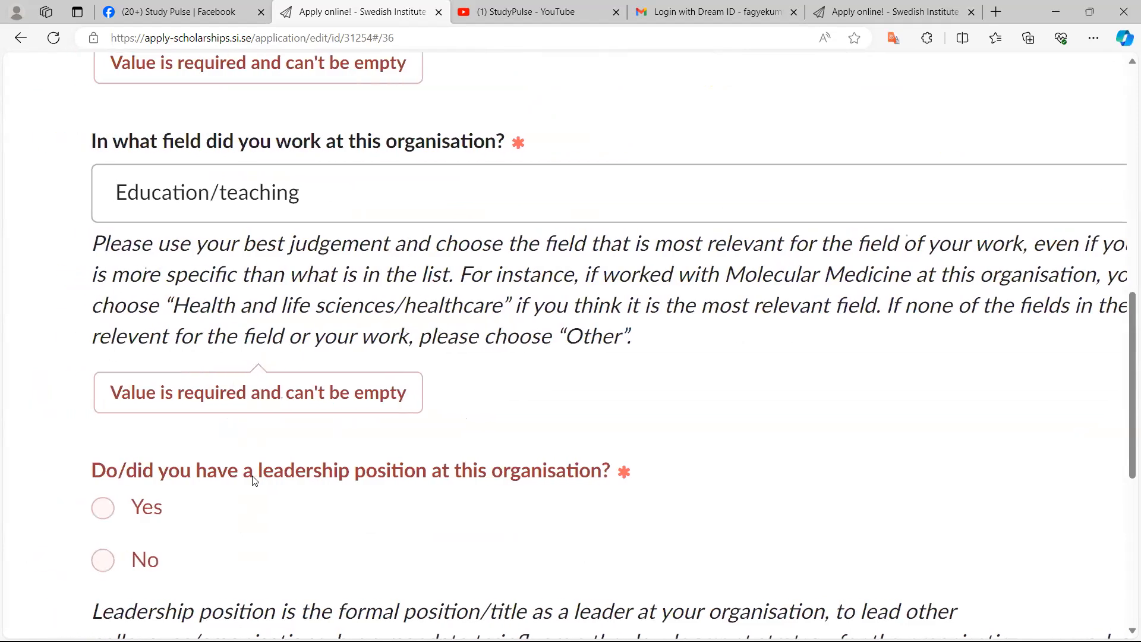
Answer Yes to having a leadership position at this organisation
scroll(255, 480, up, 3)
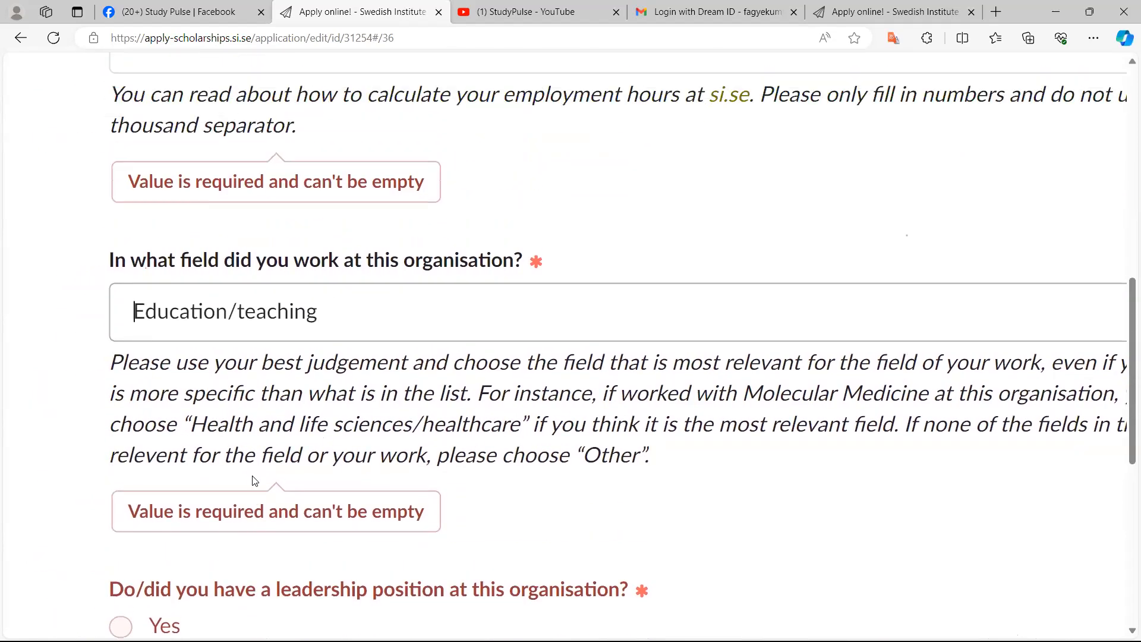
scroll(255, 480, down, 5)
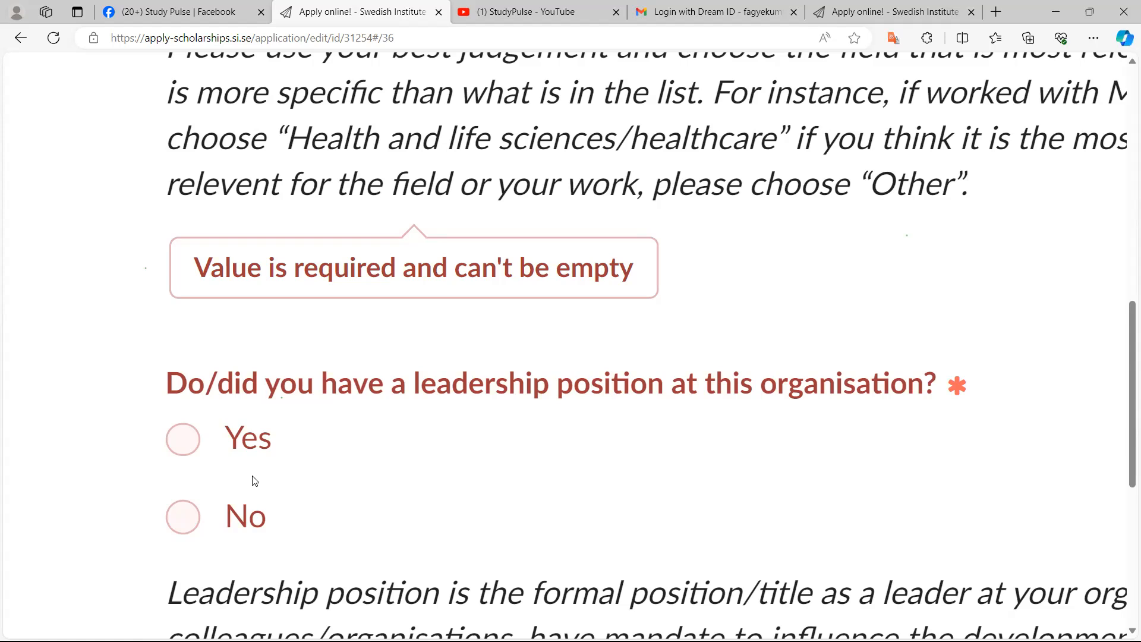
click(255, 480)
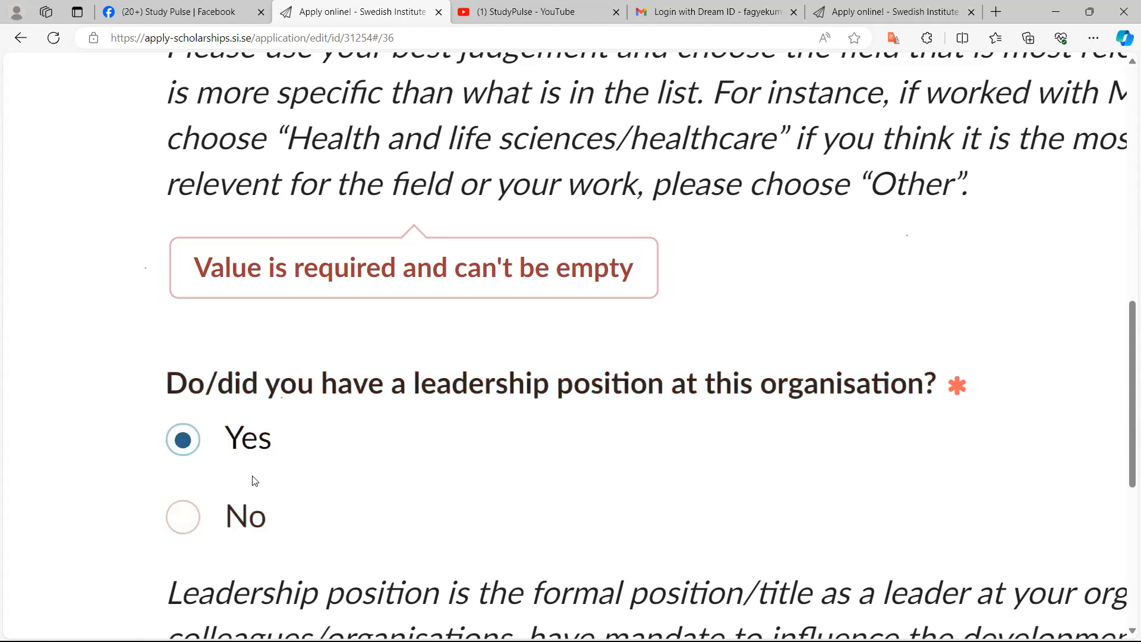
key(Down)
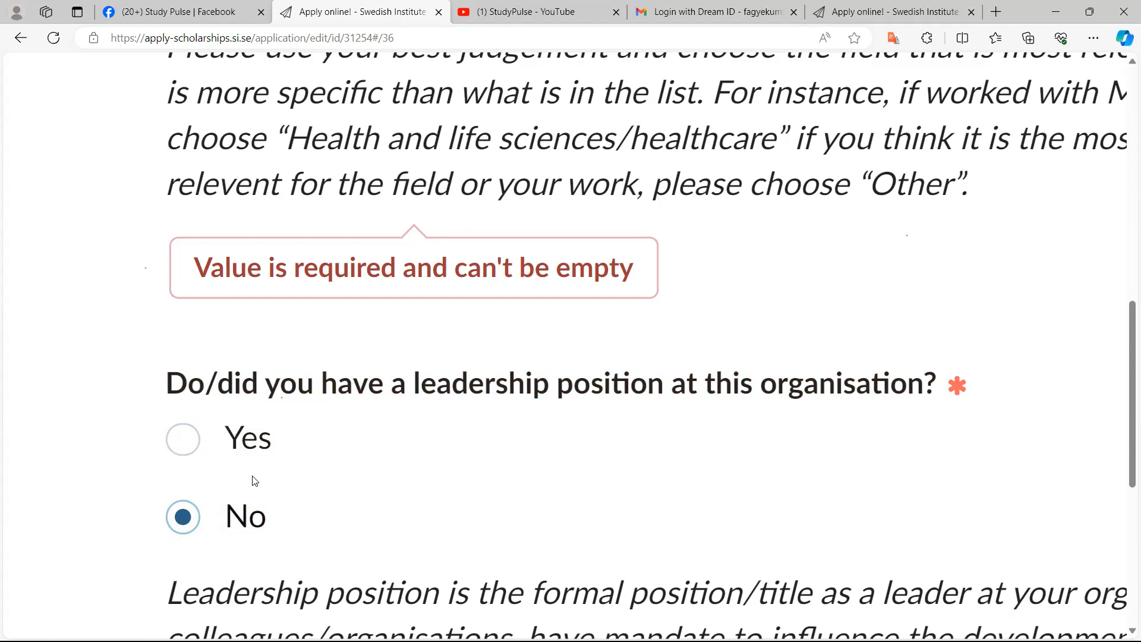
key(Up)
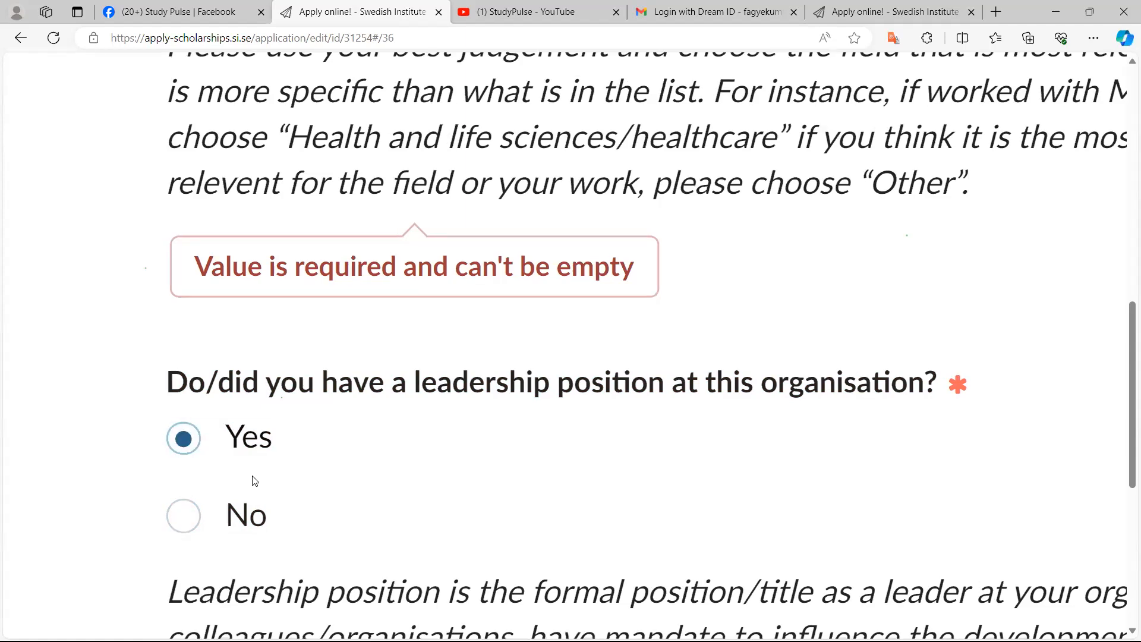
Select Teaching students or holding training courses as the responsibility held within this organisation
scroll(252, 480, down, 3)
scroll(253, 481, down, 2)
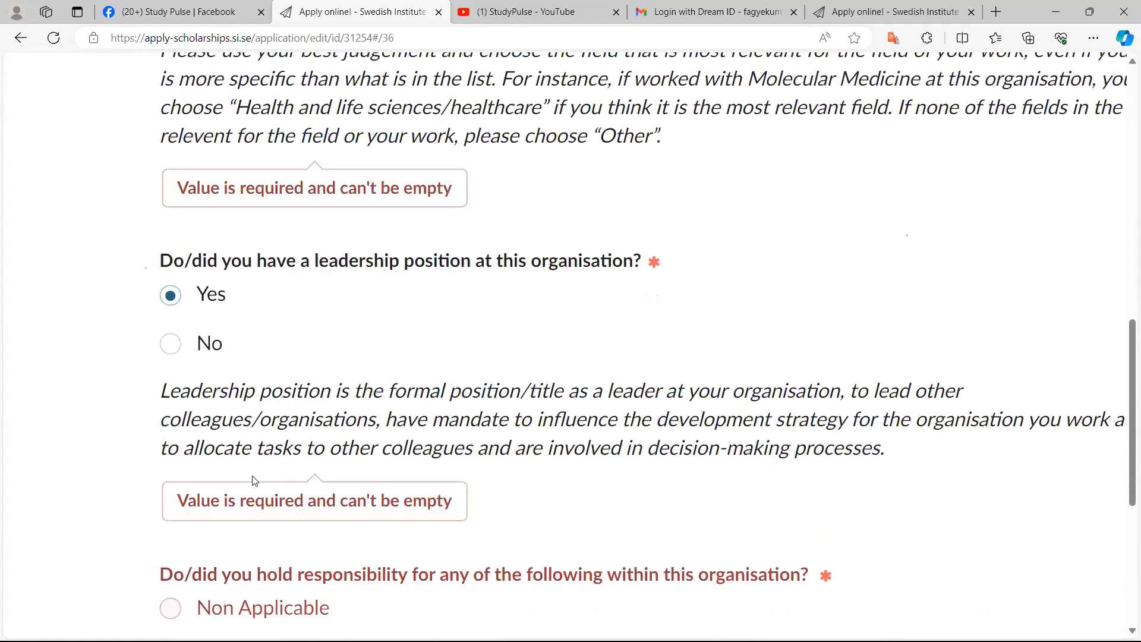
scroll(252, 481, down, 2)
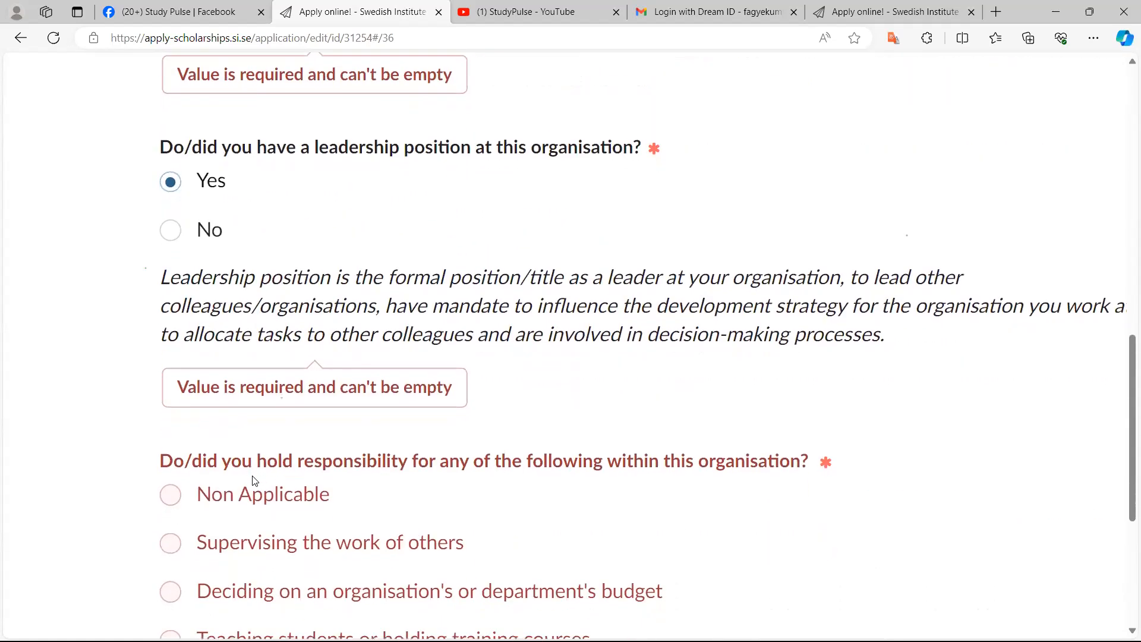
scroll(252, 481, down, 1)
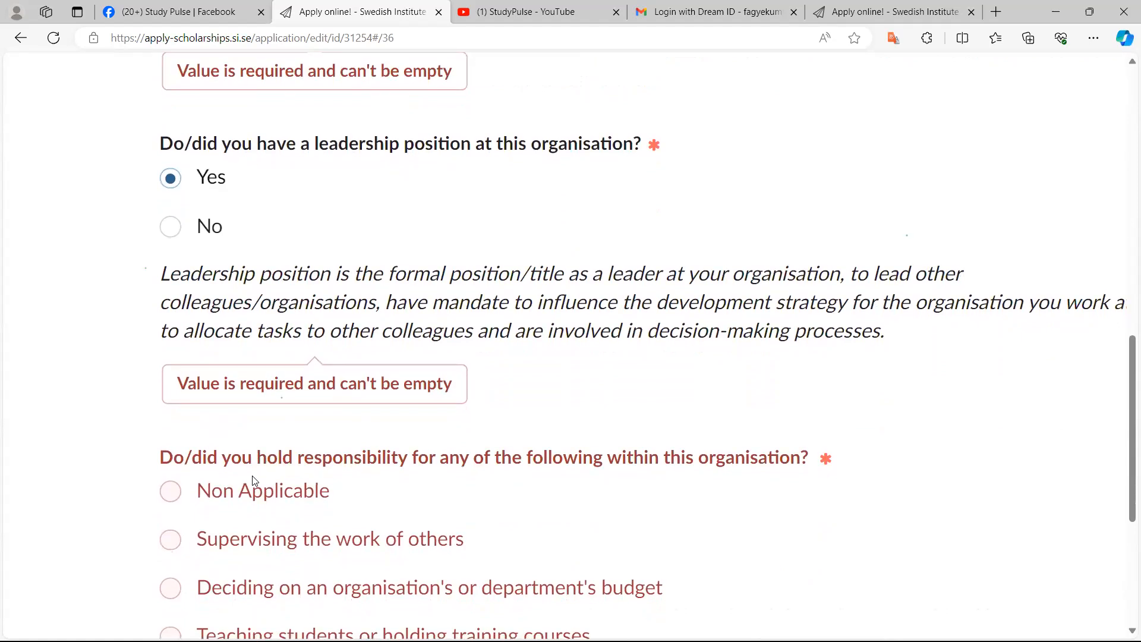
scroll(252, 480, up, 1)
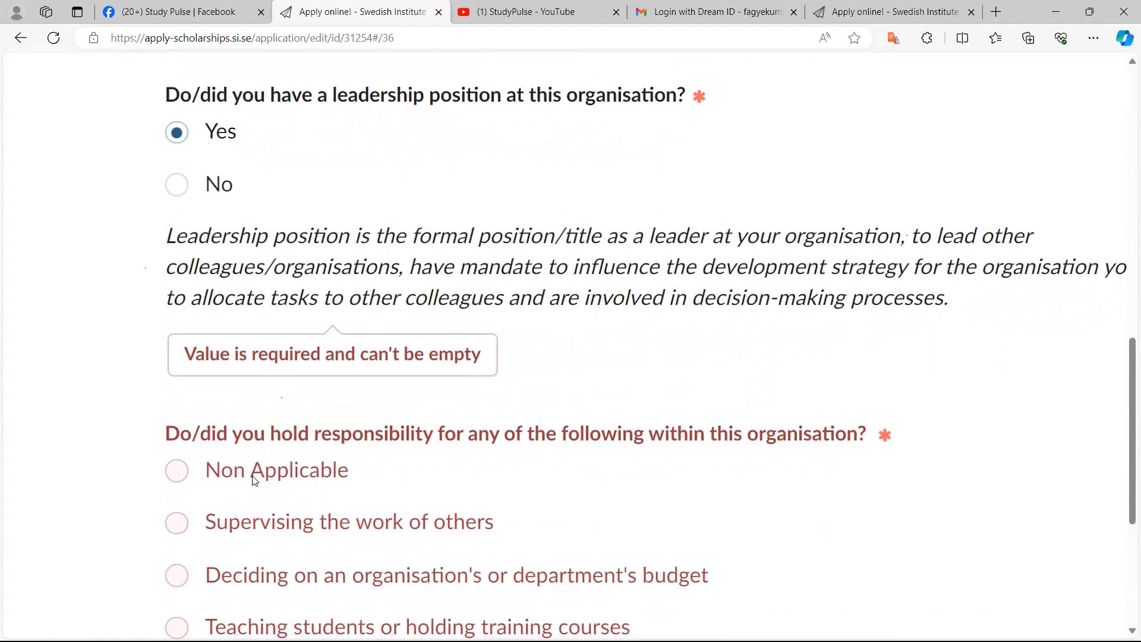
scroll(254, 480, down, 2)
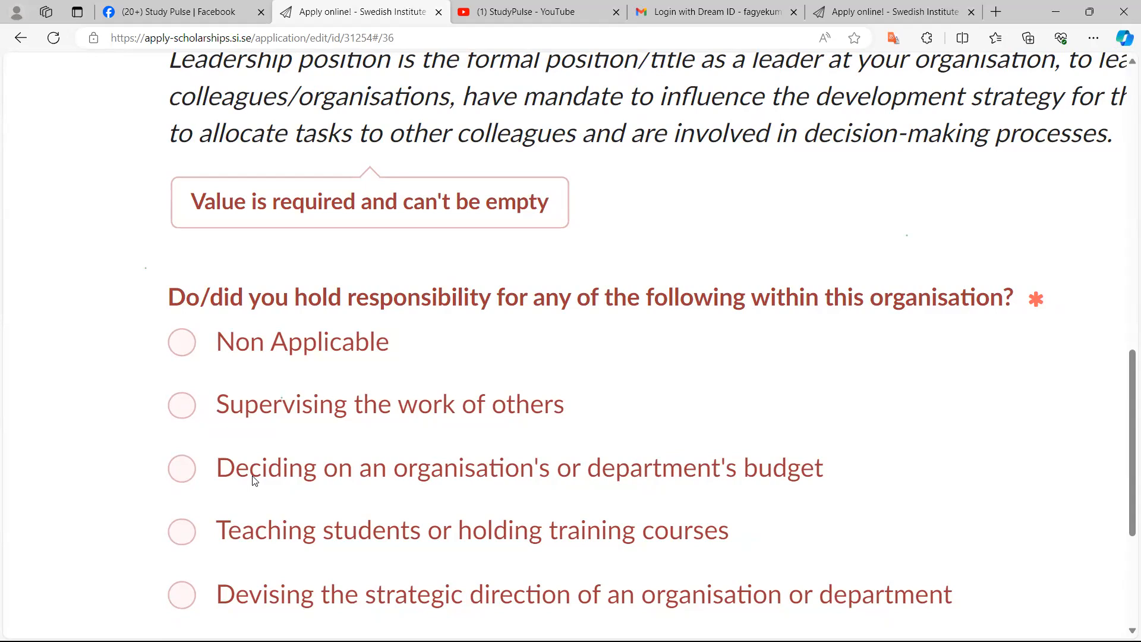
key(ctrl+minus)
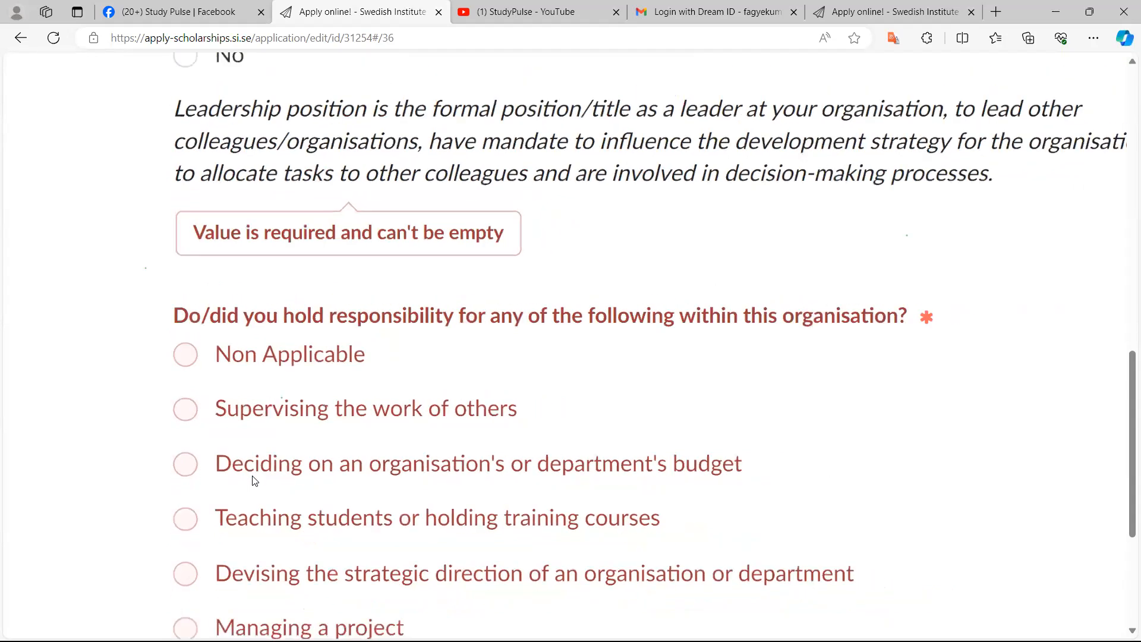
key(Down)
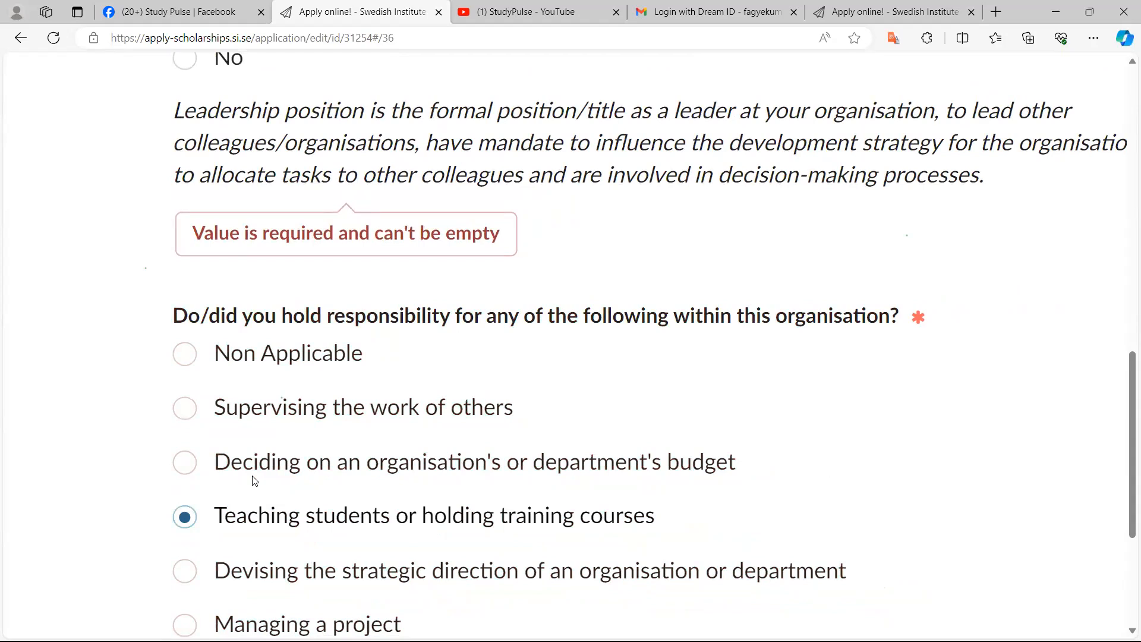
Enter 2000 as the hours held in this leadership position prior to 12 February 2024
scroll(255, 480, down, 6)
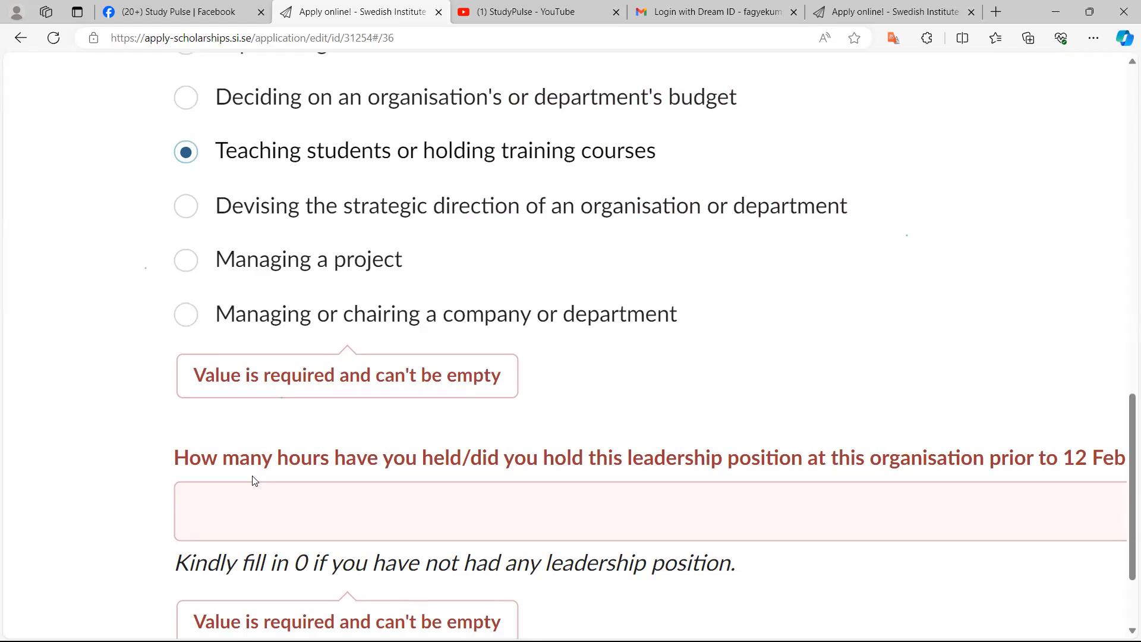
click(254, 481)
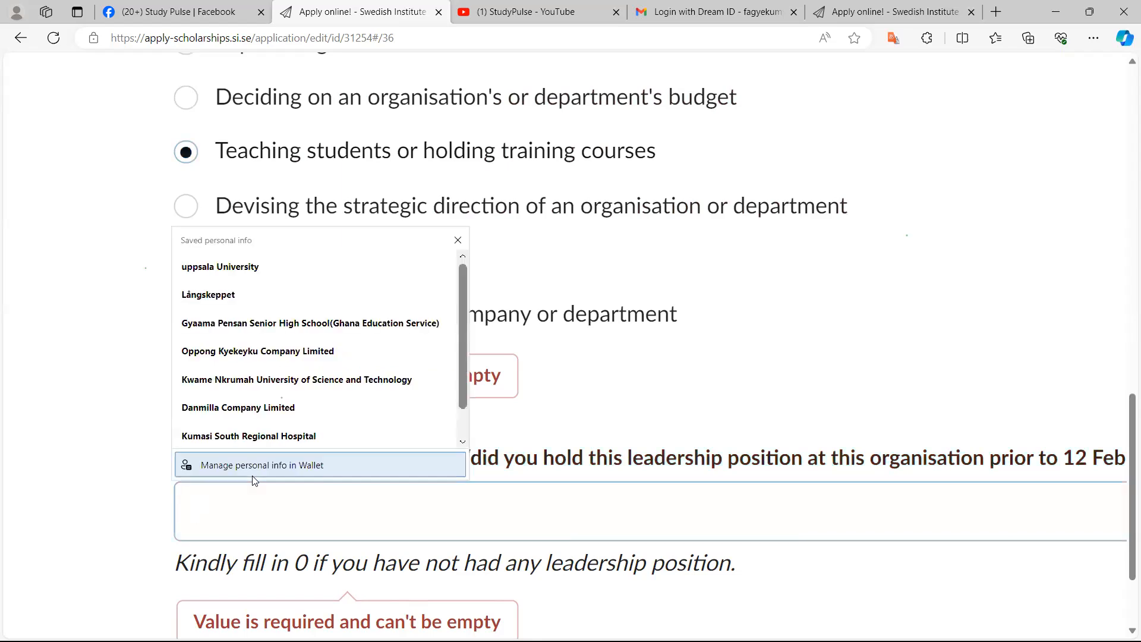
text(200)
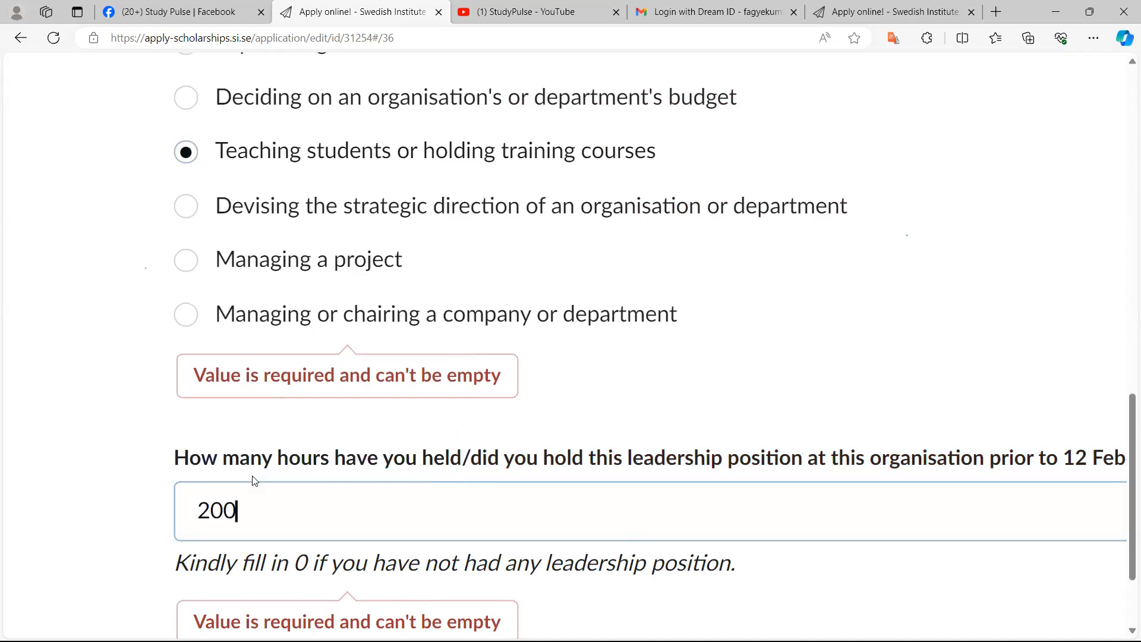
scroll(254, 480, up, 3)
text(0)
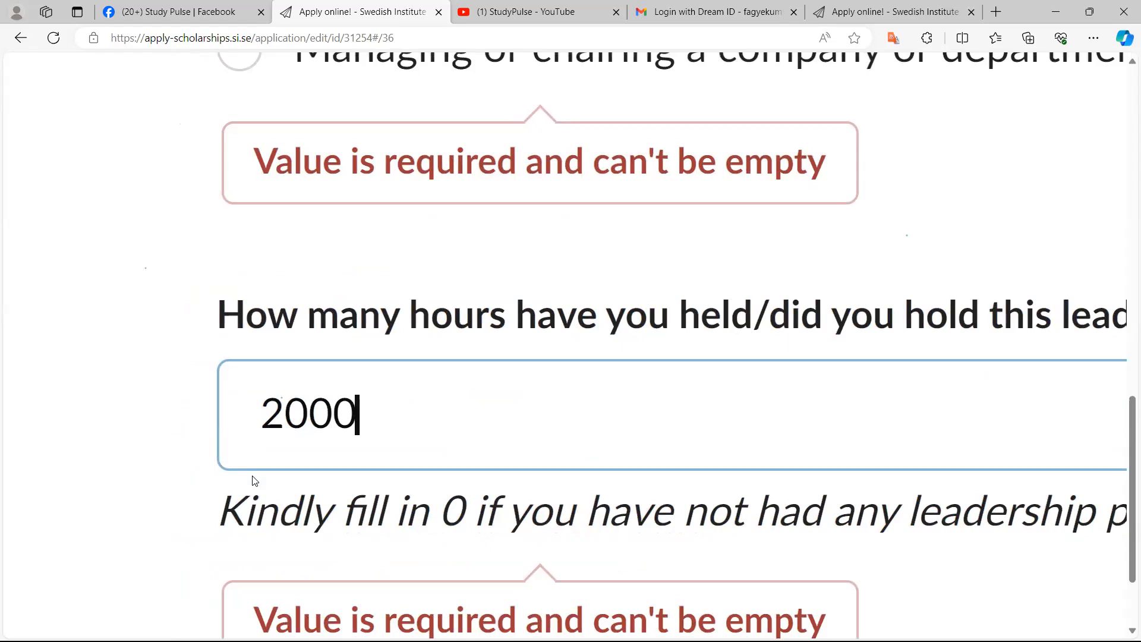
scroll(254, 480, down, 5)
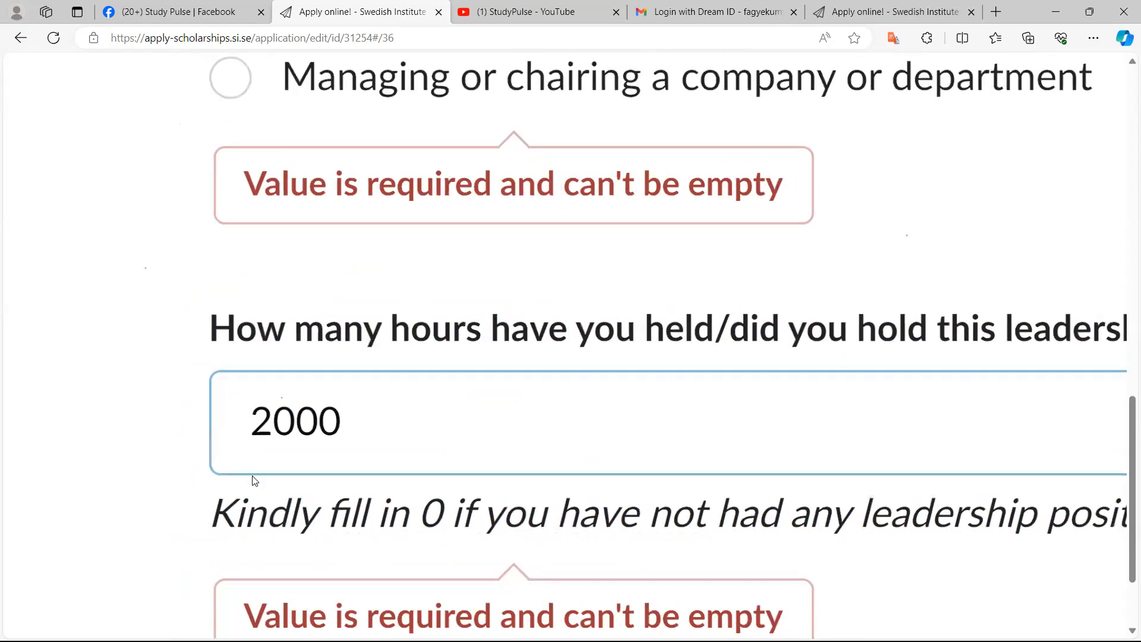
scroll(254, 481, down, 5)
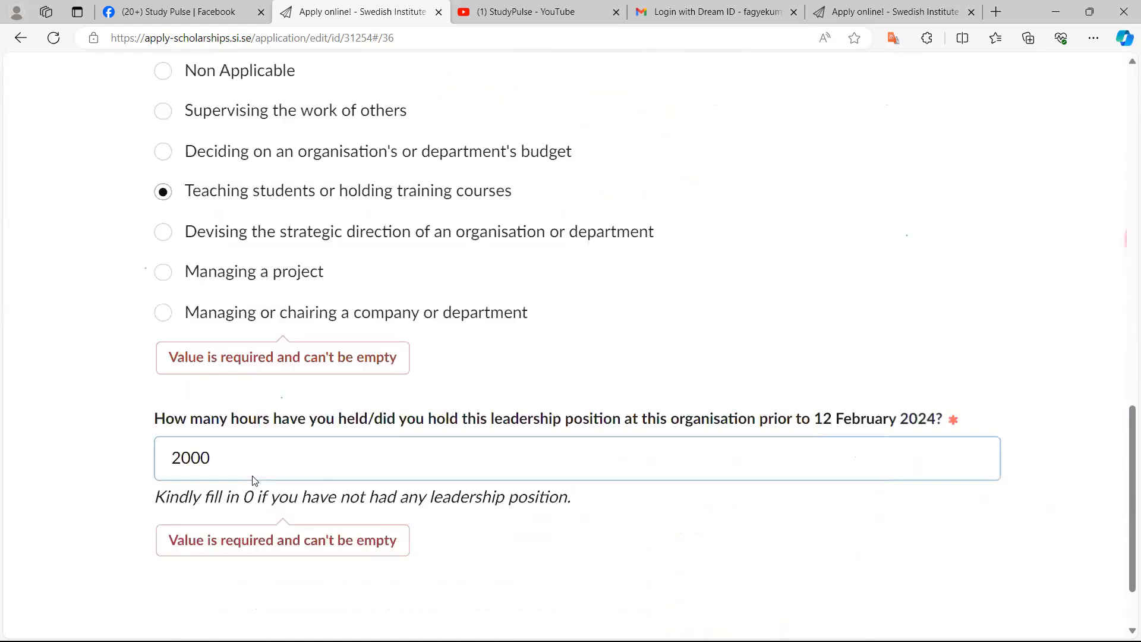
Review the completed Work Experience 1 page and the list of application sections
scroll(254, 480, down, 2)
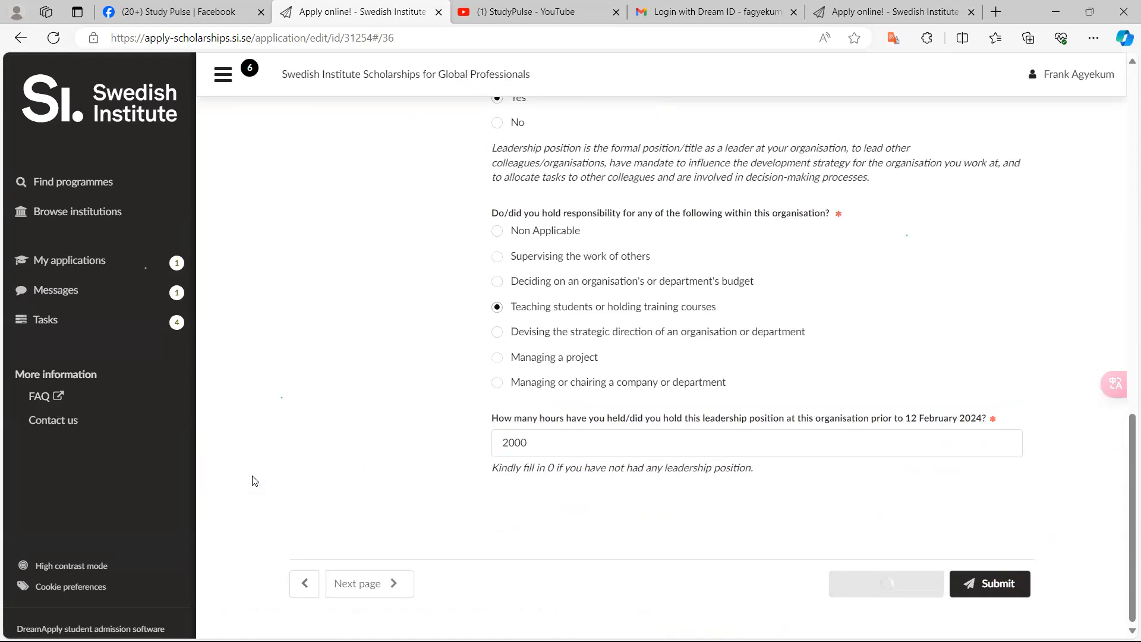
scroll(254, 481, up, 15)
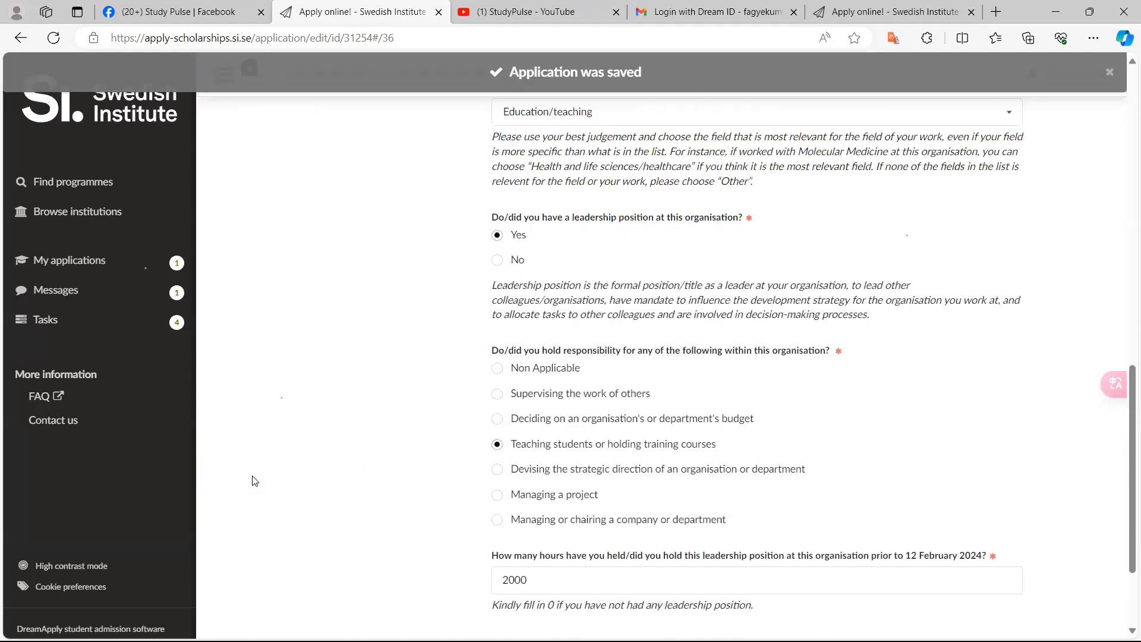
scroll(254, 480, up, 1)
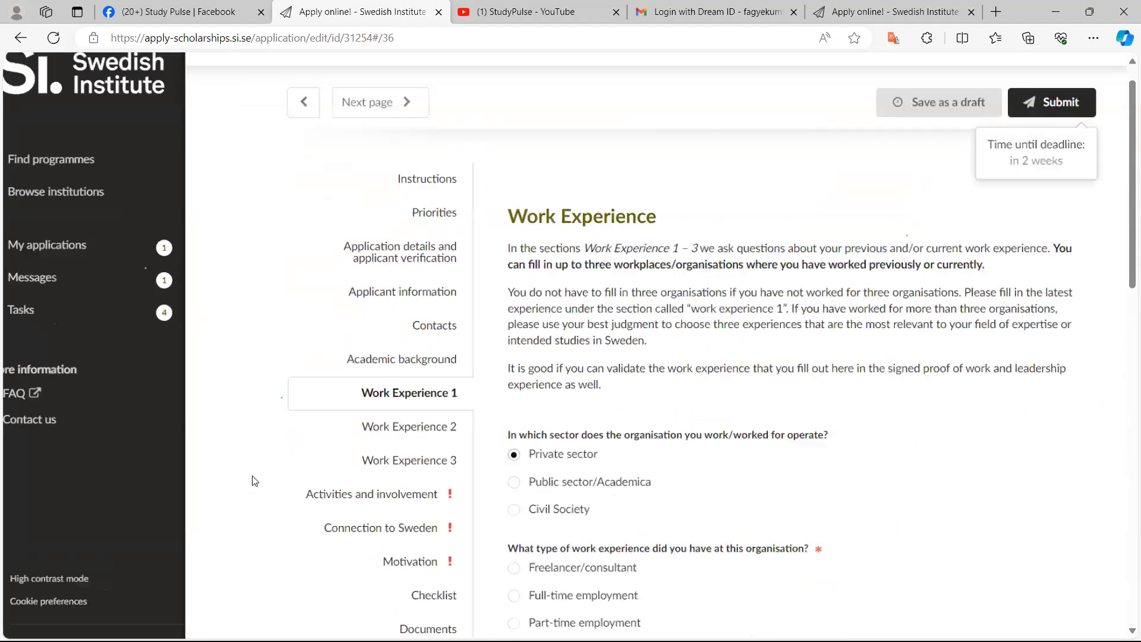
scroll(254, 481, up, 5)
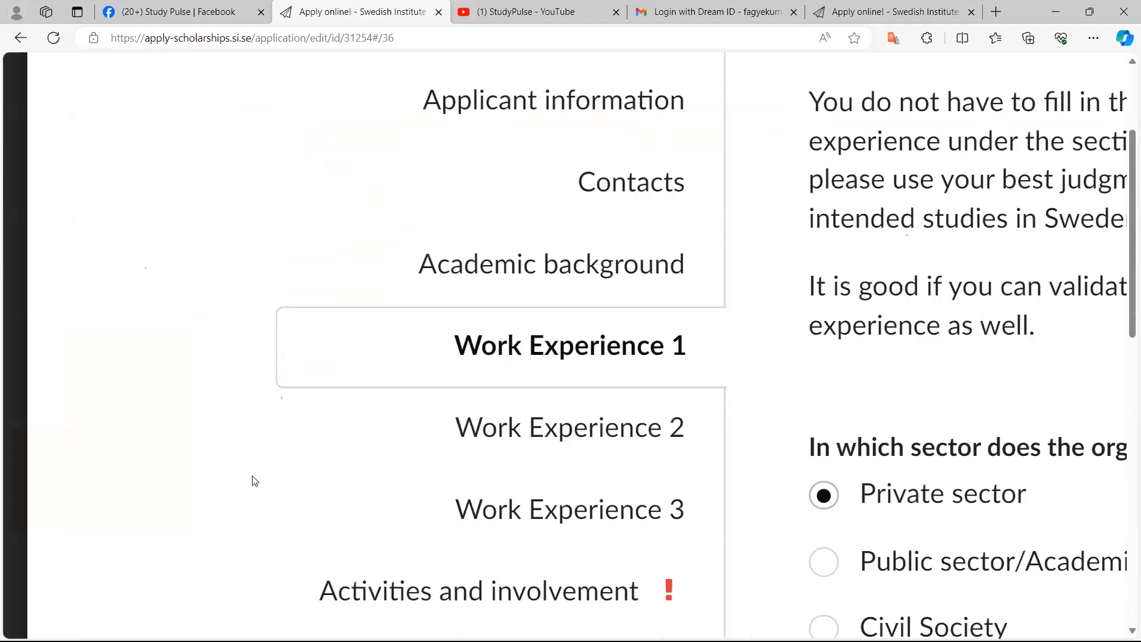
scroll(255, 480, up, 3)
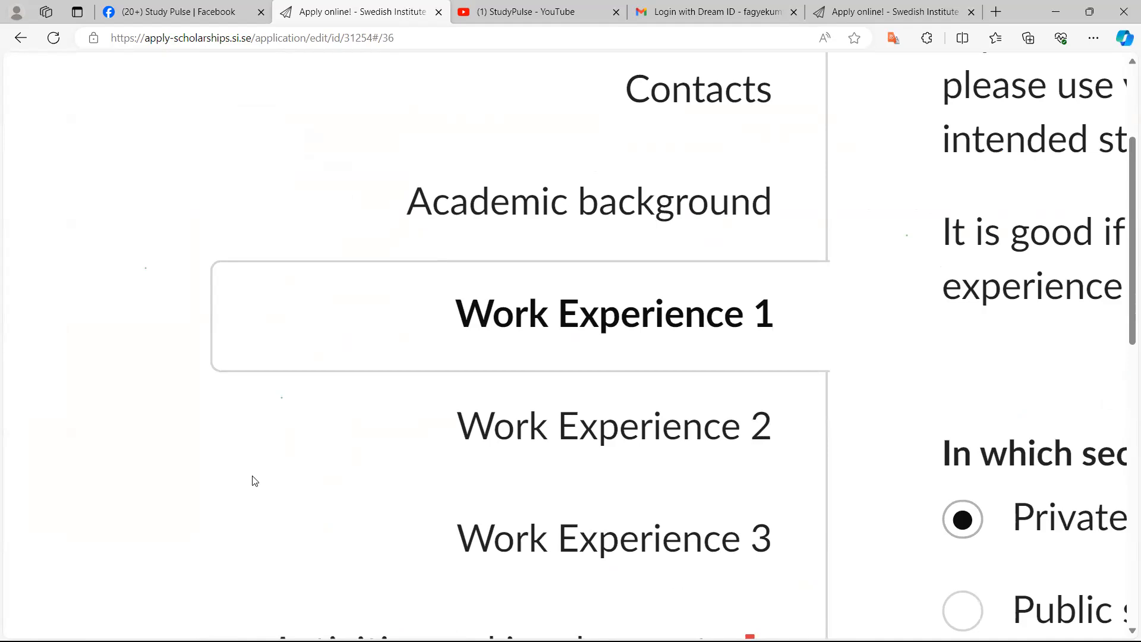
ctrl+scroll(254, 480, down, 3)
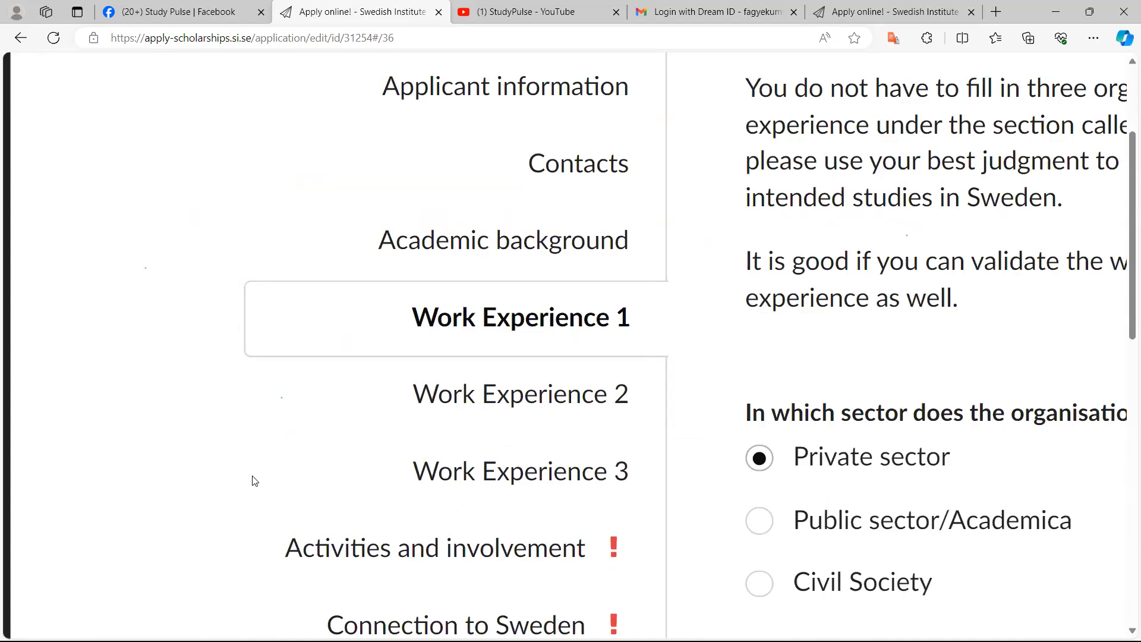
Open the Activities and involvement section to look at its questions
key(XF86AudioRaiseVolume)
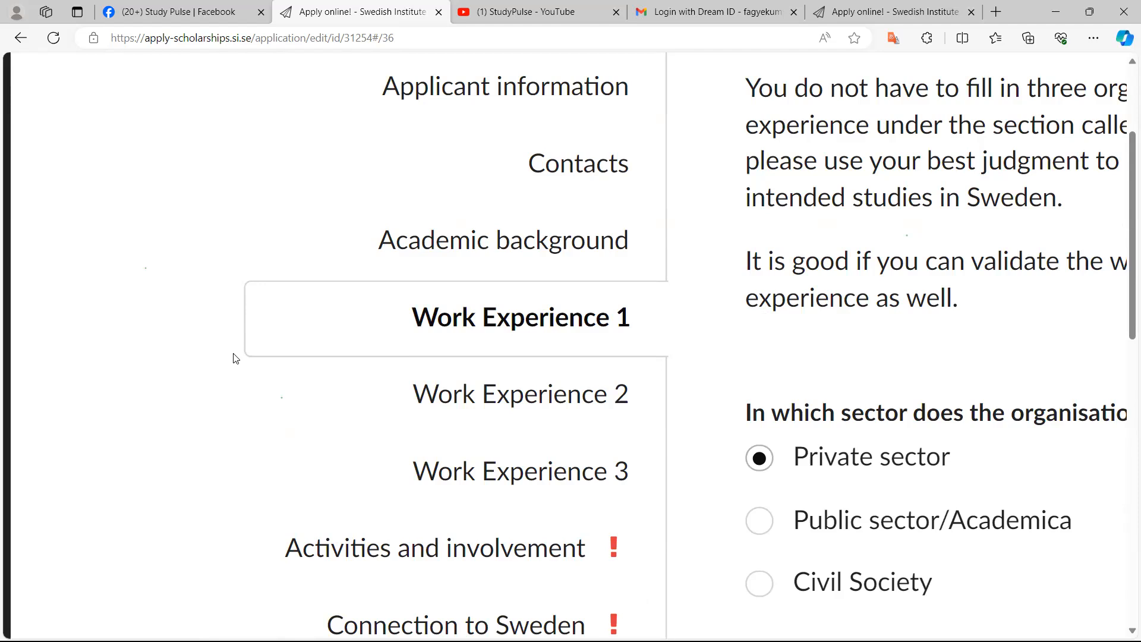
key(ctrl+minus)
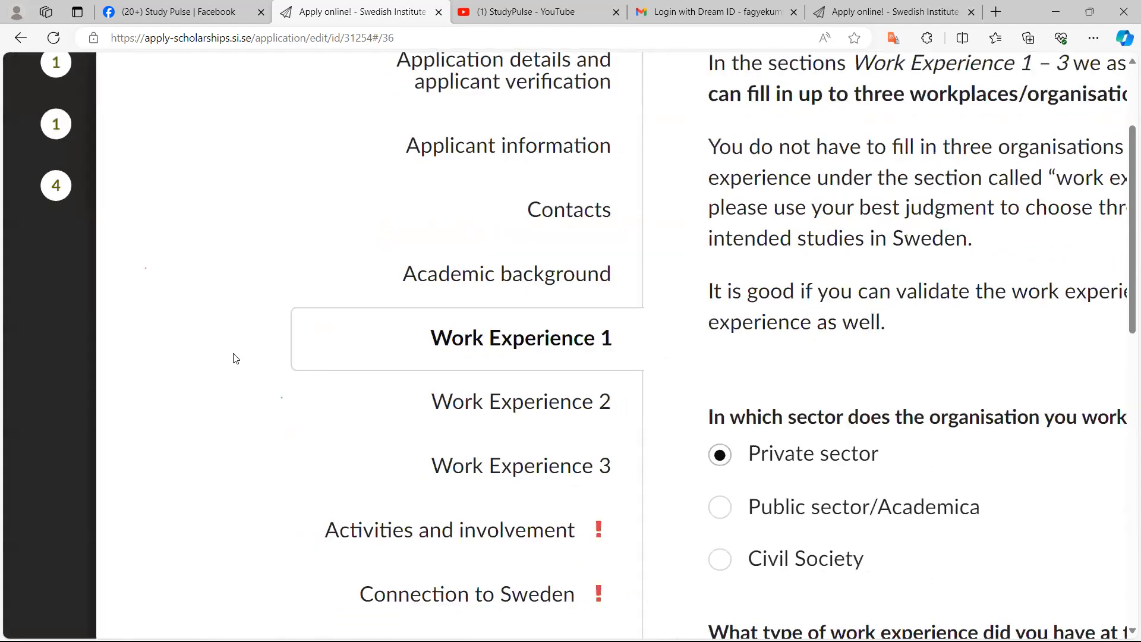
key(ctrl+plus)
key(ctrl+plus)
key(ctrl+plus)
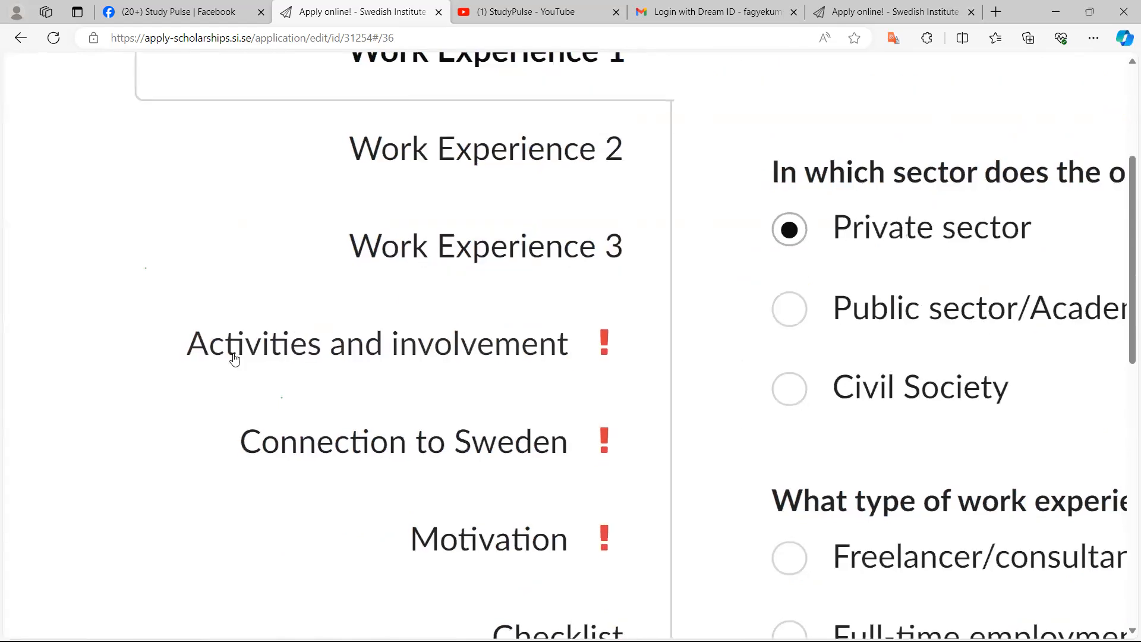
click(235, 359)
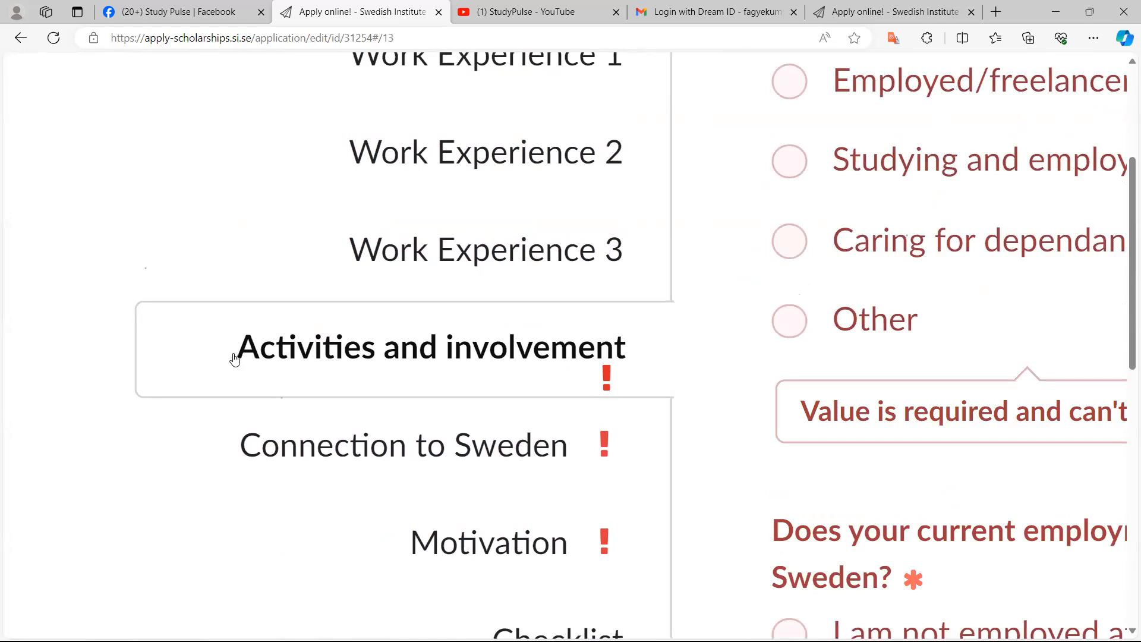
key(XF86AudioRaiseVolume)
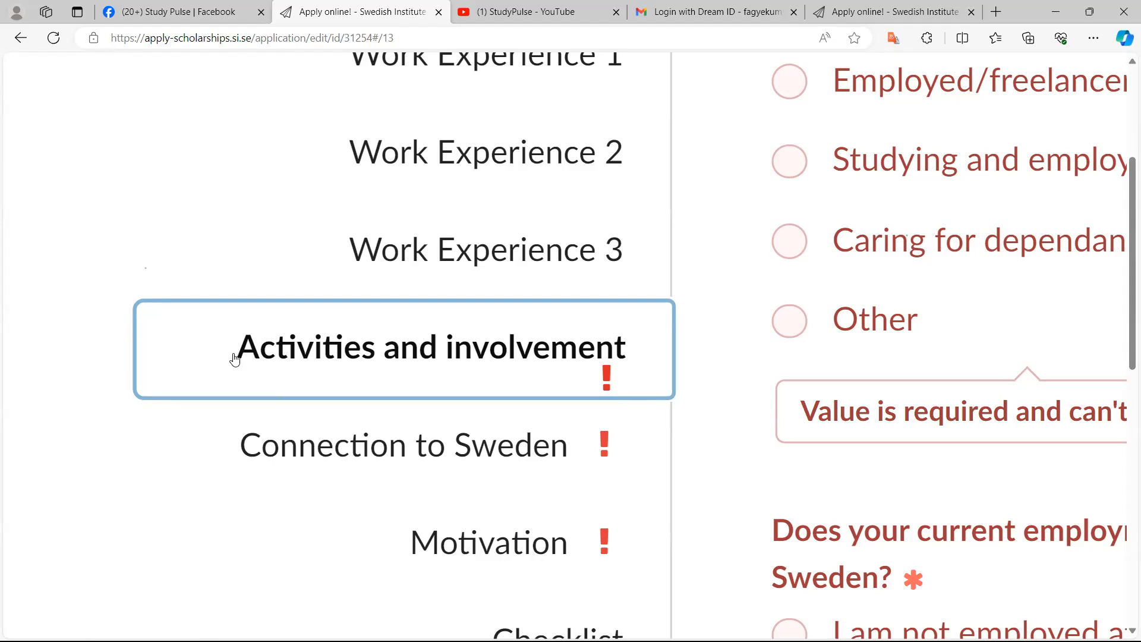
scroll(235, 359, up, 10)
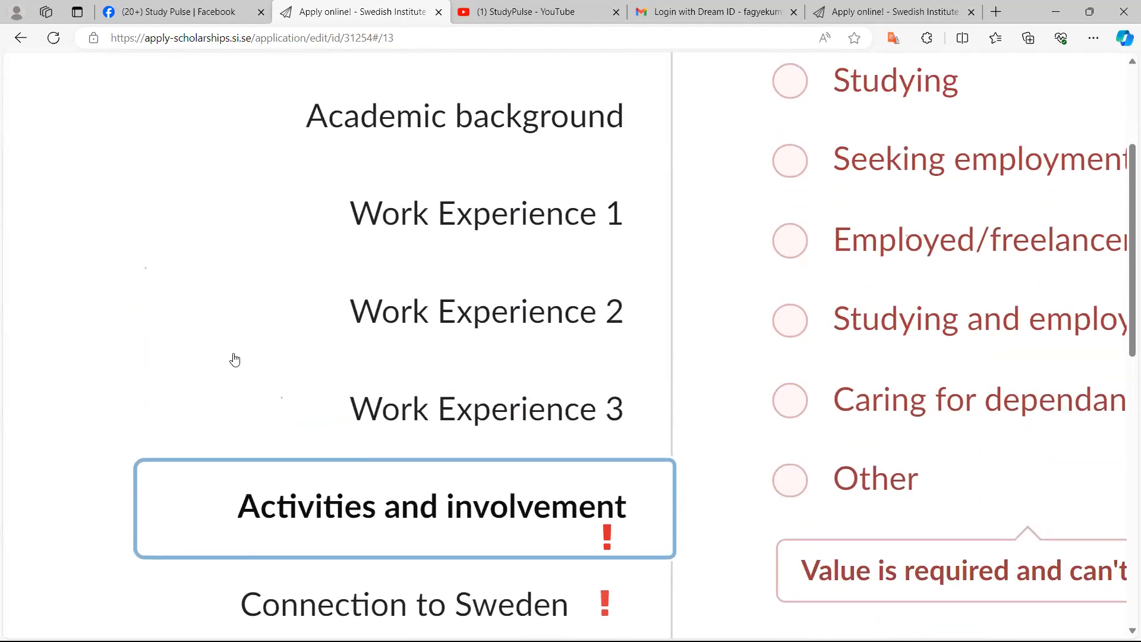
scroll(234, 358, down, 6)
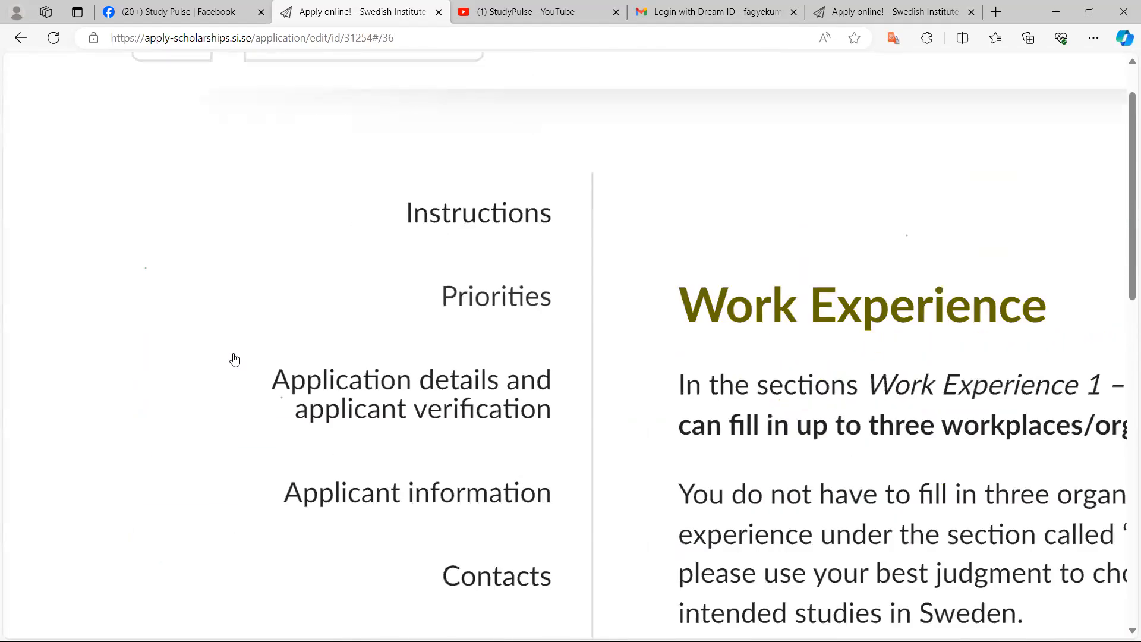
Change the type of work experience at this organisation to Volunteer
scroll(235, 358, down, 5)
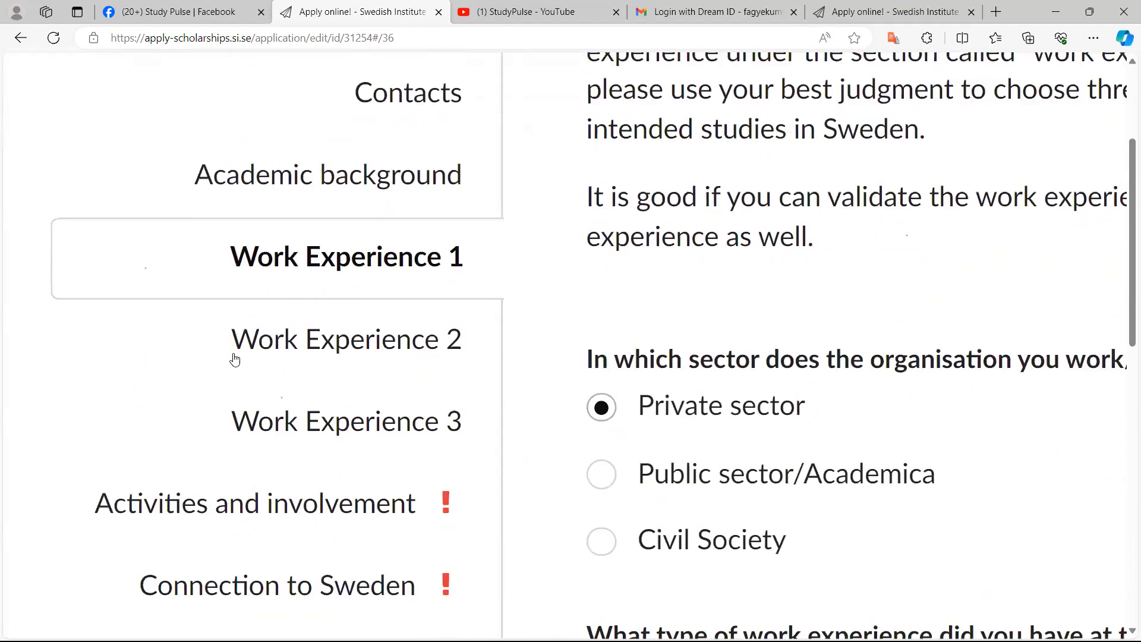
scroll(235, 359, down, 5)
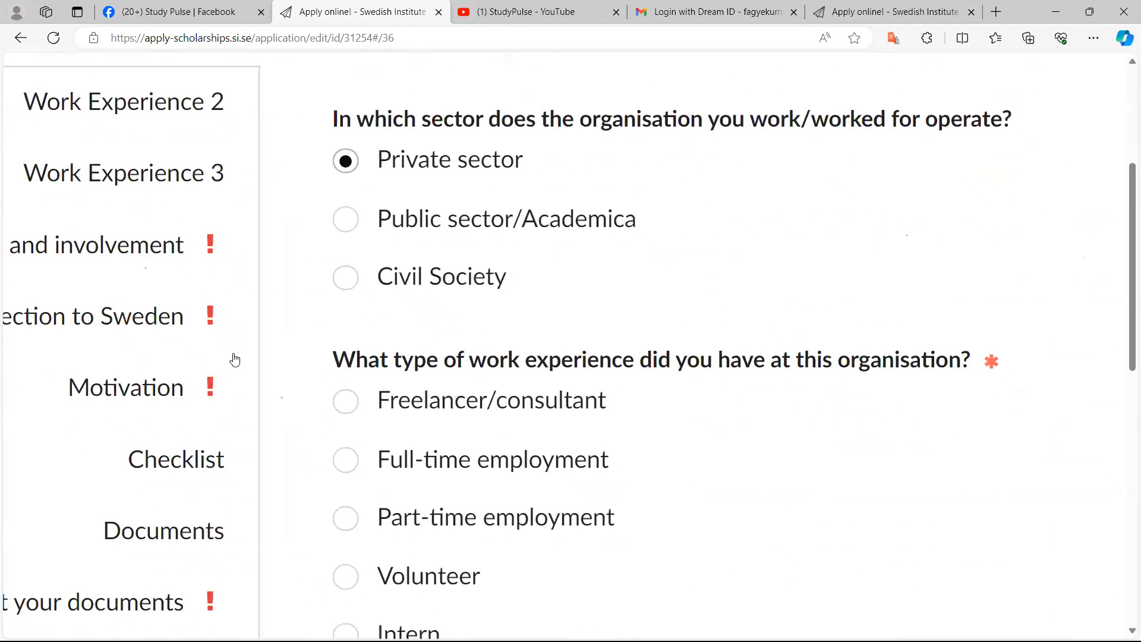
scroll(235, 358, up, 1)
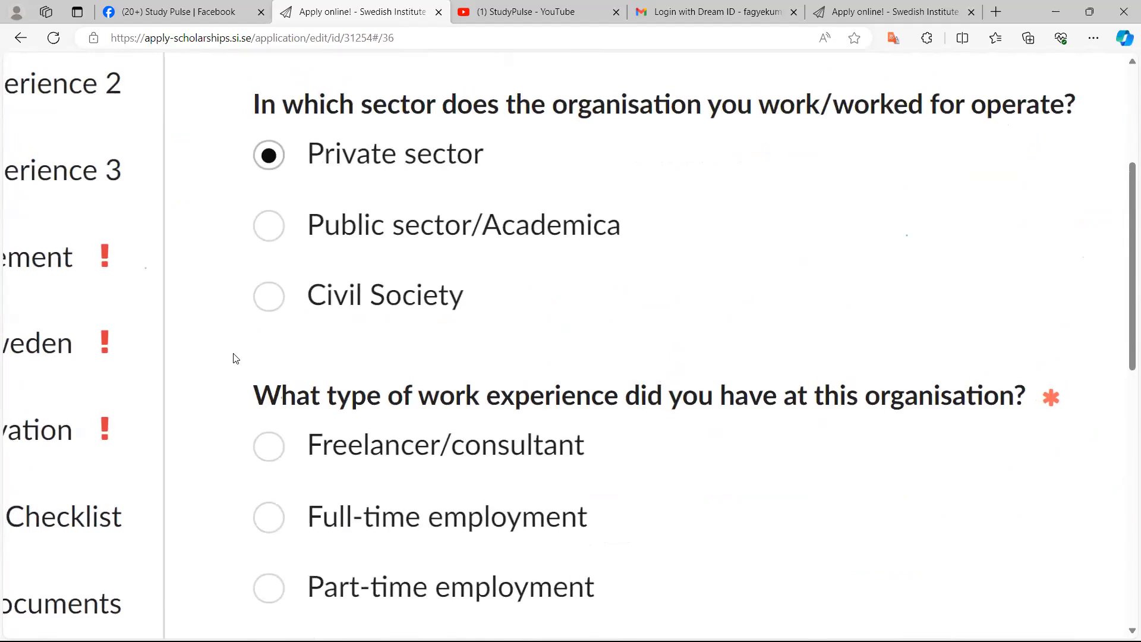
scroll(235, 358, down, 4)
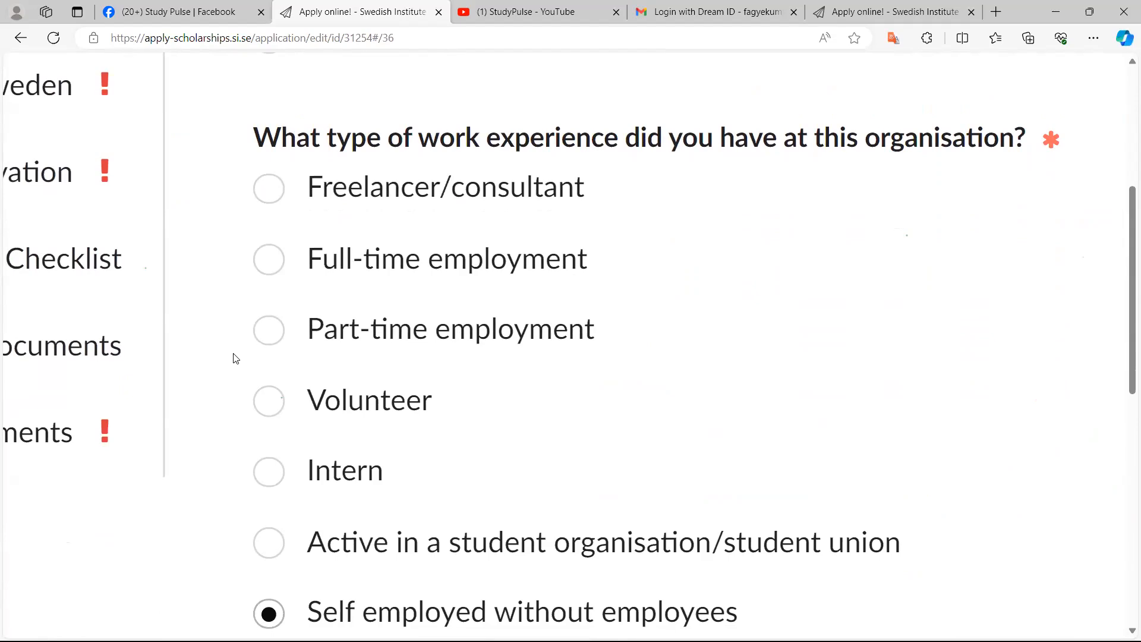
scroll(235, 358, down, 2)
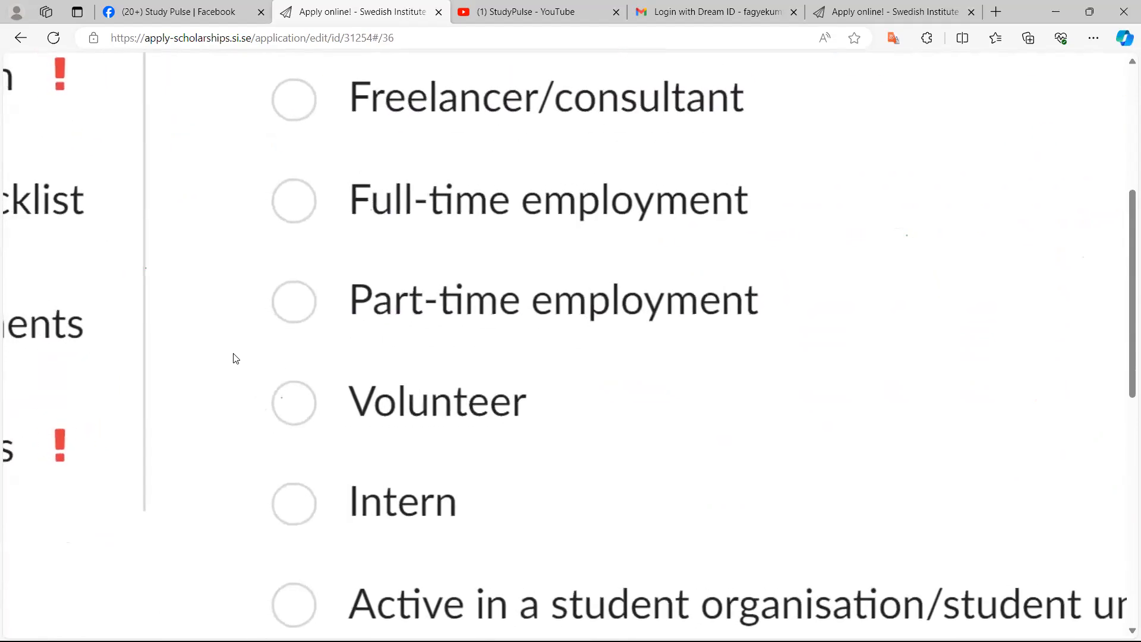
key(space)
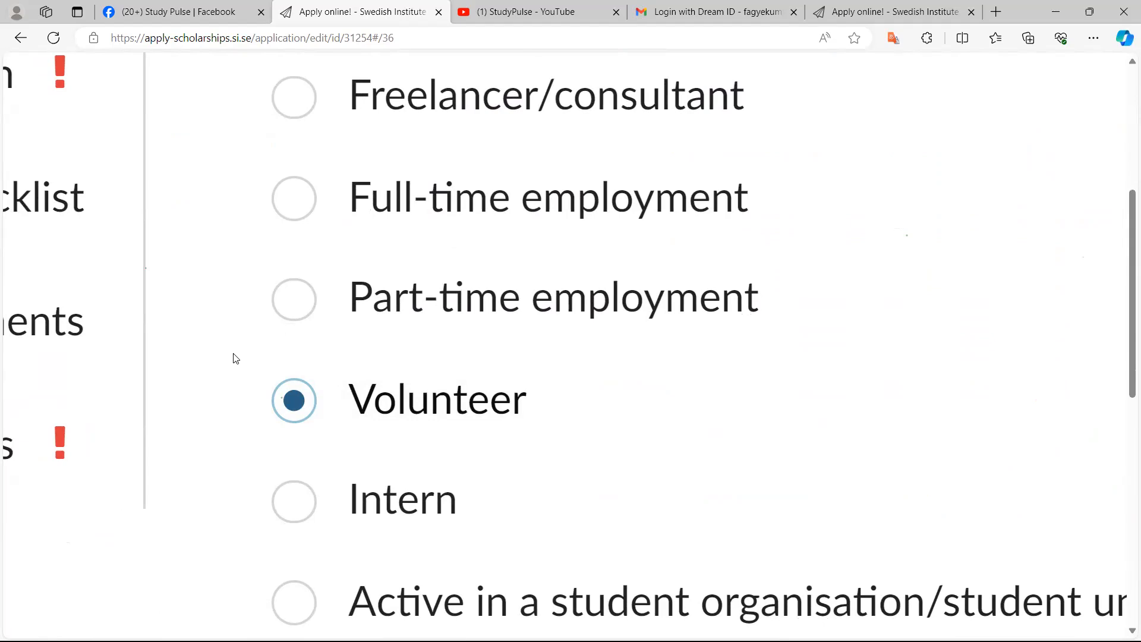
key(ctrl+0)
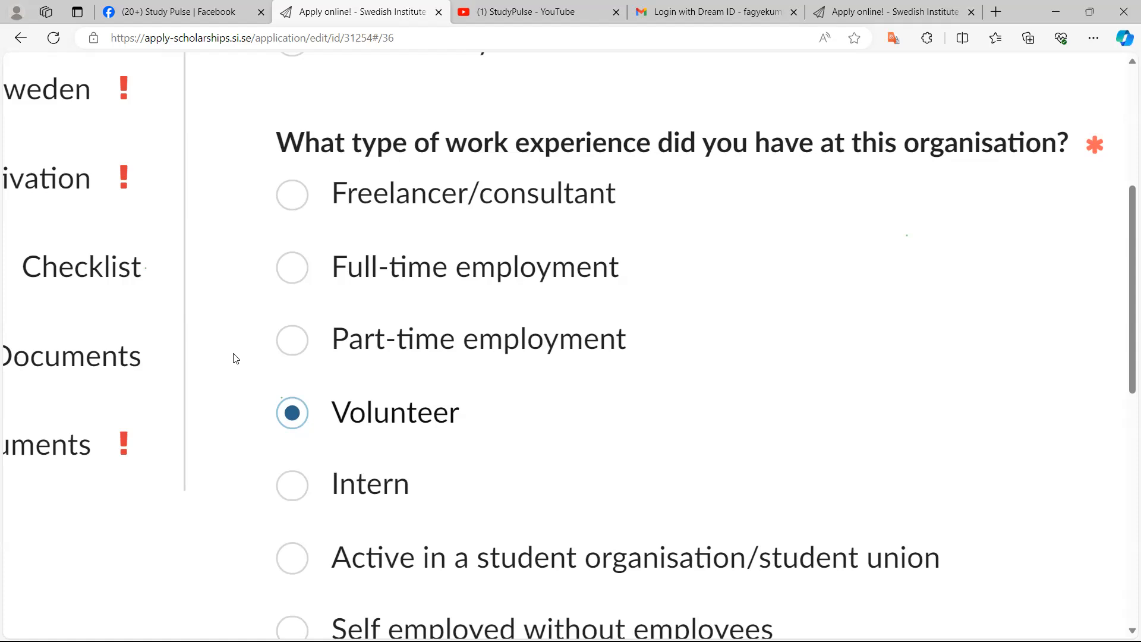
Review the Work Experience 1 answers from the sector question down to the leadership hours
ctrl+scroll(235, 358, down, 6)
ctrl+scroll(235, 358, up, 3)
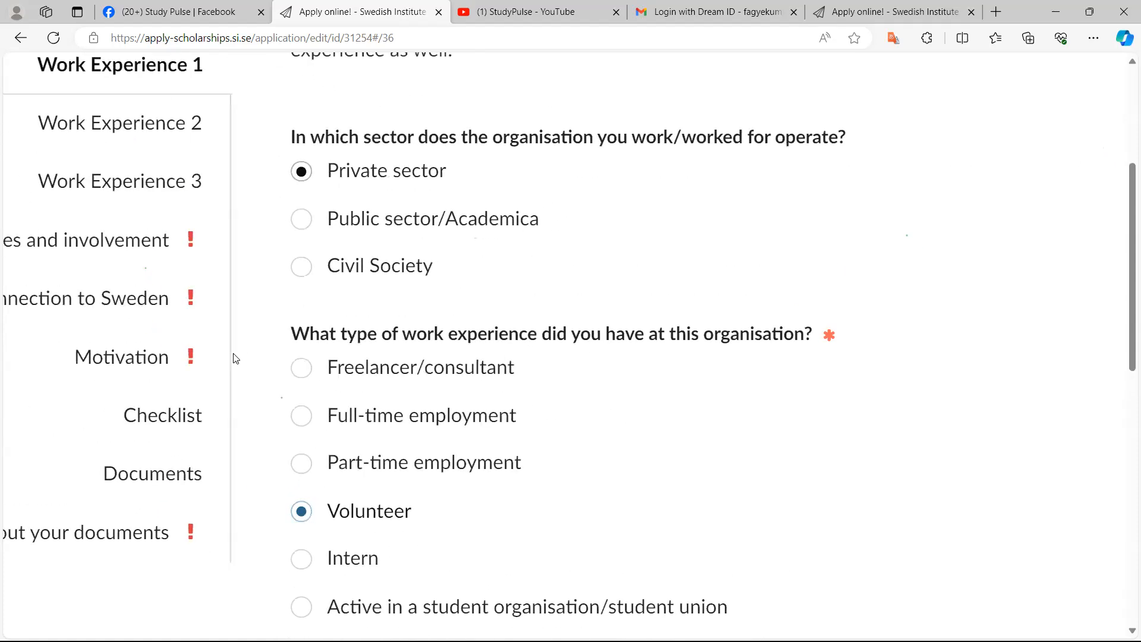
ctrl+scroll(235, 359, down, 2)
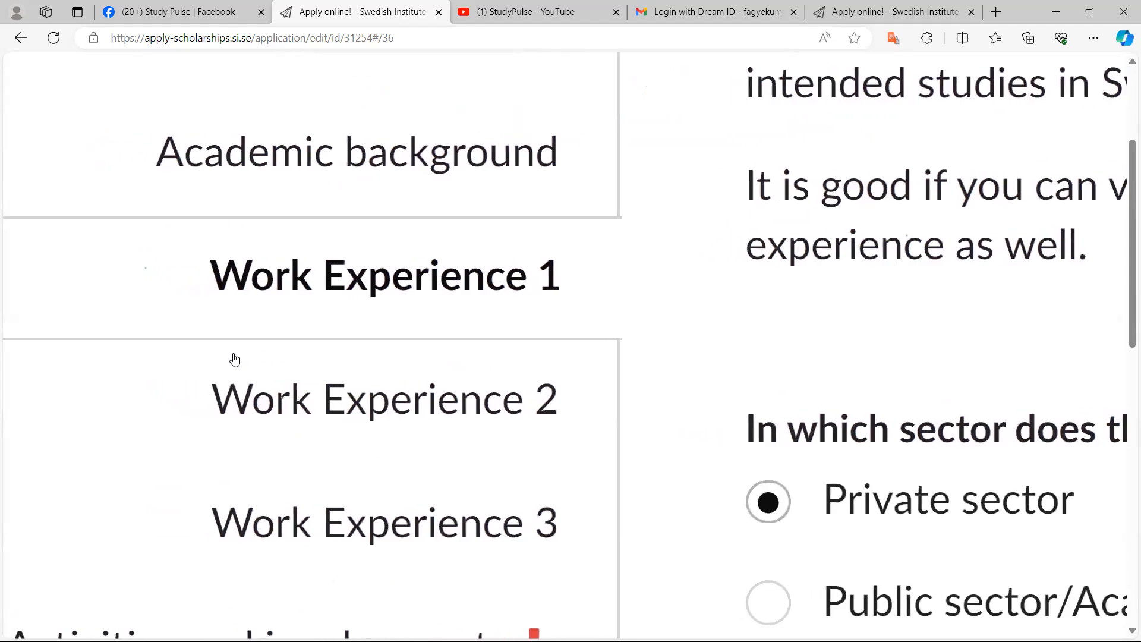
scroll(235, 360, down, 3)
scroll(234, 360, left, 3)
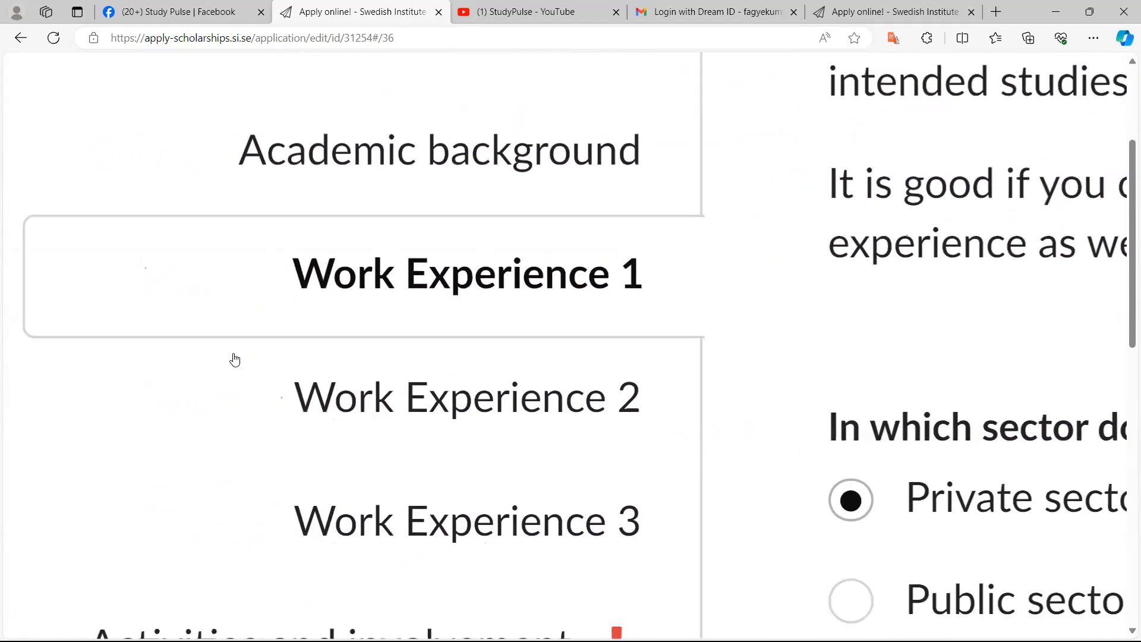
scroll(235, 360, down, 3)
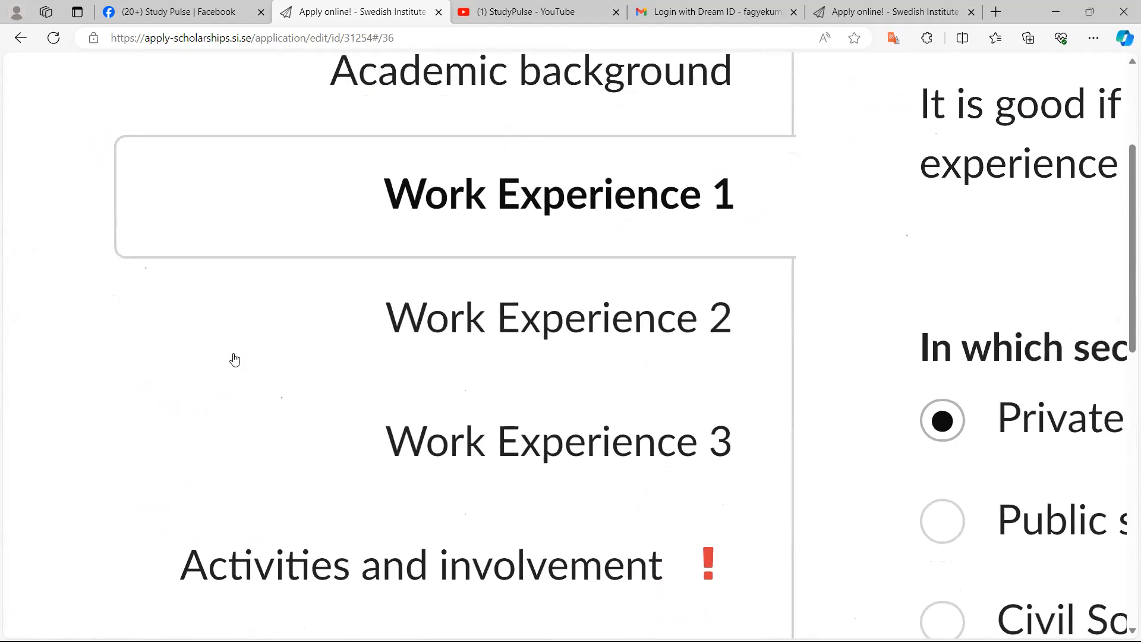
scroll(235, 359, down, 5)
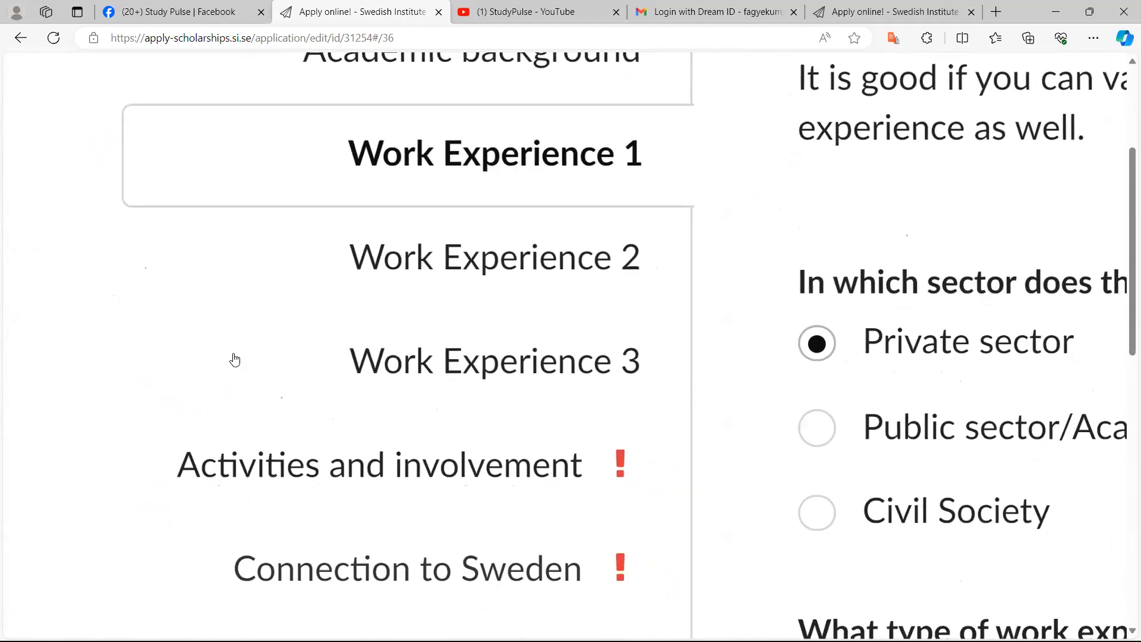
scroll(235, 360, down, 5)
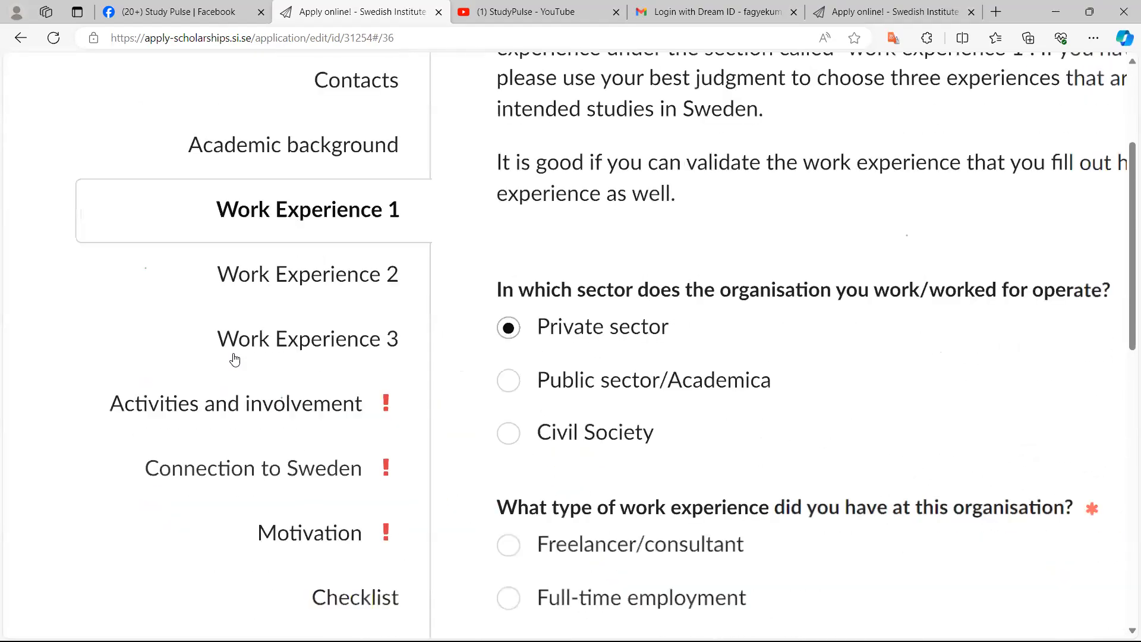
scroll(234, 360, down, 5)
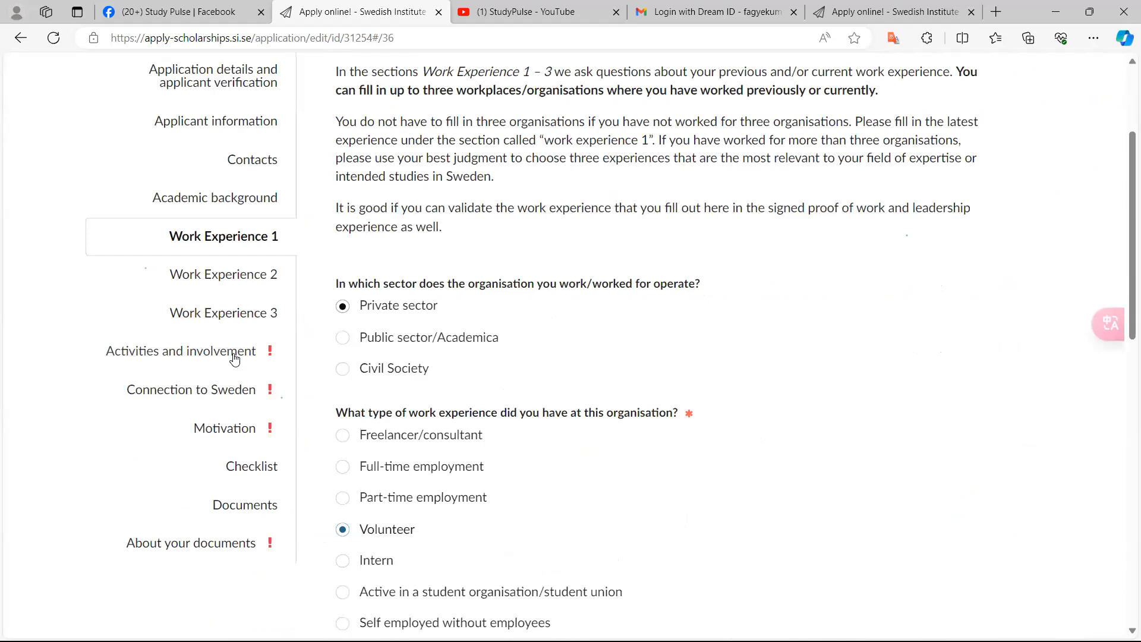
scroll(235, 358, down, 1)
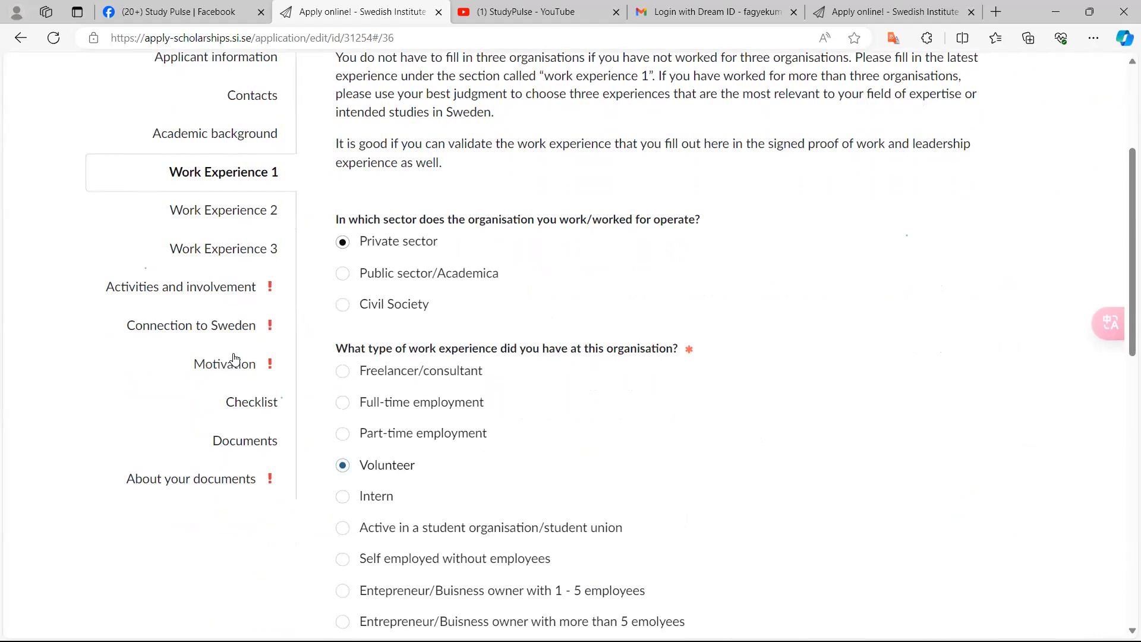
scroll(234, 359, down, 5)
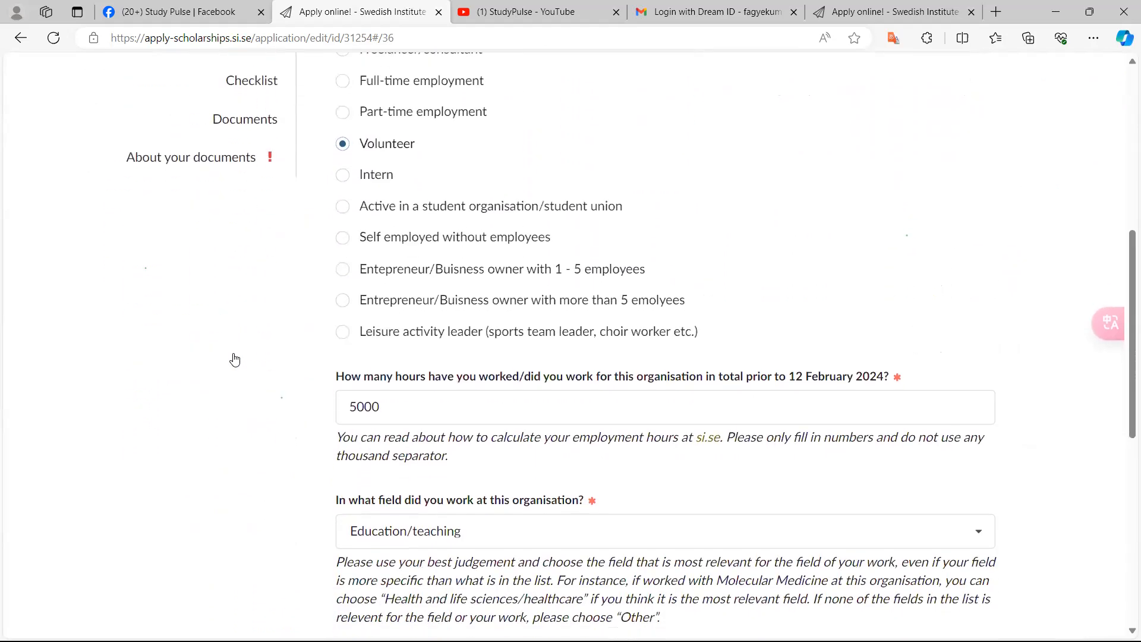
scroll(235, 359, up, 1)
scroll(235, 359, up, 1)
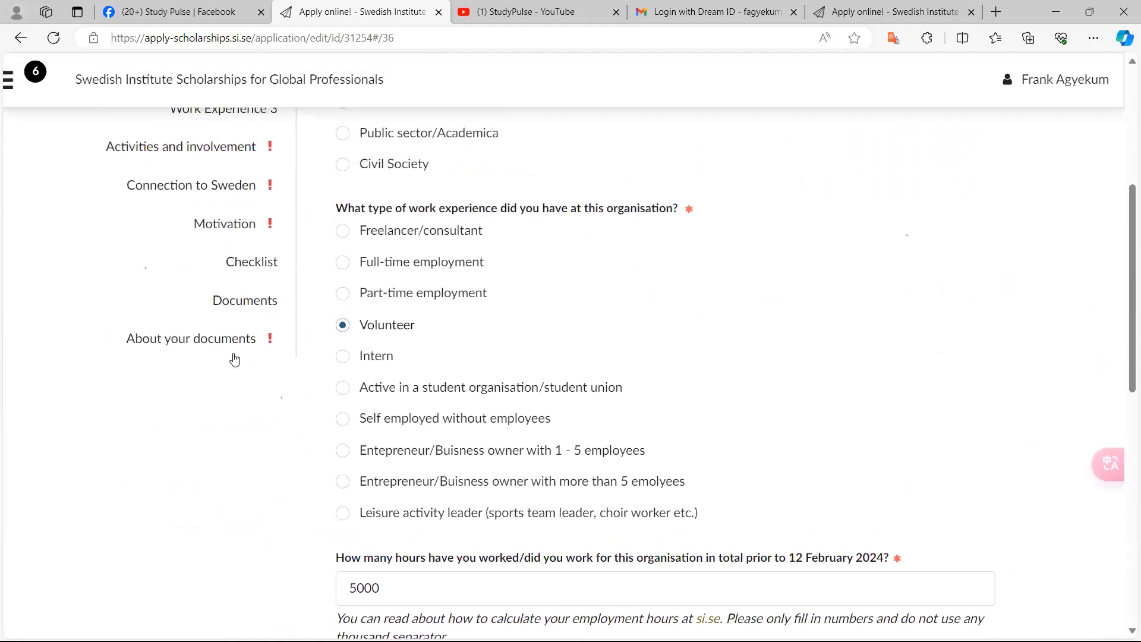
scroll(235, 360, up, 3)
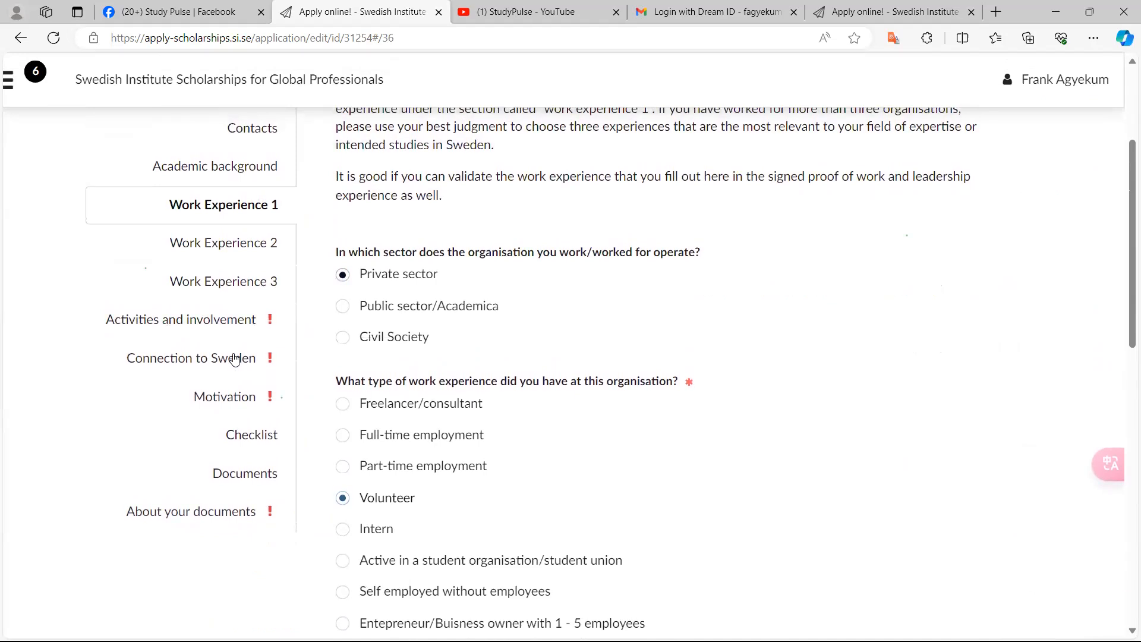
scroll(235, 359, down, 5)
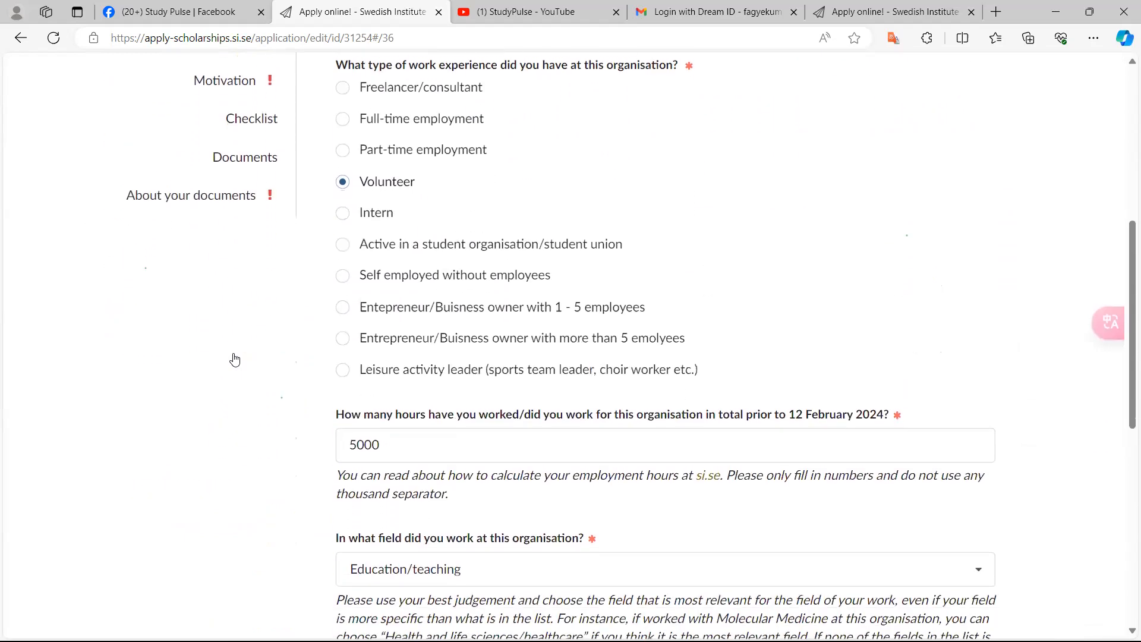
scroll(234, 360, down, 6)
scroll(234, 360, down, 7)
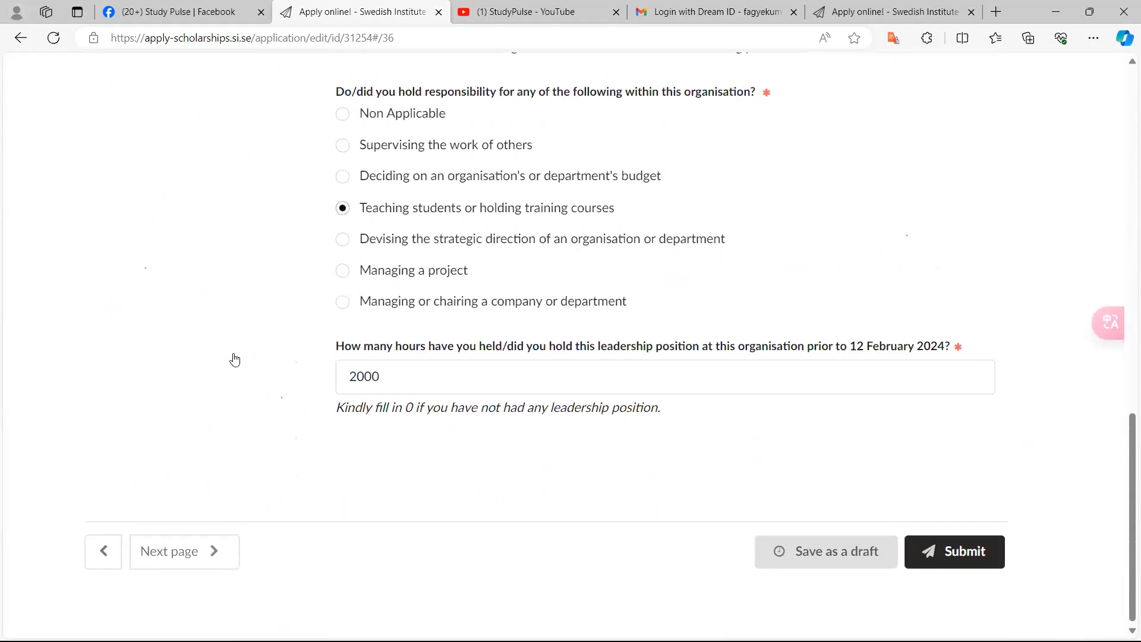
scroll(234, 359, up, 14)
scroll(235, 360, up, 5)
scroll(235, 360, down, 6)
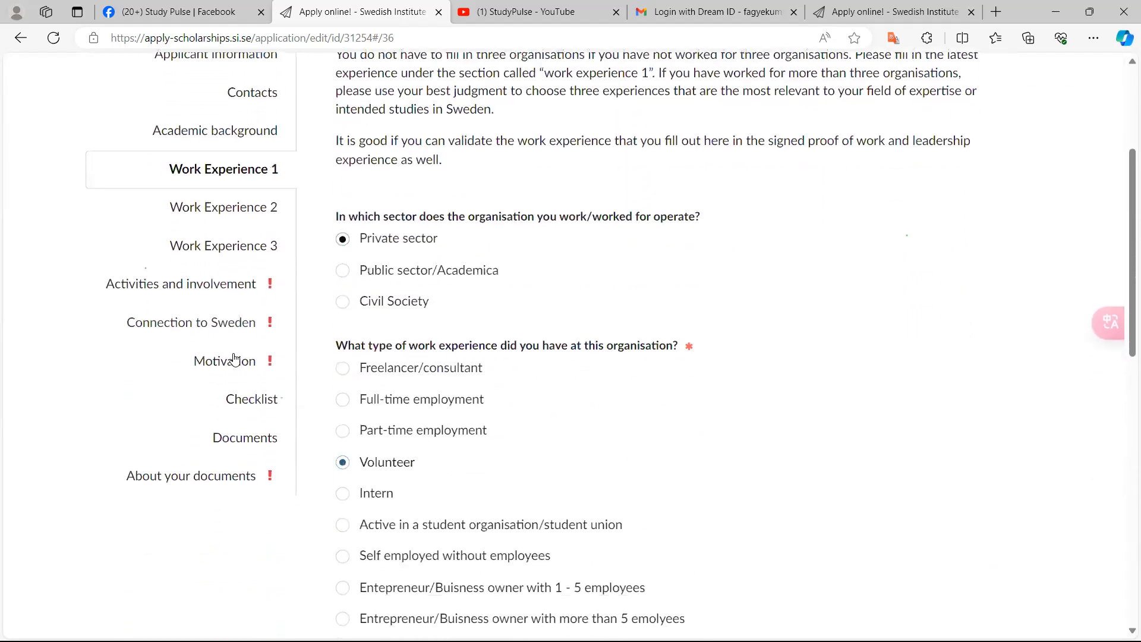
scroll(235, 360, up, 4)
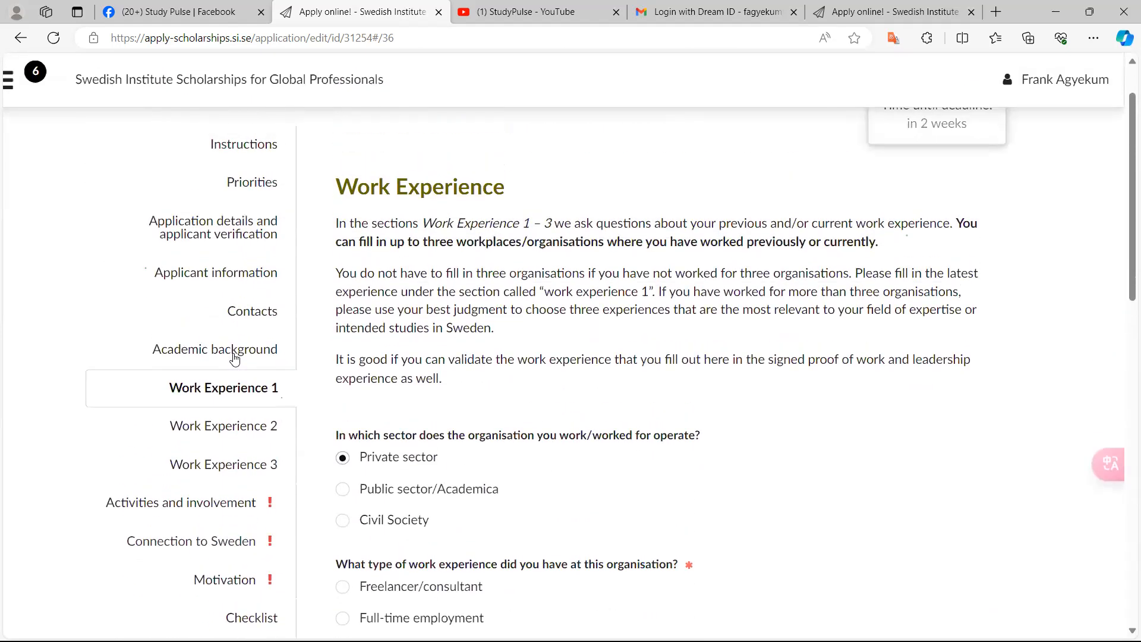
scroll(235, 359, down, 6)
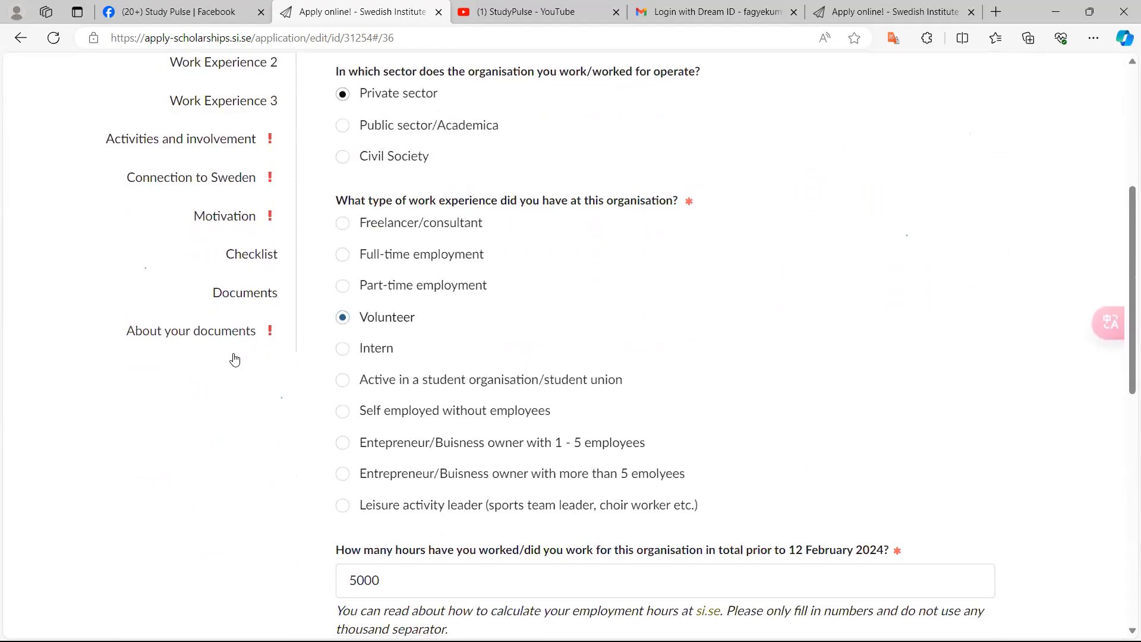
scroll(235, 359, down, 8)
scroll(234, 358, down, 7)
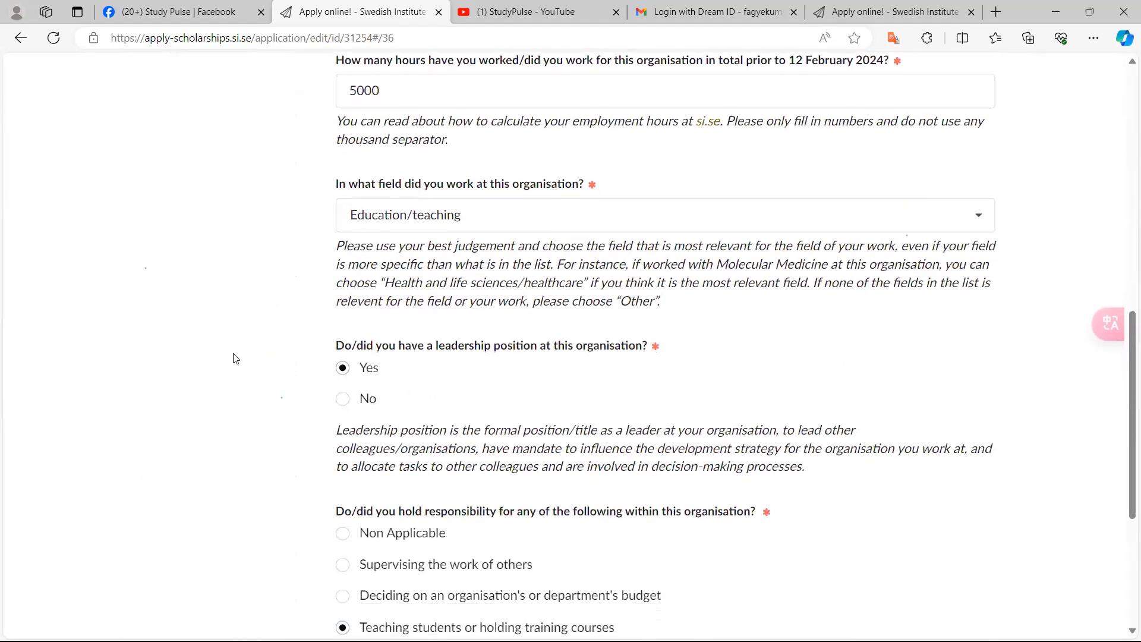
scroll(235, 358, up, 10)
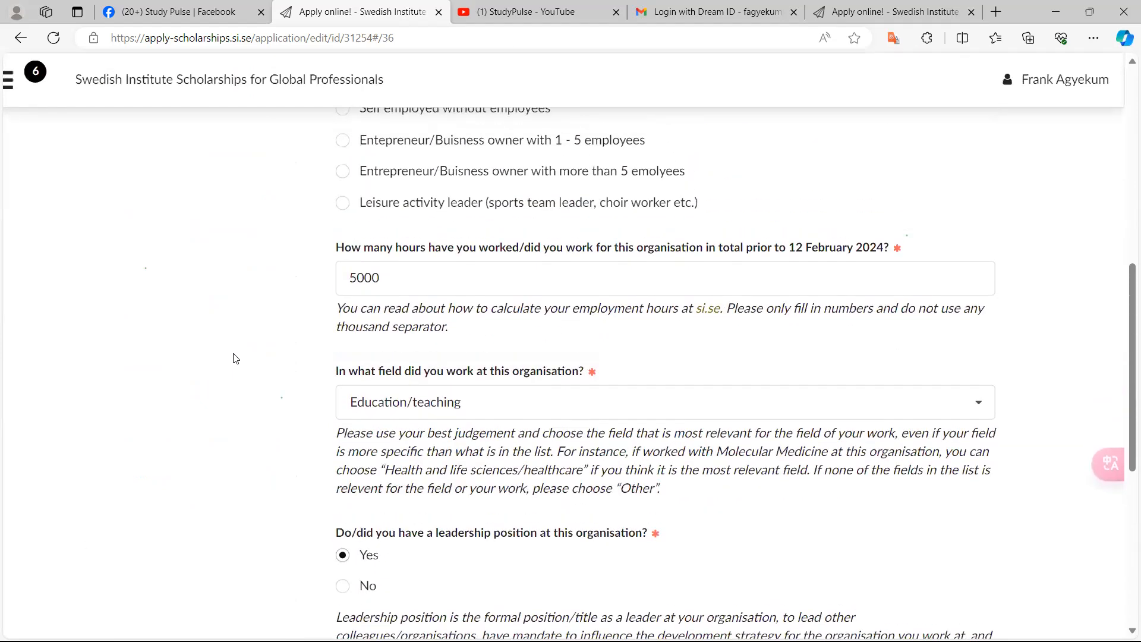
scroll(235, 358, up, 9)
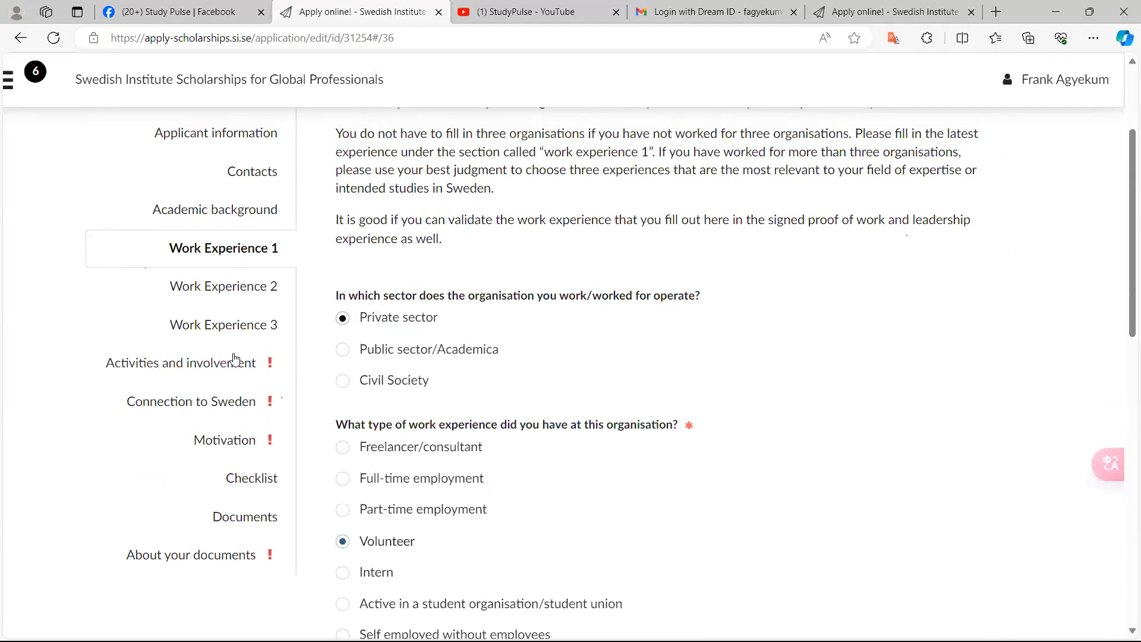
scroll(234, 358, down, 16)
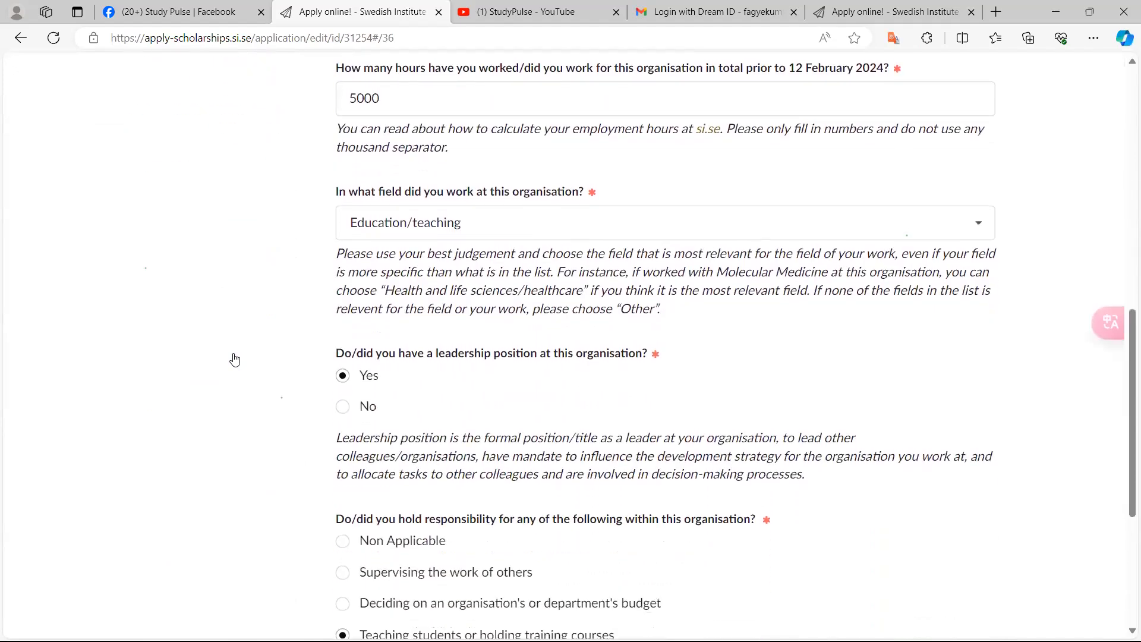
scroll(235, 360, down, 3)
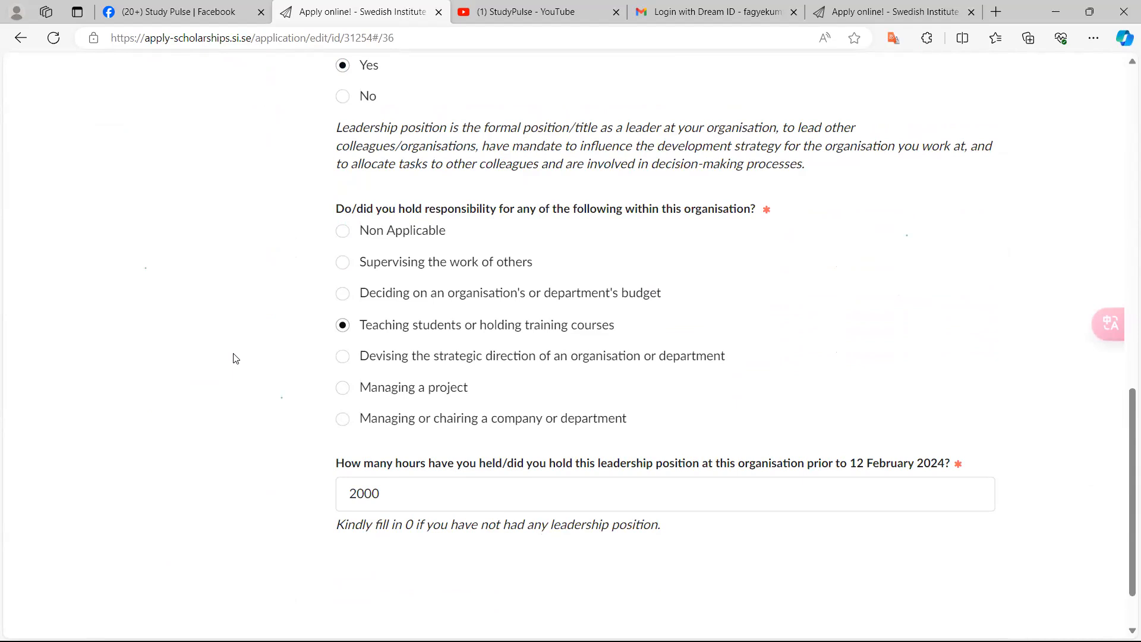
Open the Activities and involvement section of the application
scroll(233, 358, up, 15)
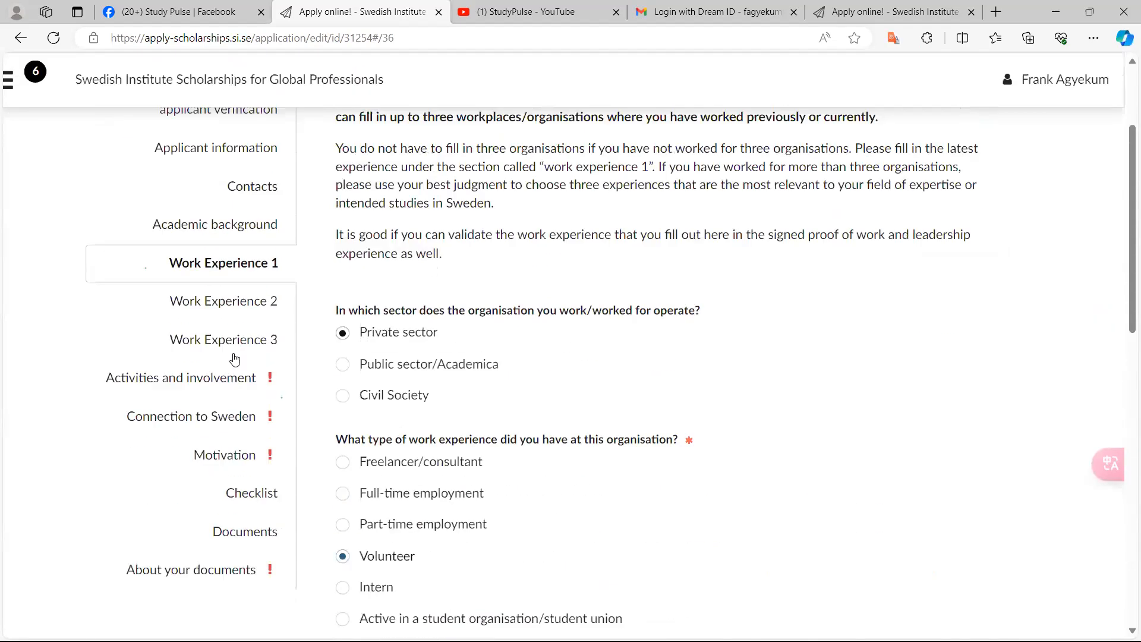
scroll(234, 358, down, 2)
scroll(234, 358, down, 1)
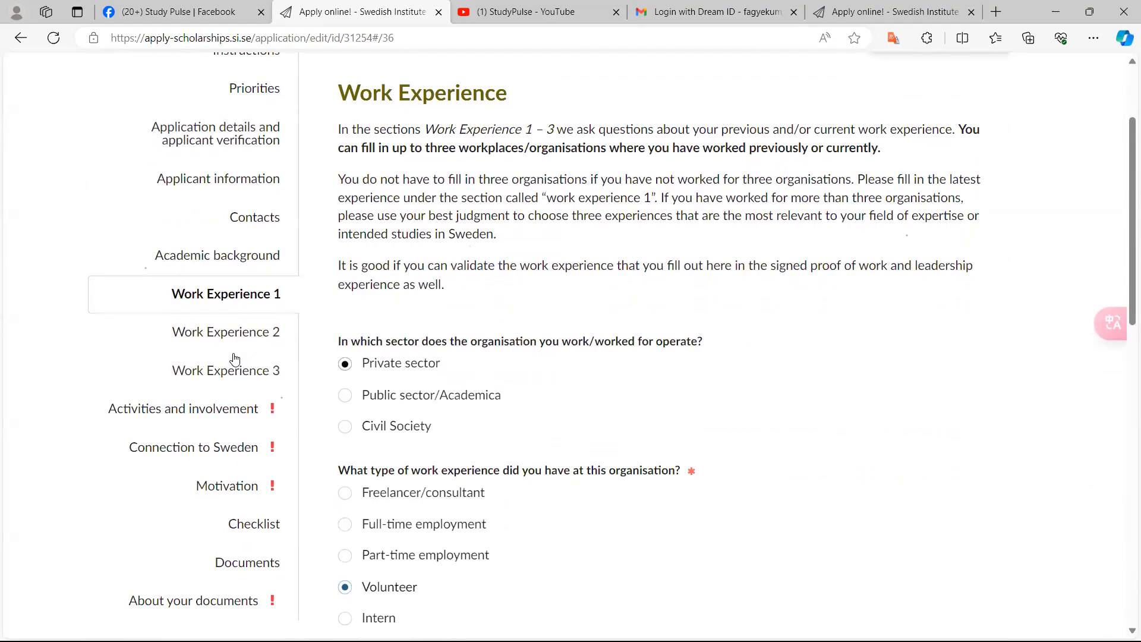
scroll(234, 358, down, 15)
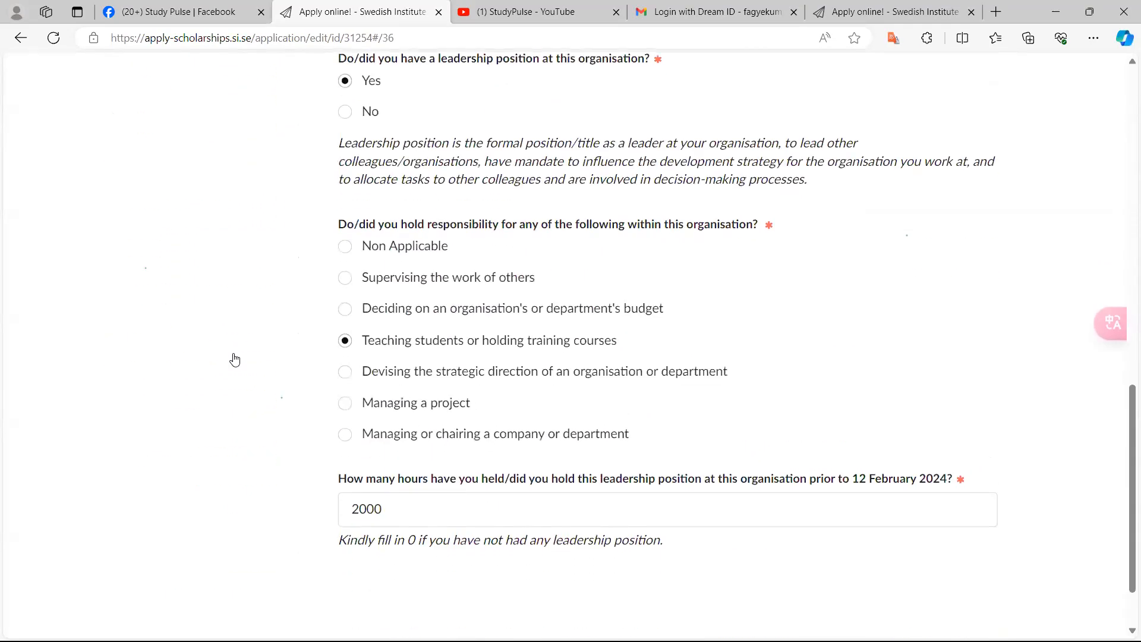
scroll(235, 359, up, 10)
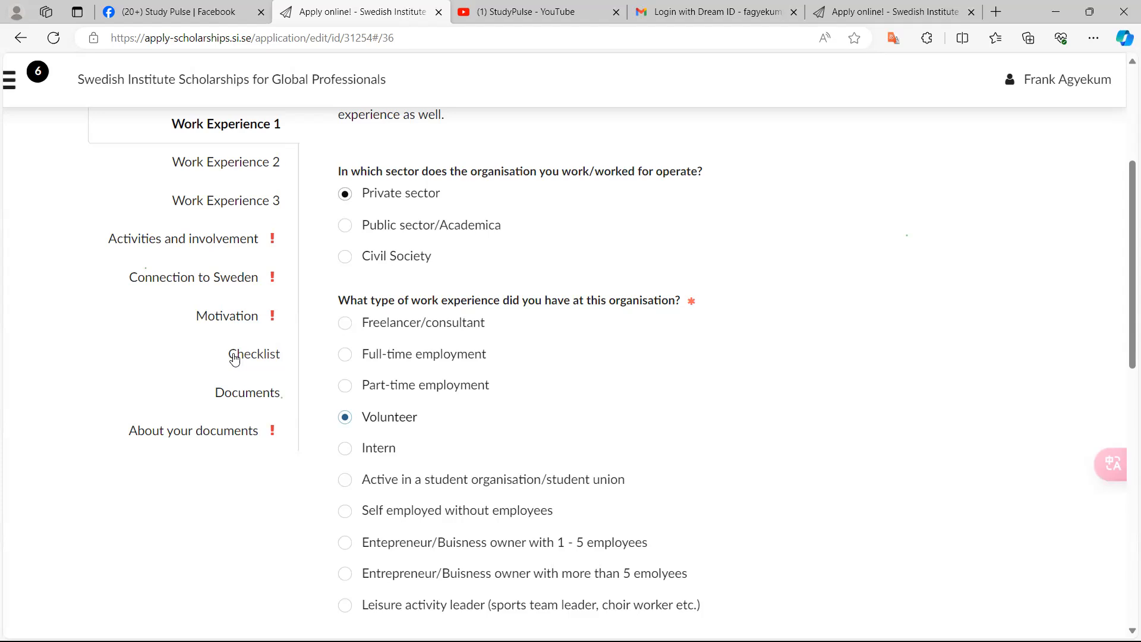
scroll(235, 358, up, 2)
key(ctrl+plus)
key(ctrl+plus)
key(ctrl+plus)
key(ctrl+plus)
click(233, 359)
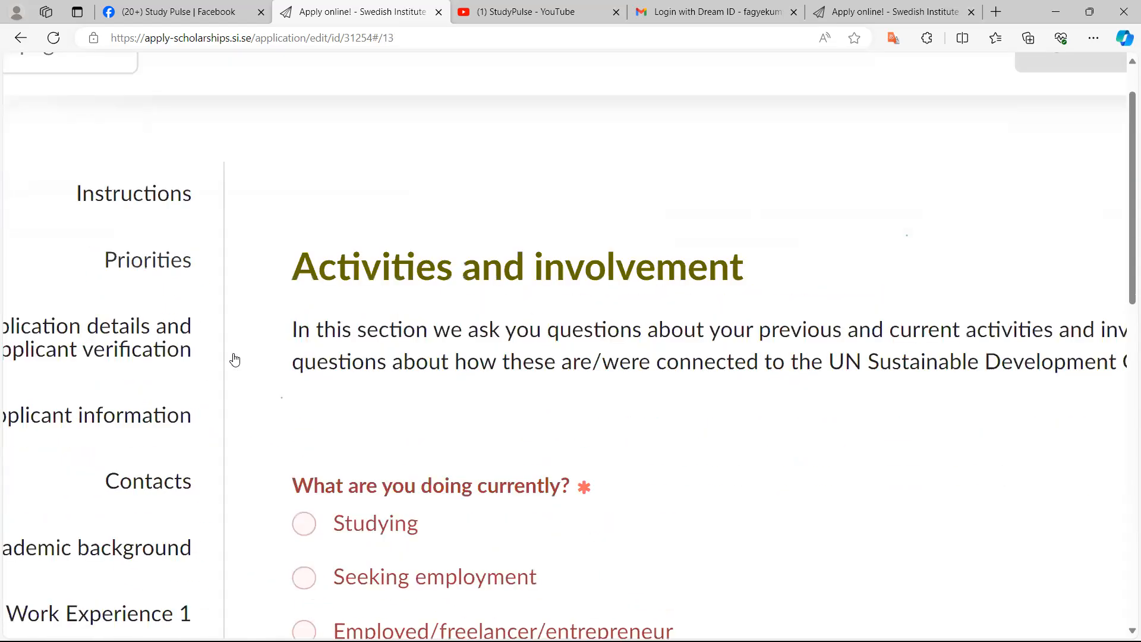
key(ctrl+minus)
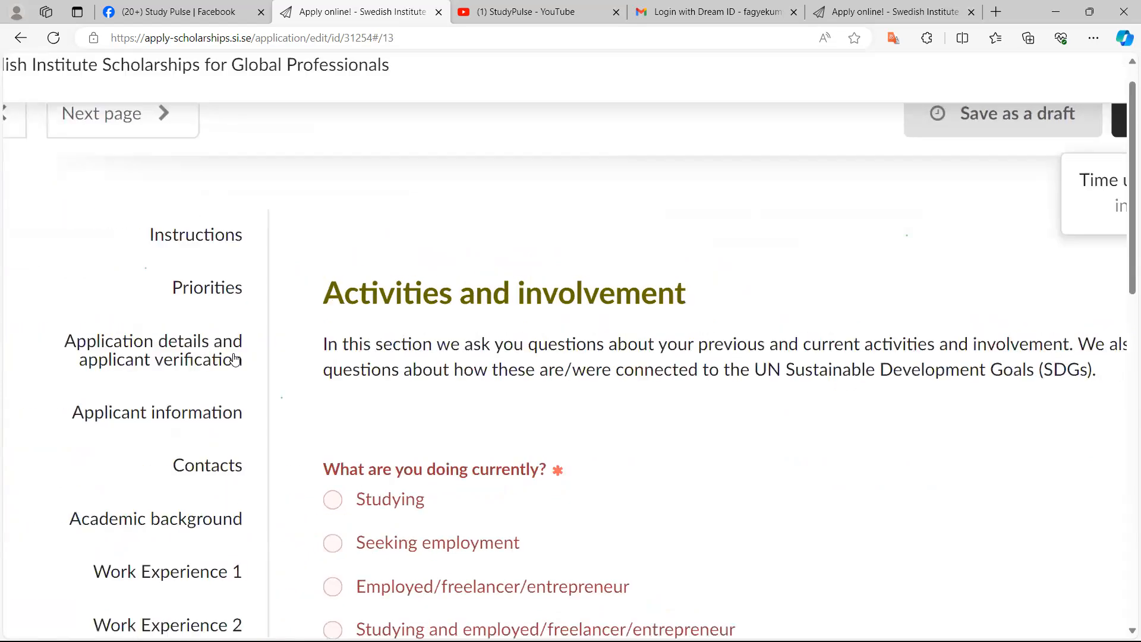
key(ctrl+plus)
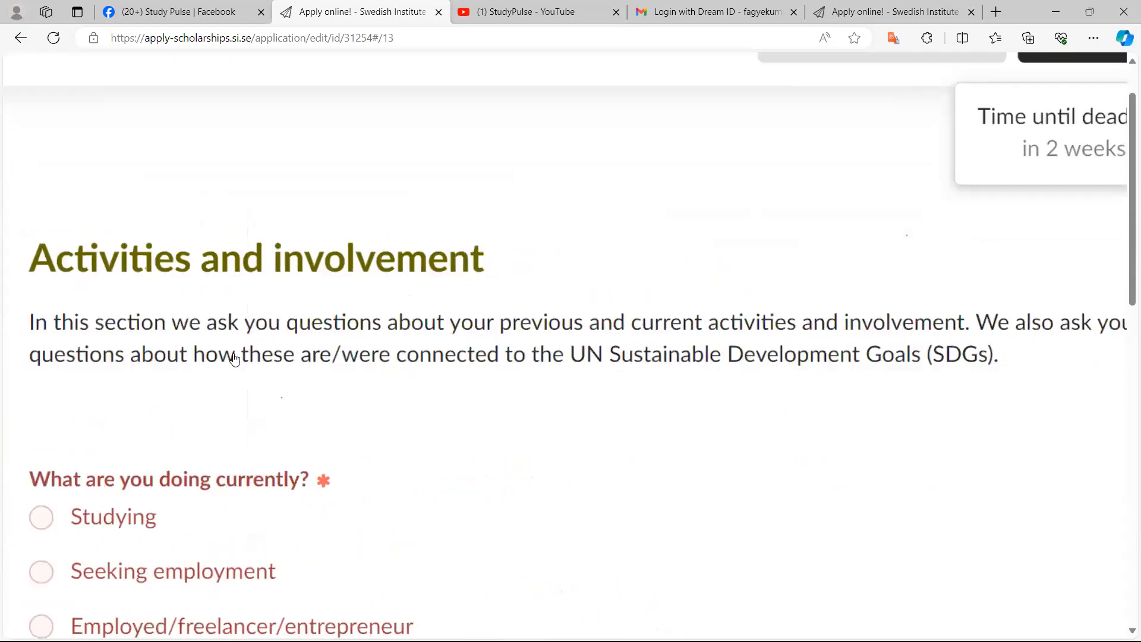
key(ctrl+minus)
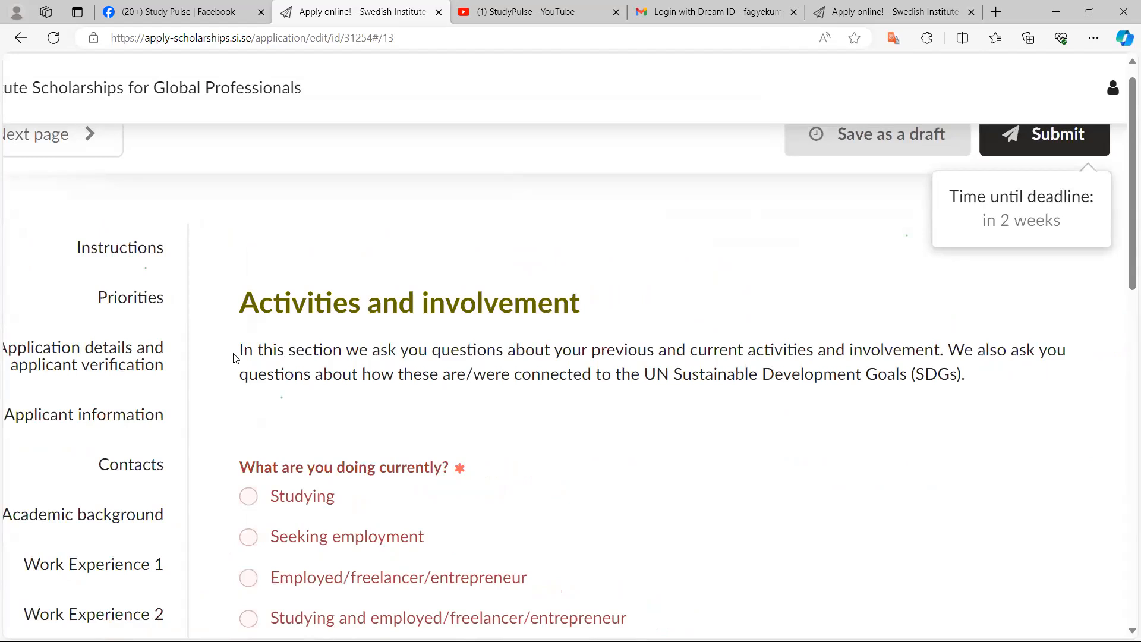
Answer what you are doing currently with Employed/freelancer/entrepreneur
scroll(236, 359, down, 1)
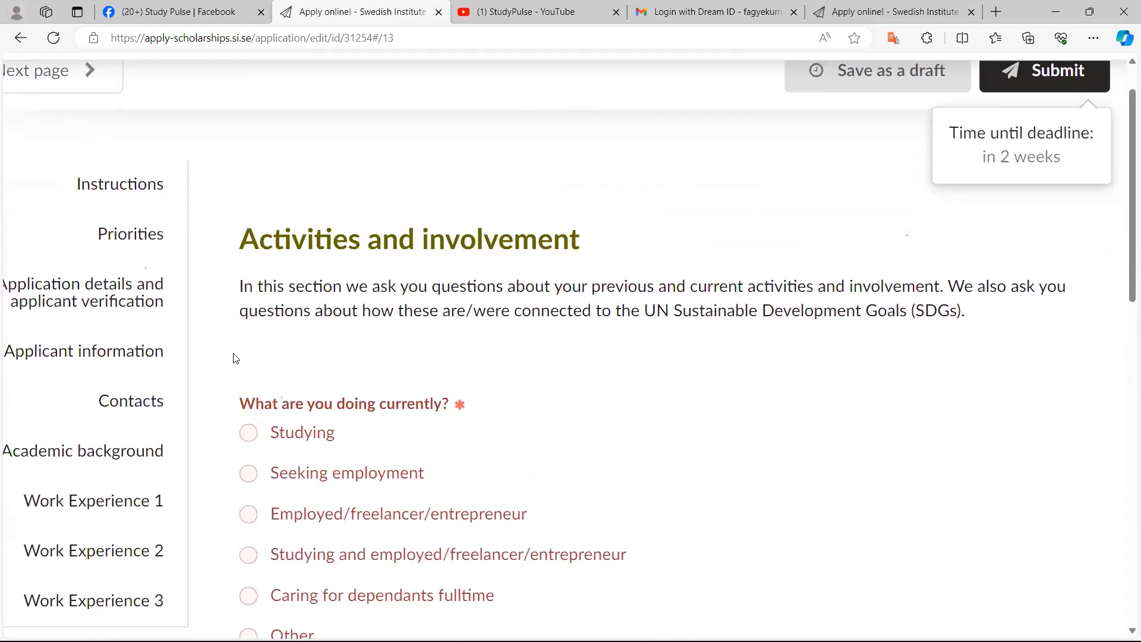
scroll(236, 359, down, 1)
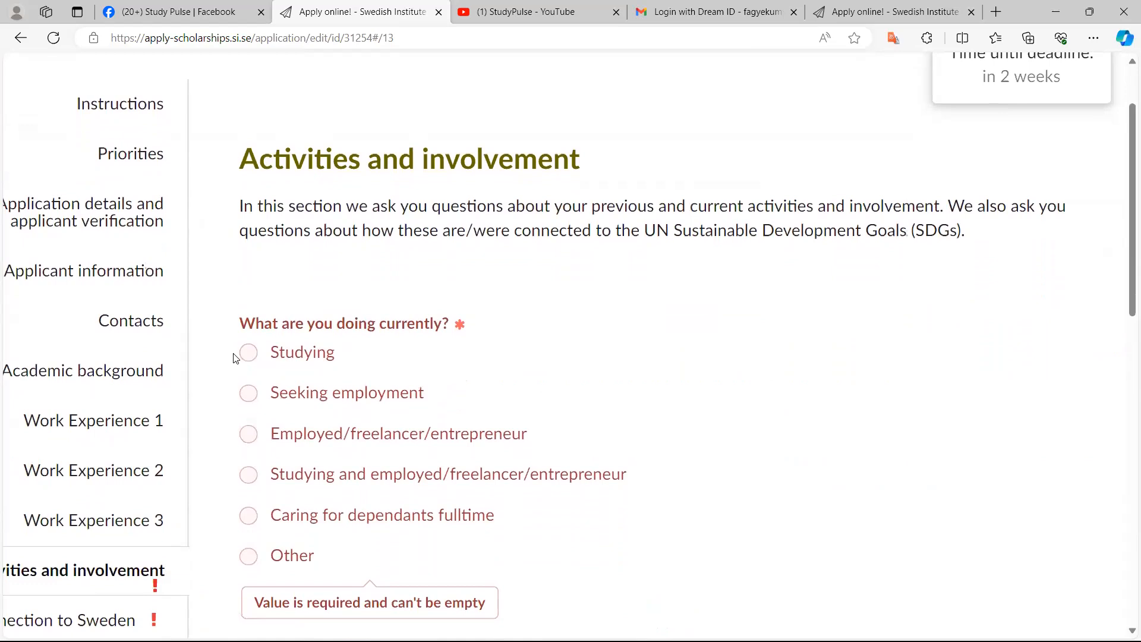
scroll(236, 359, down, 1)
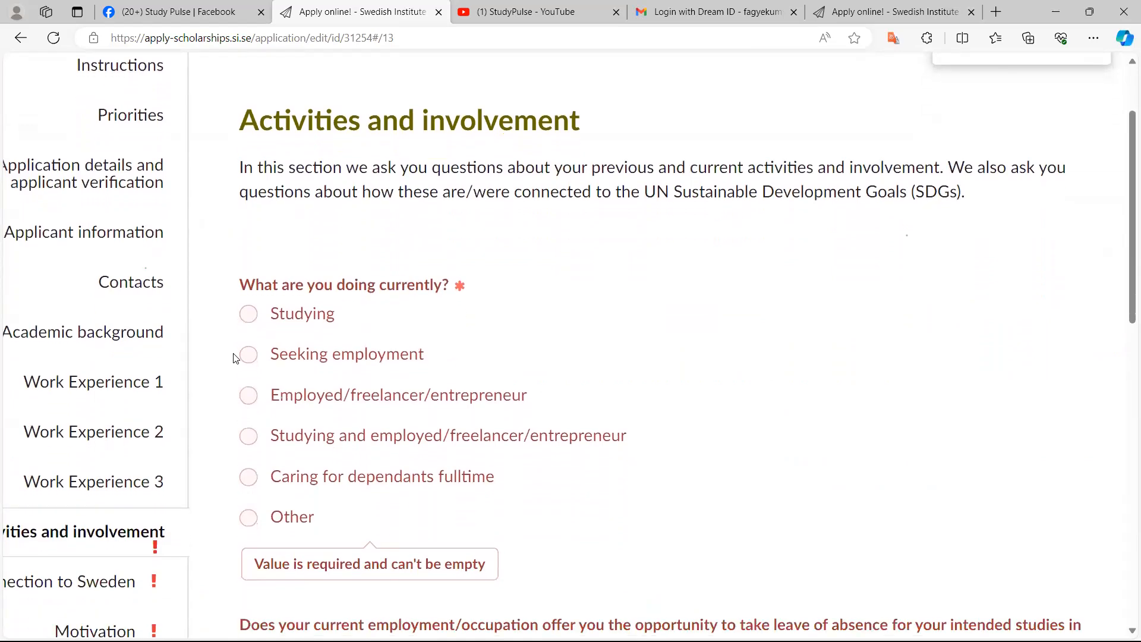
ctrl+scroll(236, 358, up, 5)
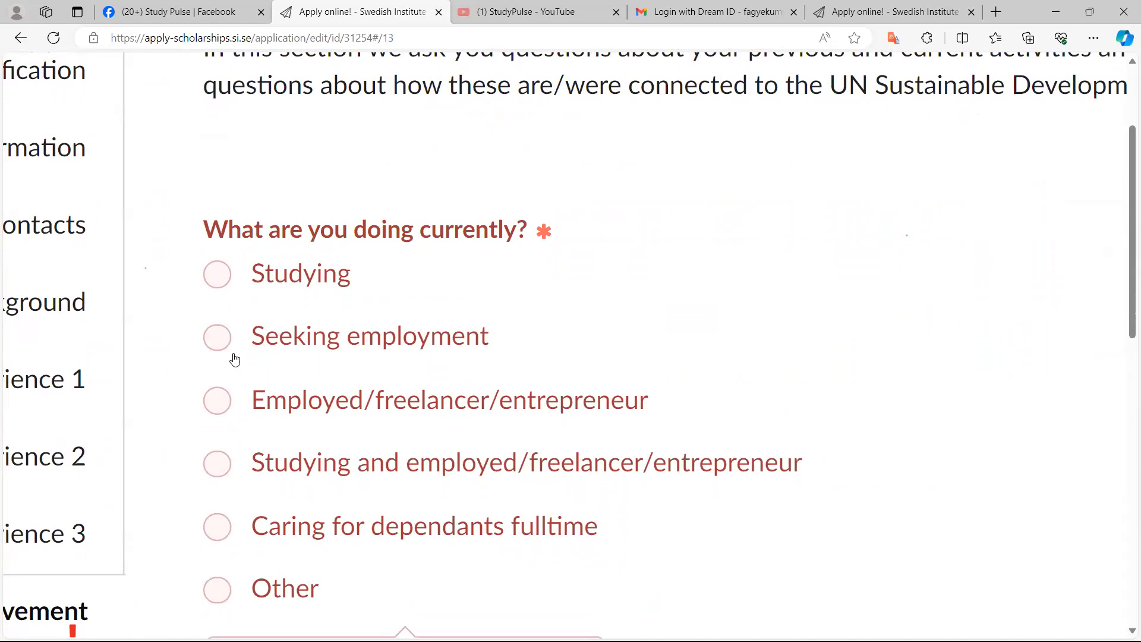
click(235, 360)
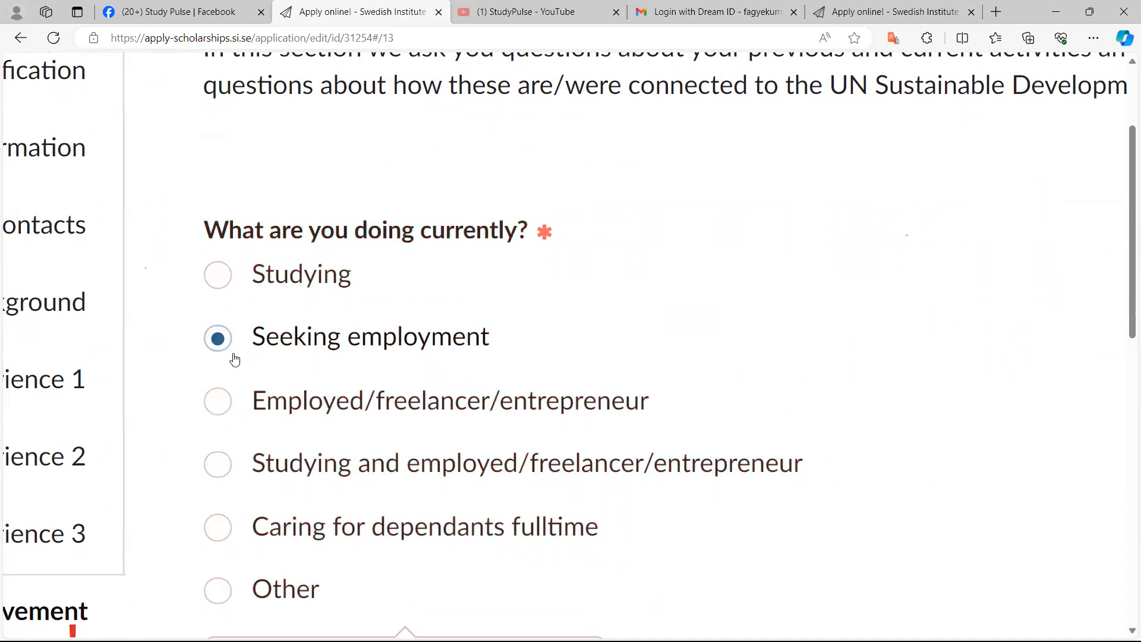
key(Down)
key(ctrl+minus)
key(ctrl+minus)
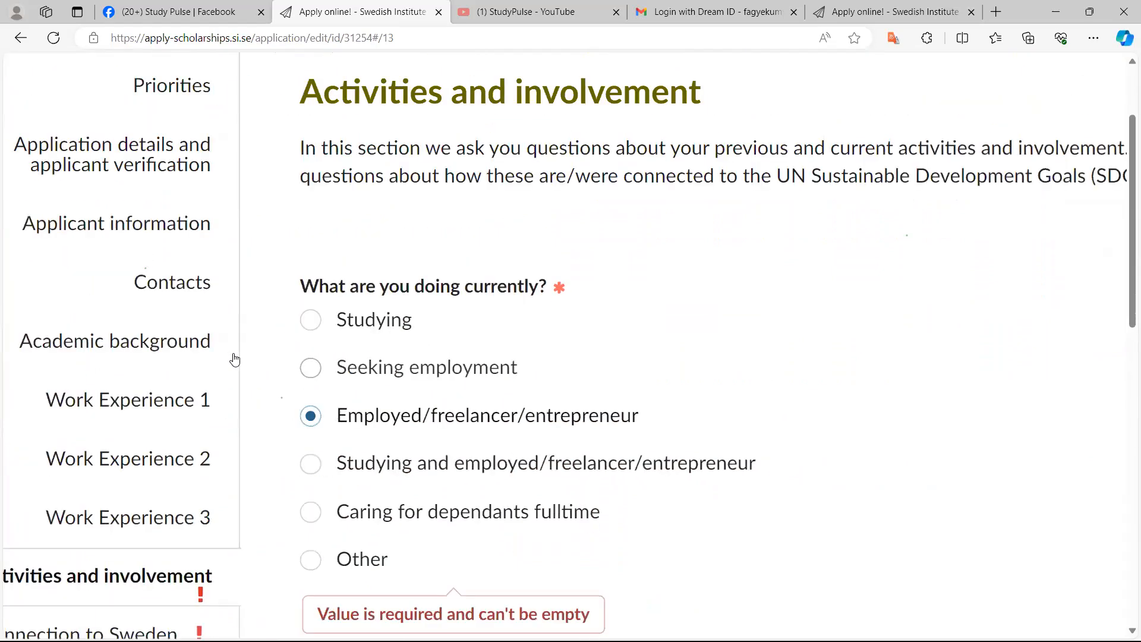
Answer the leave-of-absence question with Yes, I will be able to take unpaid leave during my studies
scroll(235, 360, down, 5)
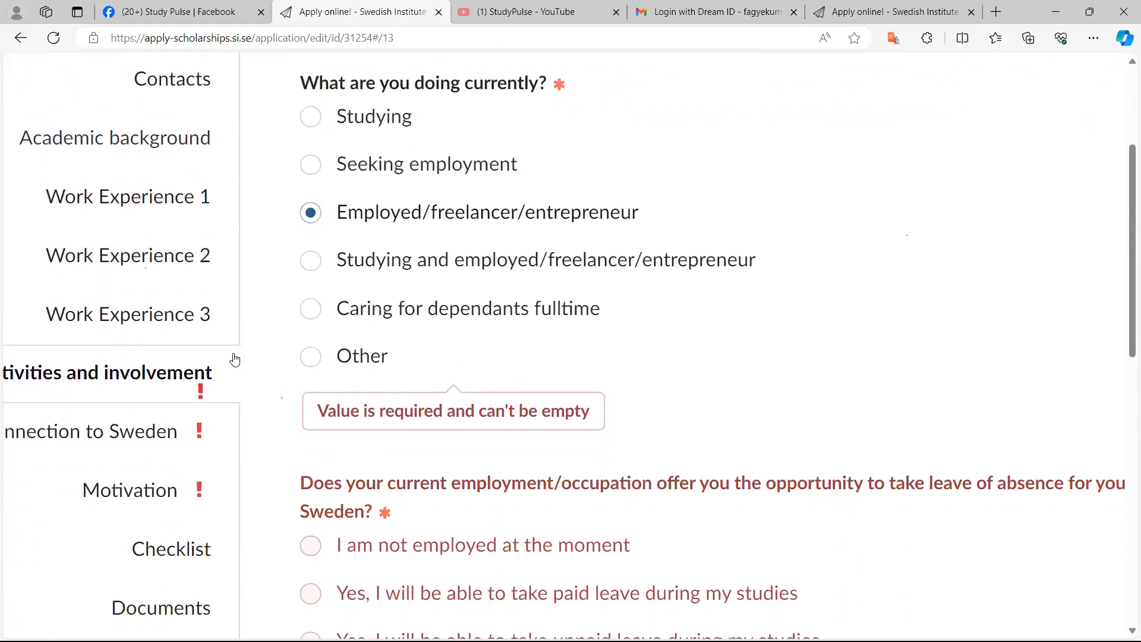
scroll(235, 360, right, 2)
scroll(235, 359, right, 1)
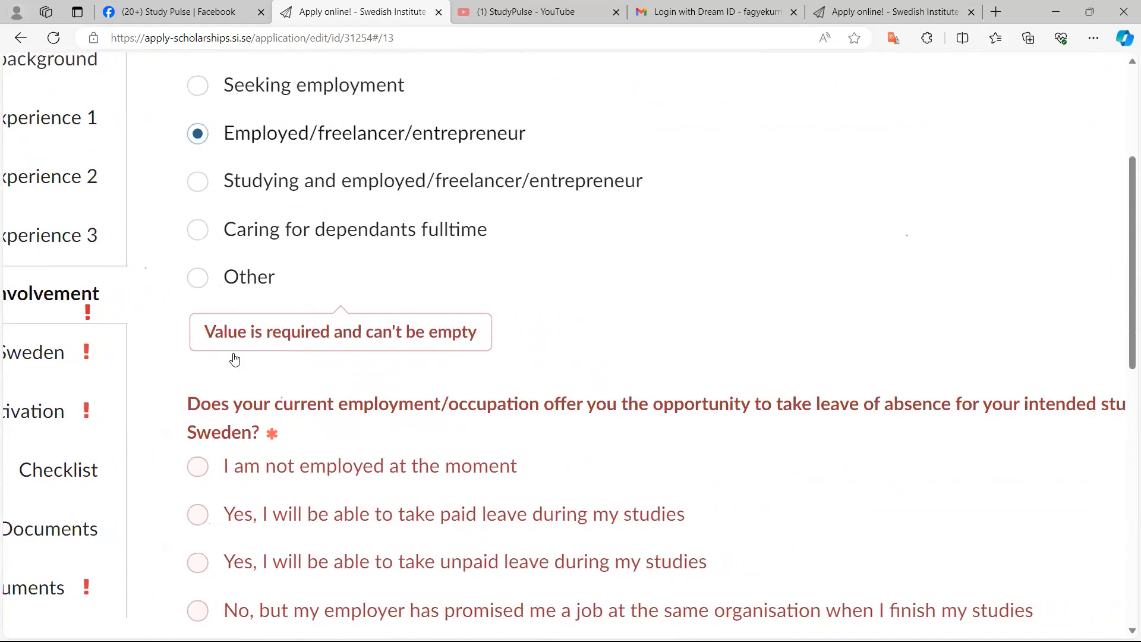
scroll(234, 360, down, 1)
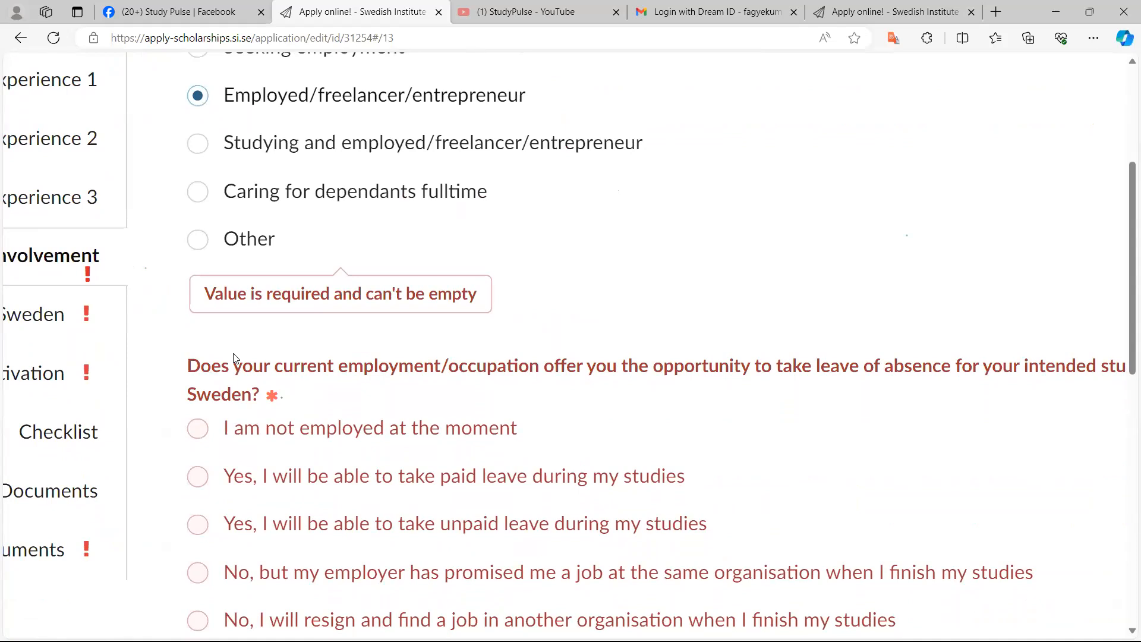
scroll(235, 359, down, 1)
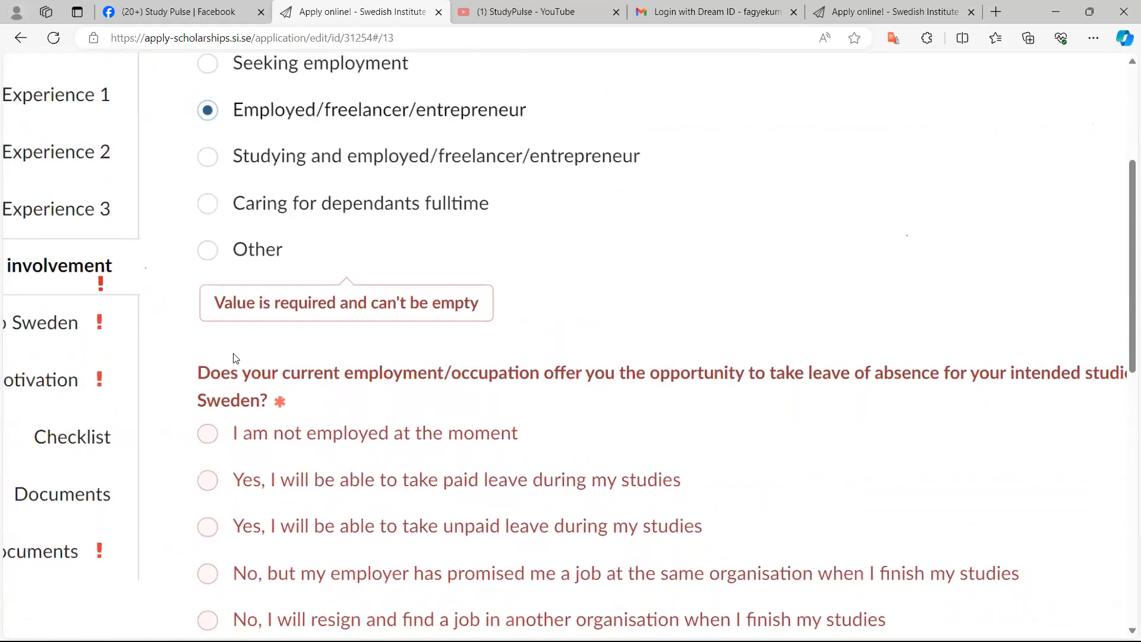
scroll(236, 358, down, 1)
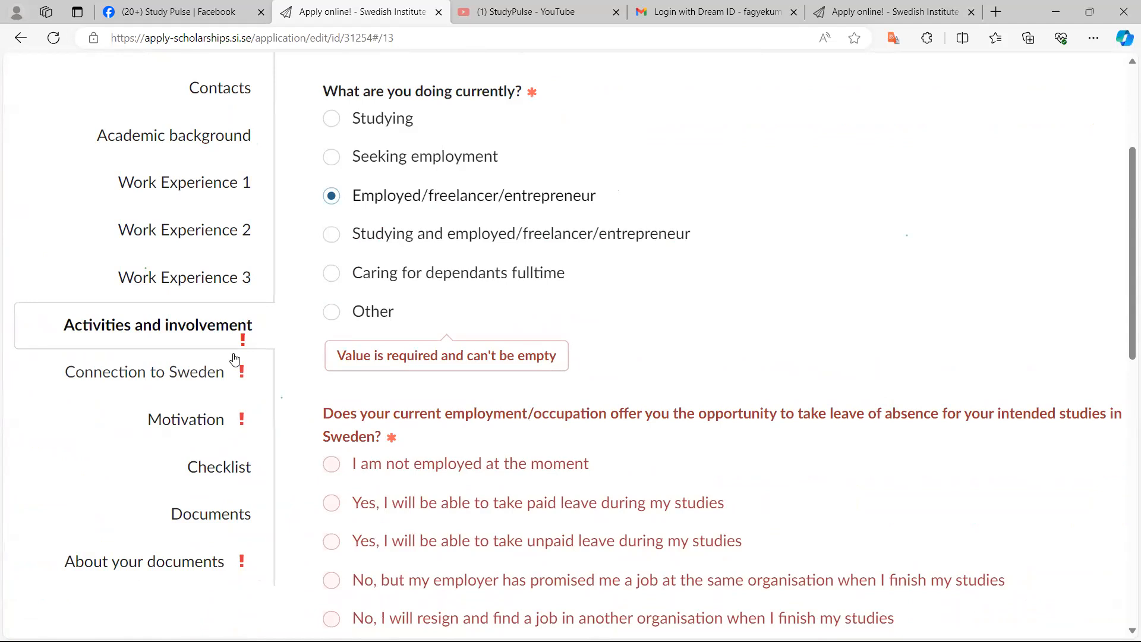
scroll(235, 358, down, 1)
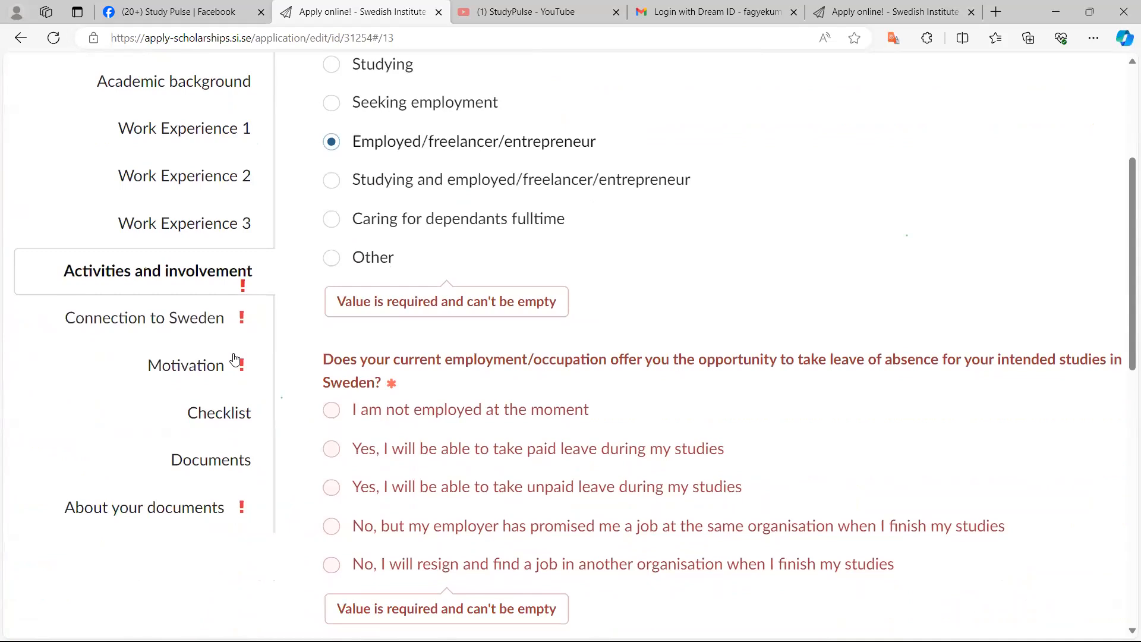
scroll(235, 358, down, 1)
key(Down)
key(Down)
Answer Yes to being currently engaged in a network, voluntary work or other civil society activities
scroll(235, 358, down, 4)
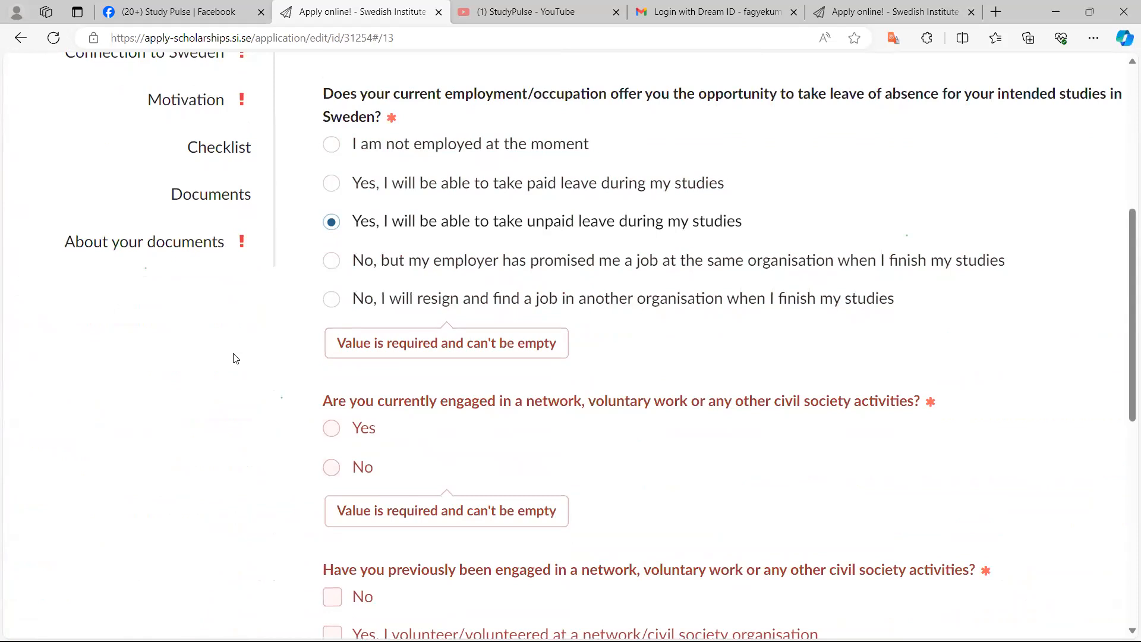
scroll(235, 359, up, 2)
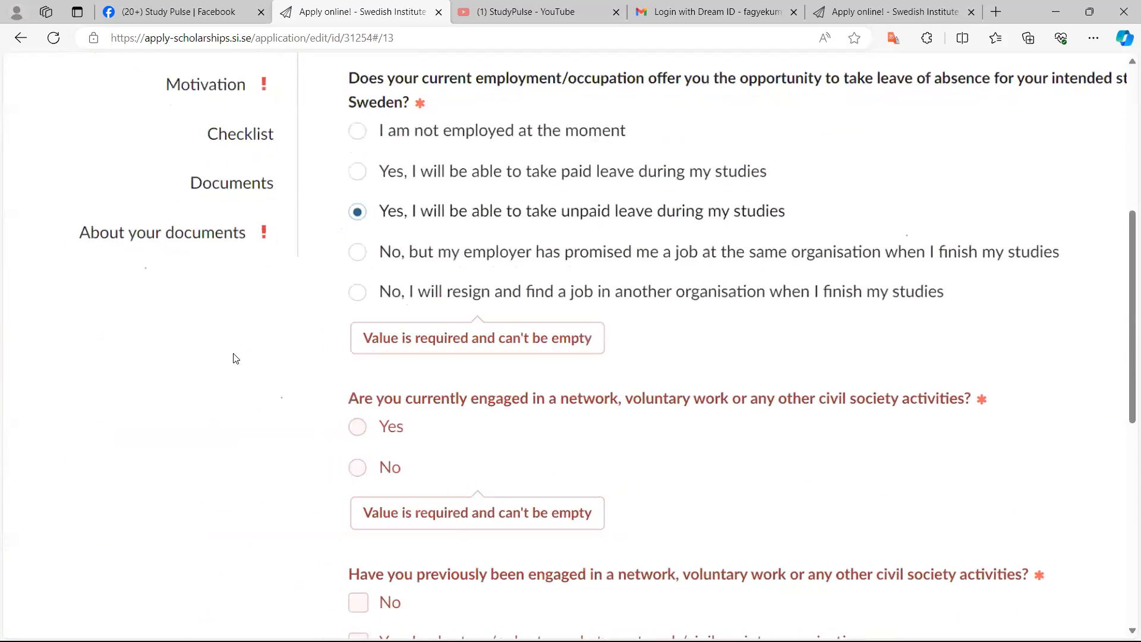
scroll(235, 358, up, 1)
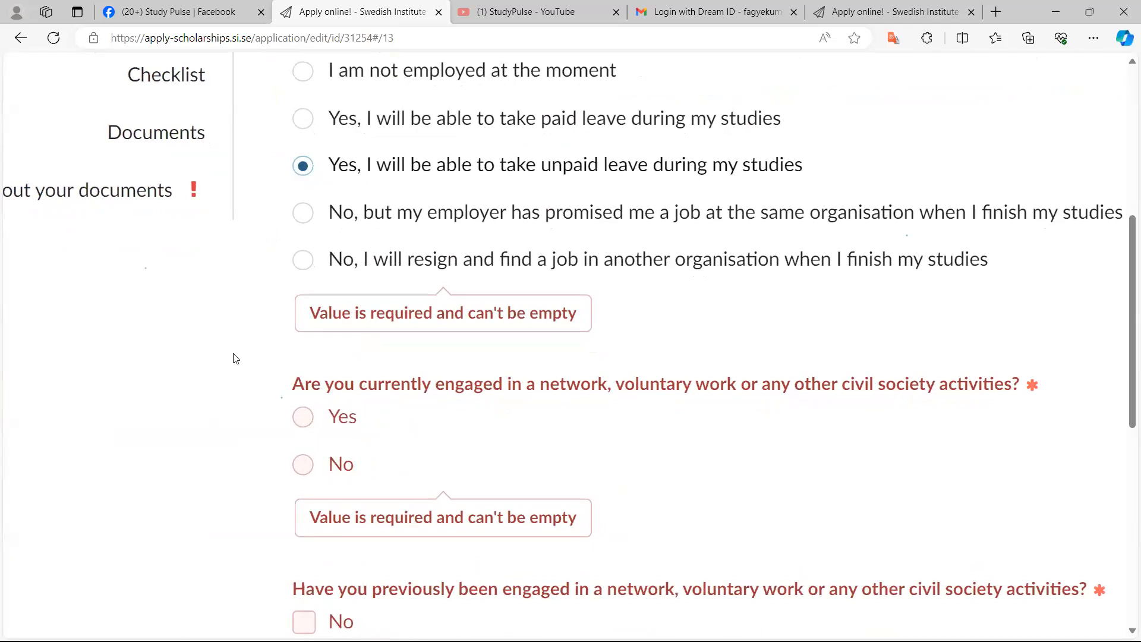
key(Tab)
key(Down)
key(Up)
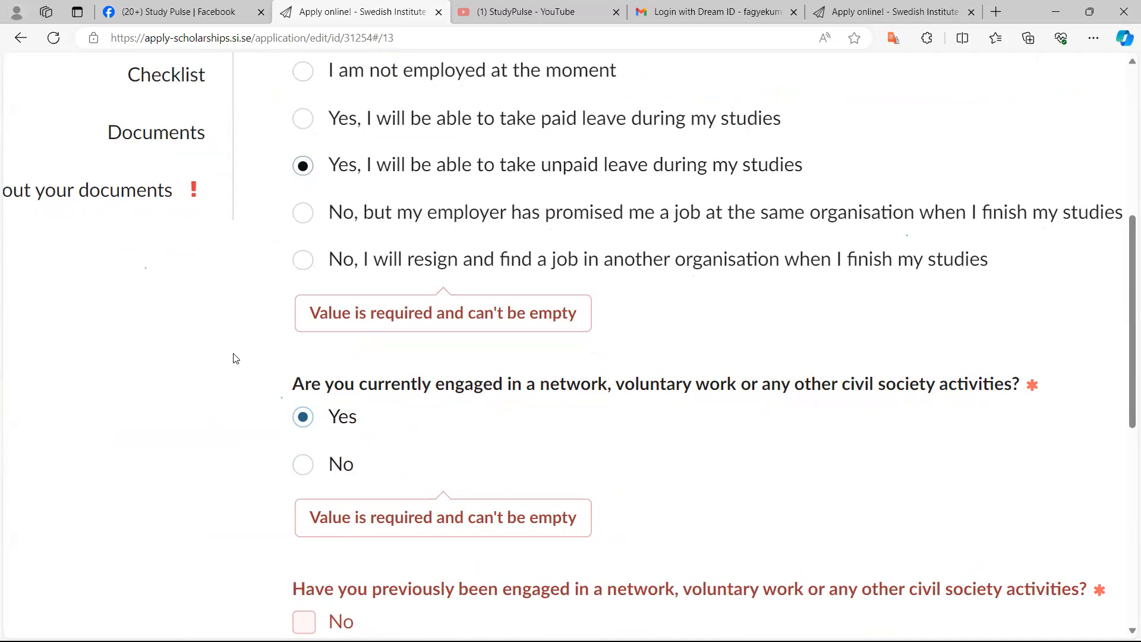
Examine the options of the question about previous engagement in networks or civil society activities
scroll(236, 358, up, 5)
scroll(236, 359, up, 1)
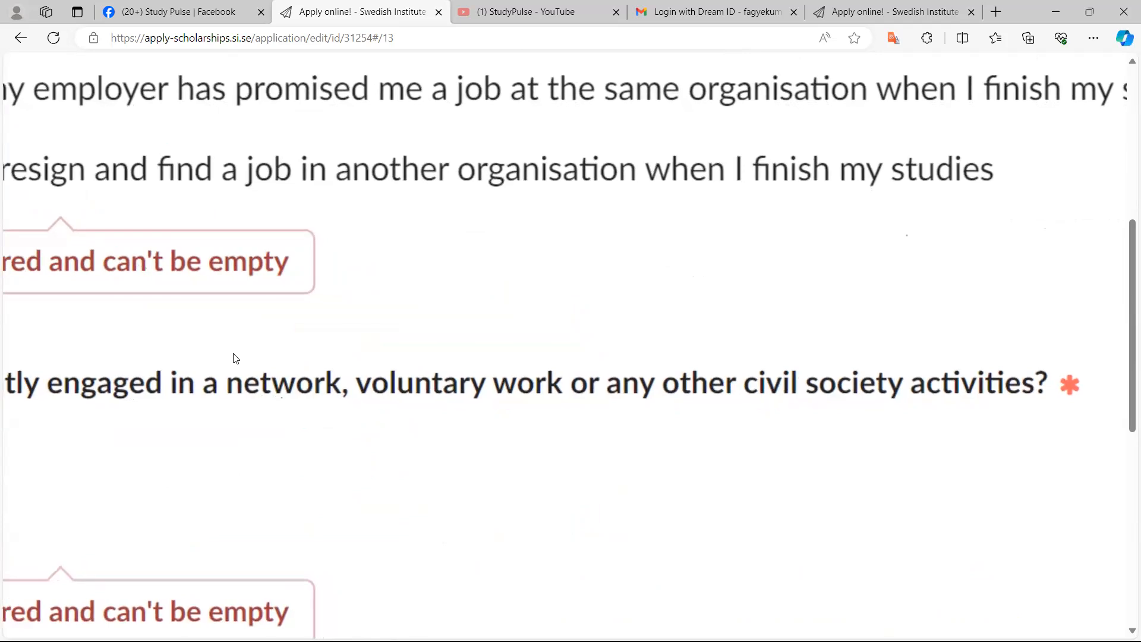
scroll(236, 358, down, 2)
scroll(236, 359, down, 2)
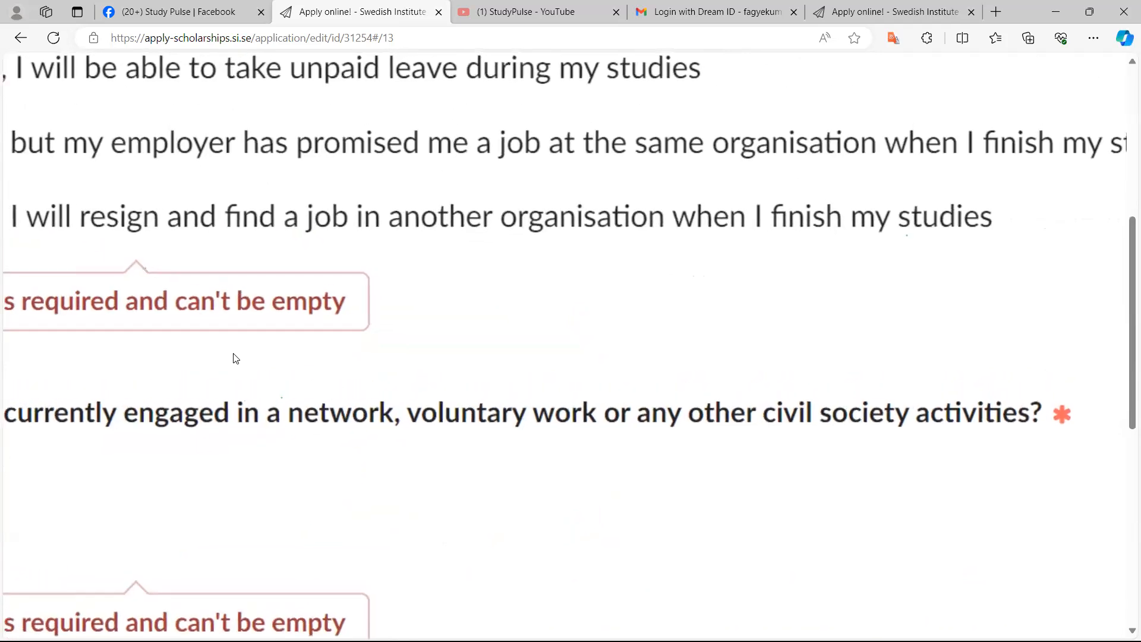
scroll(236, 358, down, 1)
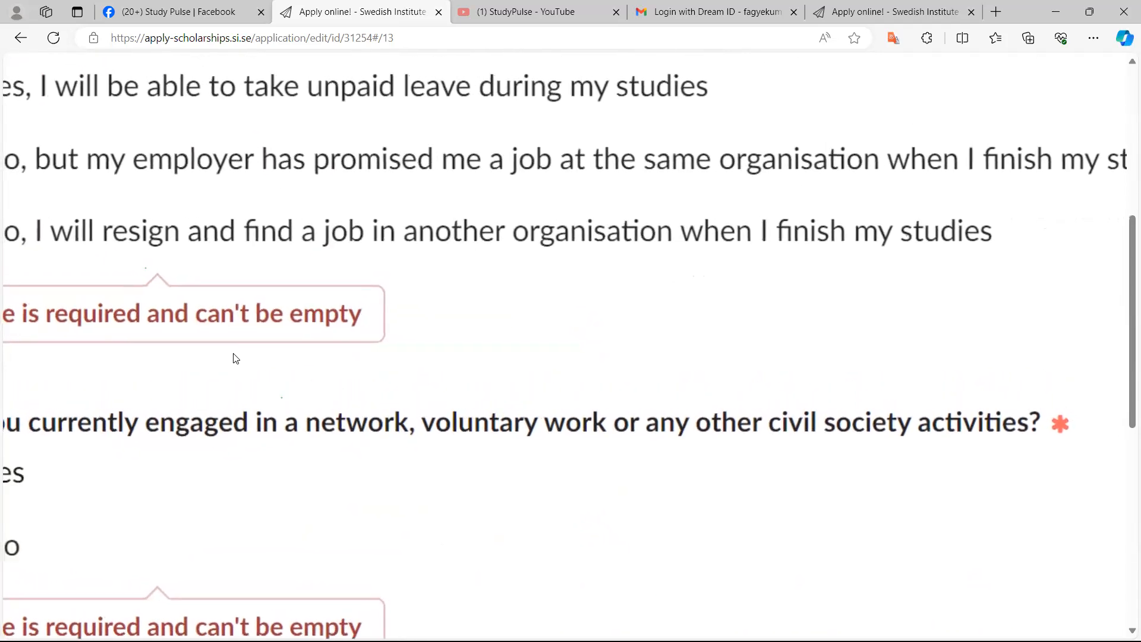
scroll(236, 359, down, 1)
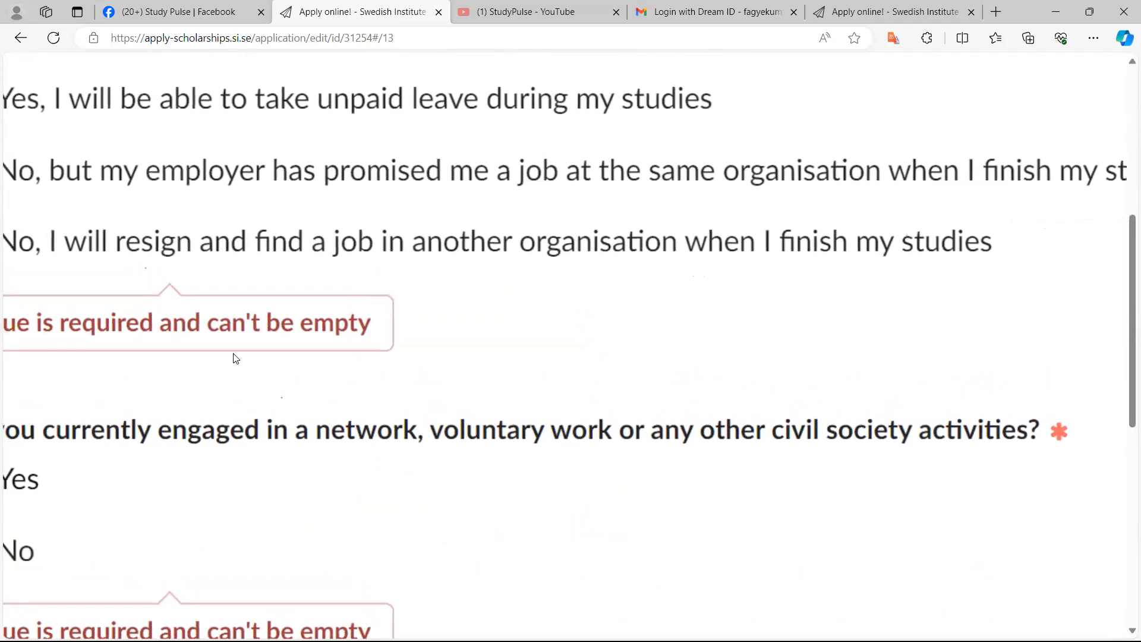
scroll(236, 358, down, 1)
scroll(236, 358, down, 1)
scroll(236, 358, down, 1)
scroll(236, 359, down, 1)
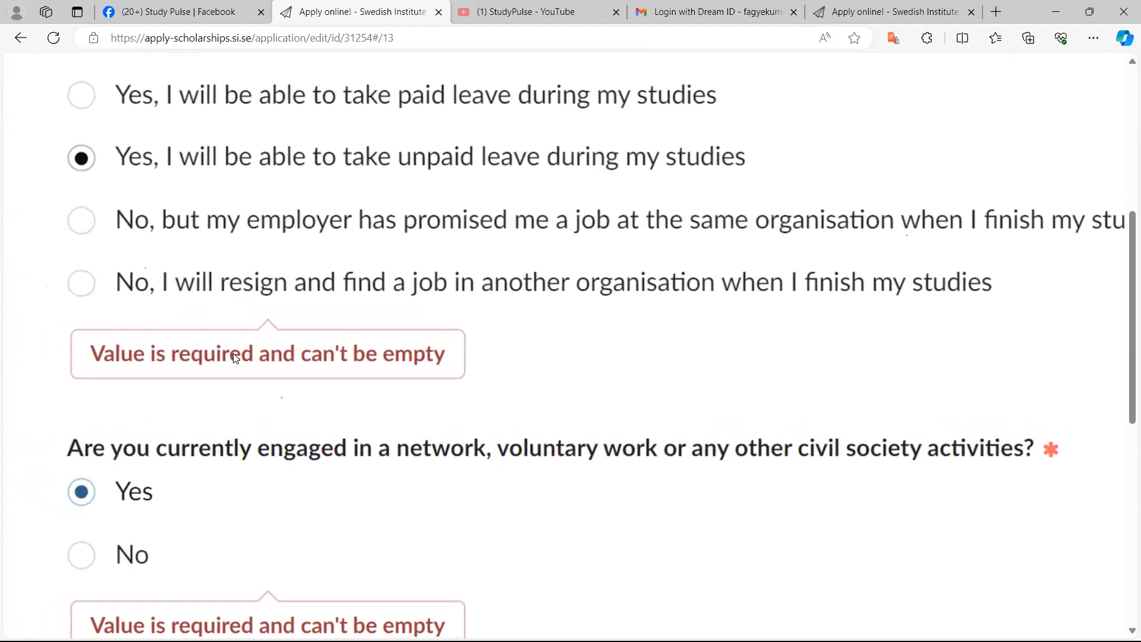
scroll(236, 359, down, 2)
scroll(236, 358, down, 1)
scroll(236, 358, down, 2)
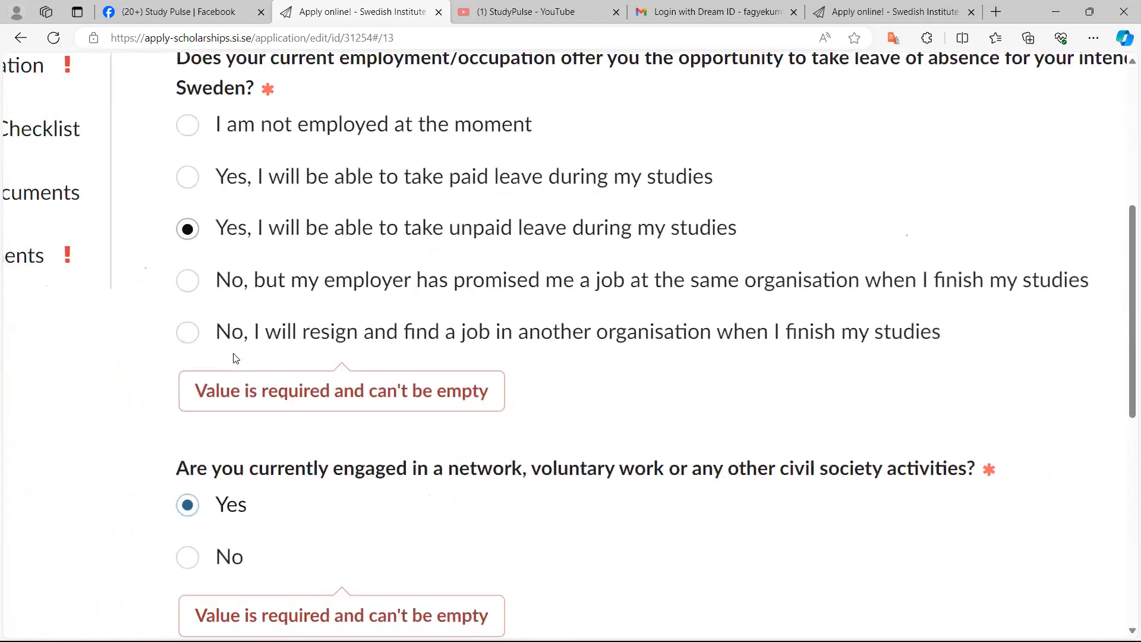
scroll(236, 358, down, 5)
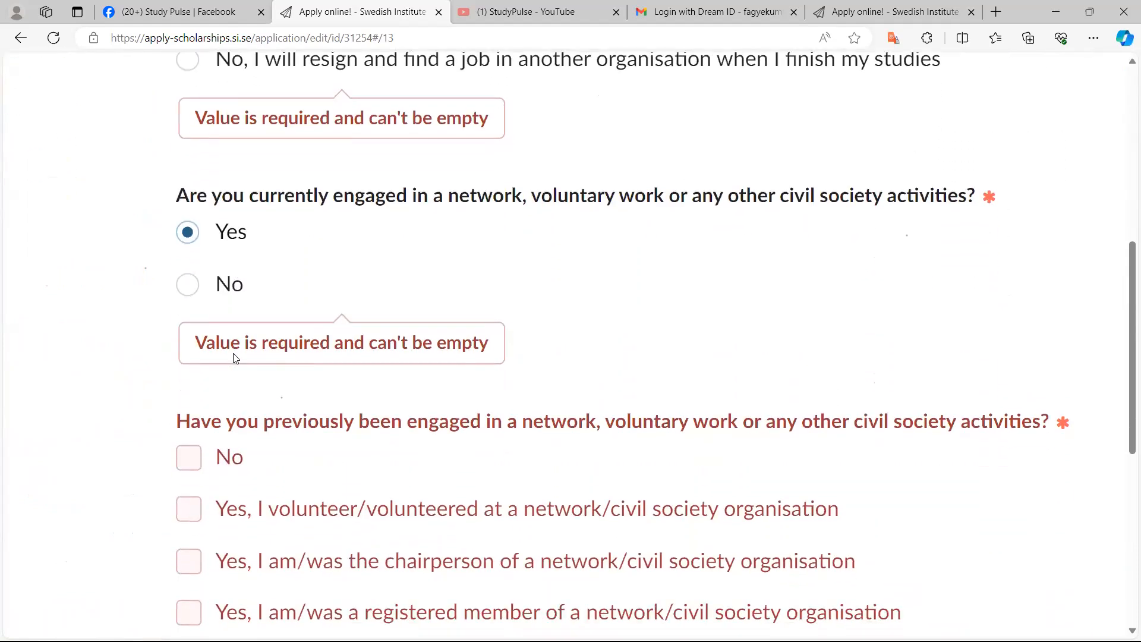
scroll(236, 358, up, 1)
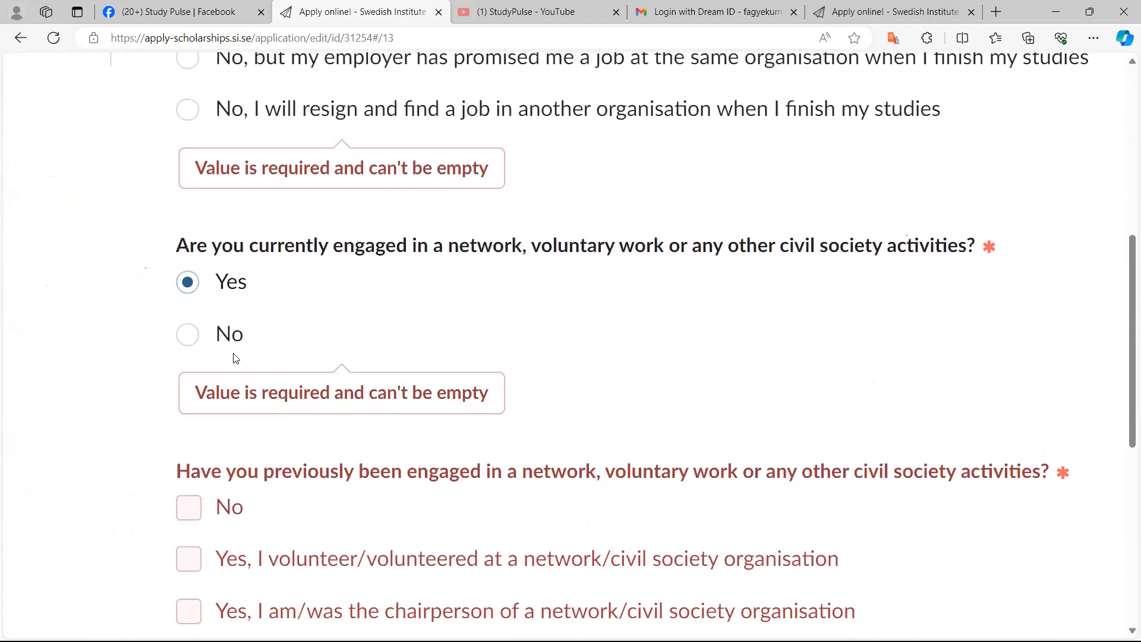
scroll(236, 358, down, 1)
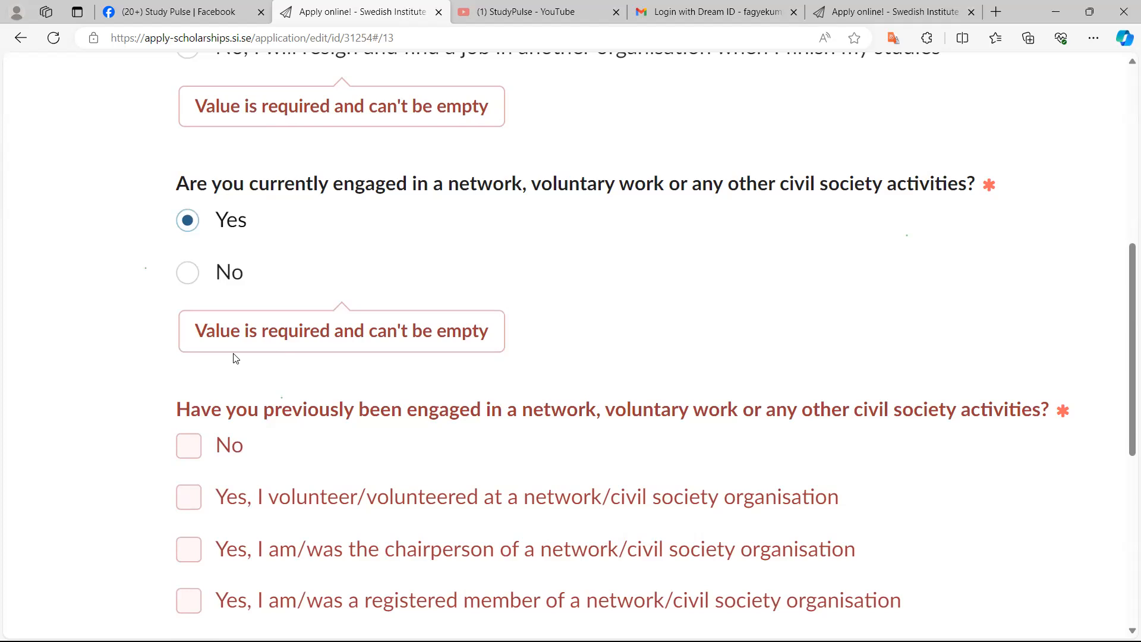
scroll(236, 358, down, 1)
scroll(236, 357, down, 1)
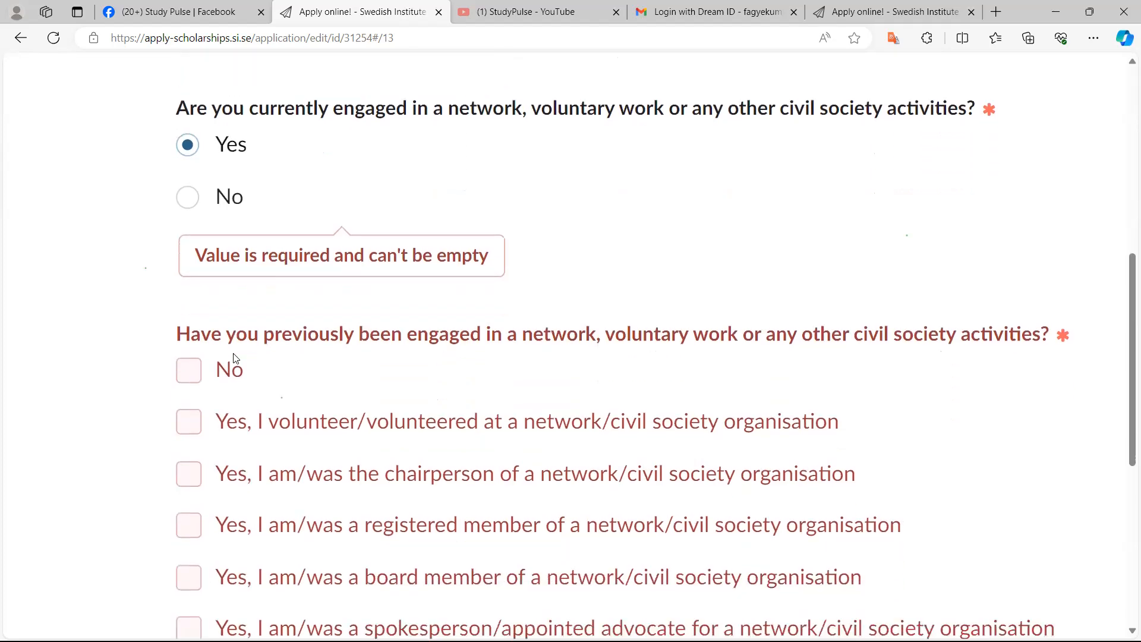
scroll(236, 359, down, 1)
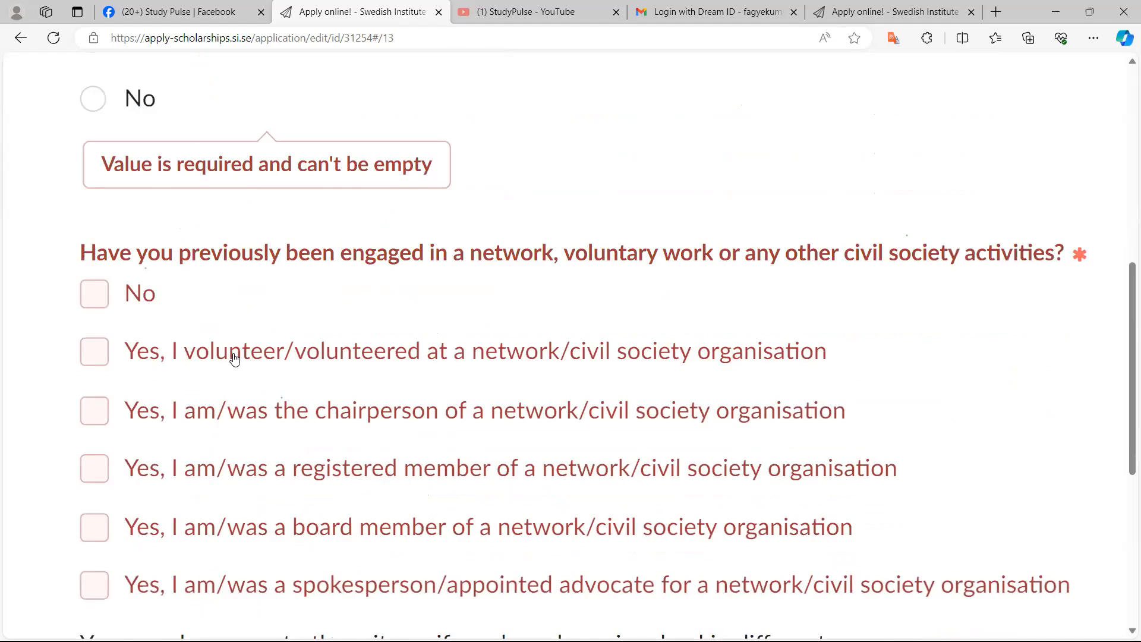
Tick chairperson, registered member and board member as your previous engagement in networks or civil society activities
click(235, 468)
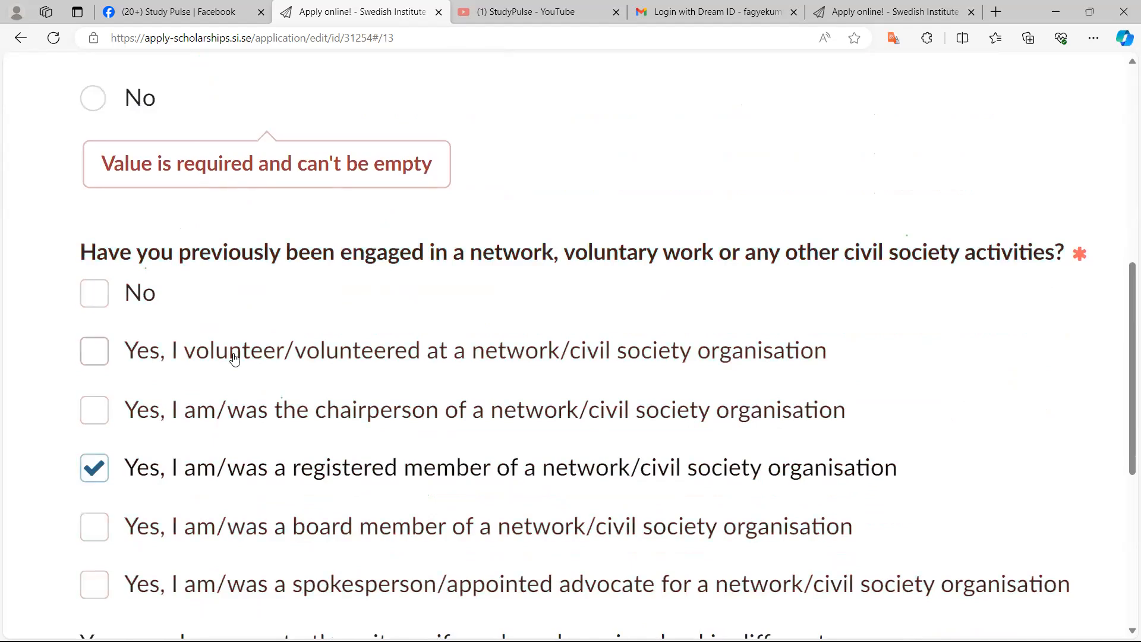
scroll(234, 360, down, 2)
scroll(235, 359, down, 3)
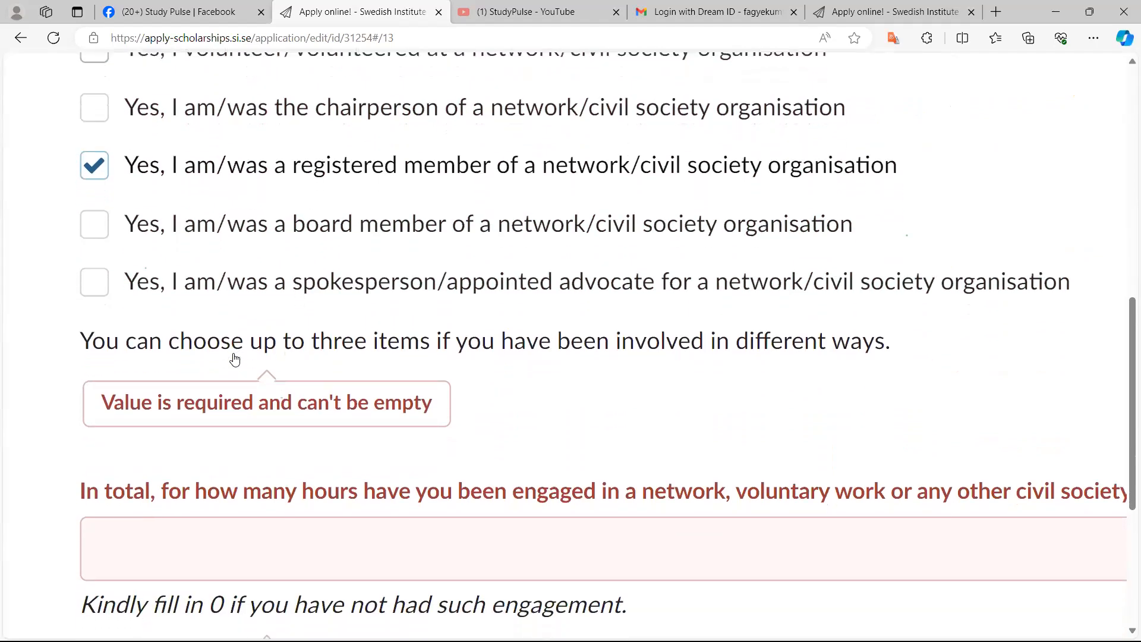
scroll(235, 360, up, 1)
ctrl+scroll(234, 358, down, 2)
ctrl+scroll(235, 359, up, 1)
scroll(234, 359, up, 1)
ctrl+scroll(235, 360, up, 1)
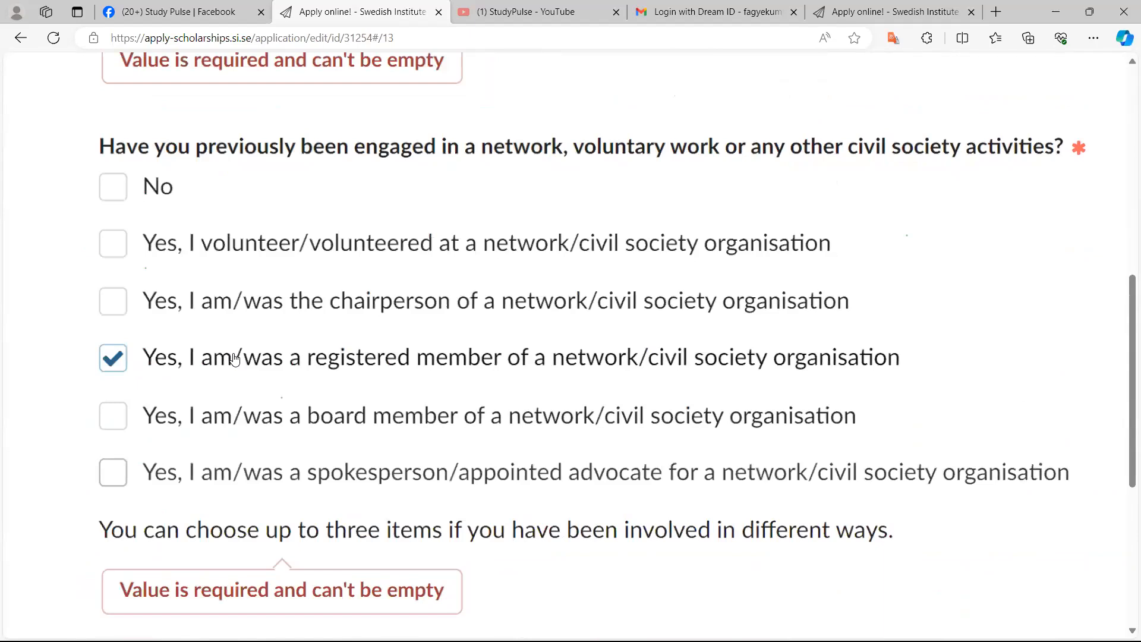
ctrl+scroll(234, 360, down, 1)
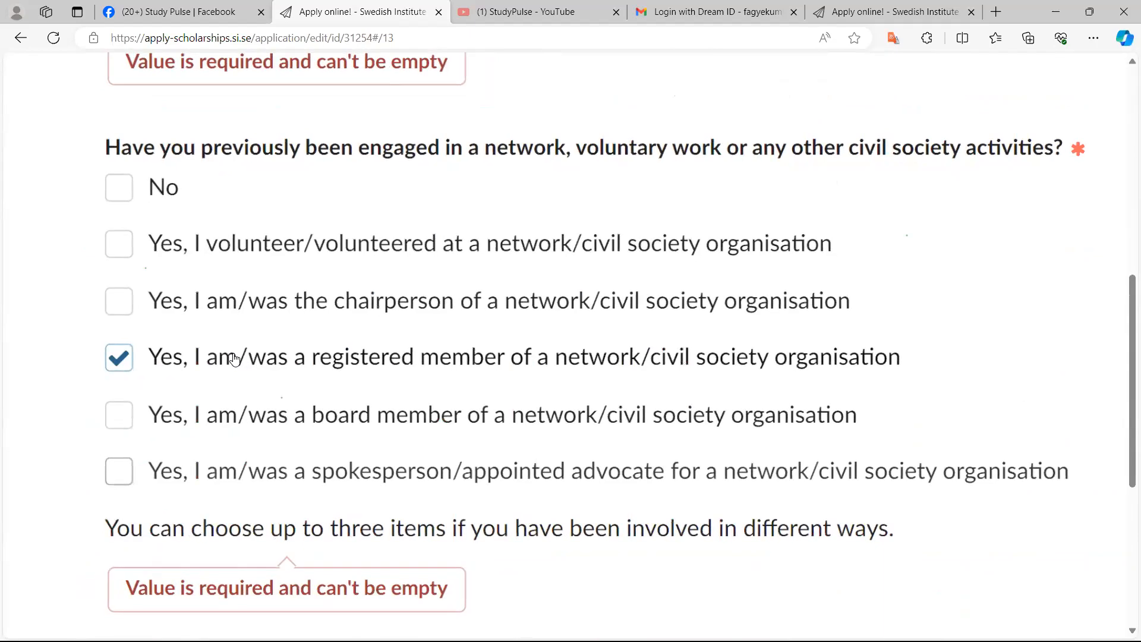
ctrl+scroll(235, 358, down, 1)
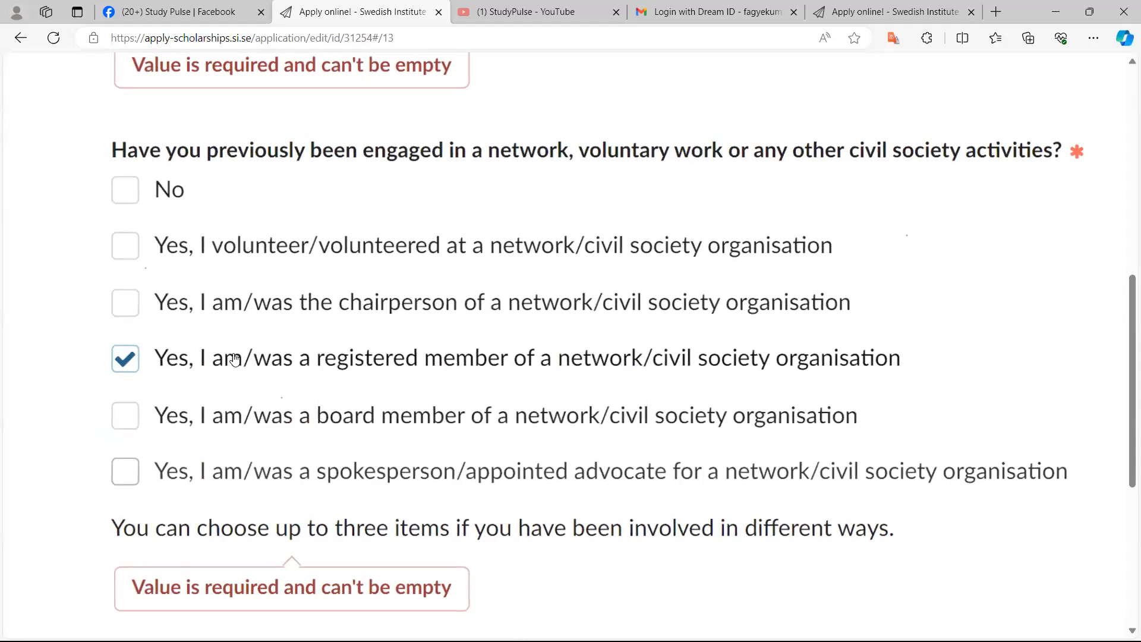
ctrl+scroll(234, 360, down, 3)
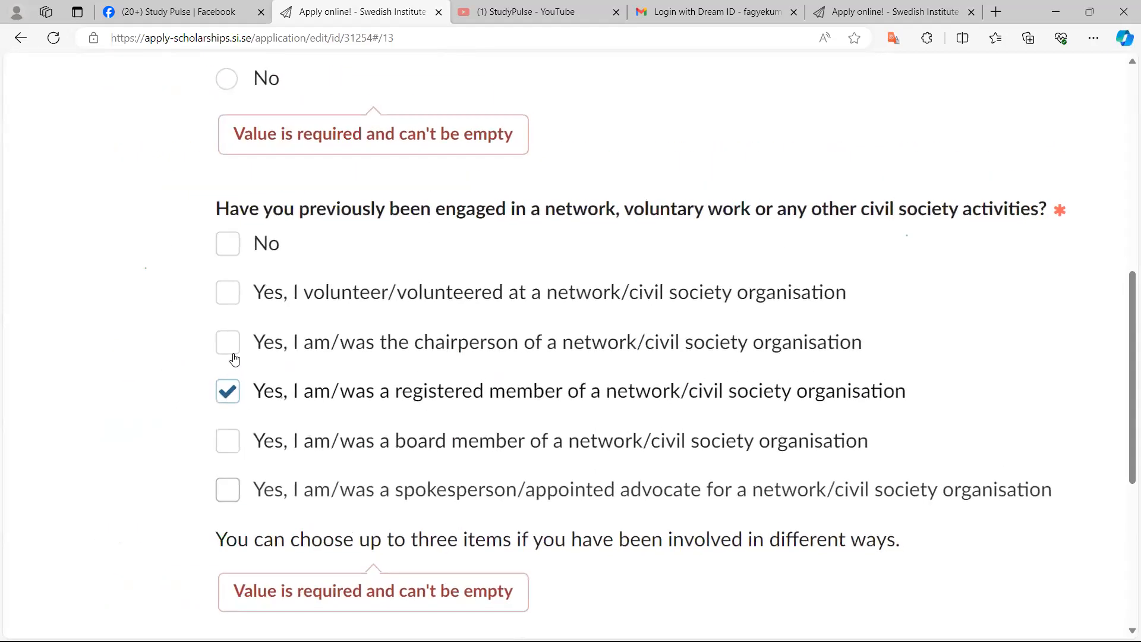
scroll(235, 359, up, 1)
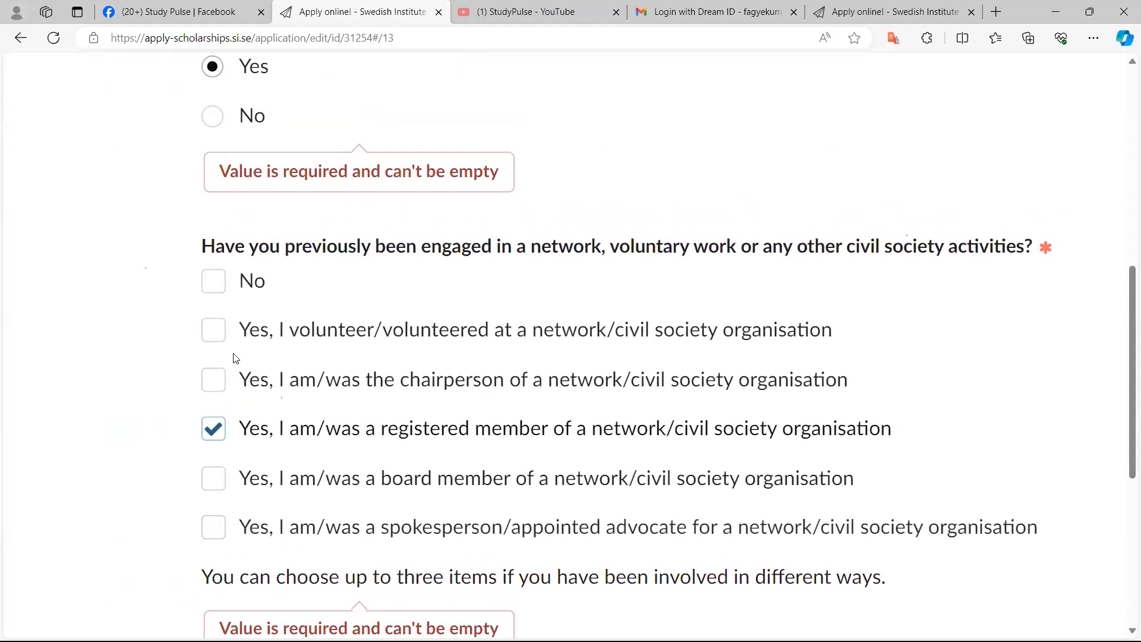
click(235, 358)
scroll(235, 359, left, 1)
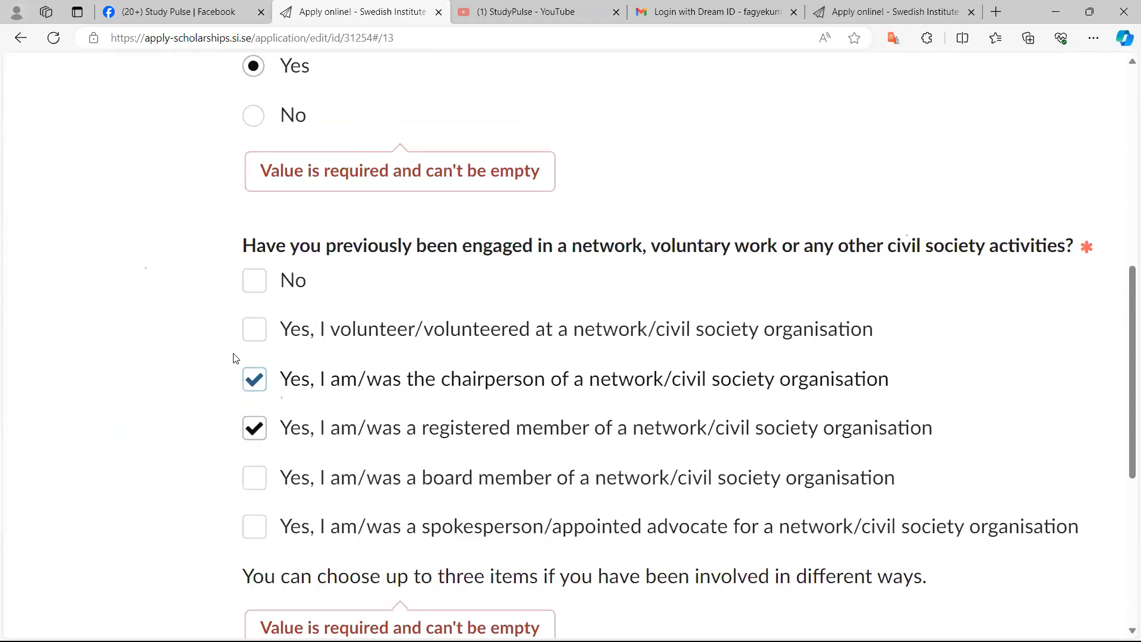
key(Tab)
key(Tab)
key(space)
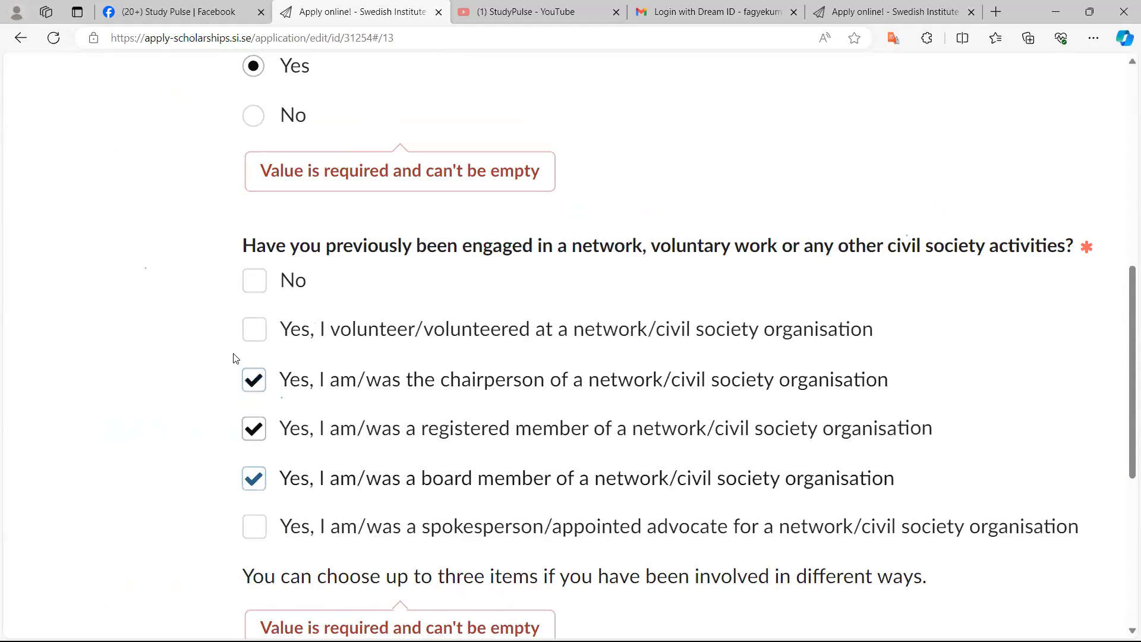
key(Tab)
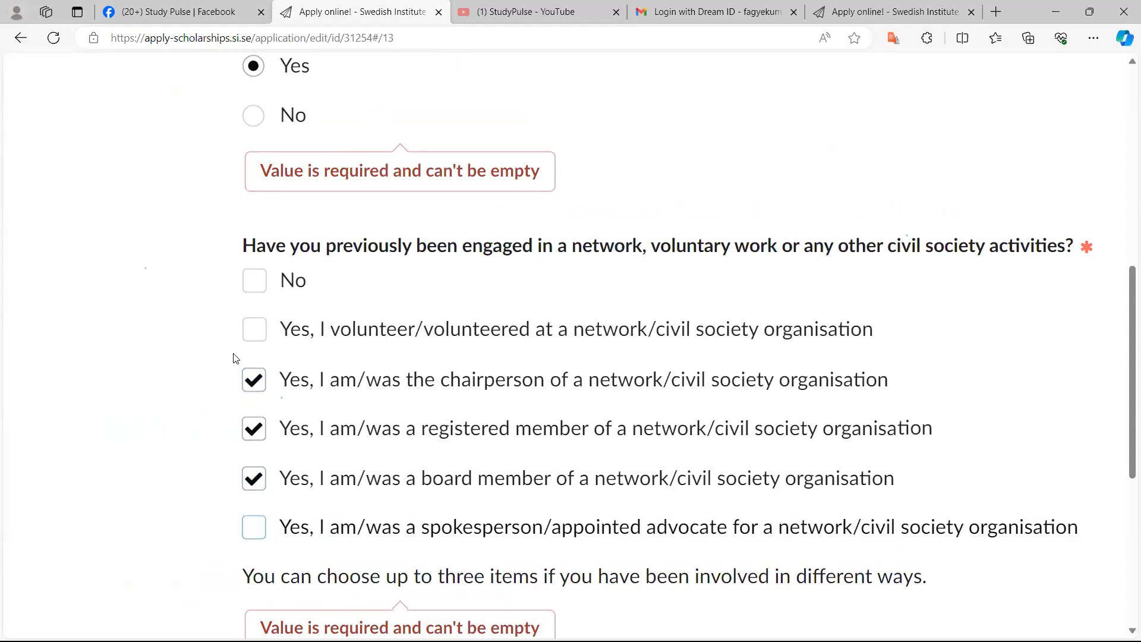
Enter 7600 as the total hours engaged in networks, voluntary work or other civil society activities
scroll(236, 359, down, 2)
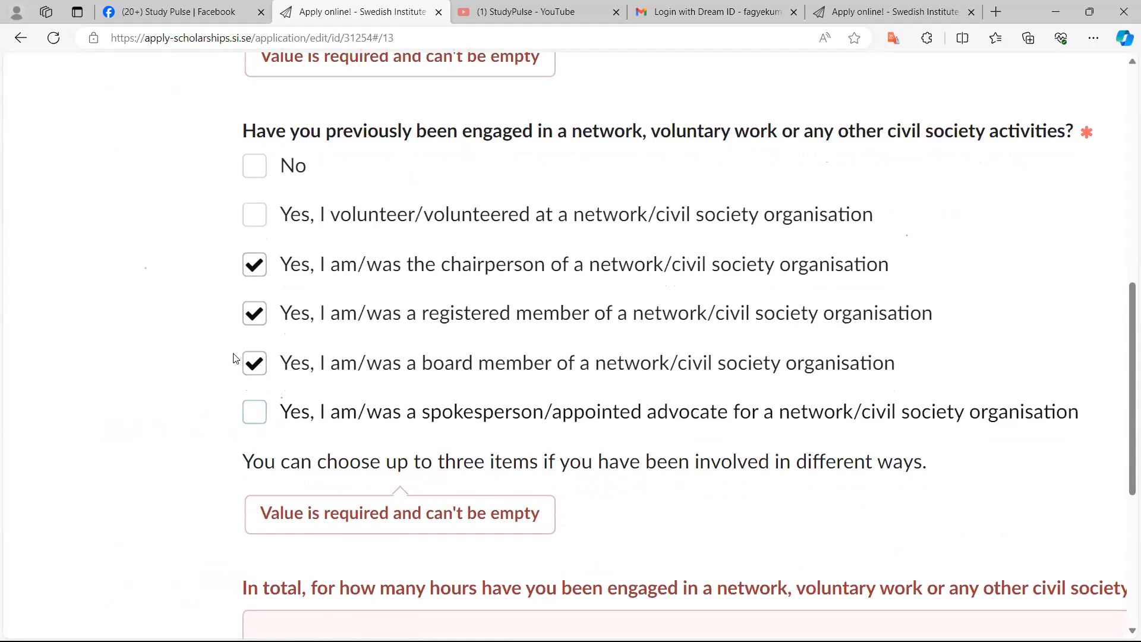
scroll(235, 358, down, 2)
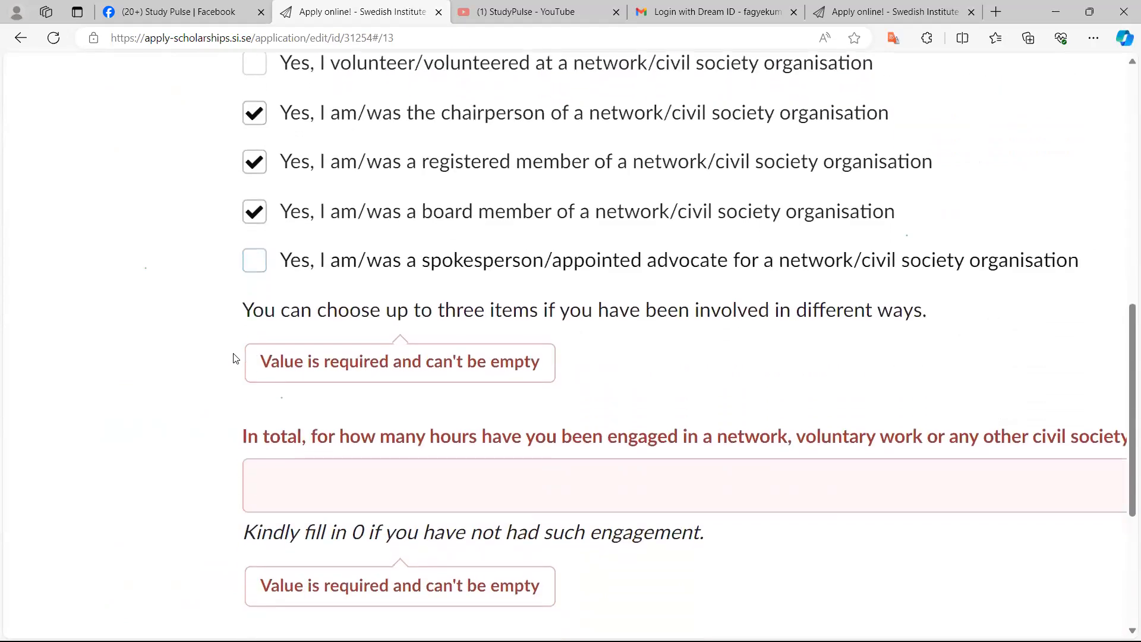
scroll(236, 359, right, 1)
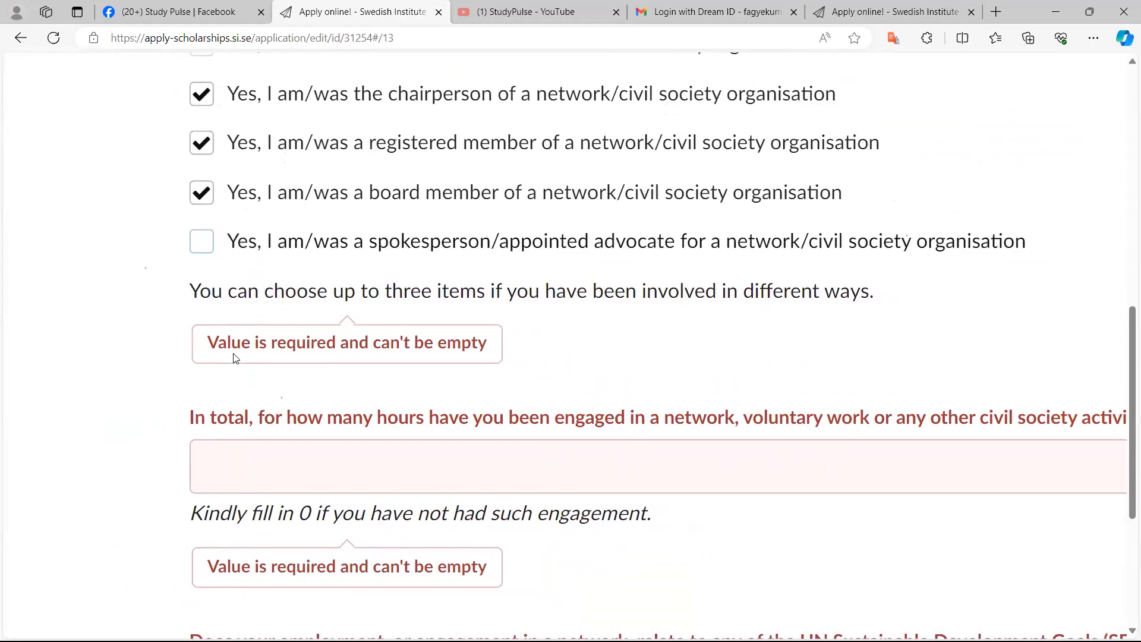
scroll(236, 358, right, 1)
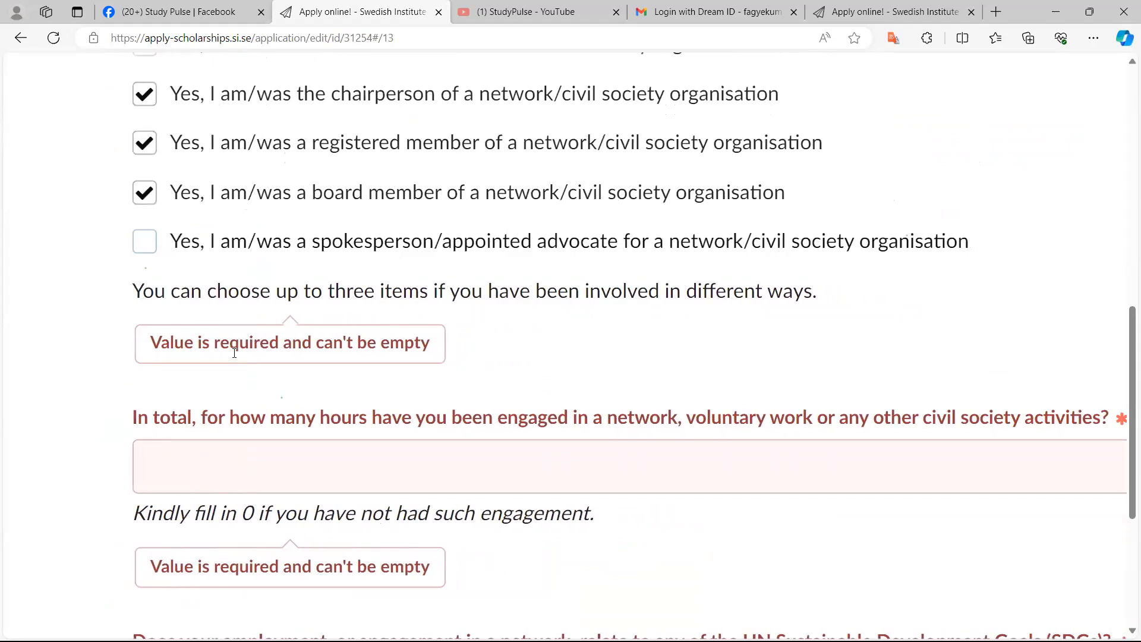
scroll(236, 358, right, 2)
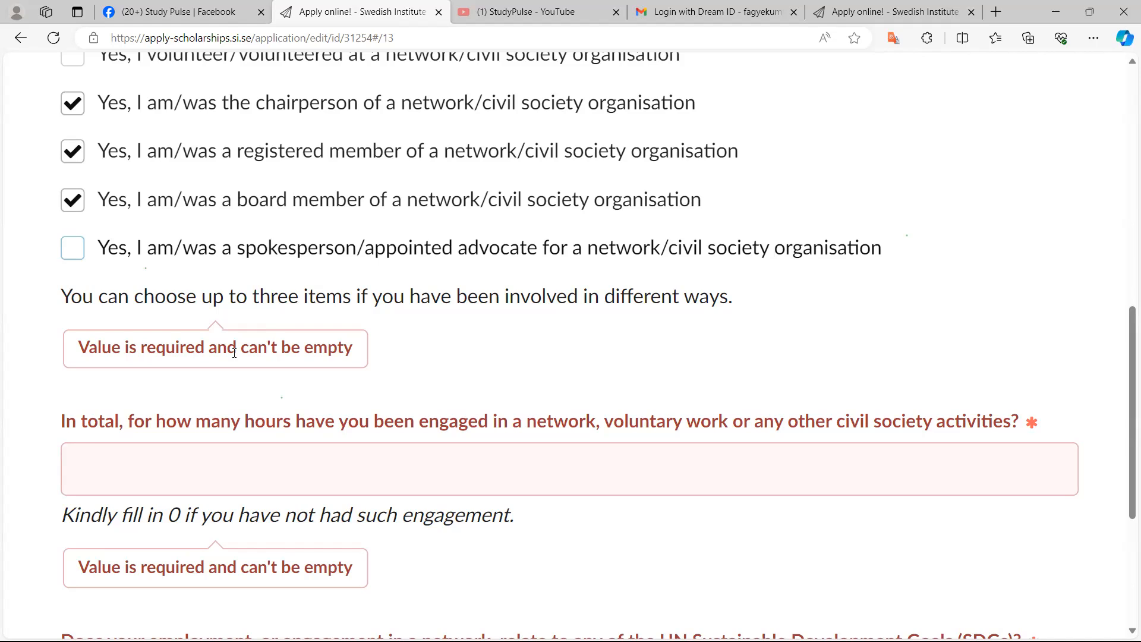
scroll(234, 352, down, 5)
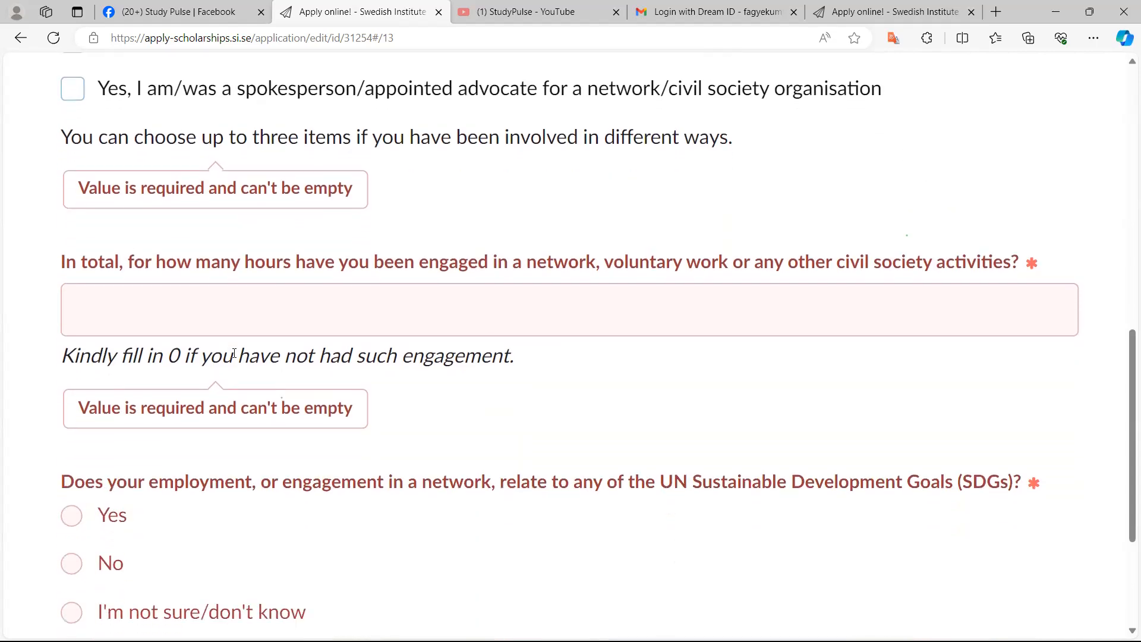
key(Tab)
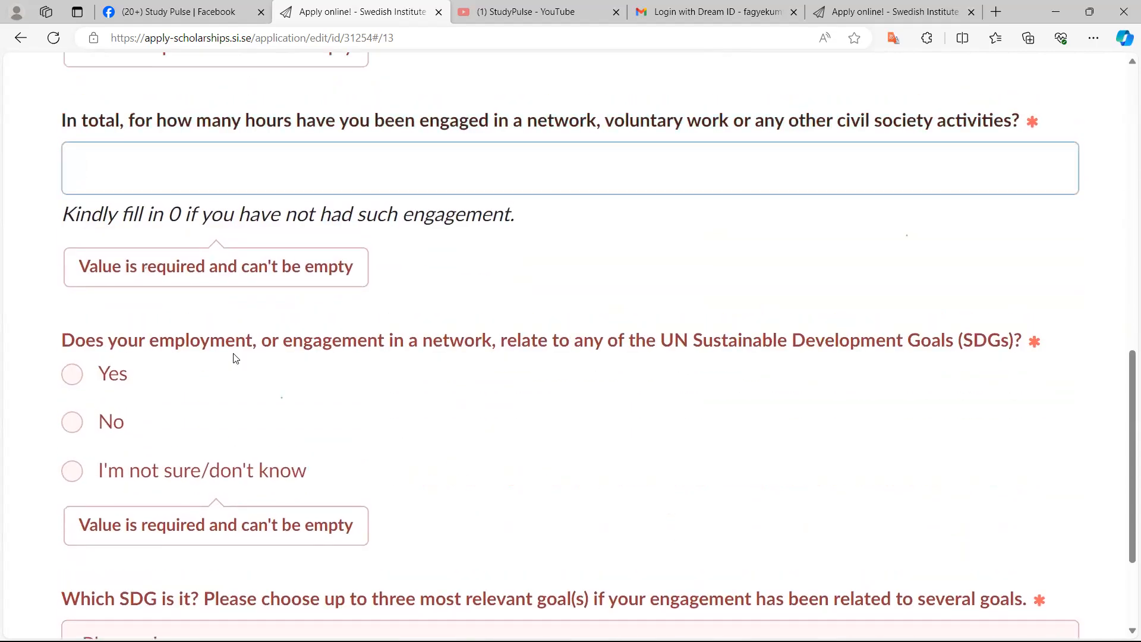
text(7600)
Answer Yes to whether your employment or network engagement relates to the UN Sustainable Development Goals
scroll(236, 358, up, 1)
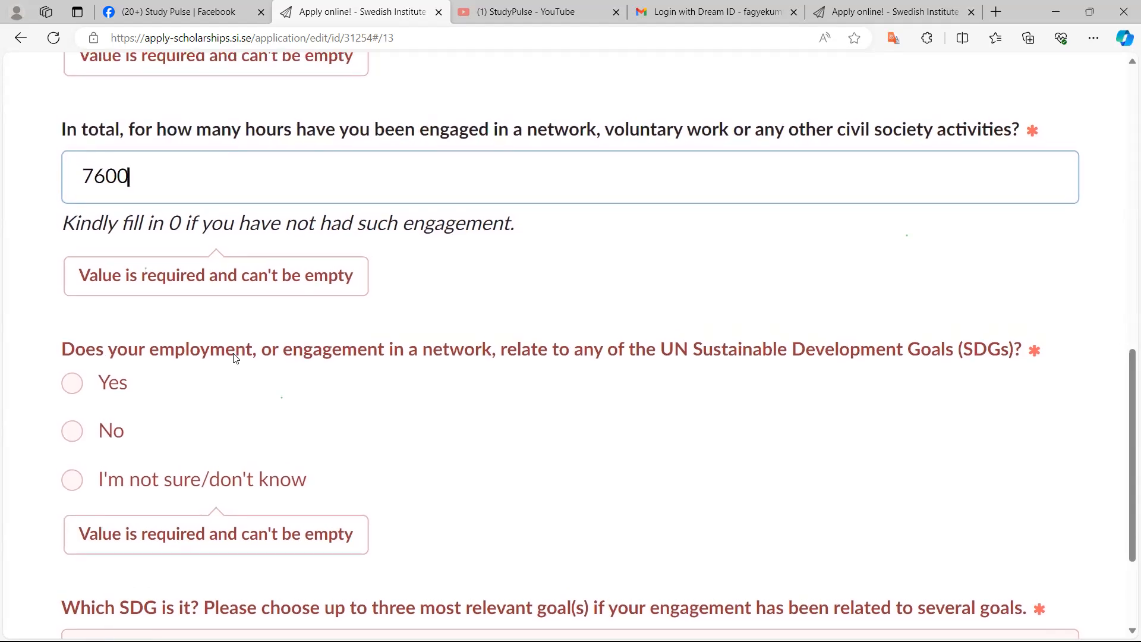
scroll(236, 358, up, 1)
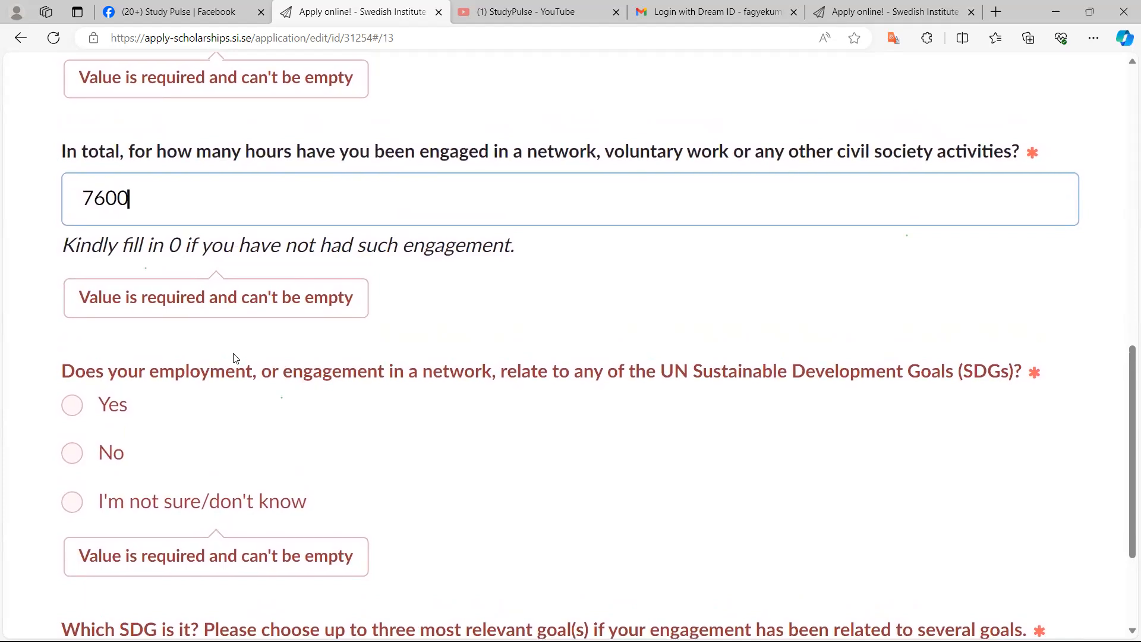
key(Tab)
key(space)
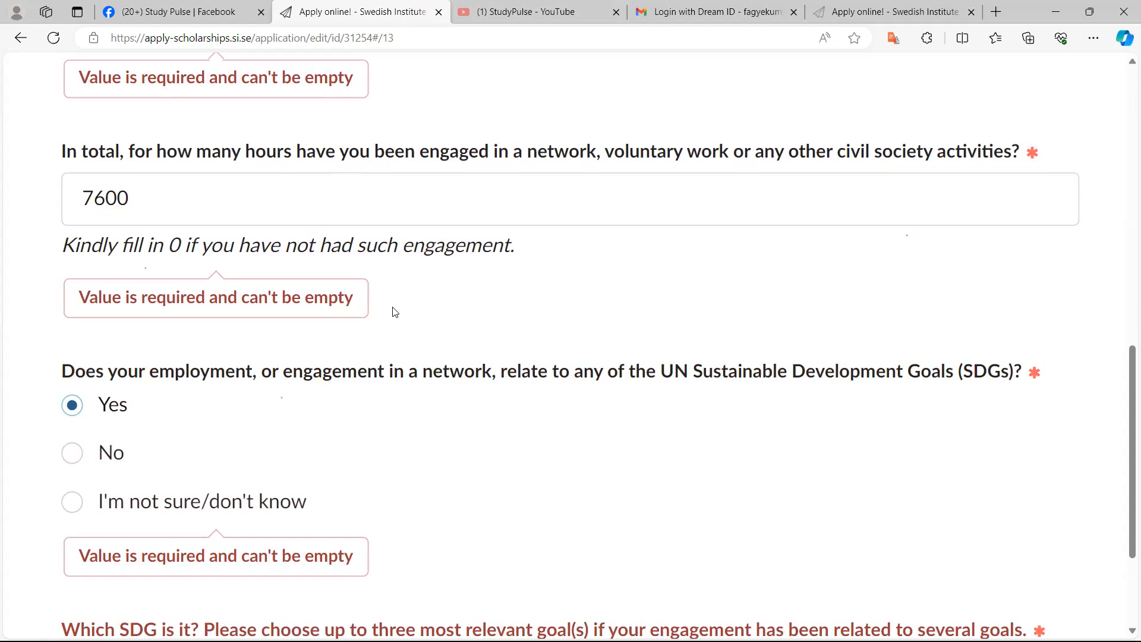
scroll(395, 312, down, 5)
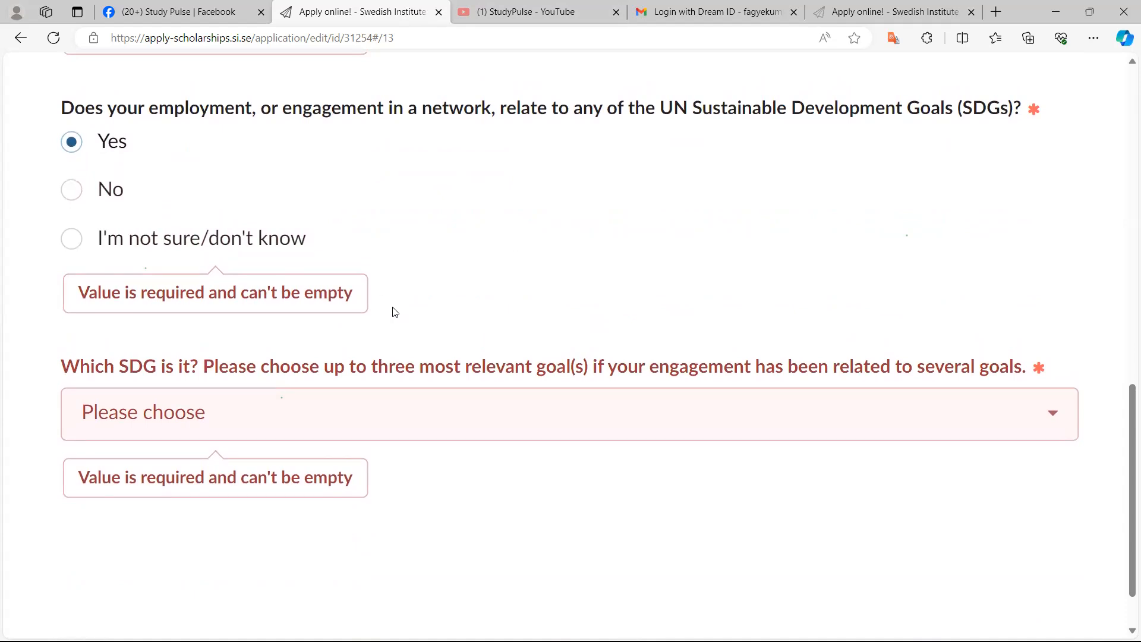
Open the list for which SDG your engagement relates to and browse the available goals
scroll(395, 312, up, 5)
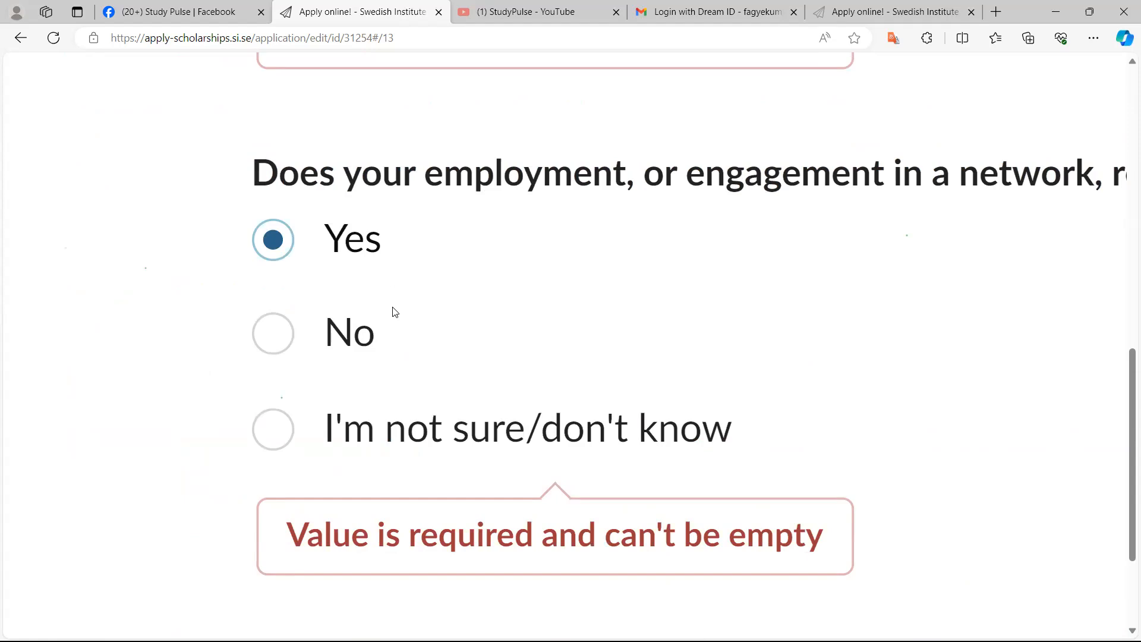
scroll(395, 312, down, 4)
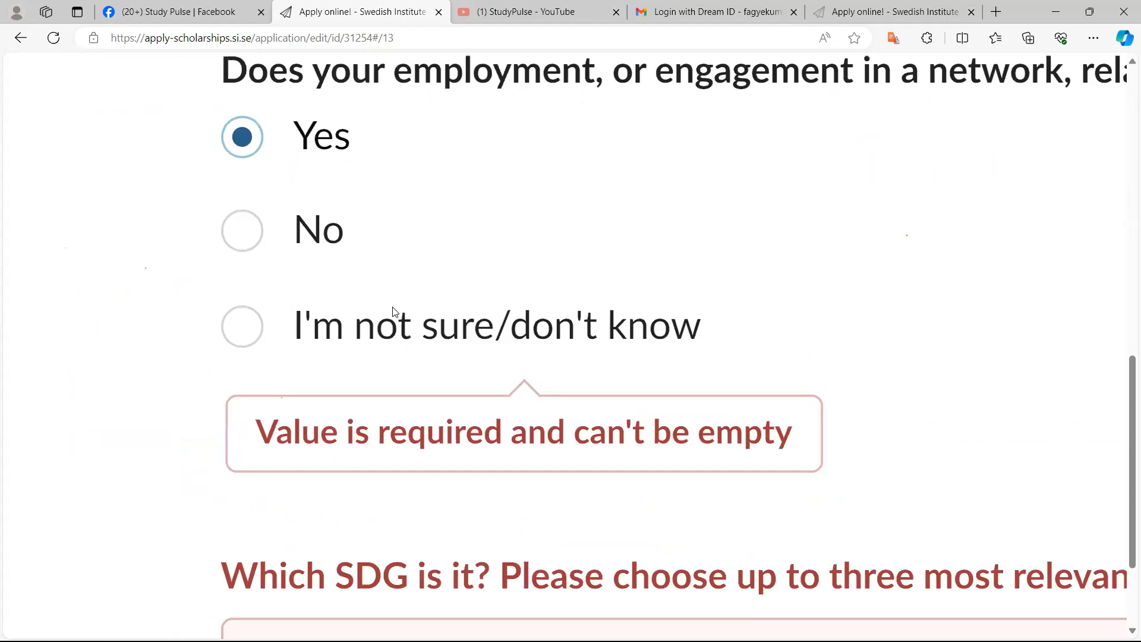
scroll(395, 312, up, 4)
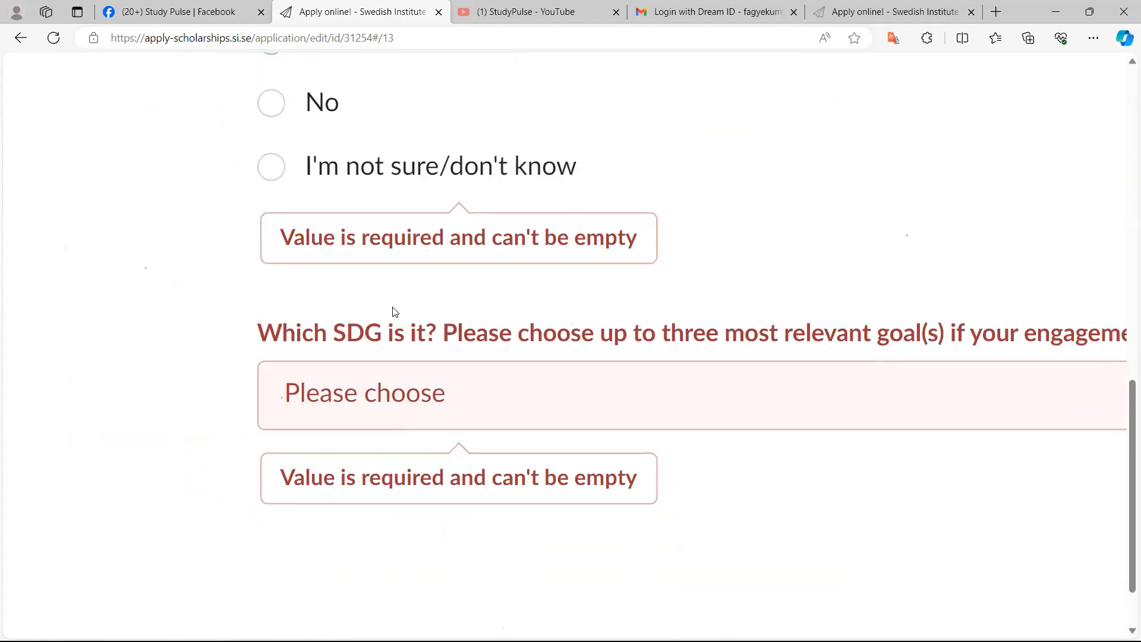
click(395, 310)
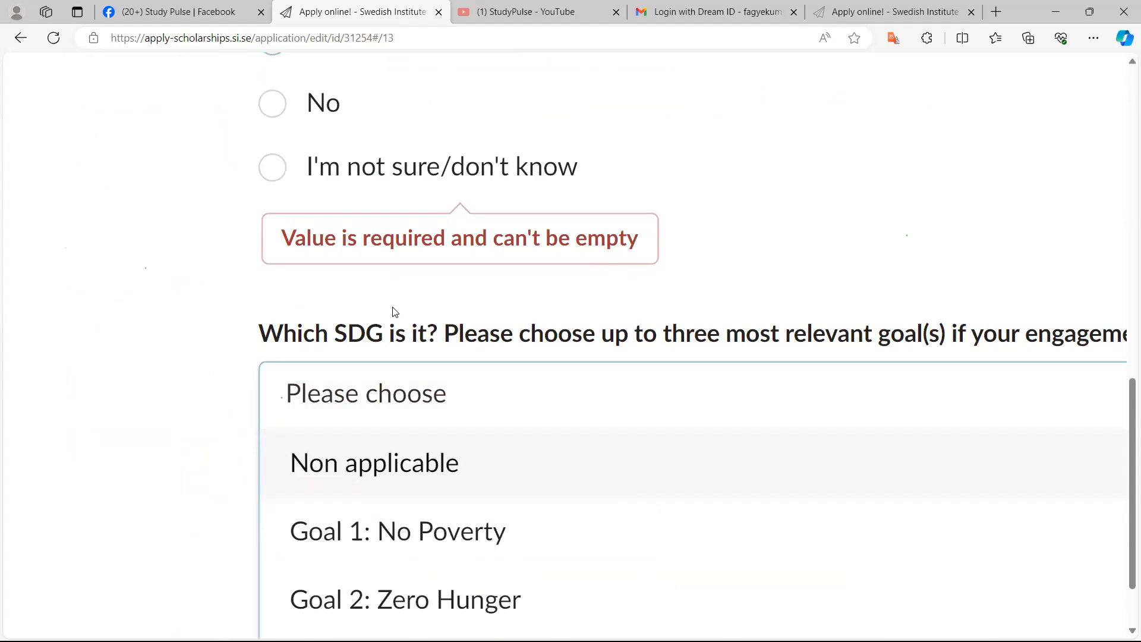
scroll(395, 312, up, 3)
scroll(395, 312, down, 2)
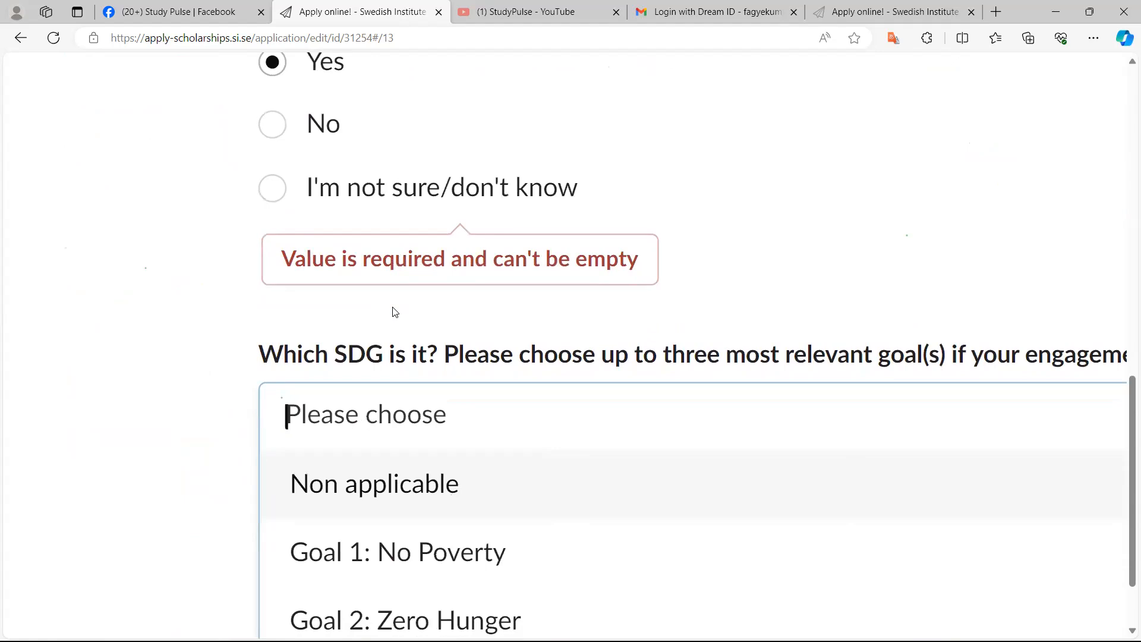
scroll(394, 312, down, 2)
scroll(393, 312, down, 2)
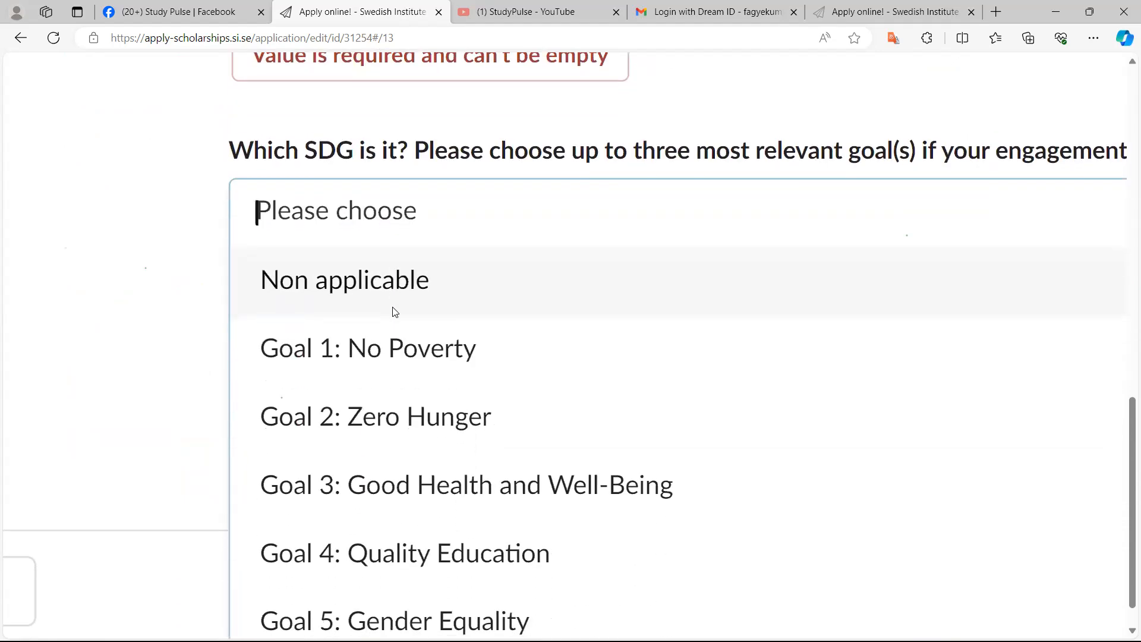
scroll(393, 312, down, 1)
scroll(394, 312, down, 1)
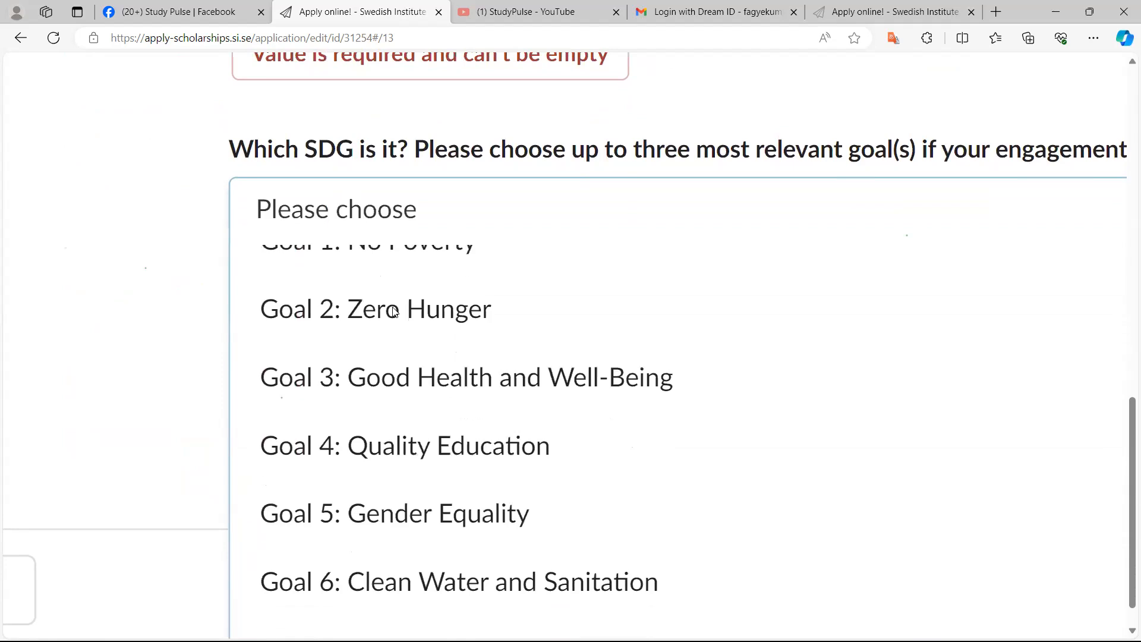
scroll(394, 312, up, 3)
scroll(394, 312, up, 1)
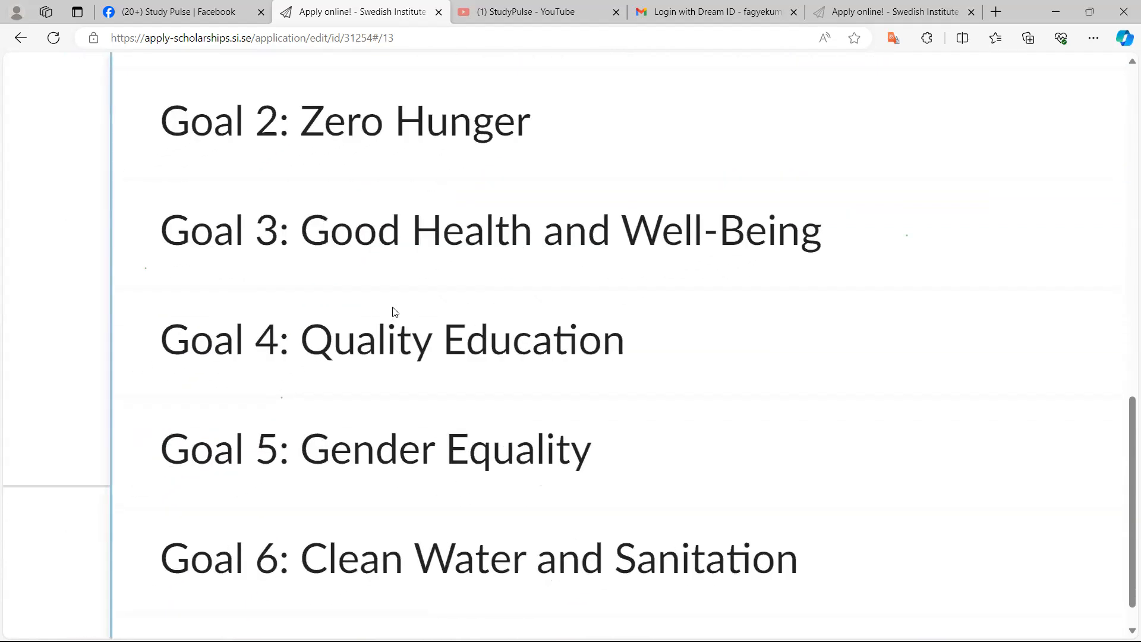
scroll(394, 312, up, 3)
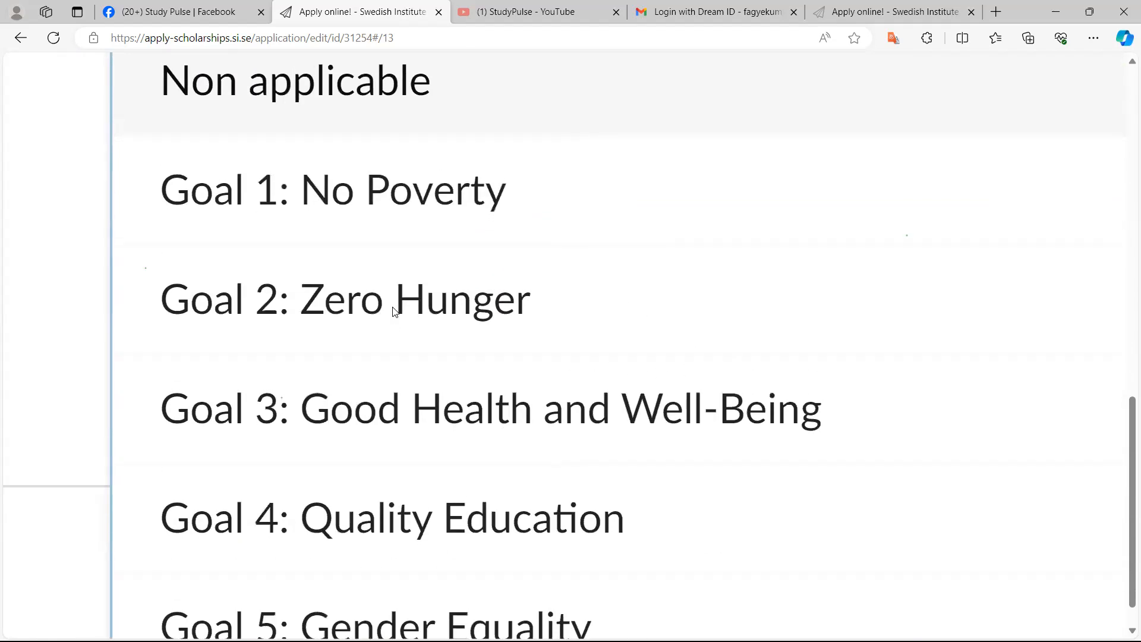
scroll(394, 312, up, 4)
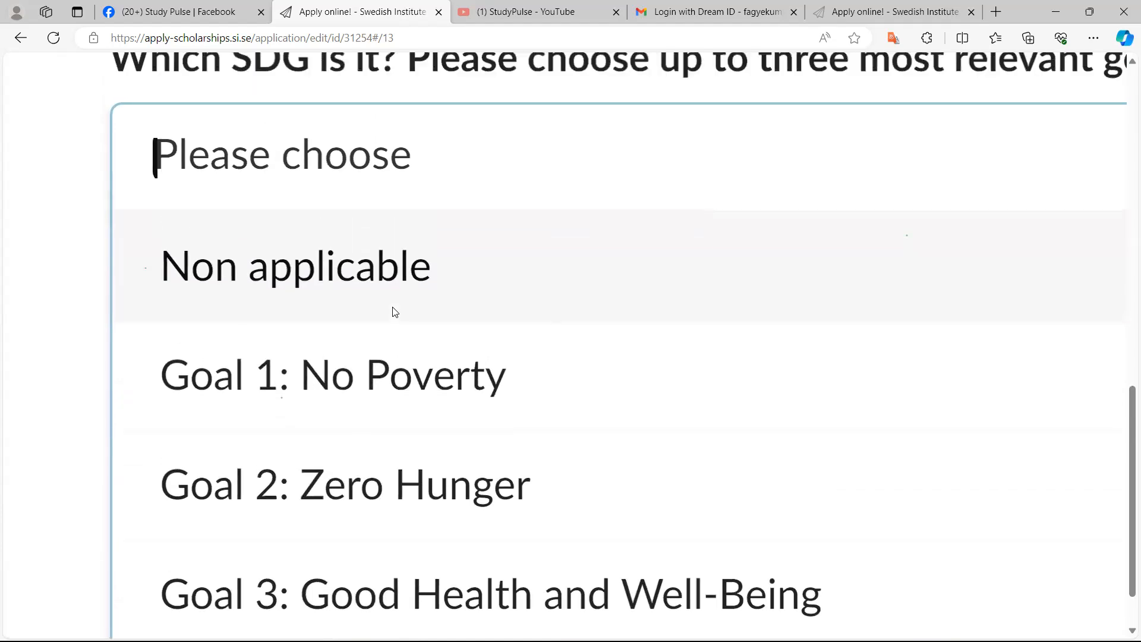
scroll(394, 311, down, 2)
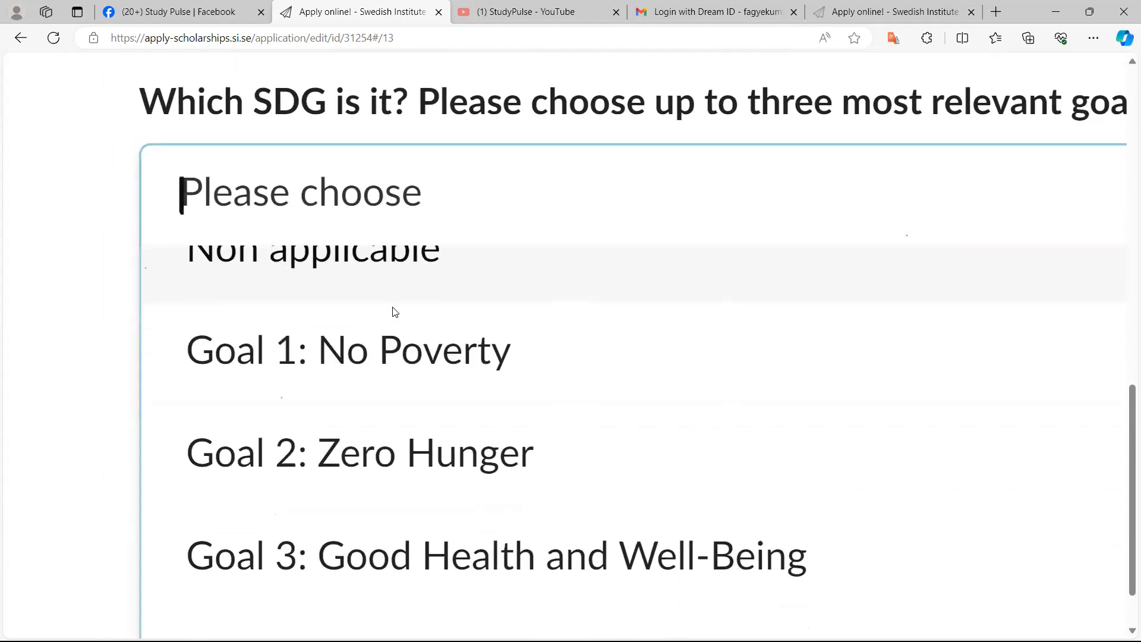
scroll(394, 312, left, 1)
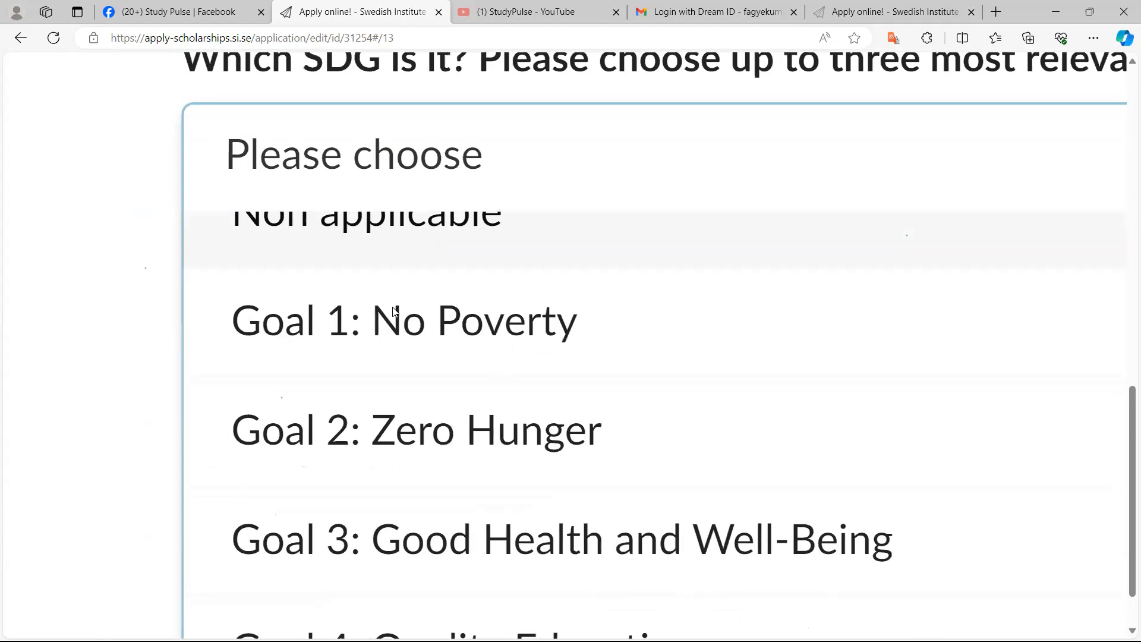
scroll(394, 312, down, 1)
scroll(395, 312, down, 1)
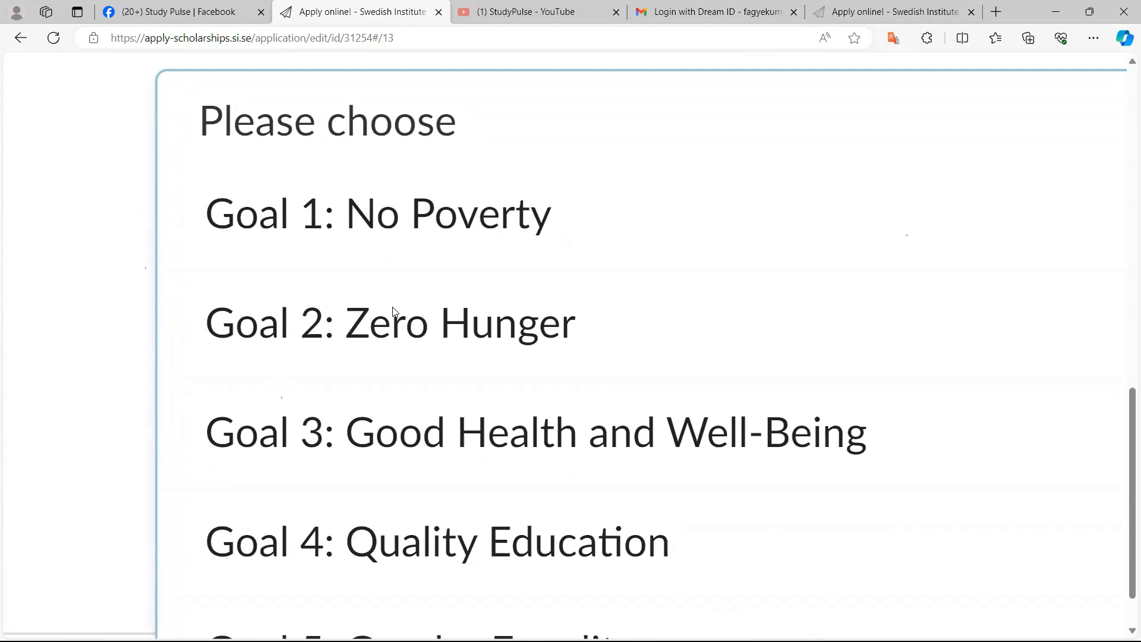
scroll(393, 310, down, 2)
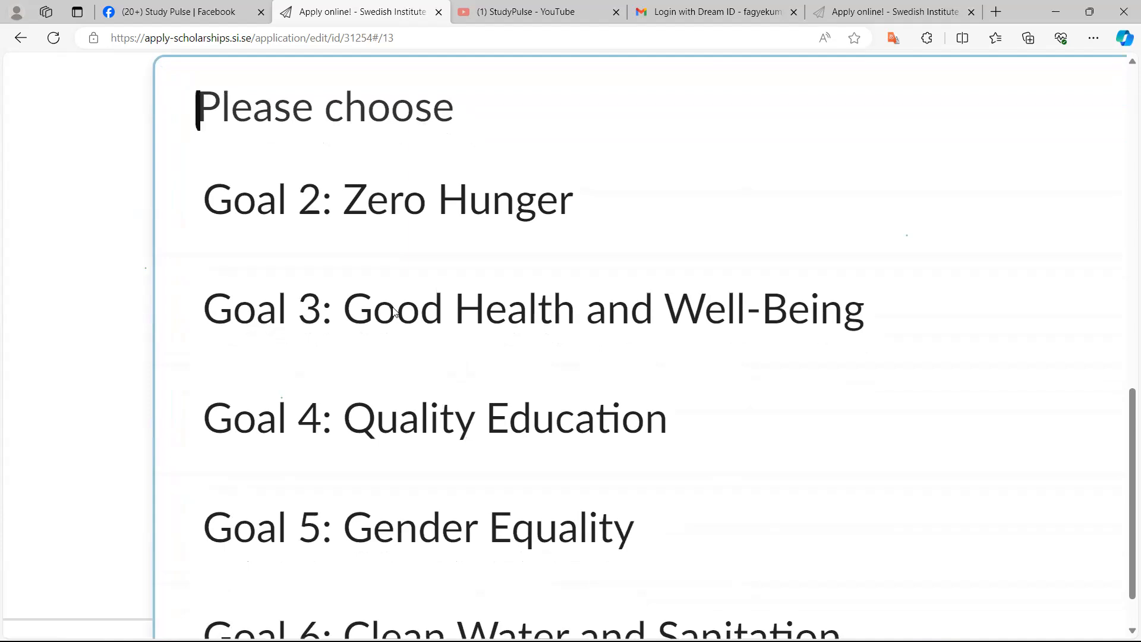
scroll(394, 311, down, 1)
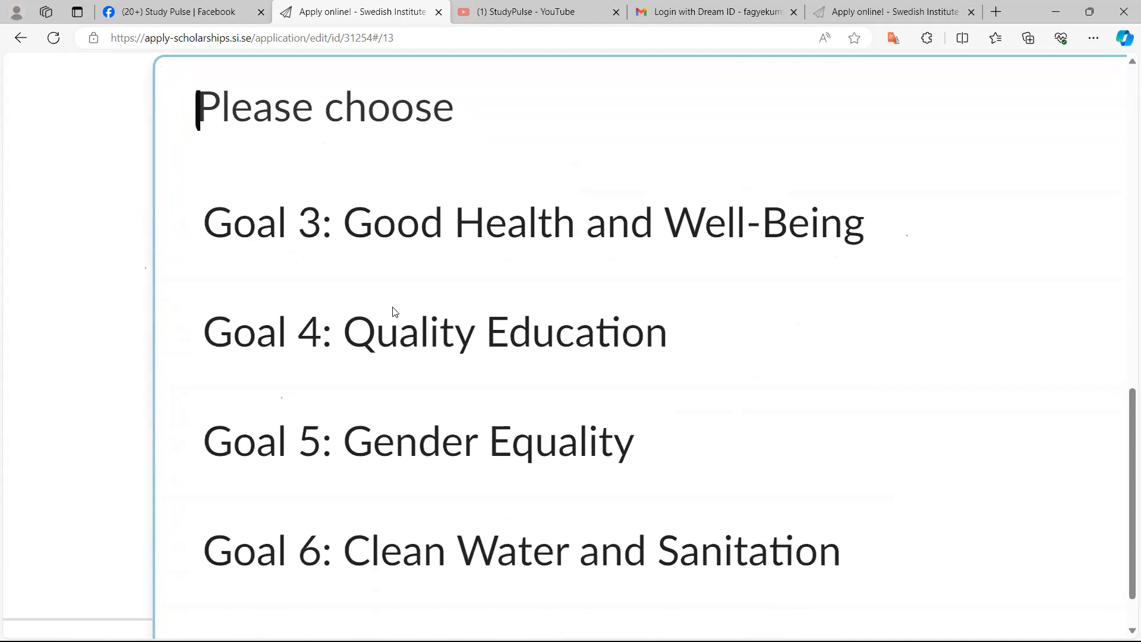
scroll(394, 312, down, 1)
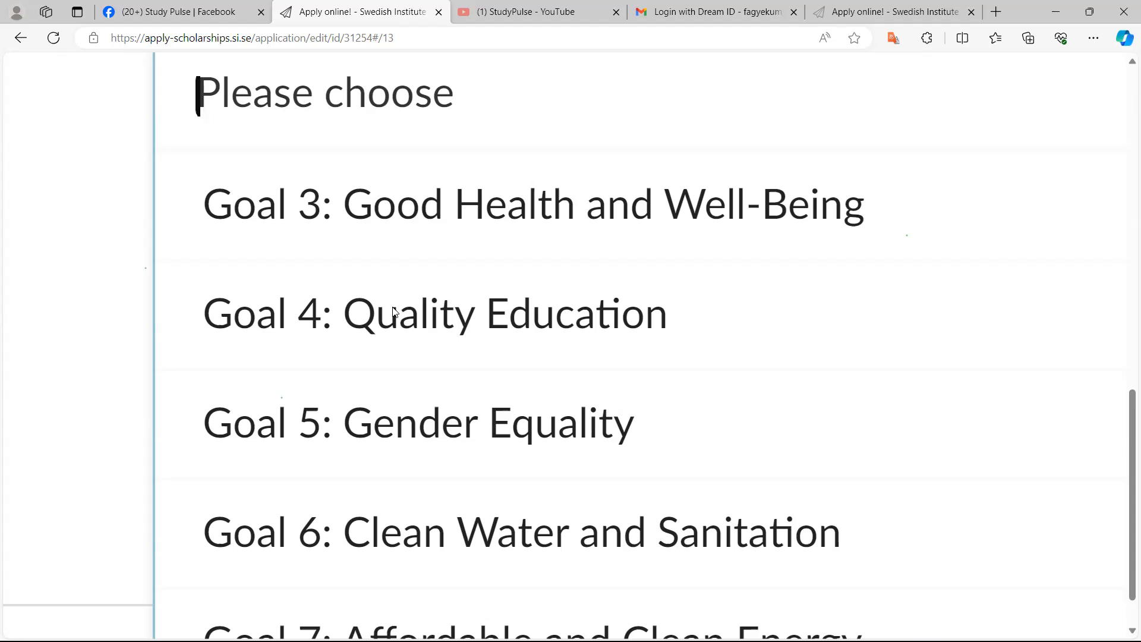
scroll(393, 311, down, 1)
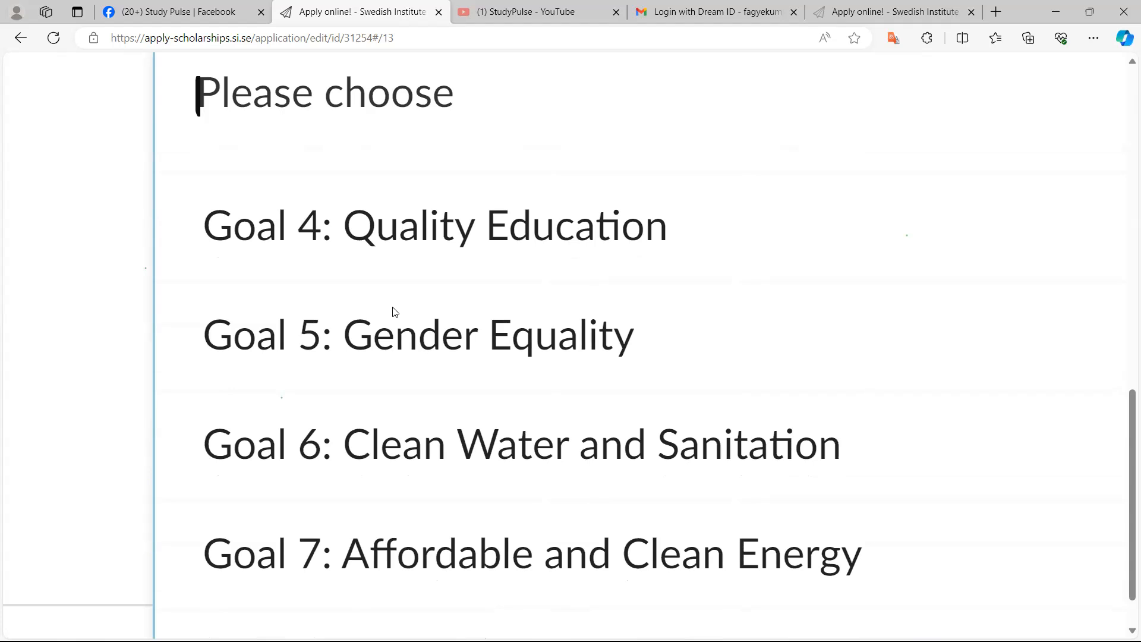
scroll(393, 309, down, 2)
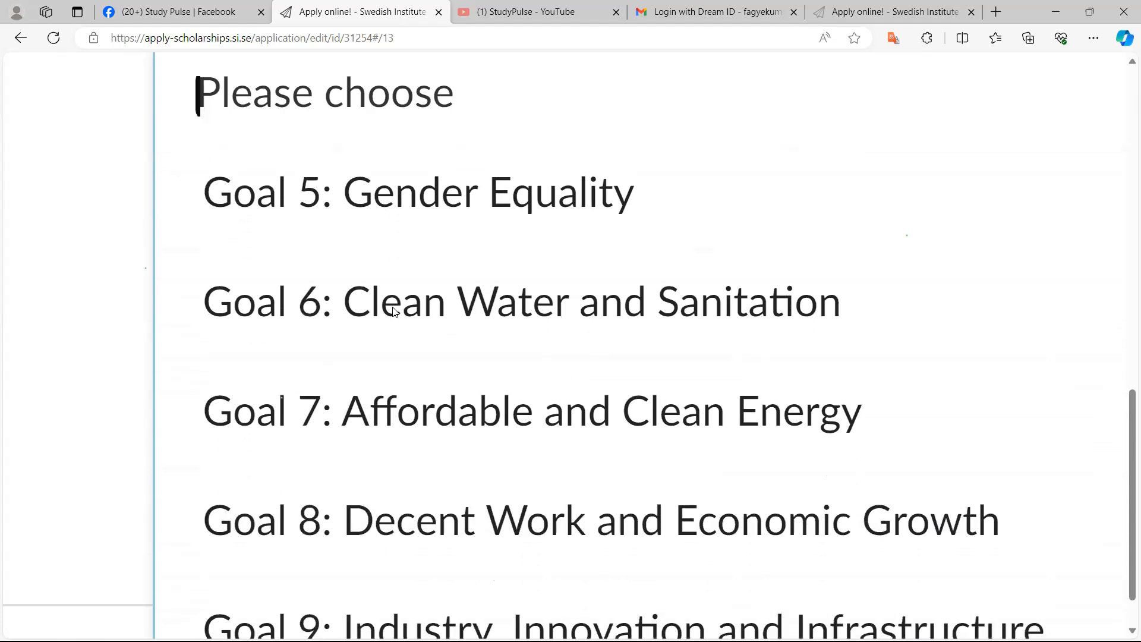
scroll(393, 309, down, 2)
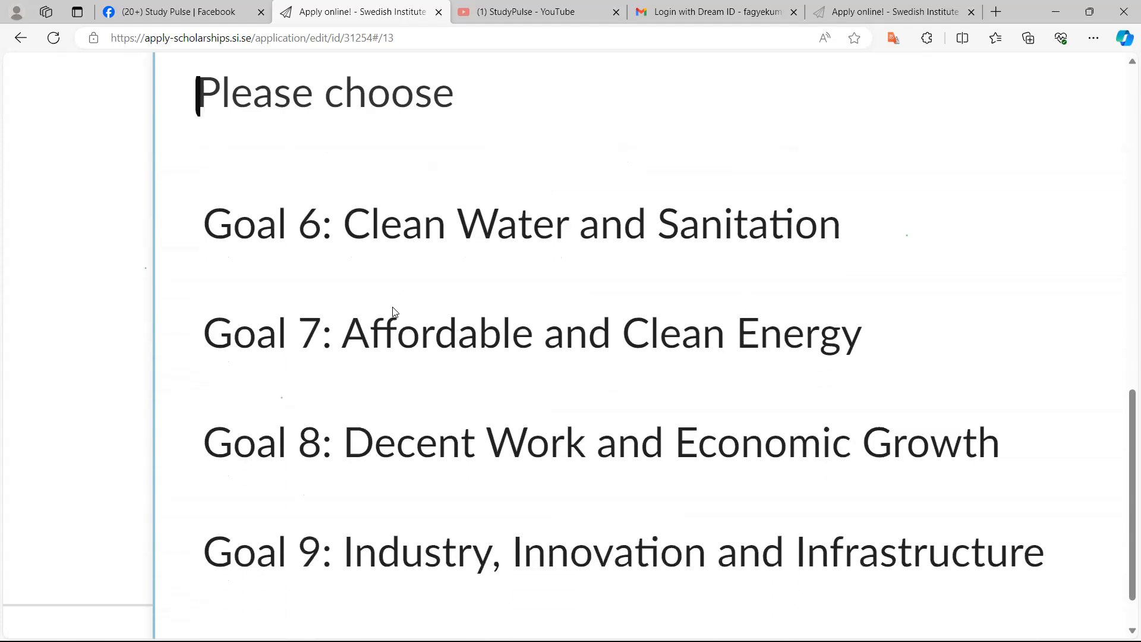
scroll(393, 310, down, 1)
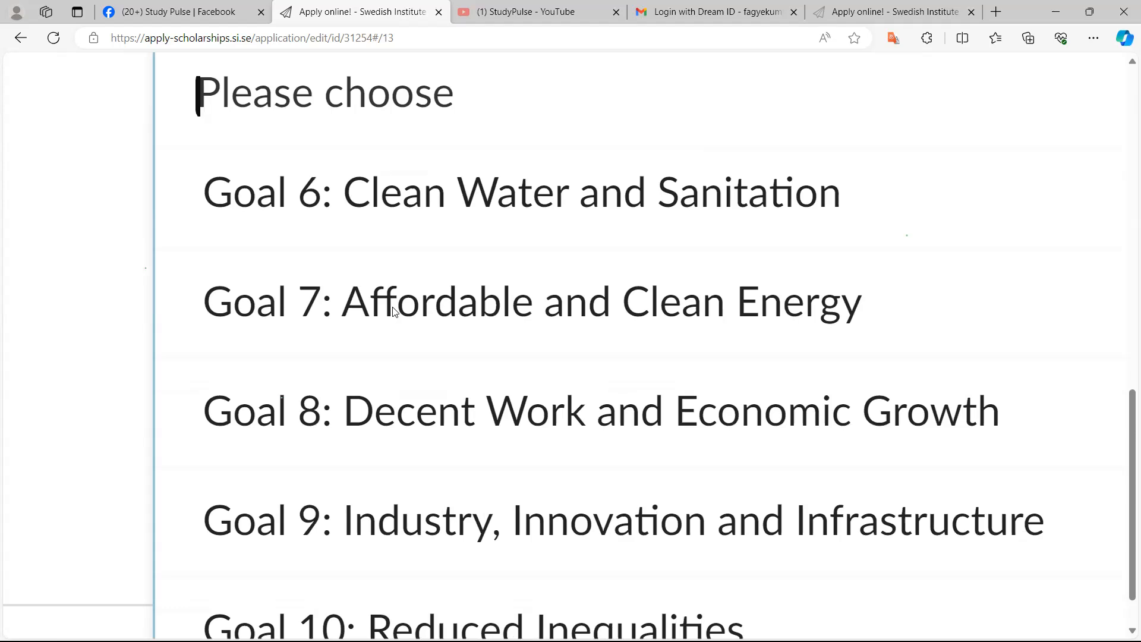
scroll(392, 311, down, 2)
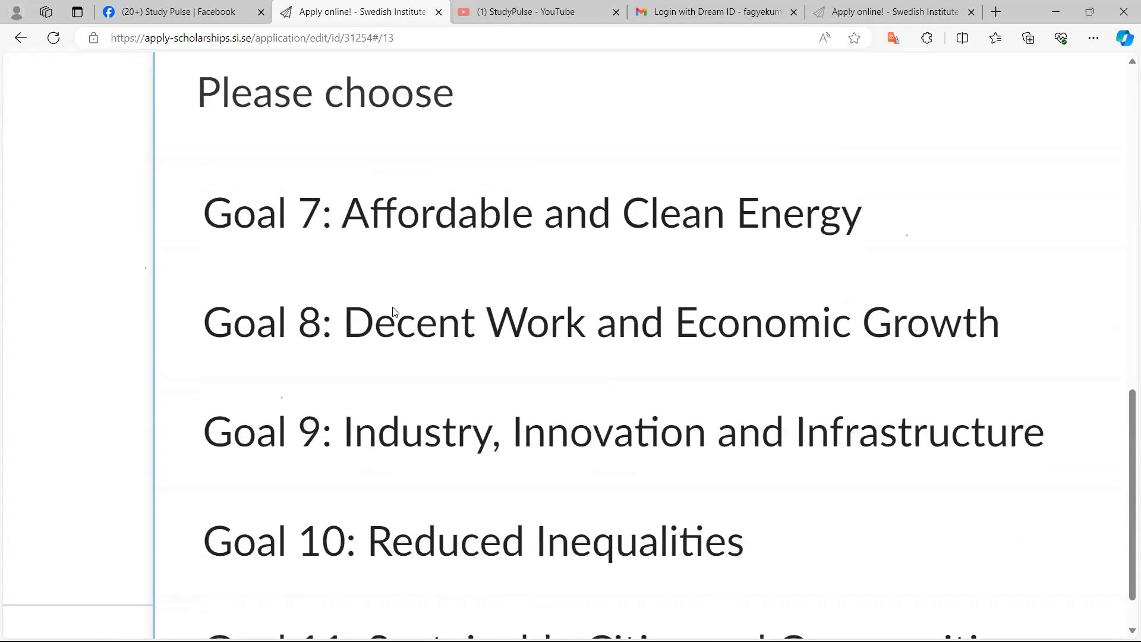
scroll(393, 310, down, 1)
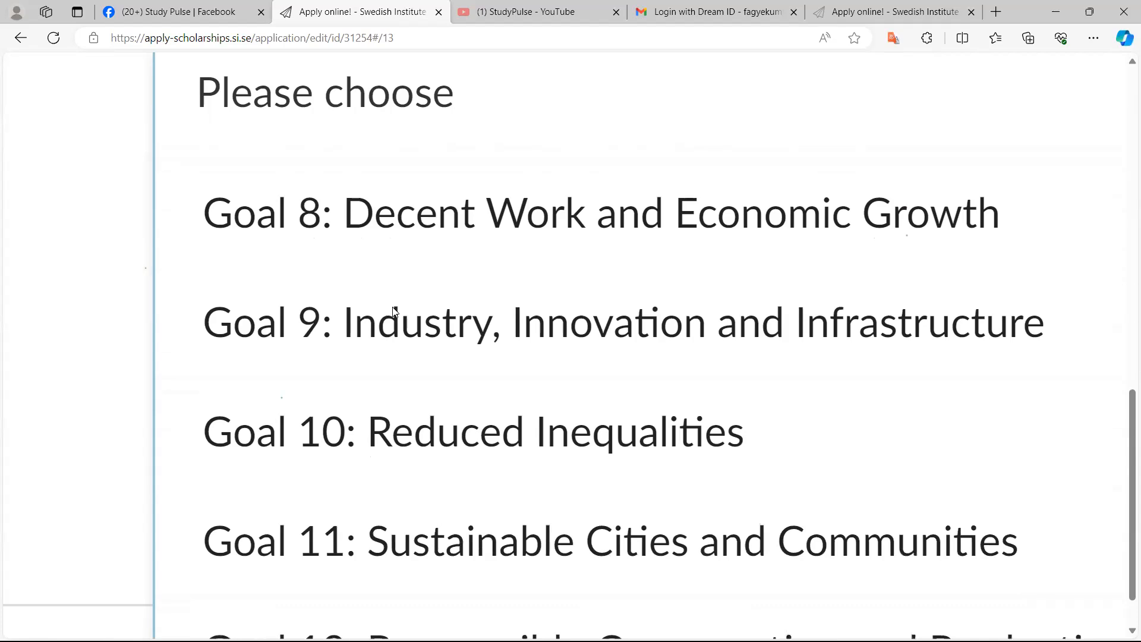
scroll(393, 311, down, 1)
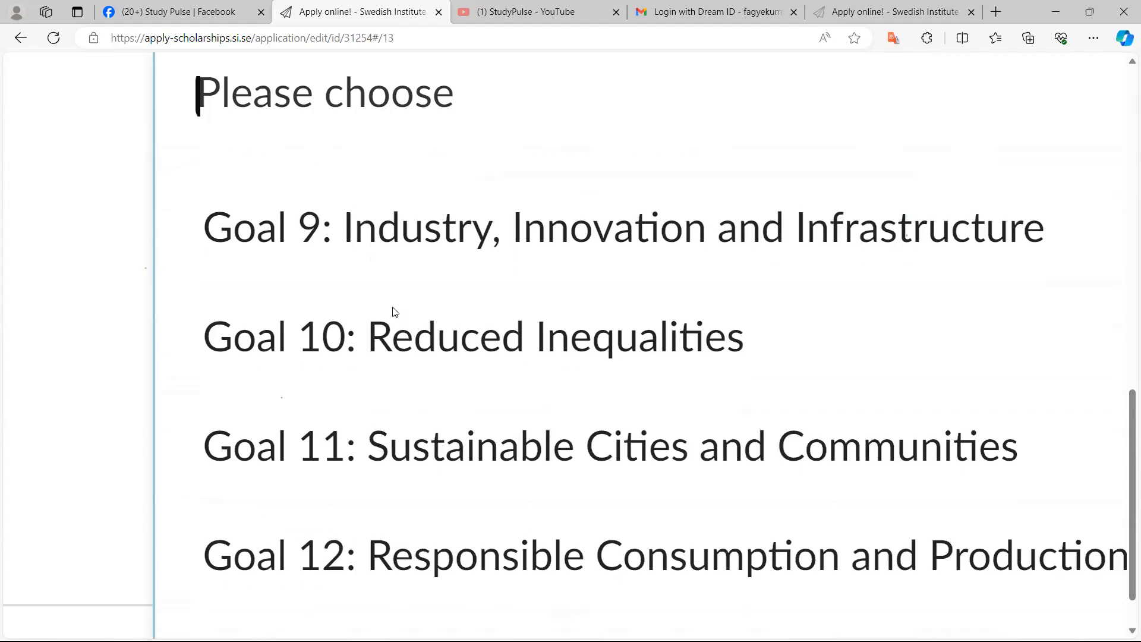
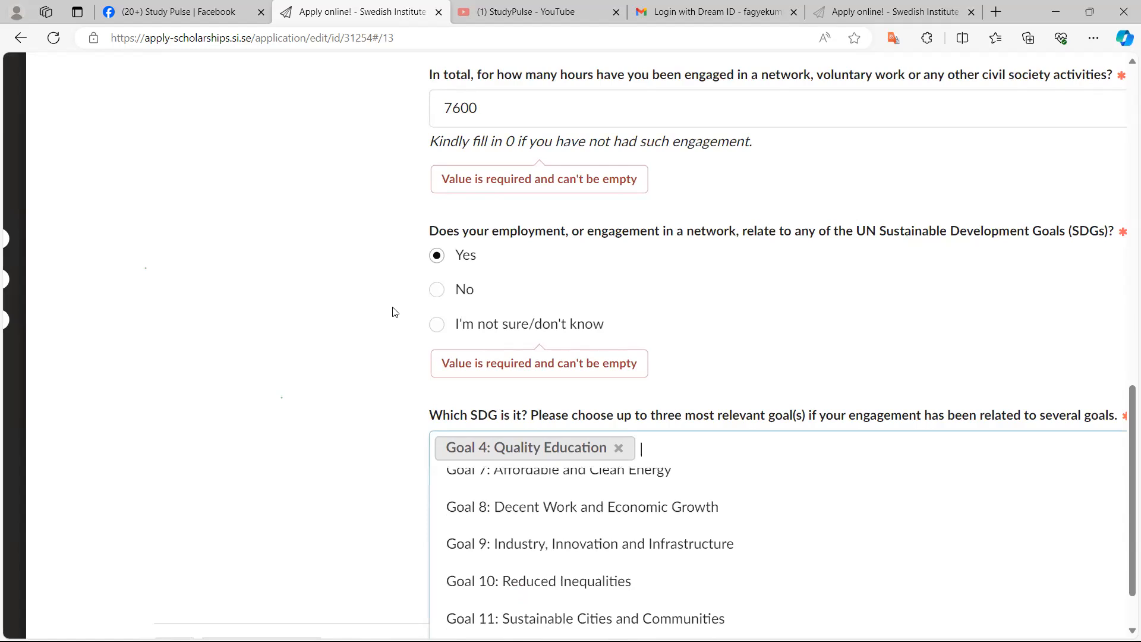
Add Goal 8: Decent Work and Economic Growth to the selected SDGs
click(582, 507)
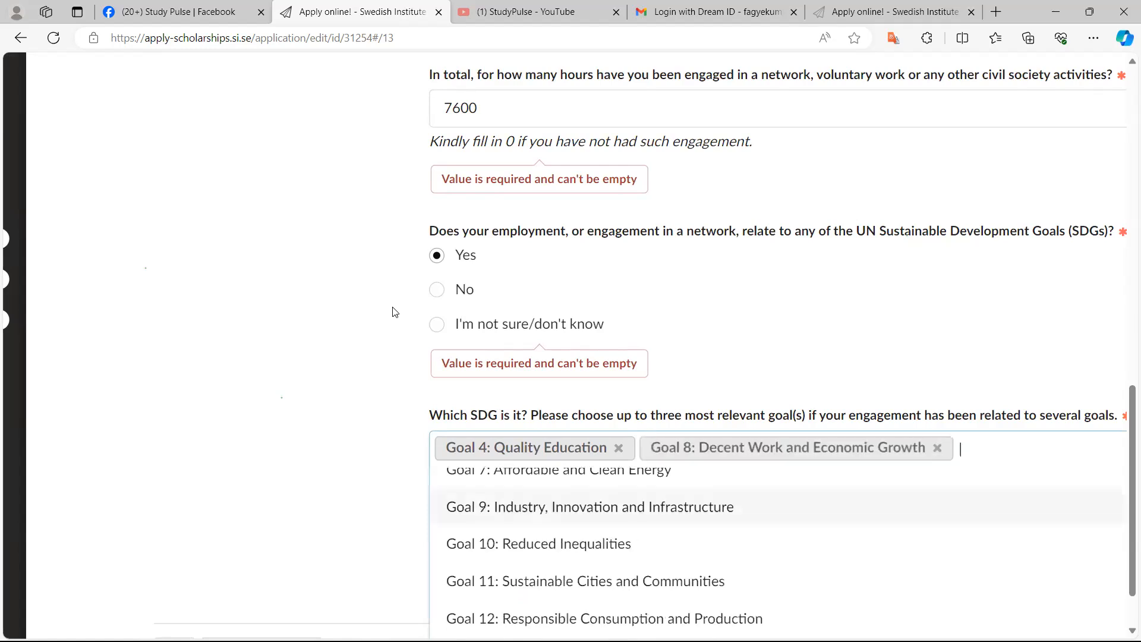
scroll(582, 507, down, 2)
scroll(395, 312, down, 1)
scroll(395, 312, up, 3)
scroll(396, 312, up, 1)
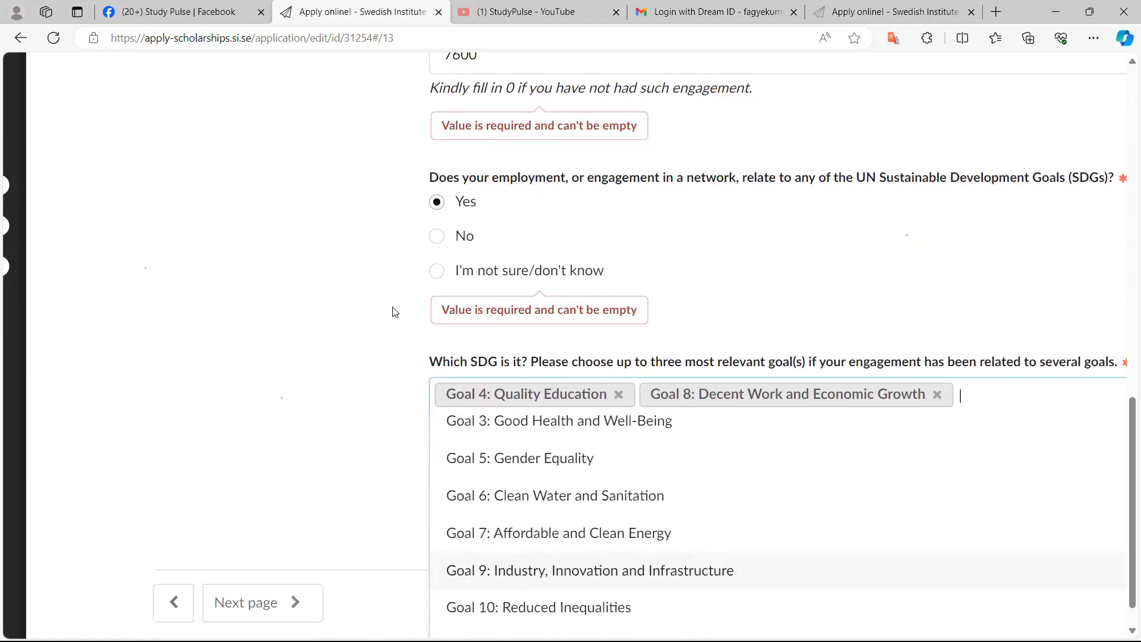
Add Goal 7: Affordable and Clean Energy as the third SDG and close the goal list
key(Up)
key(Return)
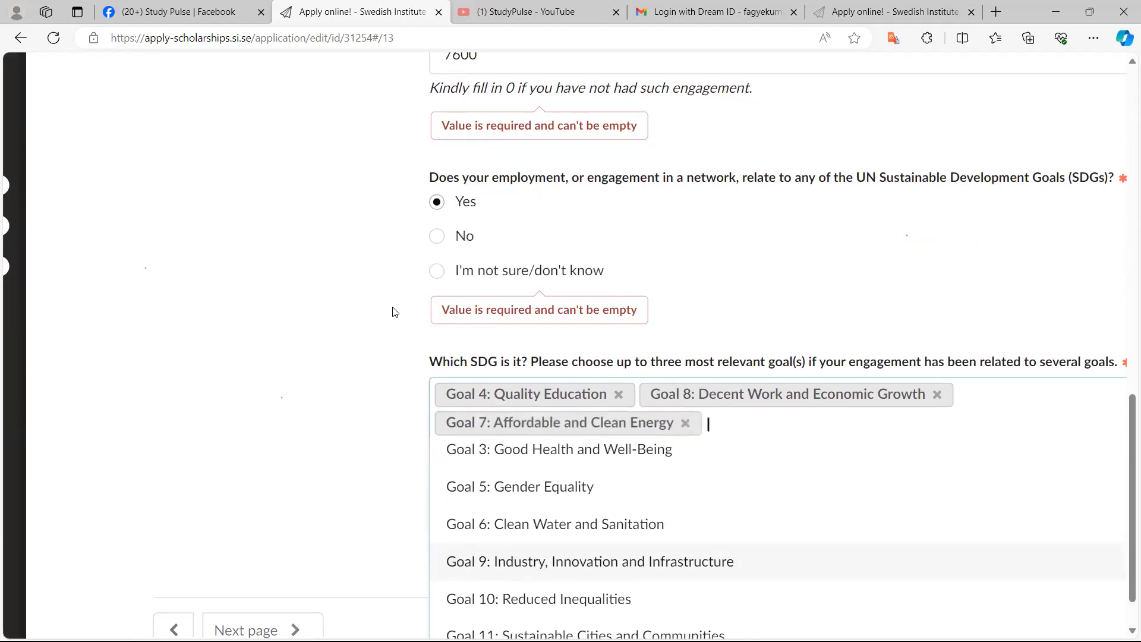
scroll(393, 312, down, 3)
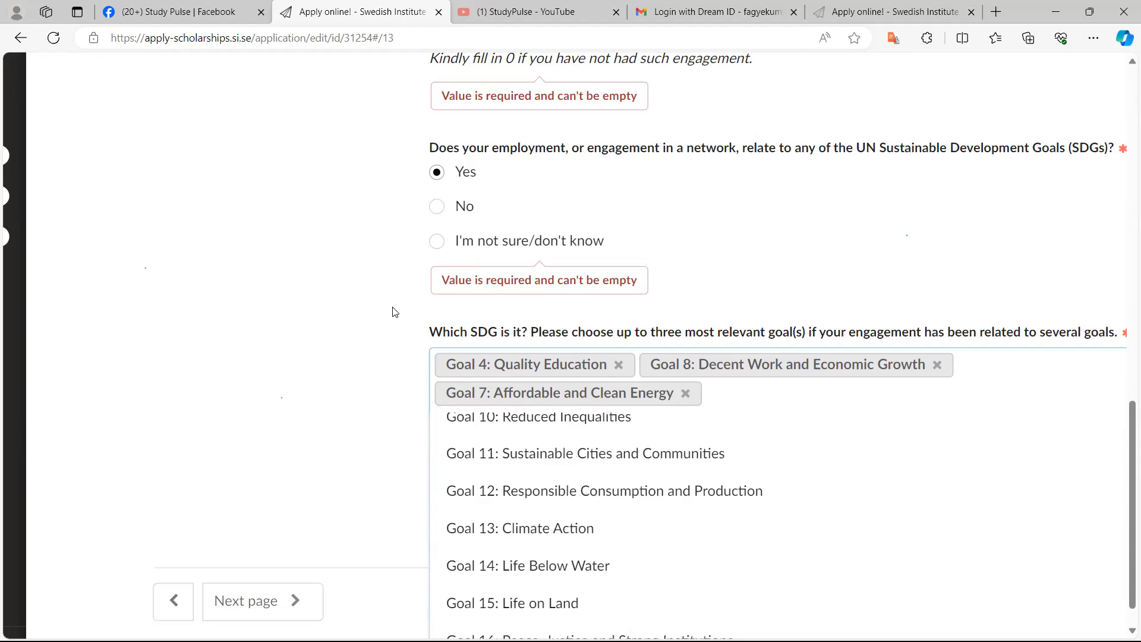
scroll(396, 312, up, 4)
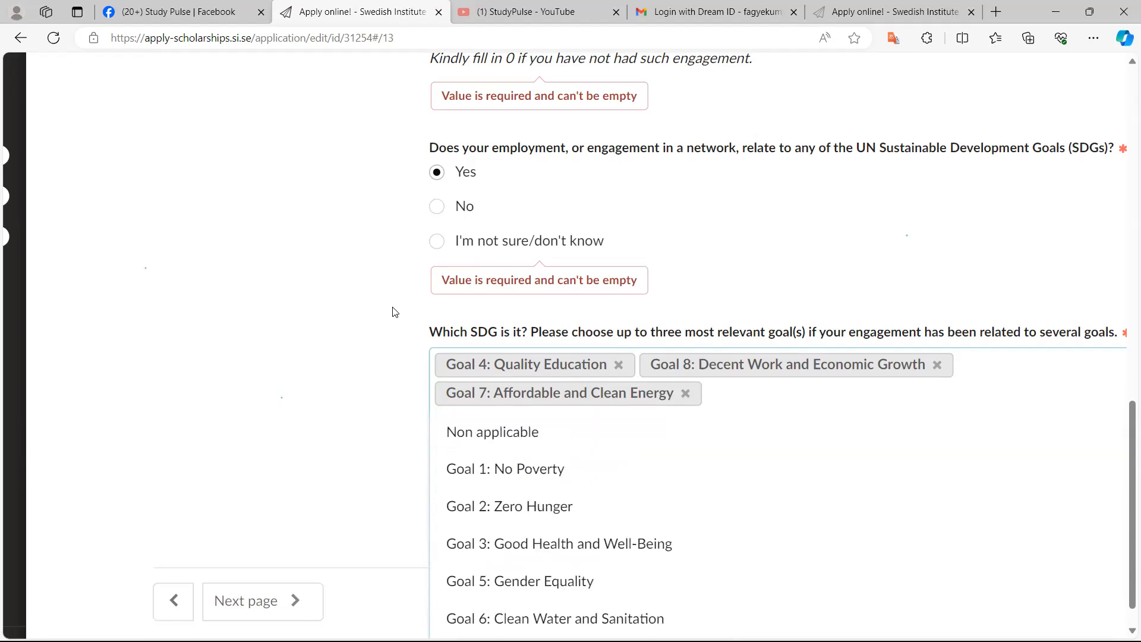
scroll(395, 312, up, 2)
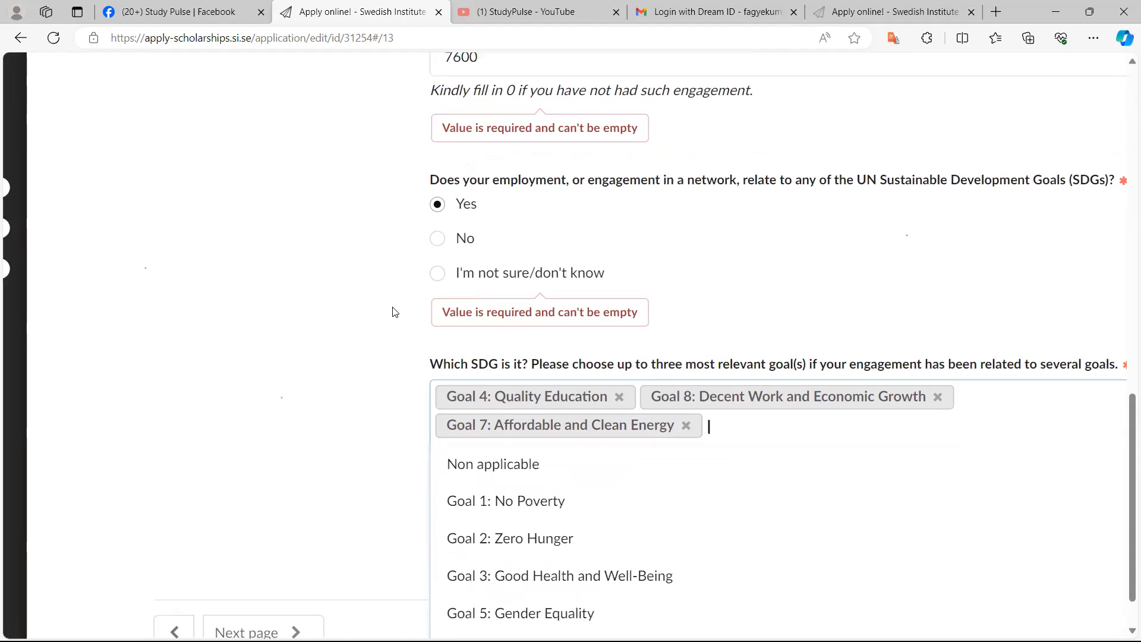
scroll(395, 312, down, 3)
scroll(392, 312, down, 2)
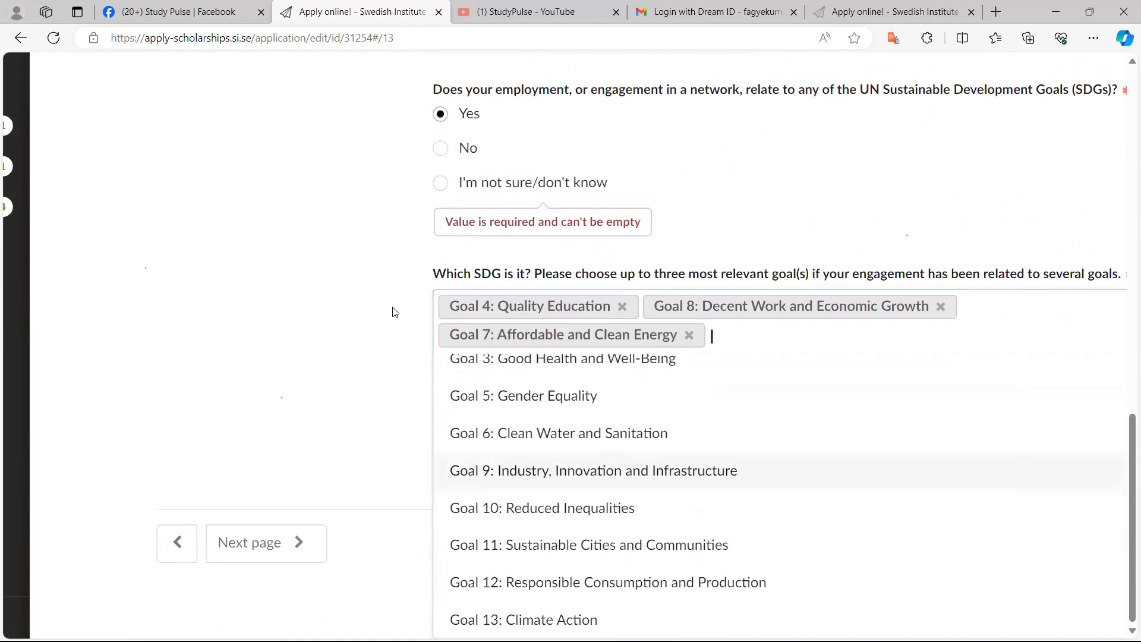
click(392, 312)
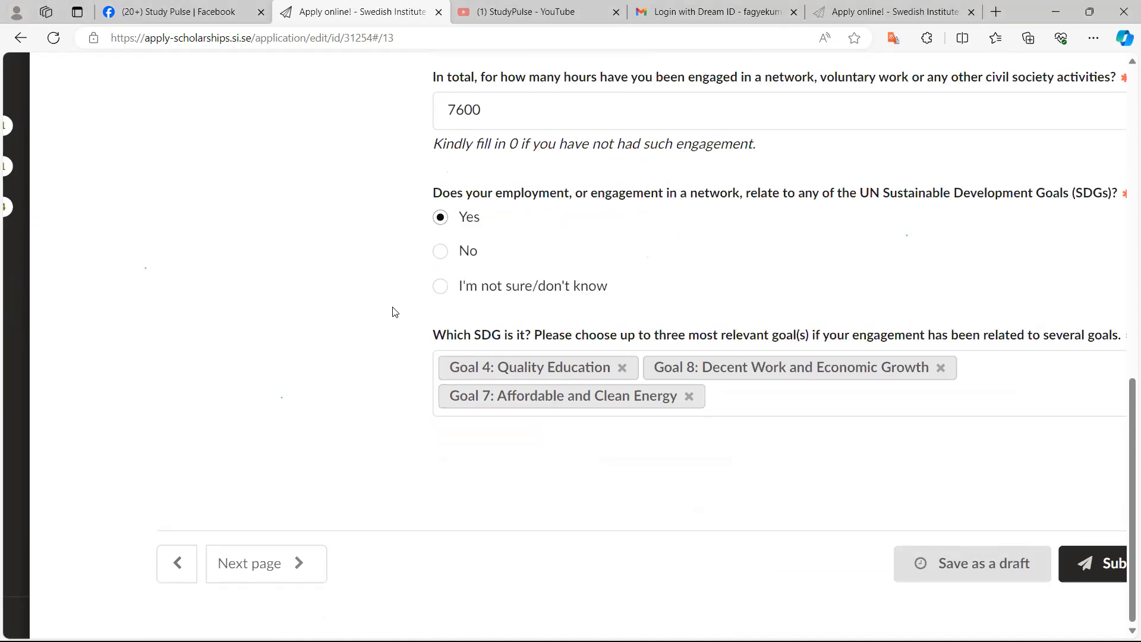
Go to the Connection to Sweden section of the application
scroll(392, 312, up, 4)
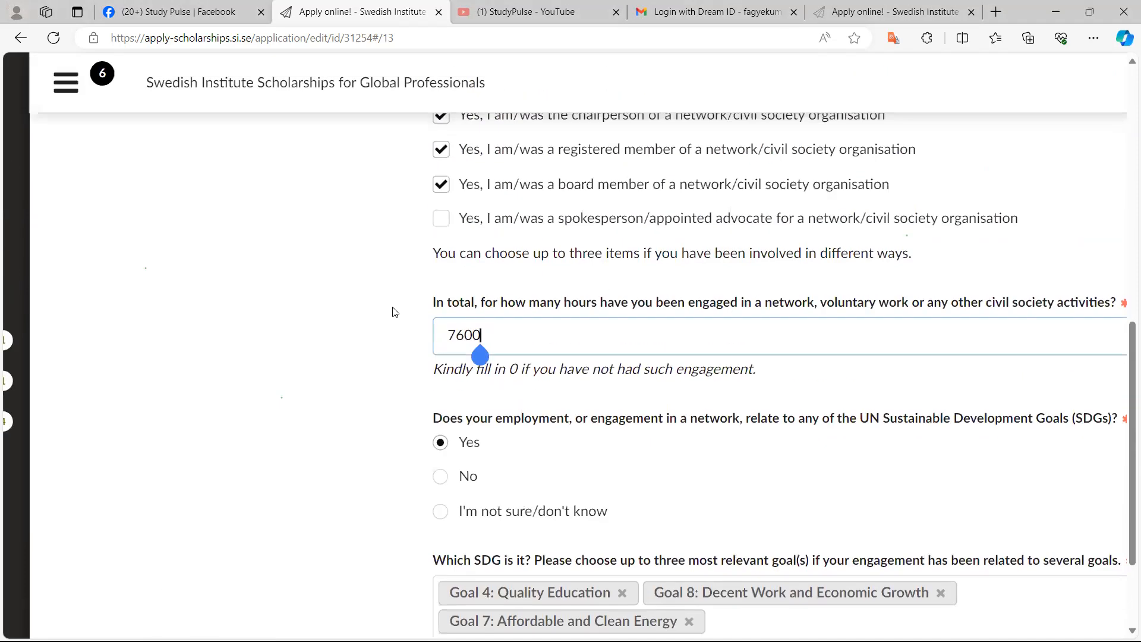
scroll(392, 312, up, 15)
scroll(392, 312, down, 6)
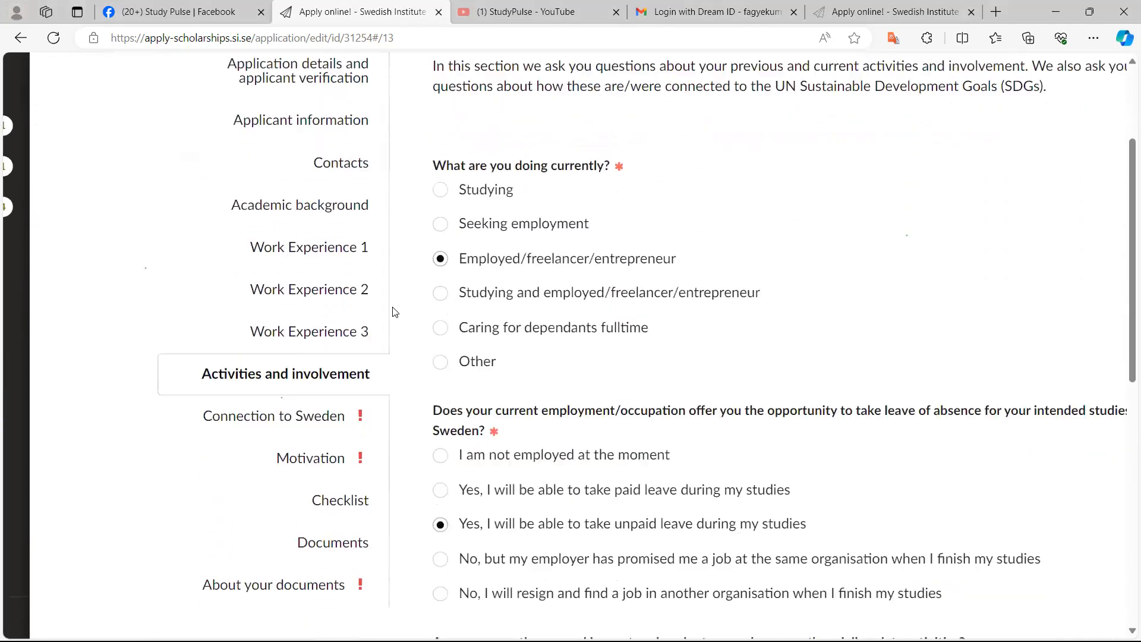
click(285, 338)
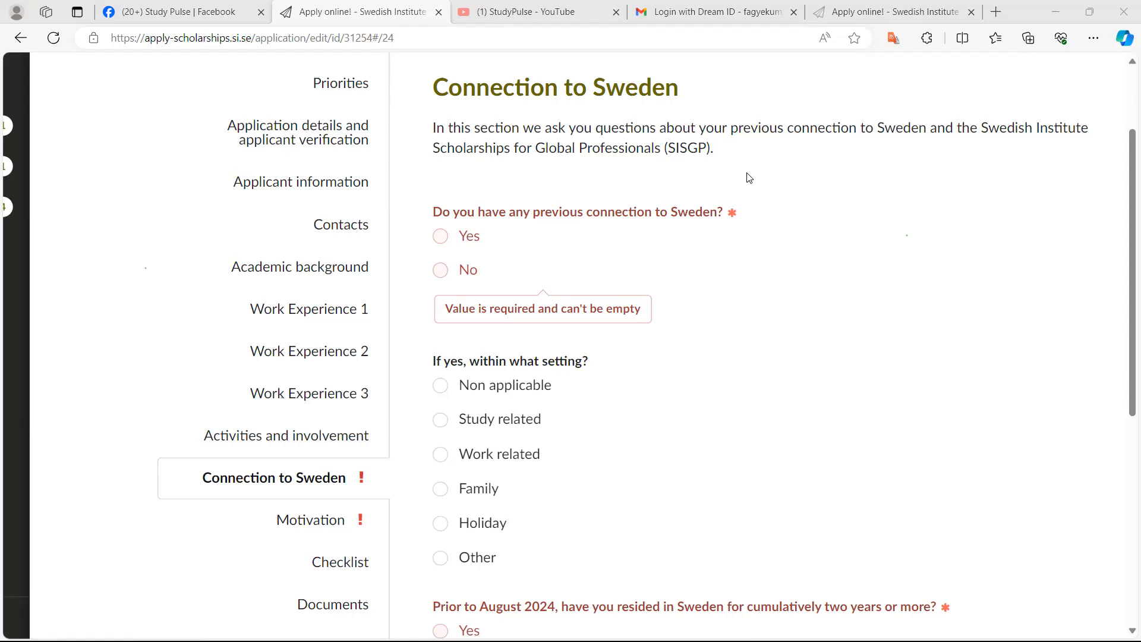
Scroll through the Connection to Sweden questions to review what is asked
scroll(748, 177, down, 1)
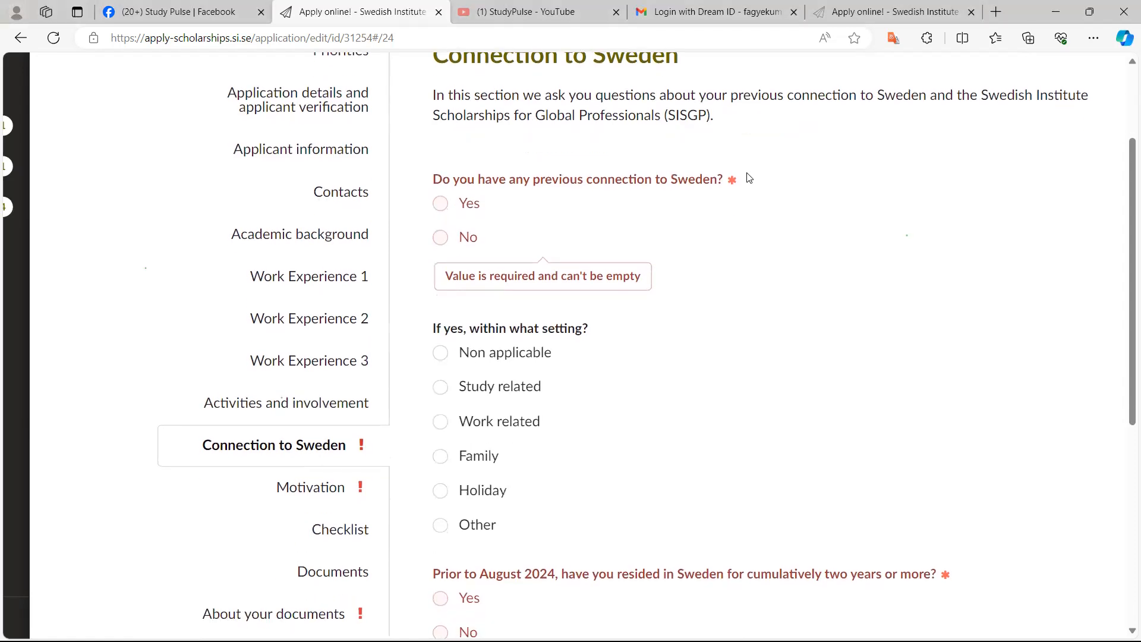
scroll(748, 177, down, 1)
scroll(749, 177, down, 2)
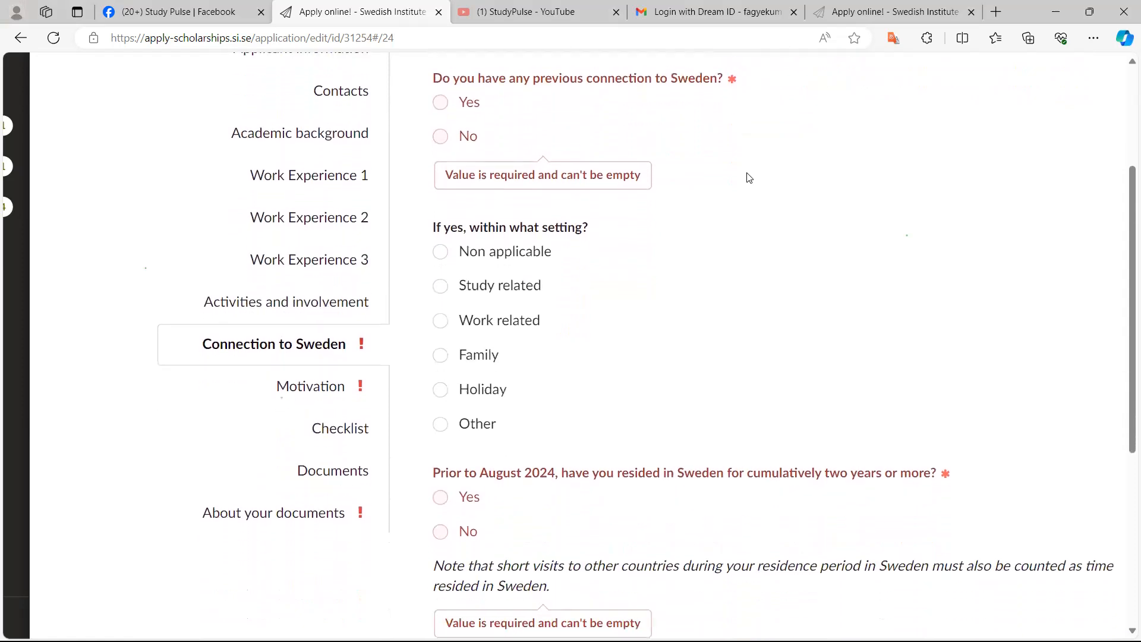
scroll(748, 177, up, 2)
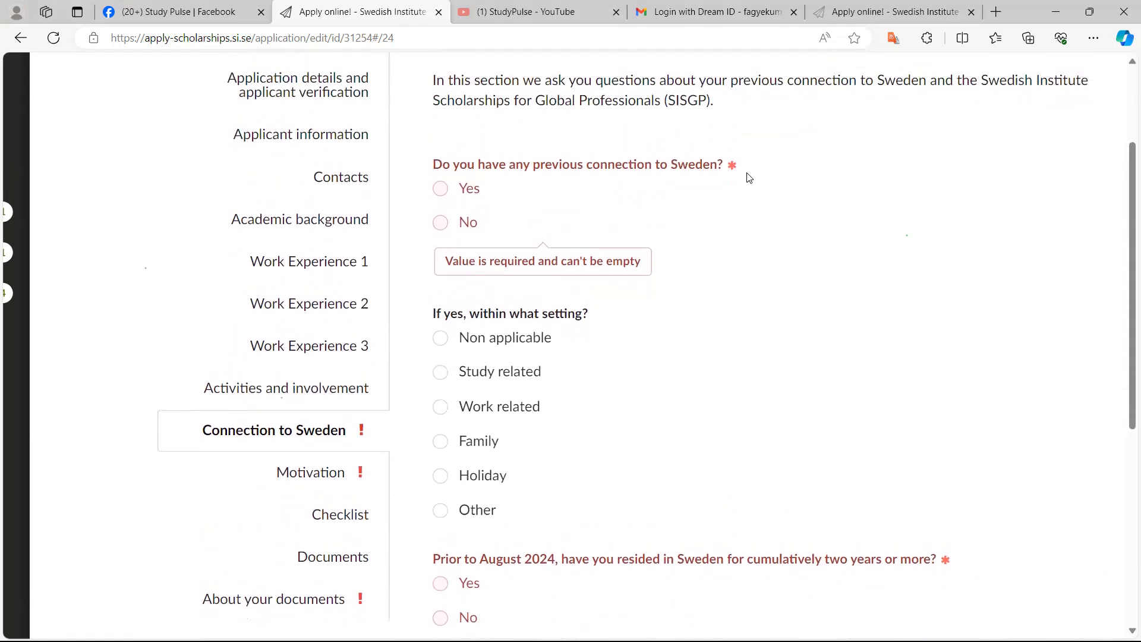
scroll(749, 177, down, 4)
scroll(749, 177, down, 3)
scroll(749, 177, up, 3)
scroll(749, 177, up, 4)
scroll(748, 177, up, 2)
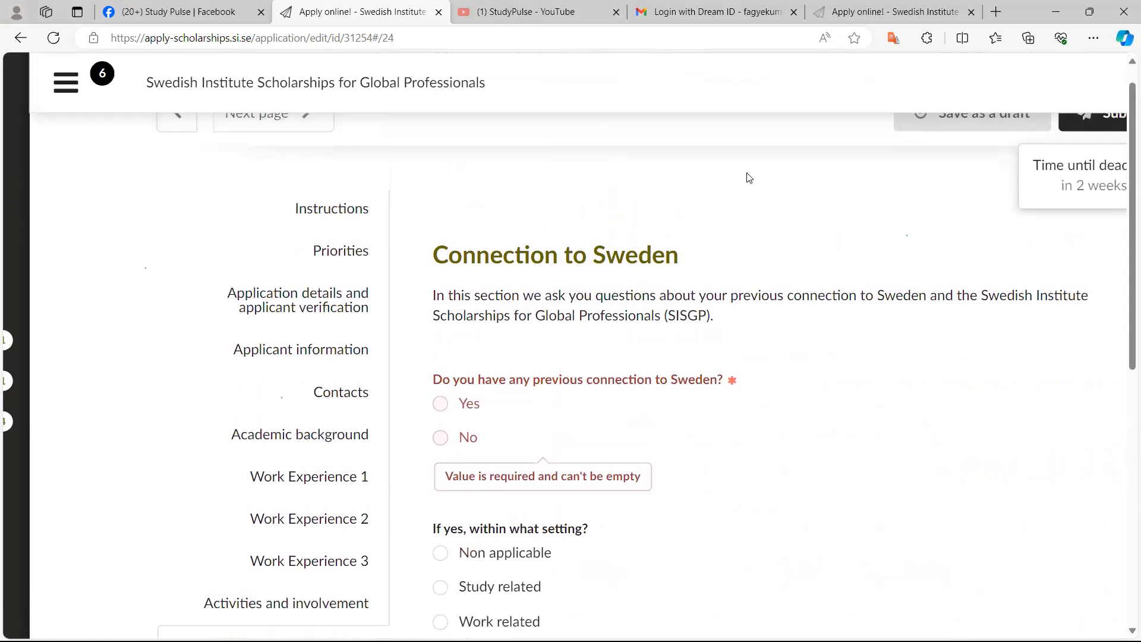
Answer Yes to whether you have any previous connection to Sweden
key(space)
key(Down)
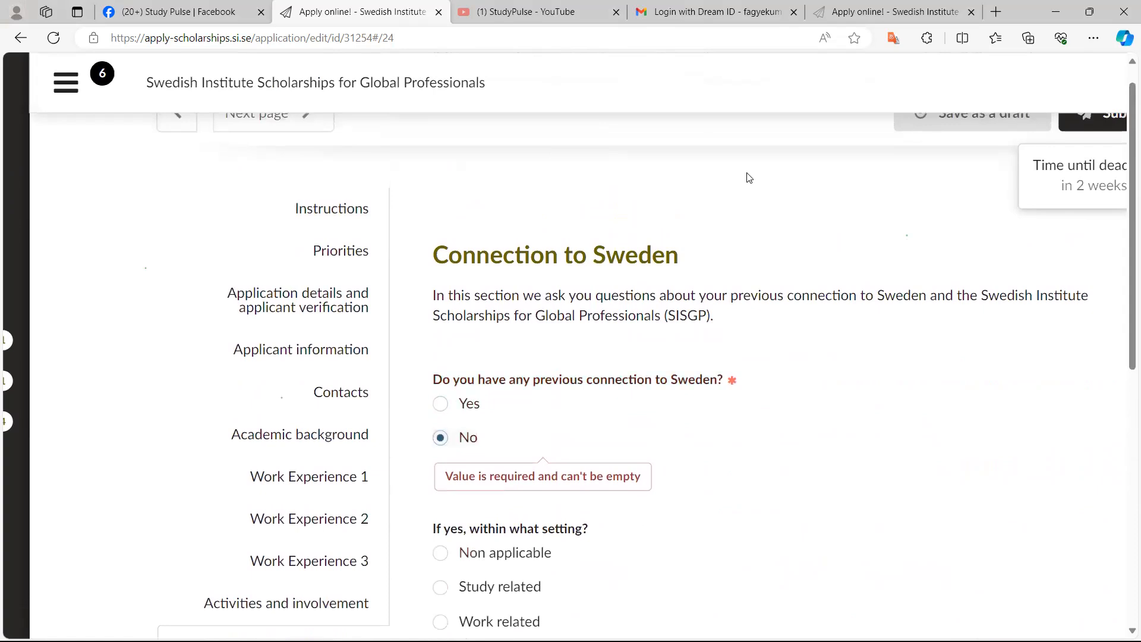
key(Up)
scroll(749, 177, down, 3)
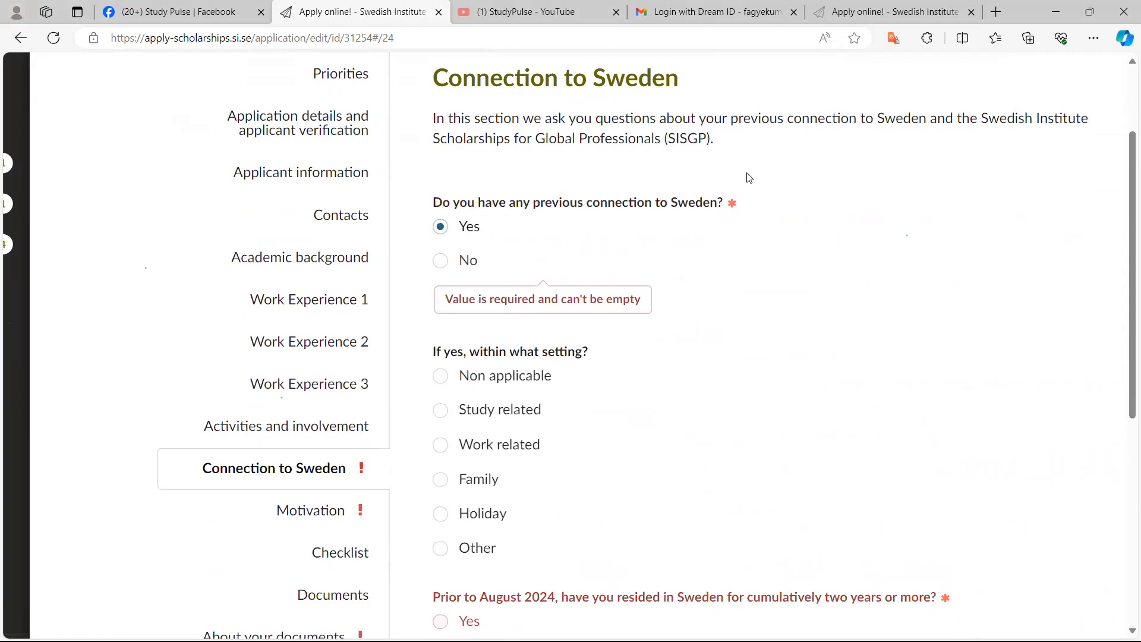
scroll(749, 178, up, 1)
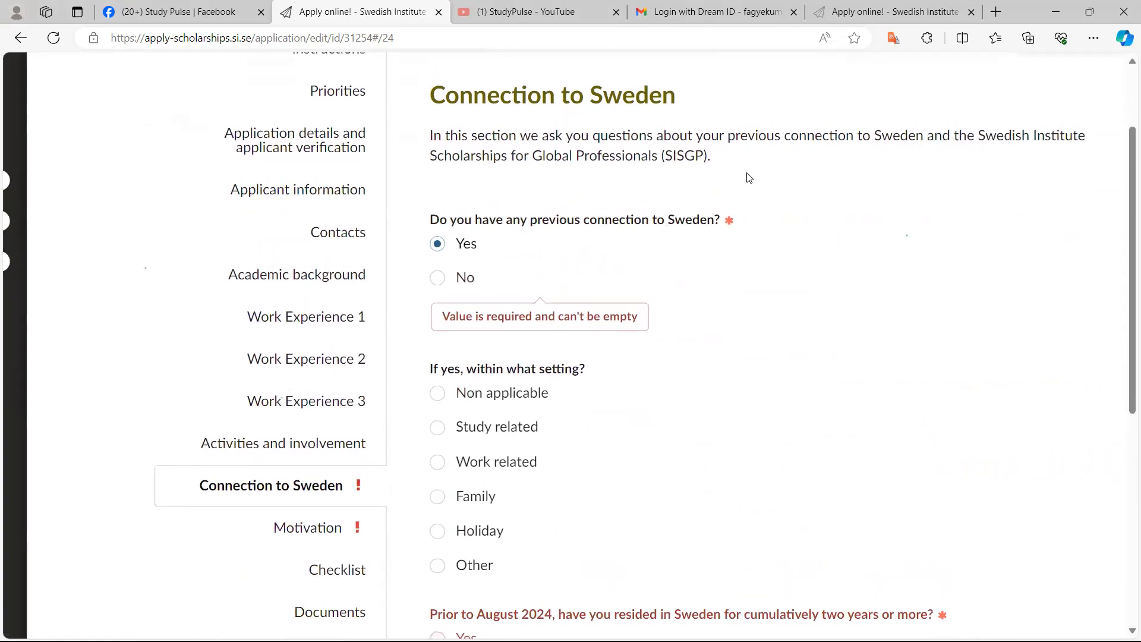
Step through the setting options and choose Holiday as the setting of the connection to Sweden
key(Tab)
key(Down)
scroll(749, 177, up, 2)
scroll(749, 178, up, 2)
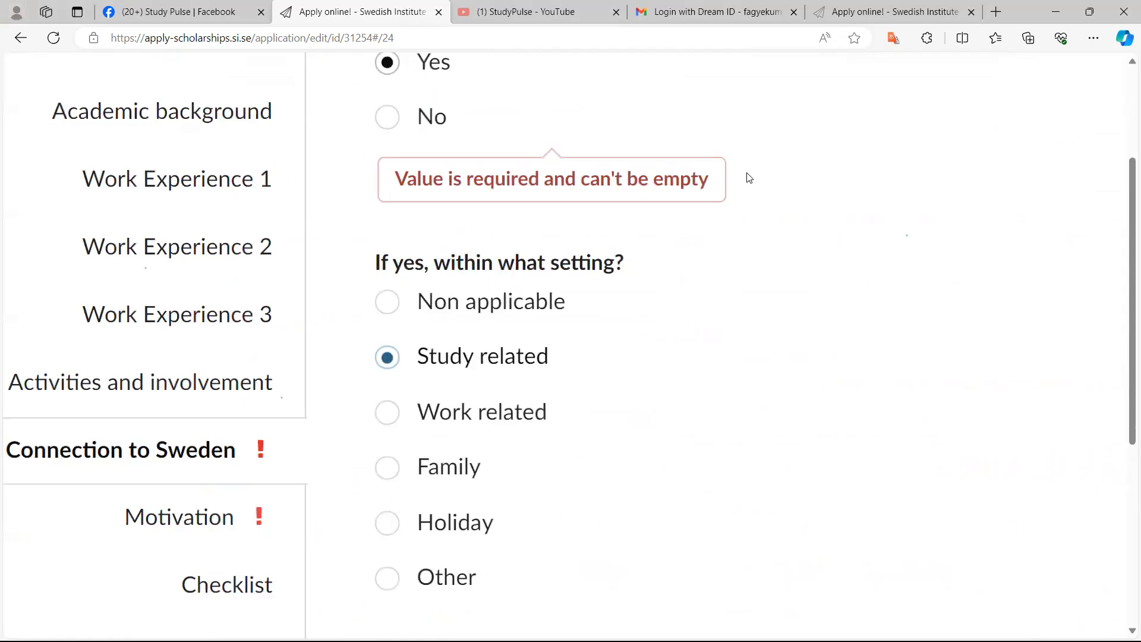
key(Down)
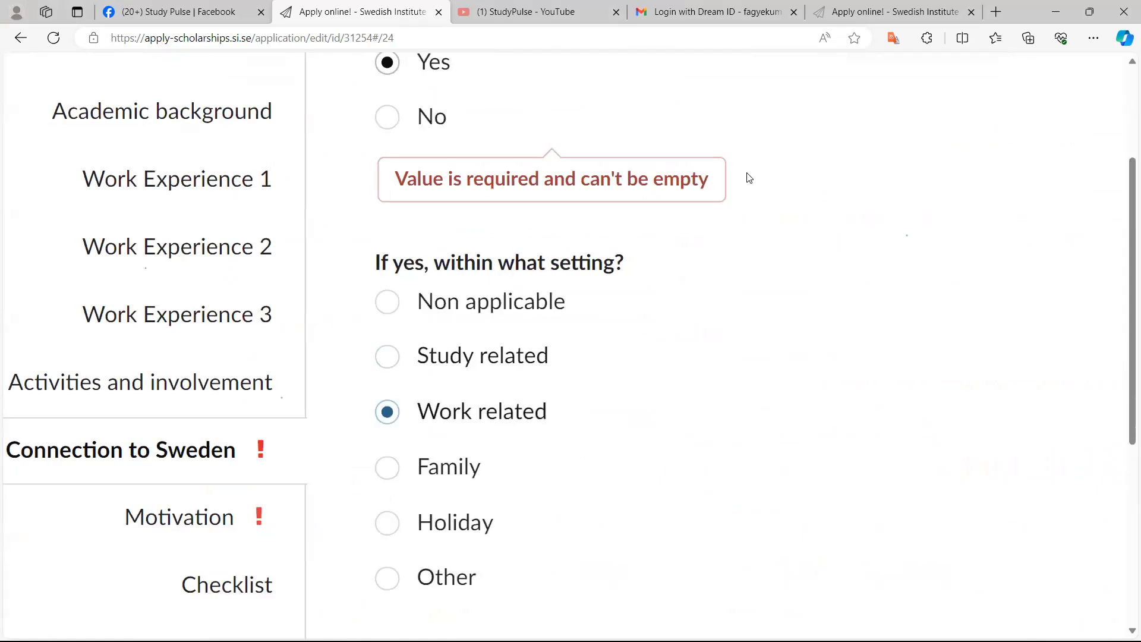
scroll(749, 178, down, 1)
key(Down)
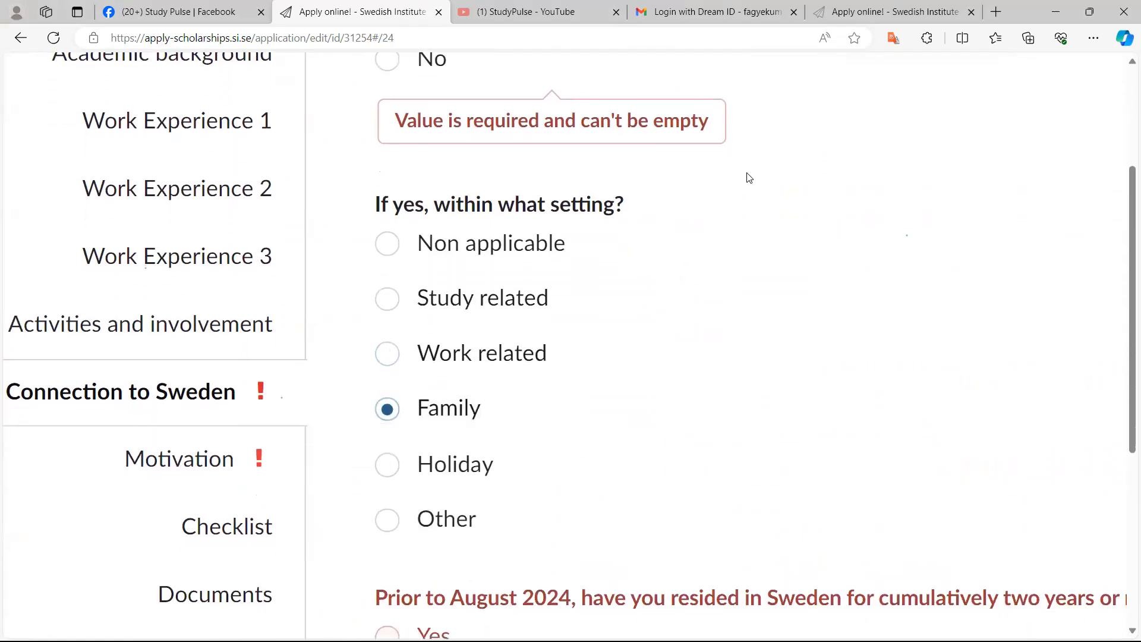
key(Down)
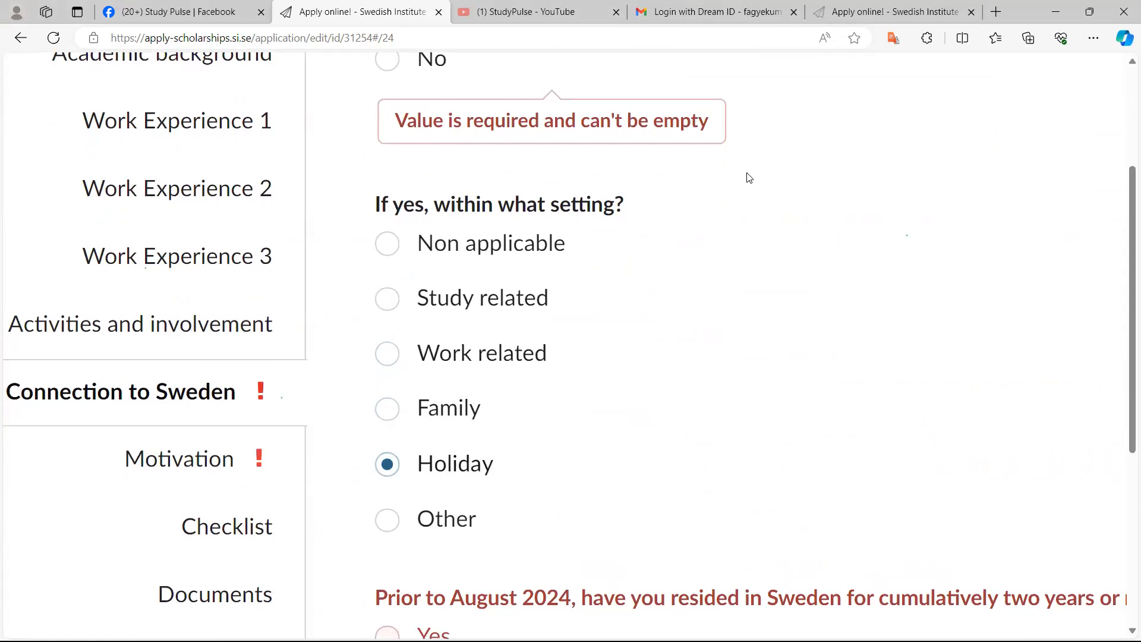
key(Down)
key(Up)
scroll(749, 177, up, 4)
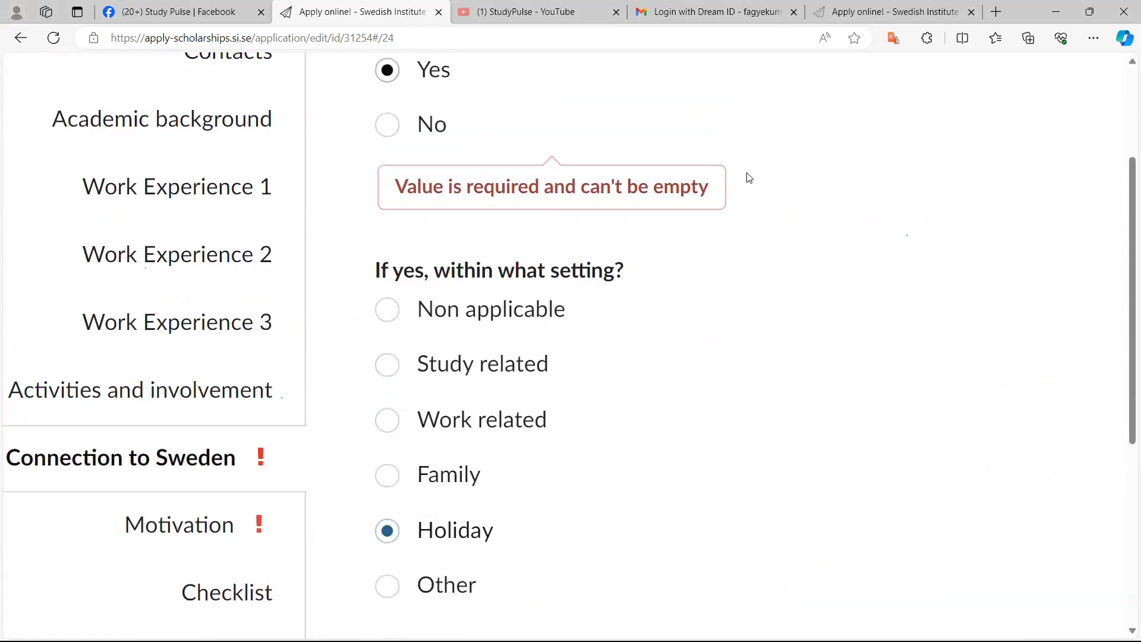
scroll(749, 177, up, 1)
Change the answer about a previous connection to Sweden to No
key(Down)
scroll(749, 178, down, 5)
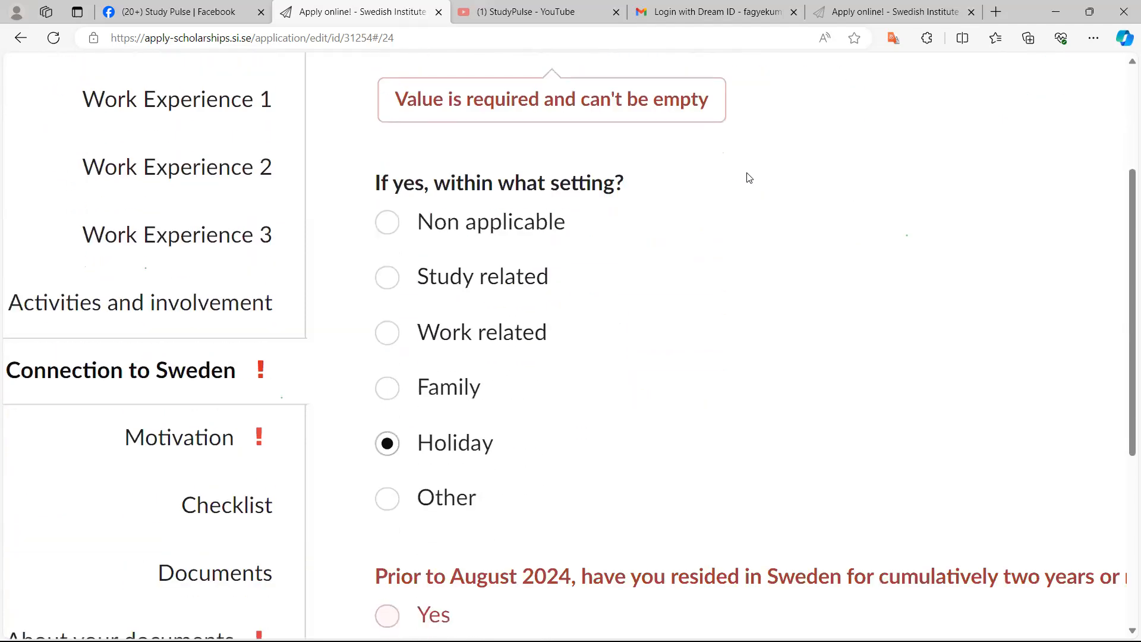
scroll(749, 177, up, 2)
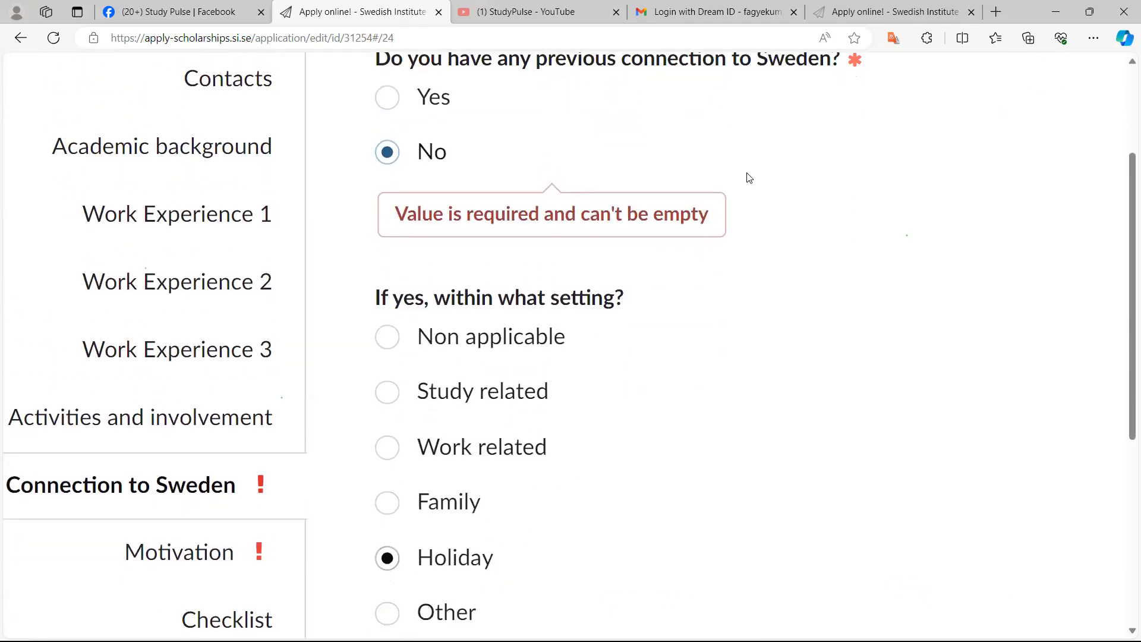
scroll(749, 178, up, 4)
scroll(749, 178, left, 2)
scroll(747, 173, down, 4)
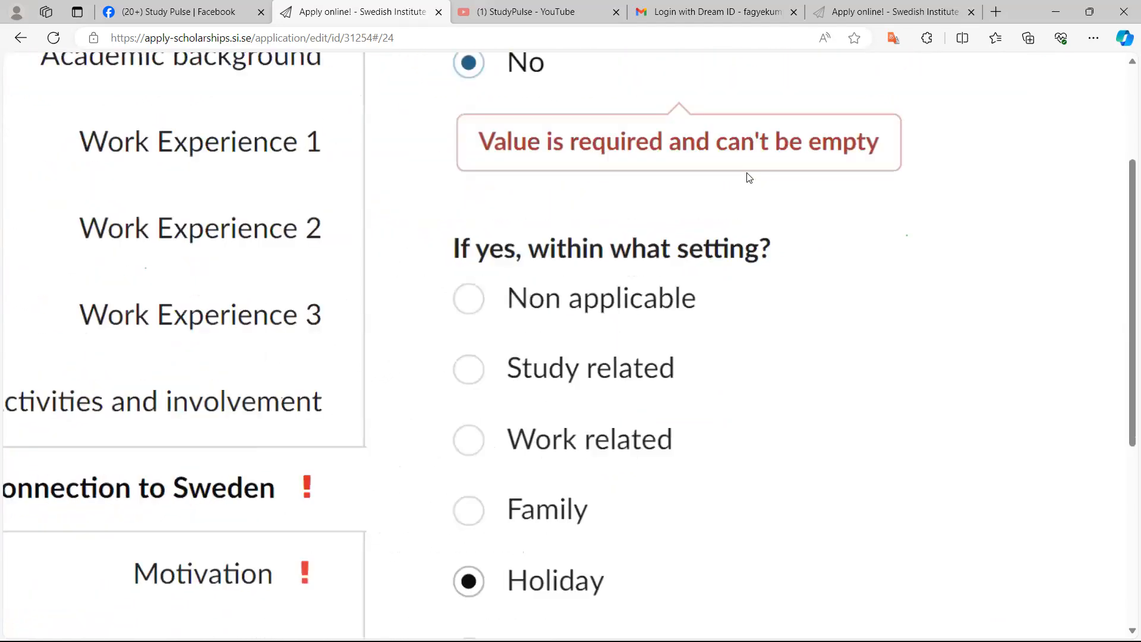
scroll(748, 173, right, 1)
key(Tab)
key(Down)
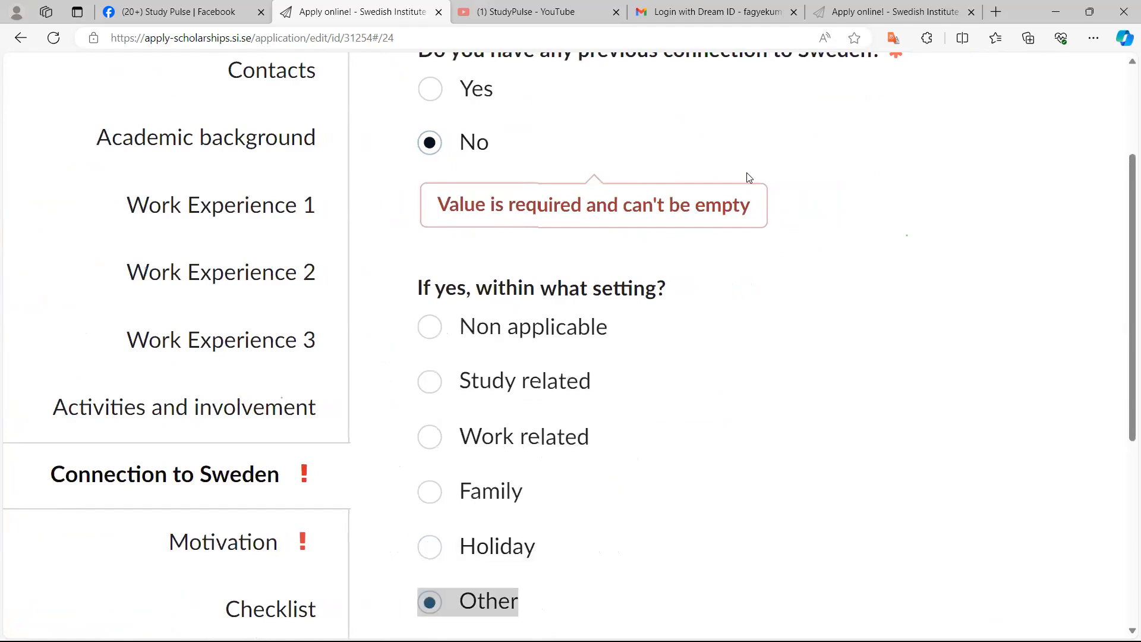
key(Up)
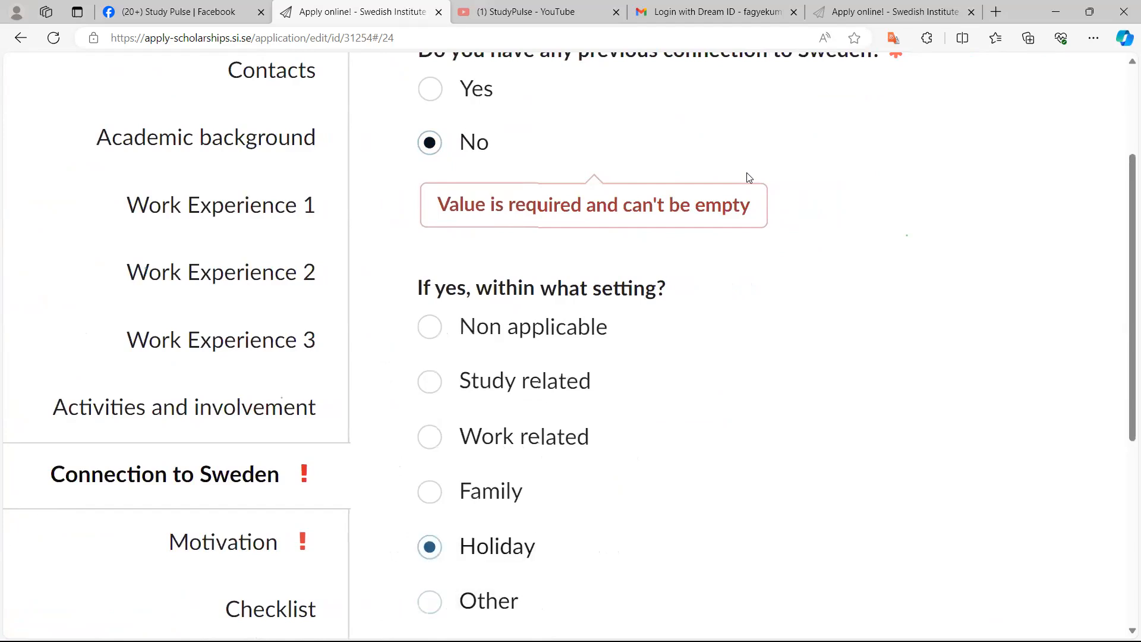
scroll(749, 178, up, 3)
scroll(749, 178, down, 1)
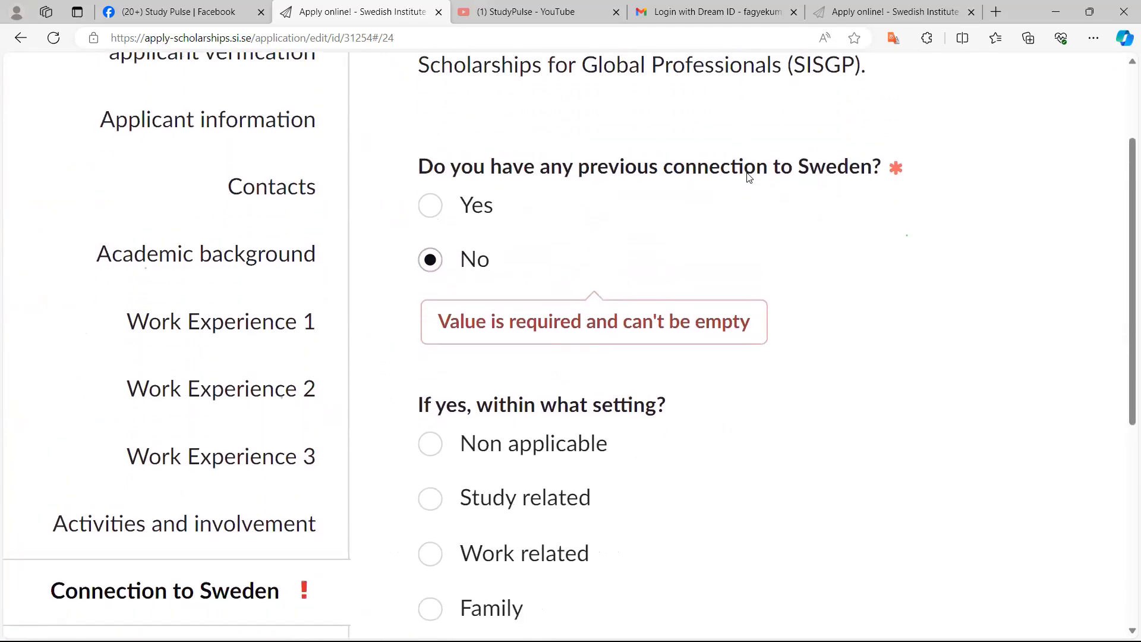
scroll(749, 177, up, 2)
scroll(749, 178, up, 2)
scroll(749, 178, down, 1)
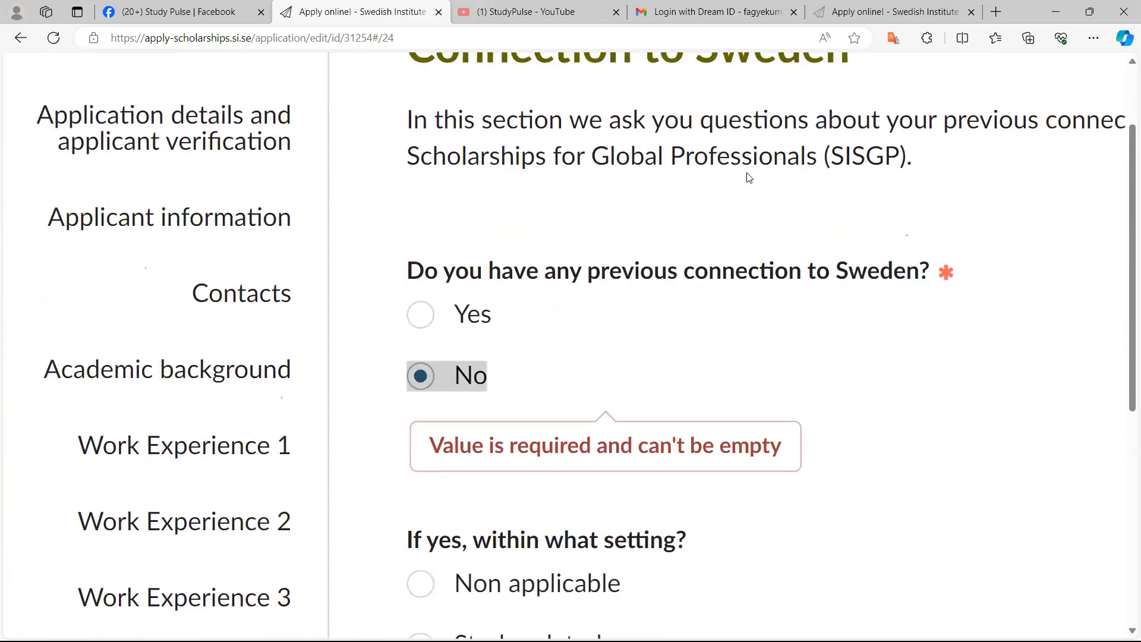
scroll(749, 177, down, 3)
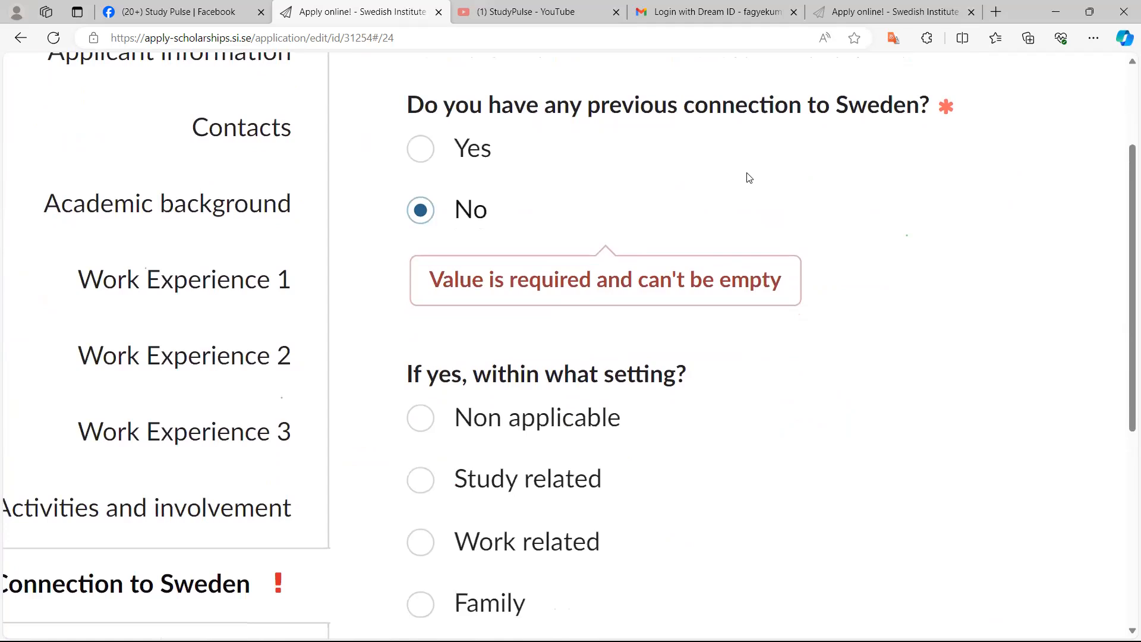
scroll(749, 178, down, 2)
scroll(749, 178, up, 3)
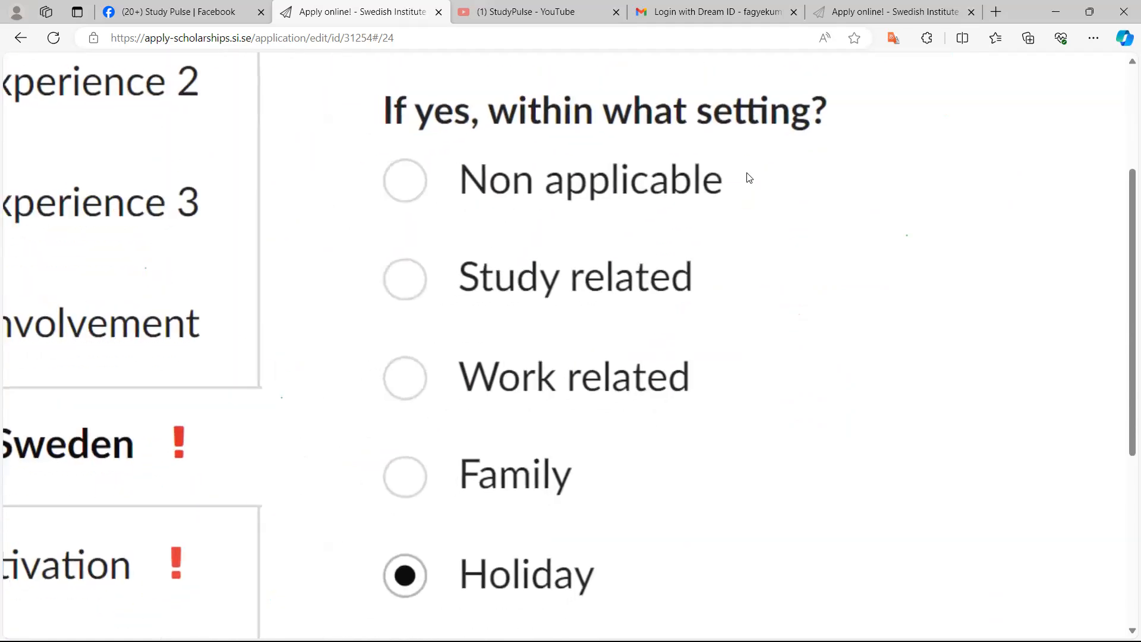
Select Other as the setting of the connection to Sweden
key(Up)
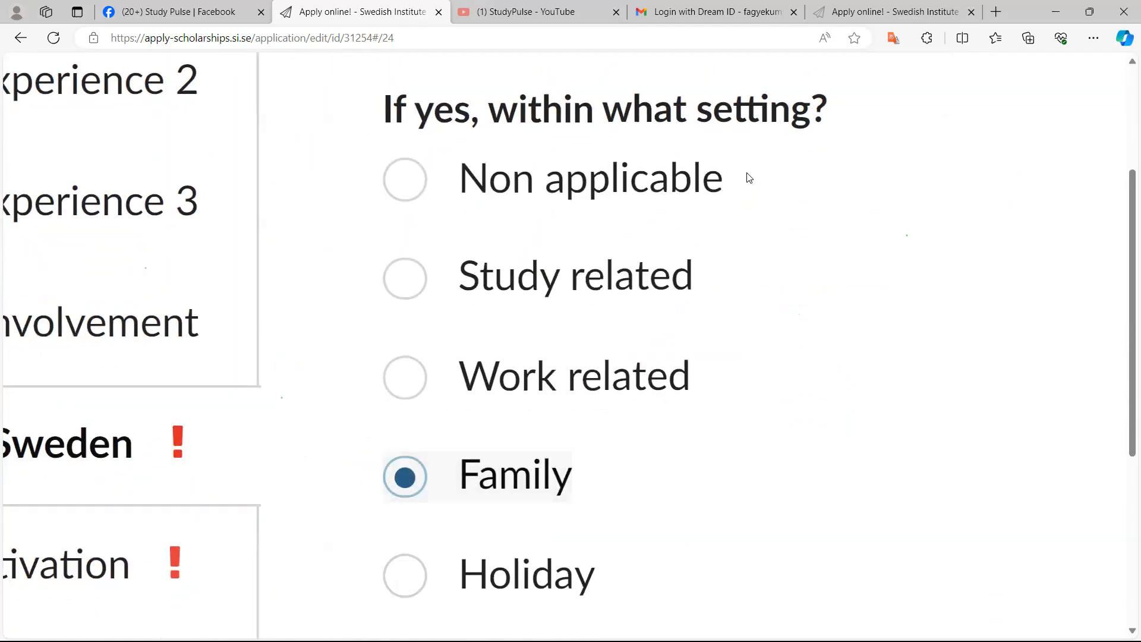
key(Down)
key(Up)
key(Down)
key(Up)
scroll(749, 178, down, 1)
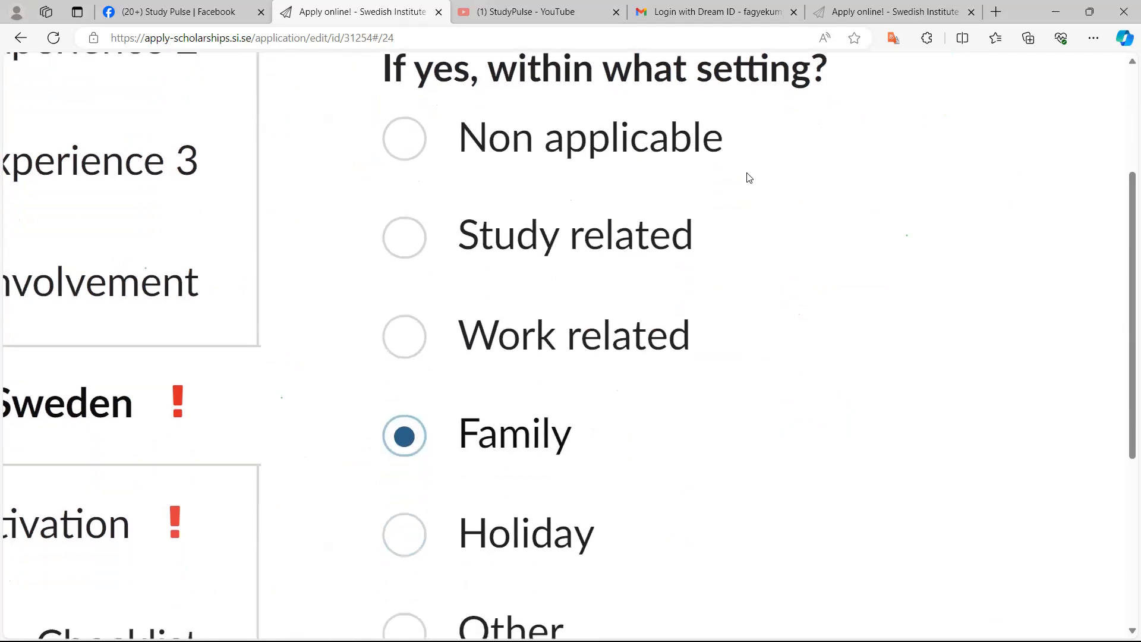
key(Down)
scroll(749, 178, down, 1)
key(Down)
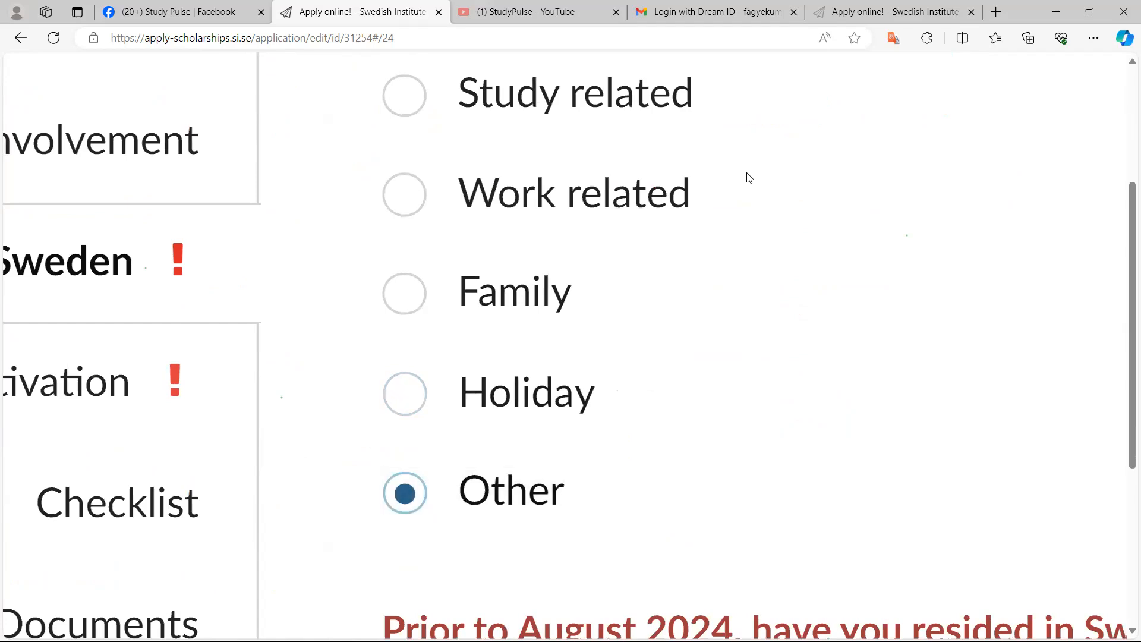
Answer No to whether you resided in Sweden for cumulatively two years or more prior to August 2024
scroll(749, 178, up, 4)
key(ctrl+minus)
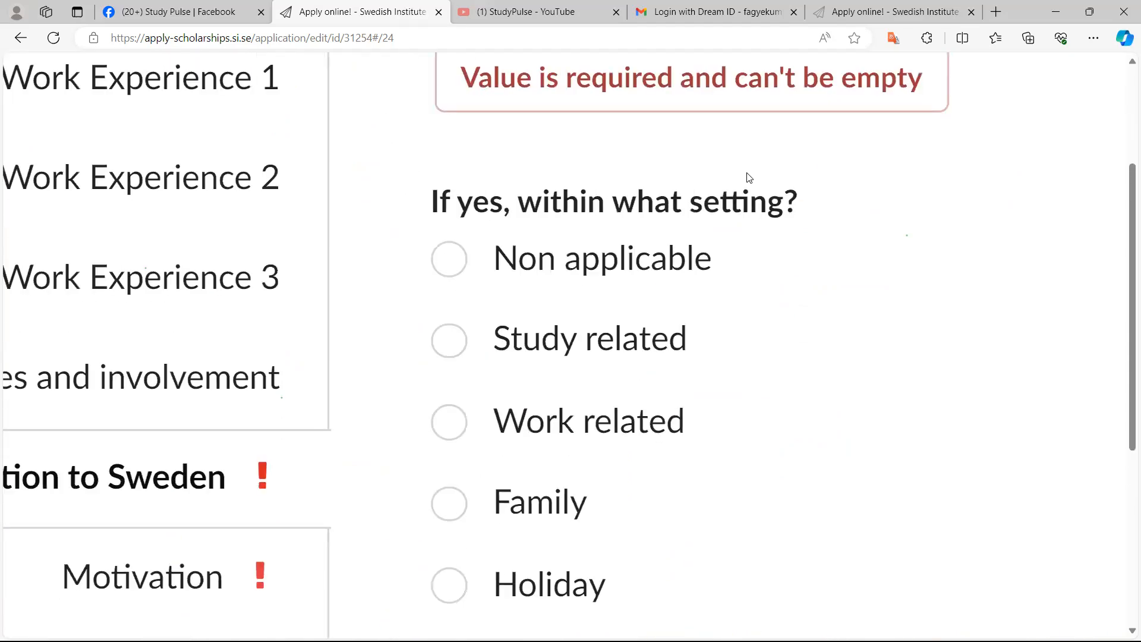
key(ctrl+minus)
scroll(749, 178, down, 2)
scroll(749, 178, down, 2)
key(ctrl+plus)
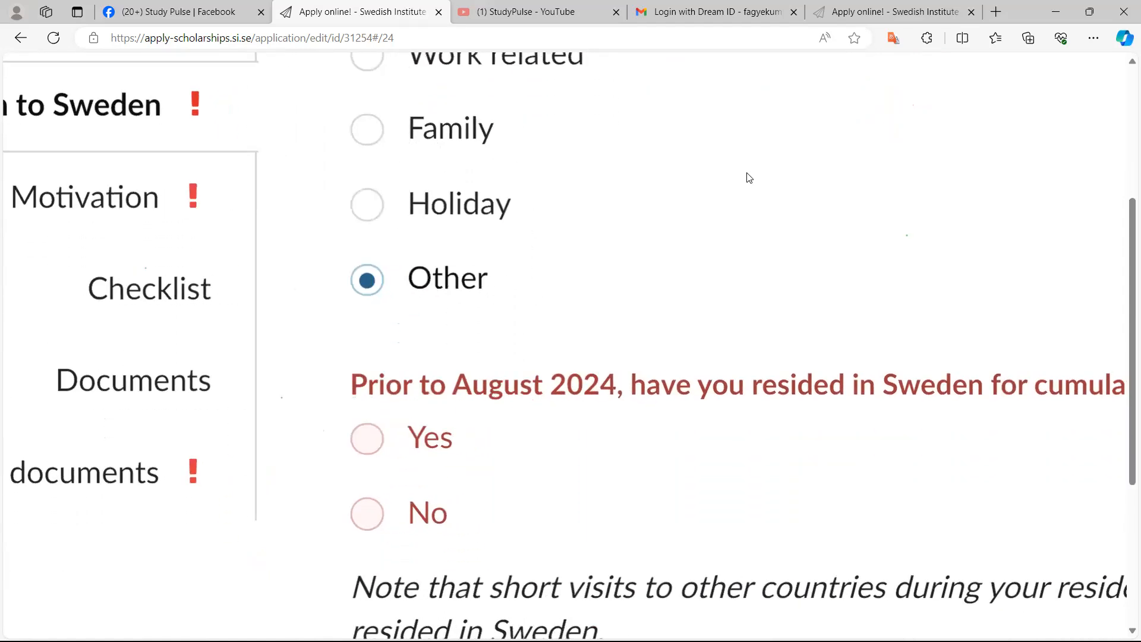
scroll(749, 178, right, 2)
scroll(749, 178, right, 1)
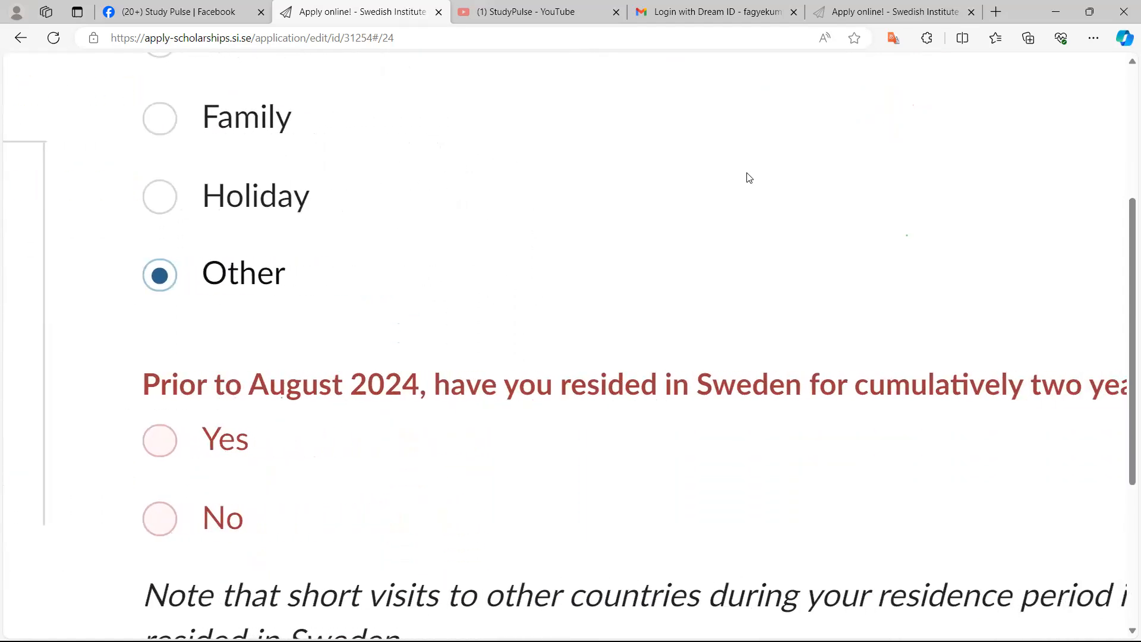
scroll(749, 178, right, 3)
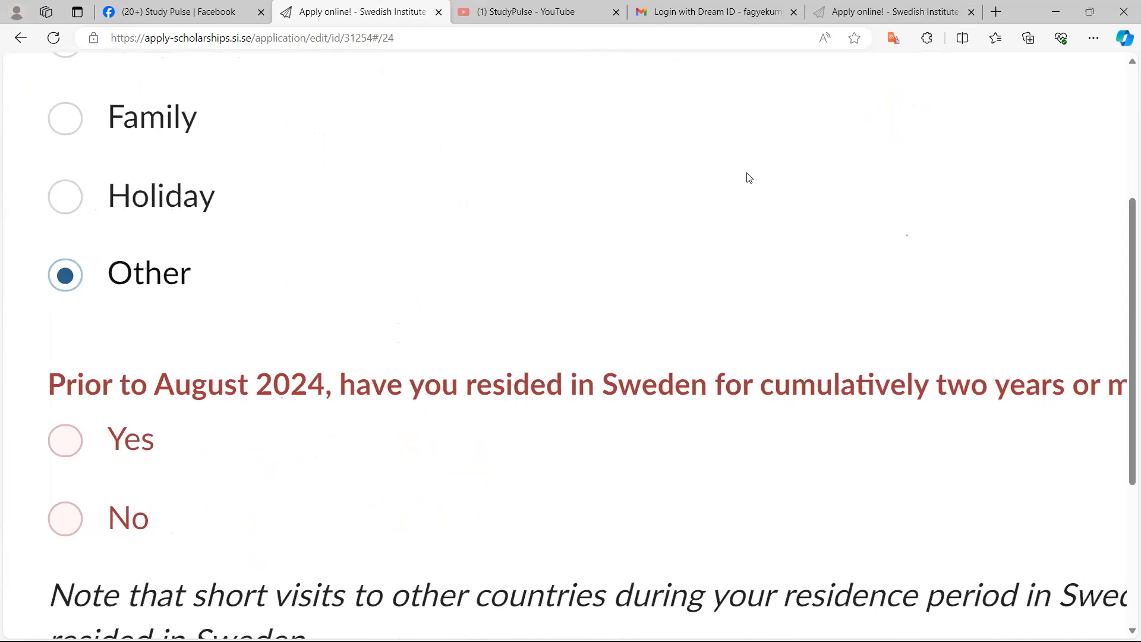
scroll(749, 178, right, 3)
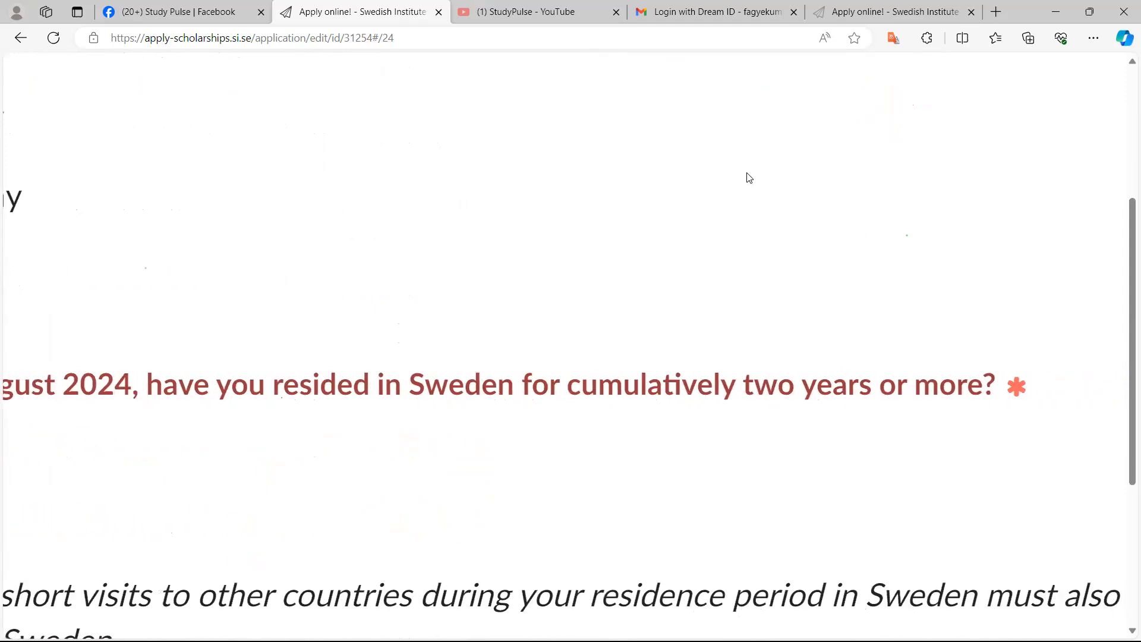
scroll(749, 178, left, 6)
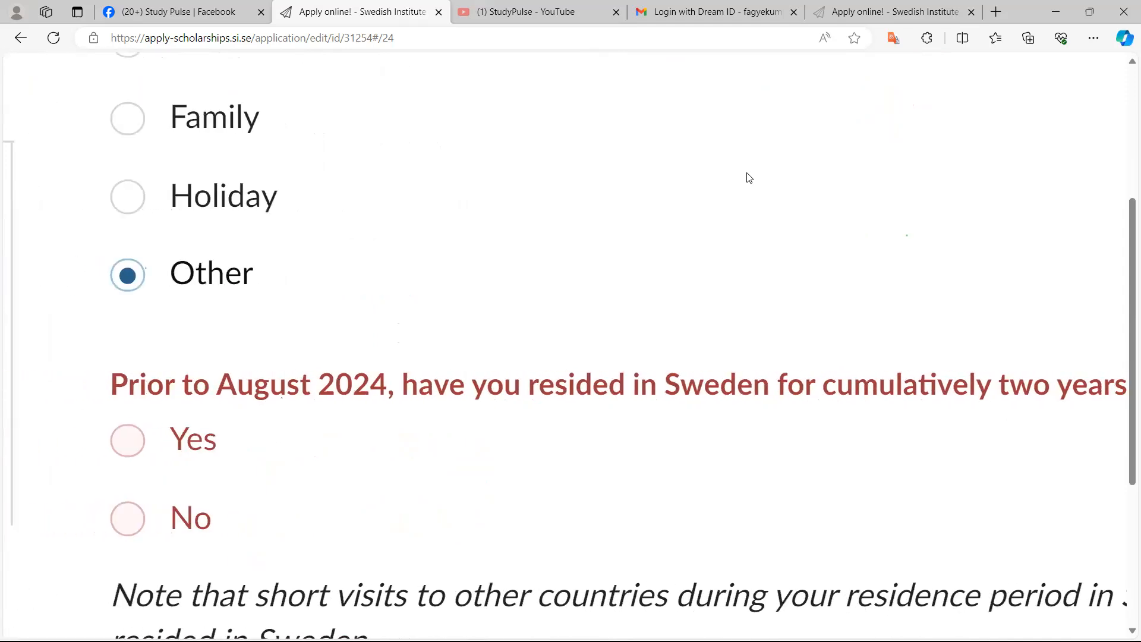
scroll(749, 178, left, 1)
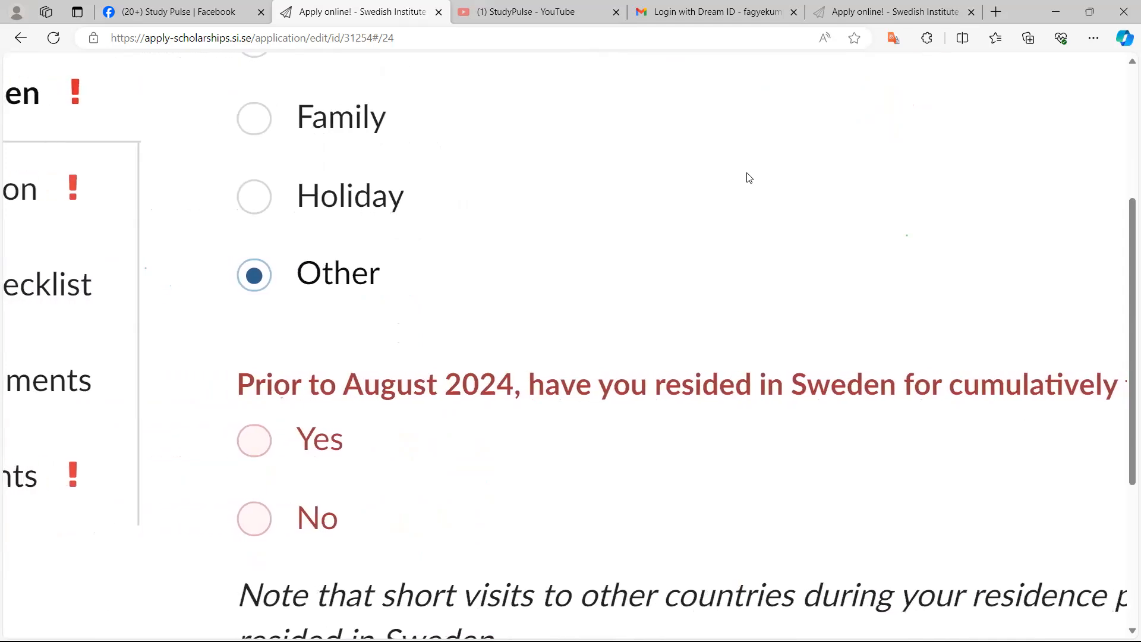
key(Tab)
key(space)
key(Down)
key(ctrl+minus)
scroll(749, 177, right, 3)
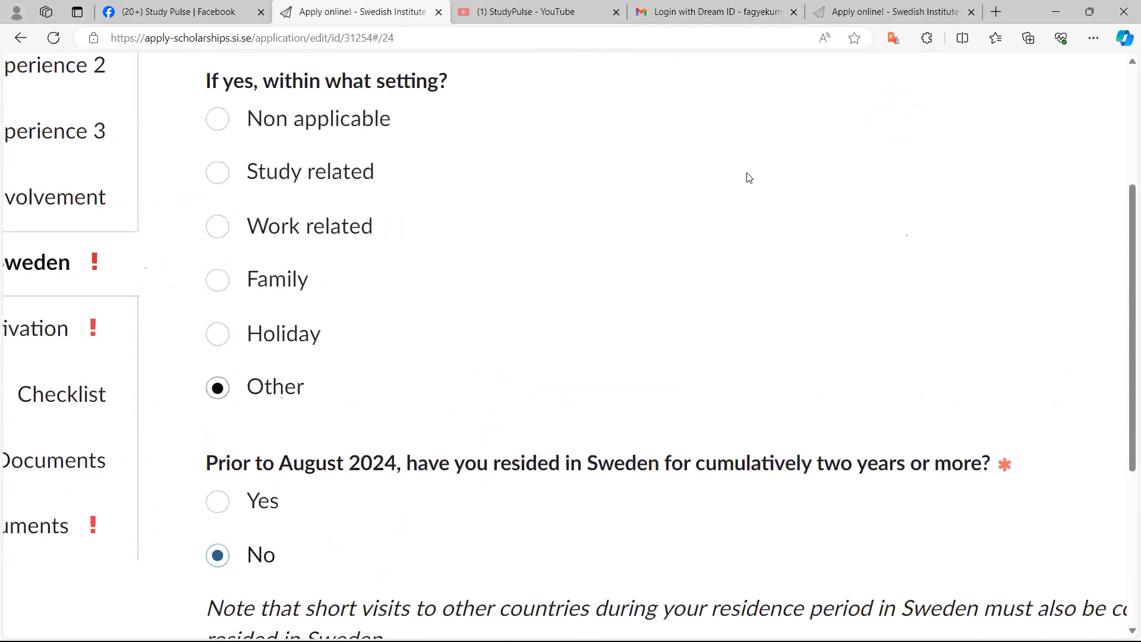
Choose Friends/relatives as how you came across information about SISGP and save the application as a draft
scroll(749, 178, down, 5)
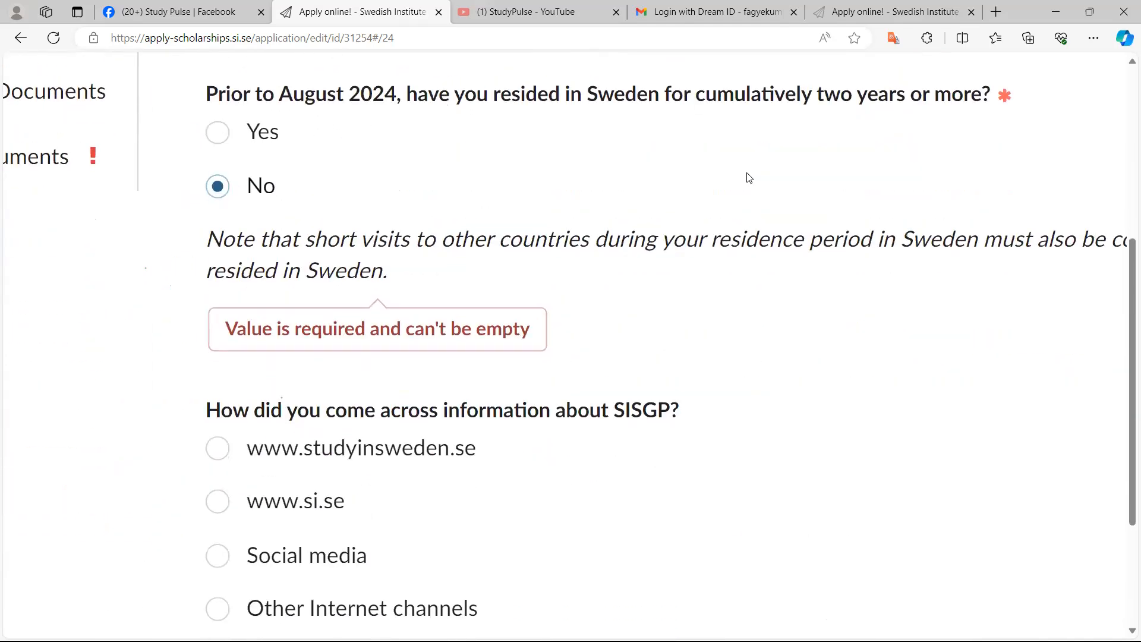
scroll(749, 178, down, 1)
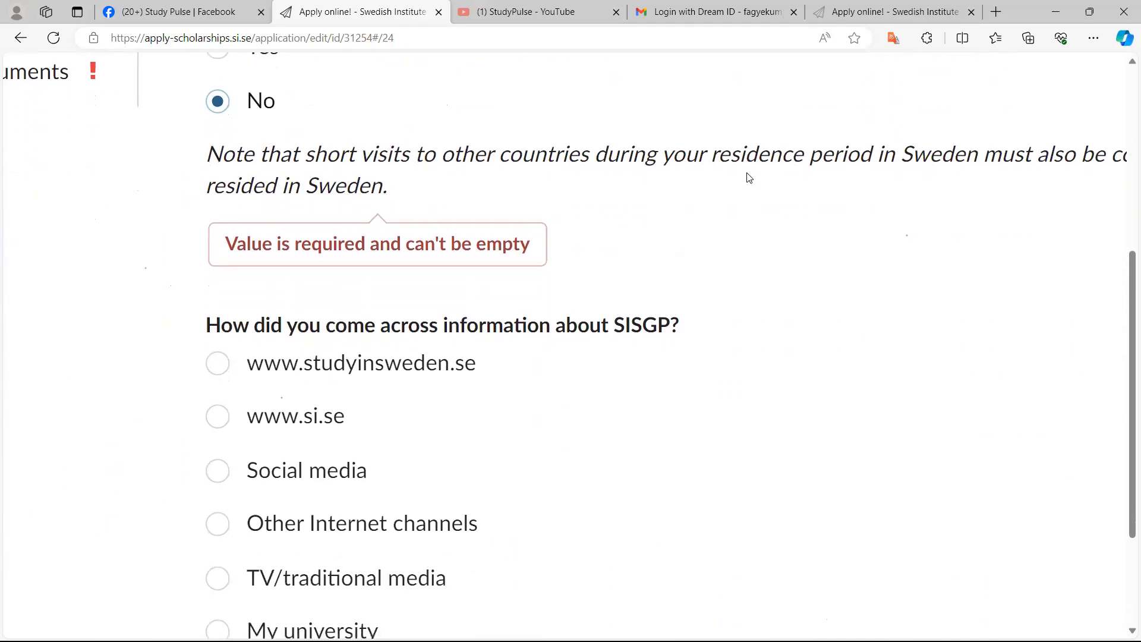
scroll(749, 178, up, 1)
scroll(749, 178, down, 1)
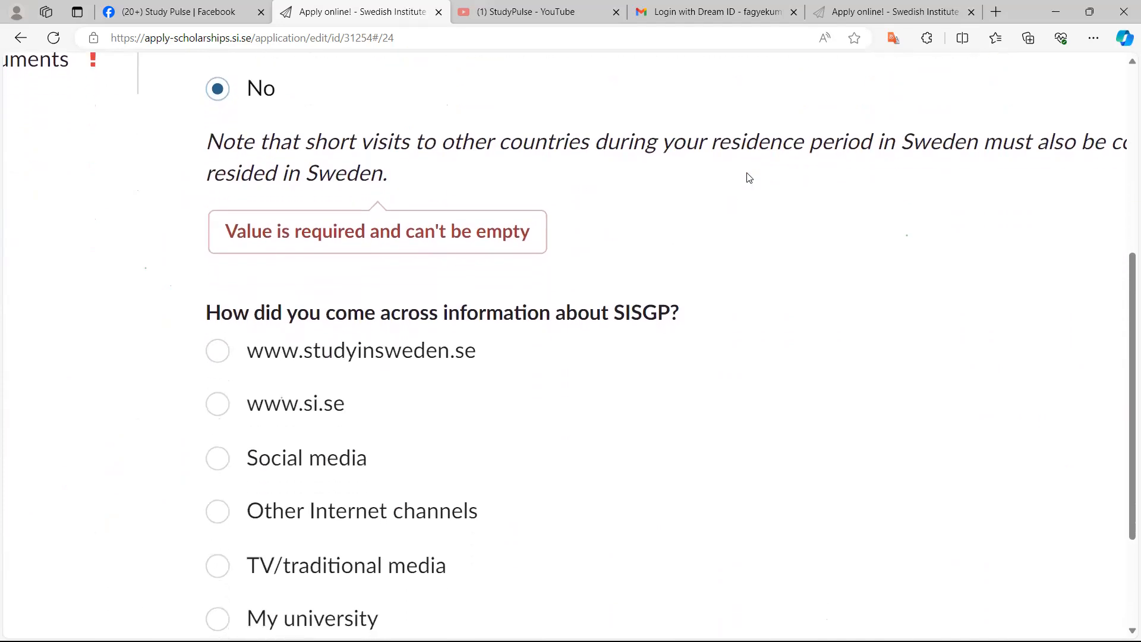
scroll(749, 177, down, 2)
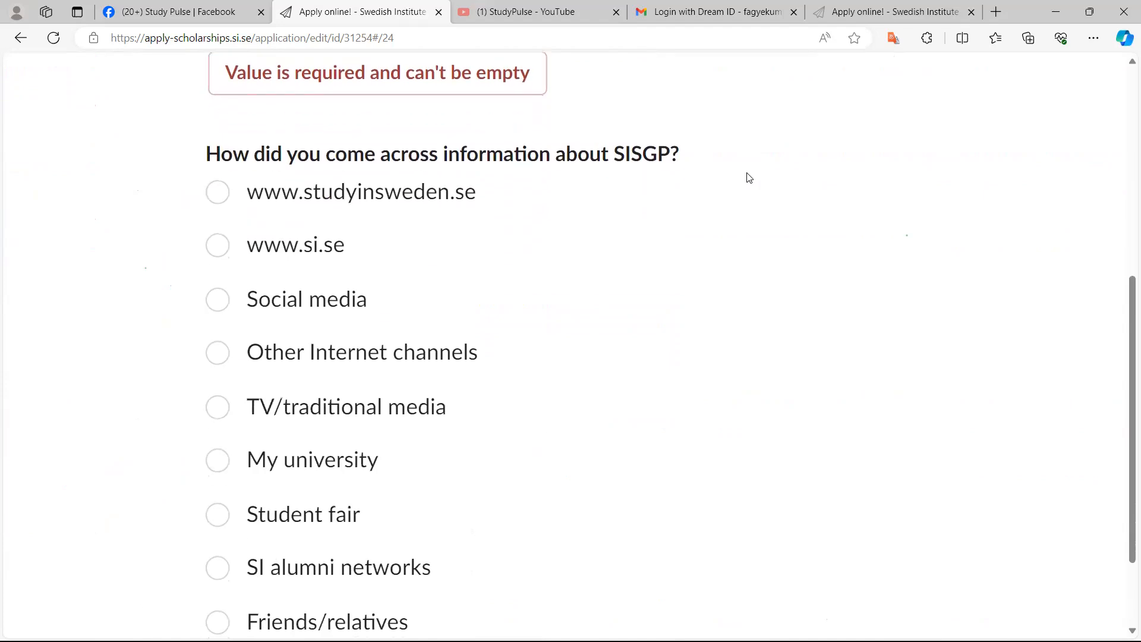
scroll(749, 178, down, 2)
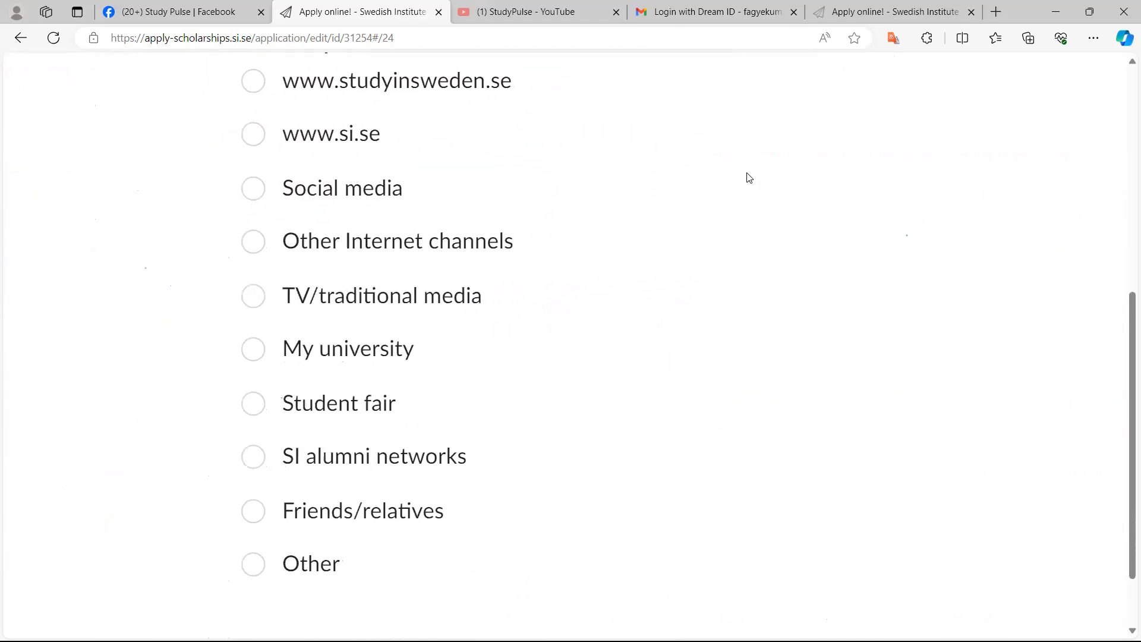
key(space)
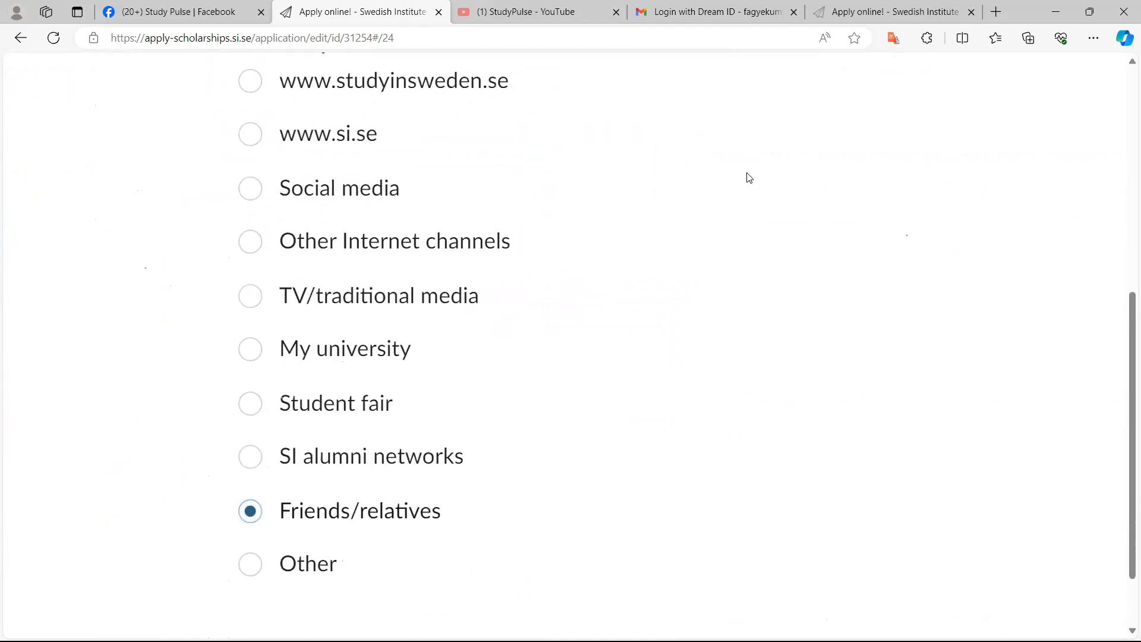
key(Tab)
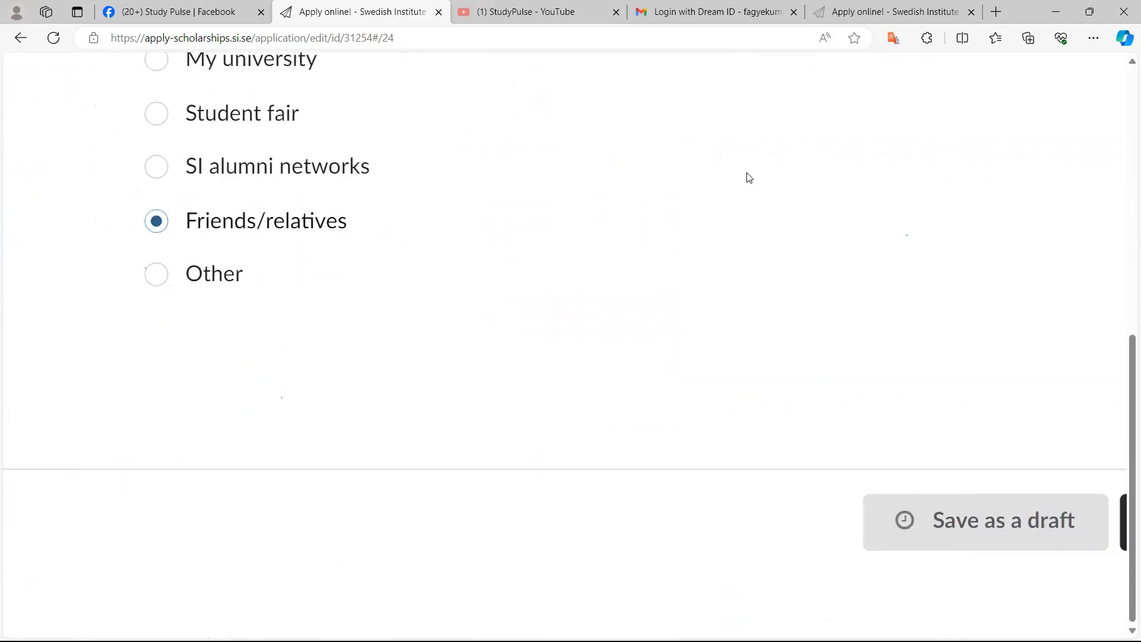
key(Return)
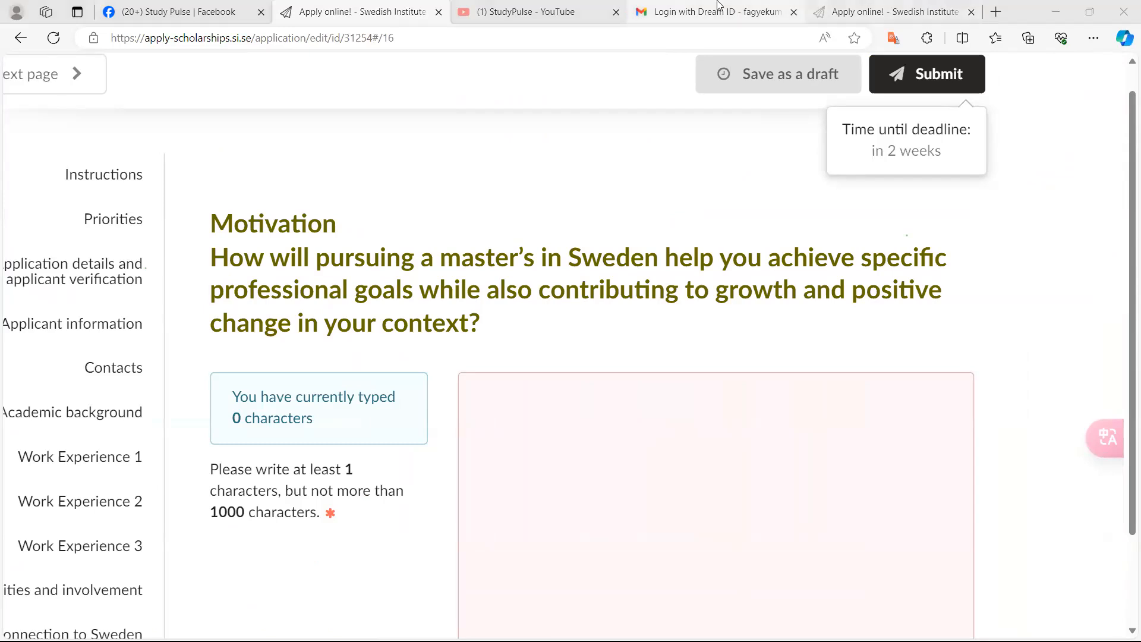
right_click(868, 10)
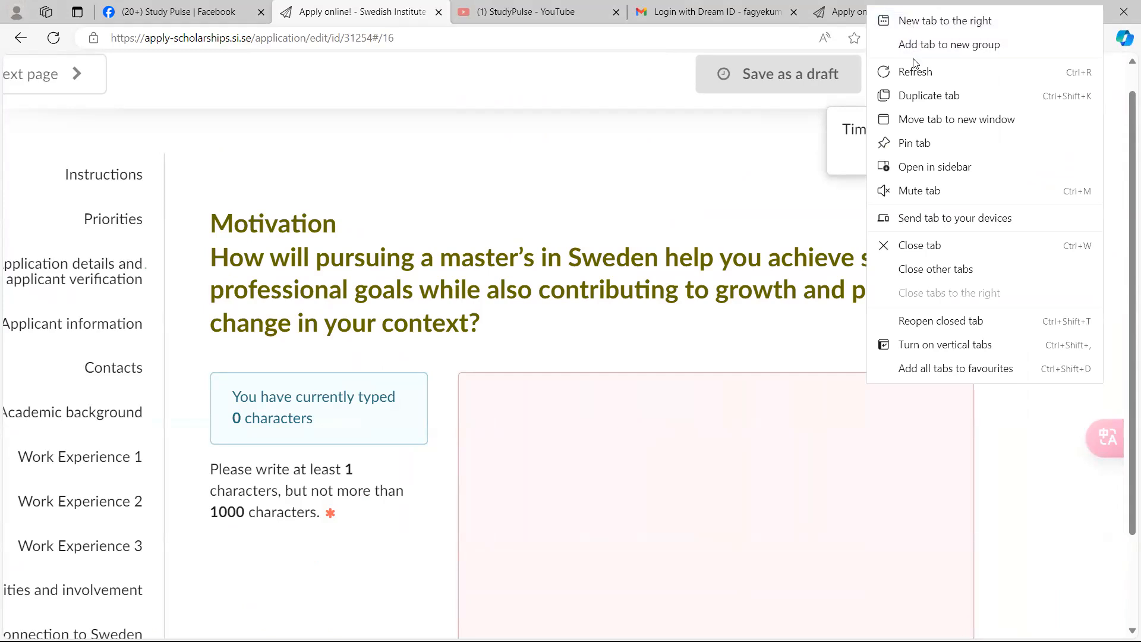
key(Escape)
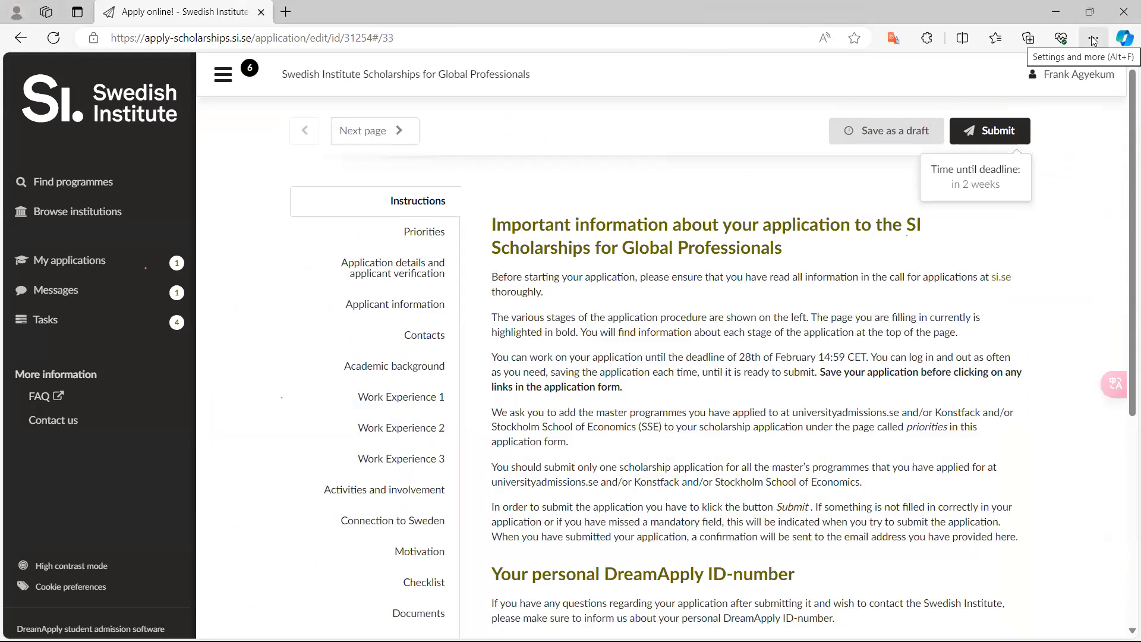
click(1091, 17)
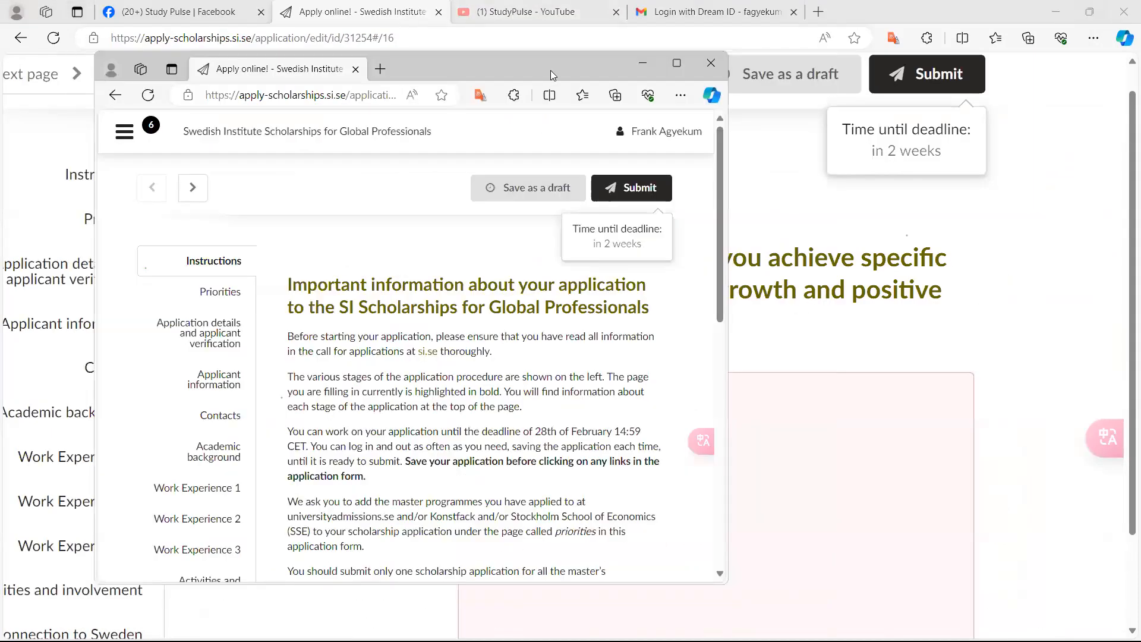
click(1095, 13)
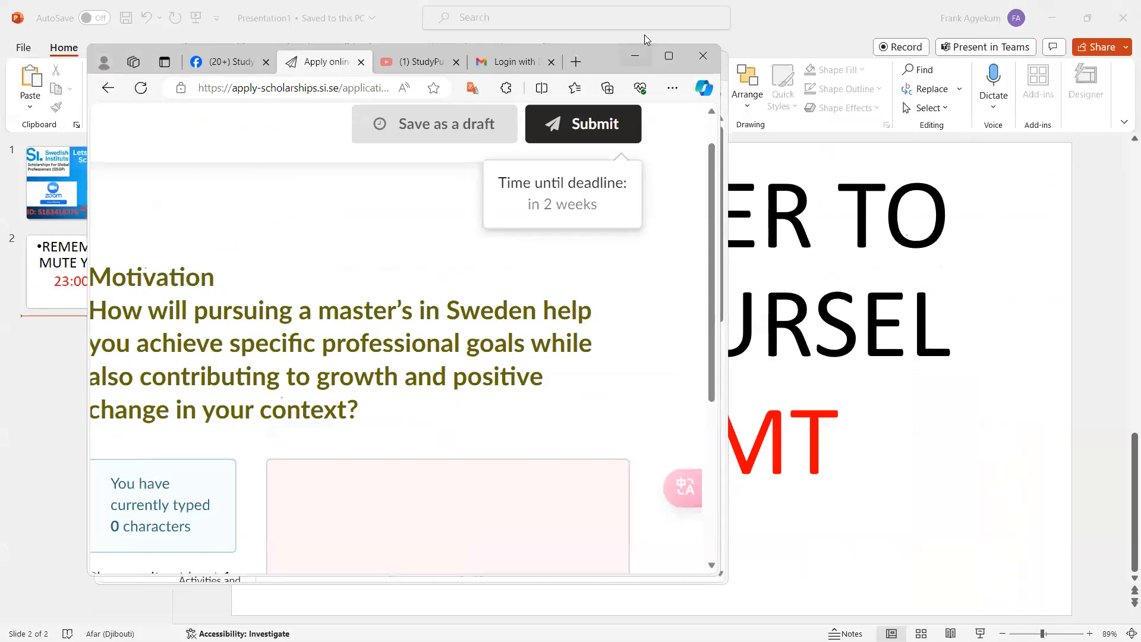
click(670, 65)
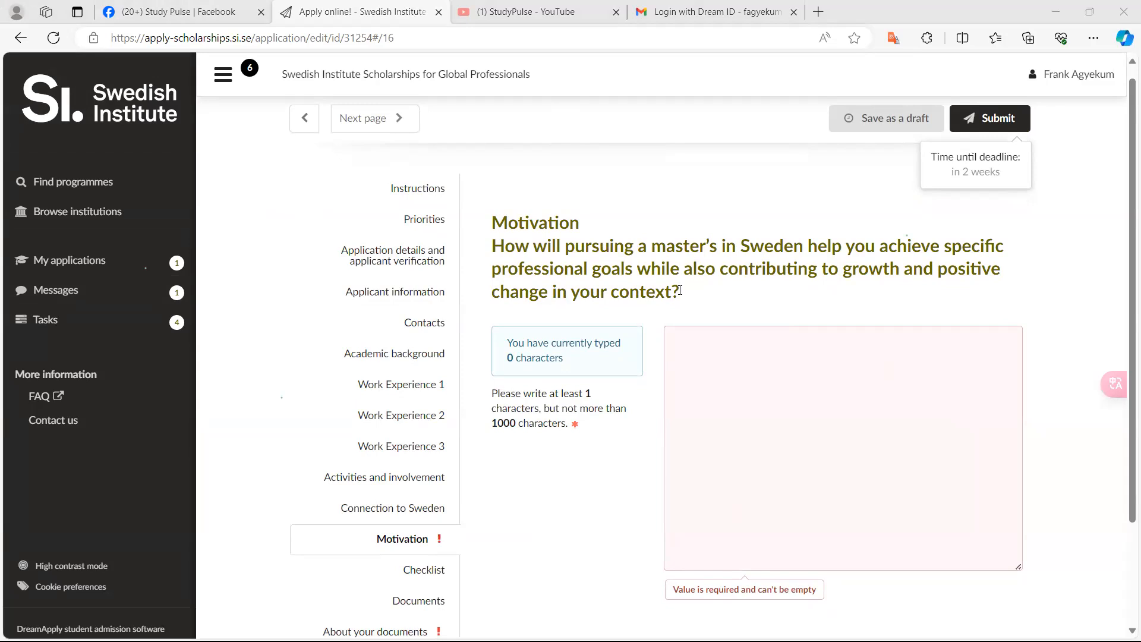
Select and copy the Motivation section's question text
drag(677, 291, 510, 227)
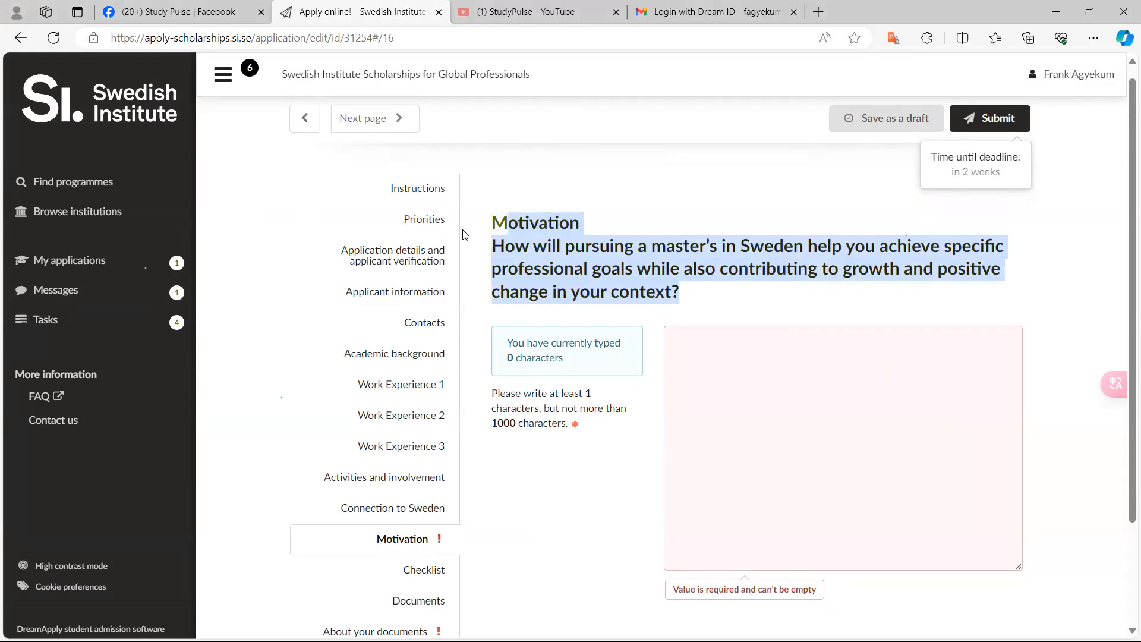
right_click(553, 265)
click(553, 260)
click(586, 578)
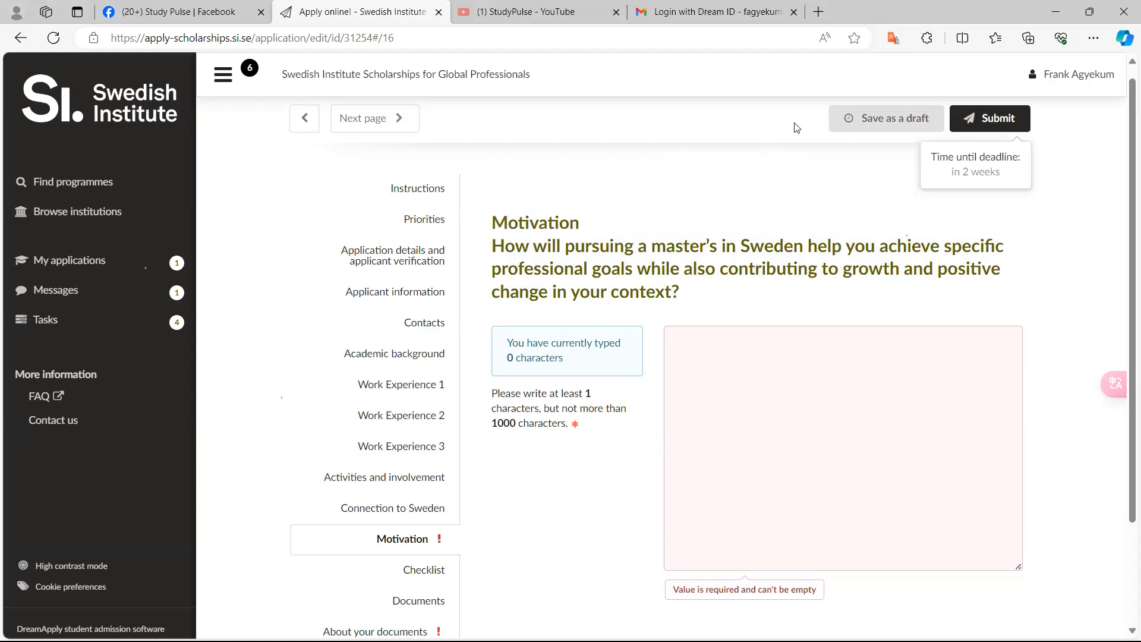
click(1090, 19)
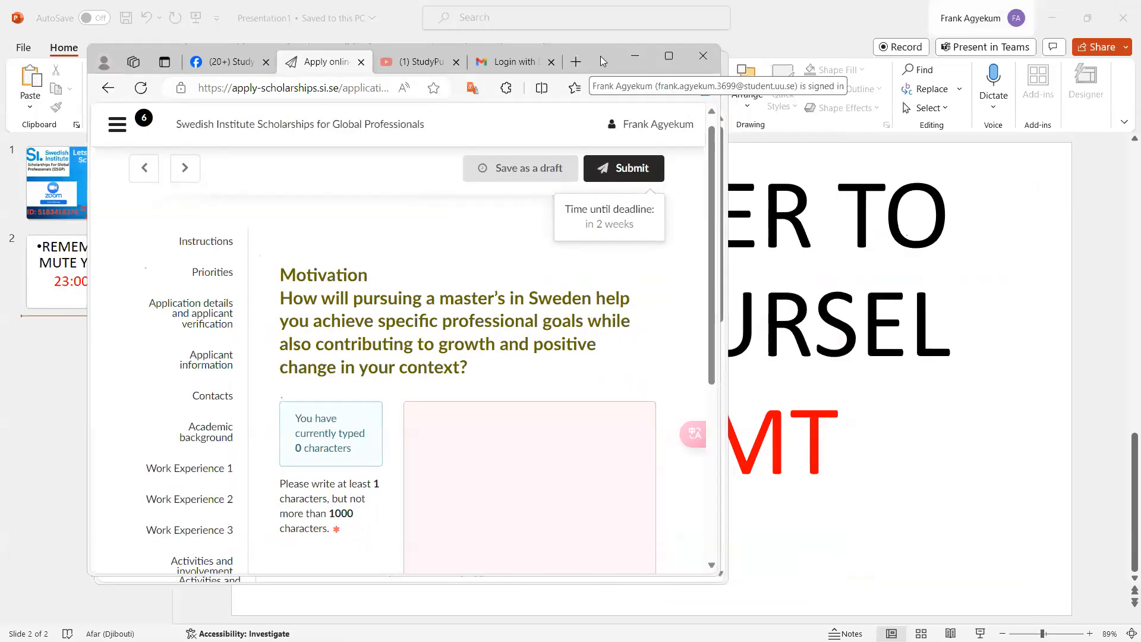
drag(608, 56, 911, 95)
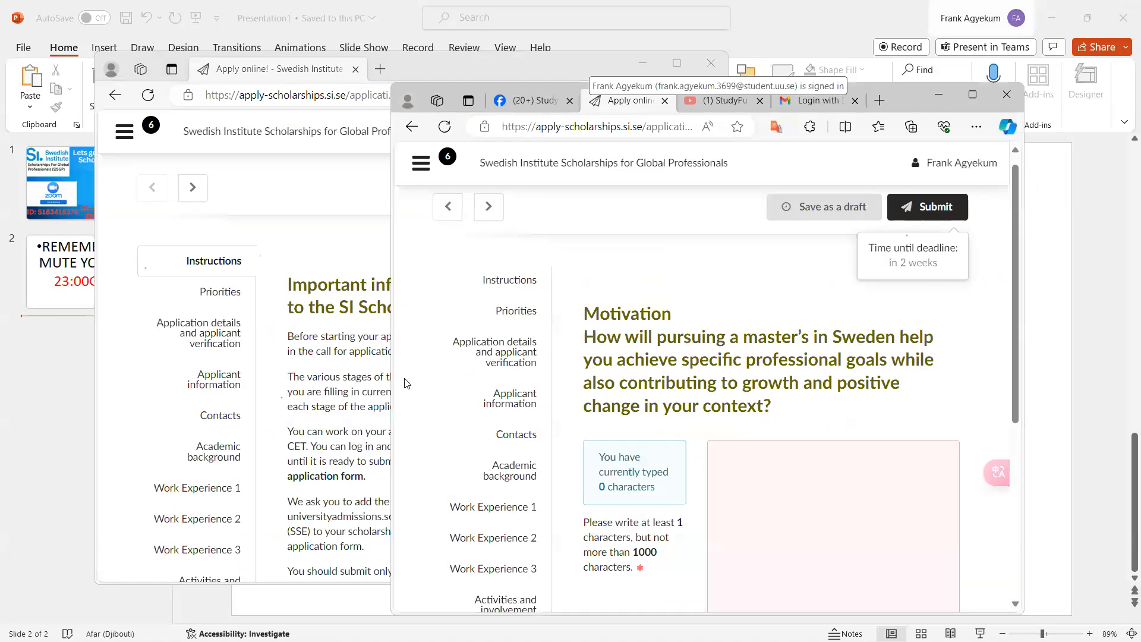
click(333, 391)
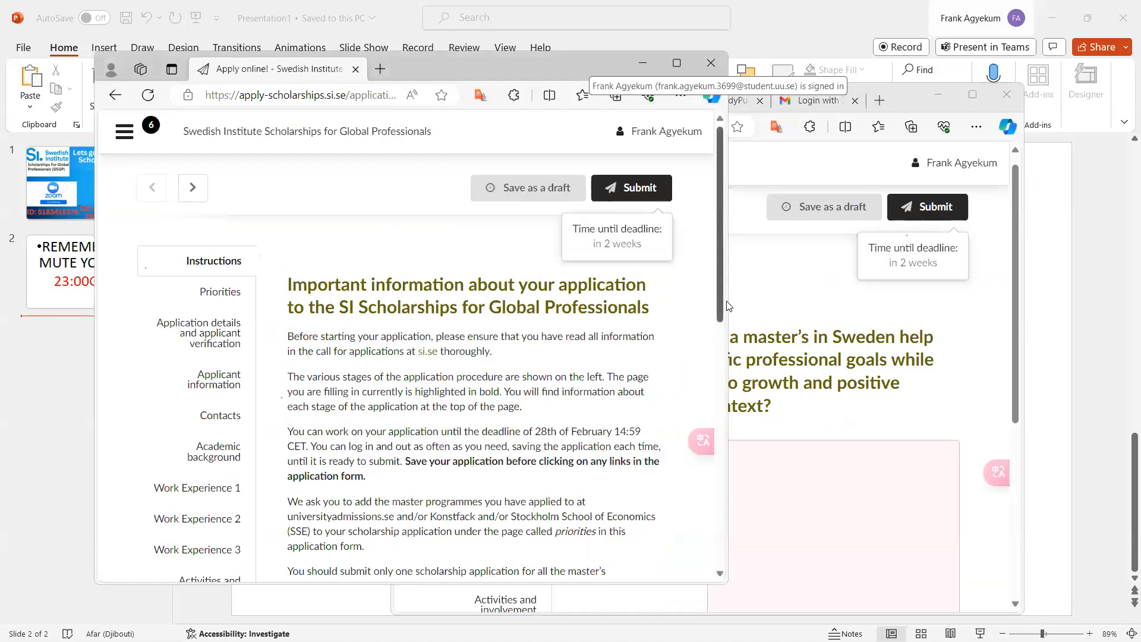
click(792, 355)
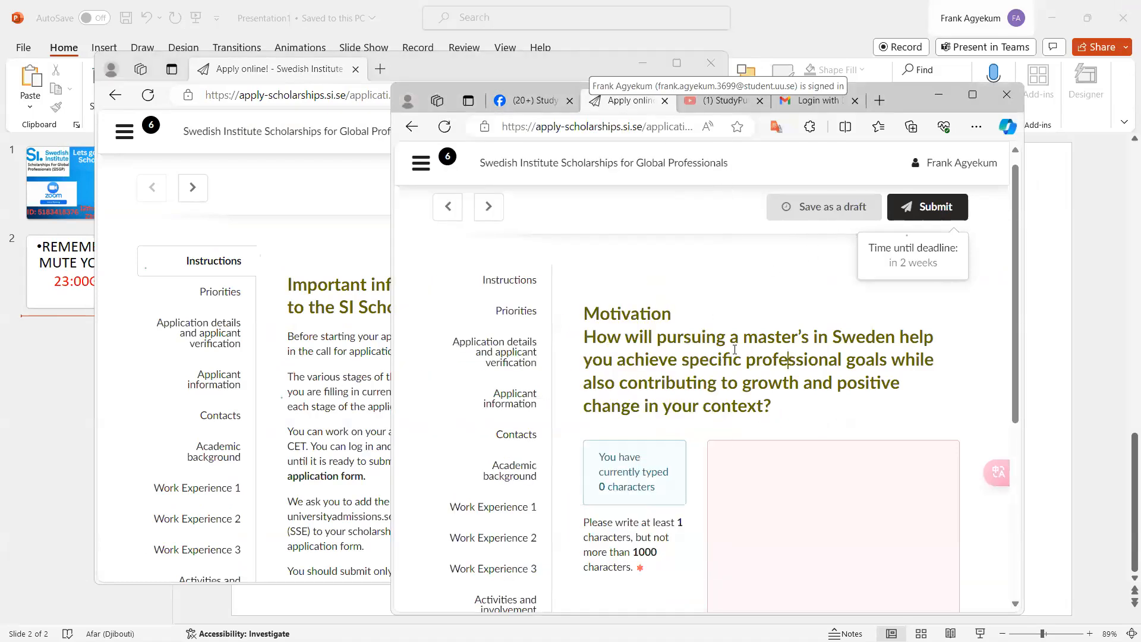
click(292, 369)
click(847, 274)
click(972, 96)
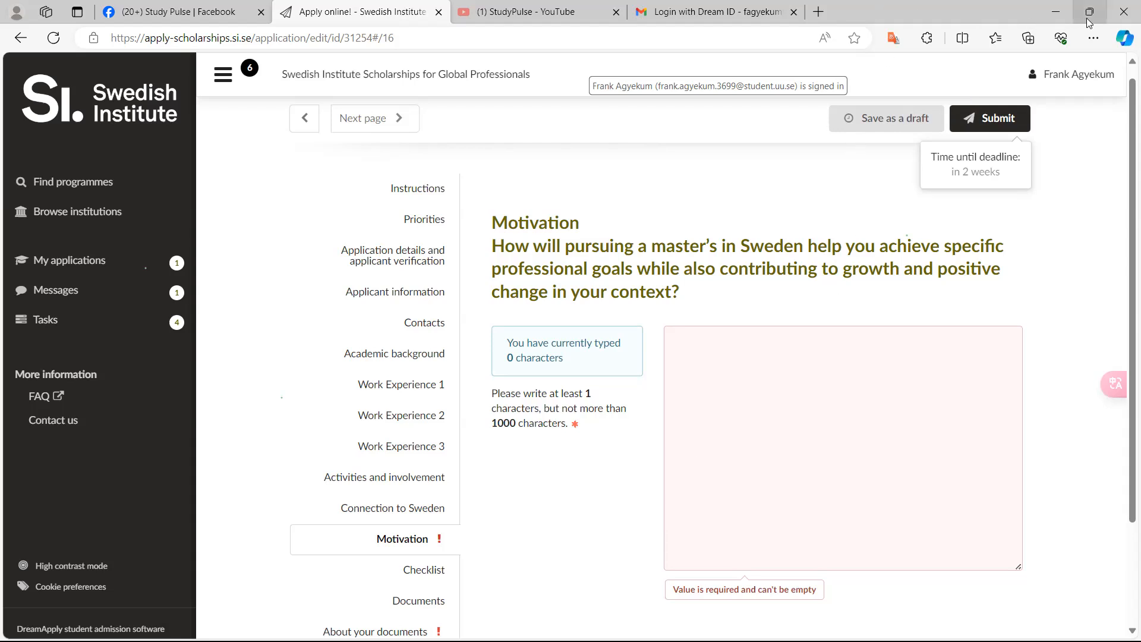
Review the answers entered in the Activities and involvement section
mouse_move(1088, 23)
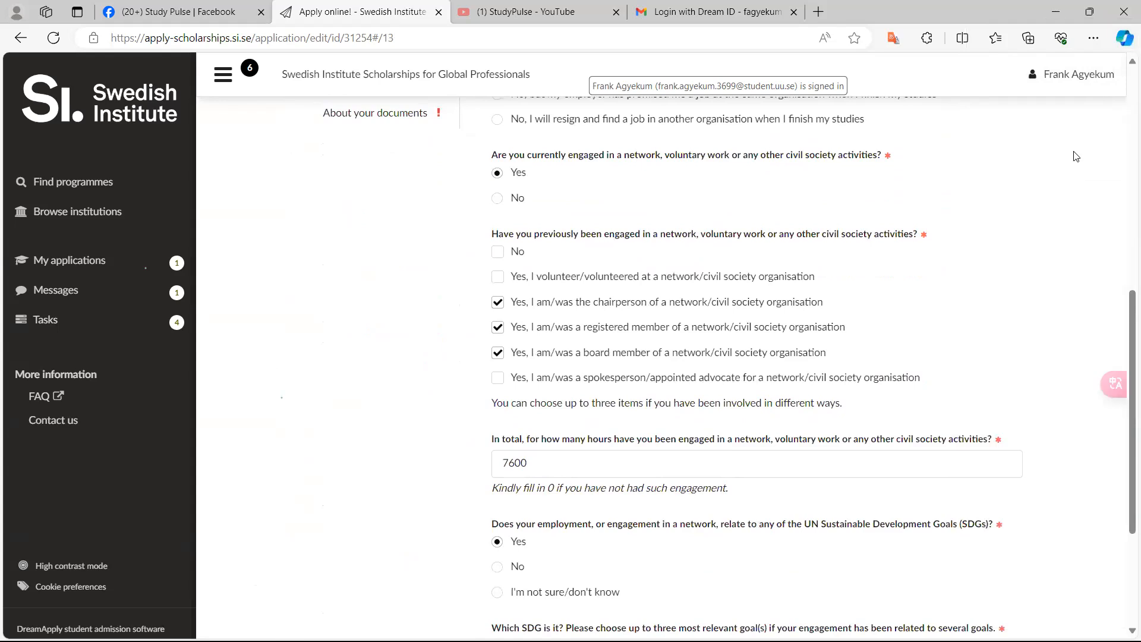
scroll(1076, 156, up, 5)
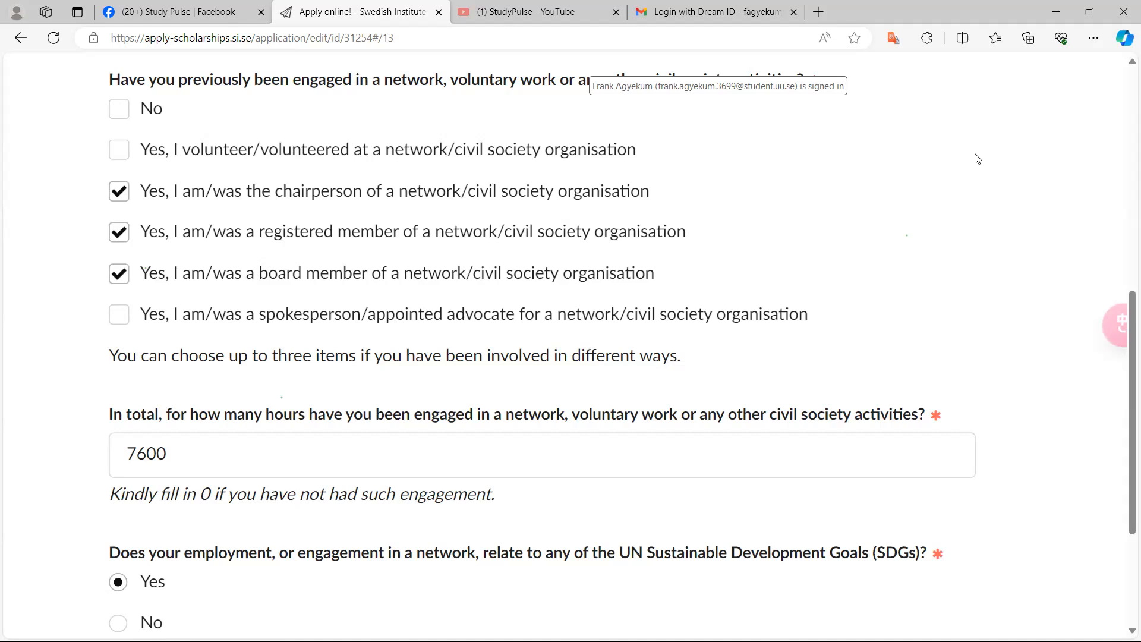
scroll(978, 159, down, 5)
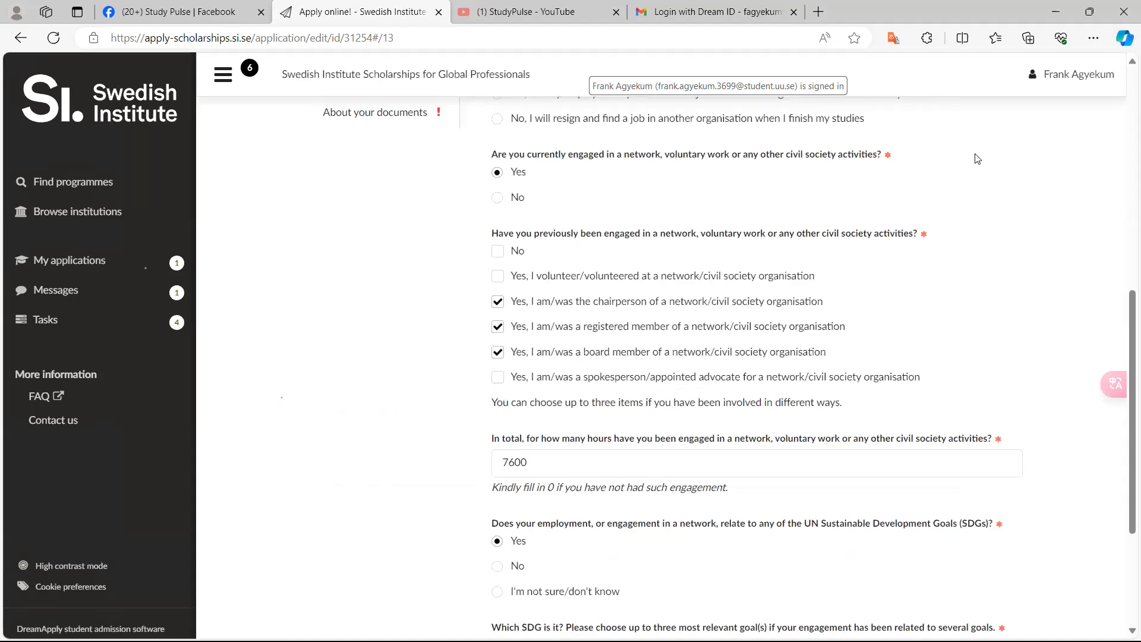
scroll(978, 159, up, 10)
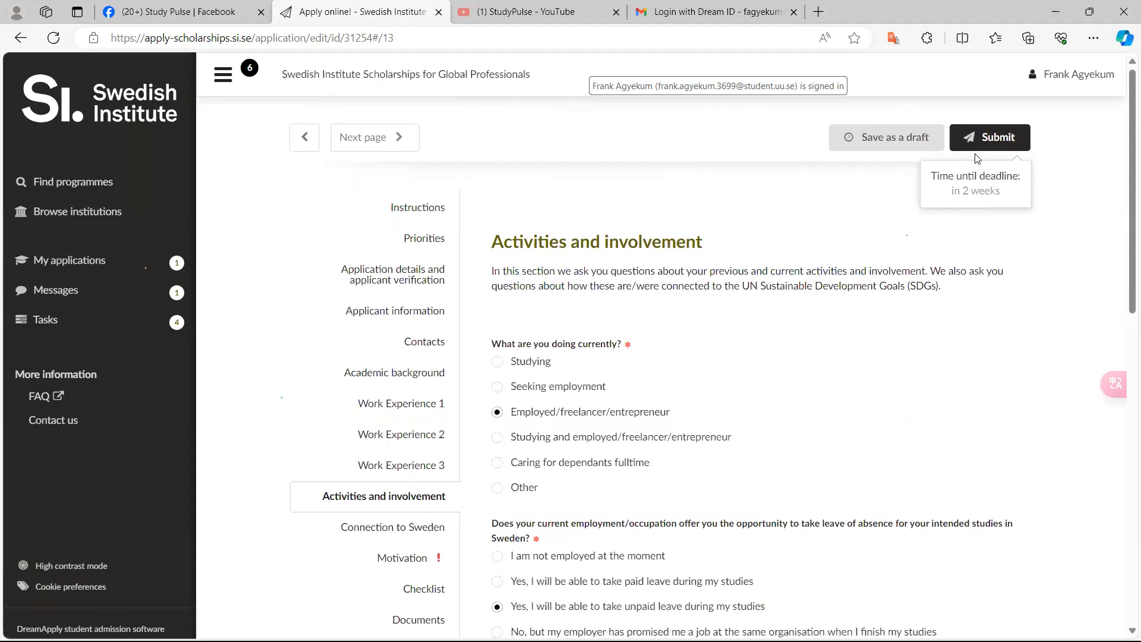
scroll(978, 159, down, 2)
scroll(977, 159, down, 1)
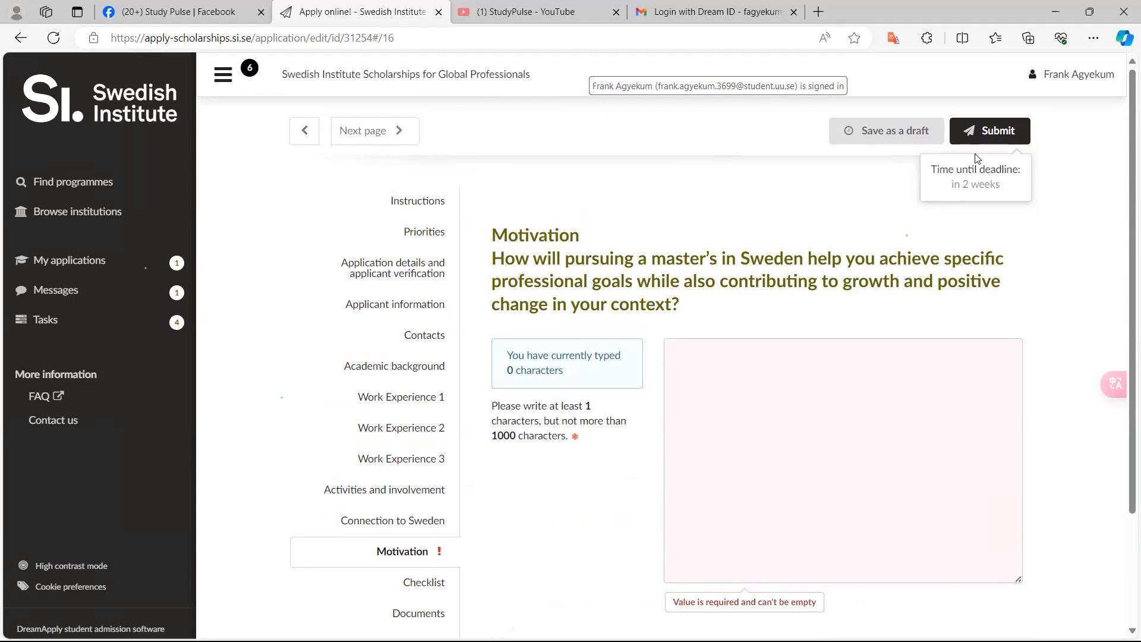
key(alt+Left)
scroll(977, 159, down, 5)
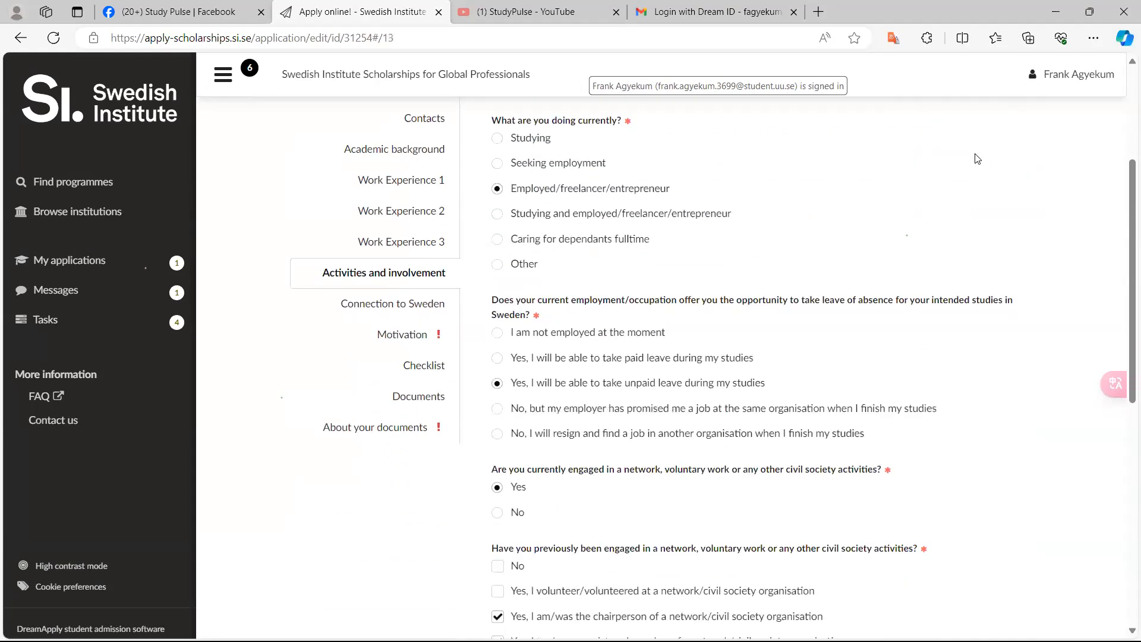
scroll(978, 158, down, 5)
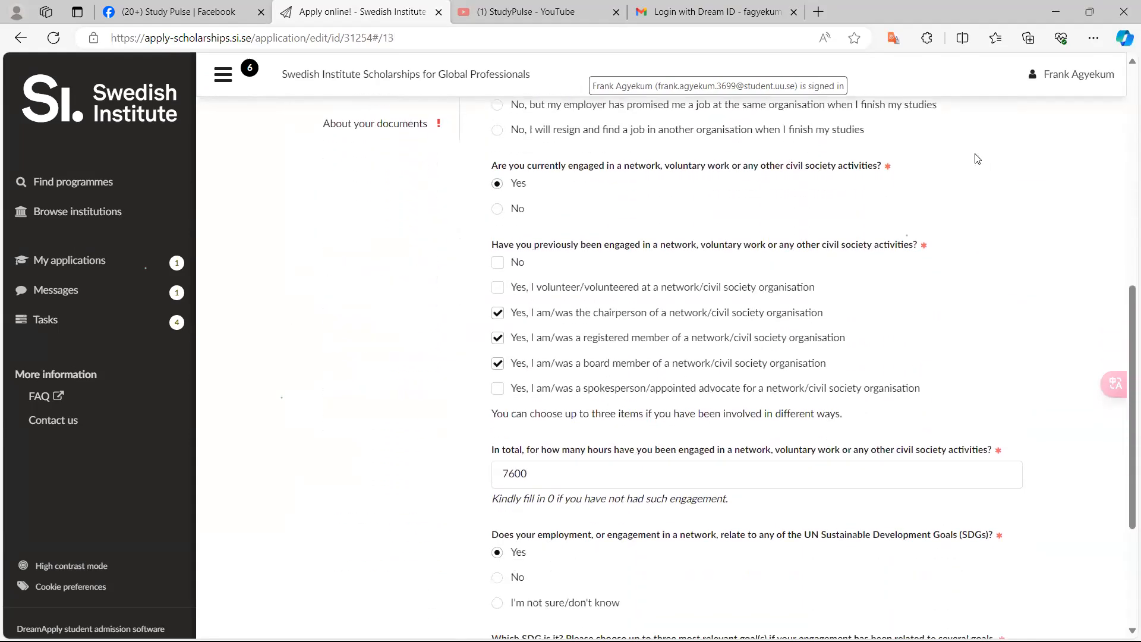
Change the previous civil society engagement answers to volunteer/volunteered and registered member of a network/civil society organisation
scroll(978, 159, down, 1)
scroll(978, 158, up, 2)
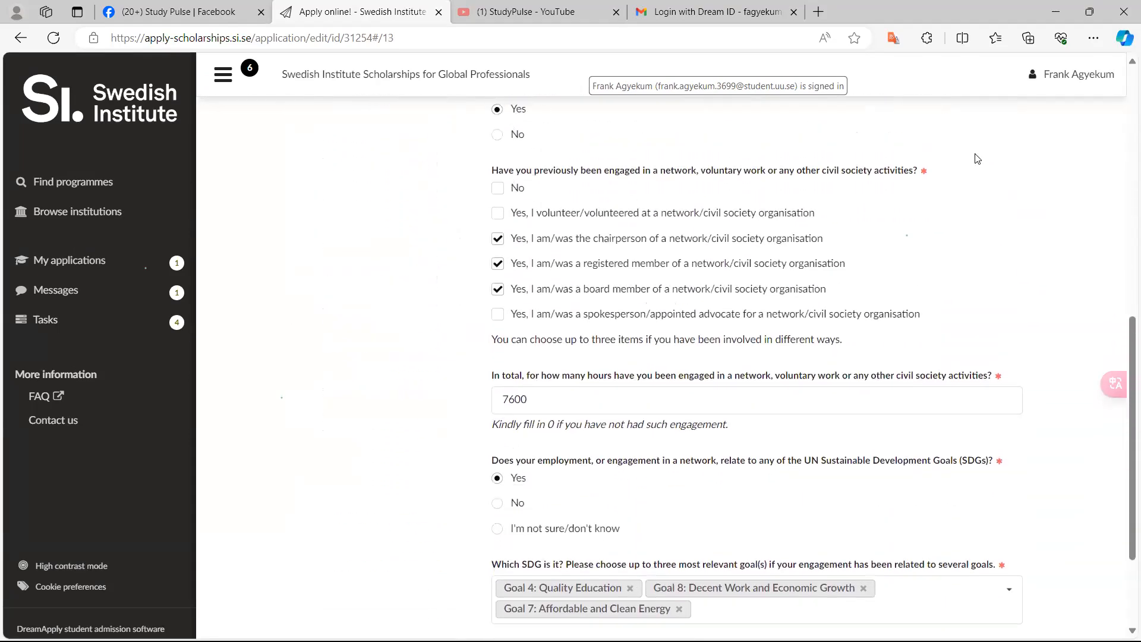
scroll(978, 158, up, 1)
ctrl+scroll(977, 159, up, 5)
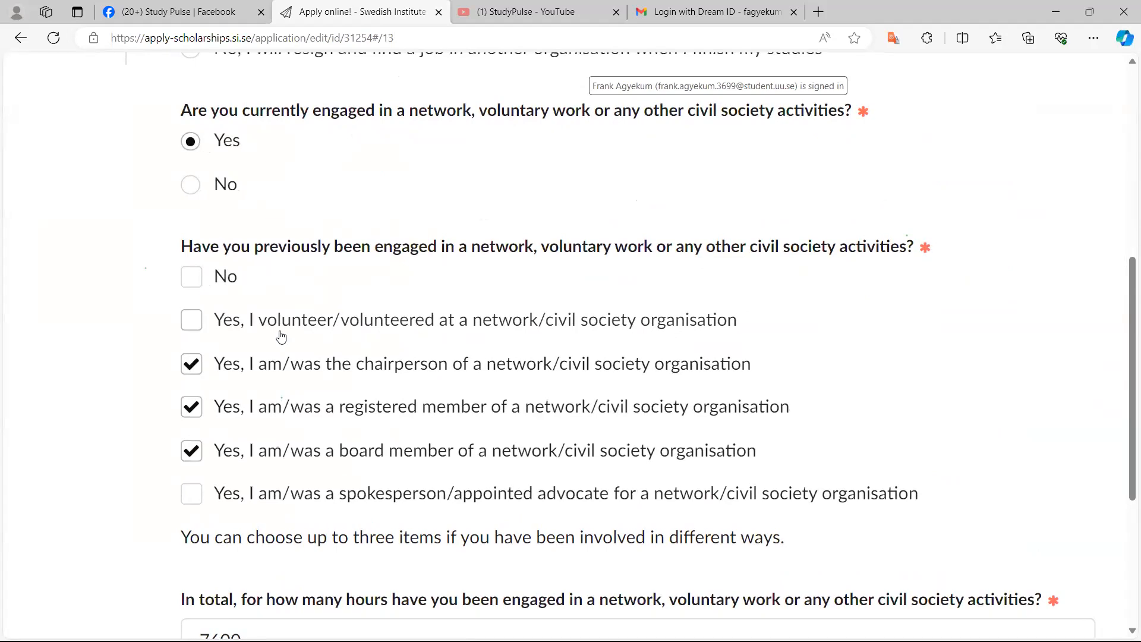
click(193, 321)
click(198, 366)
click(198, 406)
click(192, 450)
click(194, 369)
click(193, 368)
scroll(195, 368, down, 2)
ctrl+scroll(193, 369, up, 4)
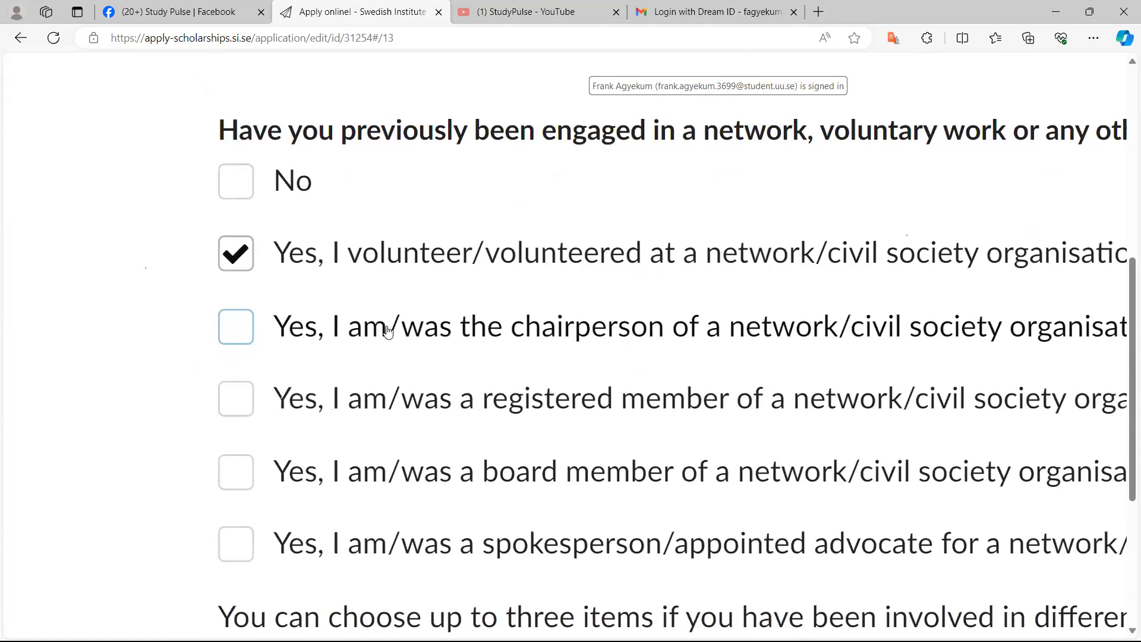
click(236, 335)
click(236, 334)
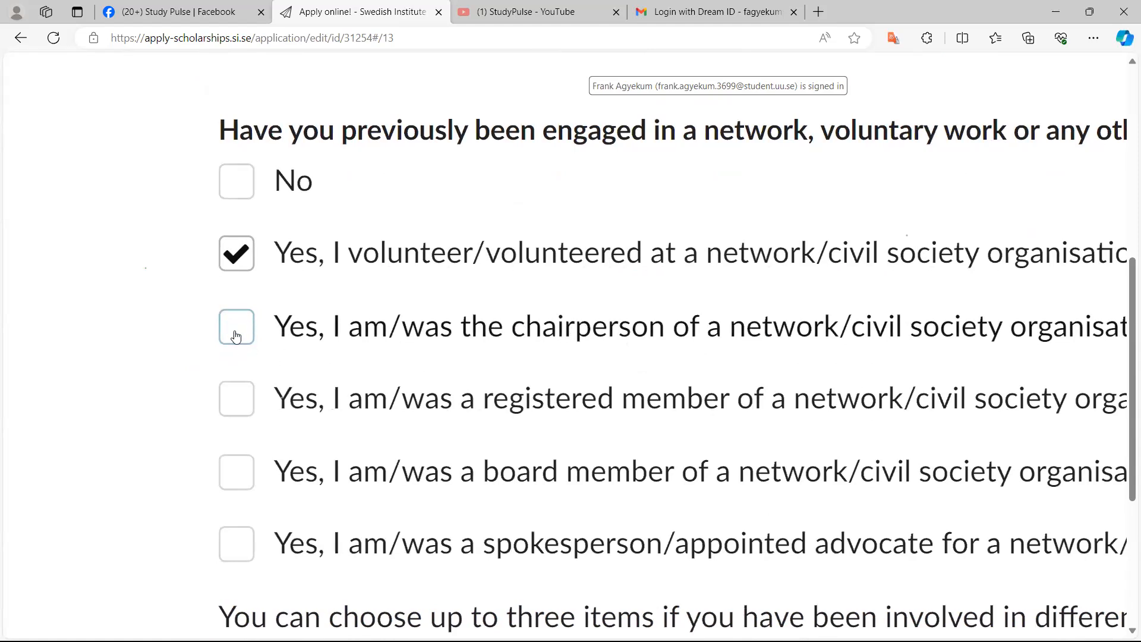
ctrl+scroll(236, 335, down, 2)
click(238, 407)
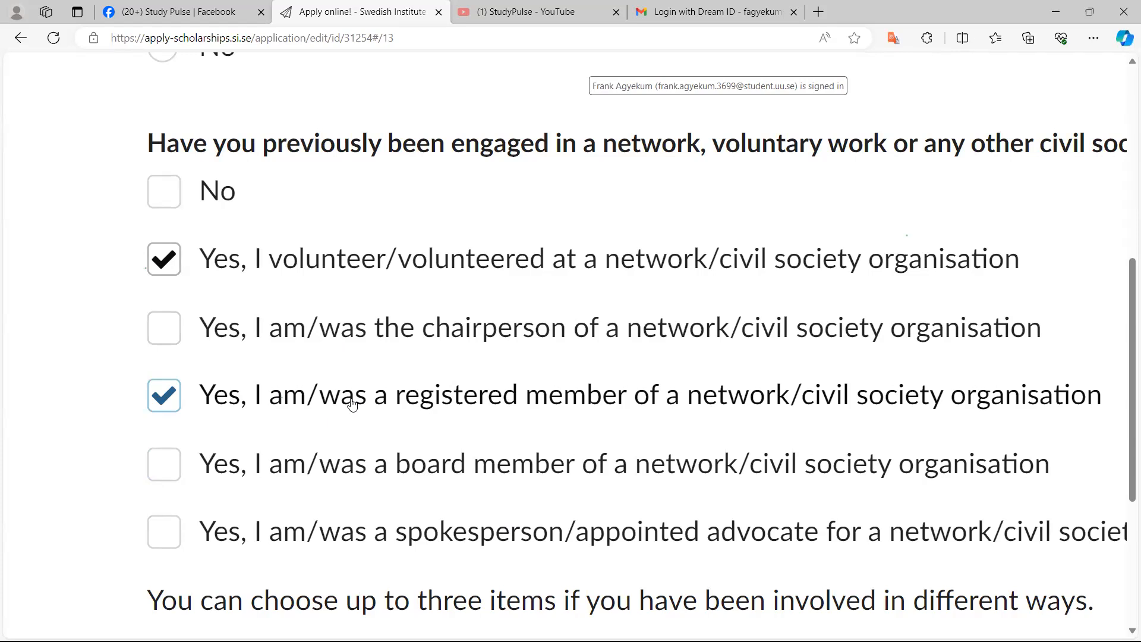
key(ctrl+minus)
key(ctrl+minus)
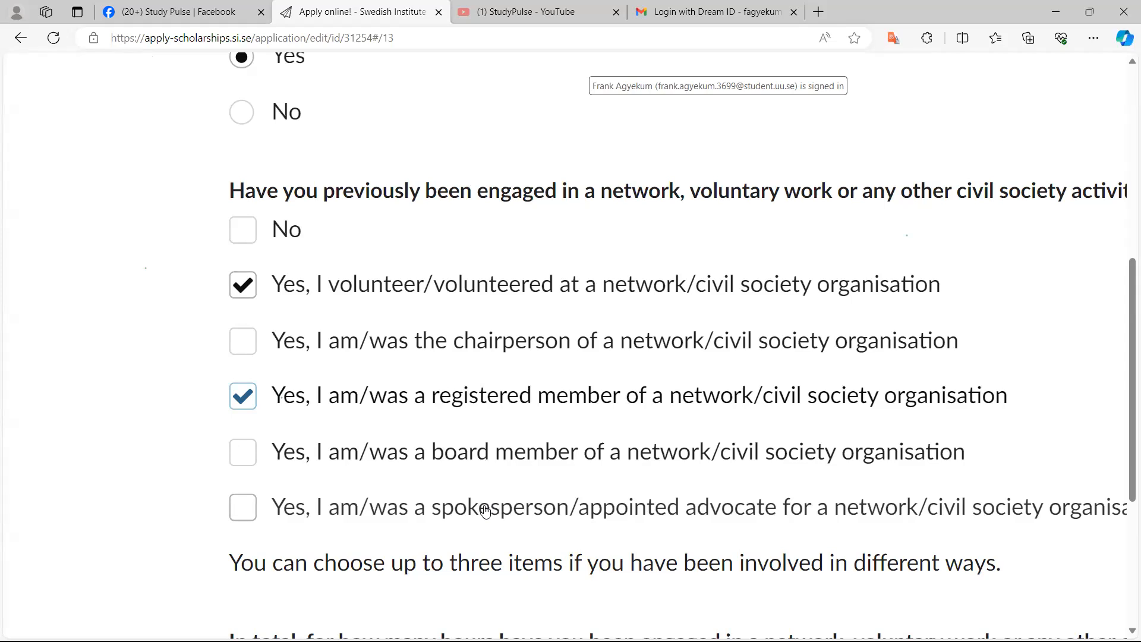
scroll(485, 510, down, 2)
scroll(485, 510, up, 1)
key(ctrl+minus)
key(ctrl+minus)
key(ctrl+minus)
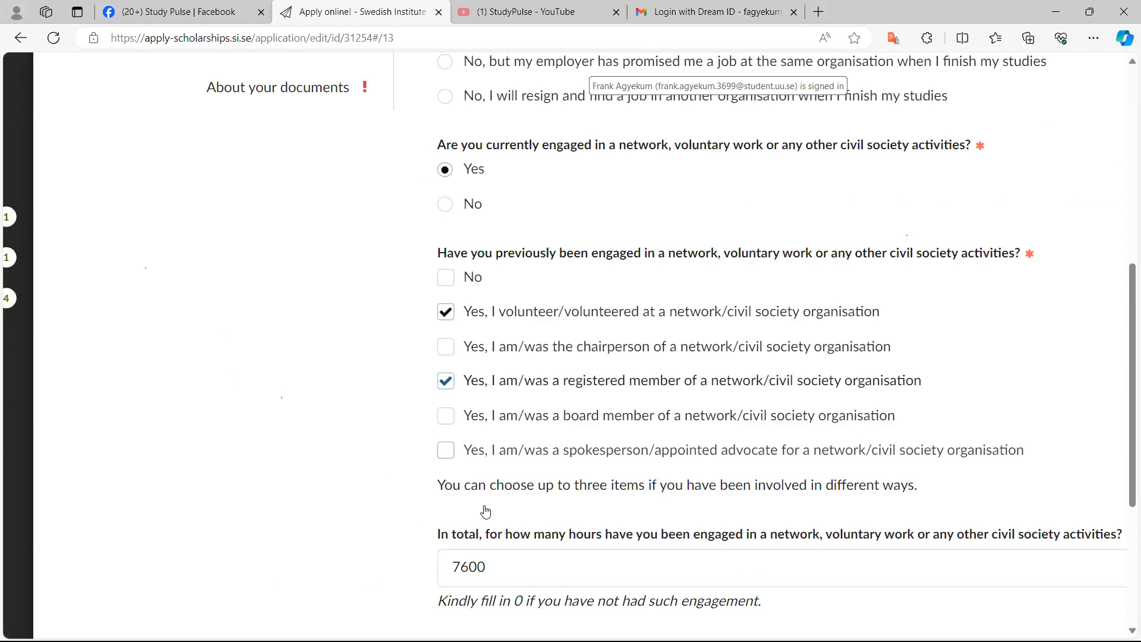
key(ctrl+plus)
key(ctrl+plus)
key(ctrl+plus)
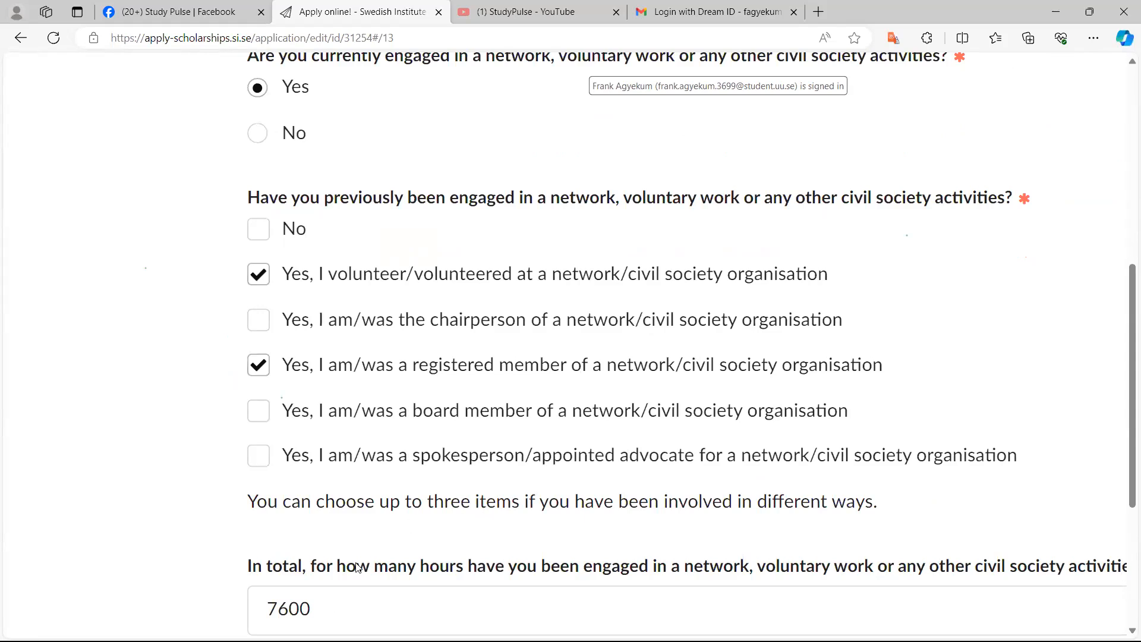
click(259, 457)
click(260, 457)
key(ctrl+0)
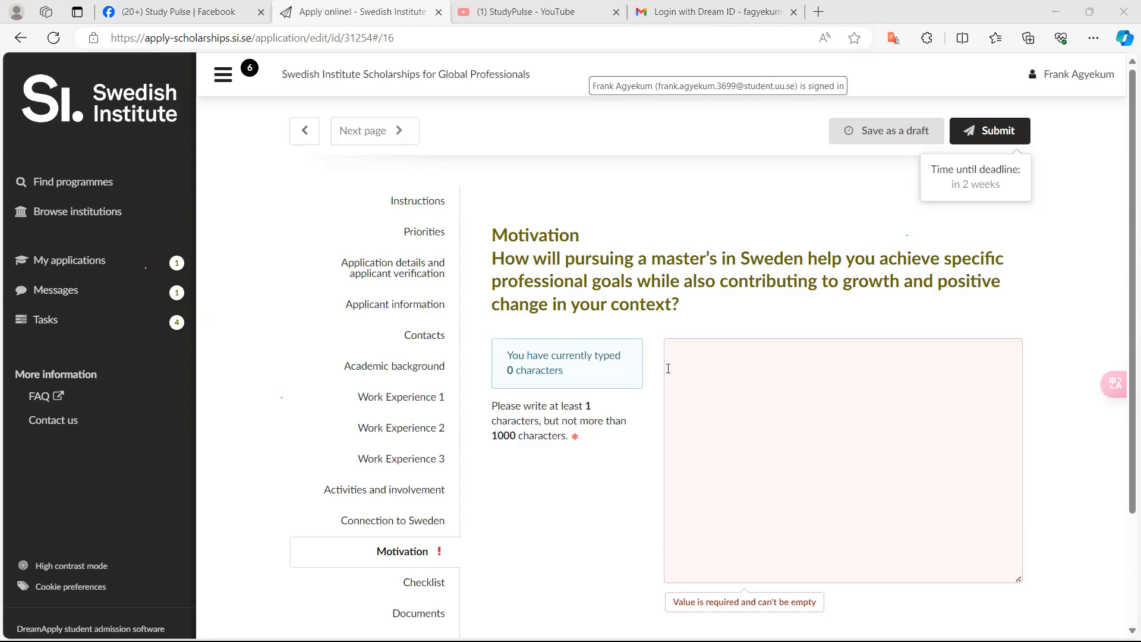
Move on to the Checklist section and open the Copy of passport or national ID item
scroll(668, 369, down, 2)
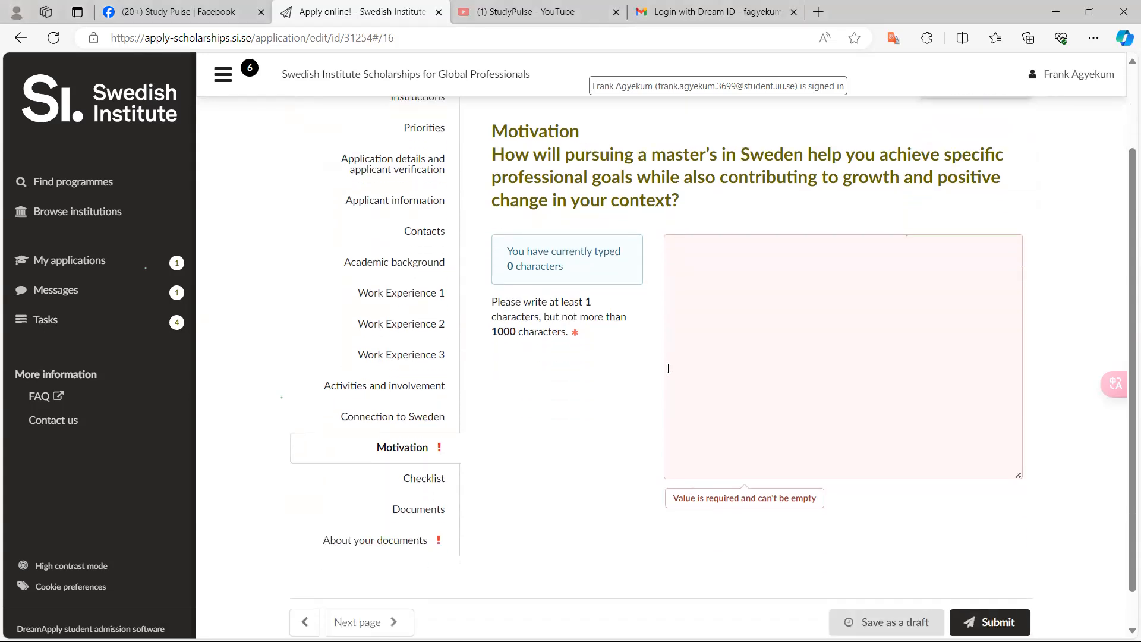
key(Right)
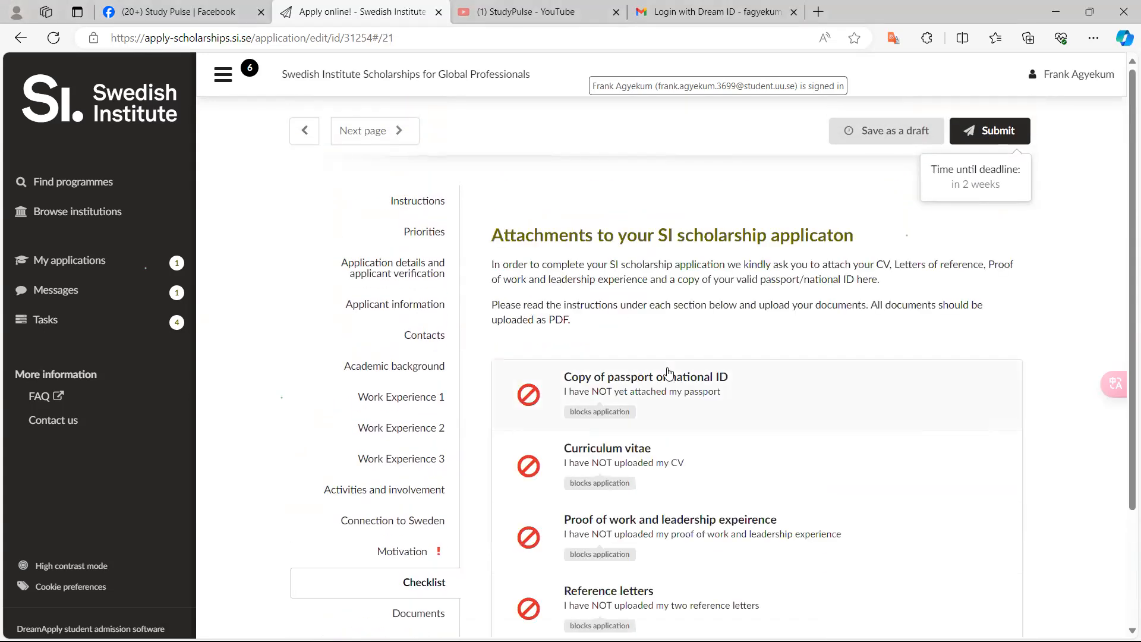
scroll(668, 372, down, 2)
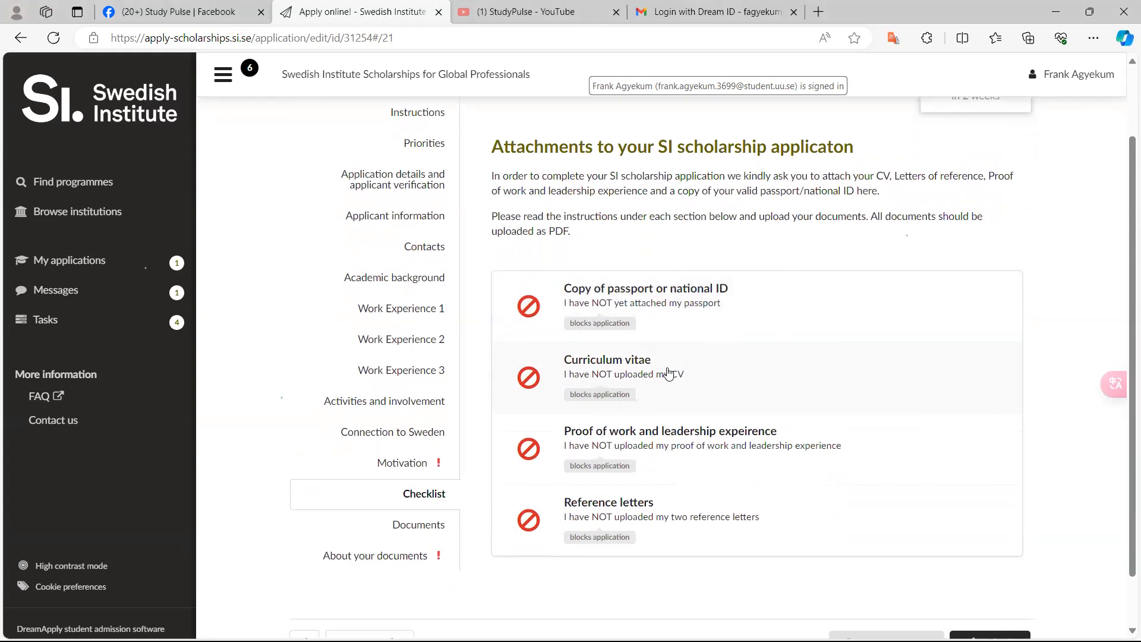
ctrl+scroll(668, 373, up, 3)
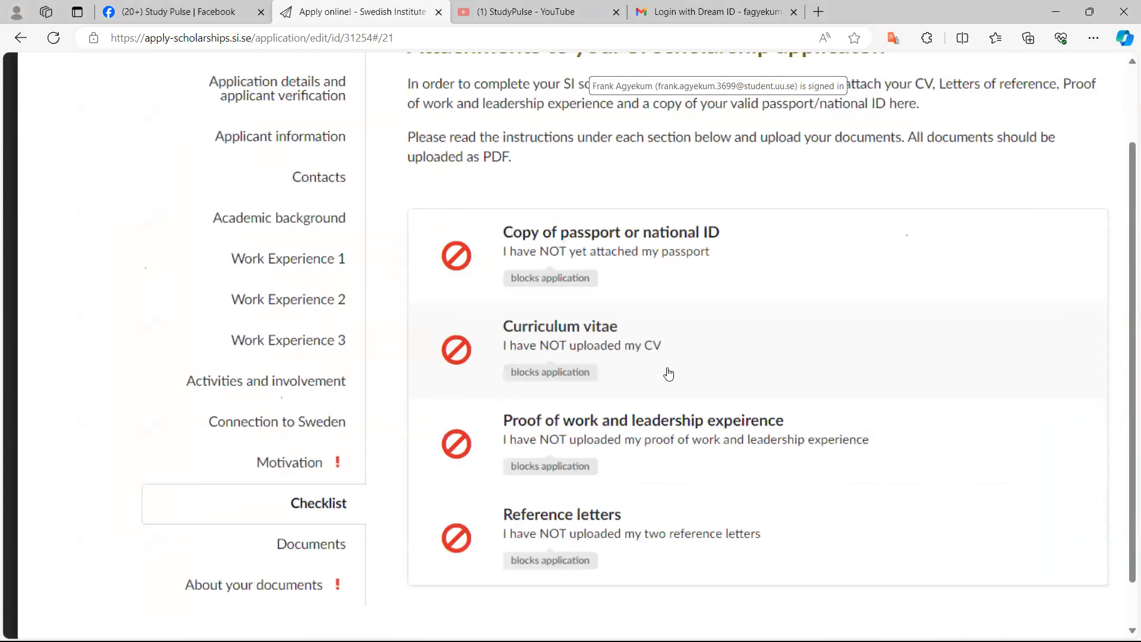
ctrl+scroll(668, 372, up, 2)
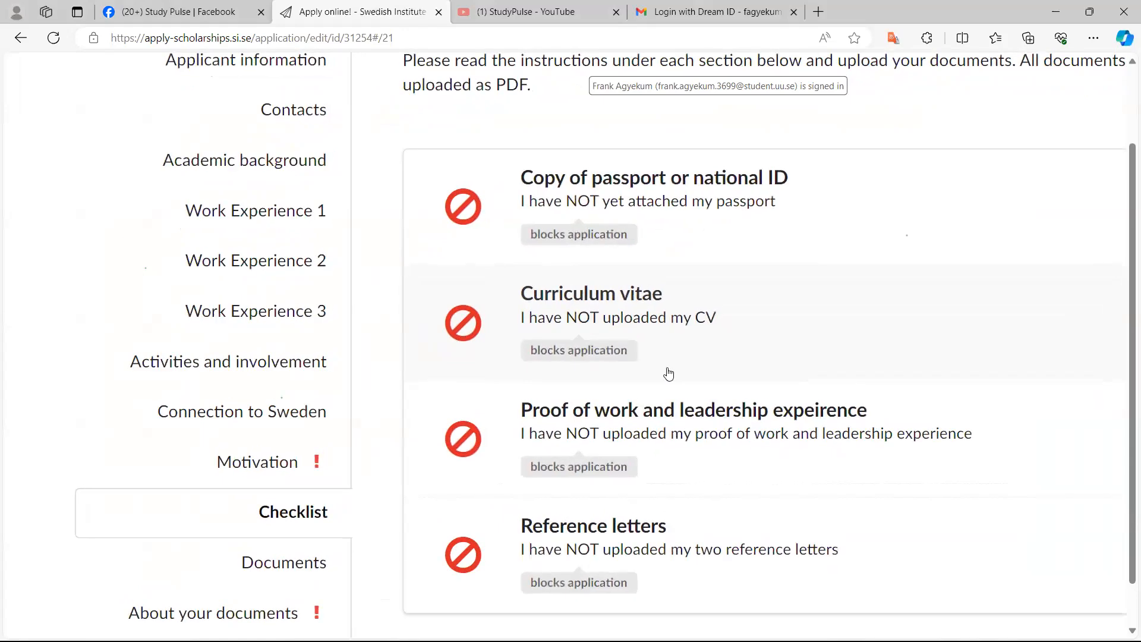
key(Return)
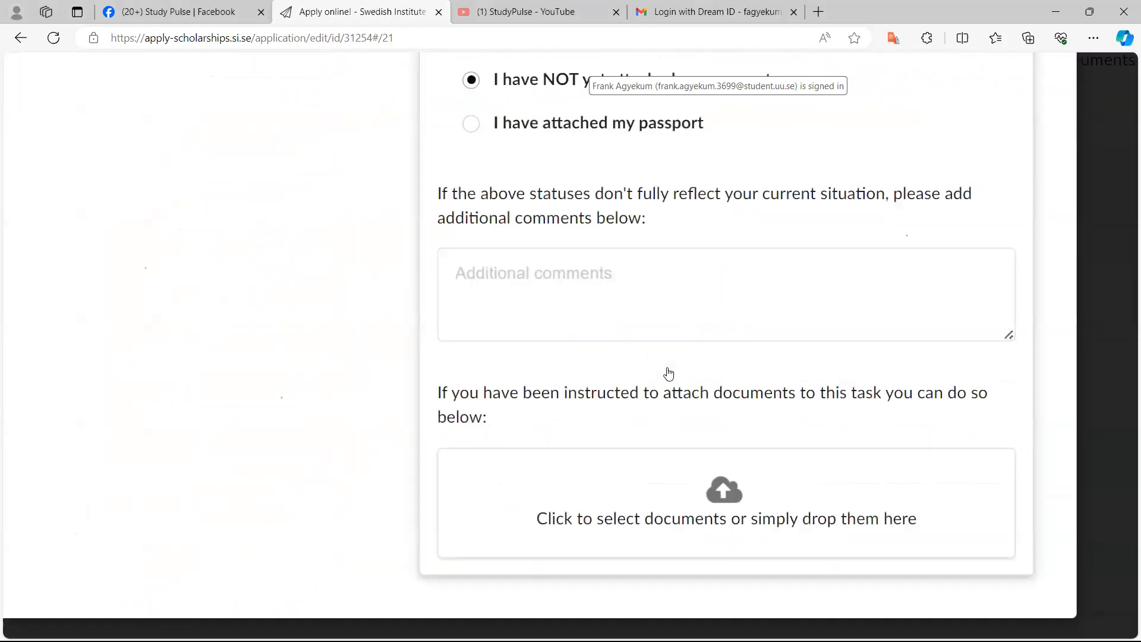
scroll(668, 373, up, 4)
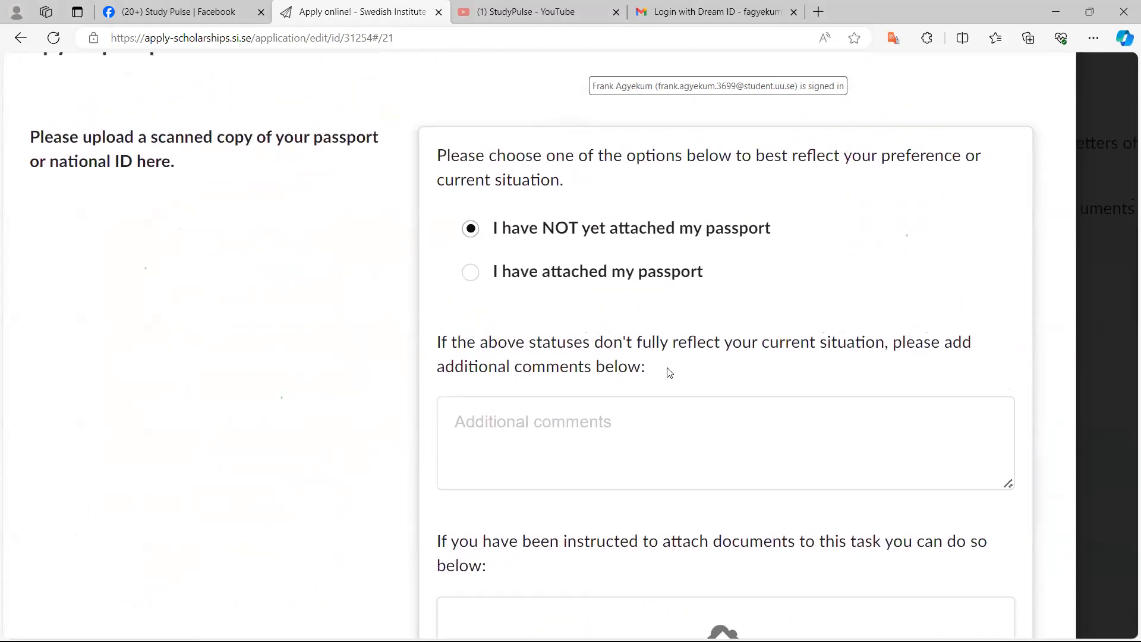
scroll(669, 373, up, 1)
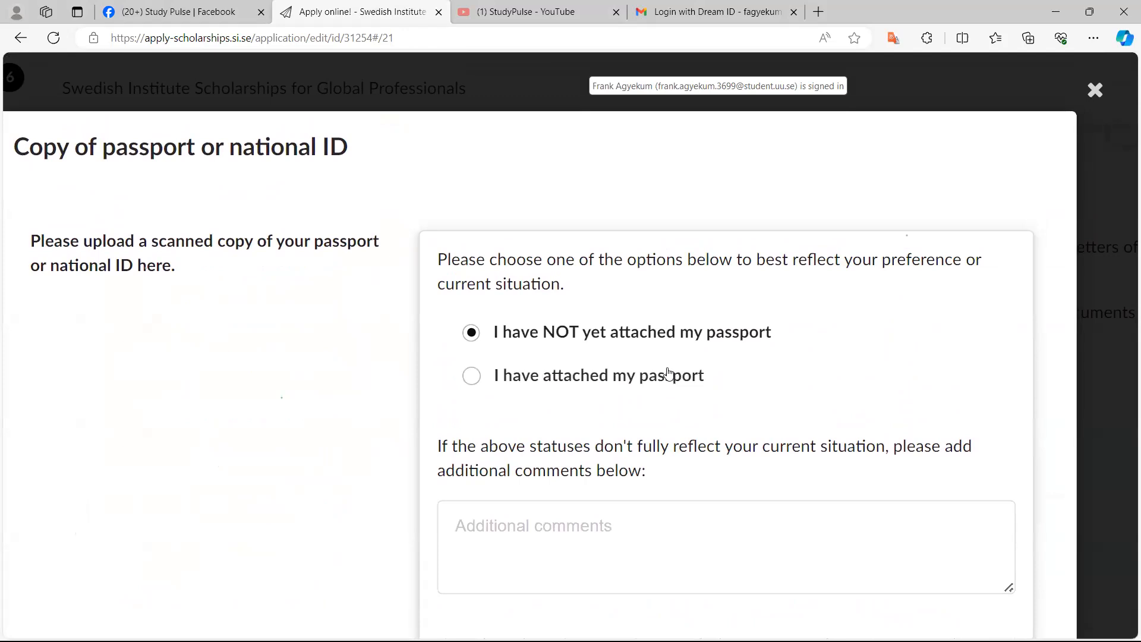
scroll(668, 372, down, 2)
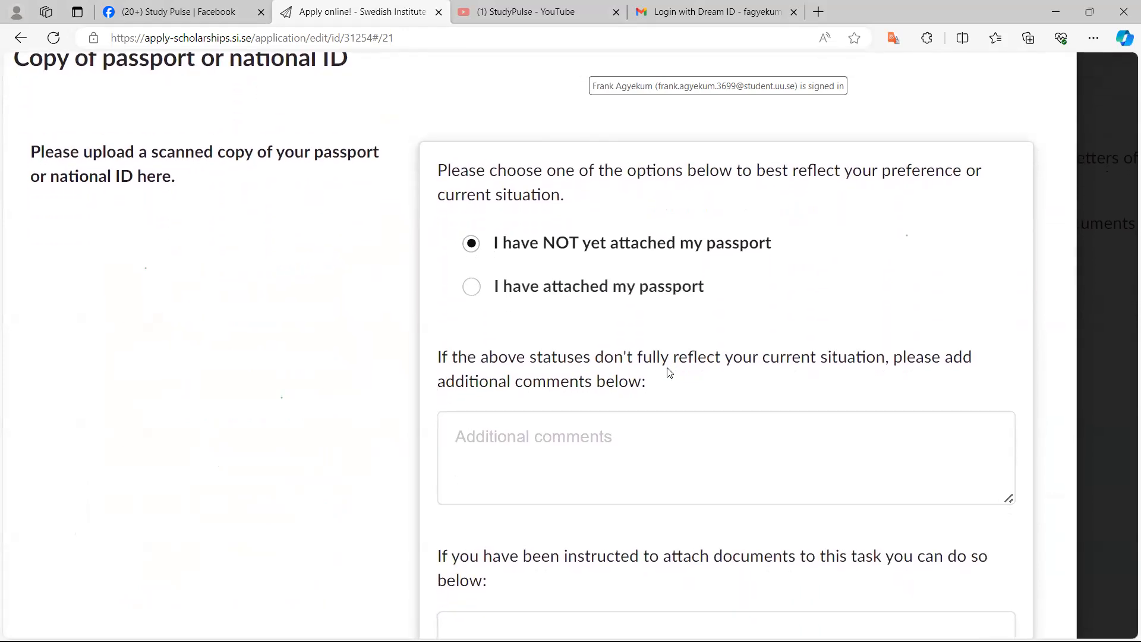
Upload PASSPORT.pdf from the Downloads SI folder and set the status to I have attached my passport
key(Tab)
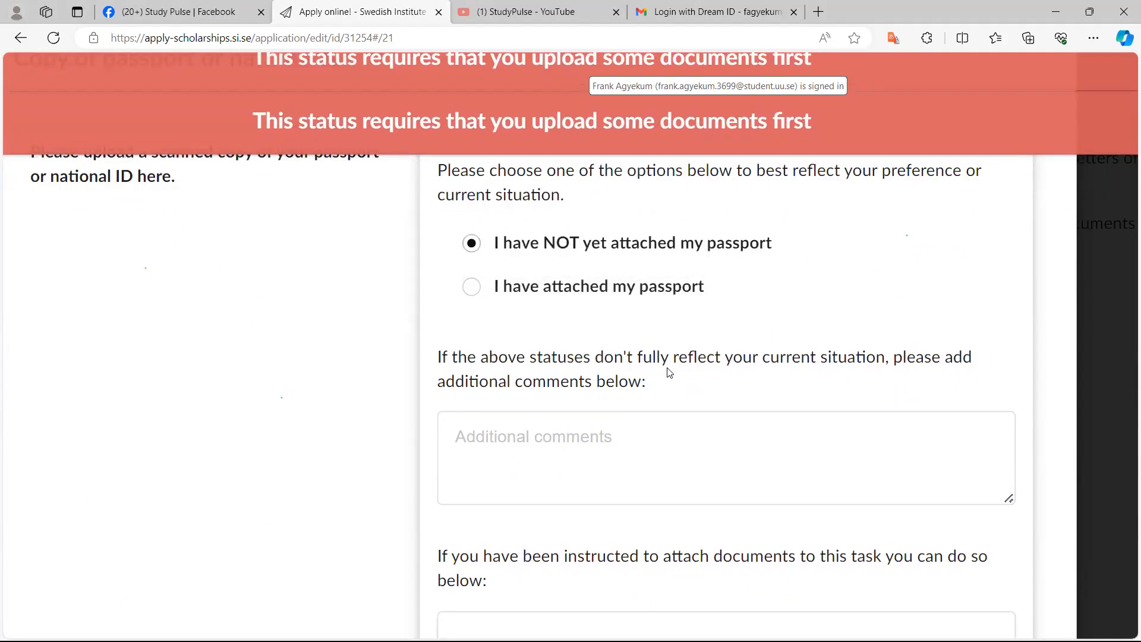
scroll(669, 373, down, 5)
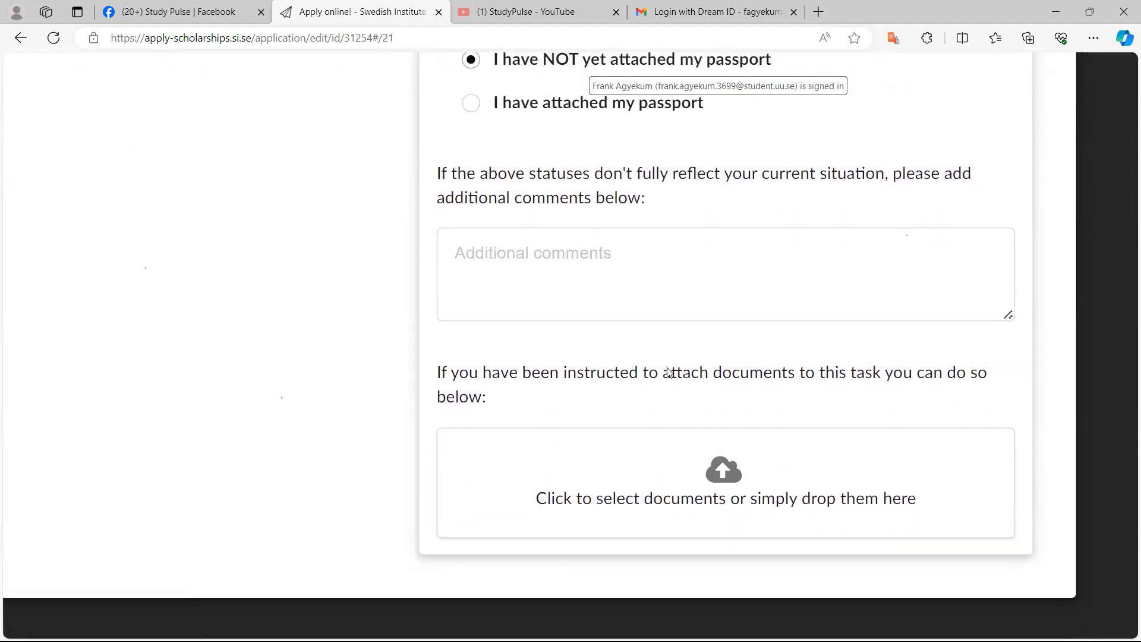
scroll(669, 373, up, 3)
scroll(669, 373, down, 2)
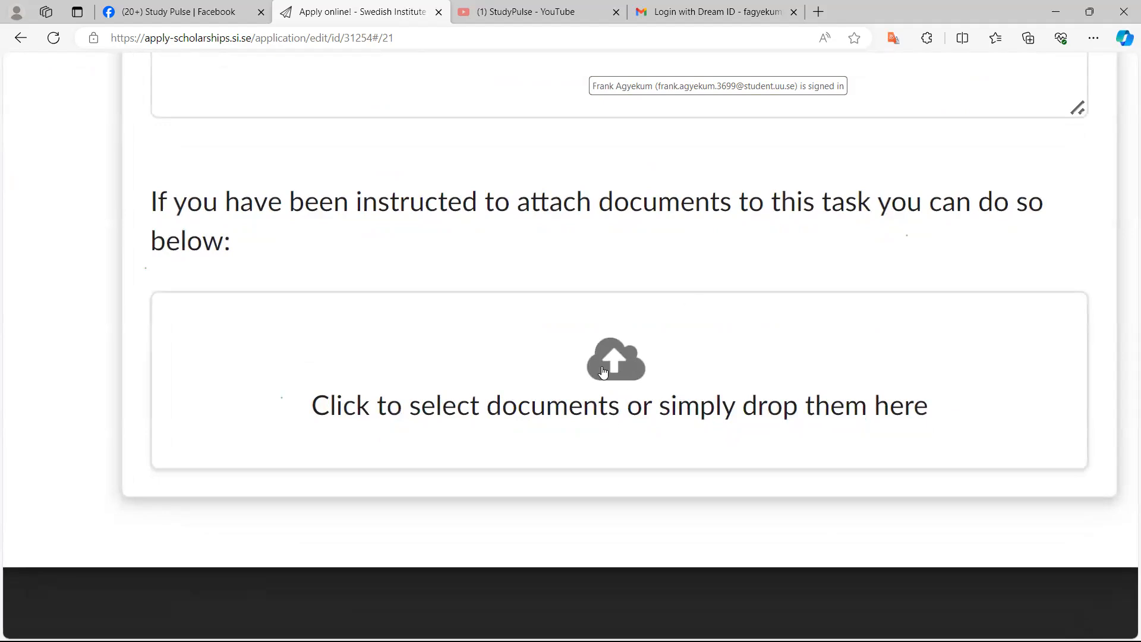
scroll(602, 371, up, 2)
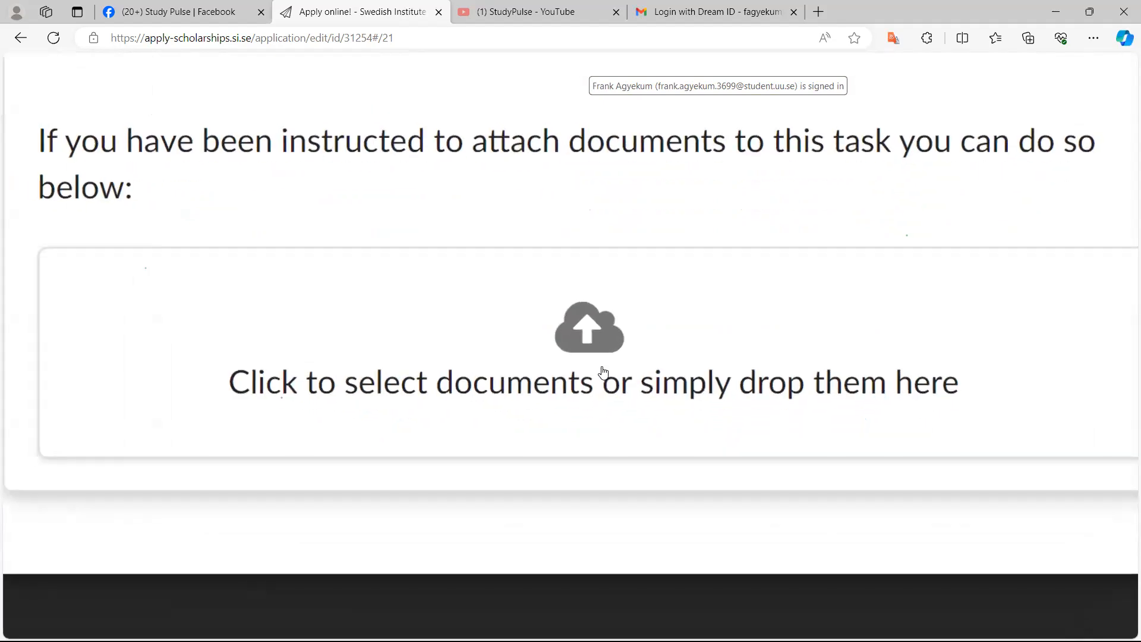
click(591, 327)
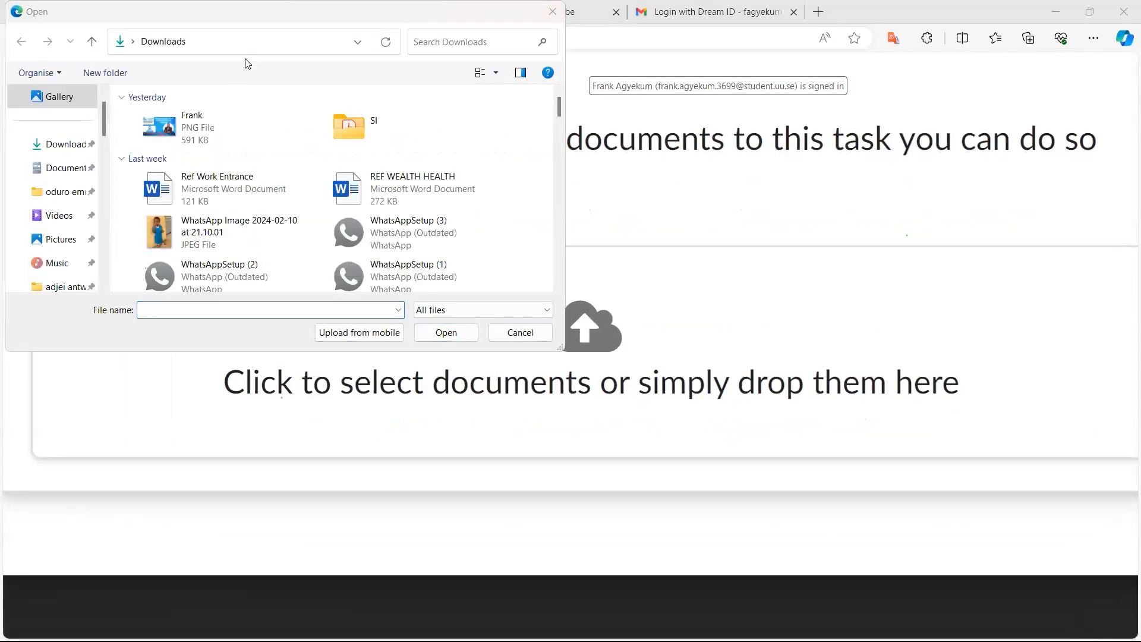
double_click(336, 123)
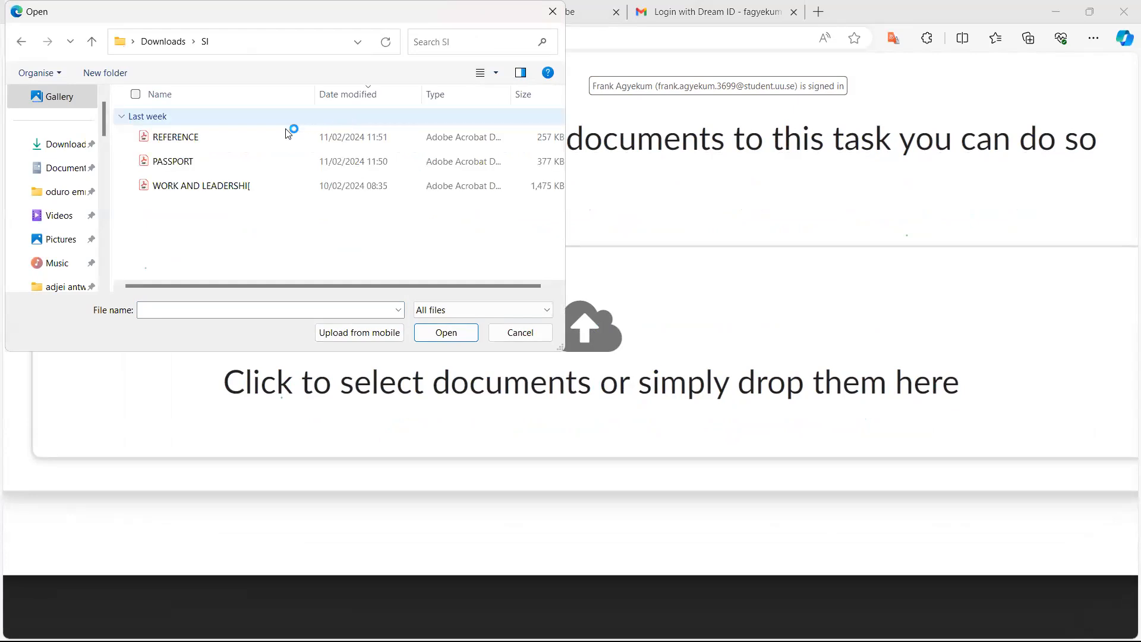
click(229, 154)
double_click(229, 155)
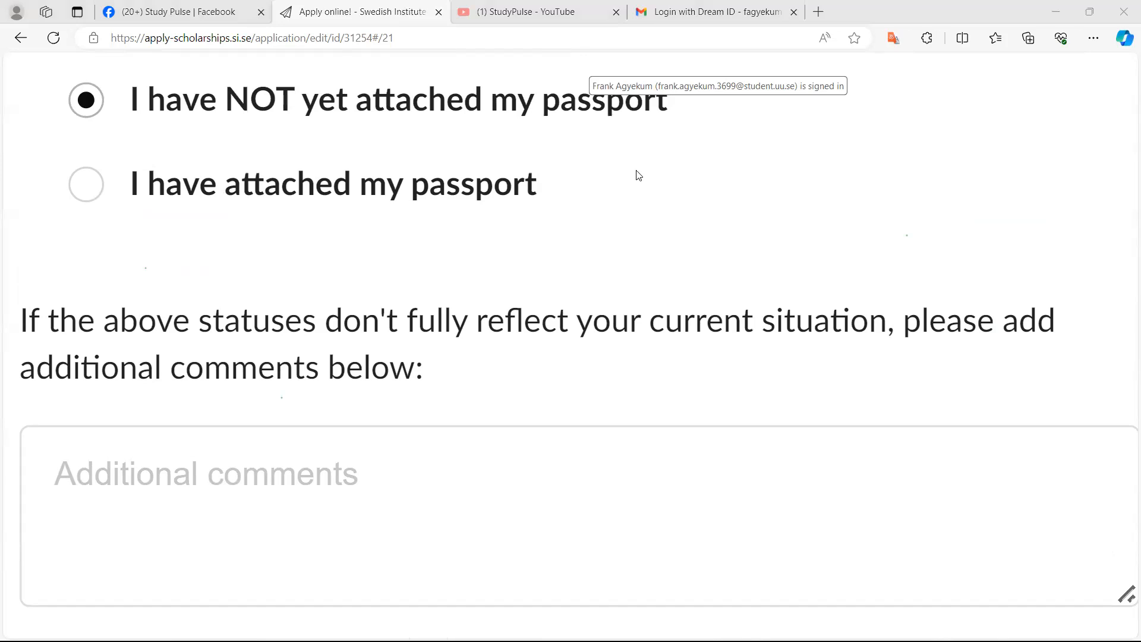
click(86, 188)
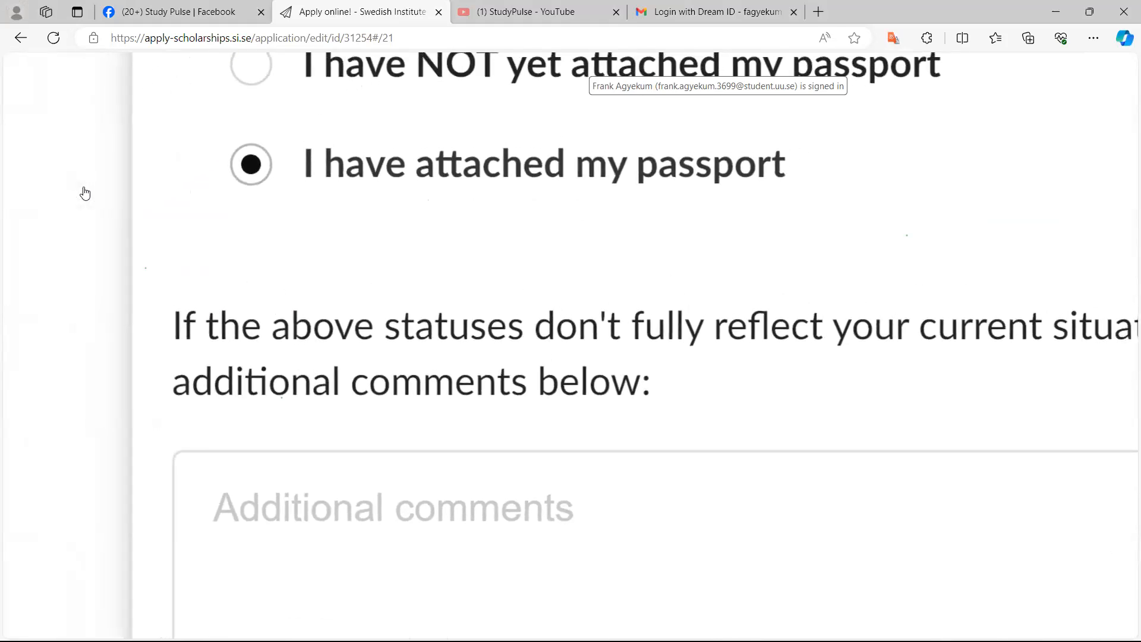
Review the uploaded passport pages, then close the passport dialog and check the checklist
scroll(85, 193, down, 8)
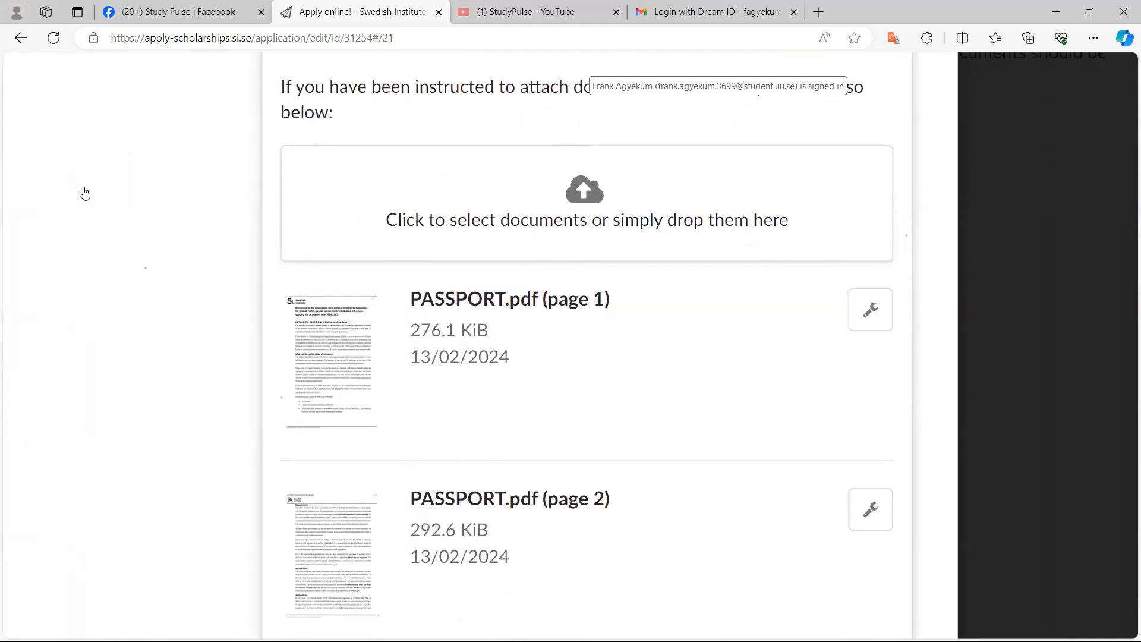
scroll(85, 193, down, 9)
scroll(85, 194, down, 3)
scroll(85, 193, up, 4)
scroll(85, 193, up, 11)
scroll(85, 193, down, 1)
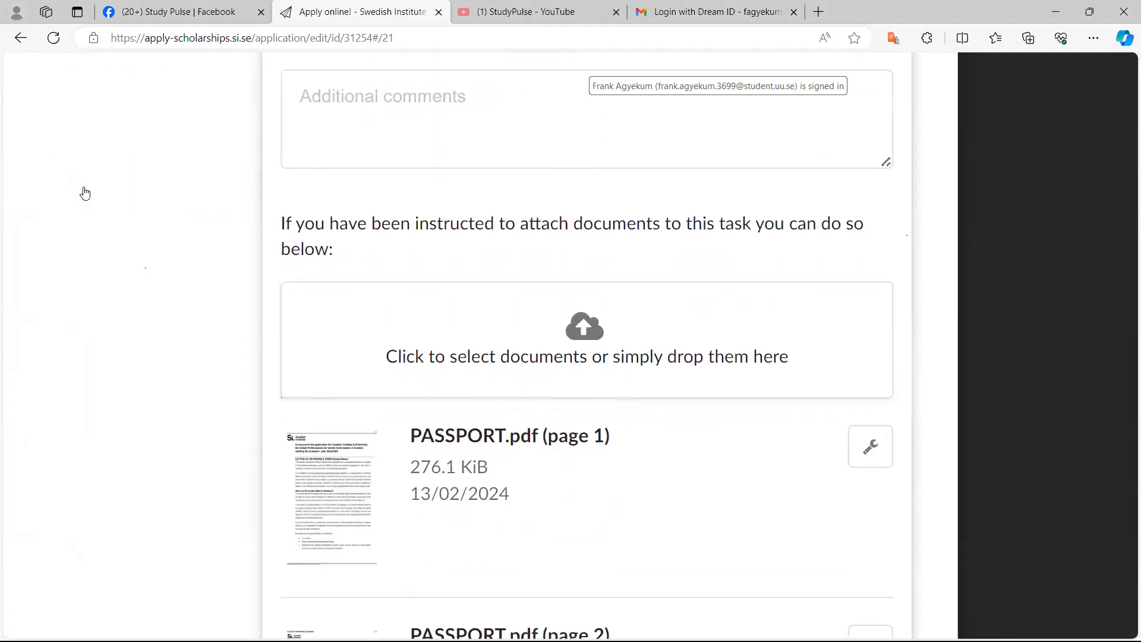
scroll(85, 194, up, 1)
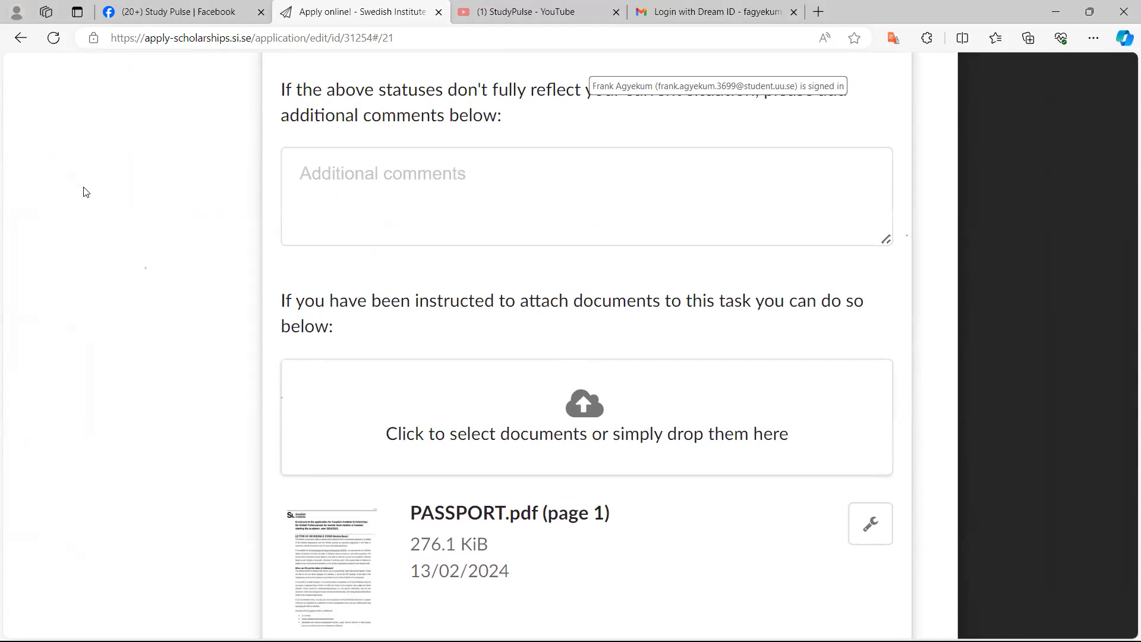
scroll(85, 191, down, 12)
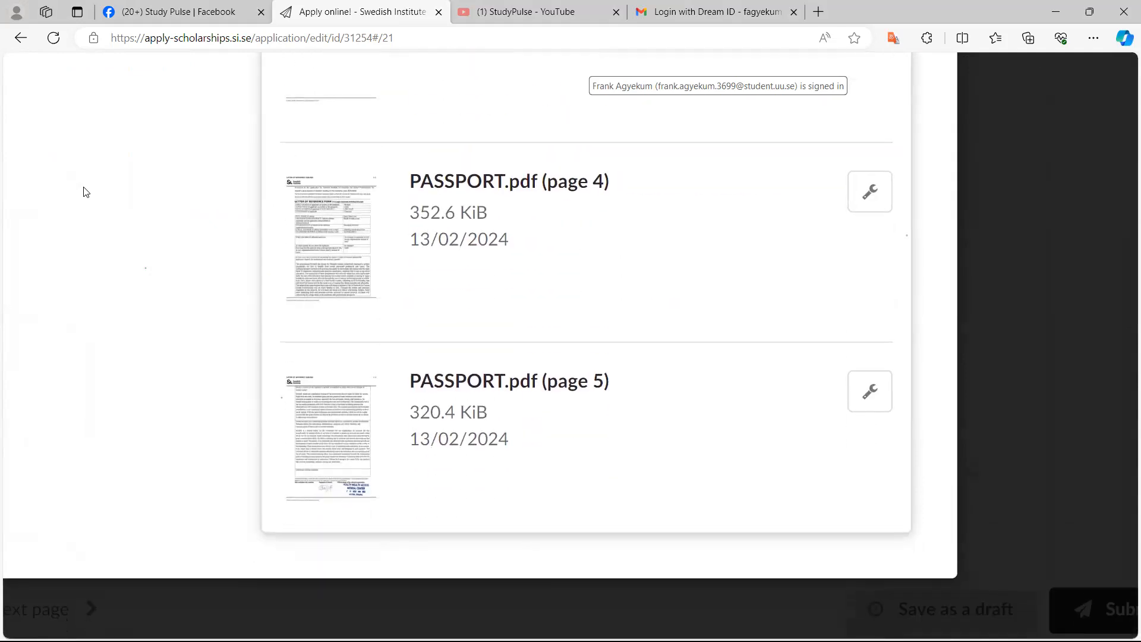
scroll(85, 192, up, 6)
scroll(85, 191, up, 10)
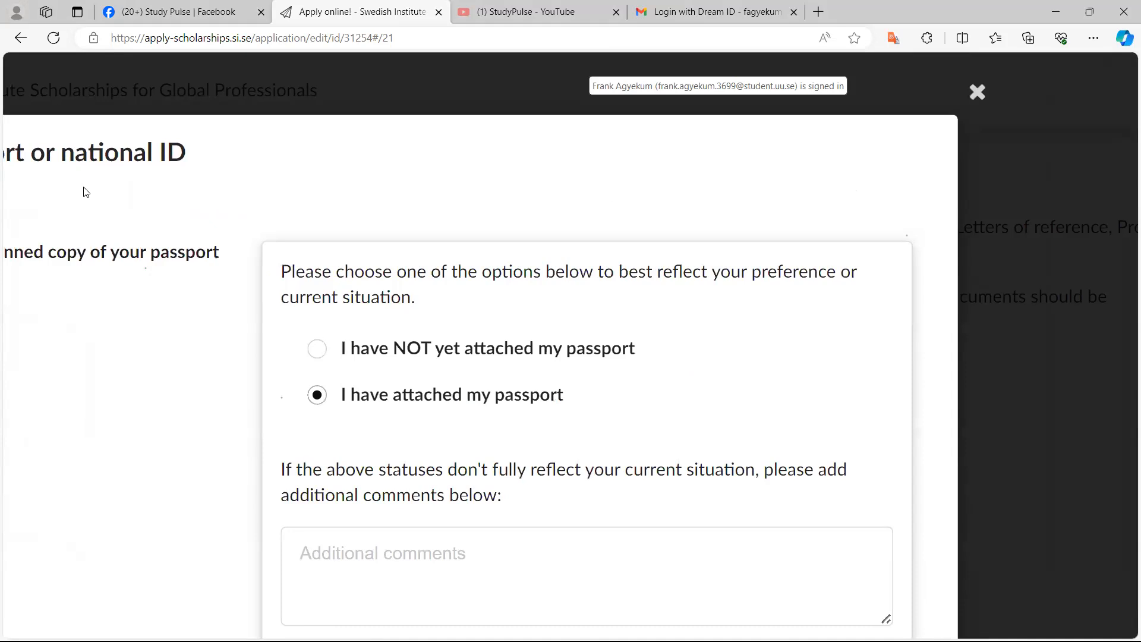
scroll(86, 191, down, 5)
scroll(83, 187, up, 4)
scroll(83, 187, down, 4)
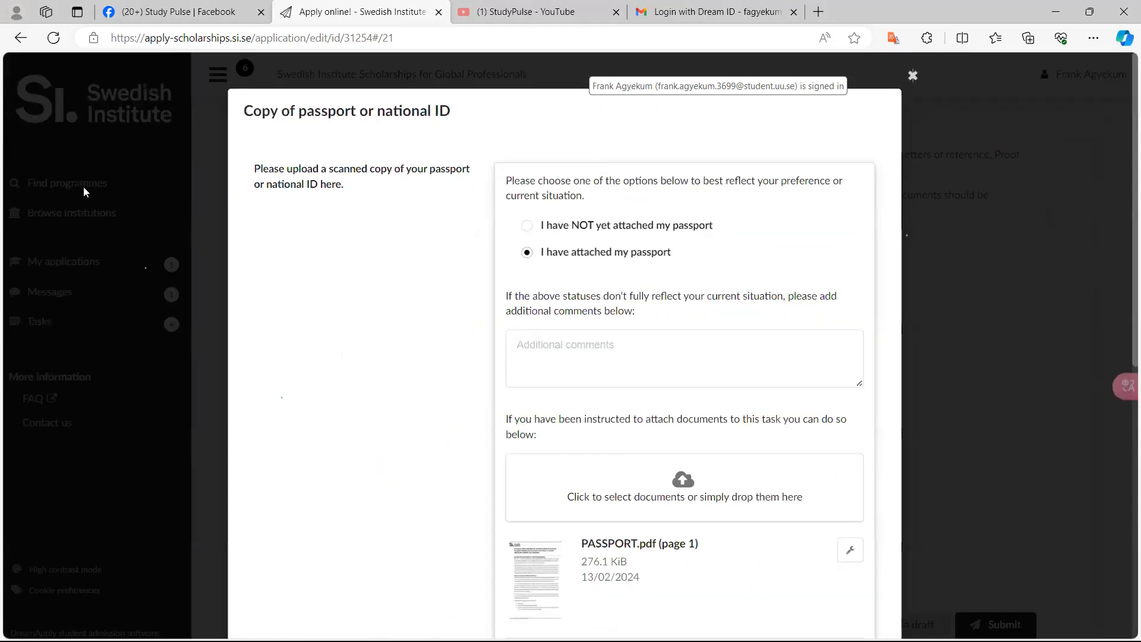
scroll(83, 187, up, 5)
scroll(83, 186, down, 5)
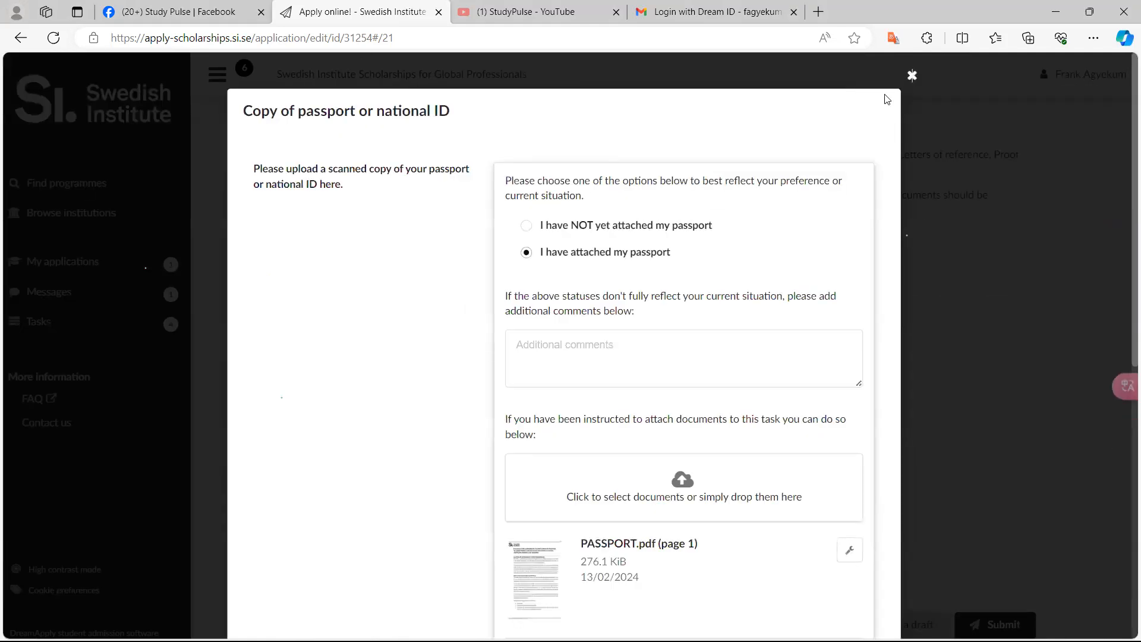
click(913, 76)
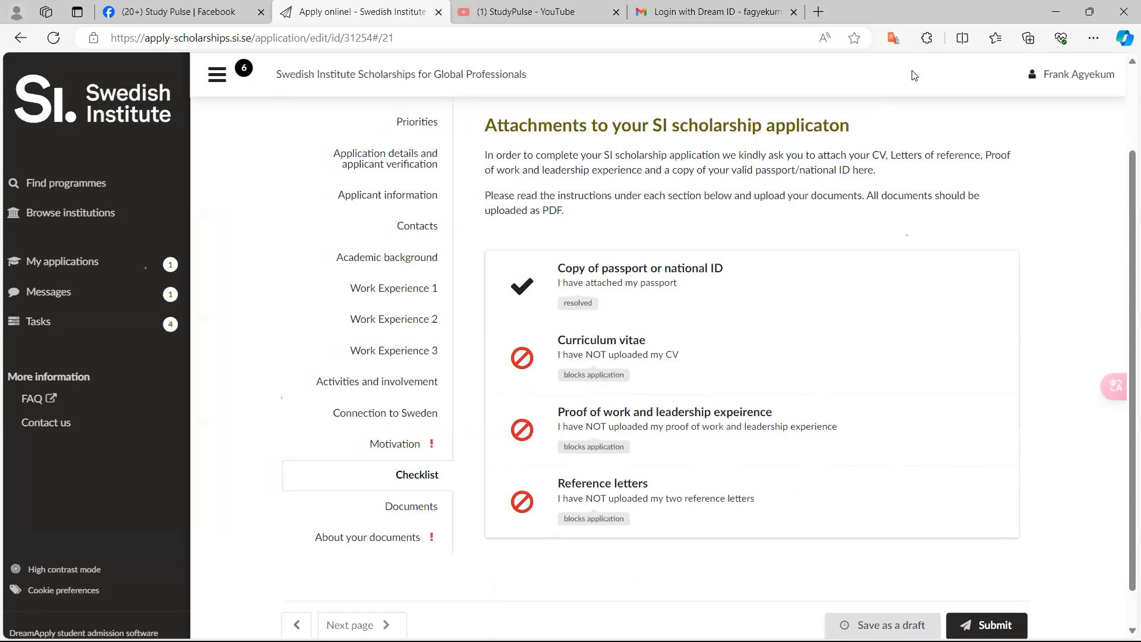
scroll(913, 76, up, 5)
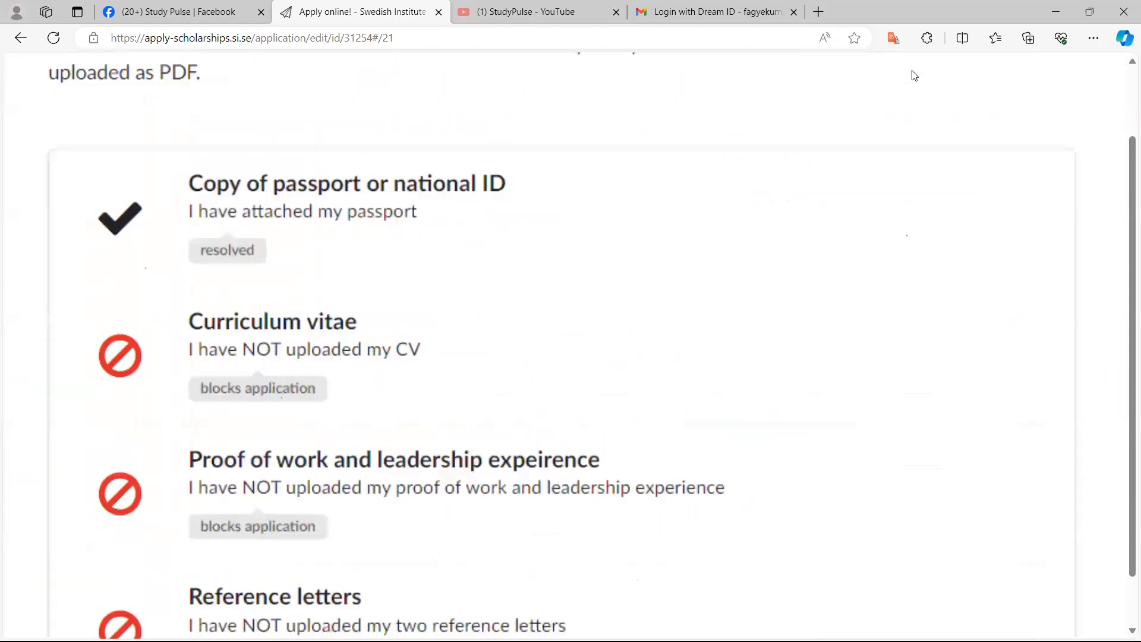
Review the checklist items and their upload statuses for CV, proof of work and reference letters
scroll(913, 75, down, 5)
scroll(913, 76, up, 8)
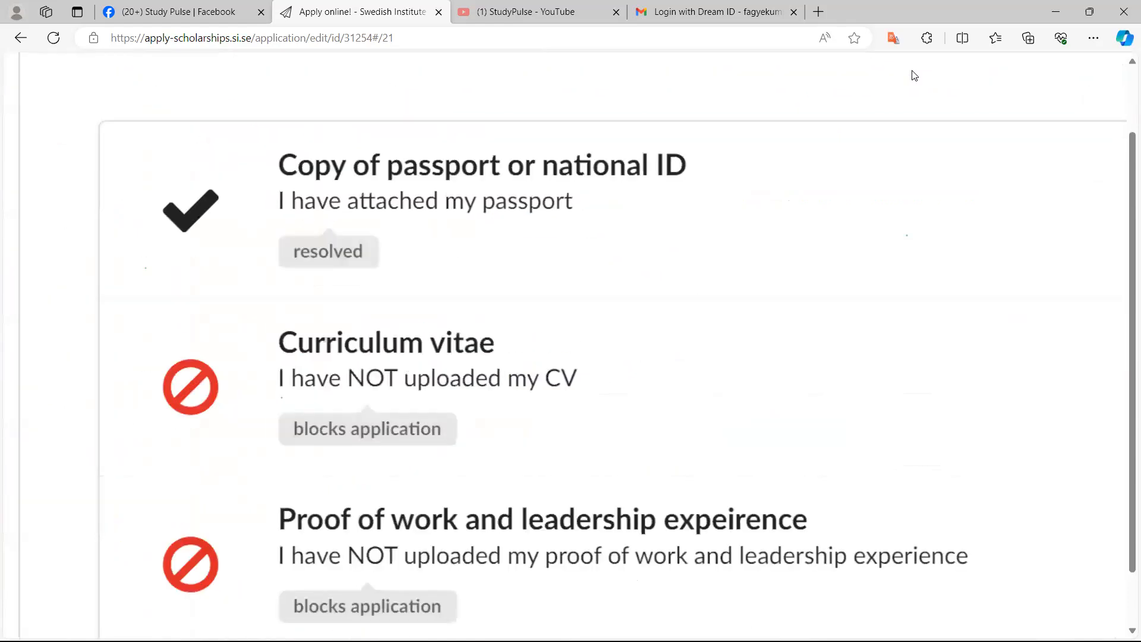
scroll(915, 75, down, 1)
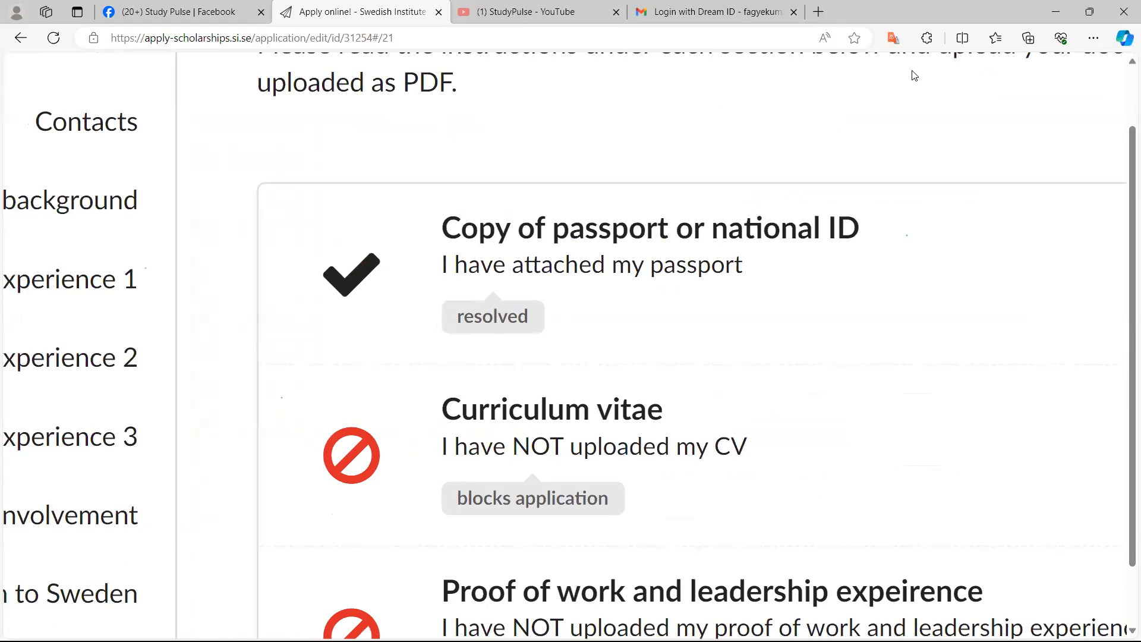
scroll(914, 75, down, 1)
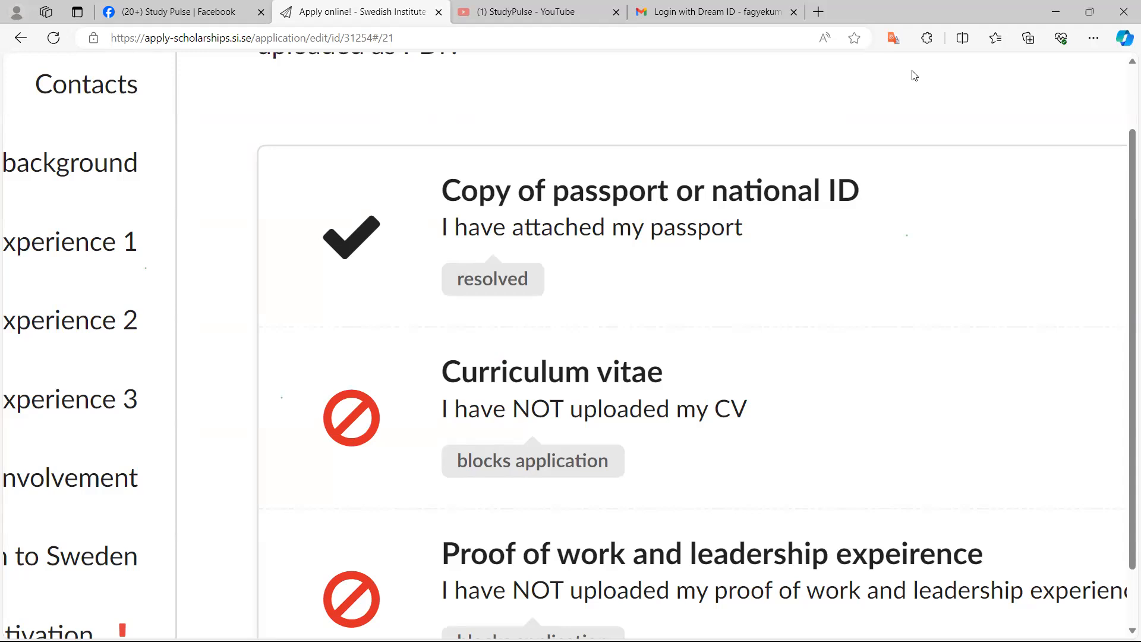
scroll(914, 75, down, 1)
scroll(915, 75, up, 1)
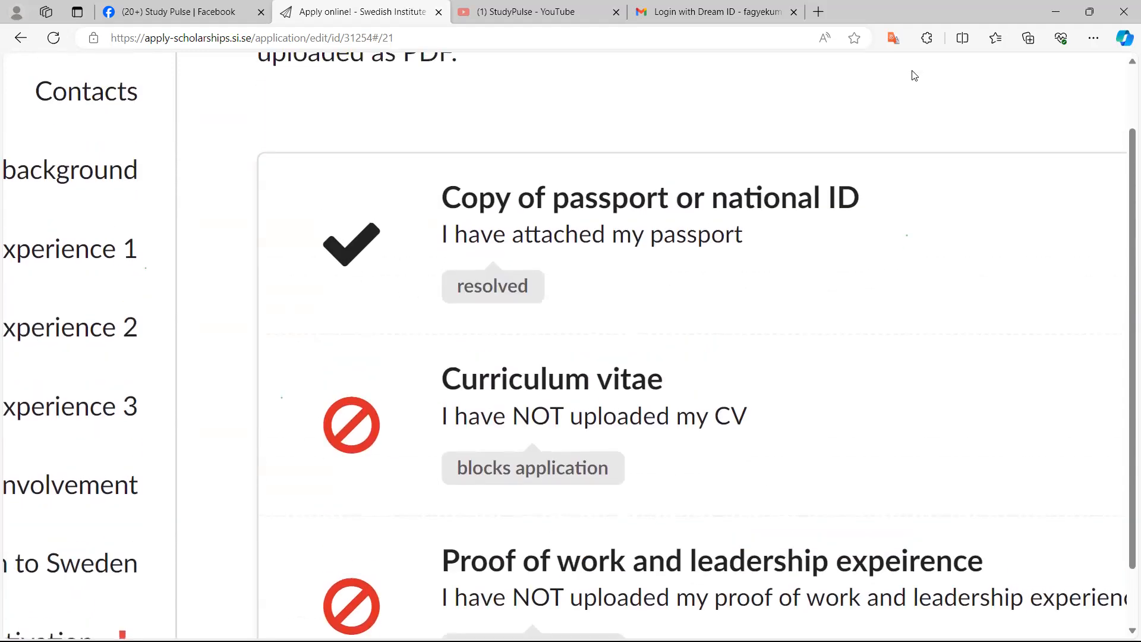
scroll(915, 76, down, 2)
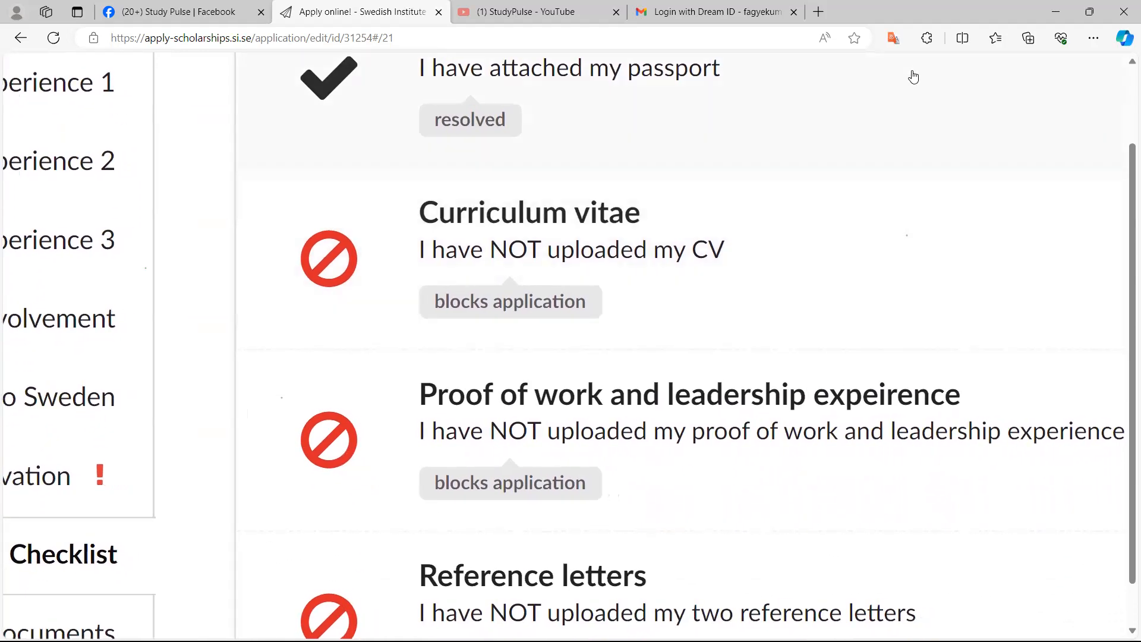
scroll(915, 77, right, 2)
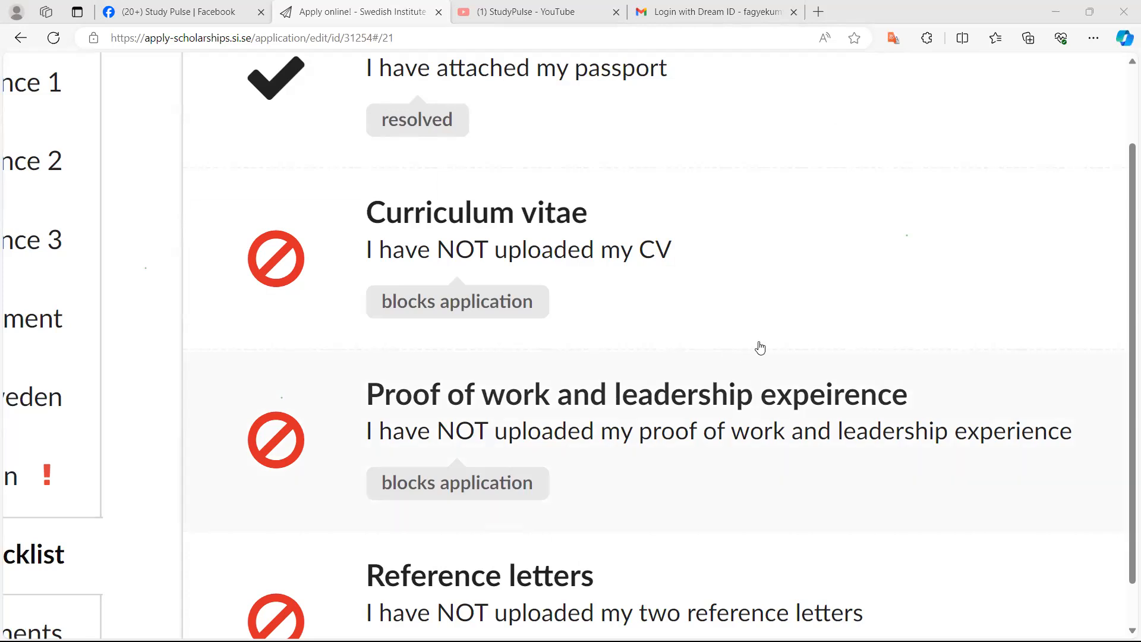
Open the Curriculum vitae checklist item, read its upload instructions, and close it without uploading
click(779, 334)
scroll(778, 335, down, 10)
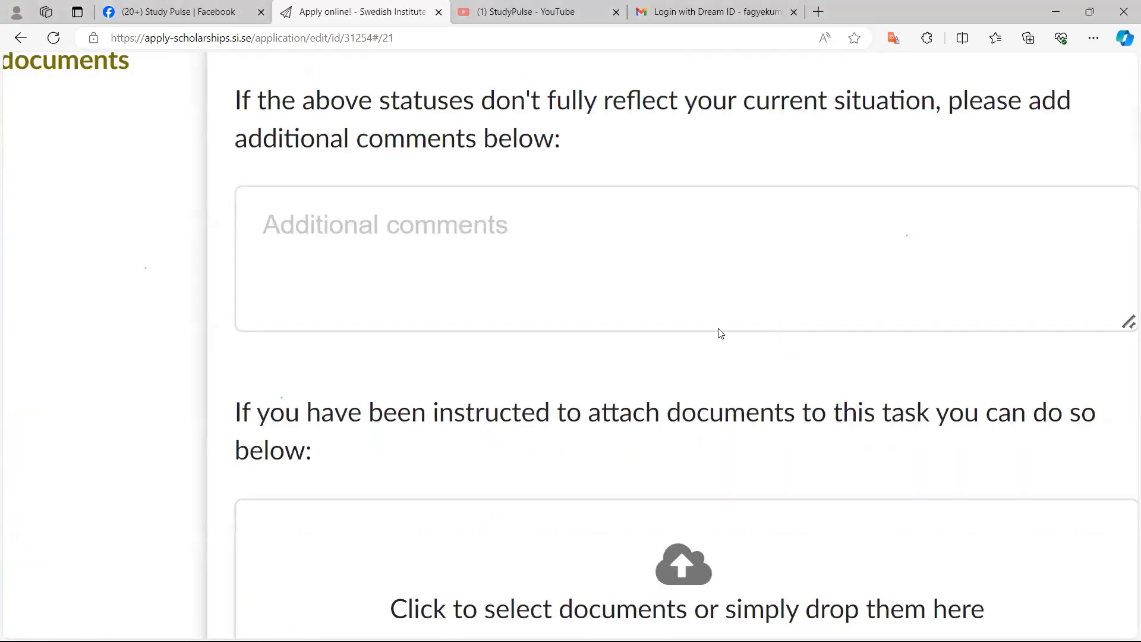
ctrl+scroll(721, 333, down, 5)
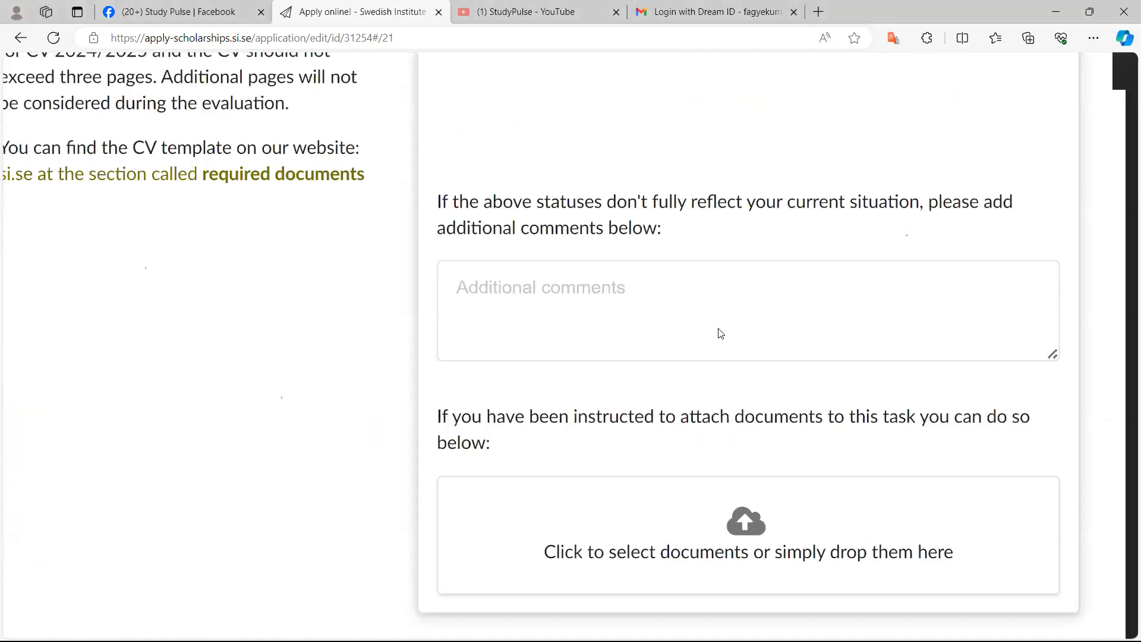
key(Escape)
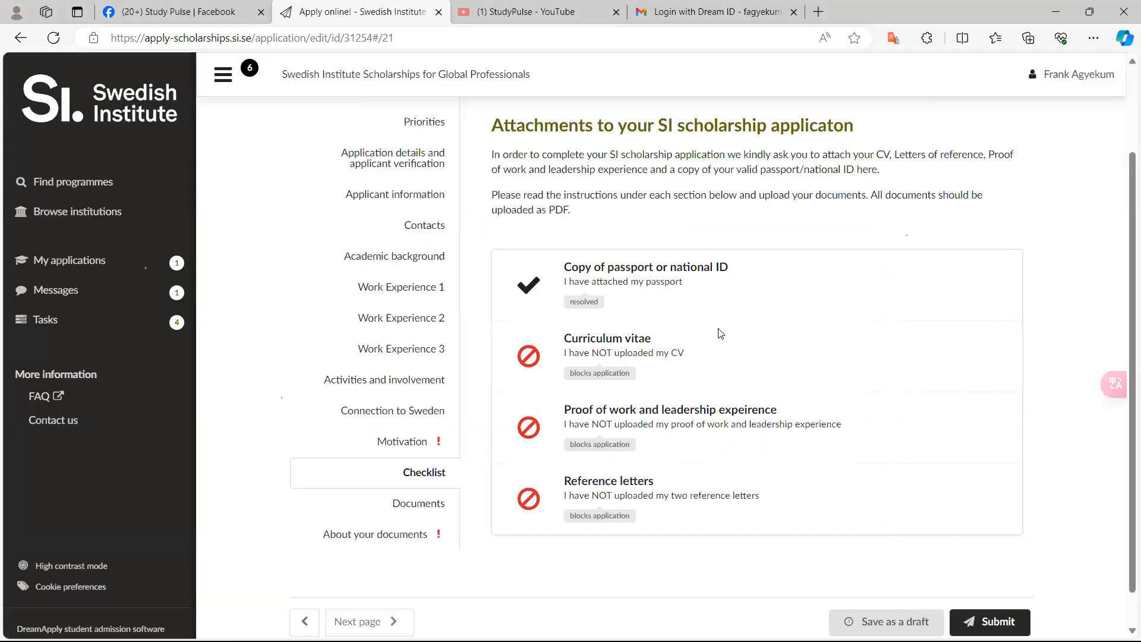
Open the Proof of work and leadership experience item, read its template instructions, and close it
ctrl+scroll(721, 333, up, 5)
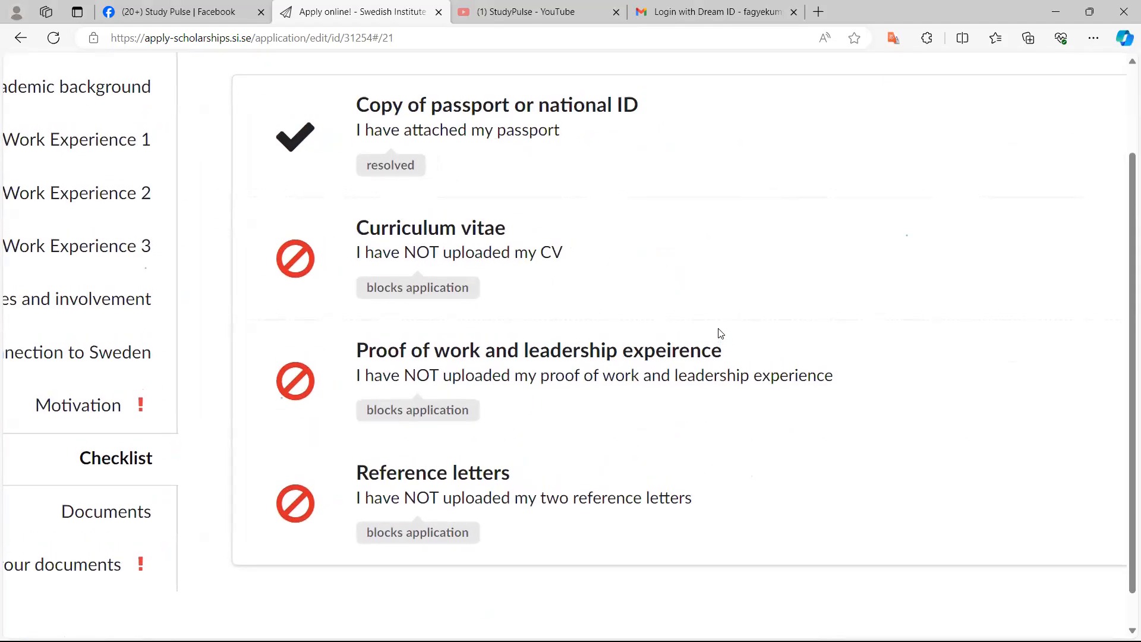
ctrl+scroll(721, 333, up, 3)
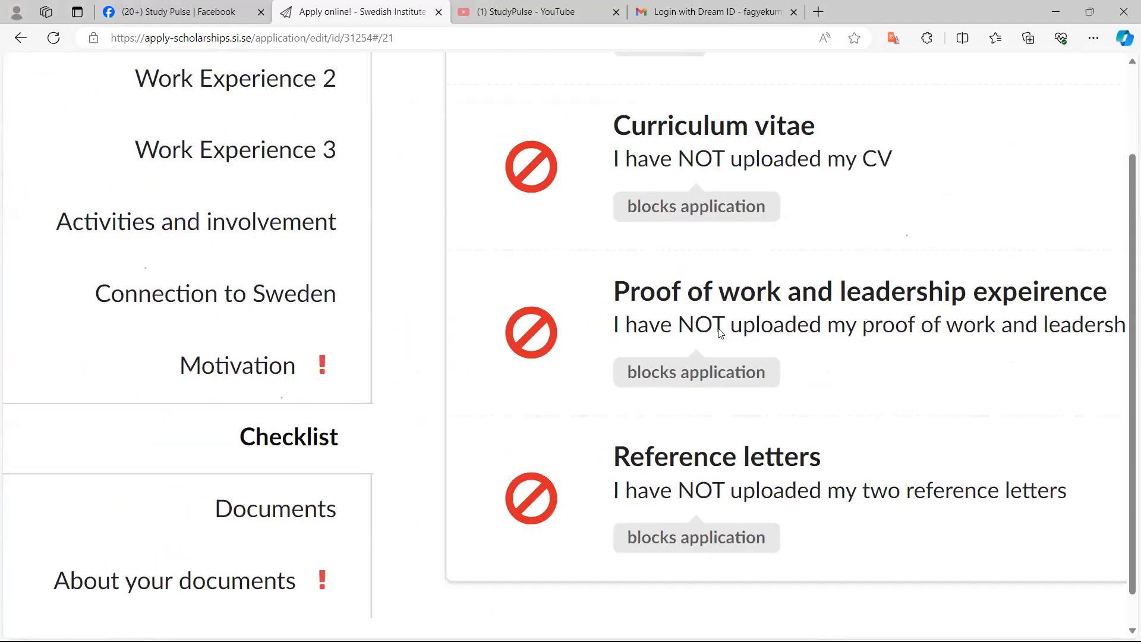
ctrl+scroll(721, 333, up, 4)
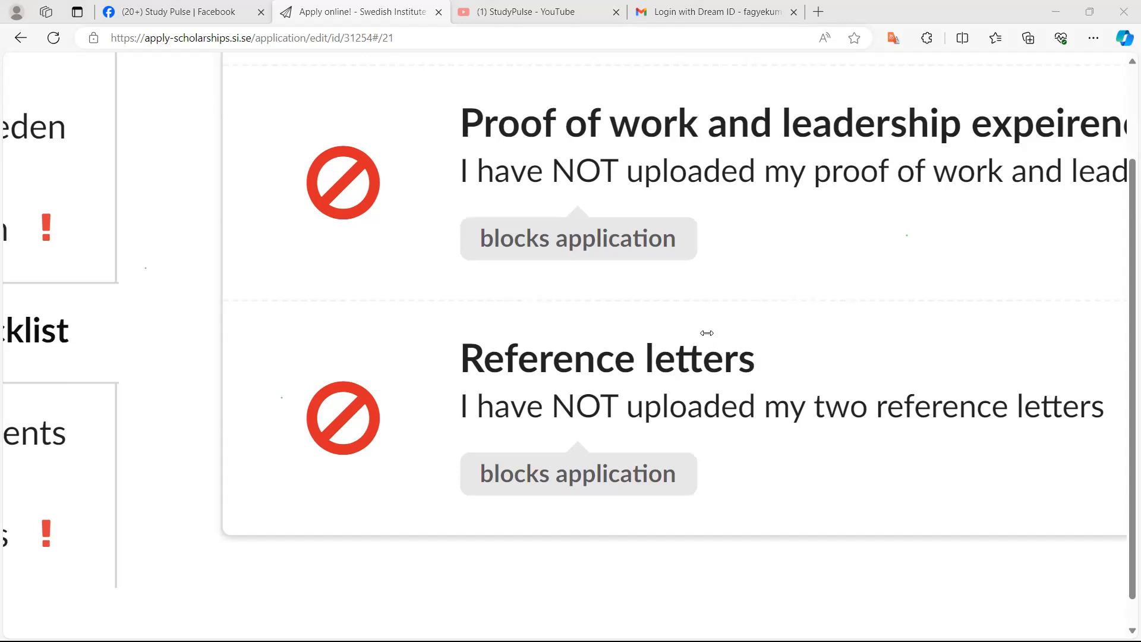
scroll(363, 309, down, 5)
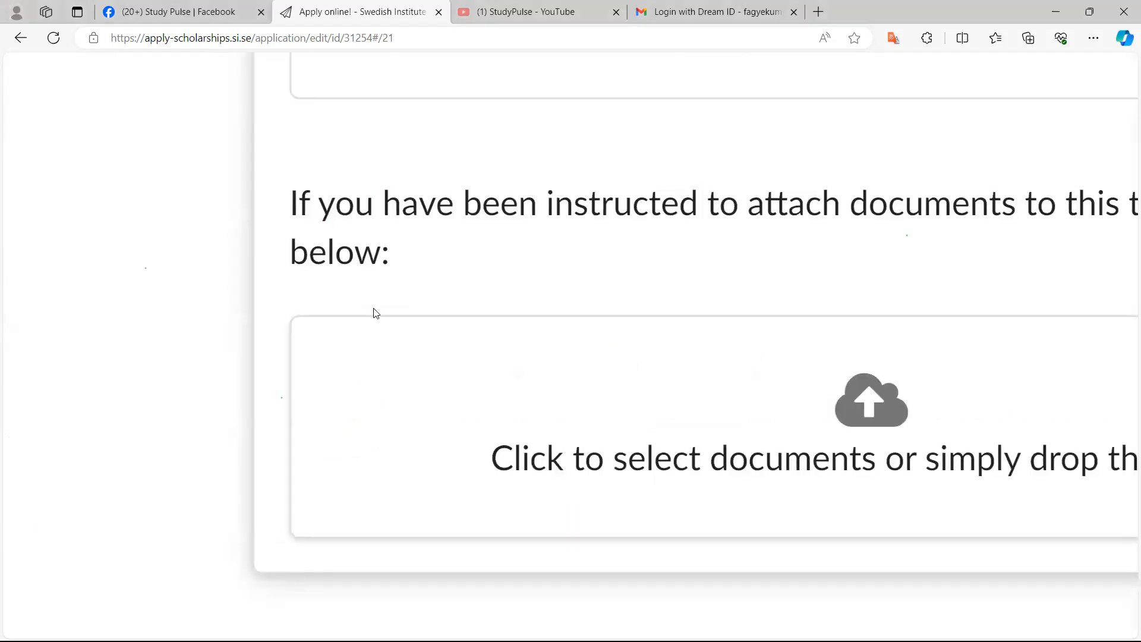
click(375, 309)
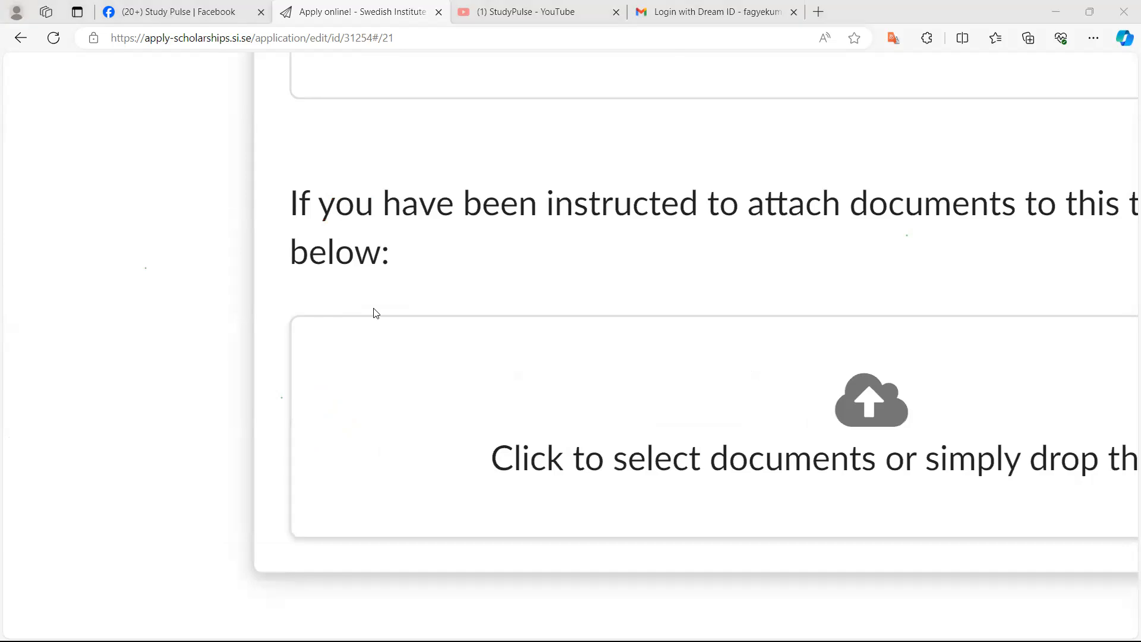
scroll(374, 309, down, 5)
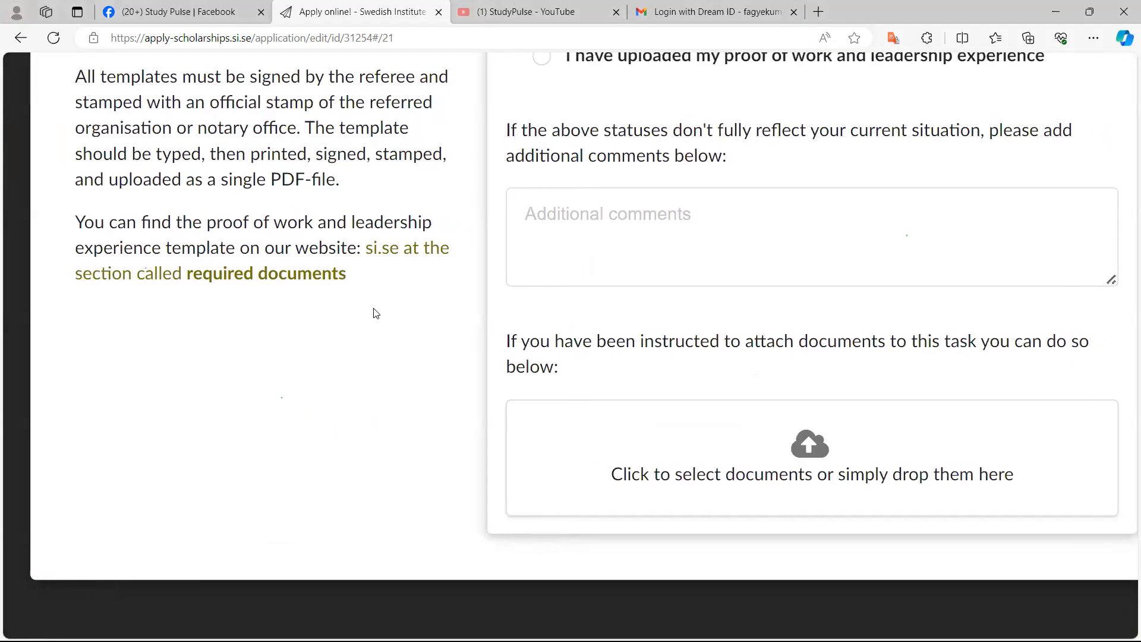
scroll(374, 312, down, 3)
key(Escape)
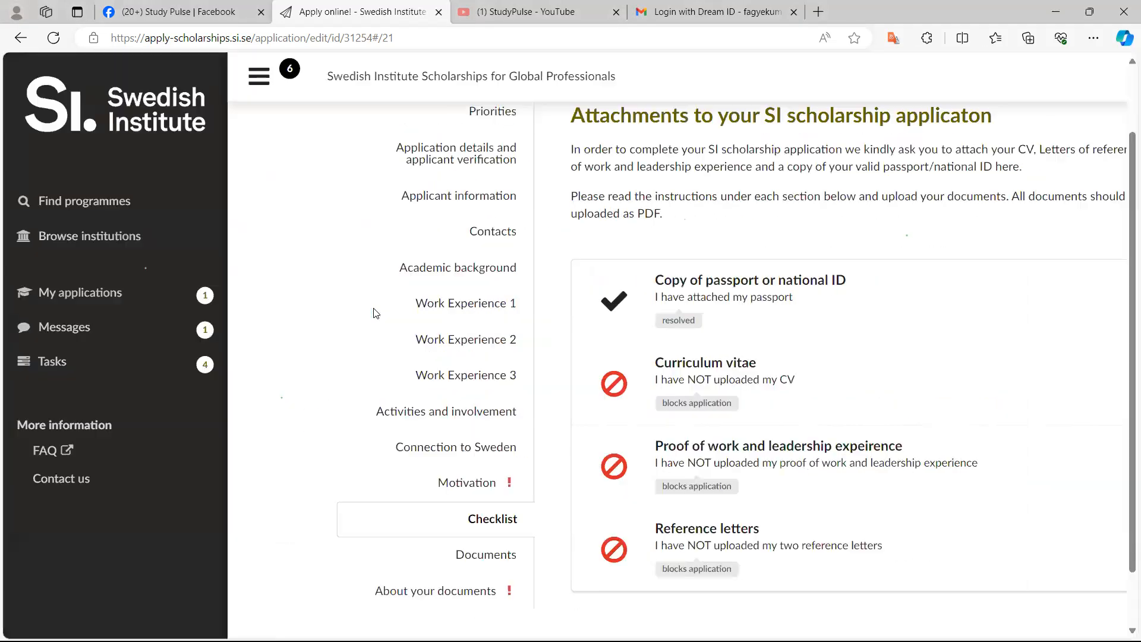
Go back through earlier pages to the About your documents section and read its reference letter questions
key(alt+Left)
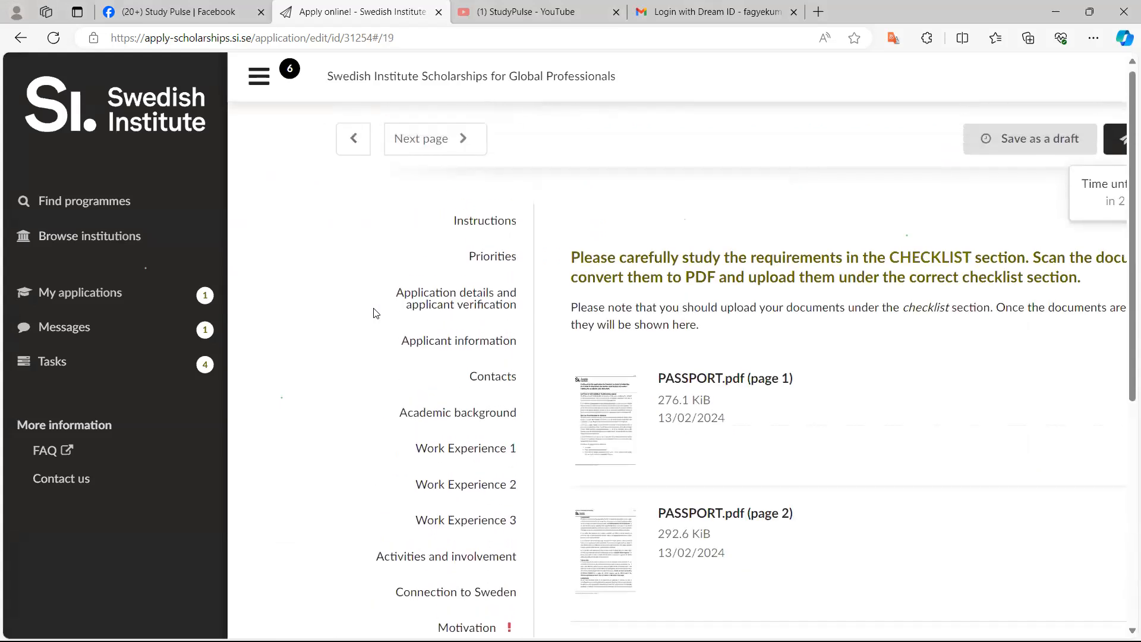
key(alt+Left)
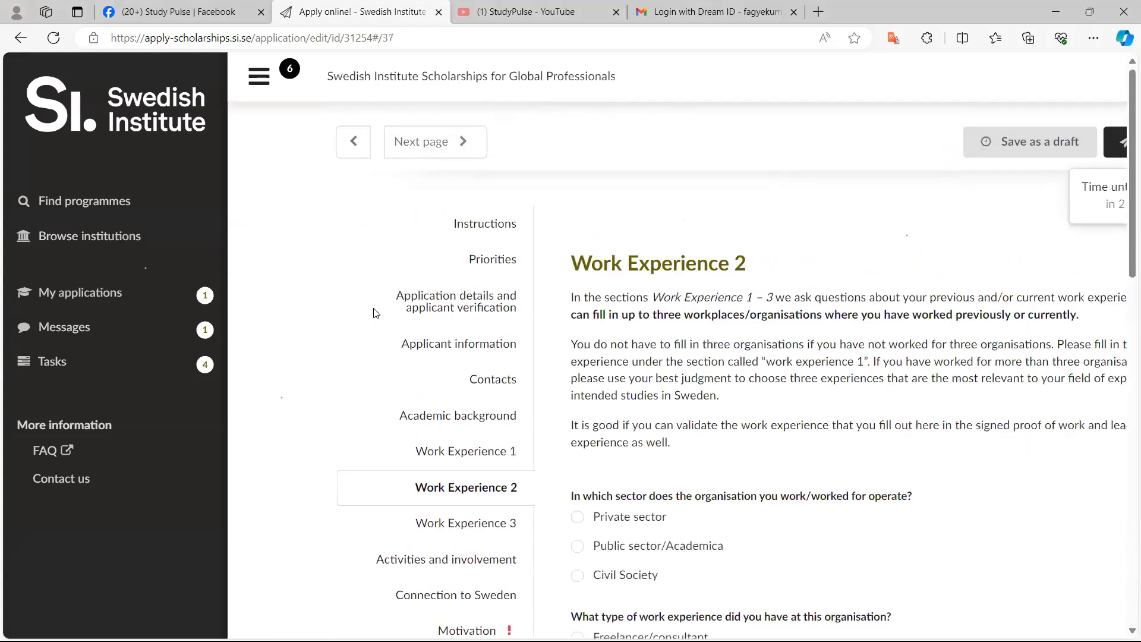
scroll(375, 314, down, 4)
key(alt+Left)
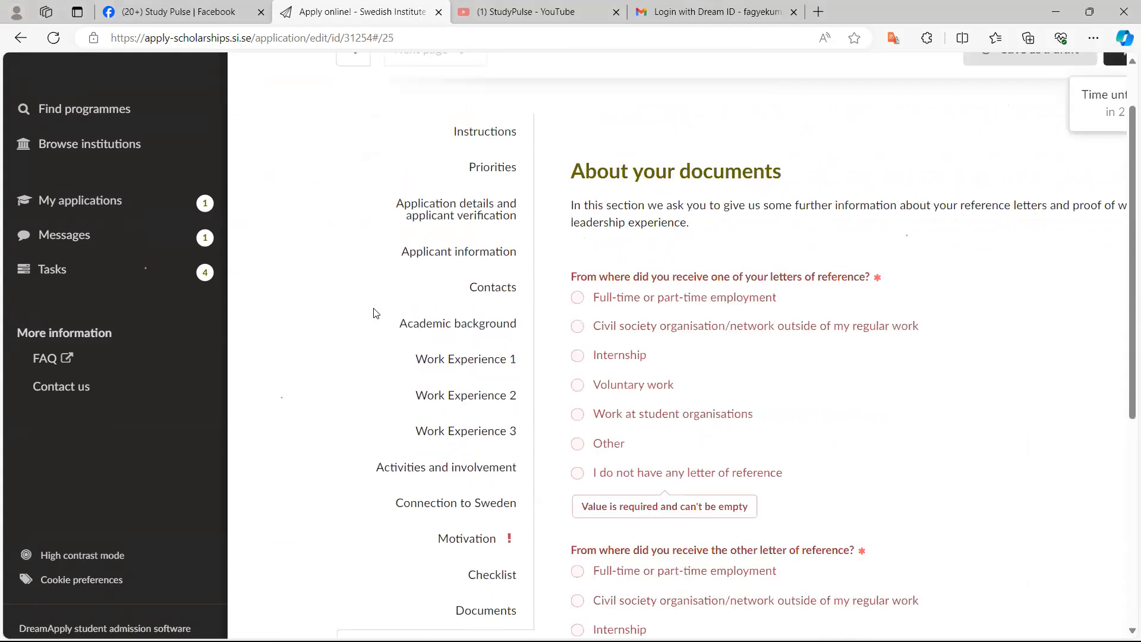
scroll(374, 313, up, 1)
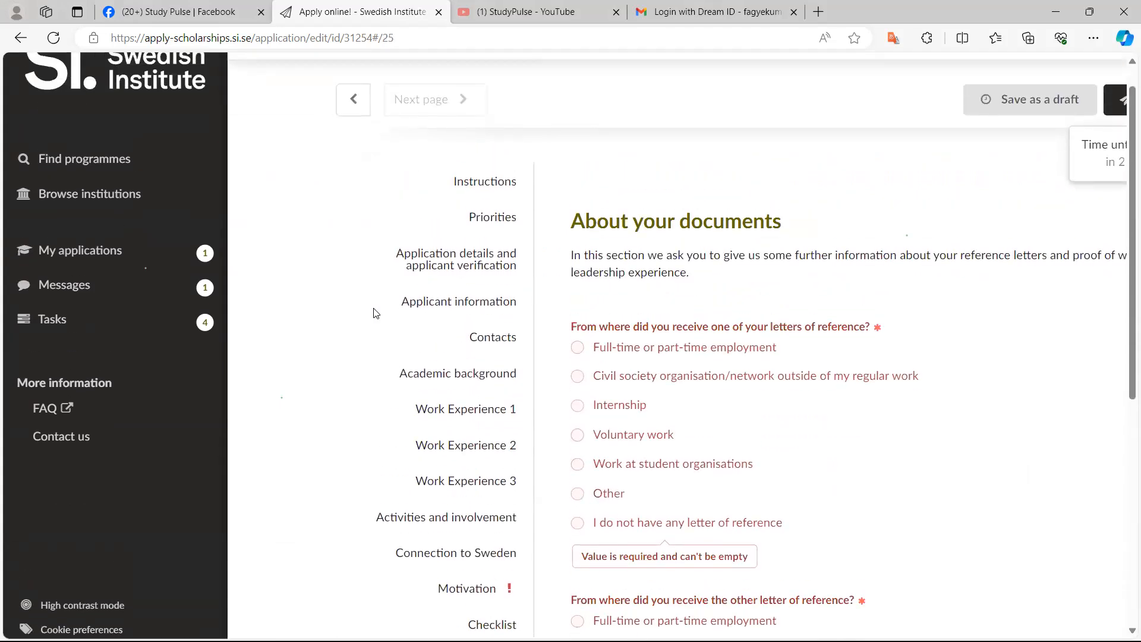
scroll(375, 314, down, 3)
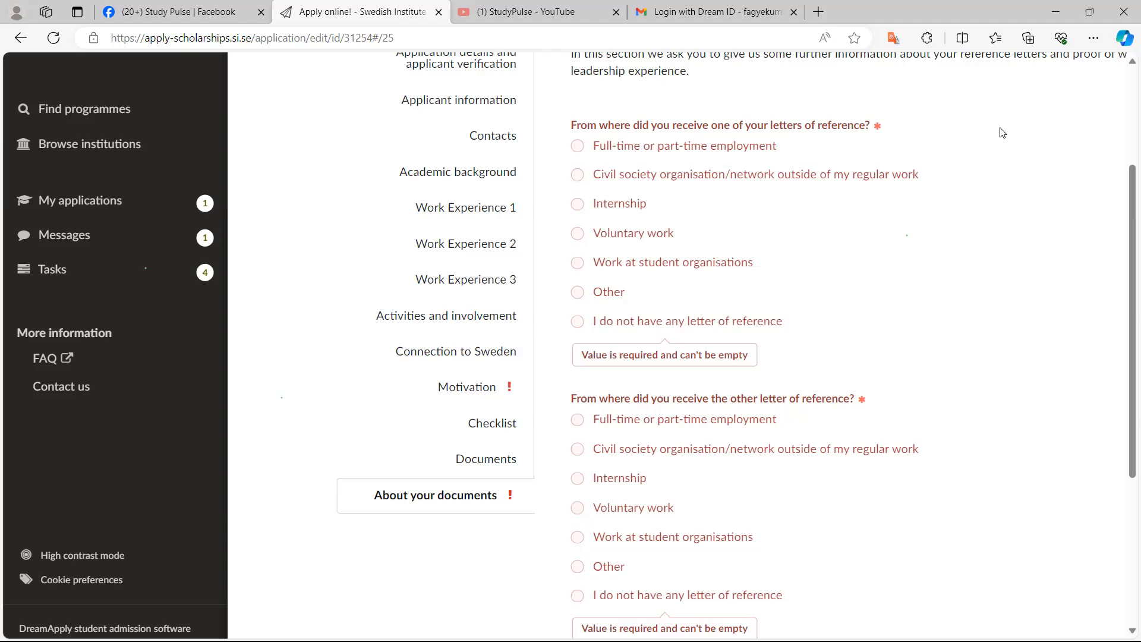
Answer the first letter of reference question with "I do not have any letter of reference"
scroll(1002, 132, up, 5)
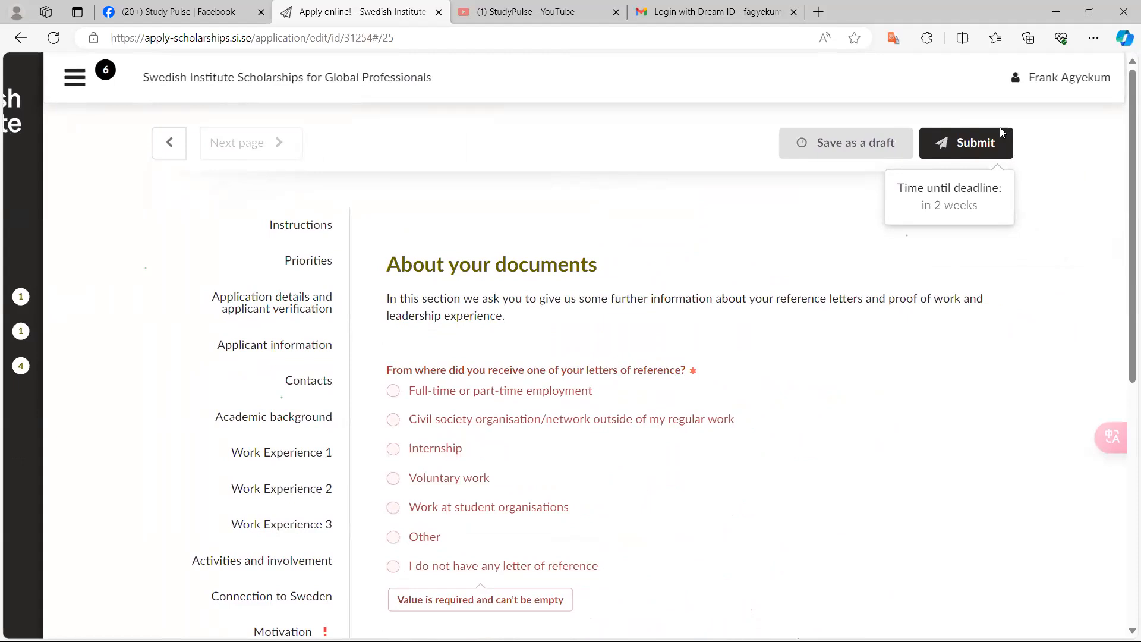
scroll(1002, 132, up, 4)
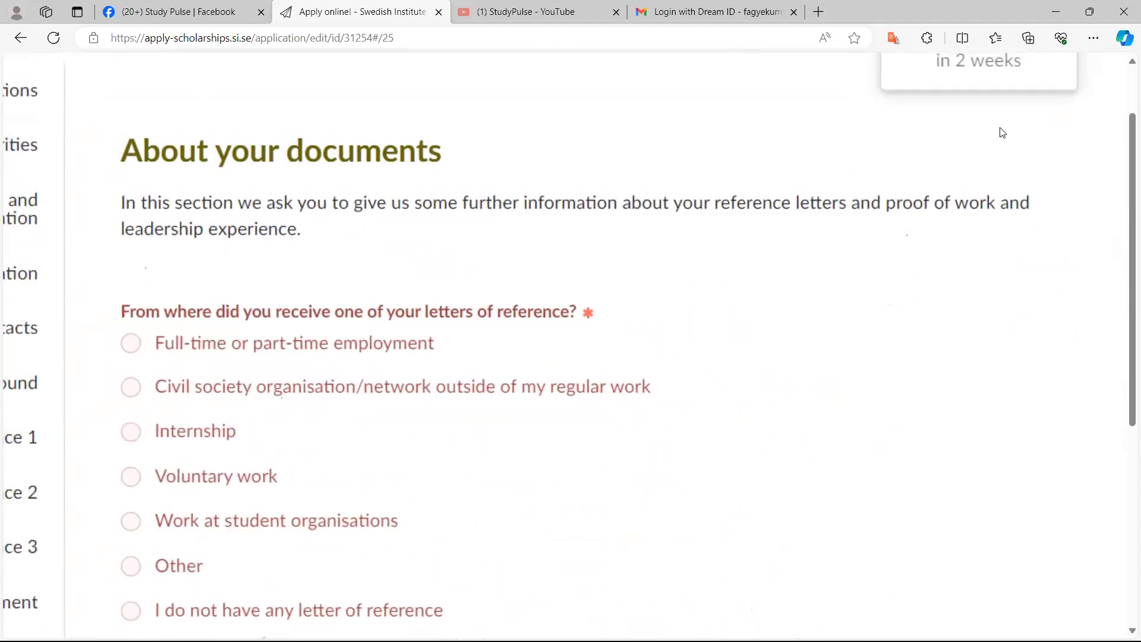
scroll(1003, 132, up, 5)
scroll(1002, 133, down, 5)
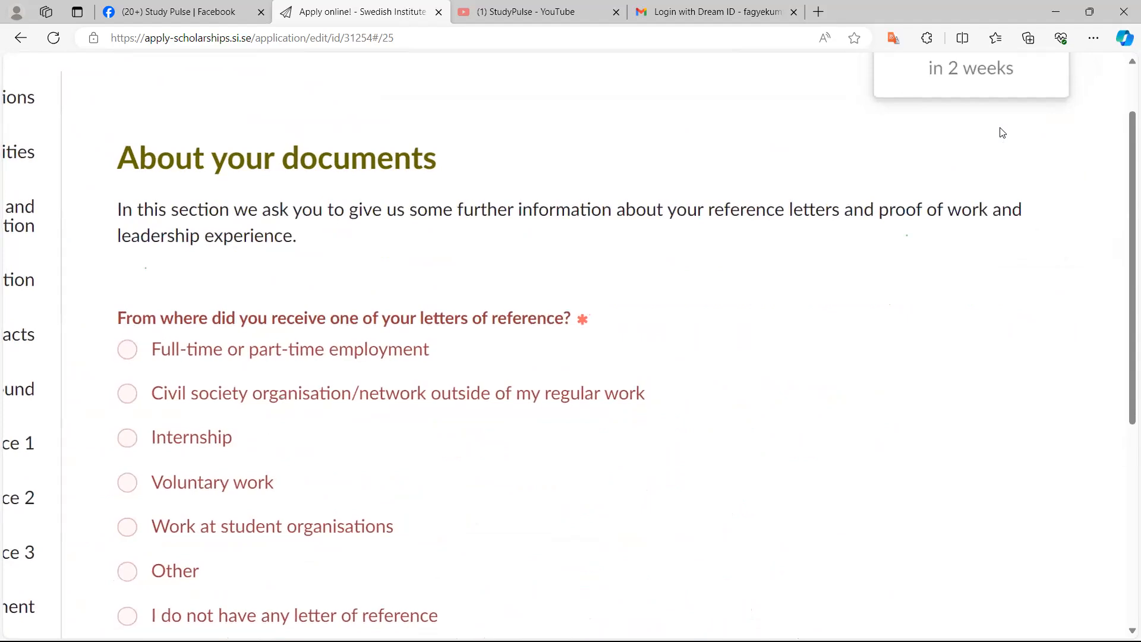
key(space)
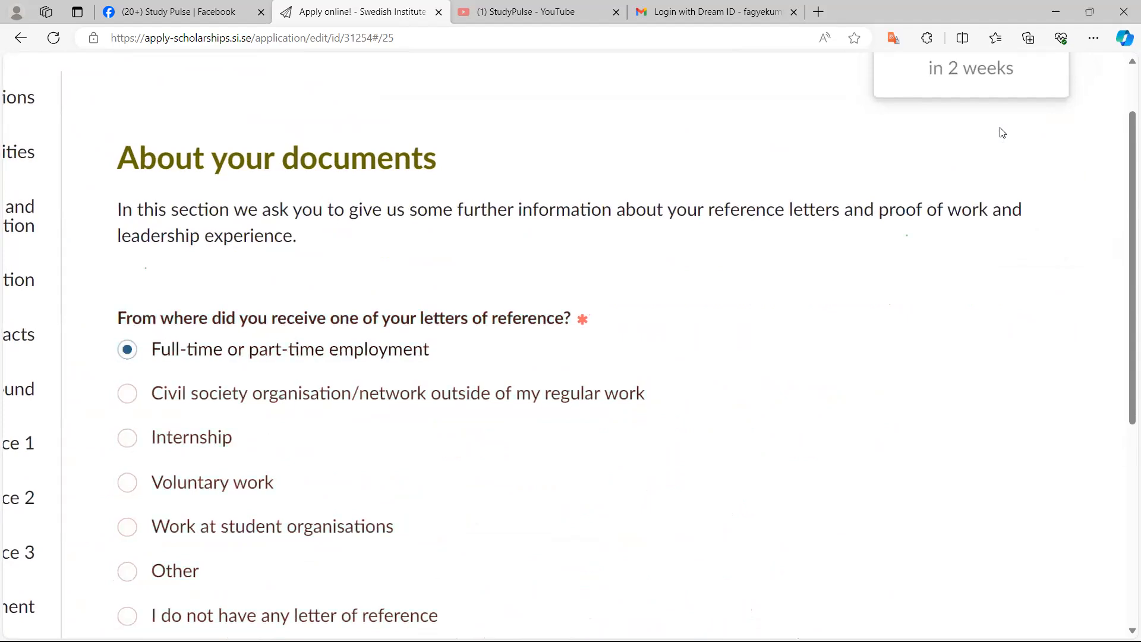
key(Down)
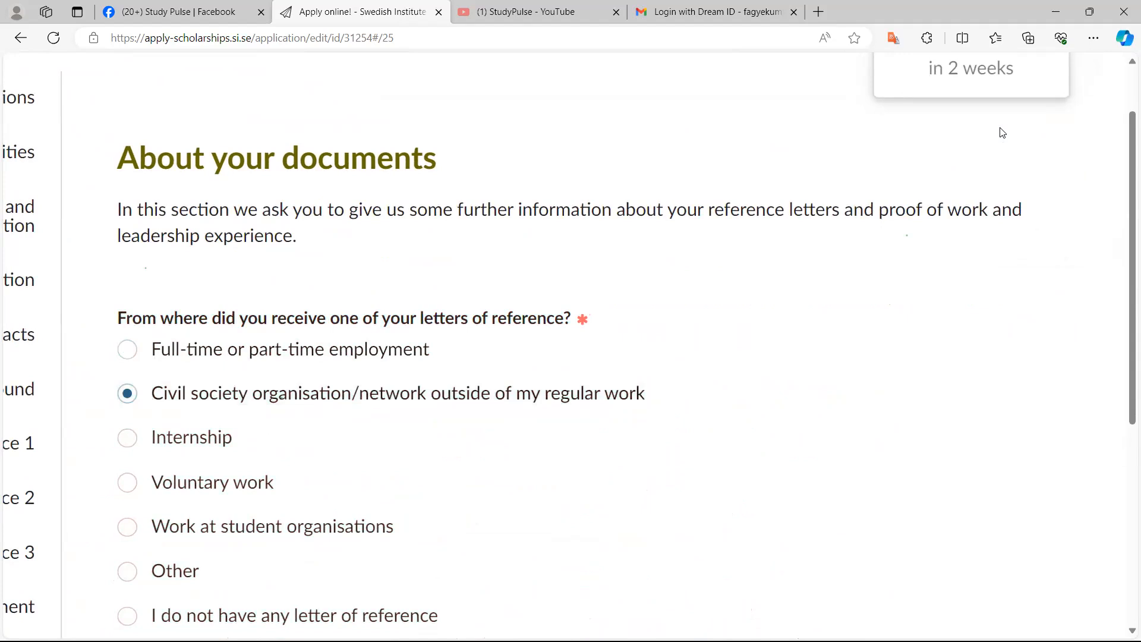
key(Down)
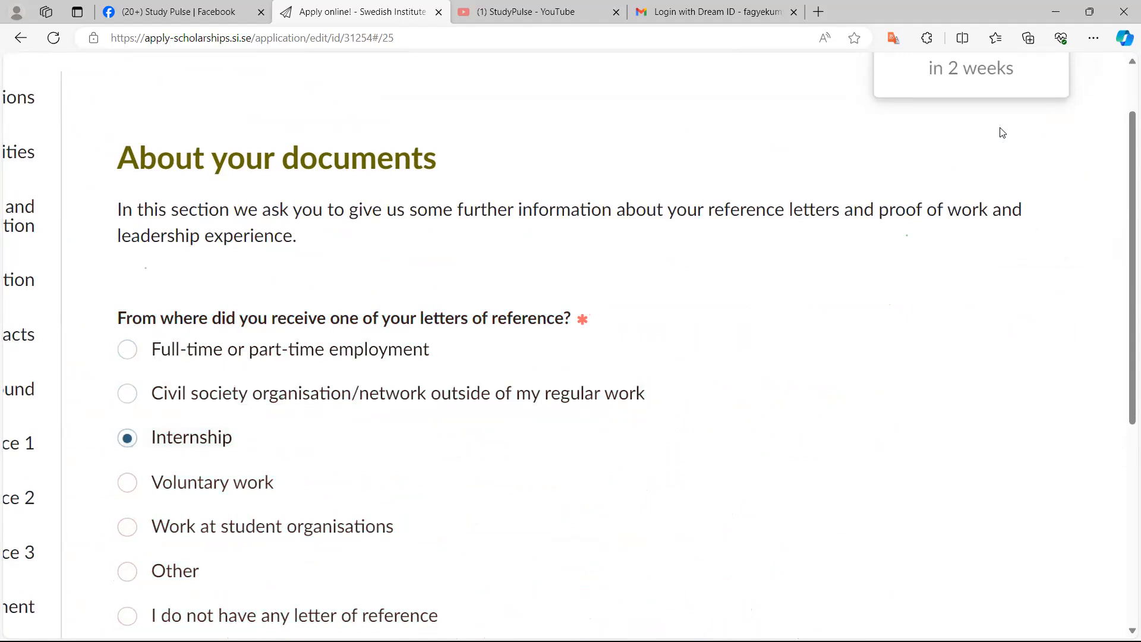
key(Down)
scroll(1003, 133, right, 1)
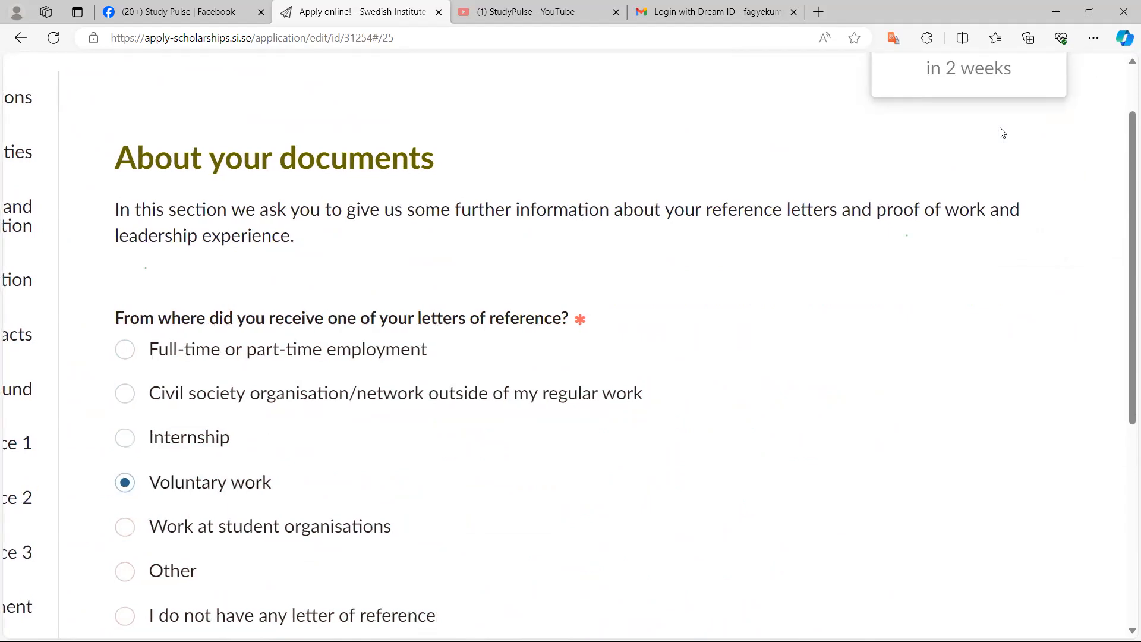
key(Down)
scroll(1003, 133, down, 1)
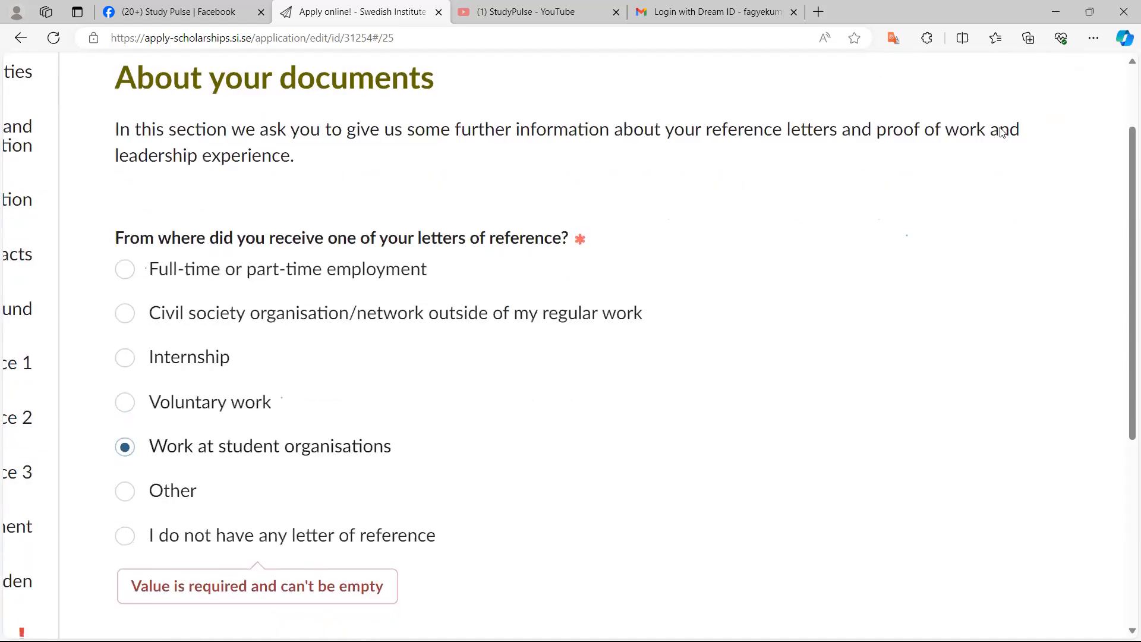
key(Down)
key(Down)
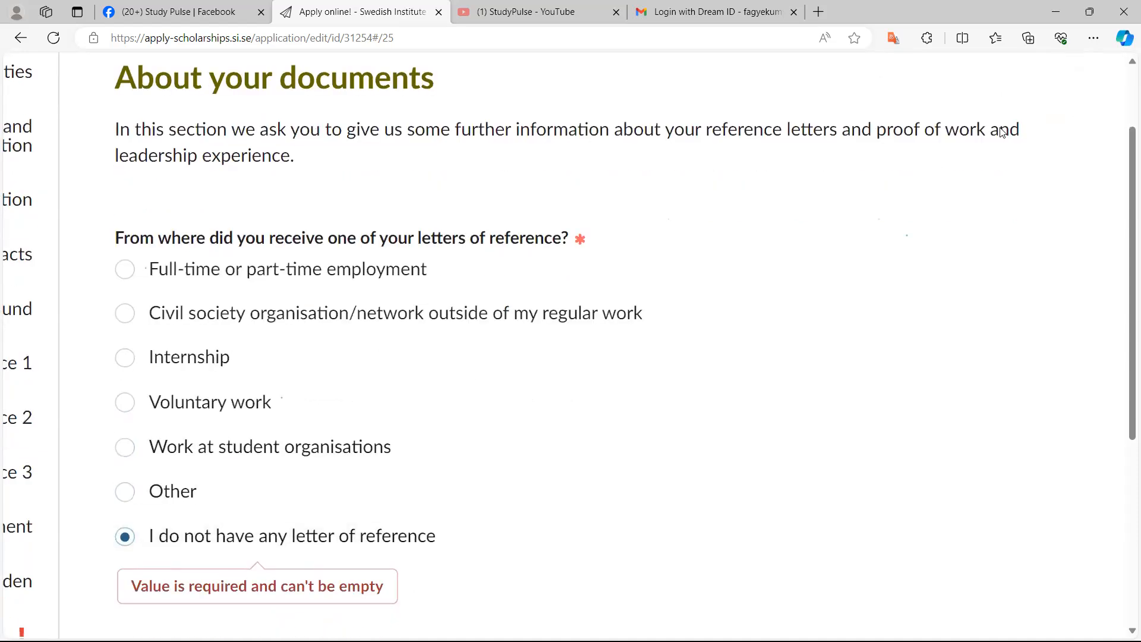
Answer the other letter of reference question with "Civil society organisation/network outside of my regular work"
scroll(1003, 133, left, 1)
scroll(1003, 133, up, 2)
scroll(1003, 133, up, 1)
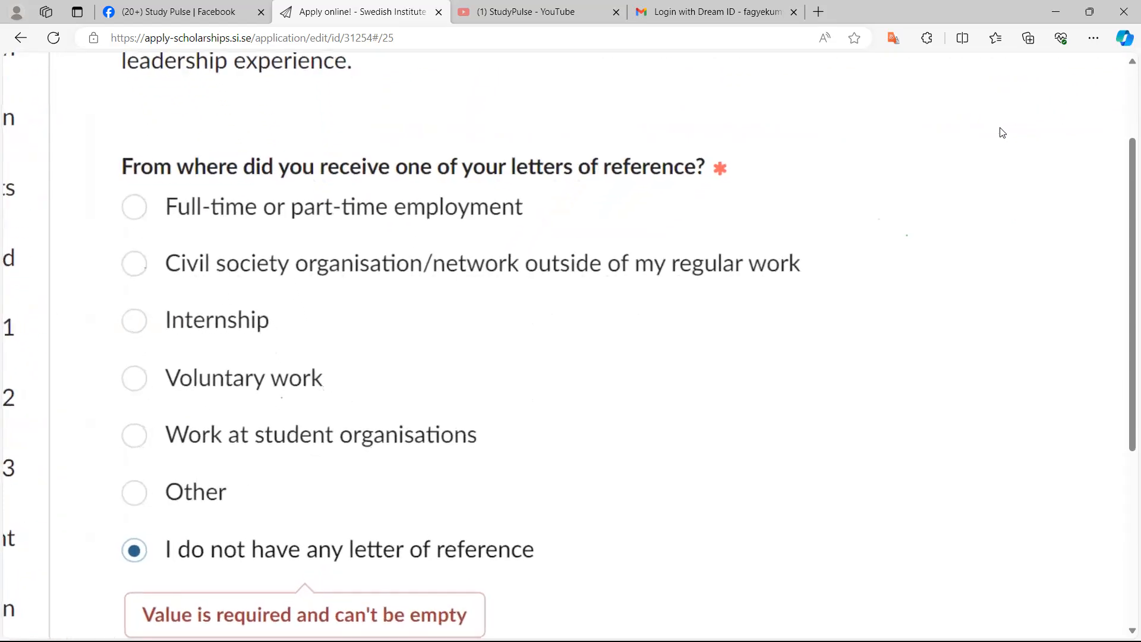
scroll(1002, 133, down, 1)
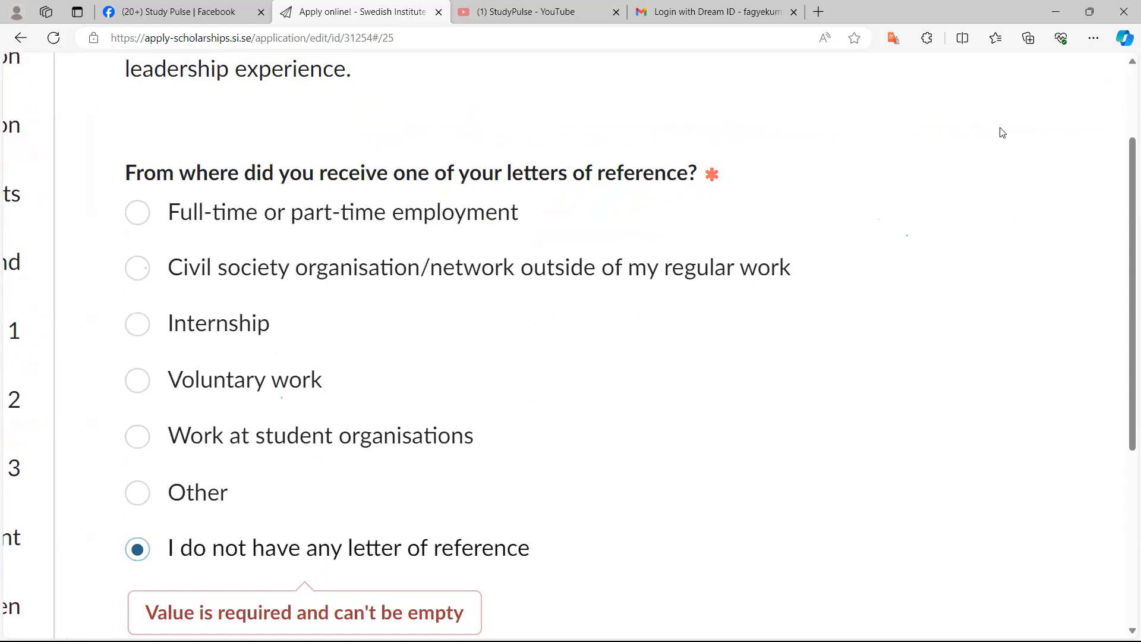
scroll(1003, 134, down, 5)
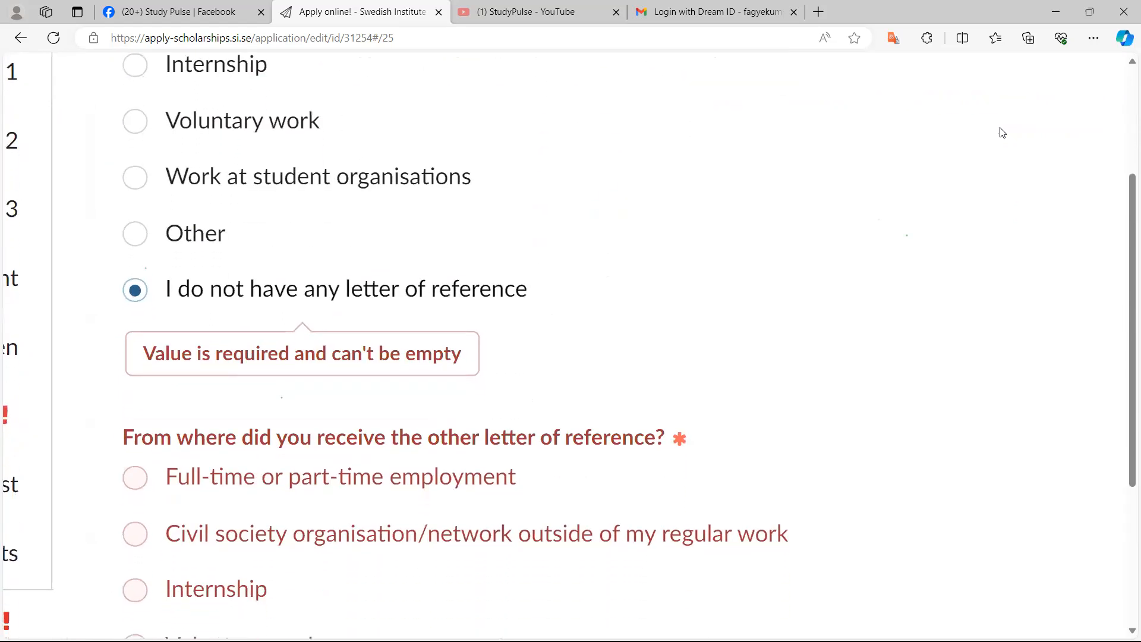
scroll(1003, 133, down, 1)
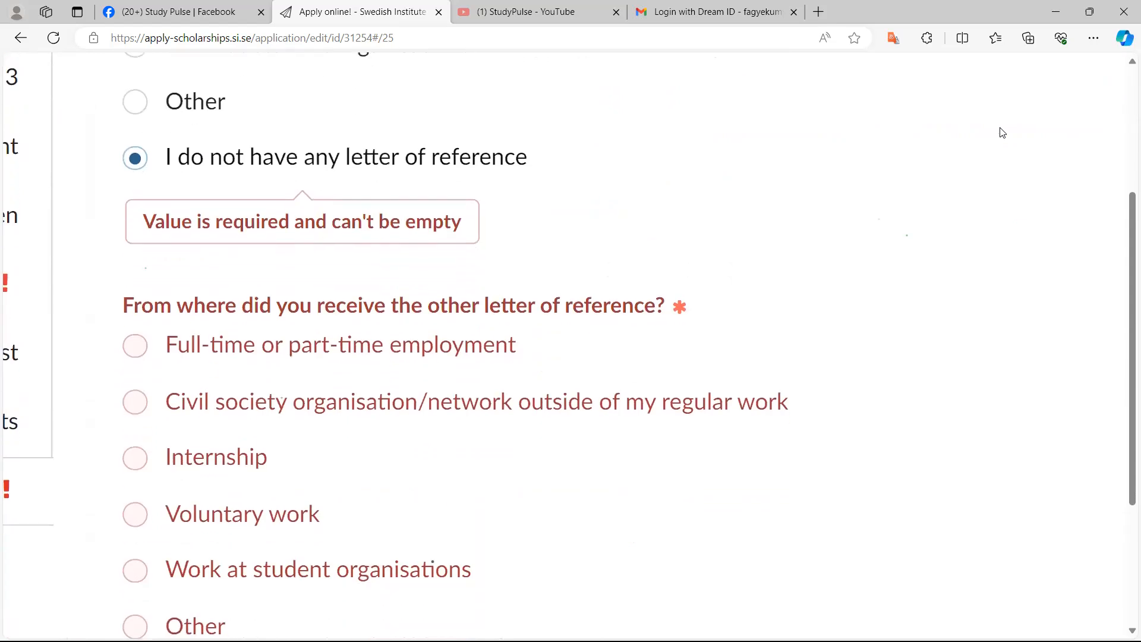
scroll(1003, 133, left, 1)
scroll(1003, 133, up, 2)
scroll(1003, 133, down, 2)
scroll(1003, 133, up, 1)
scroll(1003, 133, up, 1)
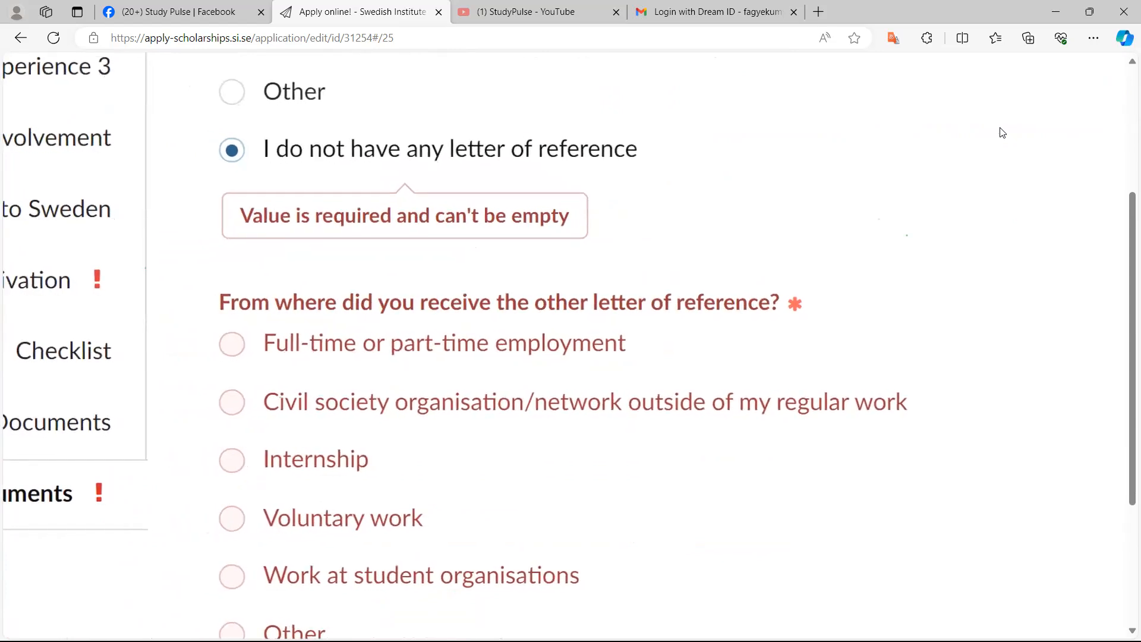
key(Down)
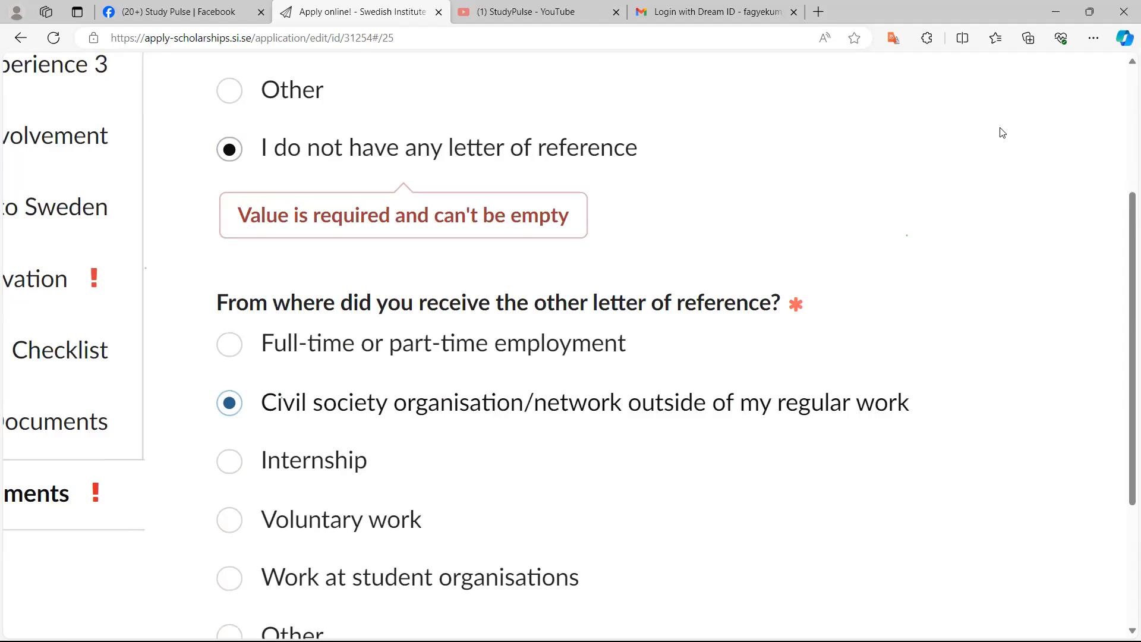
Answer Yes to whether the reference letters and proof of work certificate have the required stamps and signatures
scroll(1003, 132, down, 1)
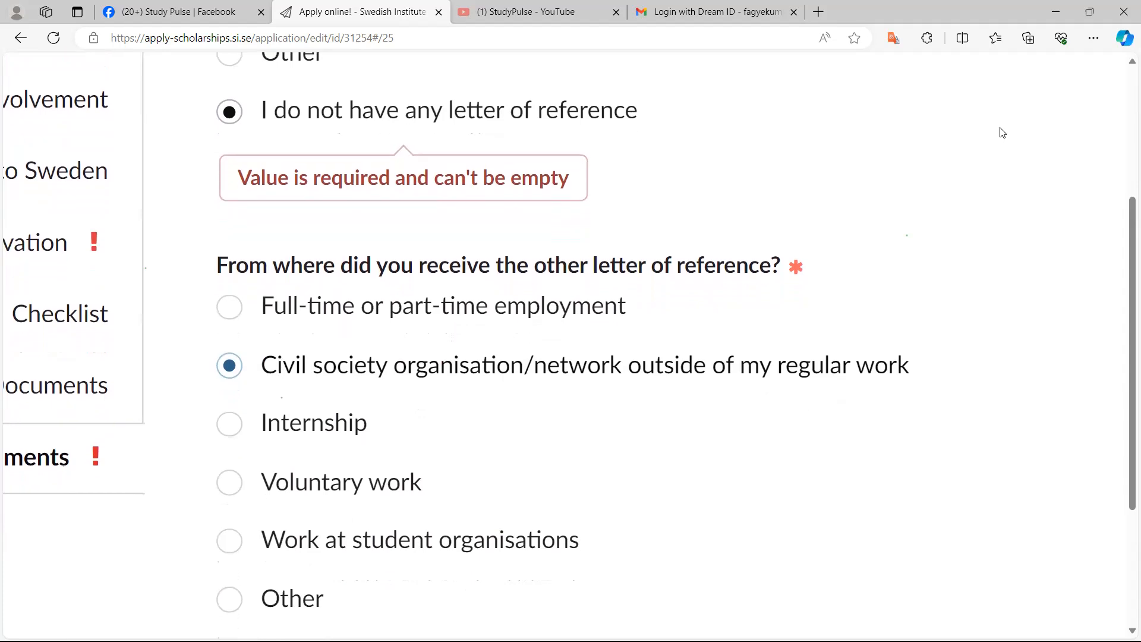
scroll(1002, 133, down, 6)
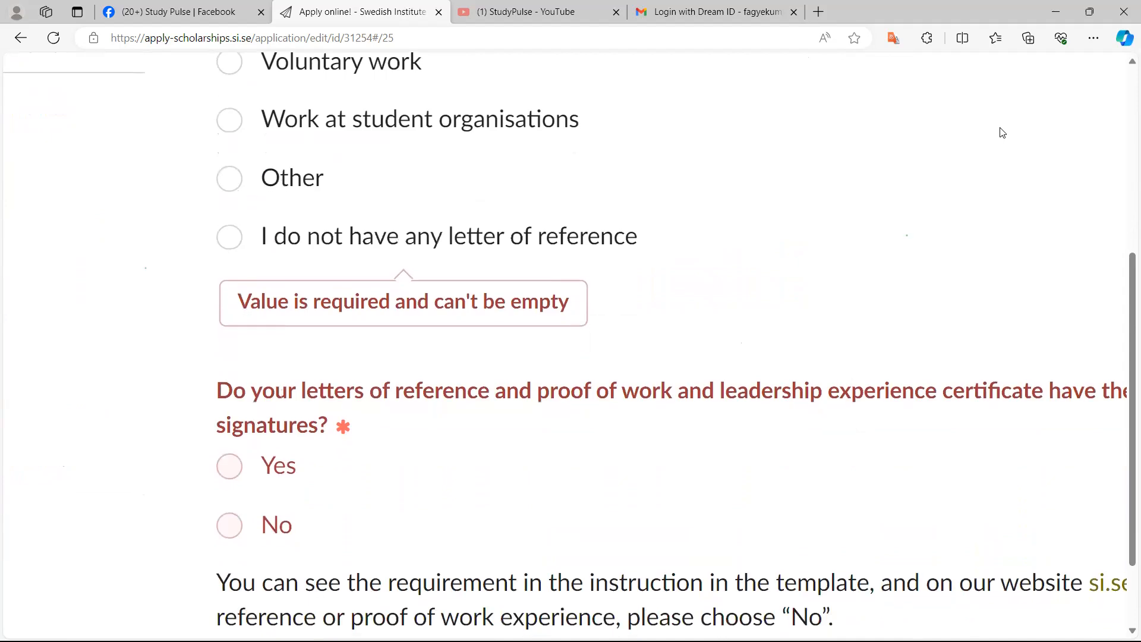
scroll(1003, 133, right, 1)
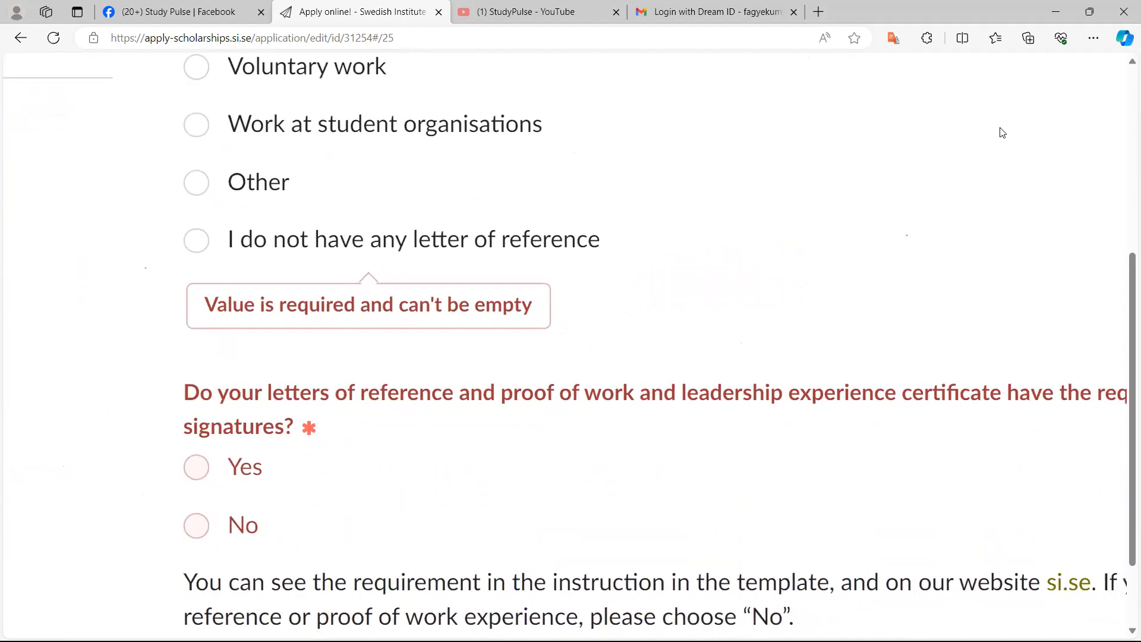
scroll(1003, 133, right, 4)
scroll(1002, 132, right, 4)
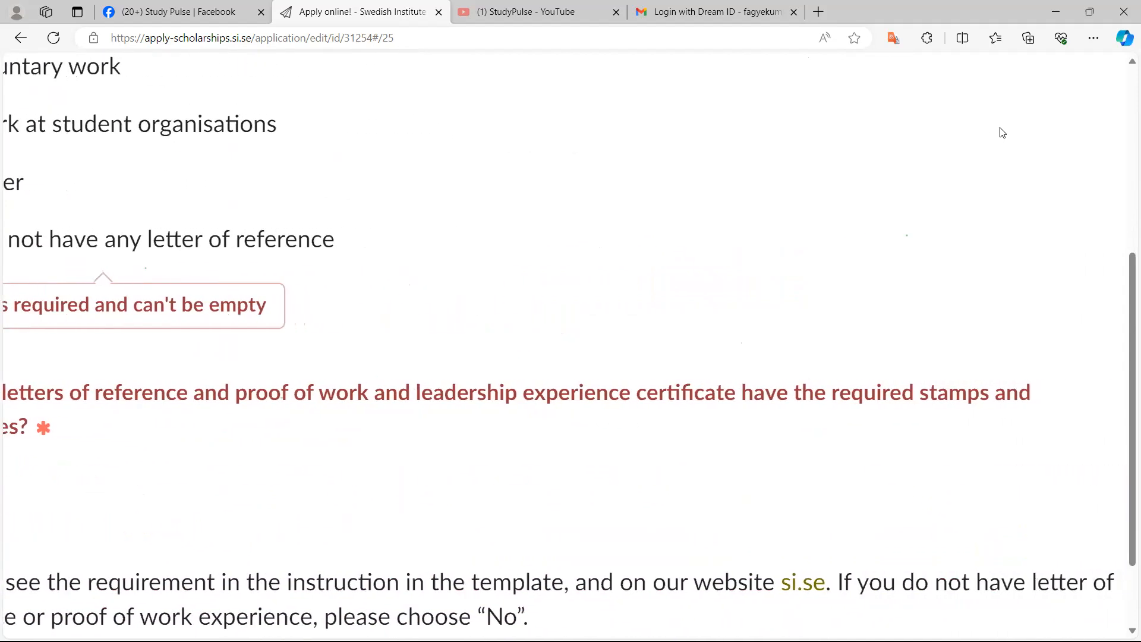
scroll(1003, 133, left, 7)
scroll(1003, 133, left, 1)
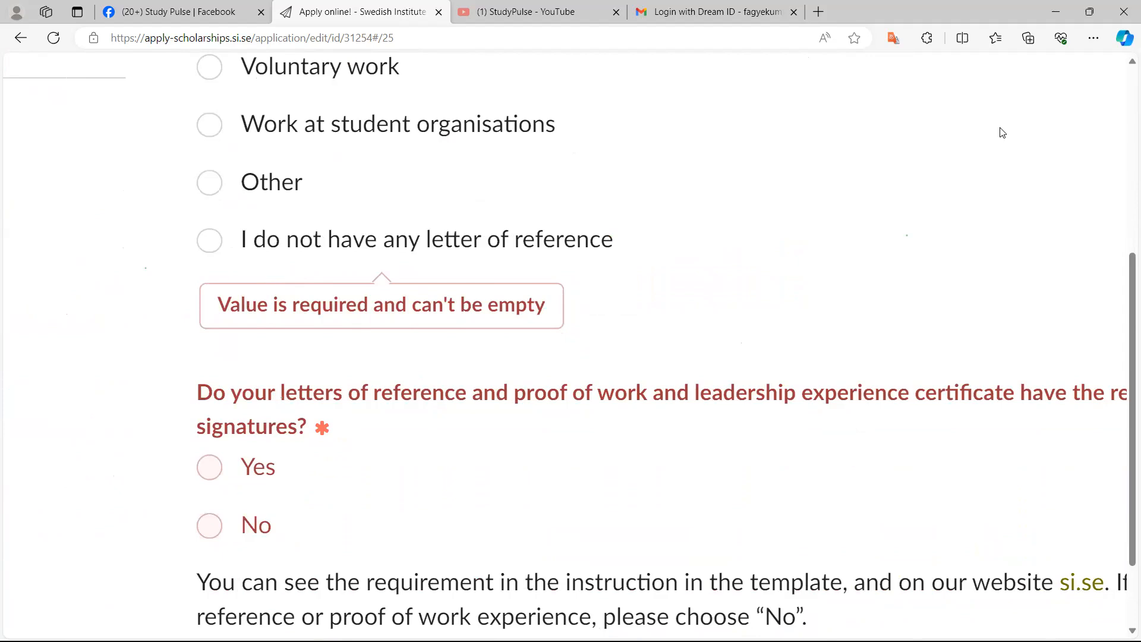
key(space)
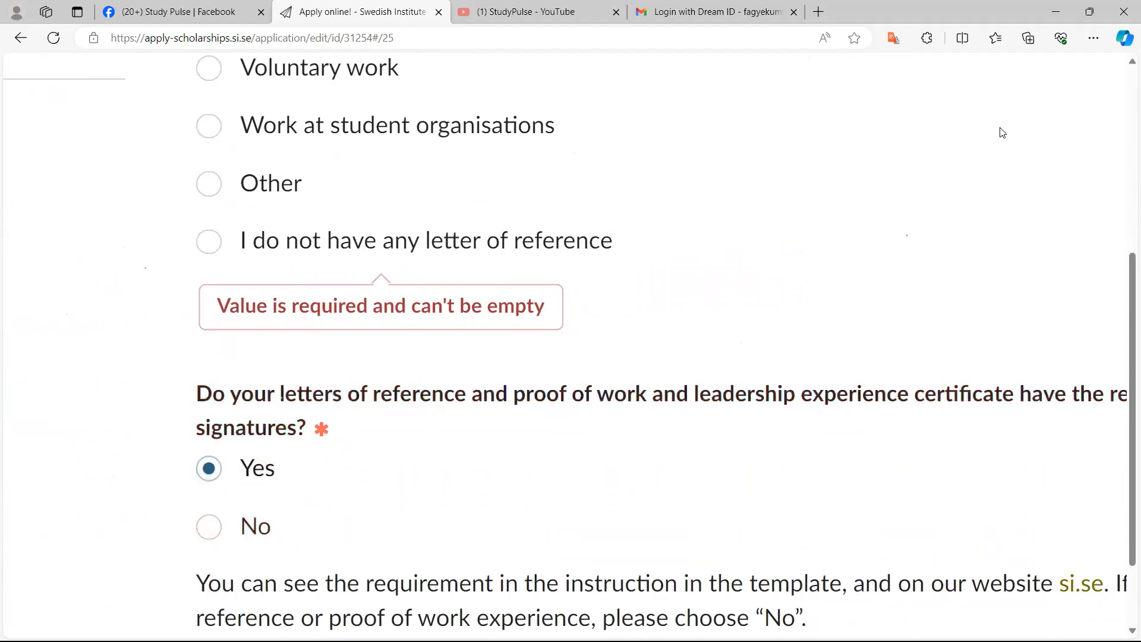
Scroll through the About your documents page to review the answers down to the save and submit options
scroll(1003, 132, down, 3)
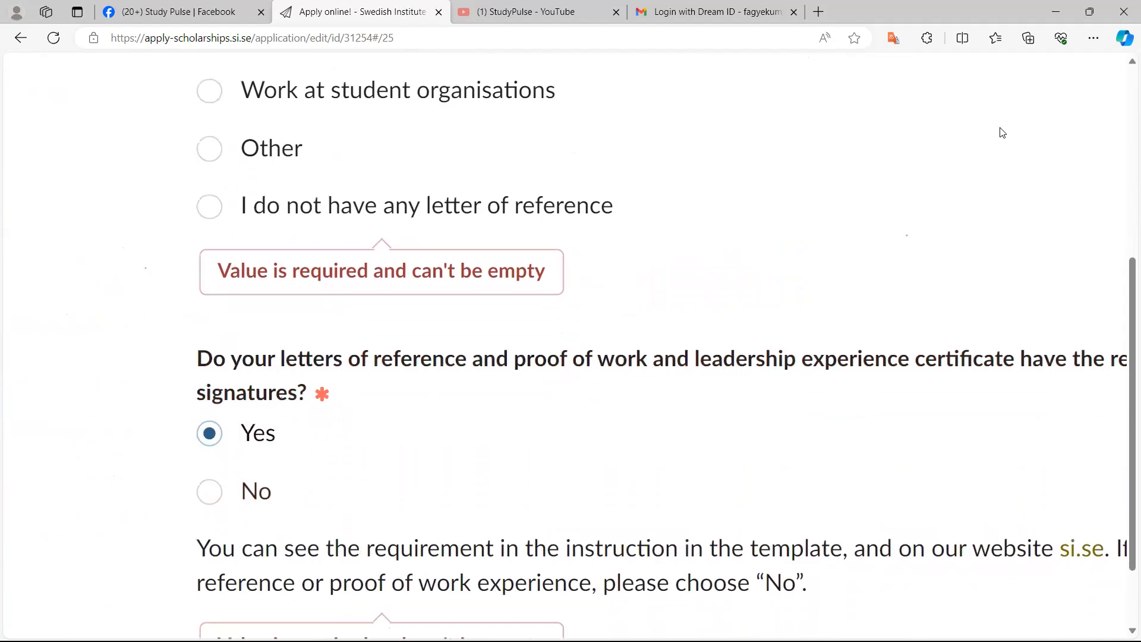
scroll(1003, 132, right, 5)
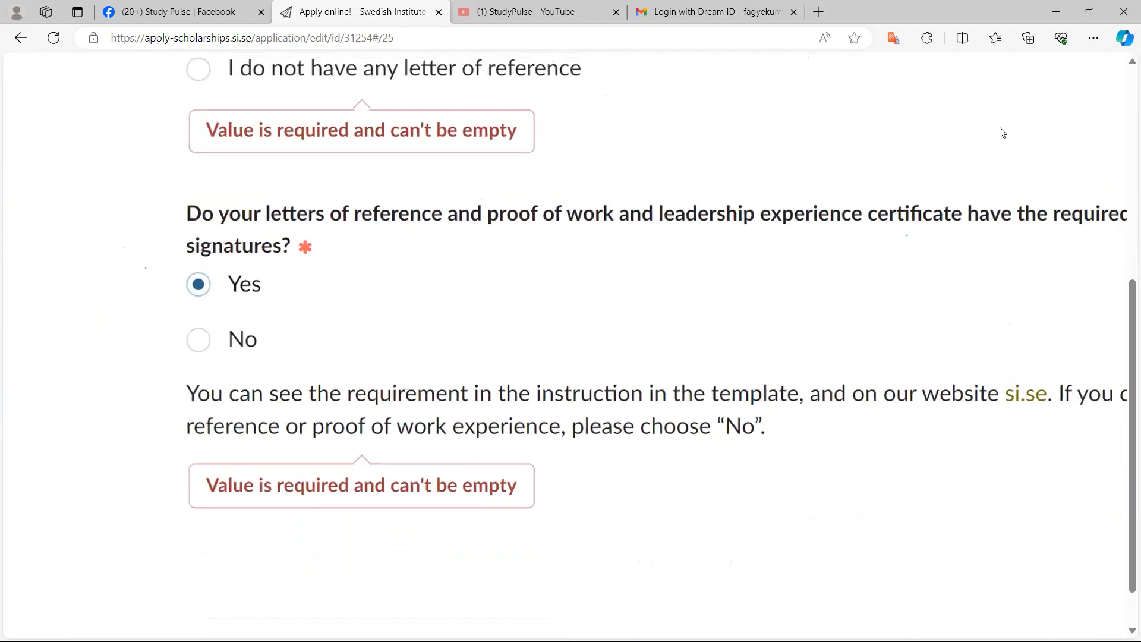
scroll(1003, 132, left, 3)
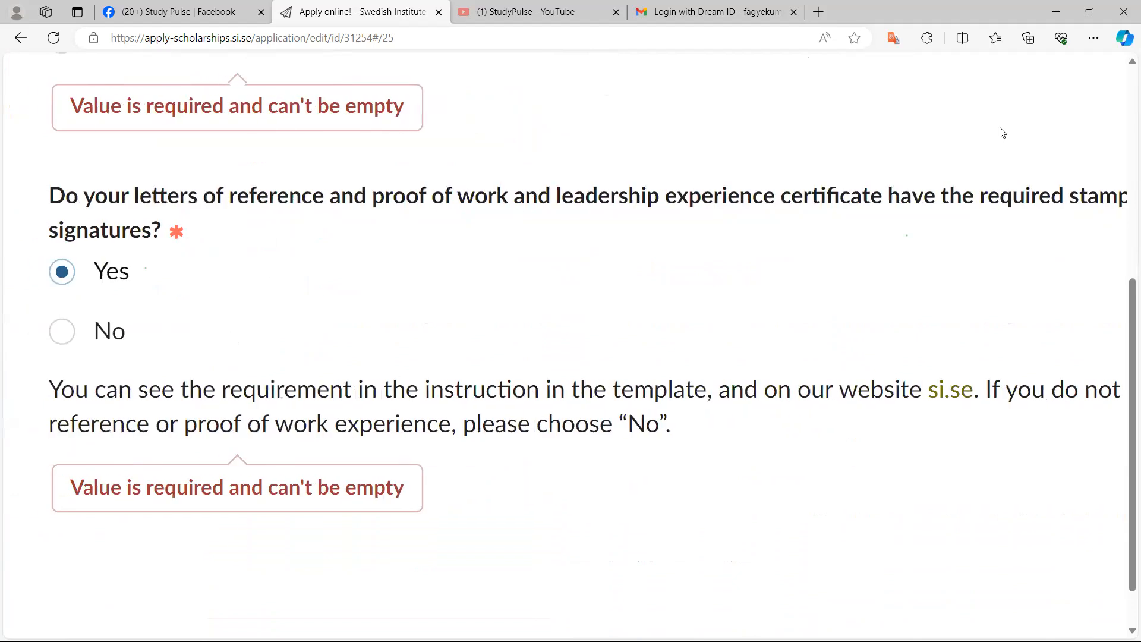
ctrl+scroll(1003, 133, down, 5)
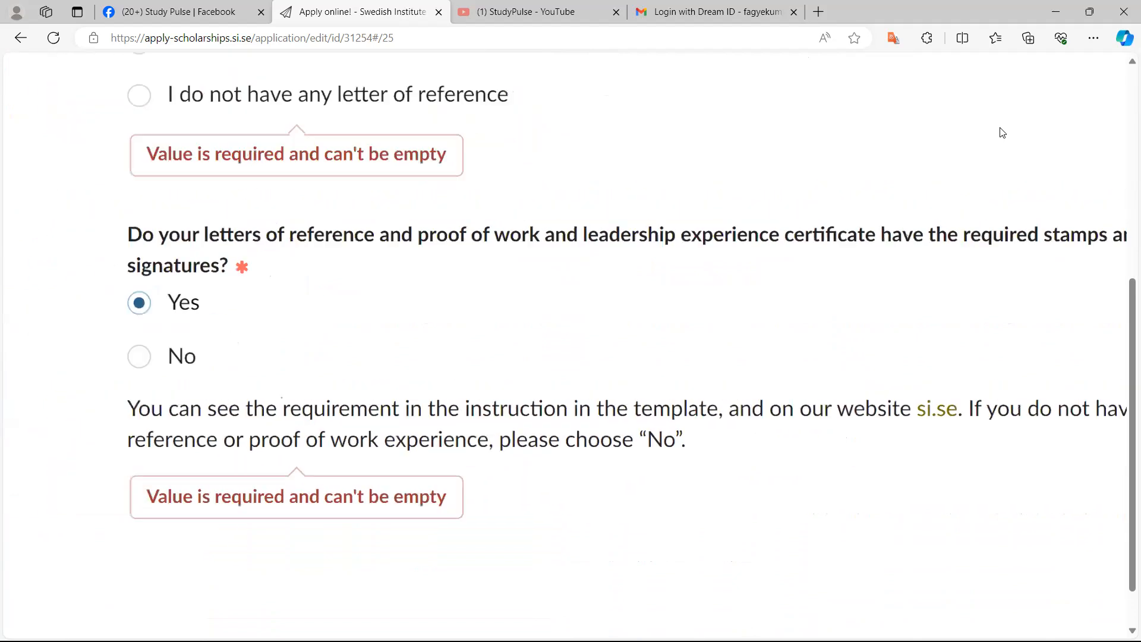
scroll(1003, 132, up, 1)
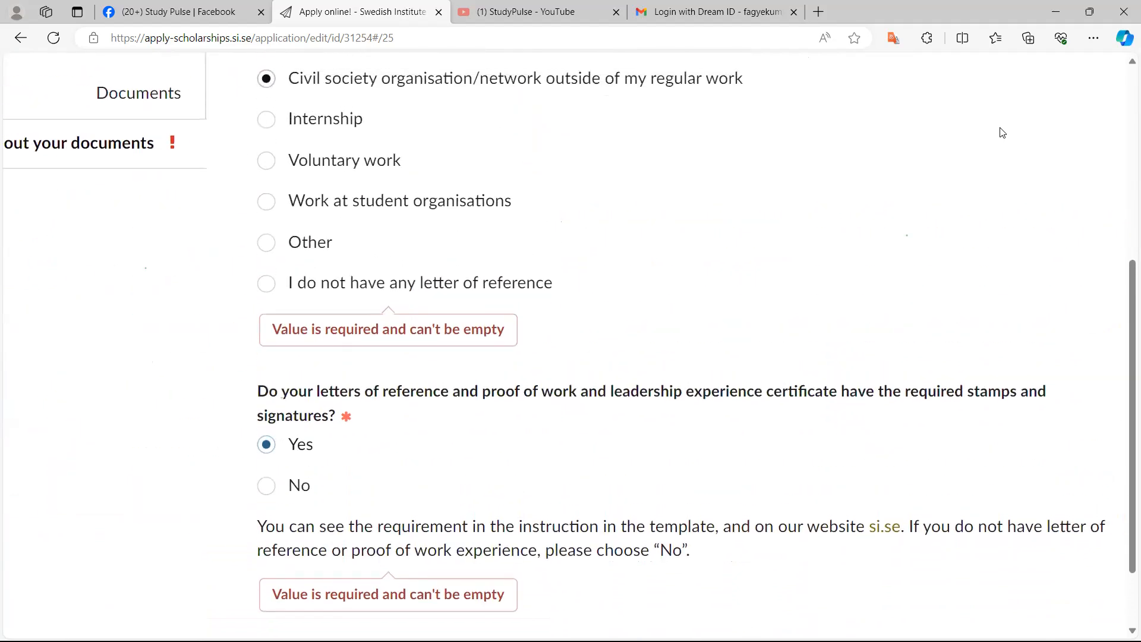
scroll(1003, 132, down, 1)
scroll(1002, 132, right, 3)
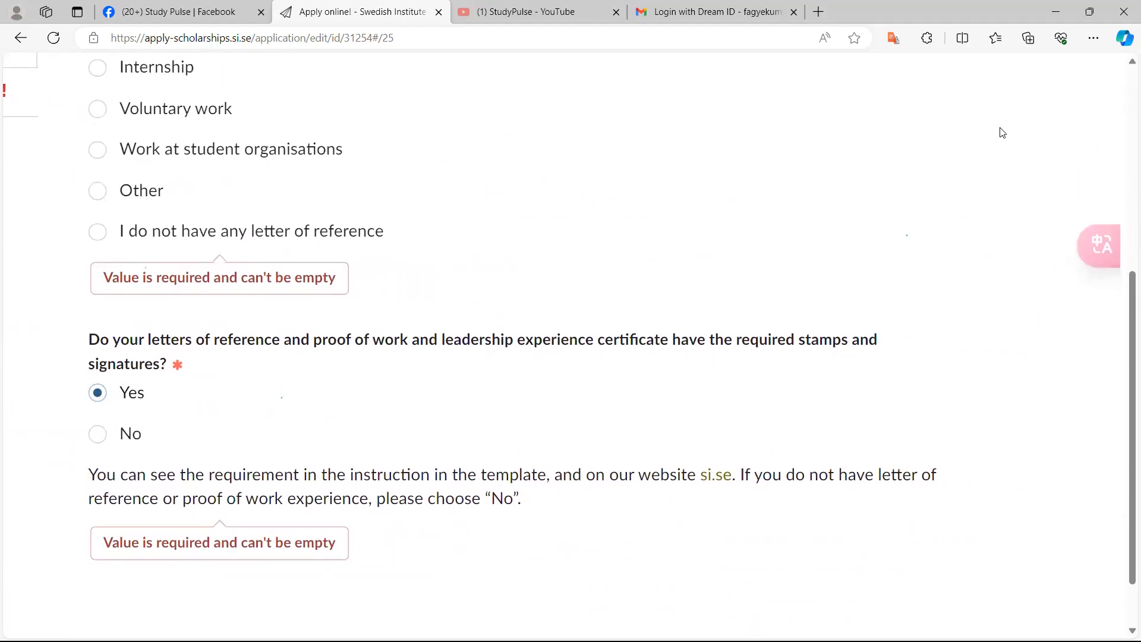
ctrl+scroll(1003, 132, up, 1)
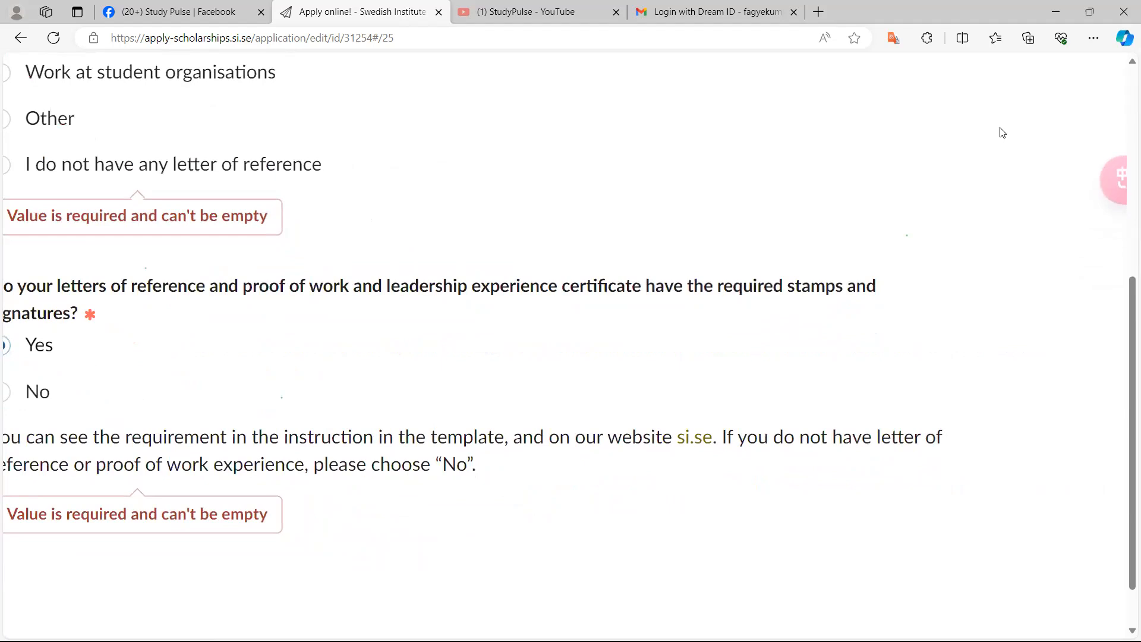
scroll(1003, 132, left, 4)
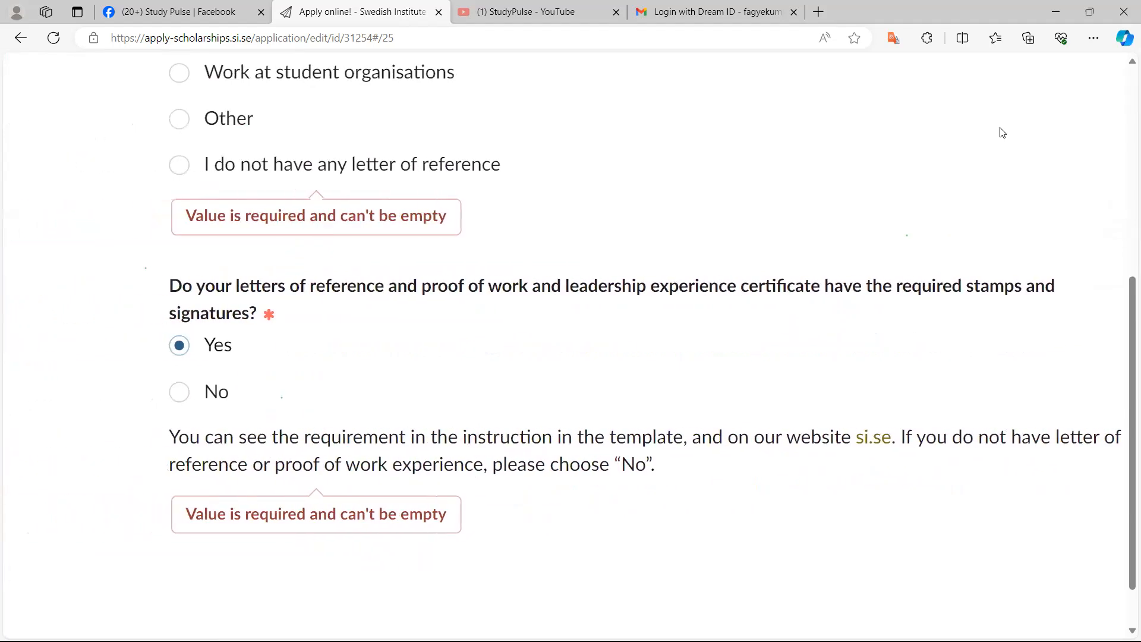
scroll(1003, 133, left, 1)
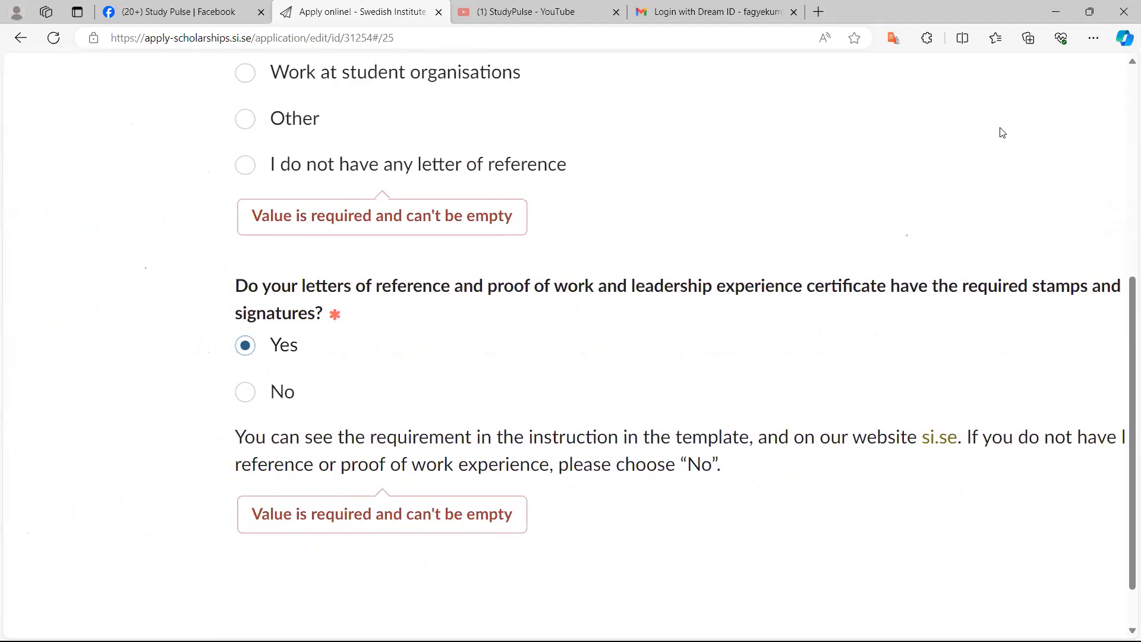
scroll(1003, 133, up, 1)
scroll(1003, 132, up, 5)
scroll(1002, 132, down, 4)
scroll(1002, 132, down, 2)
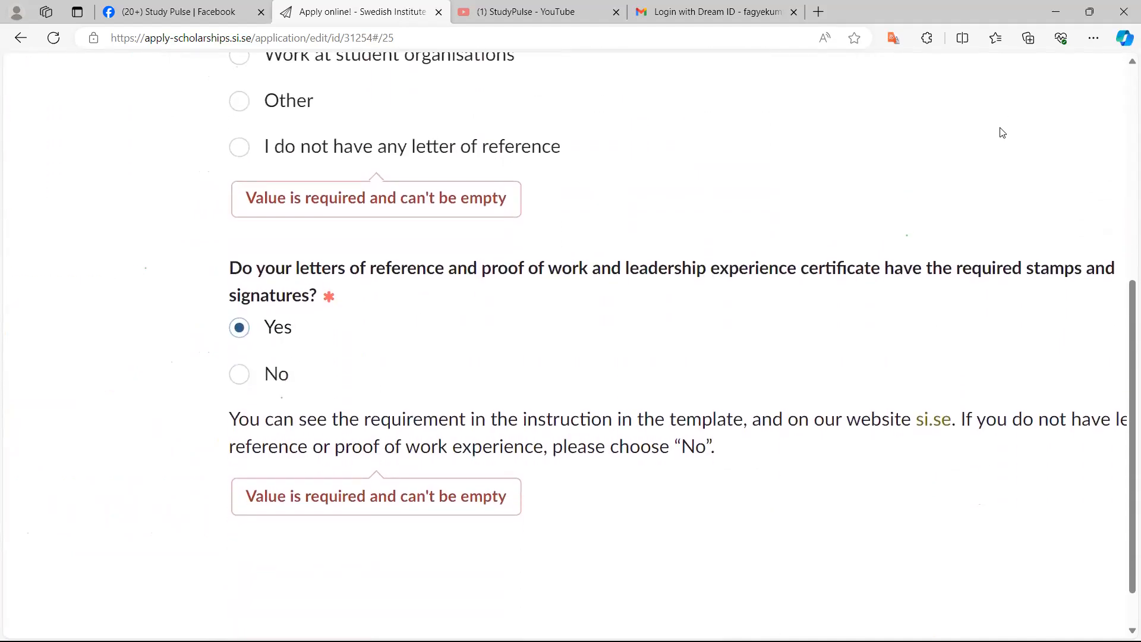
ctrl+scroll(1003, 133, up, 3)
ctrl+scroll(1003, 133, down, 4)
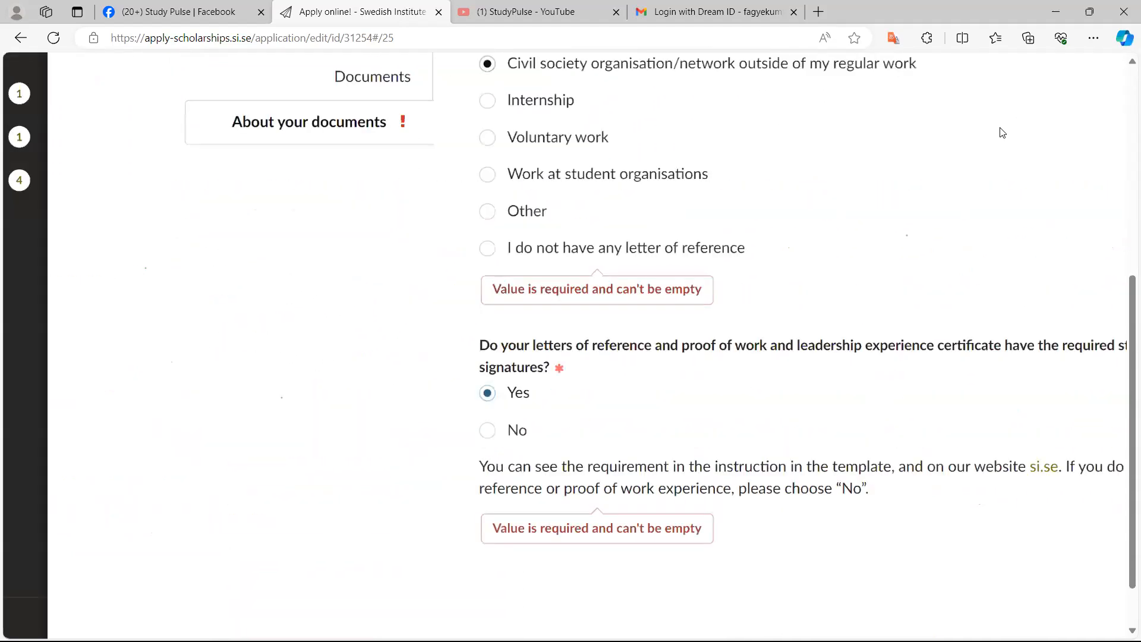
ctrl+scroll(1003, 133, down, 4)
ctrl+scroll(1002, 132, up, 1)
scroll(1002, 133, down, 2)
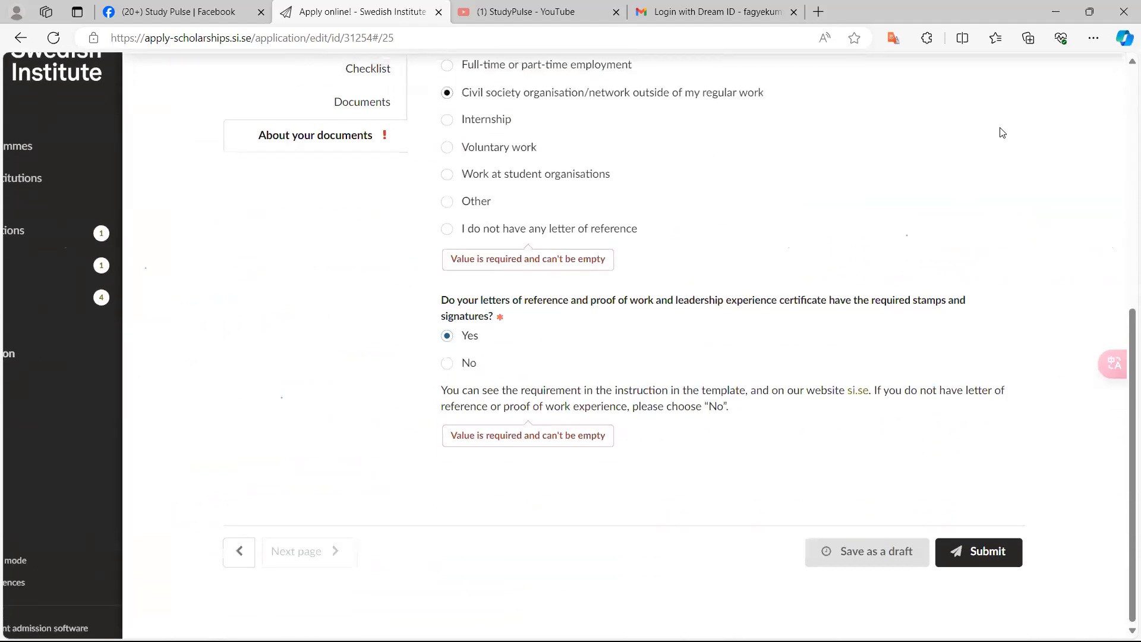
scroll(1003, 132, up, 1)
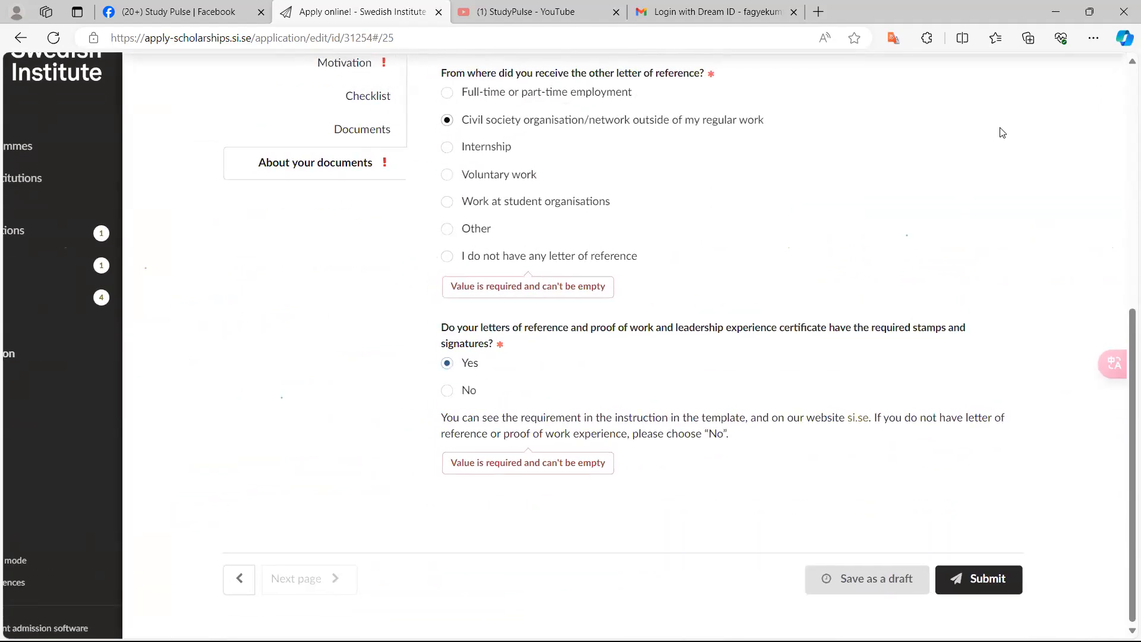
ctrl+scroll(1003, 133, up, 4)
scroll(1003, 133, down, 1)
scroll(1002, 133, up, 2)
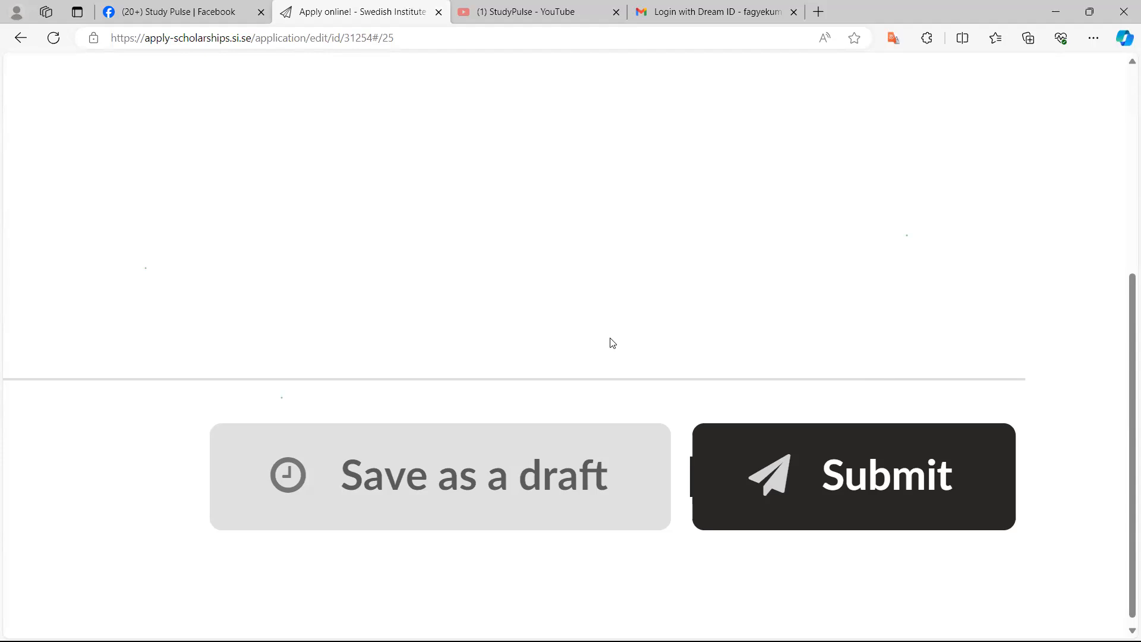
Go back through the answers and review the Contacts section's email address and telephone numbers
scroll(612, 343, up, 1)
scroll(612, 343, up, 10)
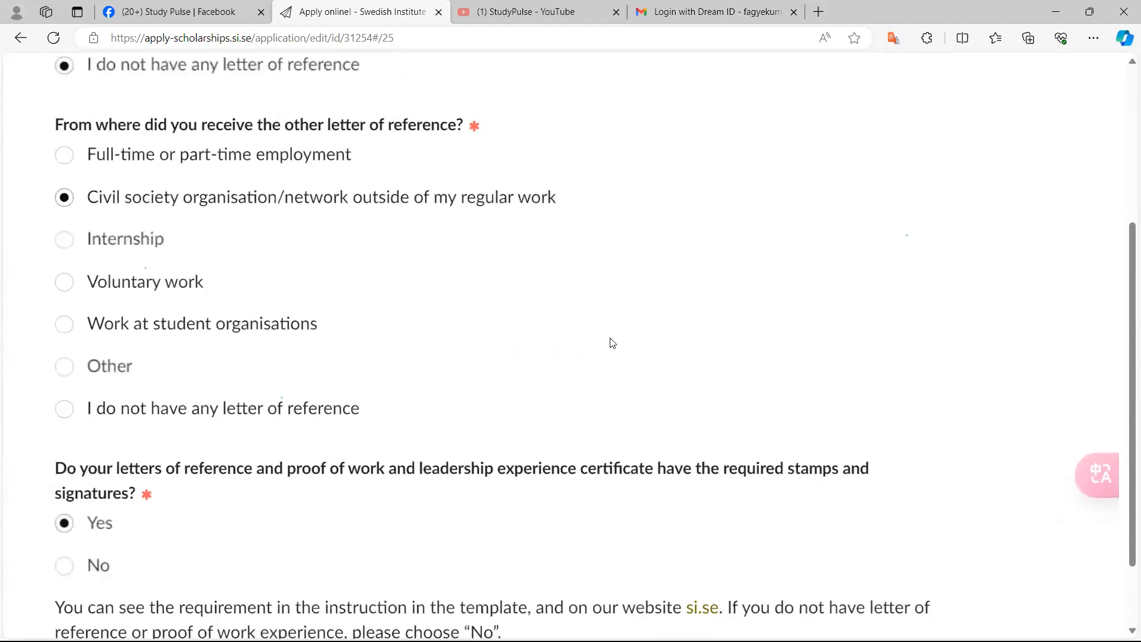
scroll(612, 342, up, 5)
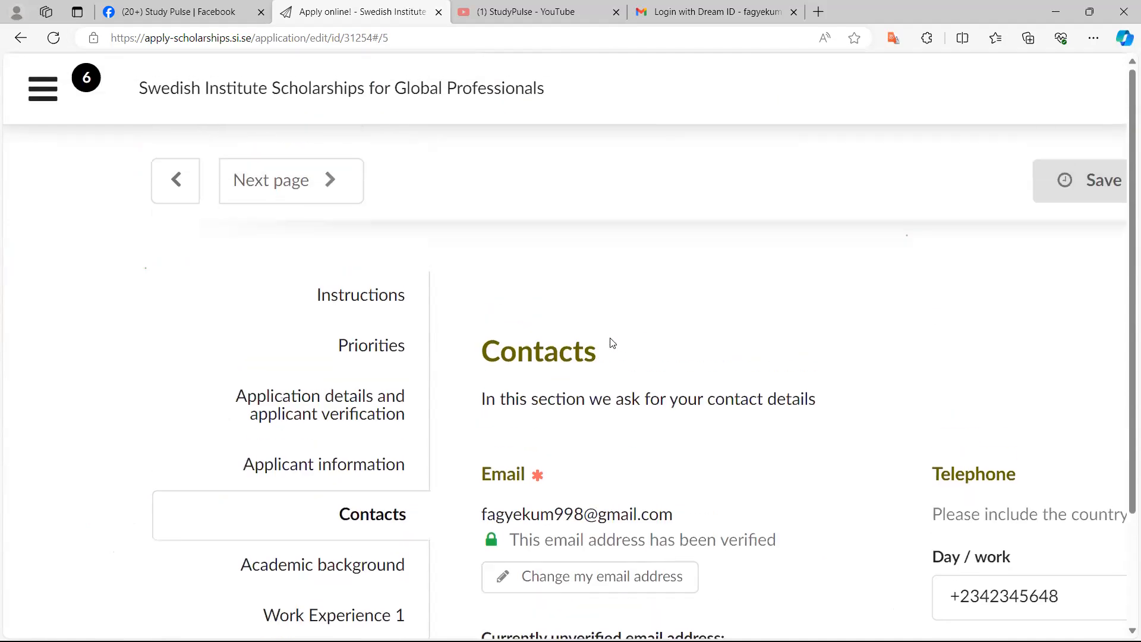
scroll(612, 343, down, 5)
scroll(612, 342, right, 2)
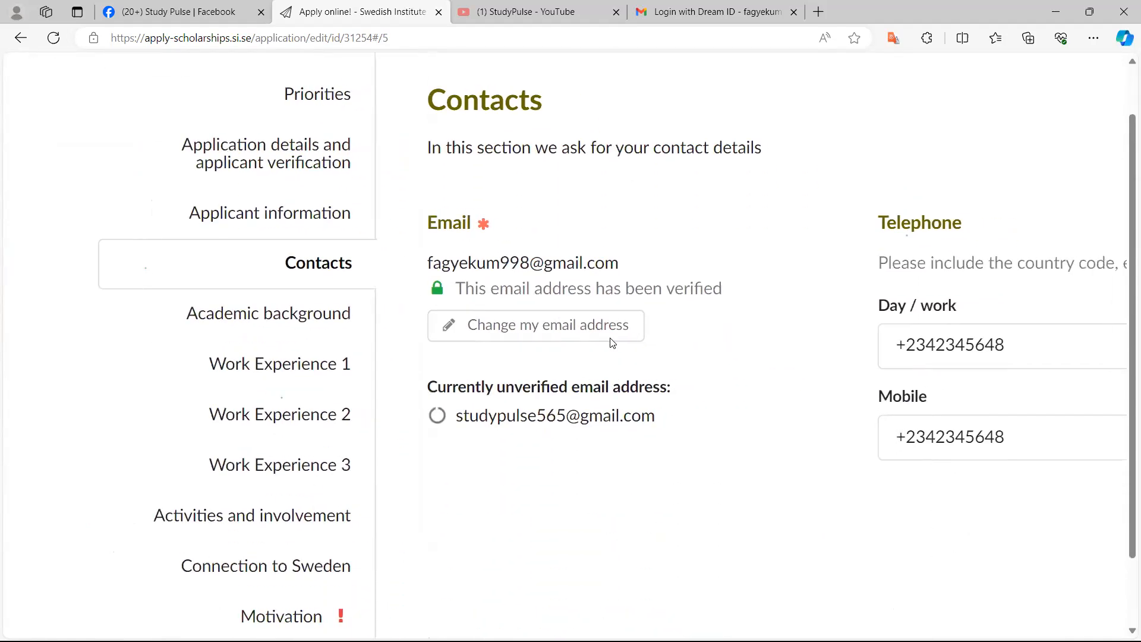
scroll(612, 343, down, 2)
scroll(612, 343, right, 2)
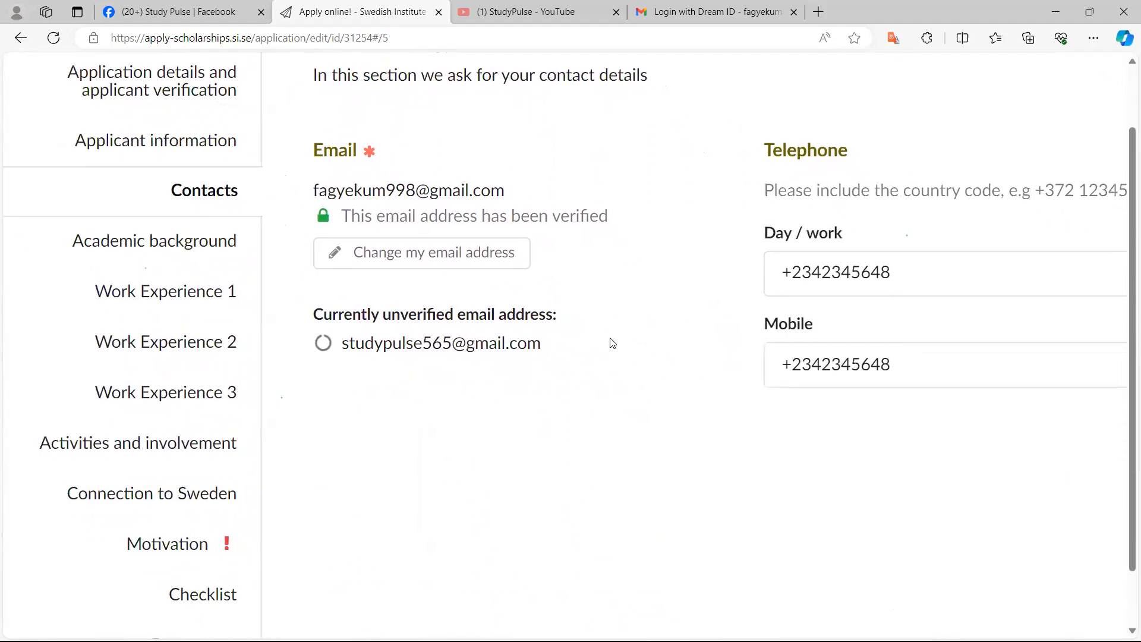
scroll(612, 343, up, 1)
scroll(613, 343, up, 1)
scroll(613, 343, right, 1)
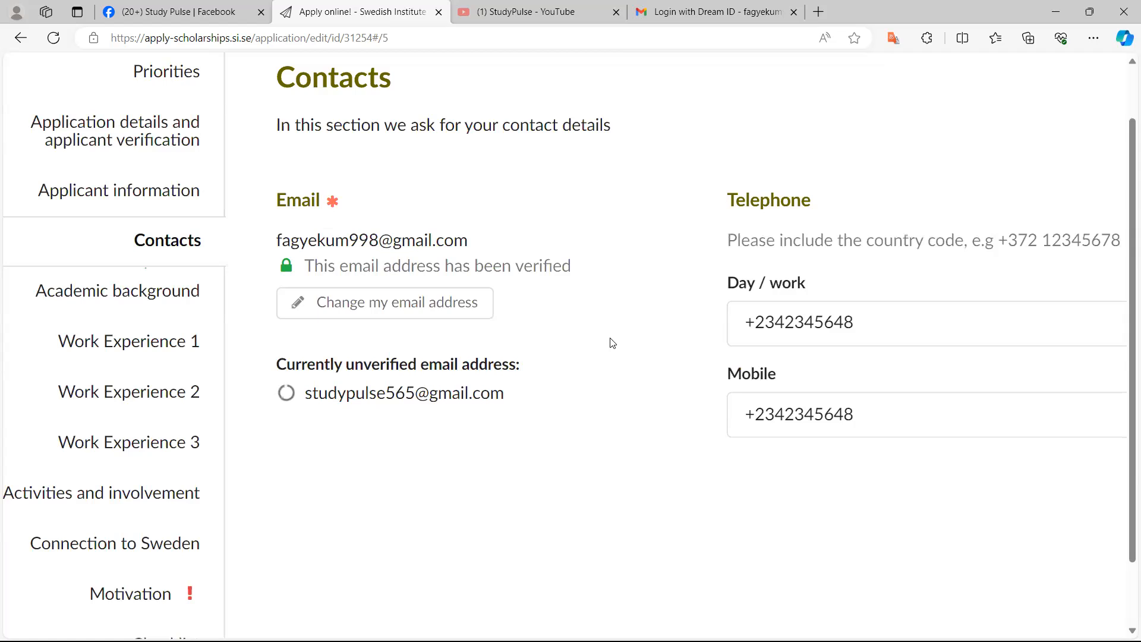
scroll(612, 343, up, 1)
scroll(613, 343, right, 3)
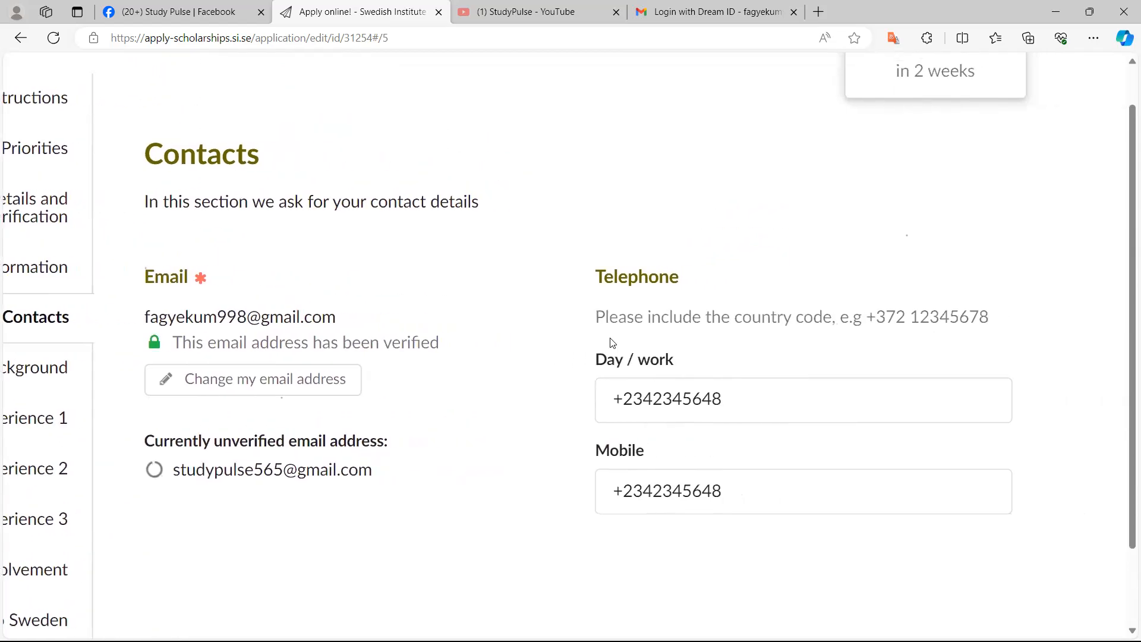
Highlight the day/work and mobile telephone numbers in the Contacts section to check them
click(740, 404)
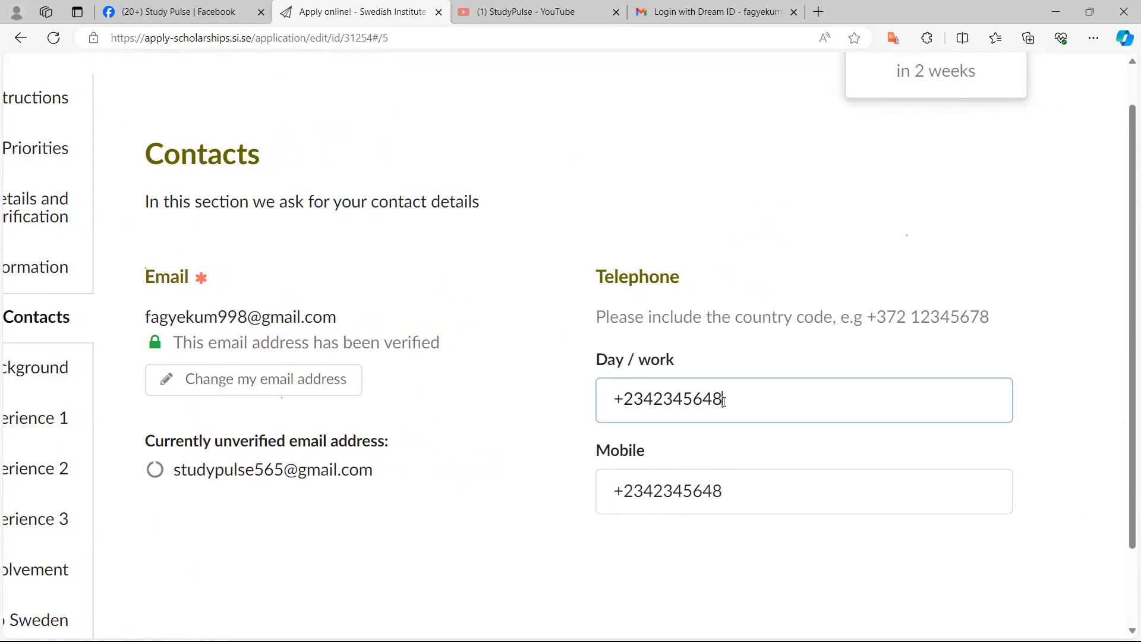
mouse_move(724, 400)
mouse_down()
mouse_move(604, 398)
mouse_move(725, 397)
mouse_up()
drag(679, 362, 640, 368)
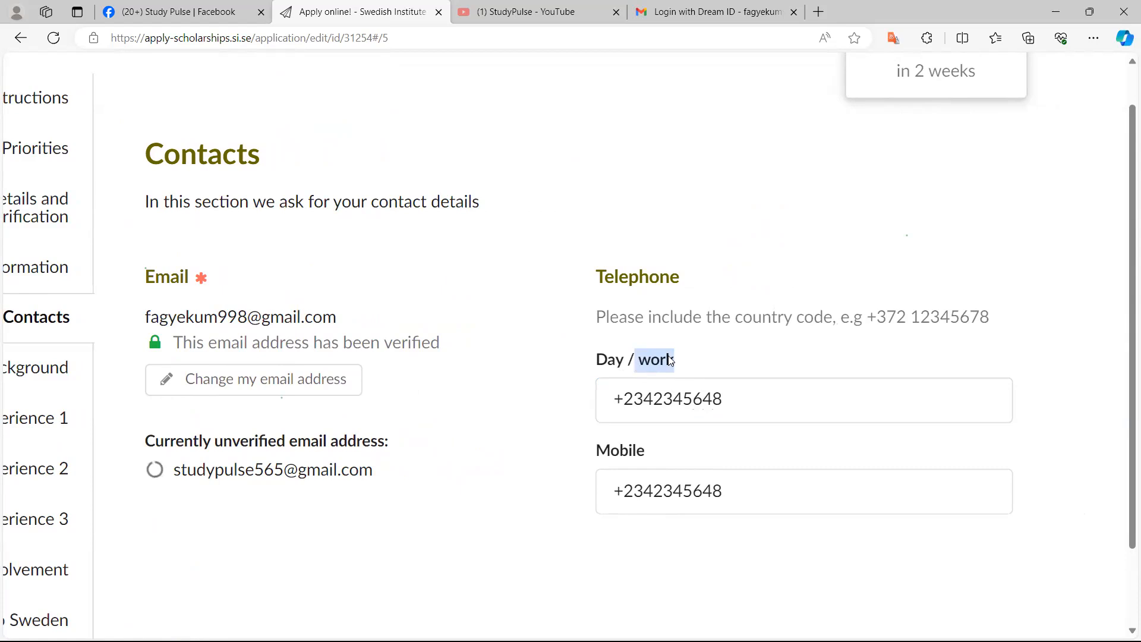
click(734, 401)
triple_click(669, 412)
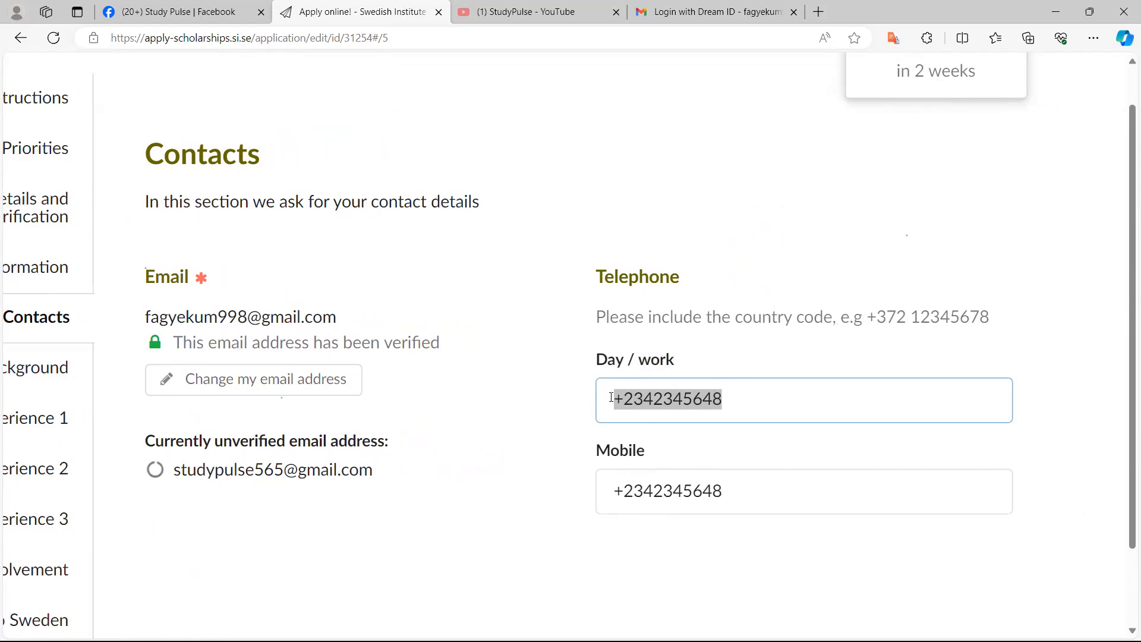
drag(625, 399, 729, 392)
drag(614, 493, 722, 481)
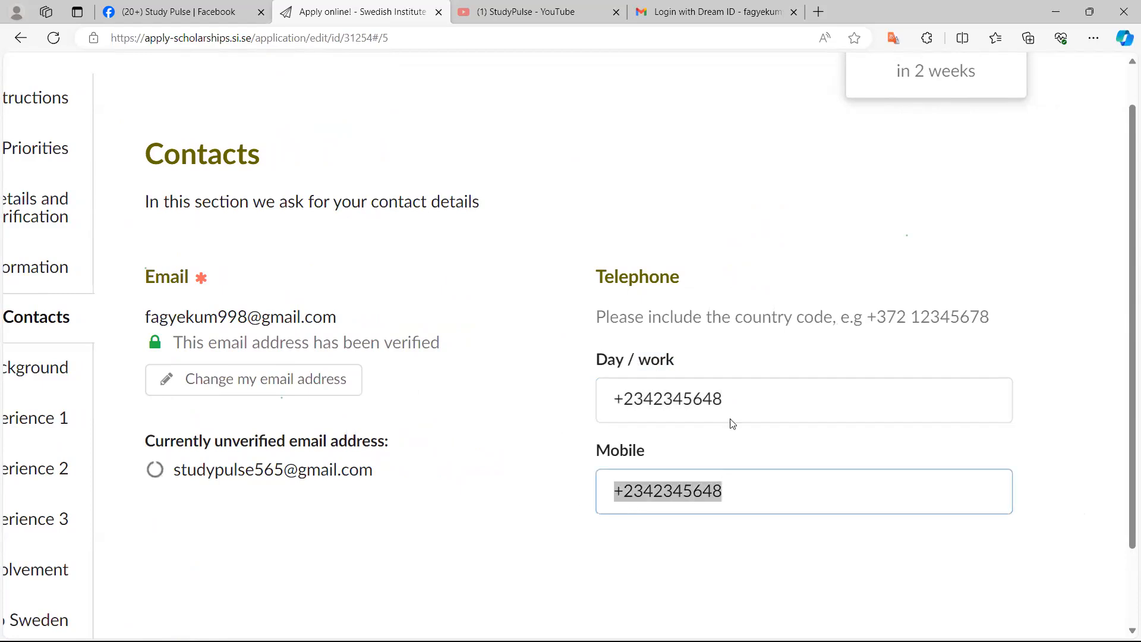
drag(726, 397, 614, 405)
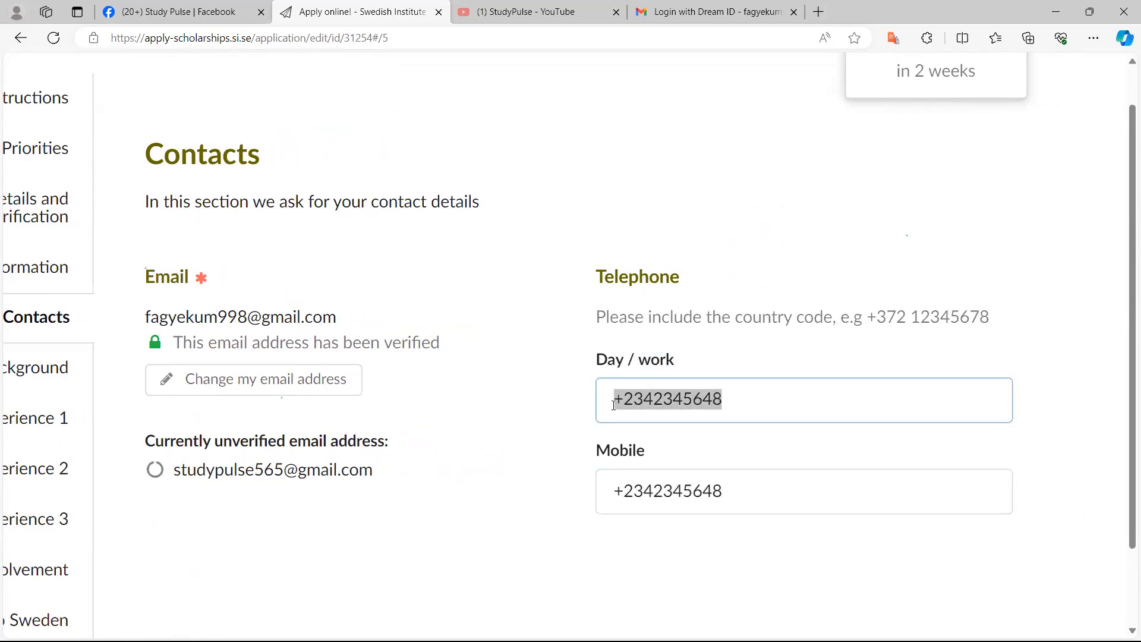
drag(726, 398, 675, 394)
drag(616, 491, 721, 489)
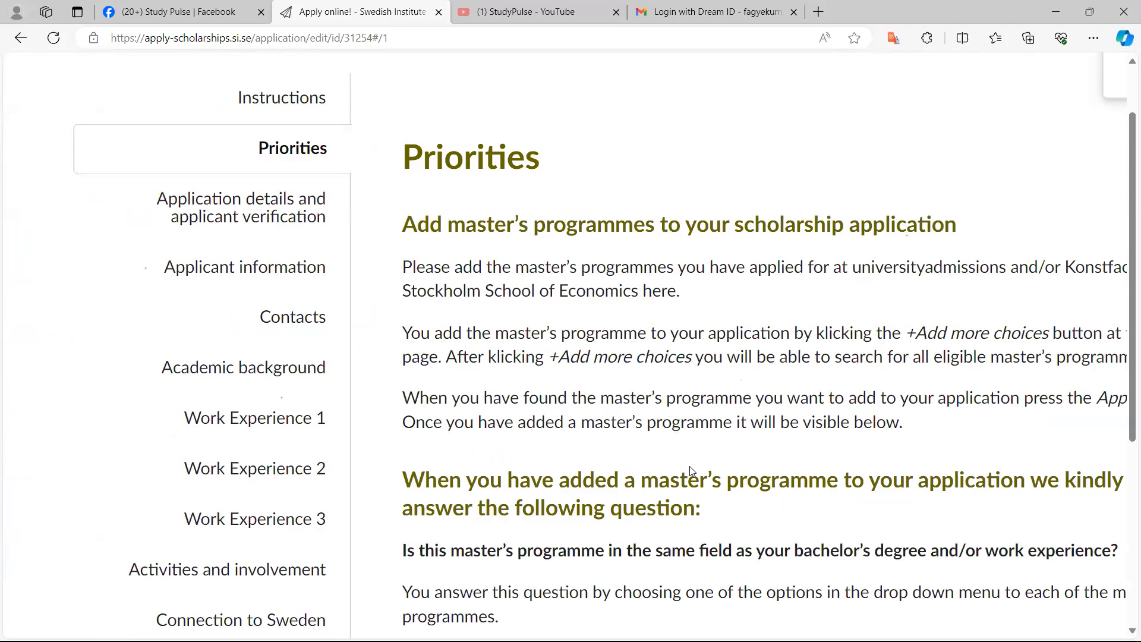
Review the Priorities section's list of master's programmes and their field-match answers
scroll(691, 471, down, 7)
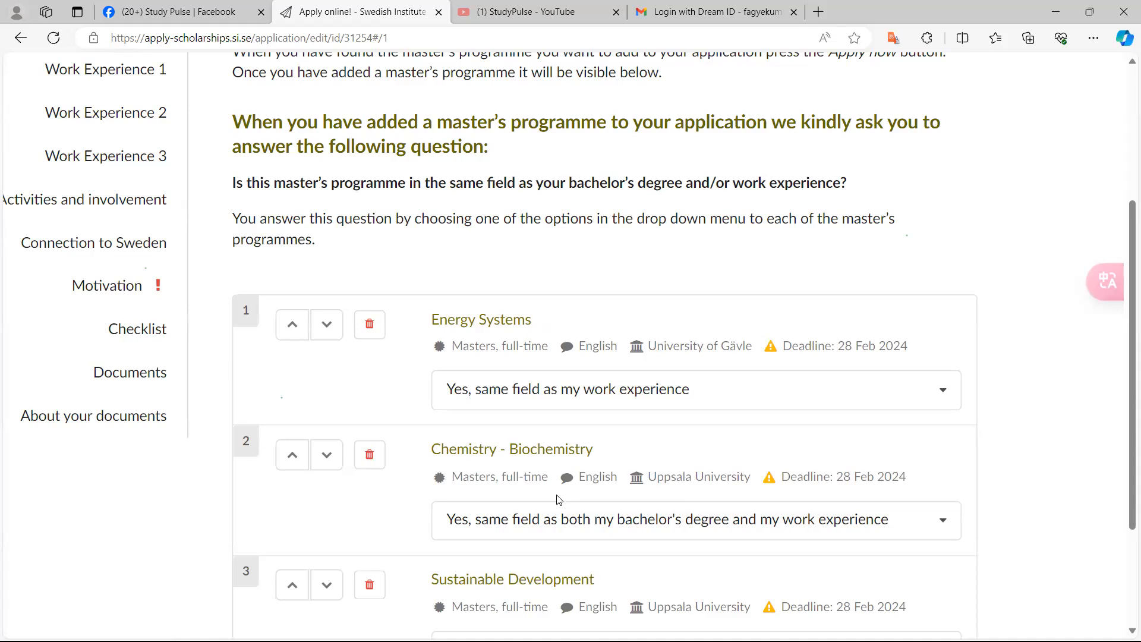
scroll(559, 499, up, 4)
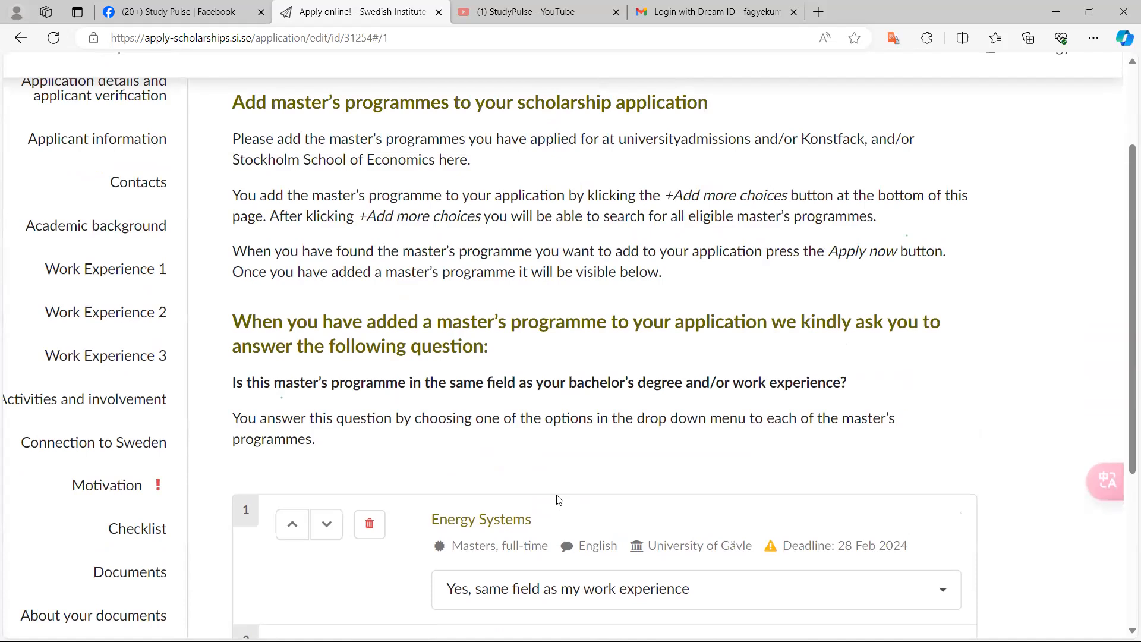
scroll(559, 500, up, 4)
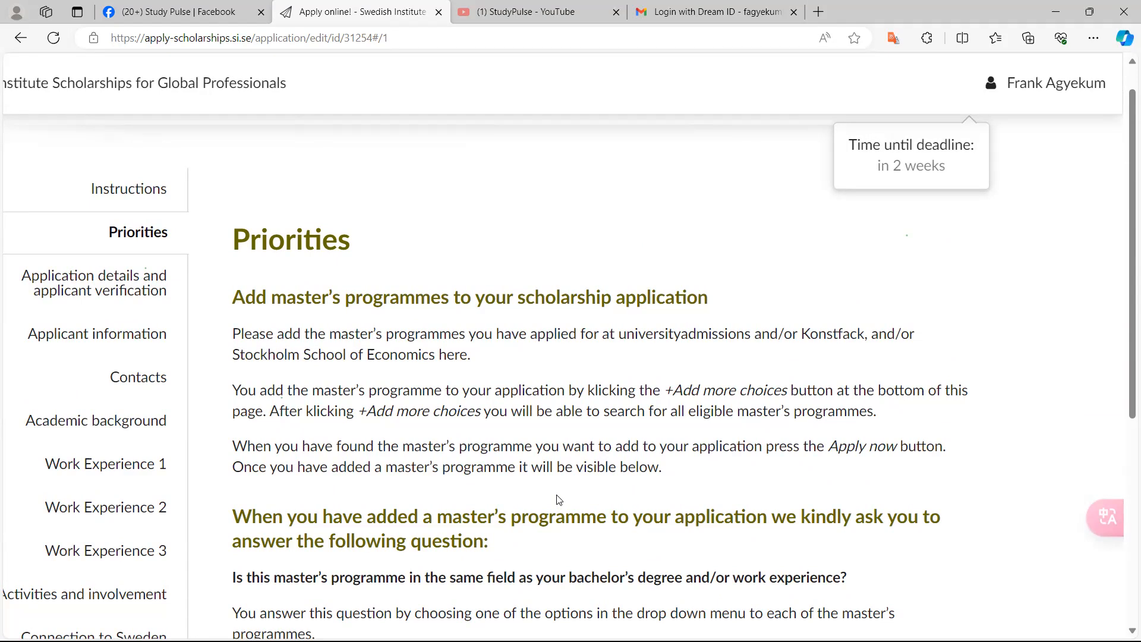
scroll(558, 499, down, 2)
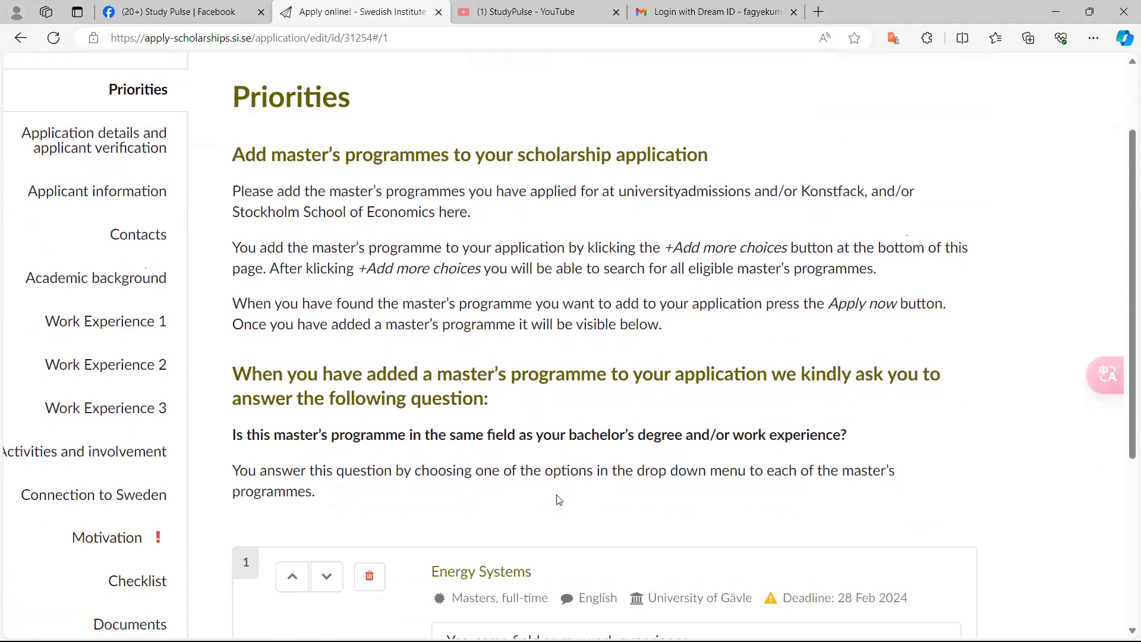
scroll(558, 499, down, 2)
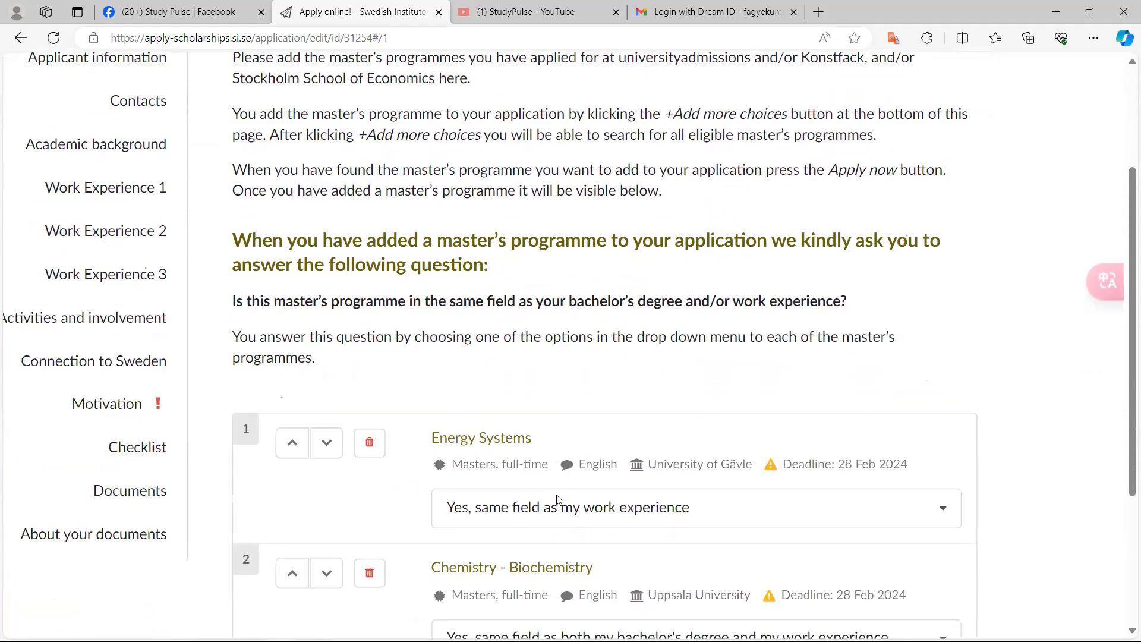
scroll(558, 499, down, 1)
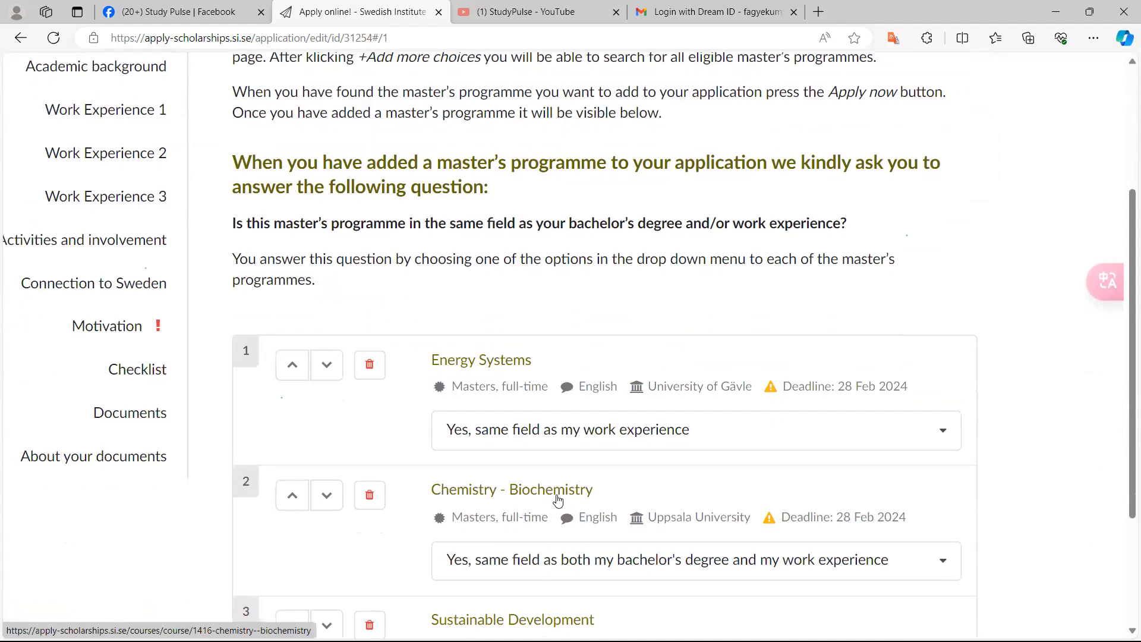
scroll(558, 501, down, 2)
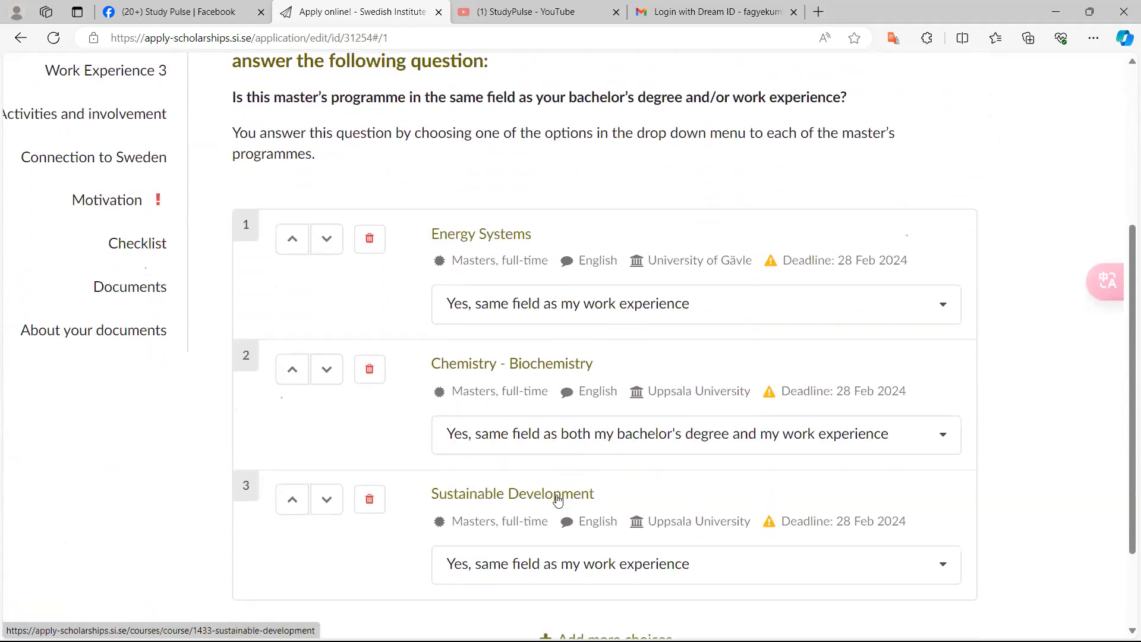
key(ctrl+minus)
key(ctrl+minus)
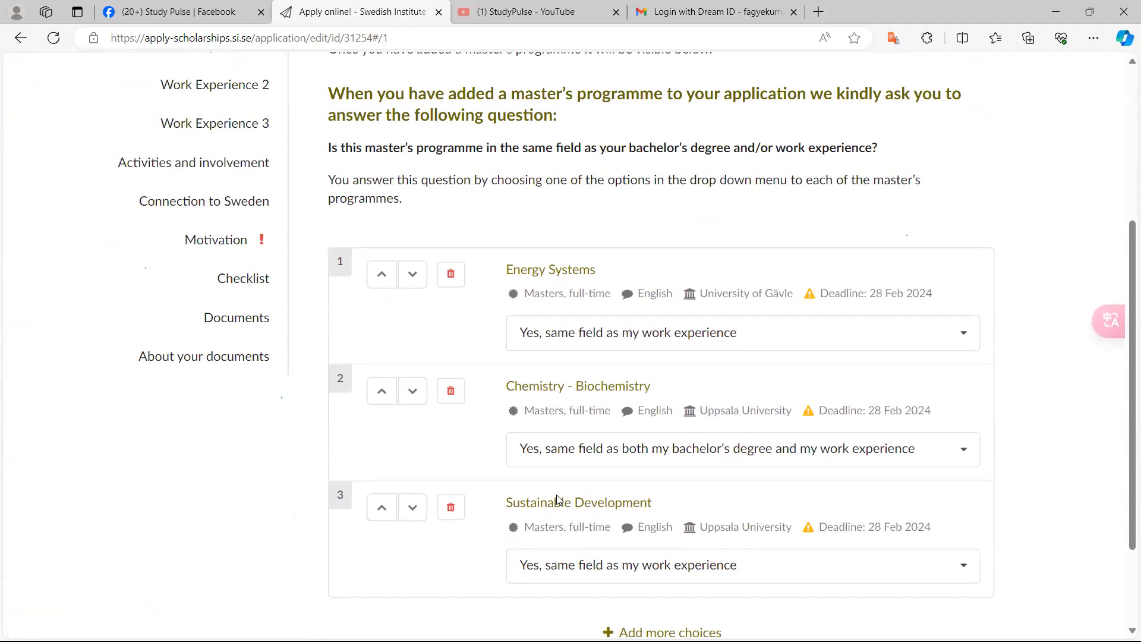
ctrl+scroll(556, 495, up, 3)
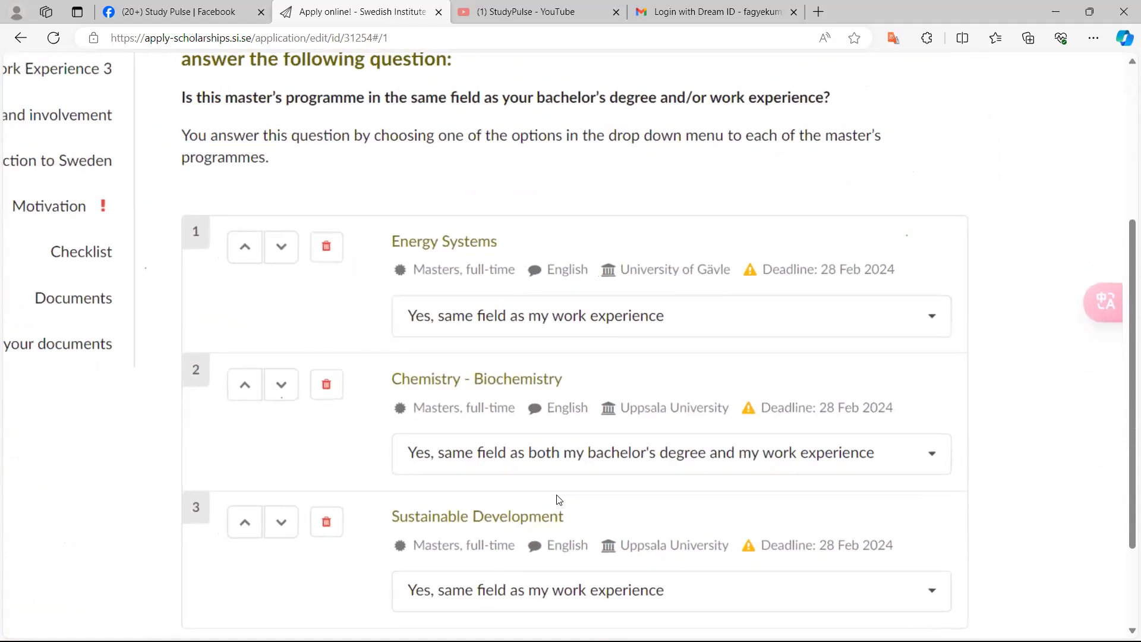
ctrl+scroll(559, 499, up, 1)
scroll(557, 495, up, 1)
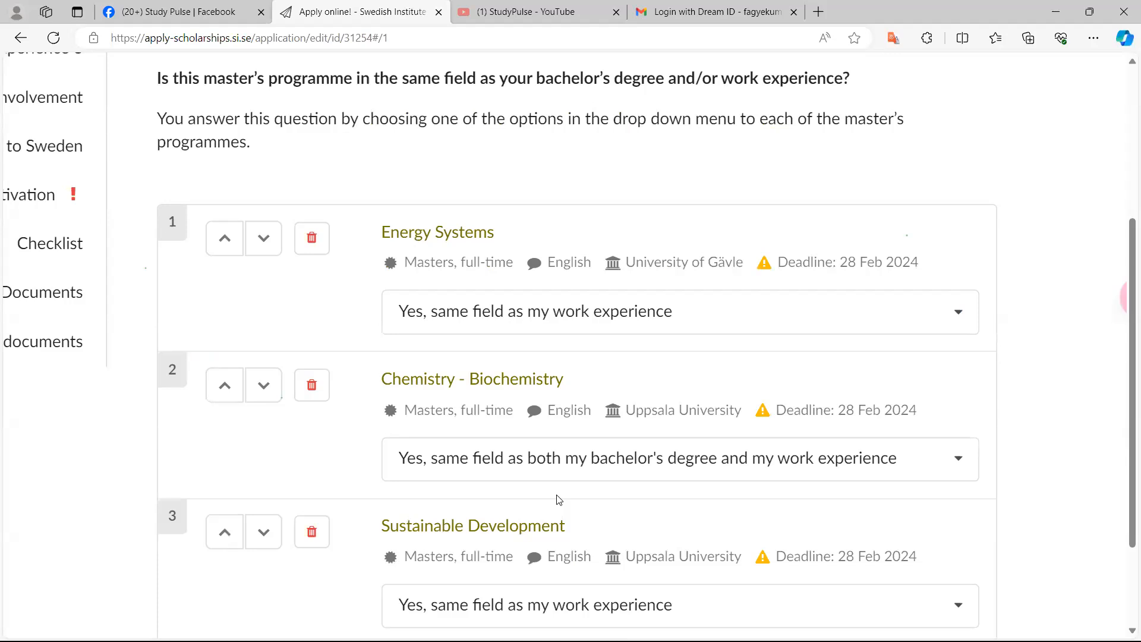
scroll(559, 500, down, 1)
scroll(559, 500, up, 5)
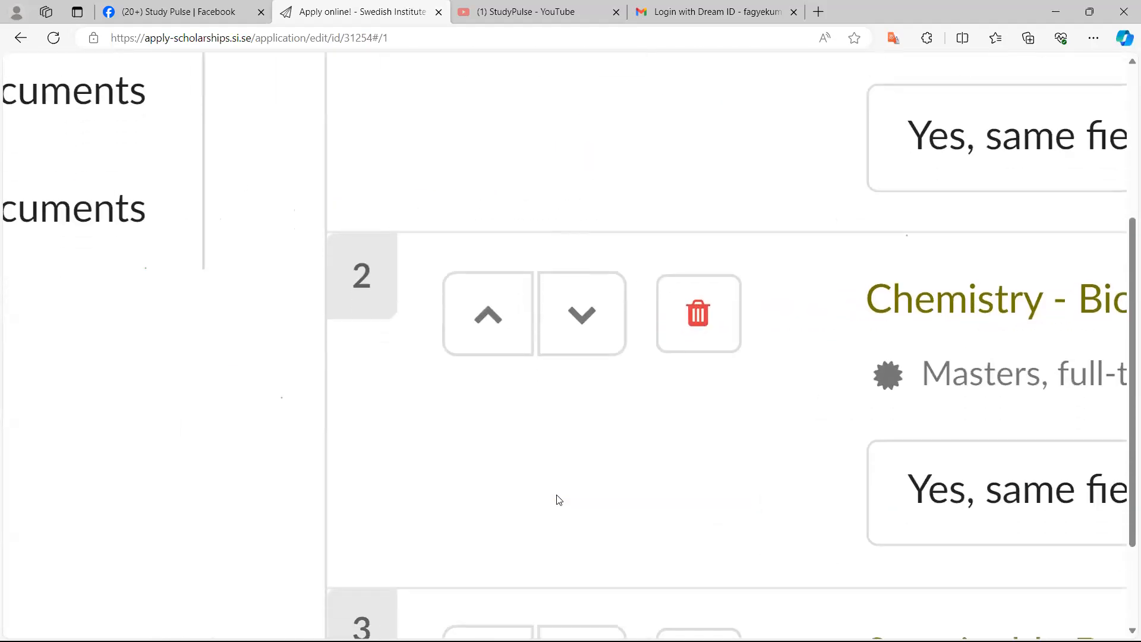
scroll(559, 501, down, 4)
scroll(559, 501, left, 1)
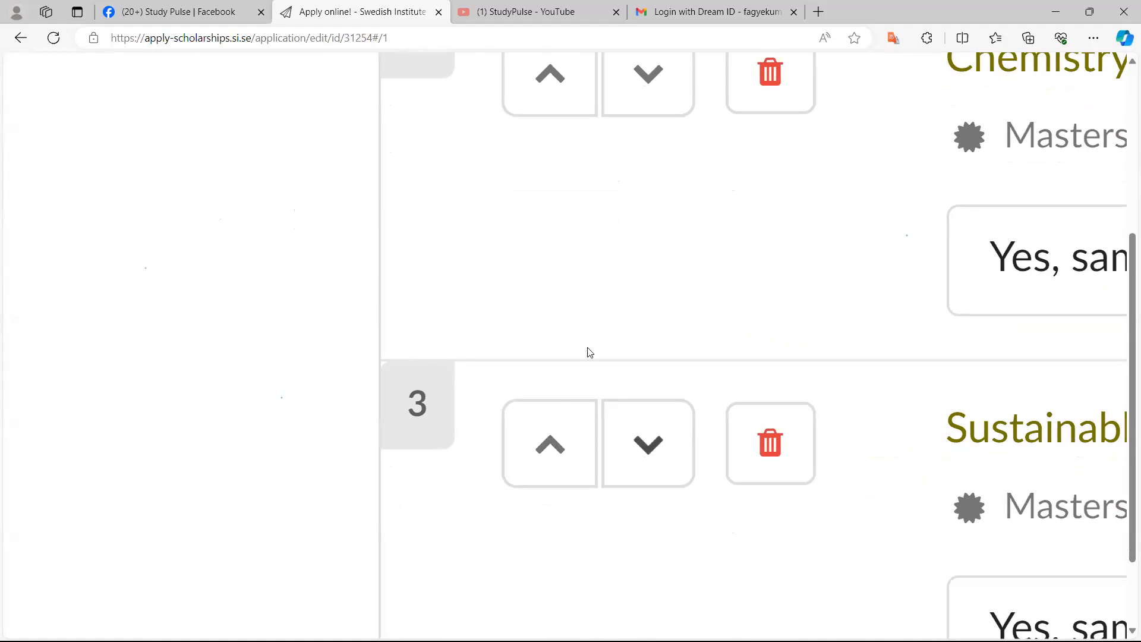
scroll(621, 489, down, 1)
scroll(621, 489, left, 1)
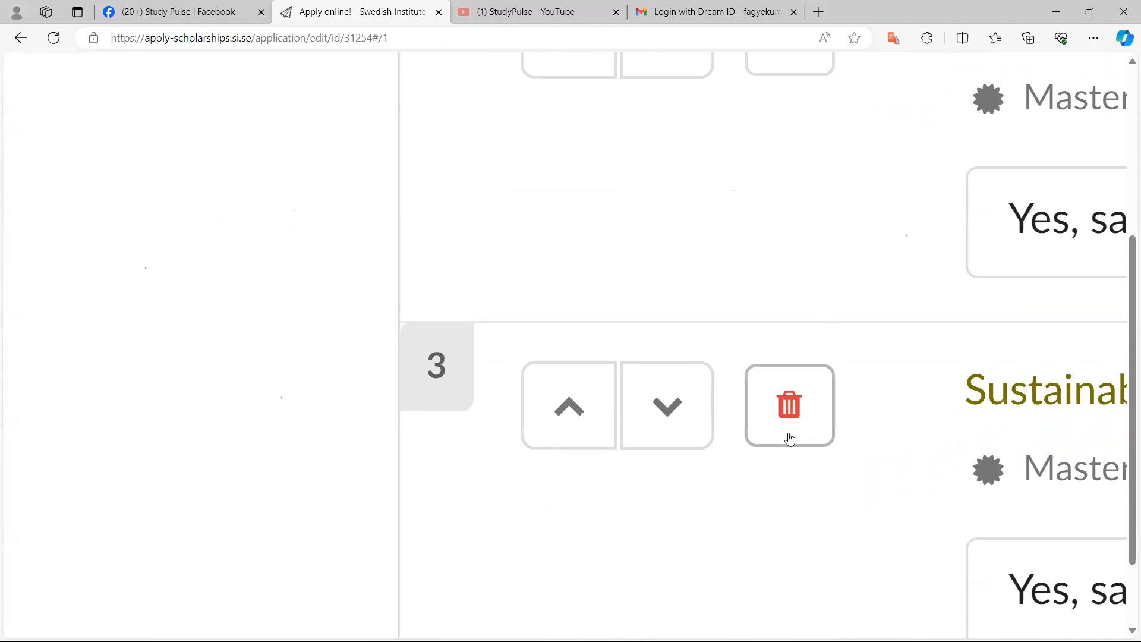
Move Sustainable Development up to second priority, above Chemistry - Biochemistry
click(583, 418)
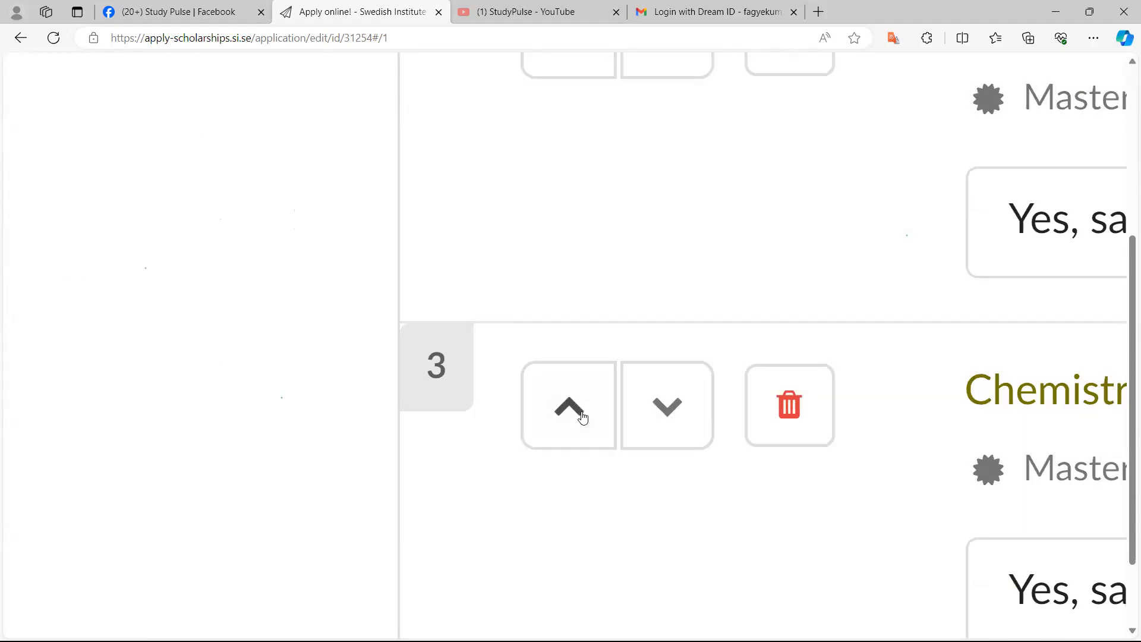
click(669, 410)
scroll(670, 410, up, 2)
scroll(670, 410, down, 3)
scroll(670, 410, up, 1)
scroll(669, 410, up, 1)
scroll(670, 410, right, 4)
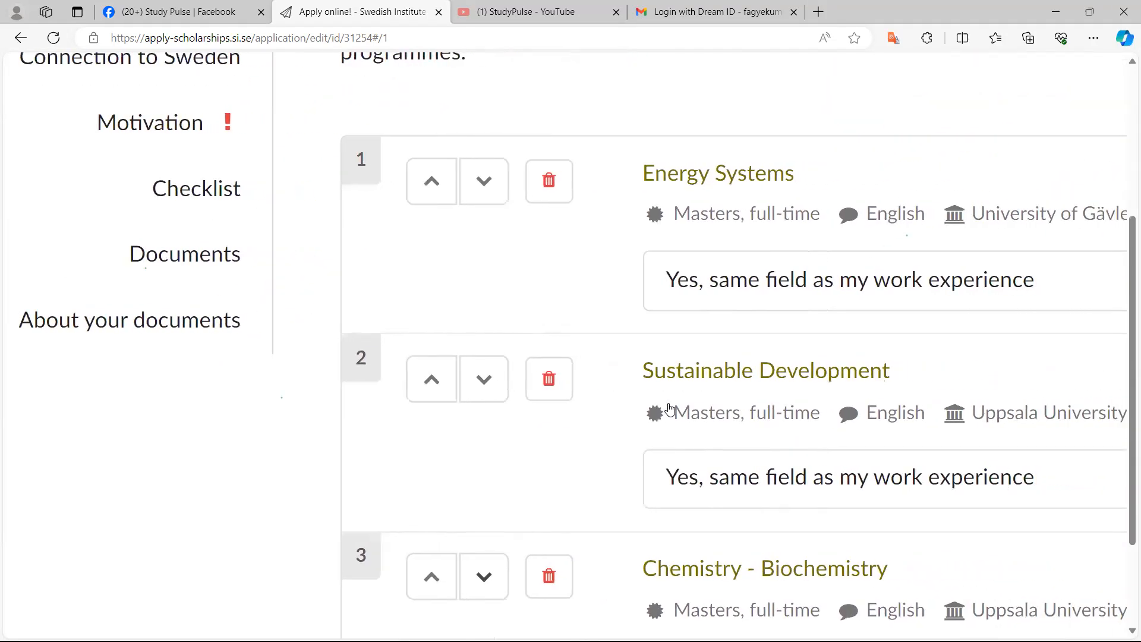
Open the field-match answer list for Energy Systems to review the available options
scroll(670, 409, up, 1)
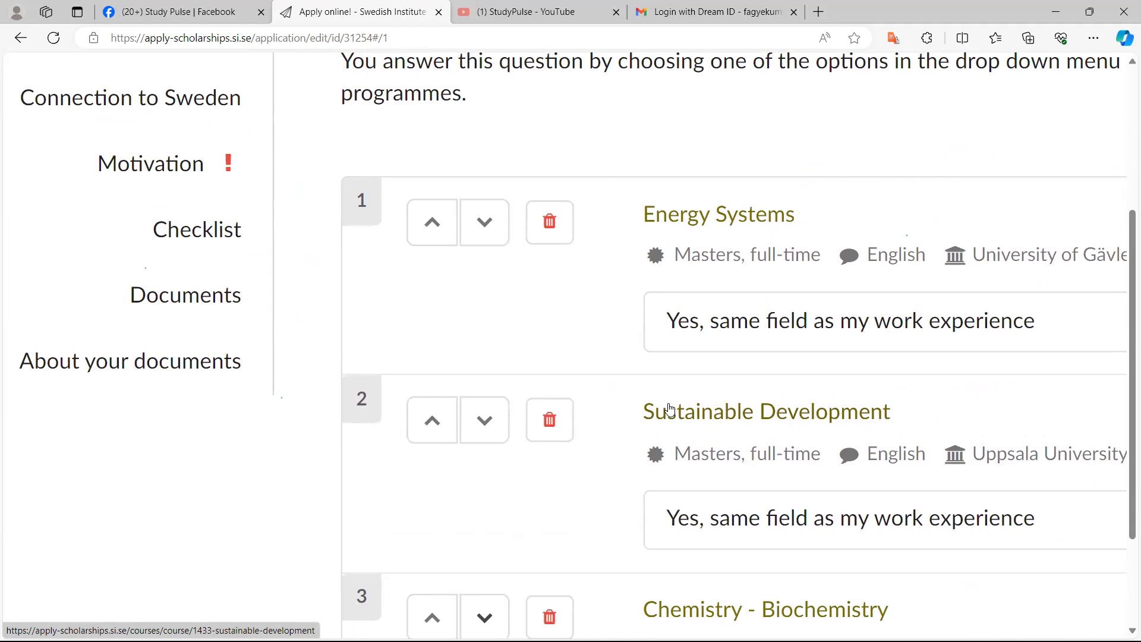
key(ctrl+minus)
key(ctrl+minus)
key(ctrl+minus)
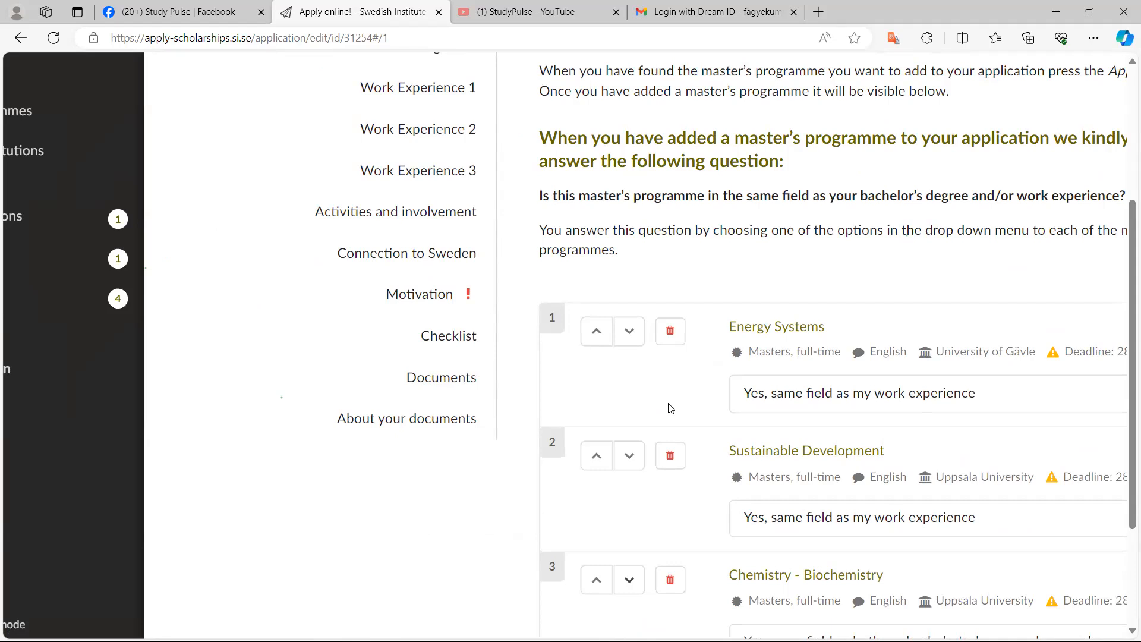
click(671, 408)
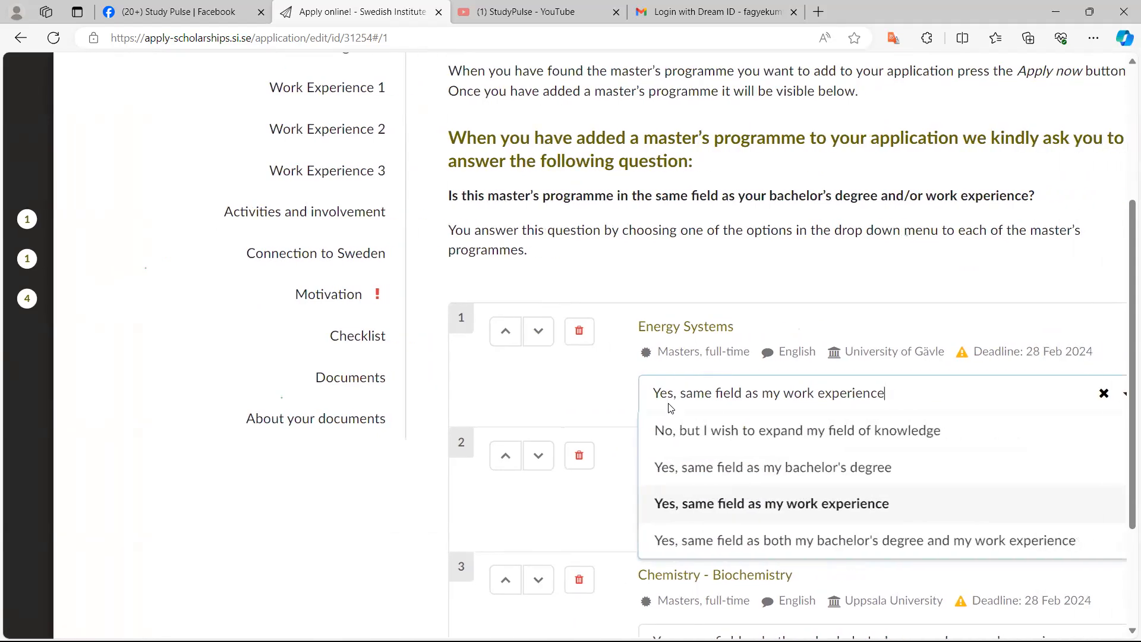
scroll(670, 409, up, 5)
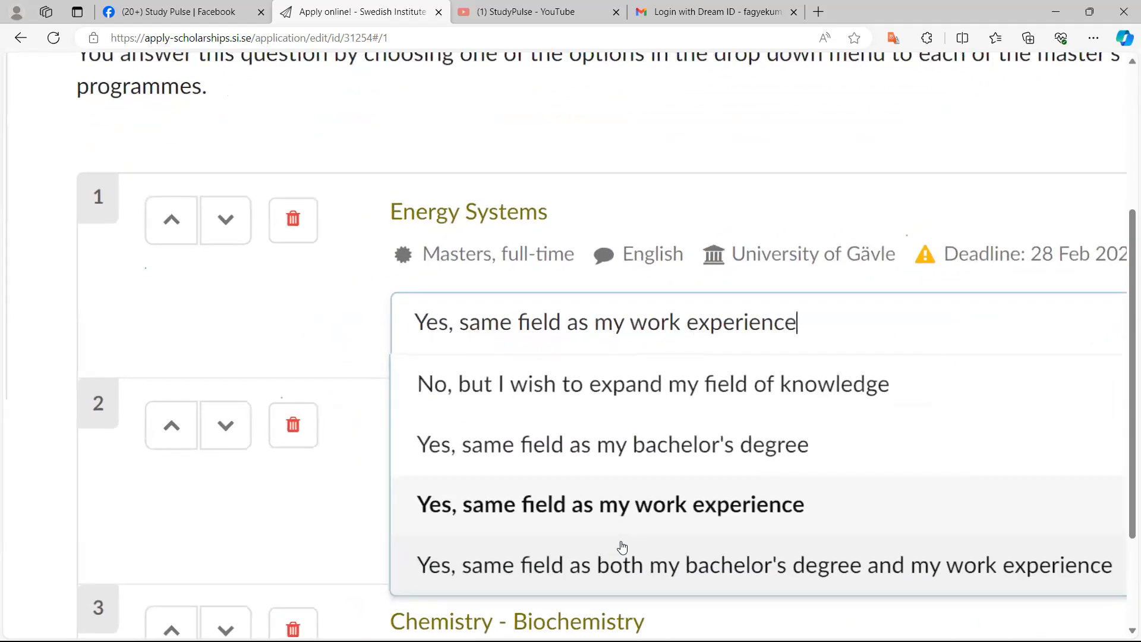
scroll(621, 547, down, 2)
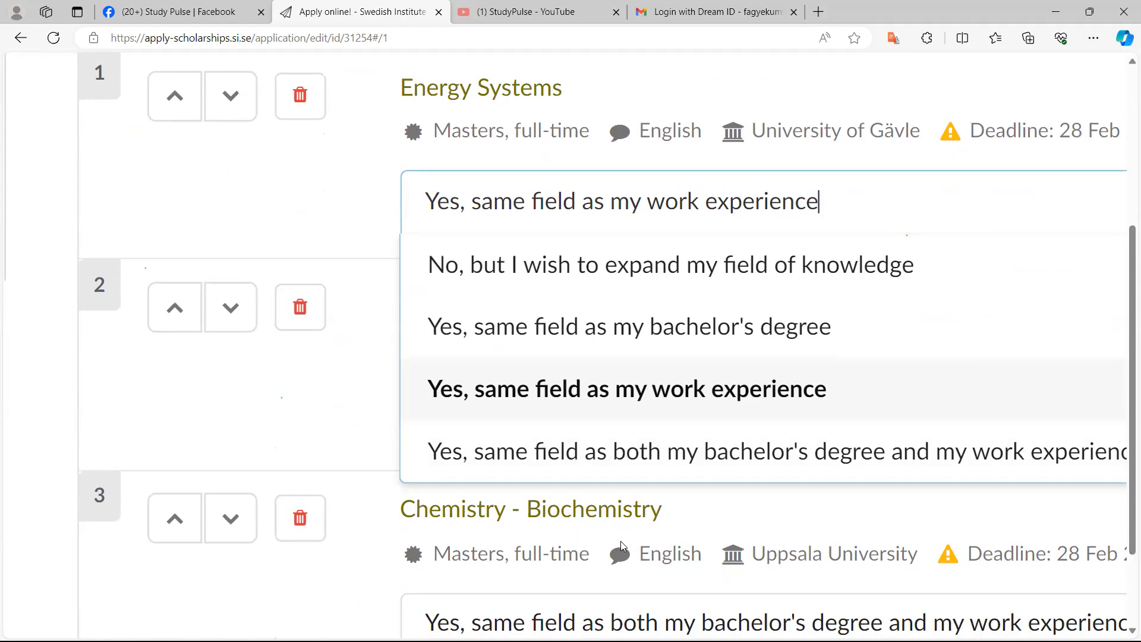
scroll(621, 546, down, 3)
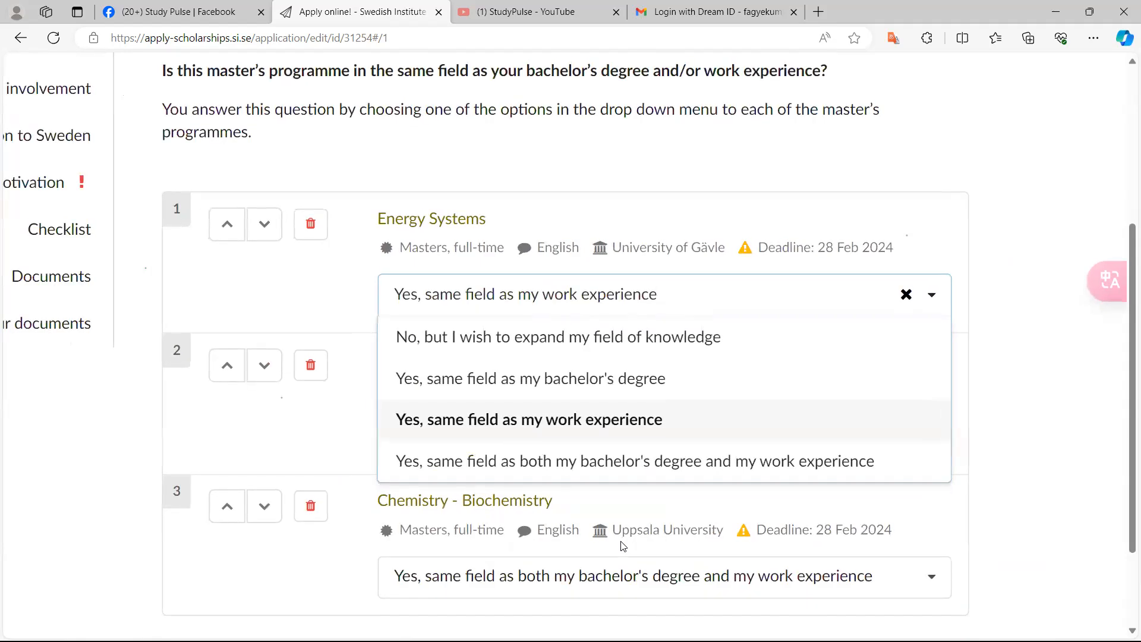
scroll(621, 546, left, 3)
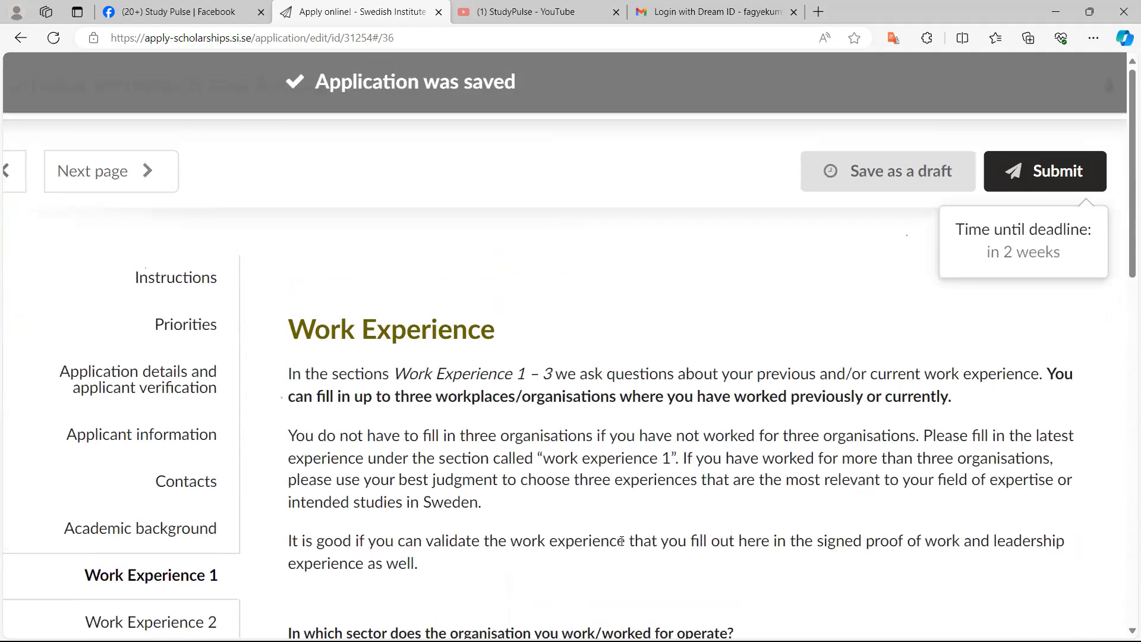
scroll(621, 541, down, 15)
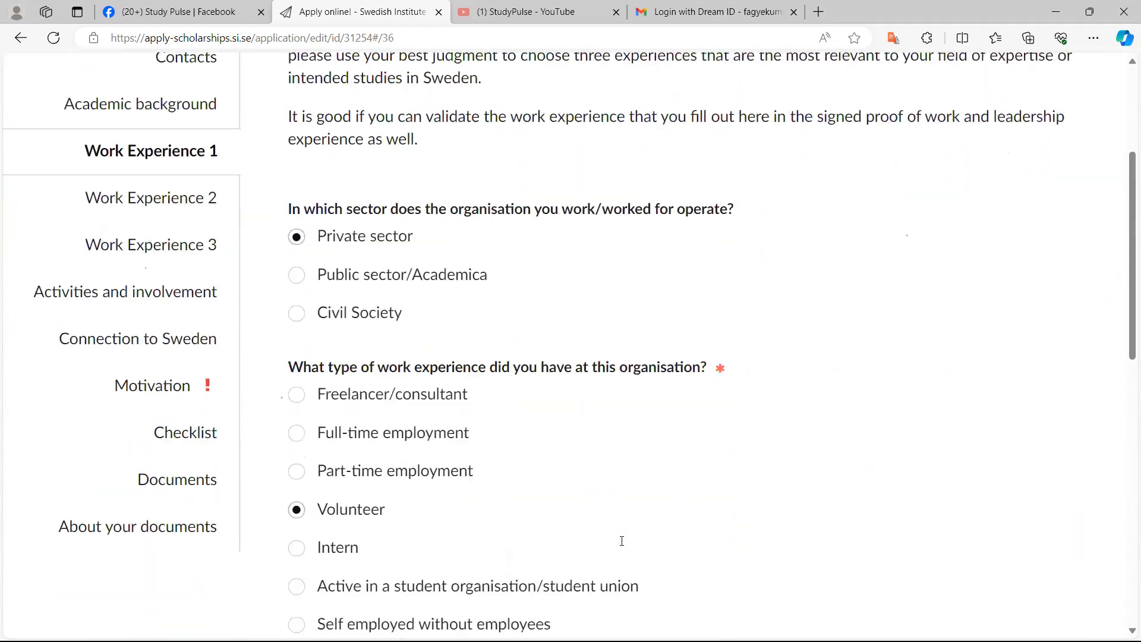
Review the filled-in Work Experience 1 answers on sector, work type, hours, field and leadership
scroll(621, 541, down, 12)
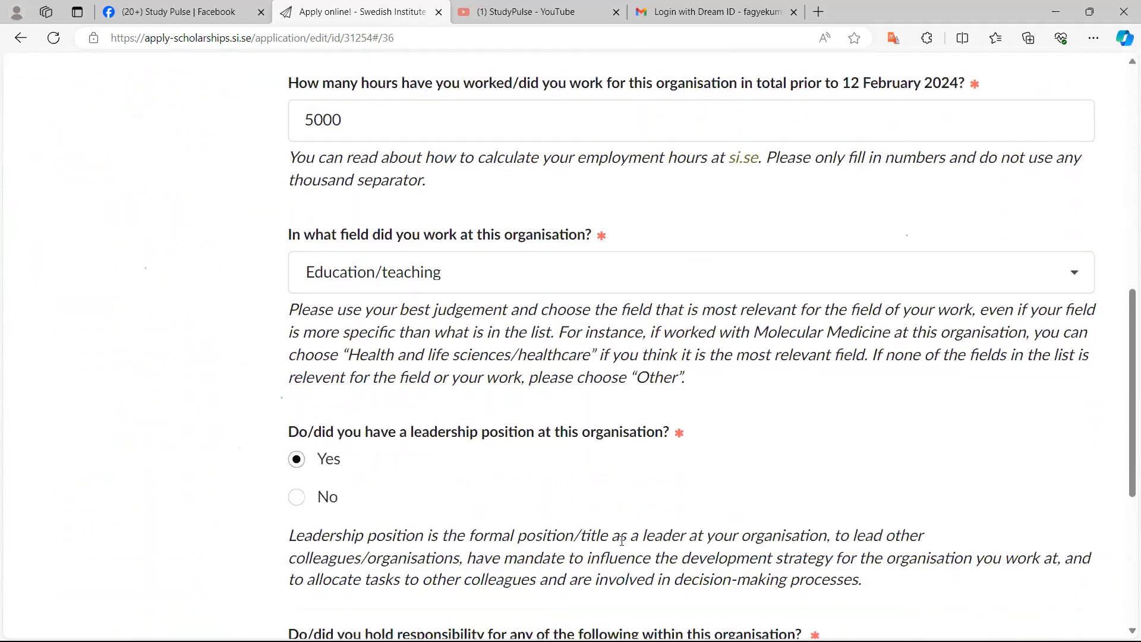
scroll(622, 541, up, 10)
scroll(622, 541, up, 15)
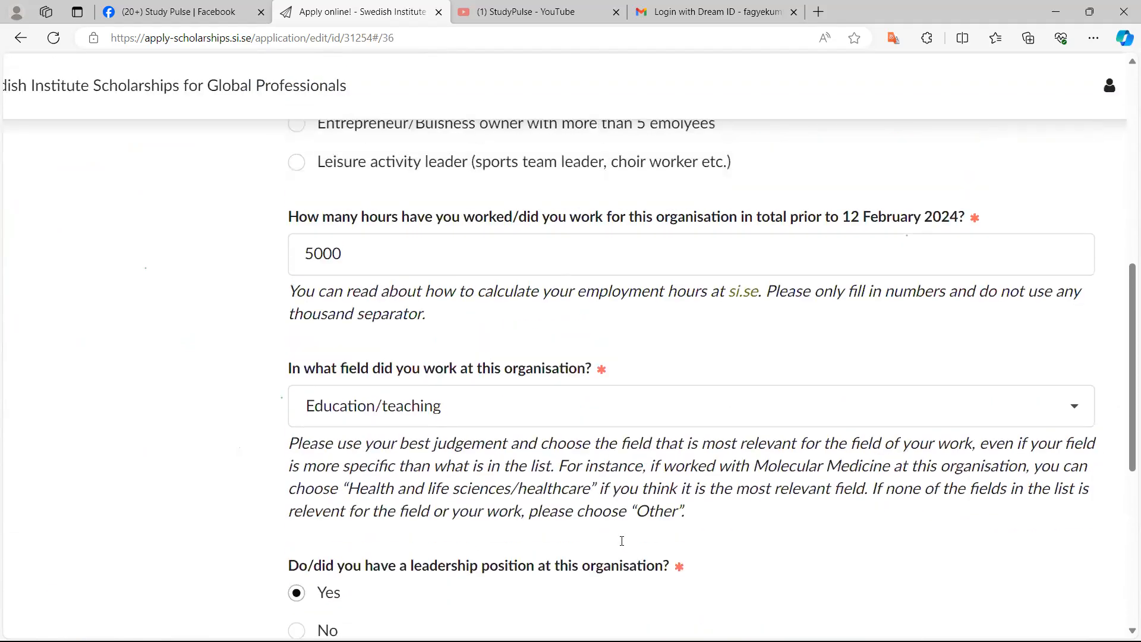
scroll(622, 541, up, 2)
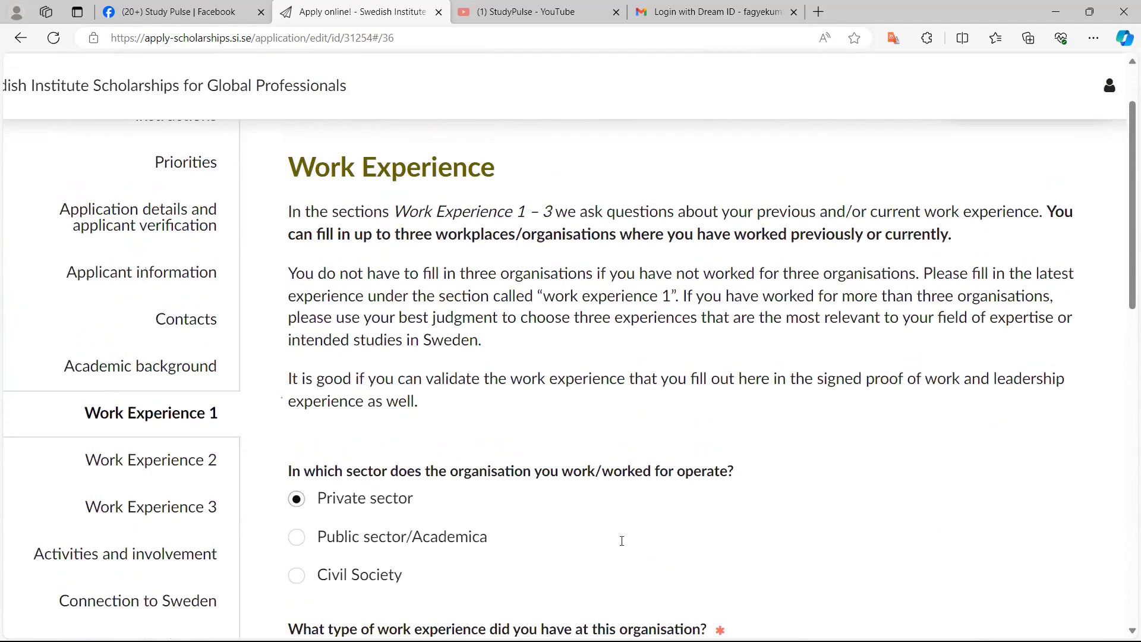
scroll(623, 544, up, 3)
scroll(623, 546, up, 1)
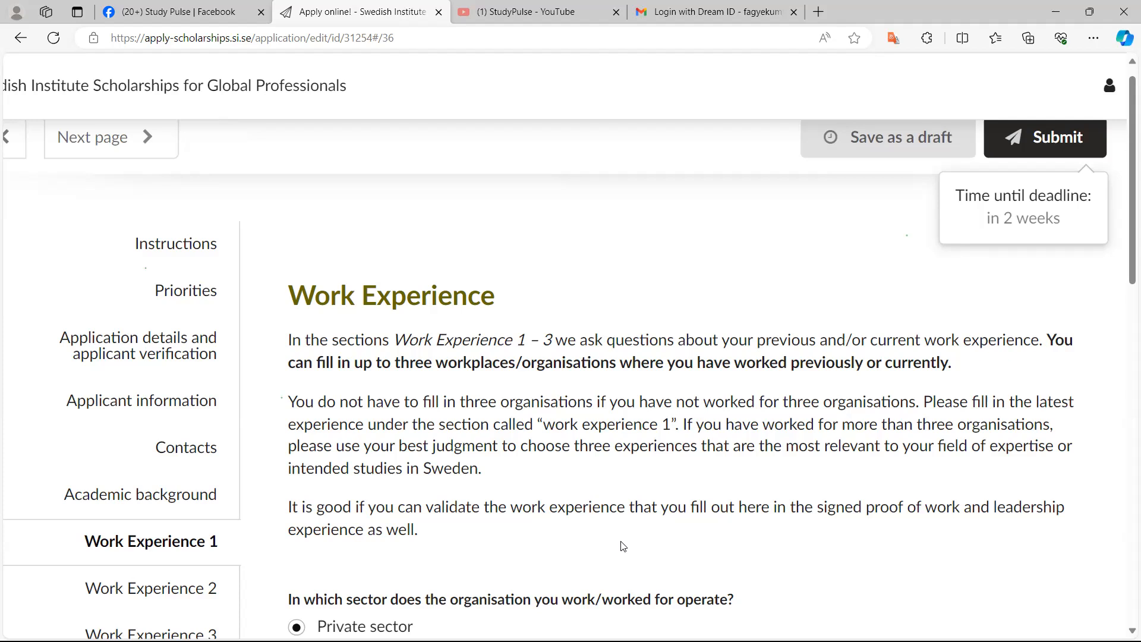
scroll(622, 546, down, 5)
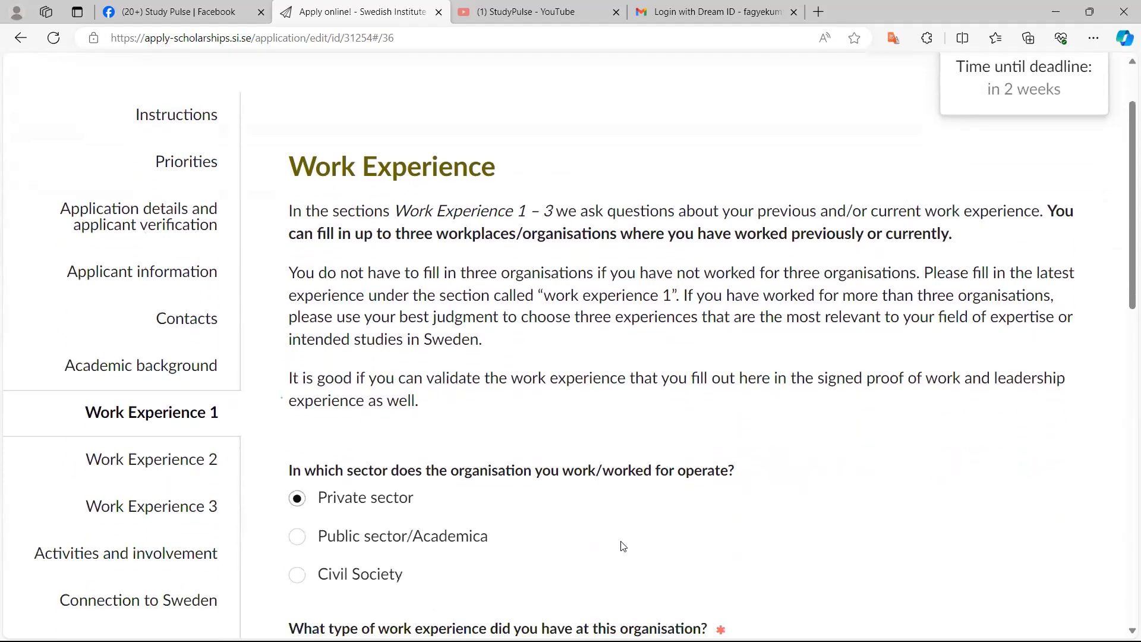
scroll(623, 546, down, 10)
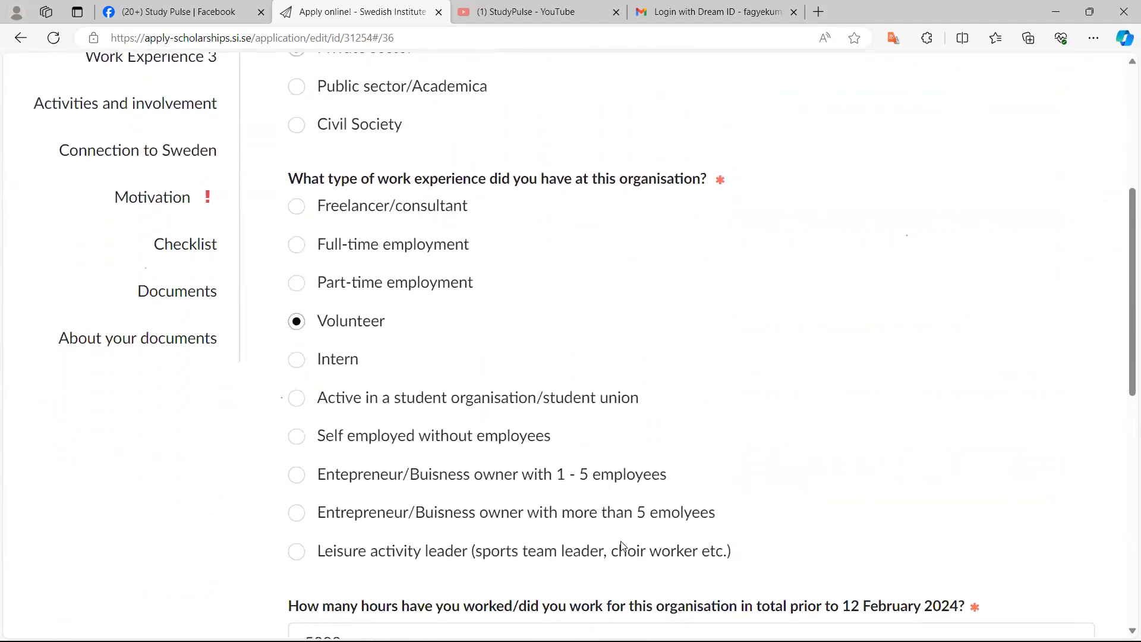
scroll(622, 546, down, 5)
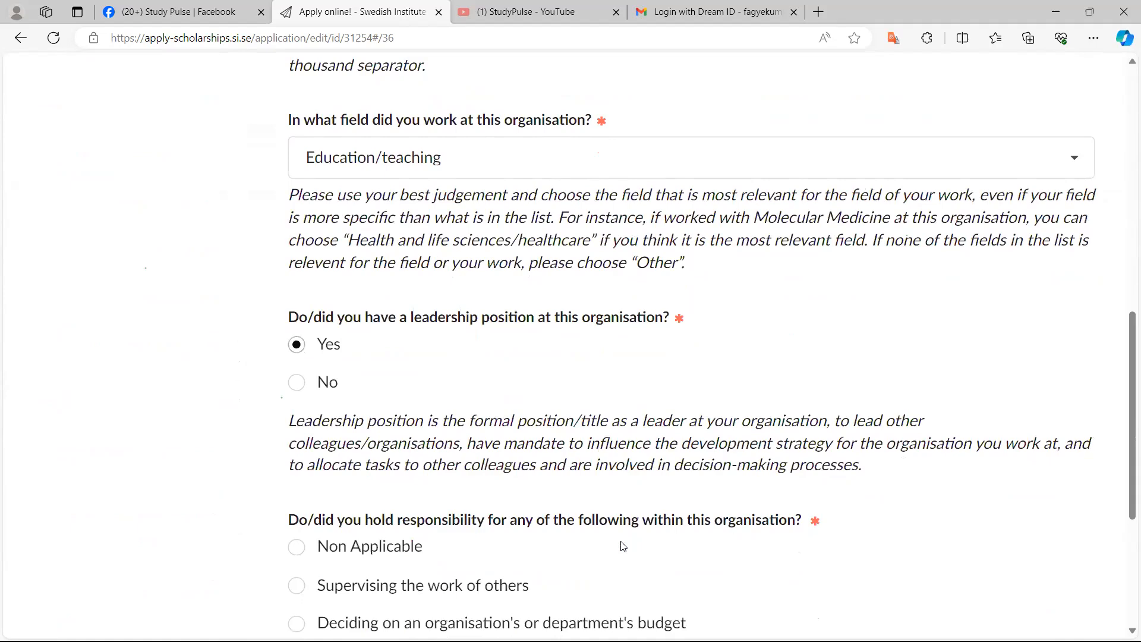
scroll(623, 546, down, 5)
scroll(622, 541, down, 3)
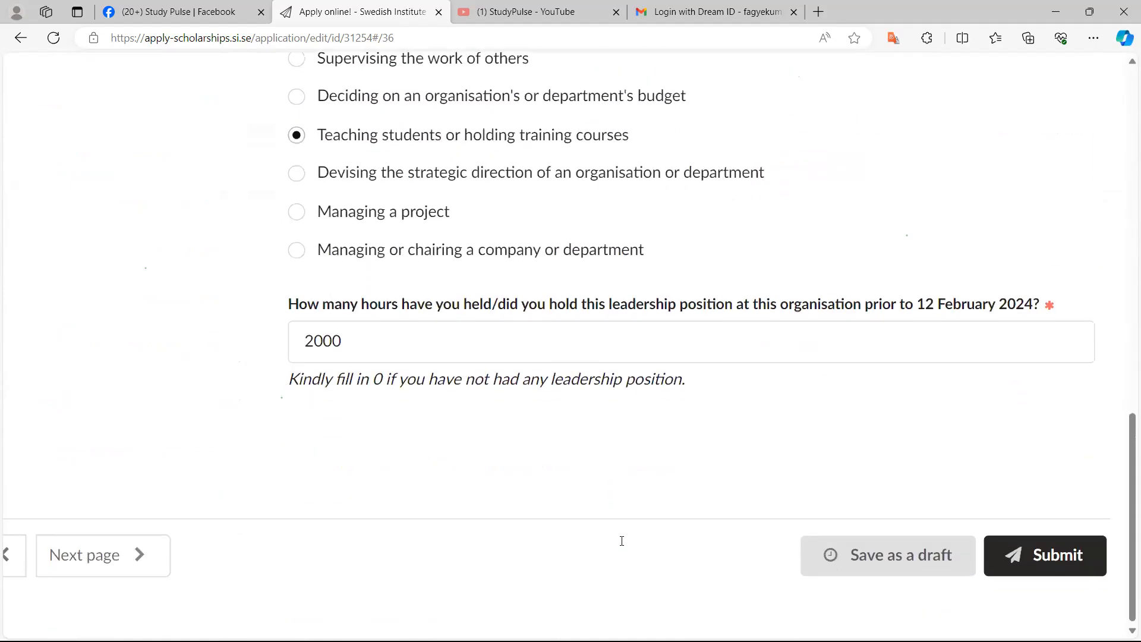
scroll(622, 541, up, 12)
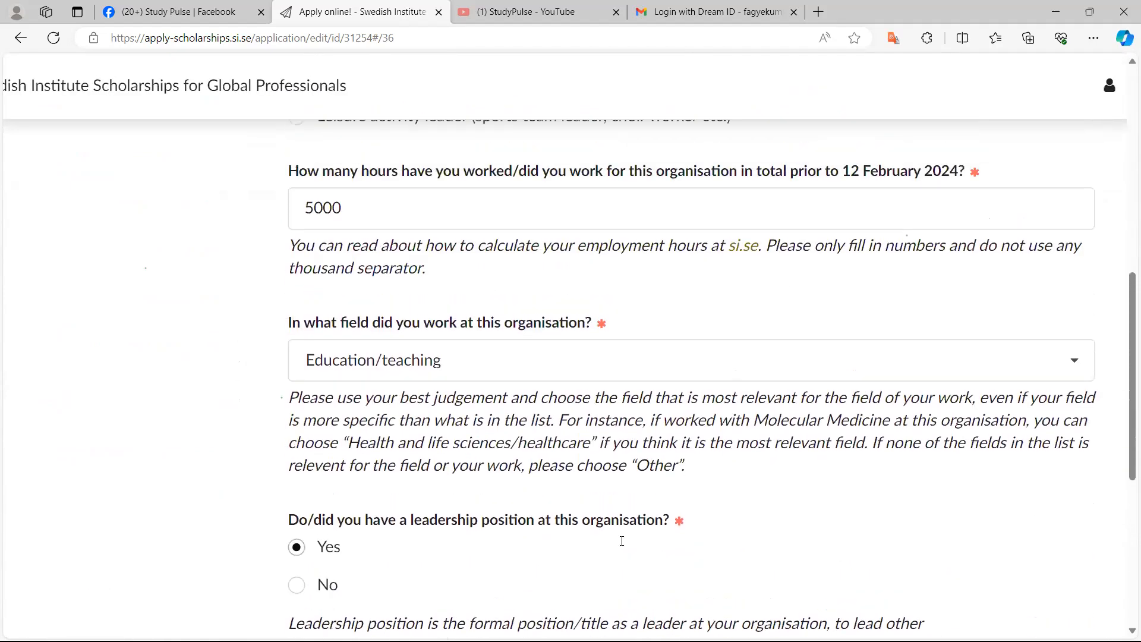
scroll(622, 541, up, 11)
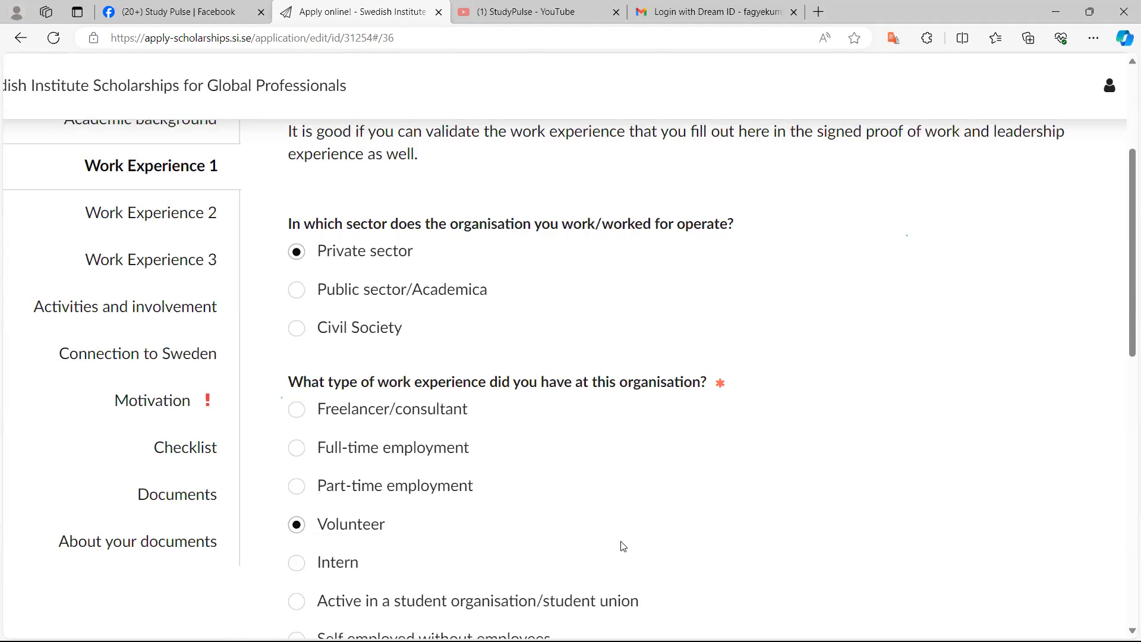
In Work Experience 3, select the private sector and full-time employment as the work type
key(ctrl+minus)
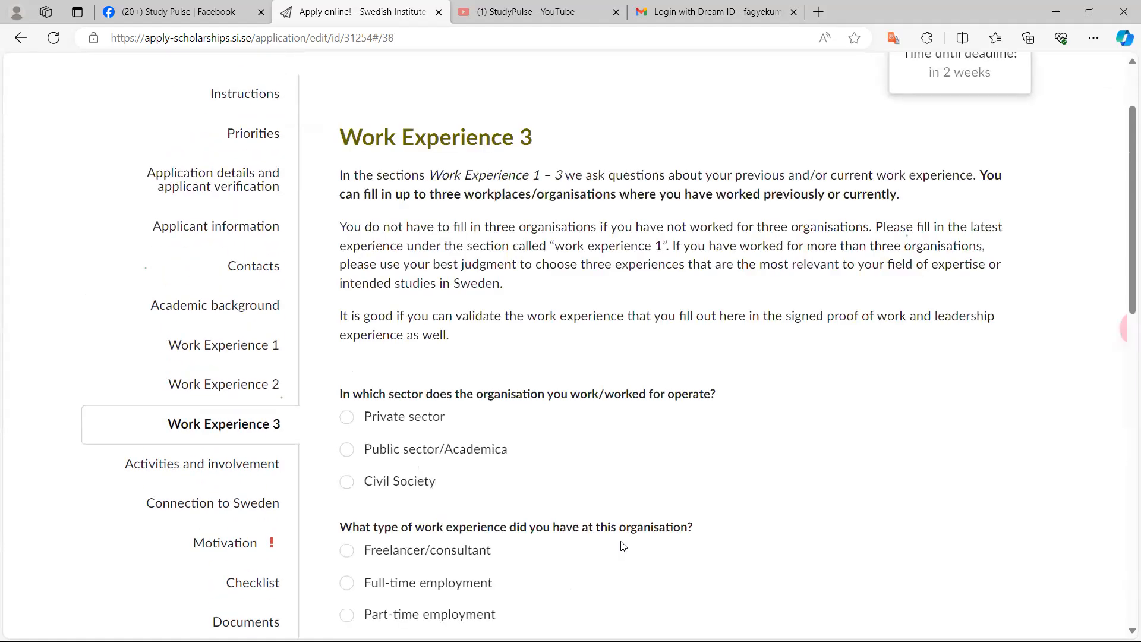
scroll(622, 546, down, 3)
scroll(623, 546, up, 2)
ctrl+scroll(623, 546, up, 2)
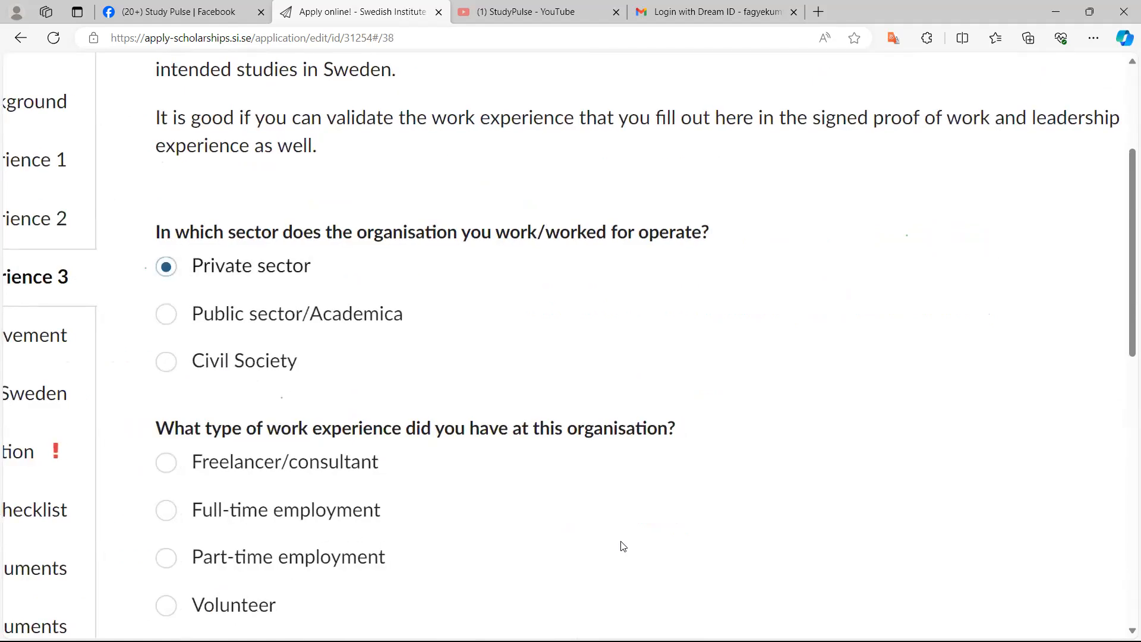
scroll(623, 546, down, 1)
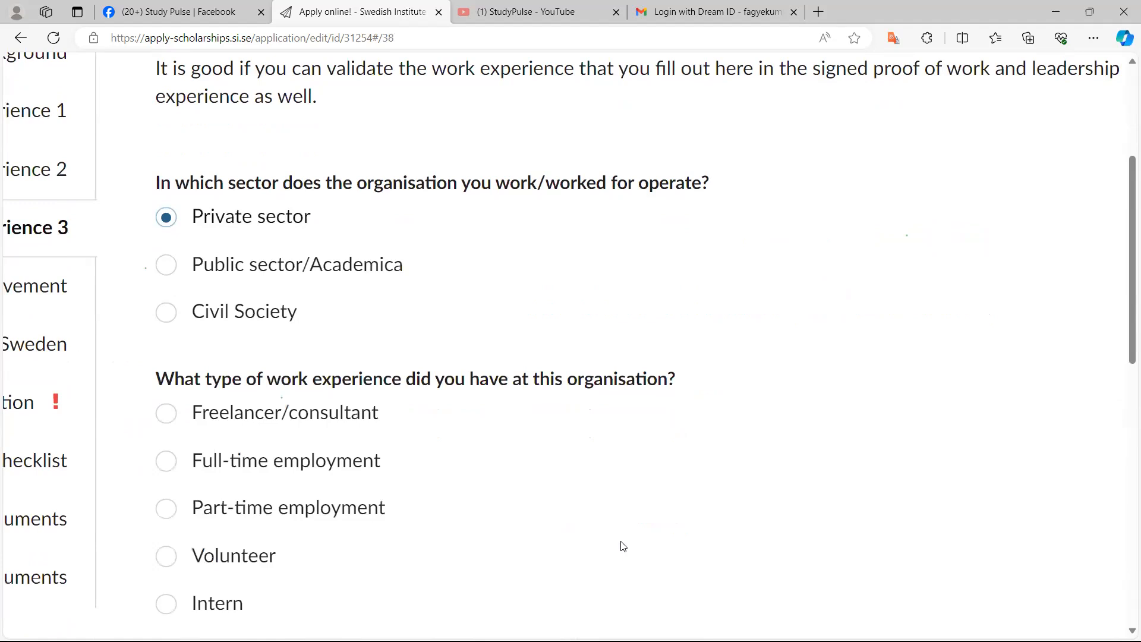
ctrl+scroll(622, 546, up, 1)
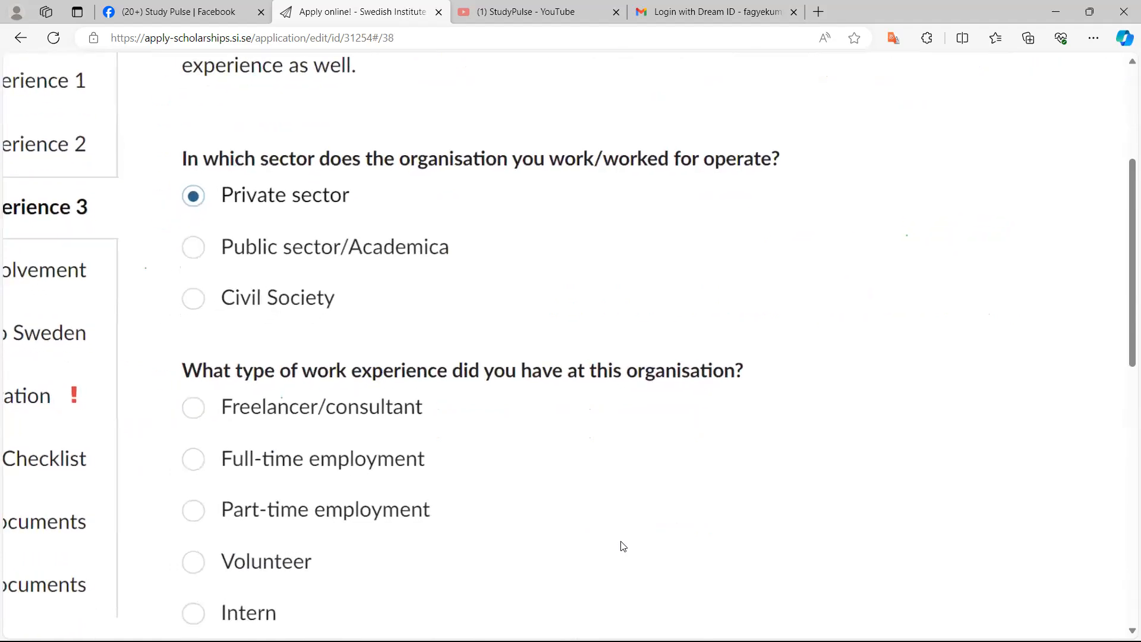
key(Tab)
key(Down)
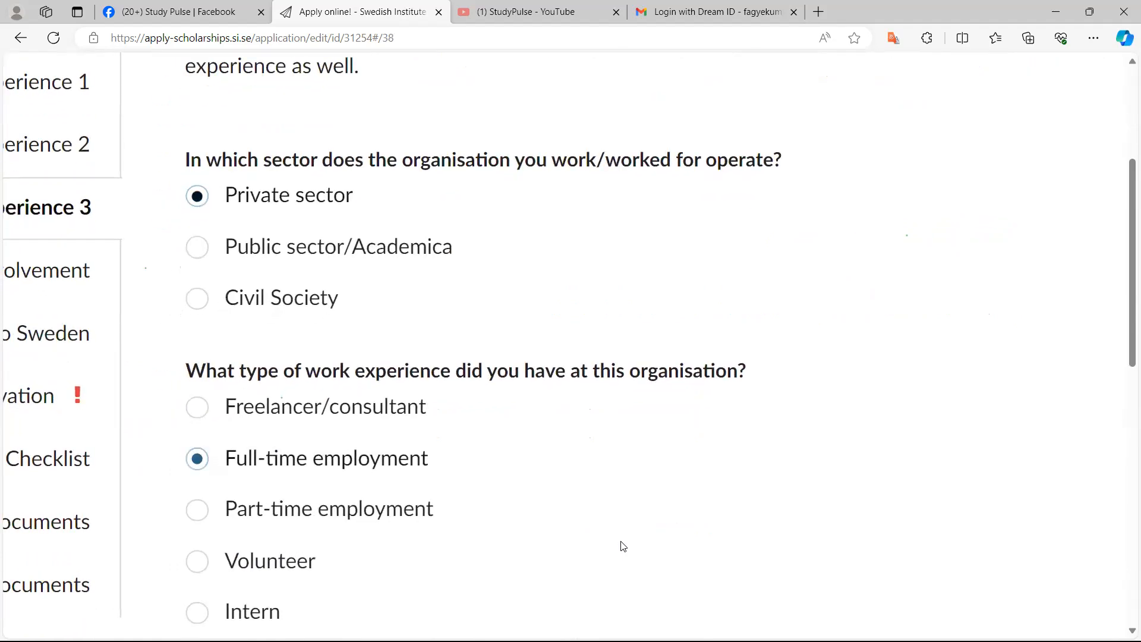
Enter 400 as the total hours worked for this organisation
scroll(623, 545, down, 8)
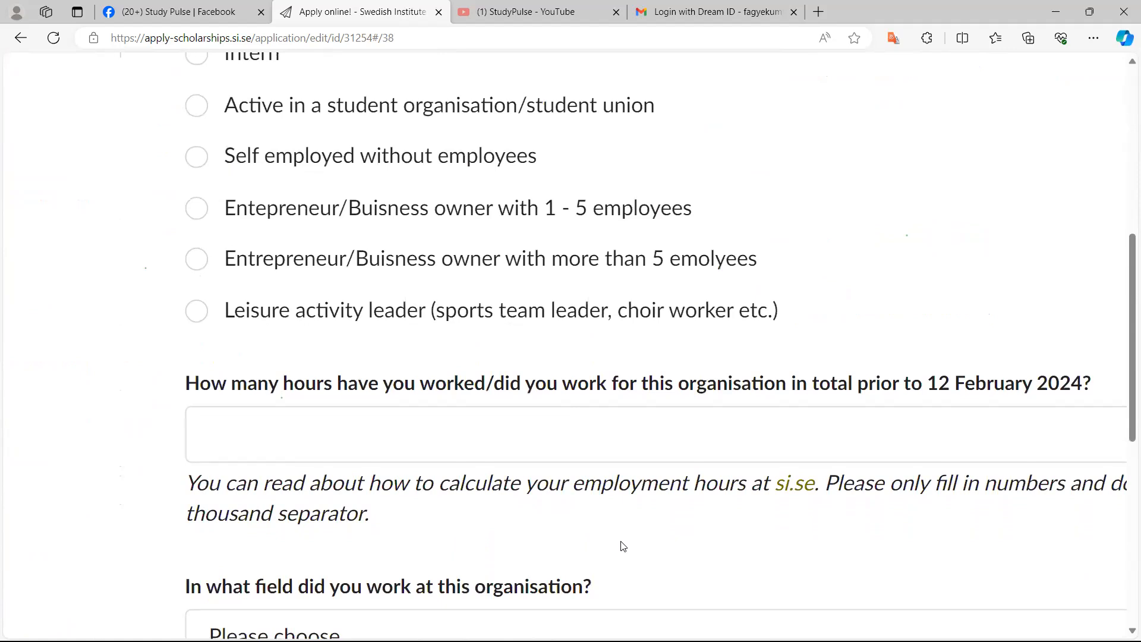
key(Tab)
text(400)
scroll(623, 545, down, 2)
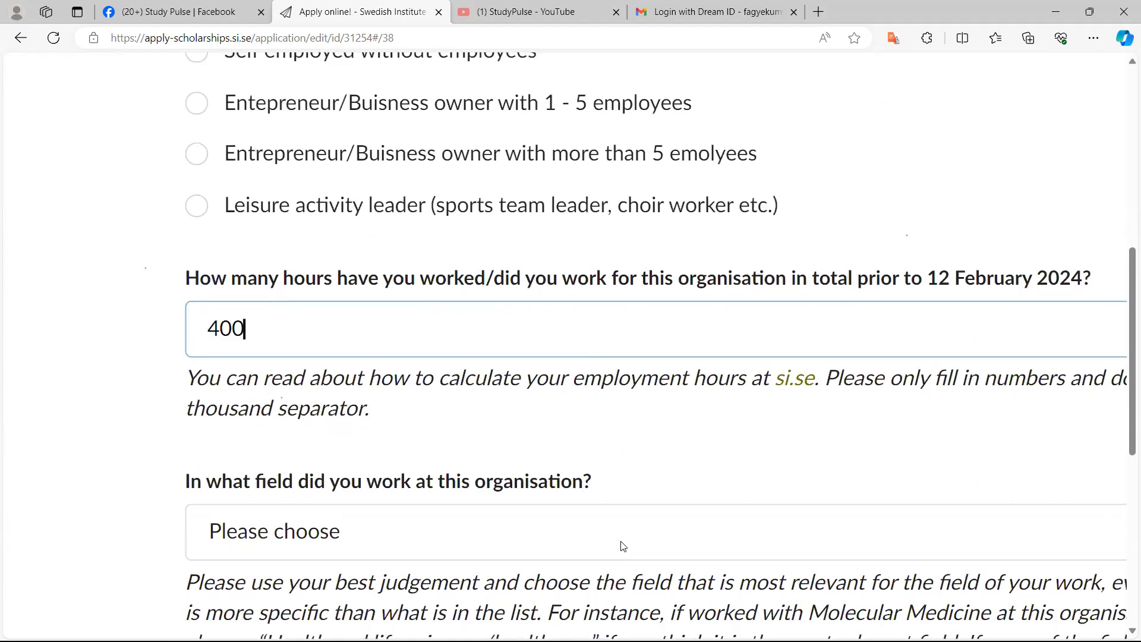
scroll(622, 545, down, 1)
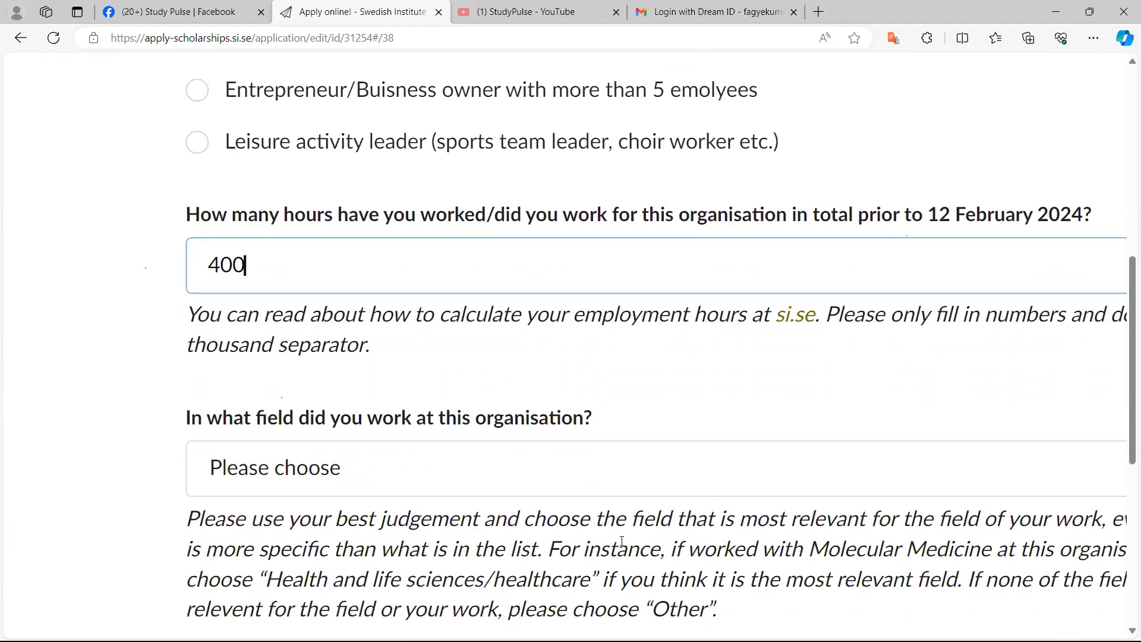
Choose IT/telecom as the field worked in at this organisation
key(Tab)
scroll(622, 541, down, 5)
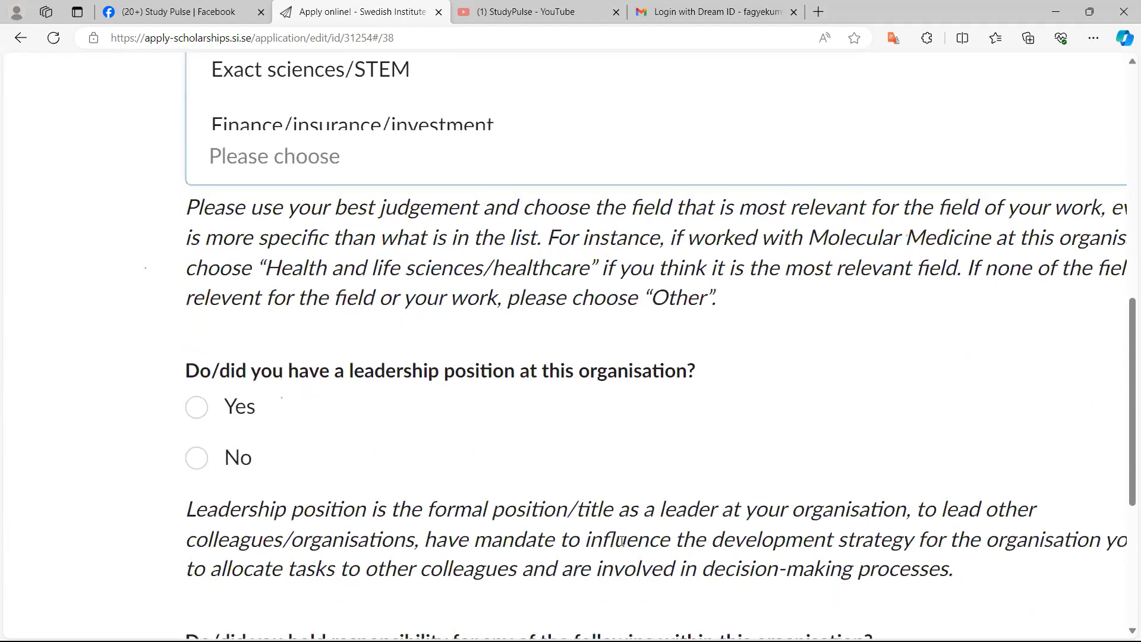
scroll(620, 541, up, 5)
scroll(623, 541, down, 4)
key(Return)
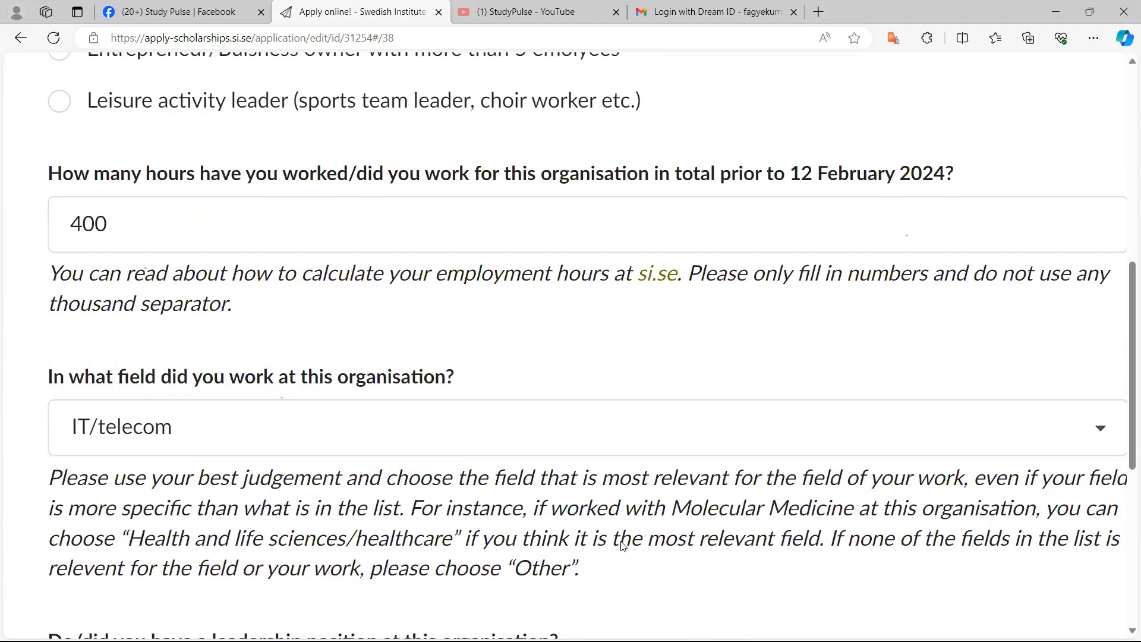
scroll(622, 541, down, 3)
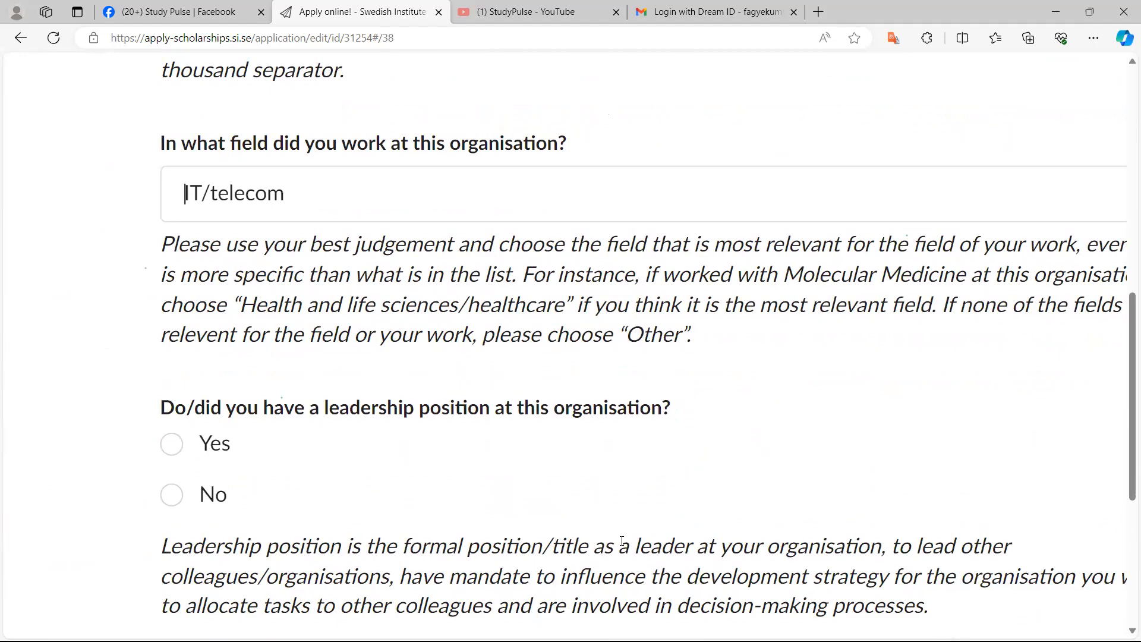
Answer No to holding a leadership position at this organisation
key(Tab)
key(Down)
key(ctrl+minus)
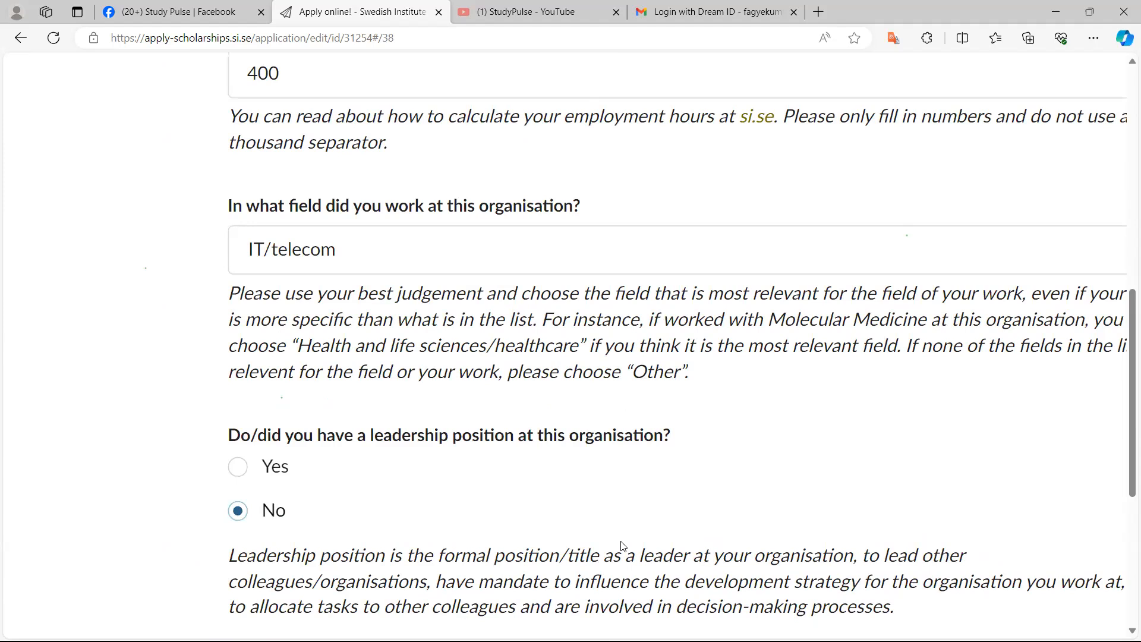
Change the total hours worked for this organisation to 4000
key(shift+Tab)
key(shift+Tab)
text(0)
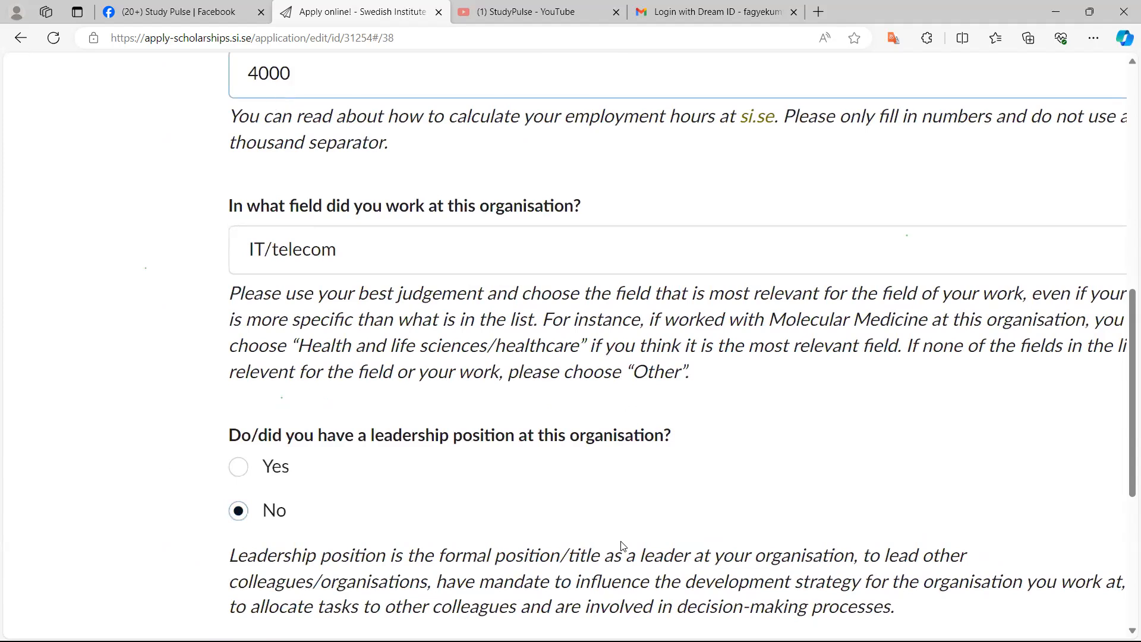
Examine the responsibility options and leadership hours question for this organisation
scroll(623, 545, down, 5)
scroll(622, 546, down, 1)
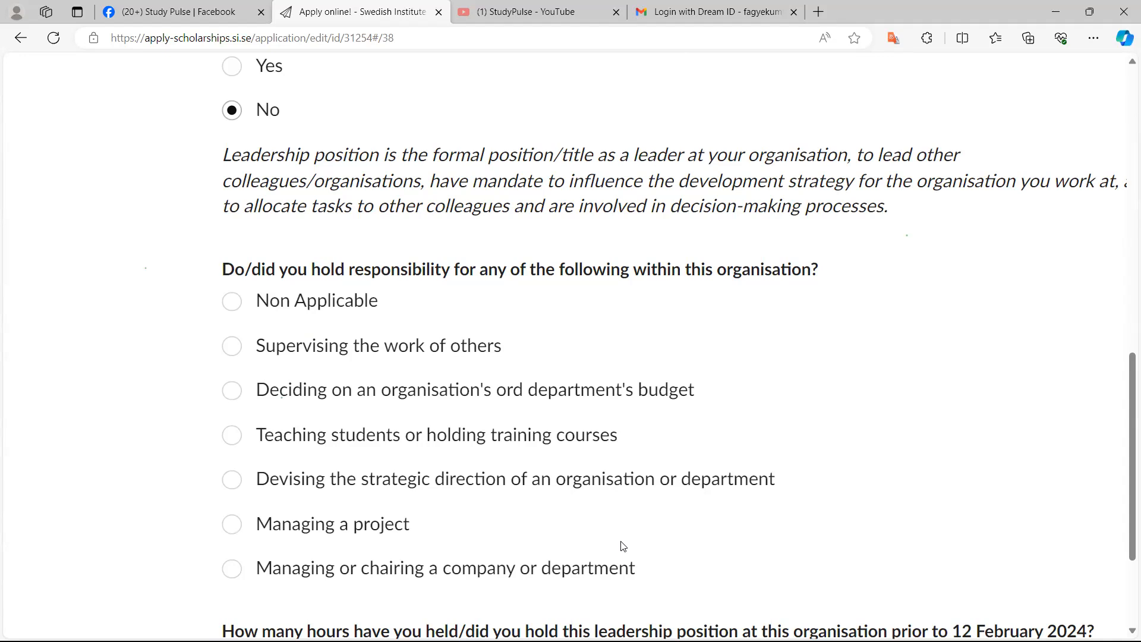
scroll(623, 545, up, 2)
scroll(623, 546, down, 5)
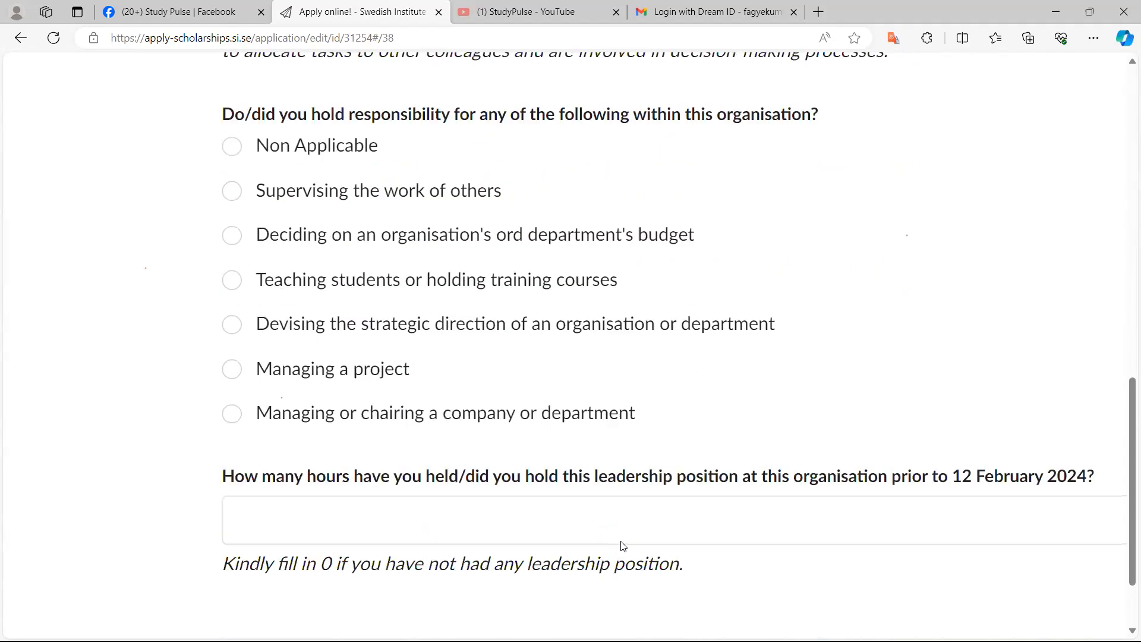
scroll(623, 545, up, 5)
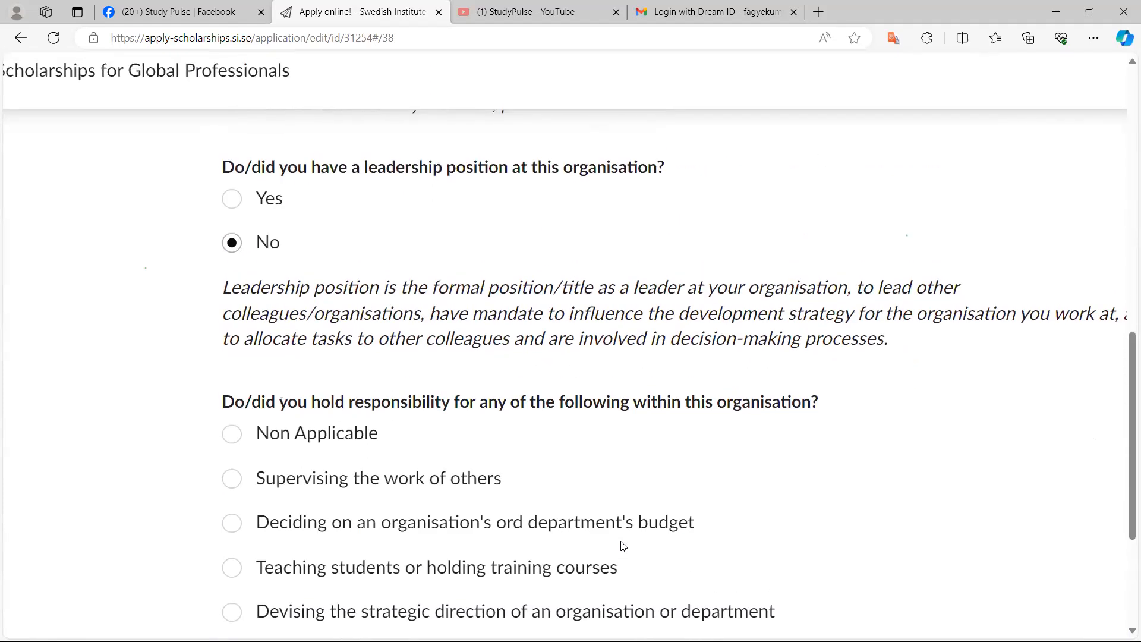
scroll(623, 546, down, 2)
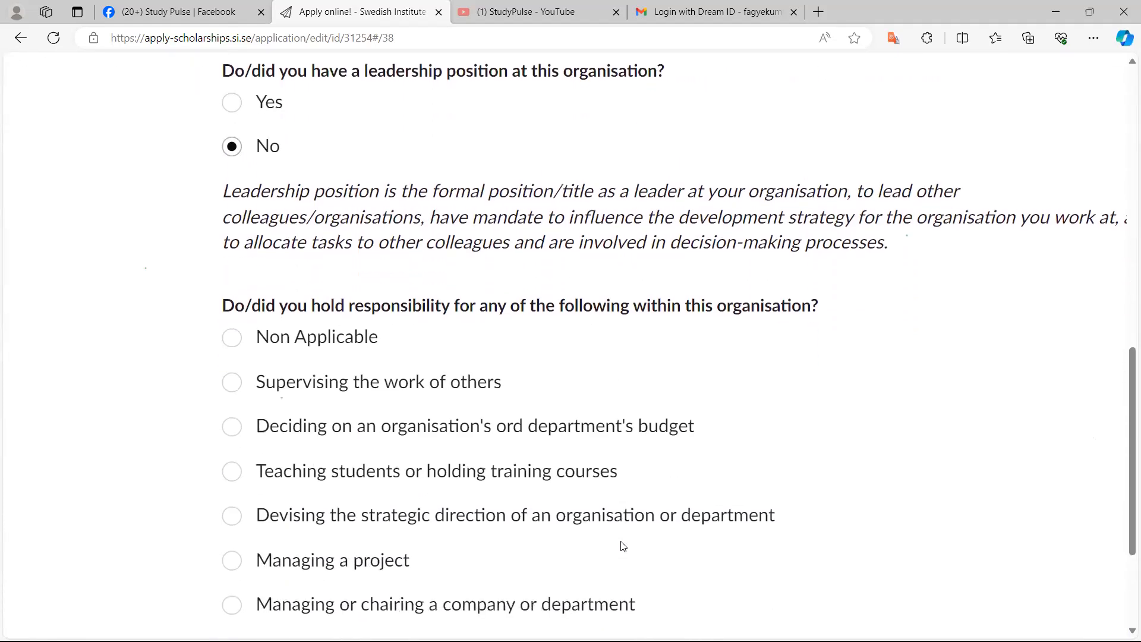
scroll(623, 545, up, 3)
scroll(623, 545, up, 3)
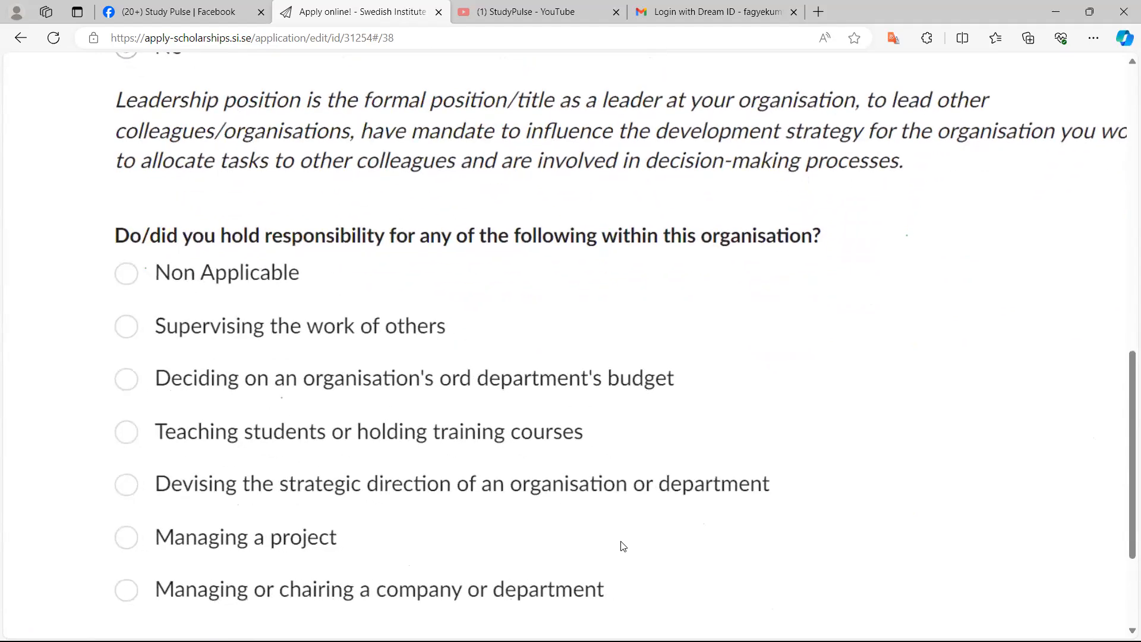
scroll(623, 546, up, 2)
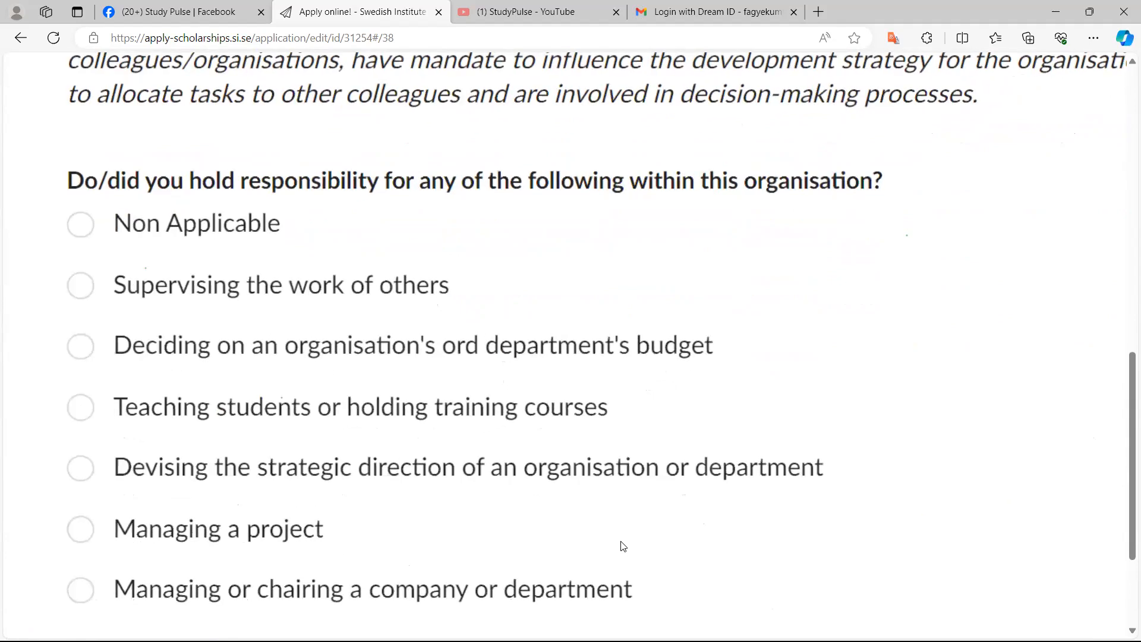
scroll(623, 545, up, 3)
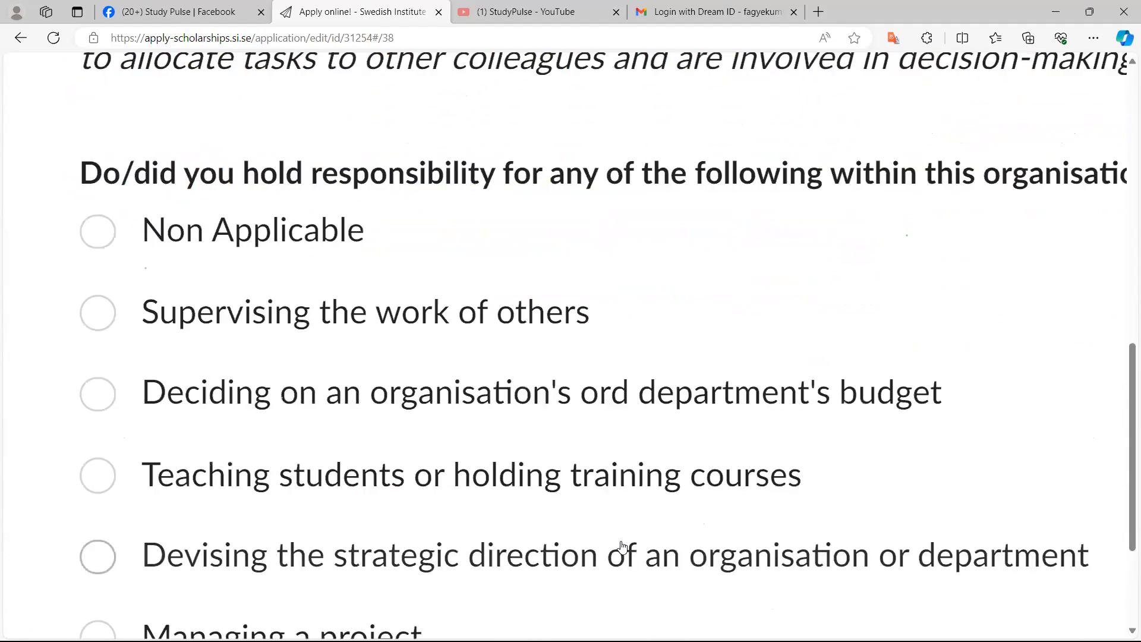
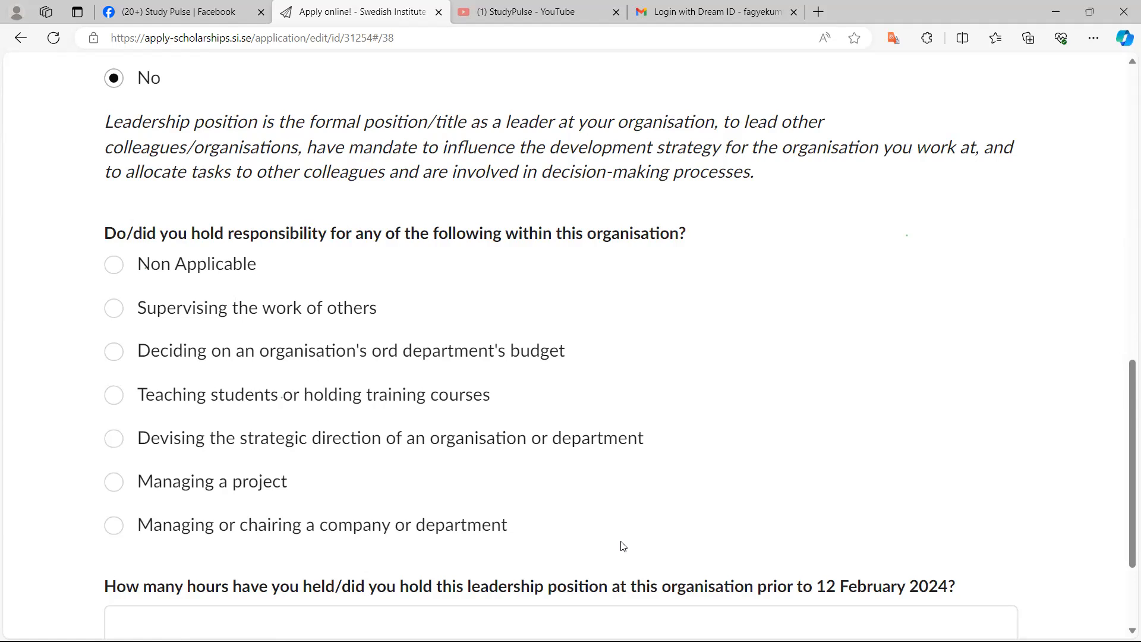
scroll(623, 545, up, 2)
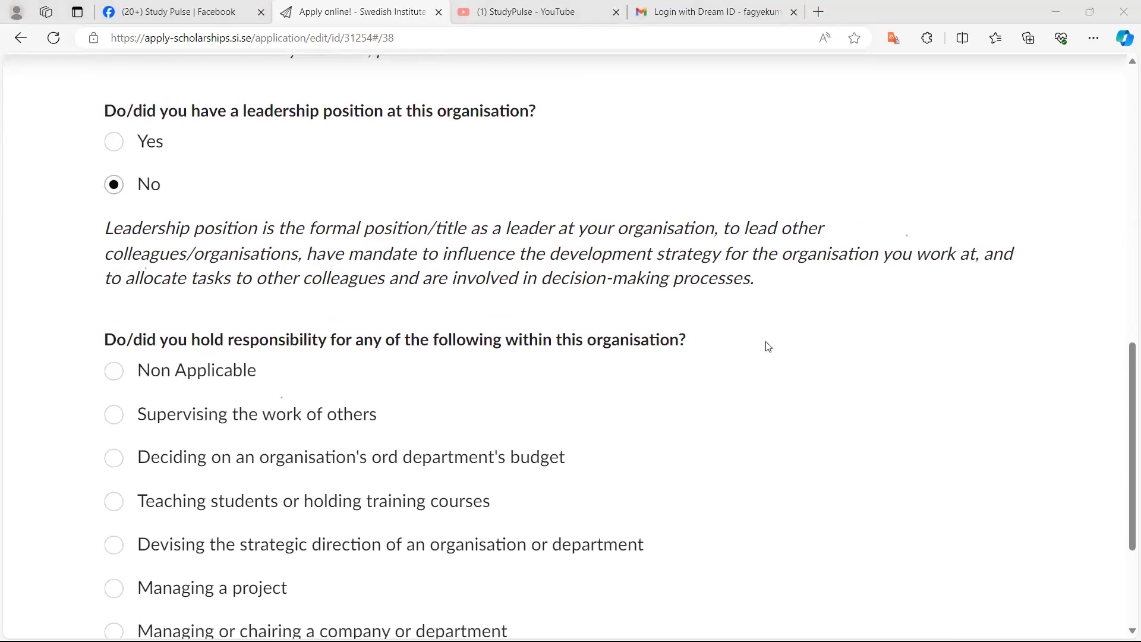
click(743, 372)
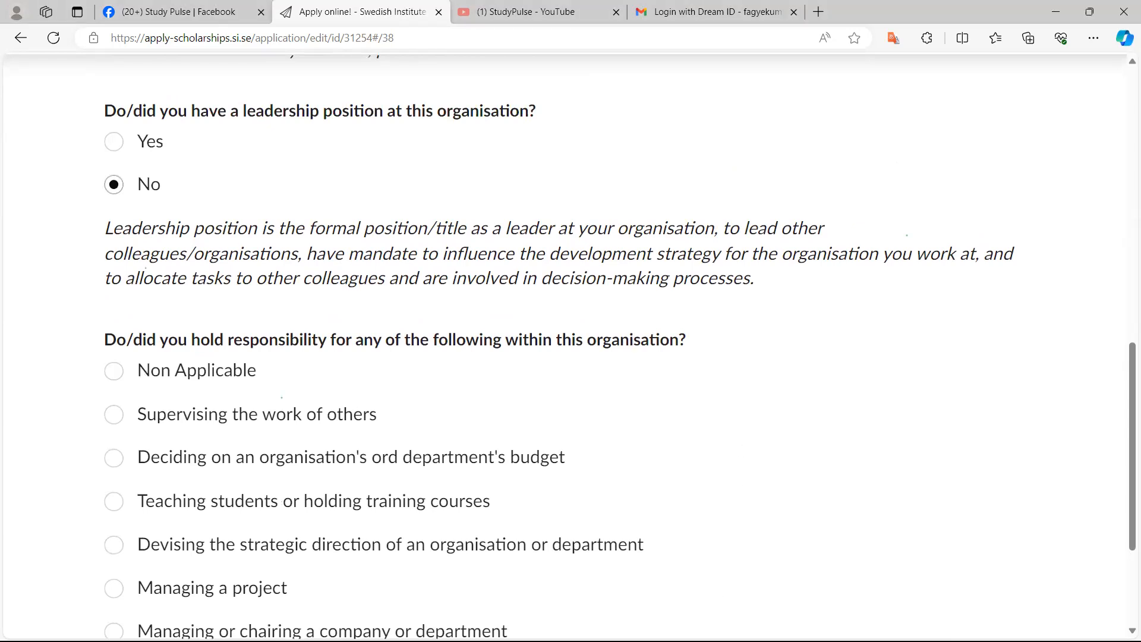
click(1088, 18)
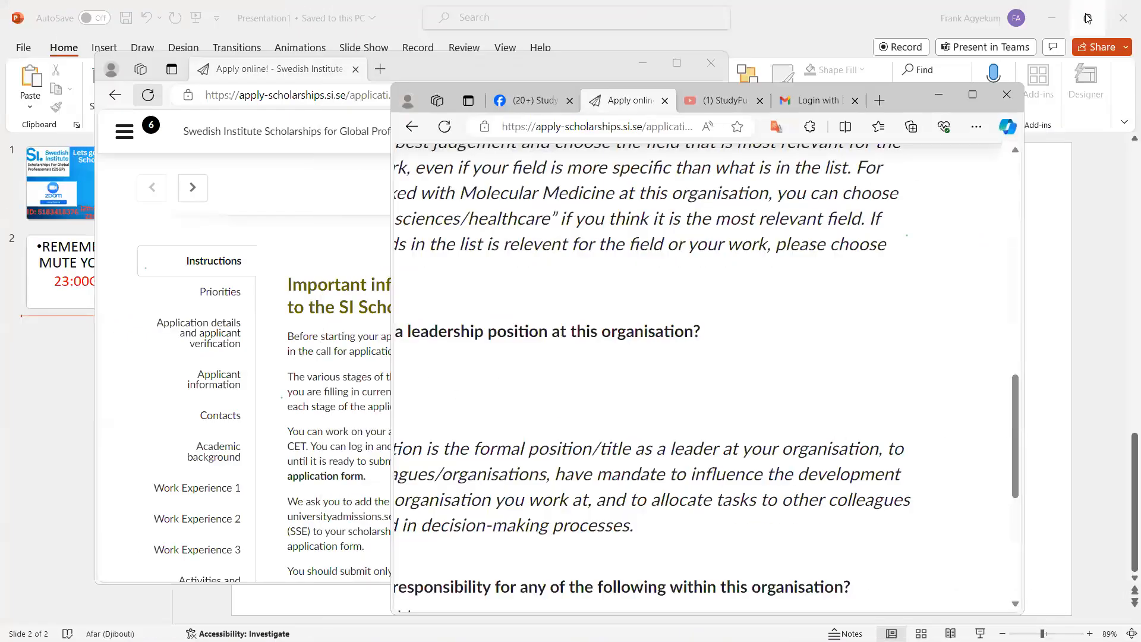
click(1052, 19)
click(1052, 19)
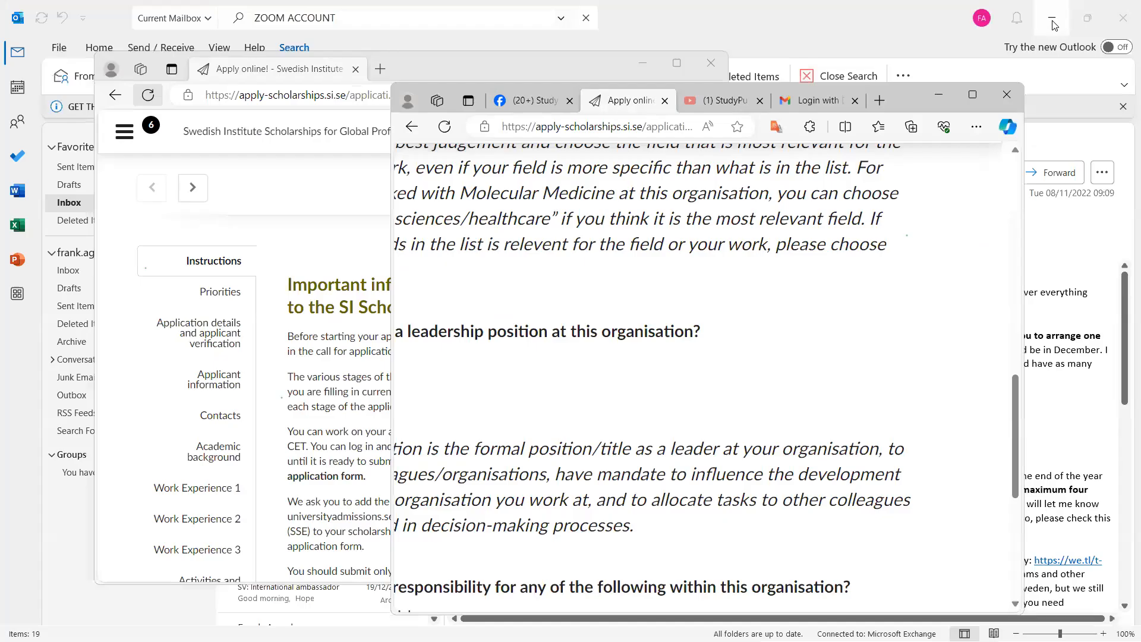
click(1052, 19)
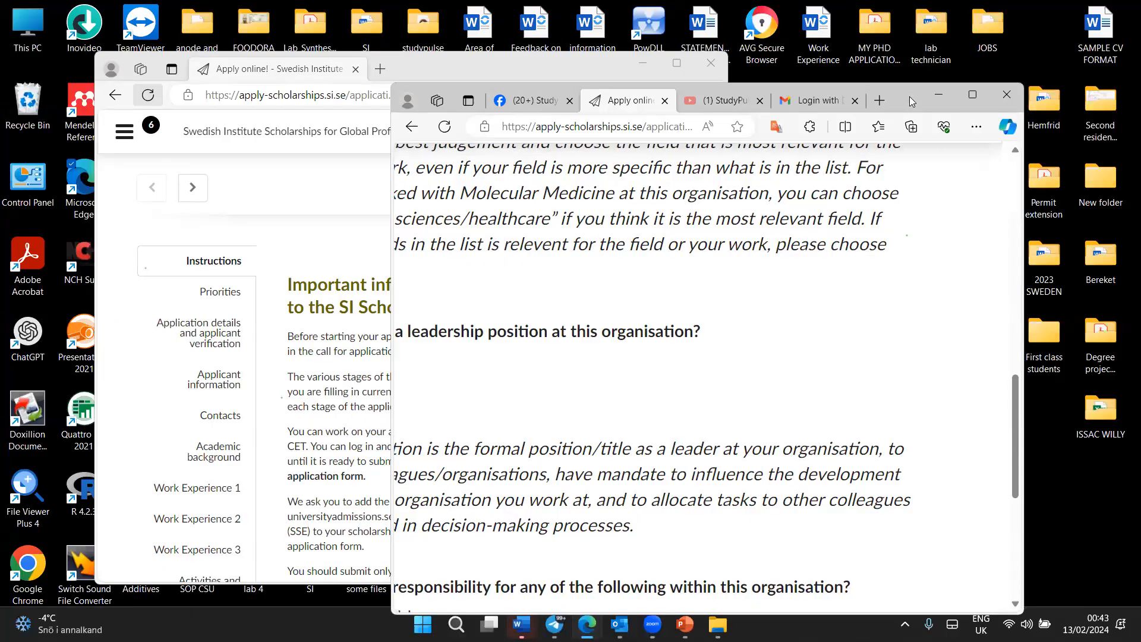
drag(901, 100, 791, 94)
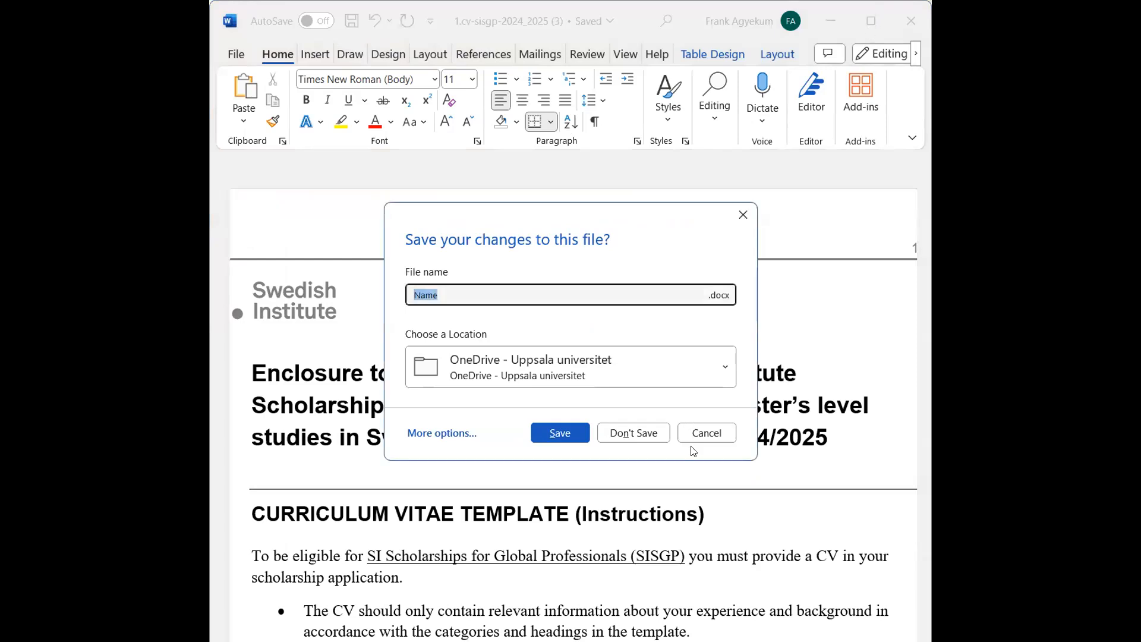
Switch to the SISGP CV template in Word, dismissing the save prompts and maximising its window
click(707, 431)
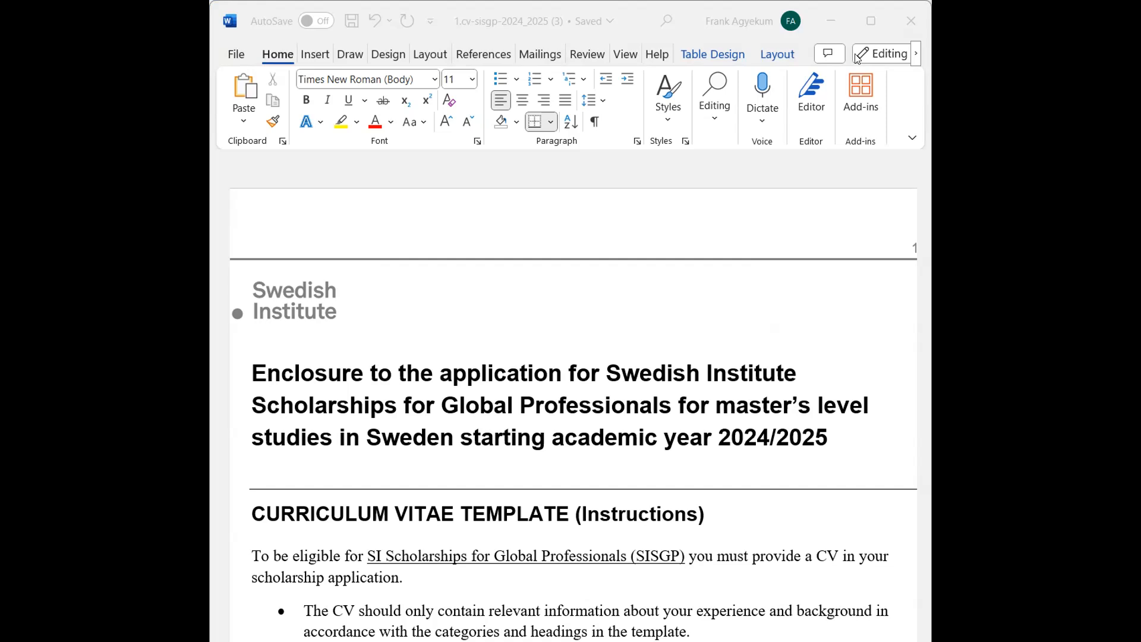
click(872, 21)
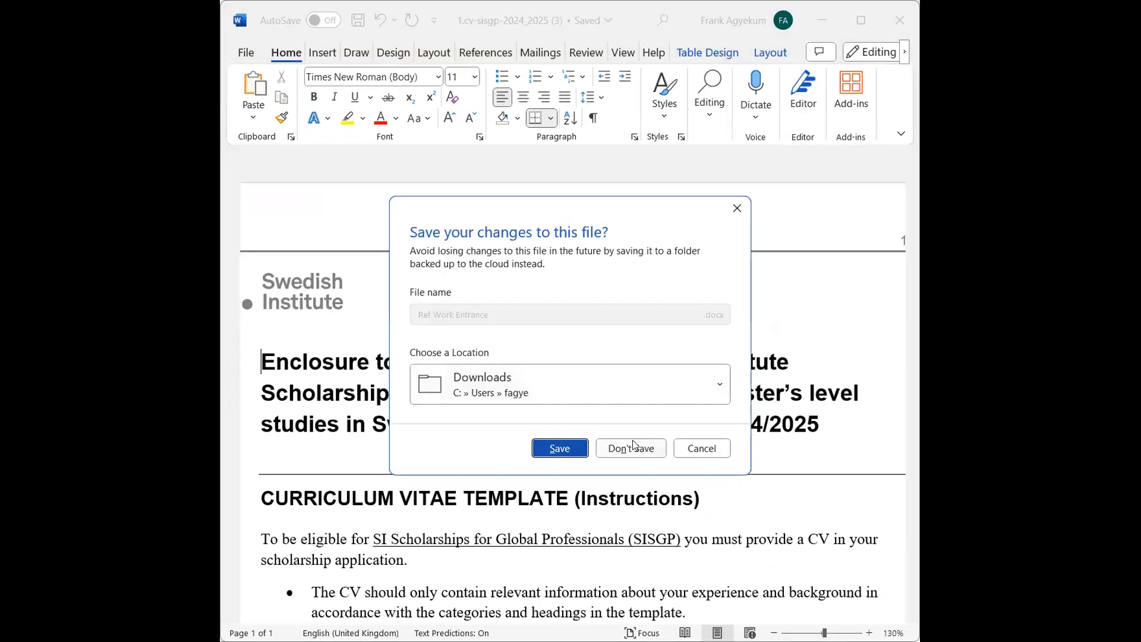
click(631, 444)
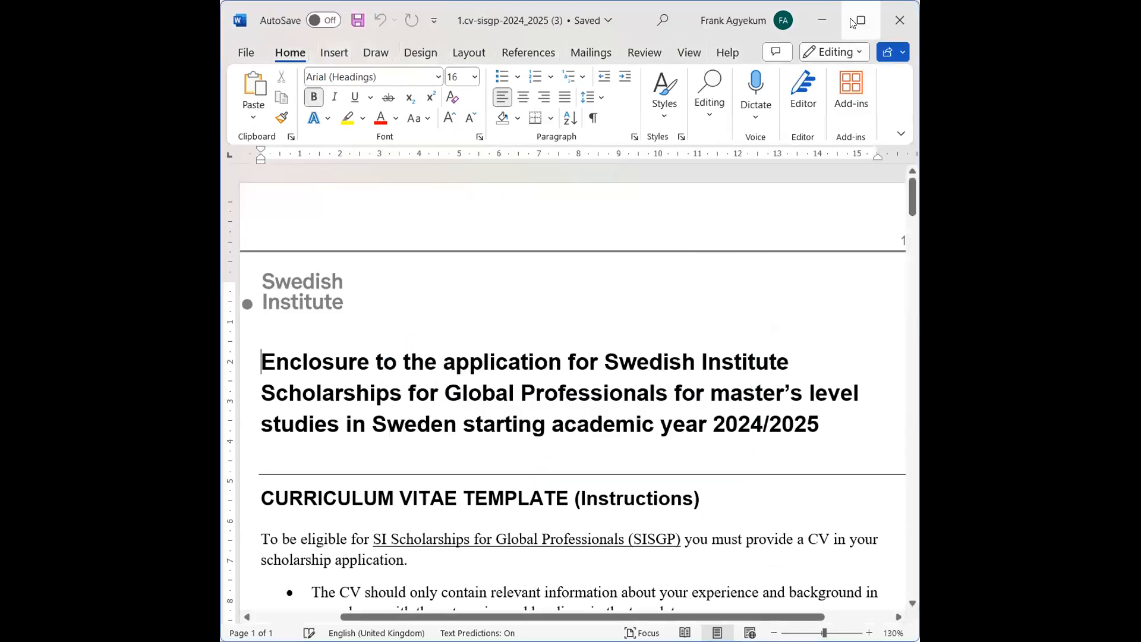
click(850, 18)
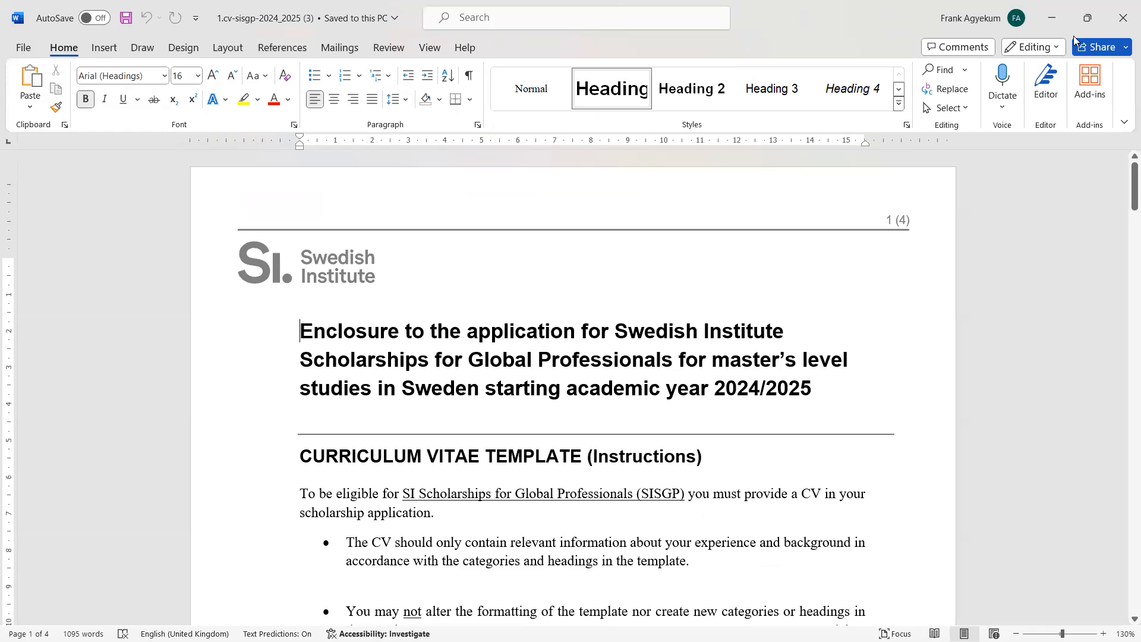
Scroll through the CV template's instructions and sections down to the Previous Scholarships/Awards page
scroll(1074, 36, down, 3)
scroll(1073, 36, down, 7)
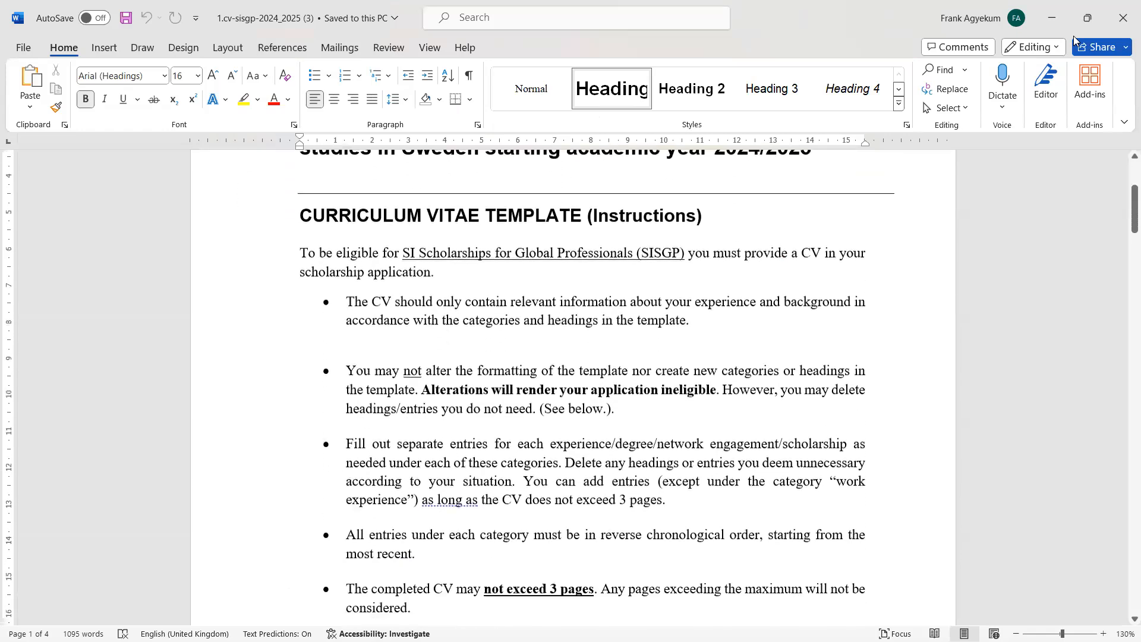
scroll(1073, 36, down, 1)
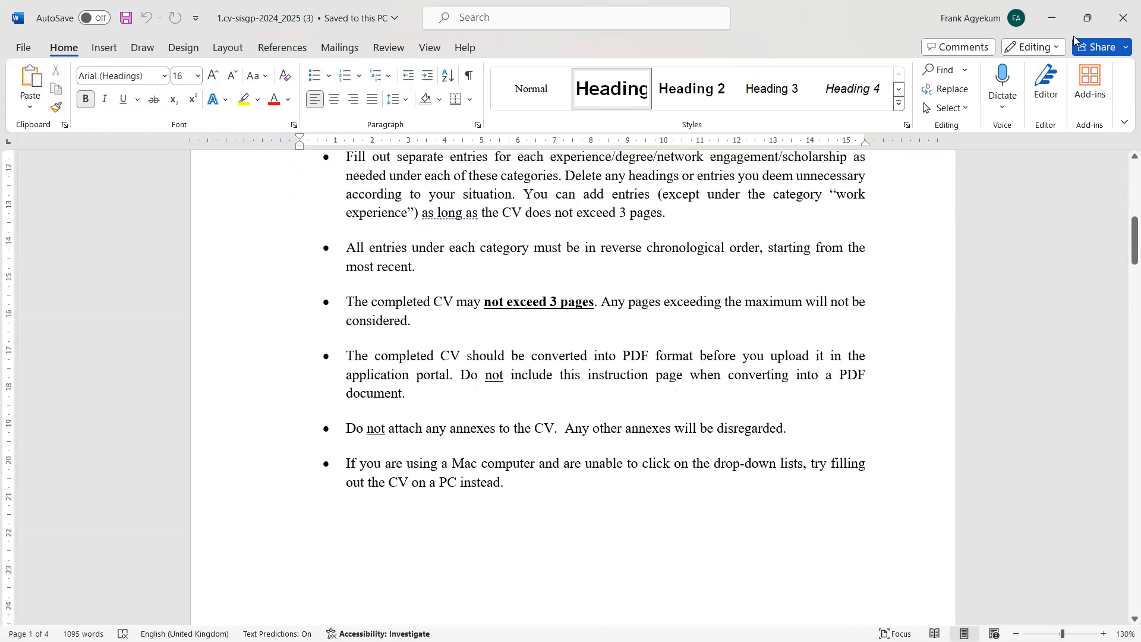
scroll(1073, 36, down, 20)
scroll(1073, 35, down, 20)
scroll(1073, 35, up, 5)
ctrl+scroll(1073, 35, up, 5)
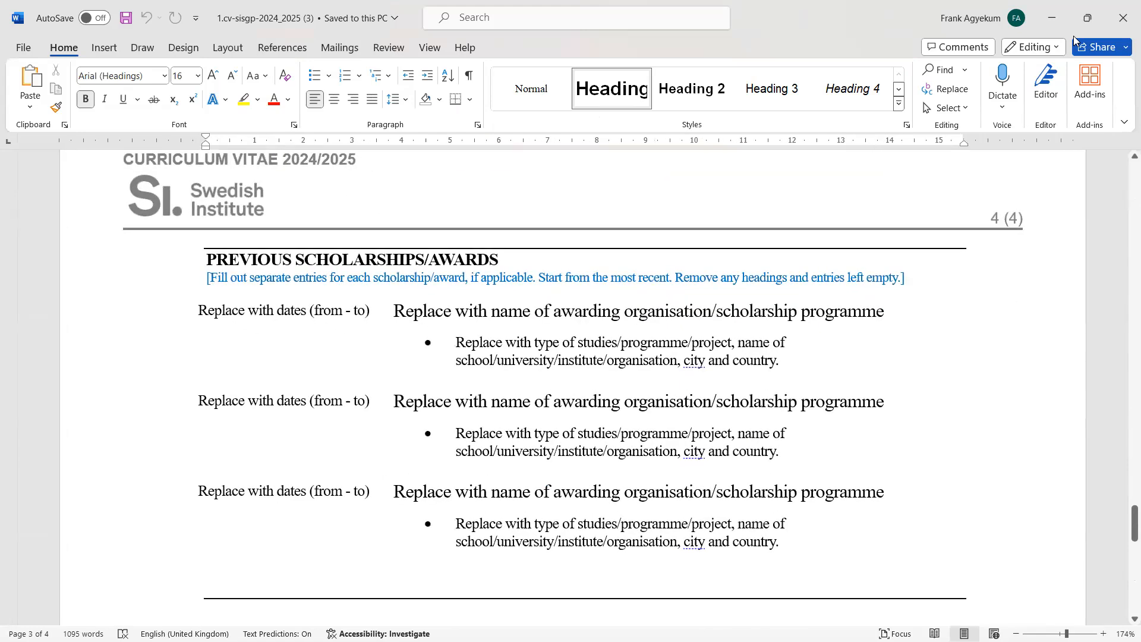
scroll(1073, 36, up, 2)
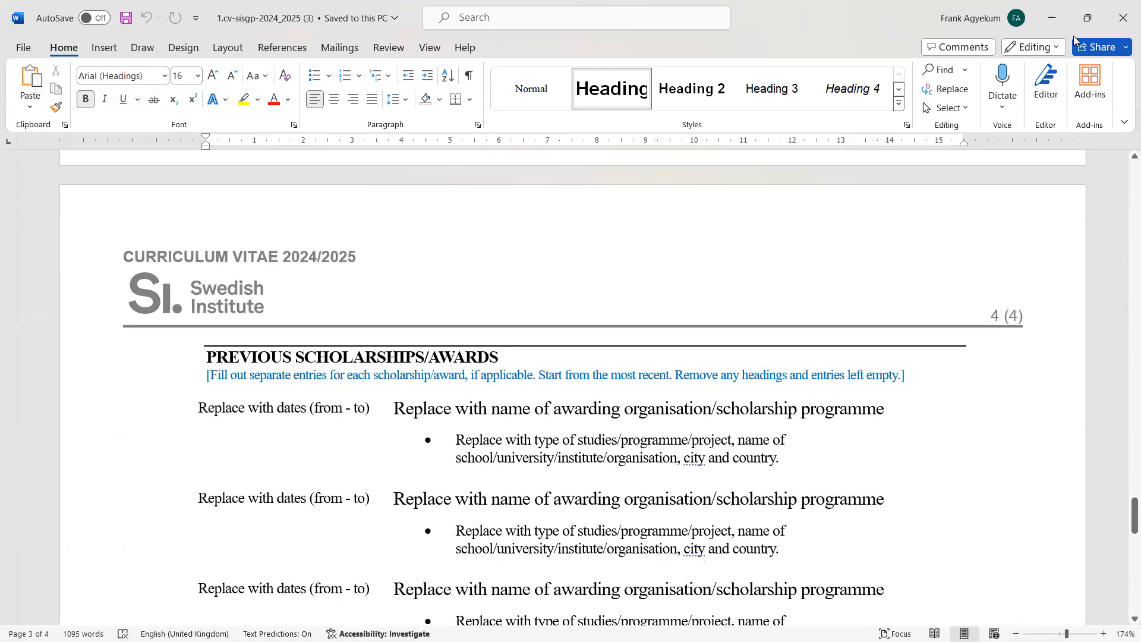
ctrl+scroll(1074, 35, up, 3)
ctrl+scroll(1073, 36, down, 1)
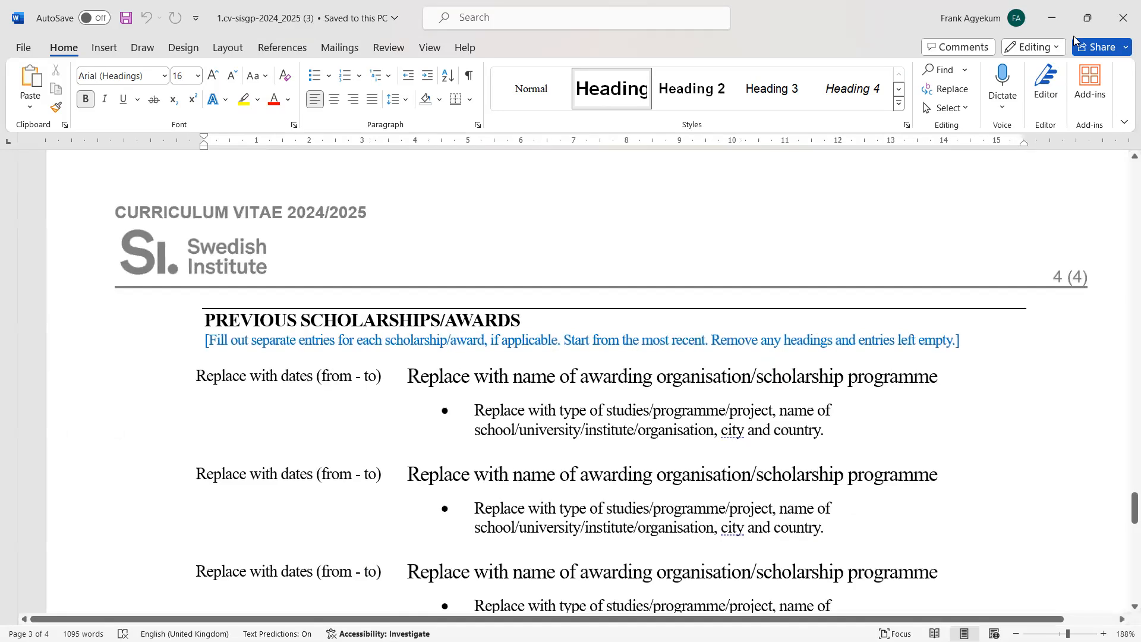
scroll(1073, 36, down, 1)
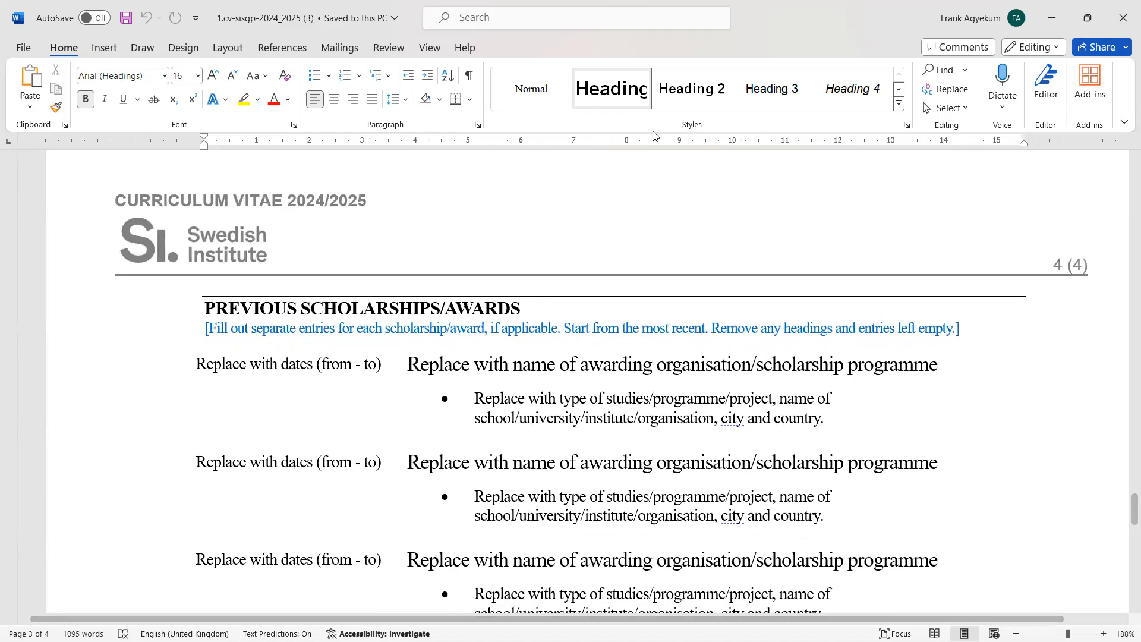
Delete the bracketed fill-out instruction beneath the Previous Scholarships/Awards heading
click(211, 322)
drag(206, 328, 957, 328)
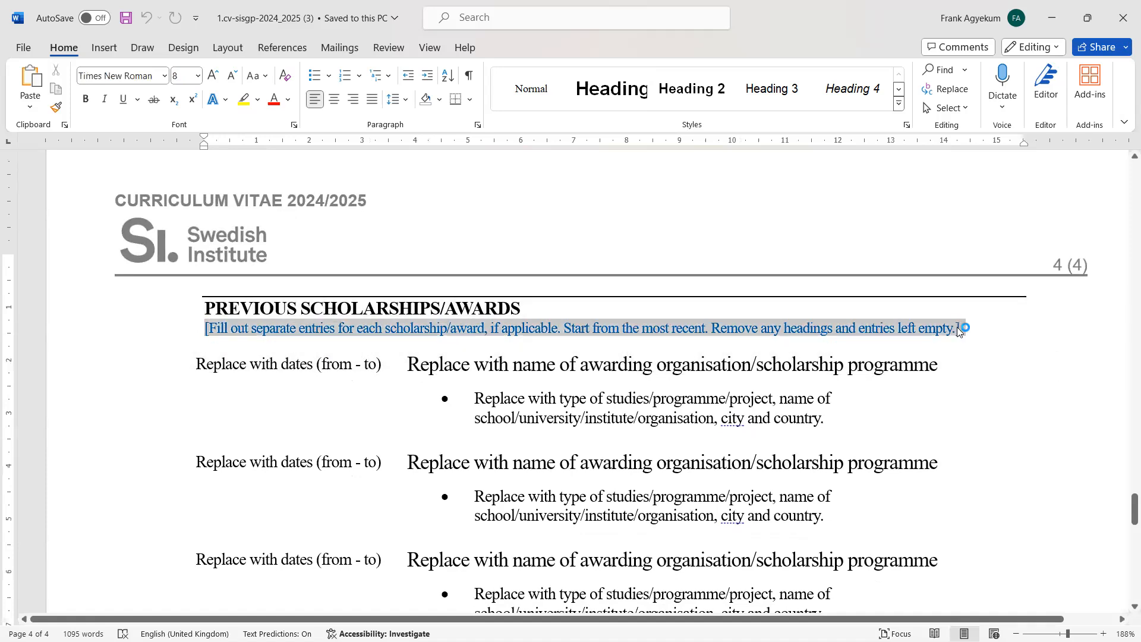
click(959, 328)
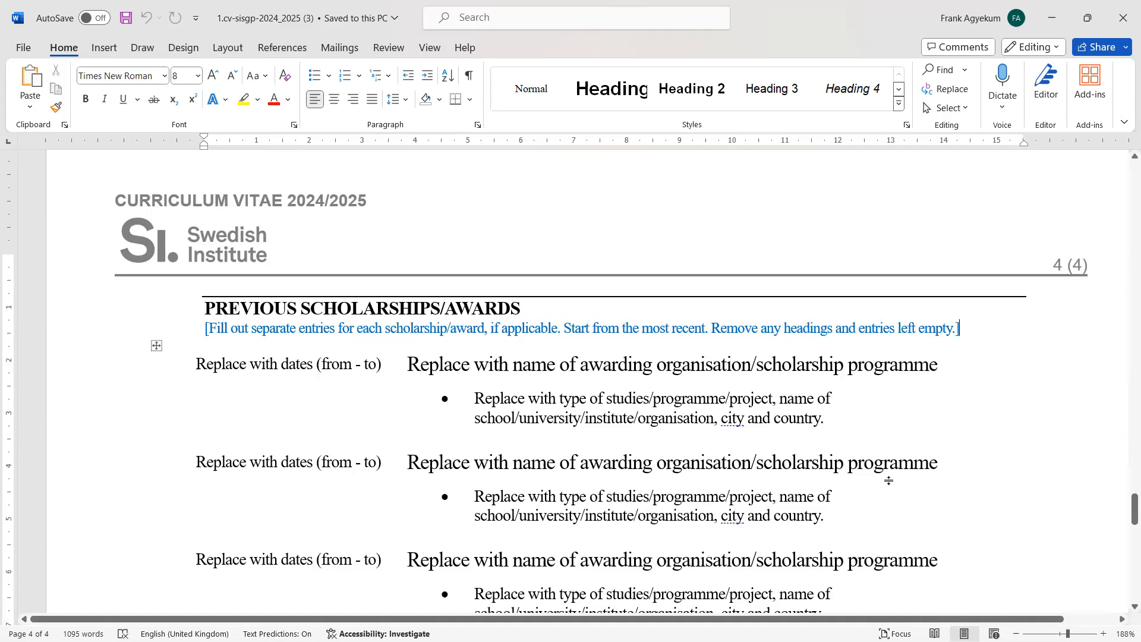
drag(205, 376, 714, 511)
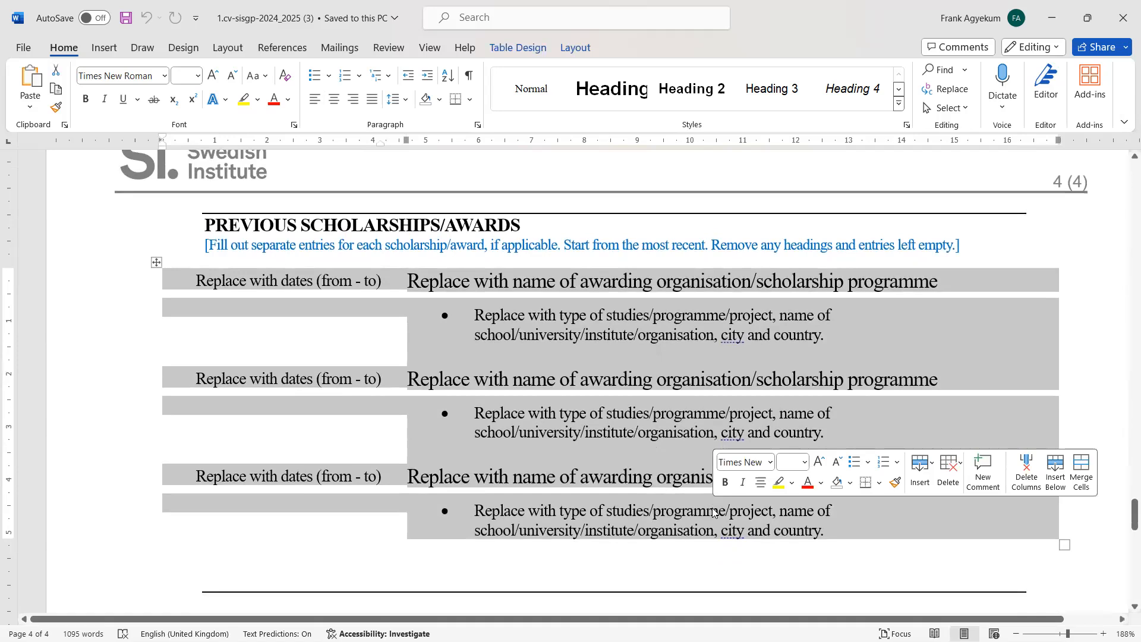
click(963, 377)
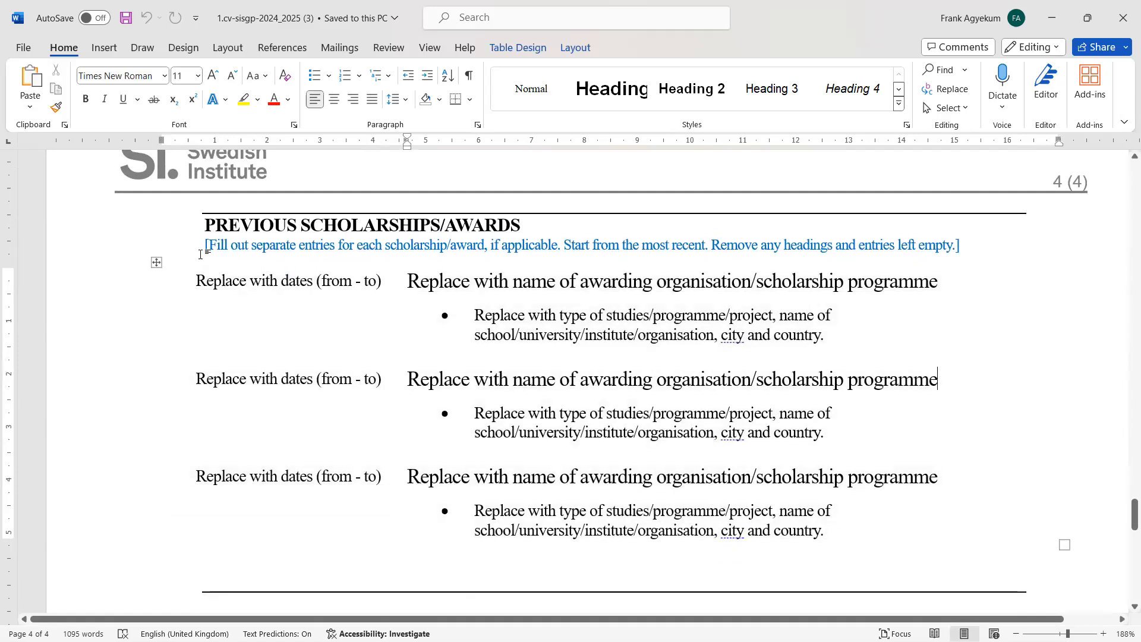
drag(202, 248, 750, 248)
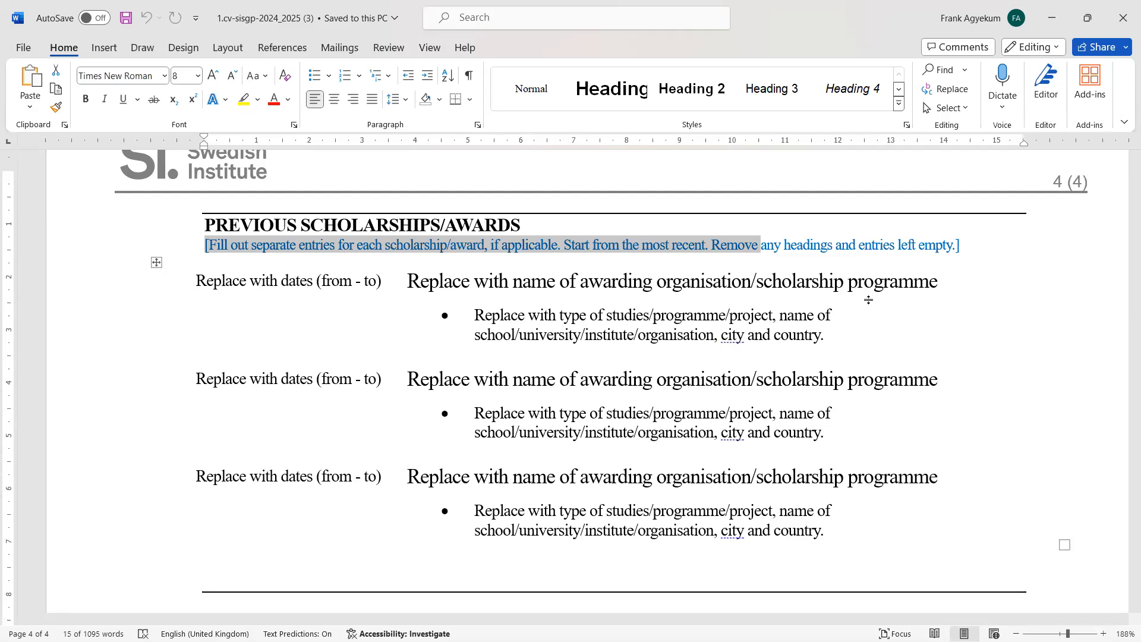
click(1035, 349)
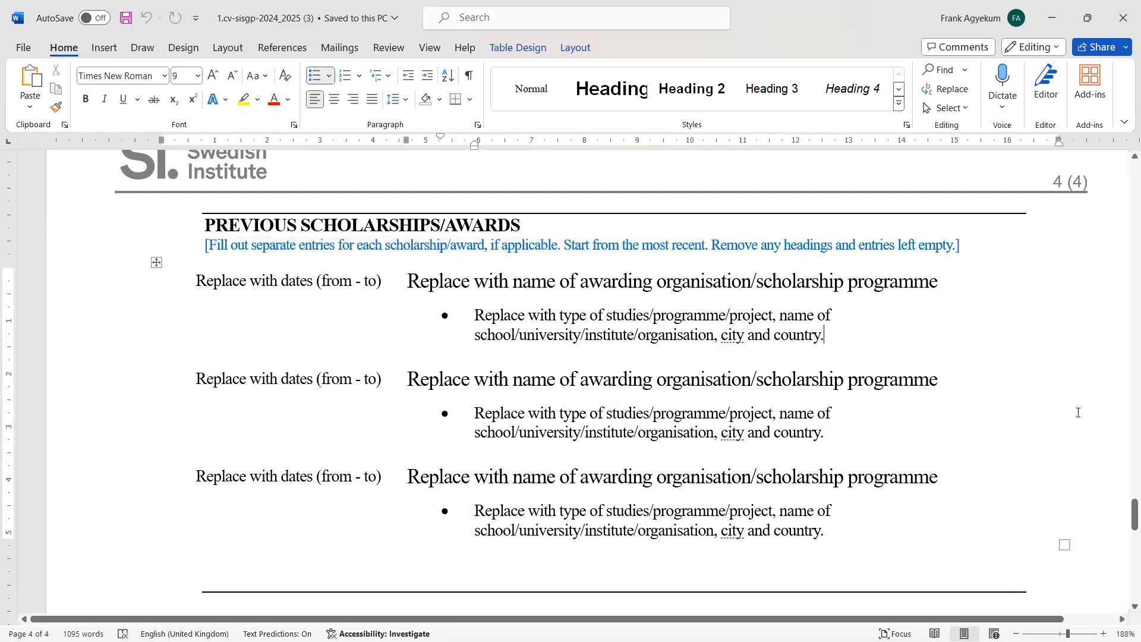
right_click(1123, 521)
key(Escape)
key(Up)
key(Up)
key(Up)
drag(963, 245, 348, 242)
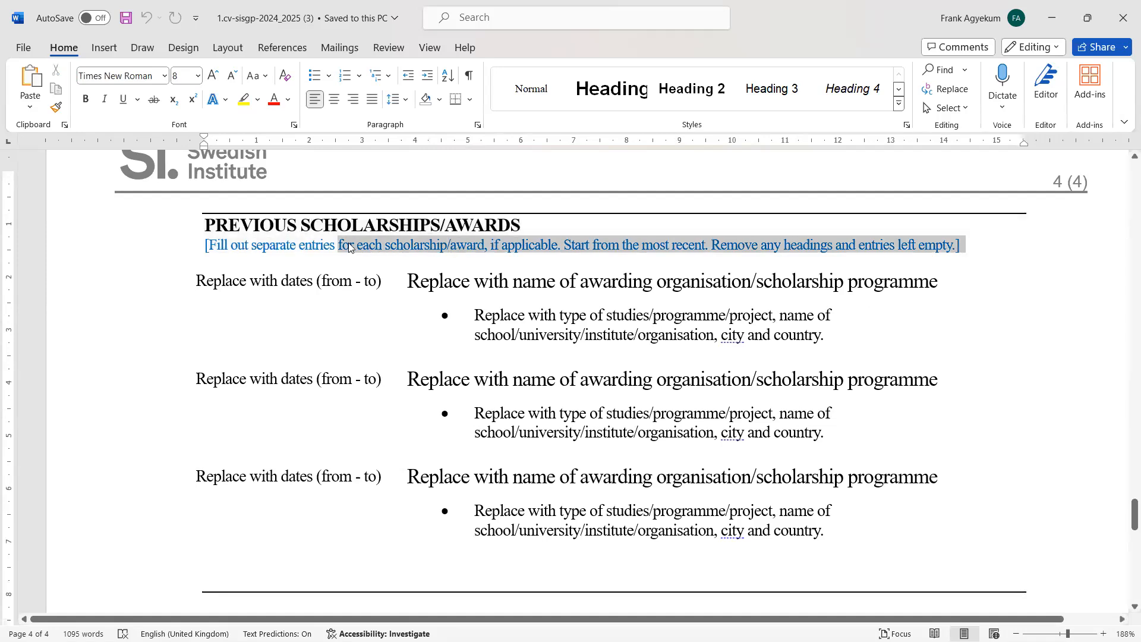
key(BackSpace)
key(BackSpace)
key(BackSpace)
key(BackSpace)
key(BackSpace)
key(BackSpace)
key(BackSpace)
key(BackSpace)
key(BackSpace)
key(BackSpace)
key(BackSpace)
key(BackSpace)
key(BackSpace)
key(BackSpace)
key(BackSpace)
key(BackSpace)
key(BackSpace)
key(BackSpace)
key(BackSpace)
key(BackSpace)
key(BackSpace)
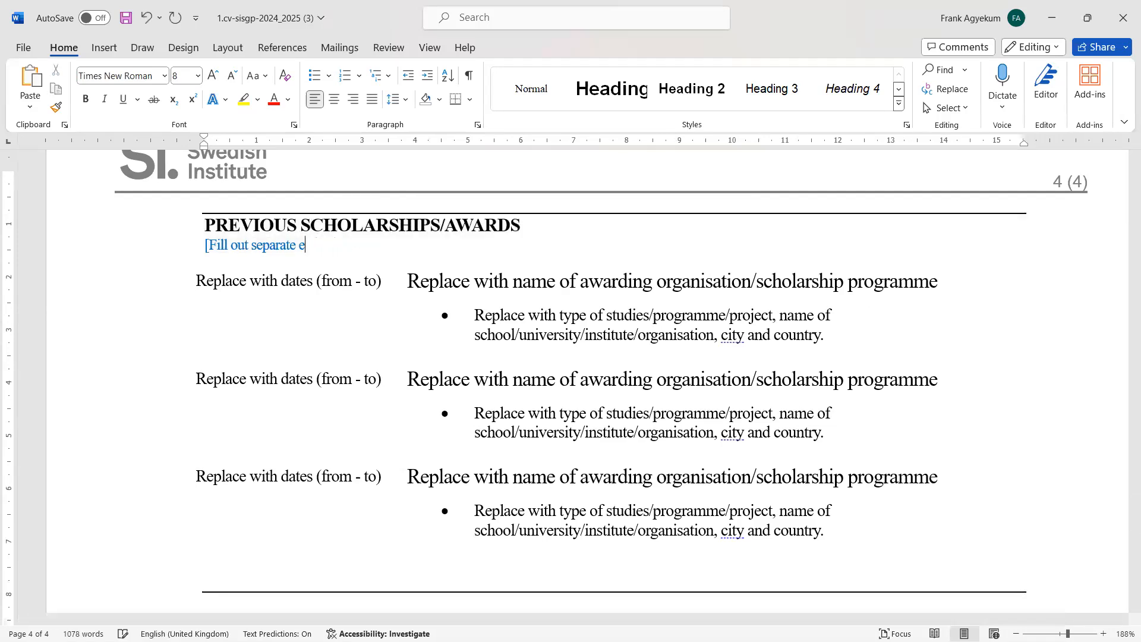
key(BackSpace)
key(BackSpace)
key(BackSpace)
key(BackSpace)
key(BackSpace)
key(BackSpace)
key(BackSpace)
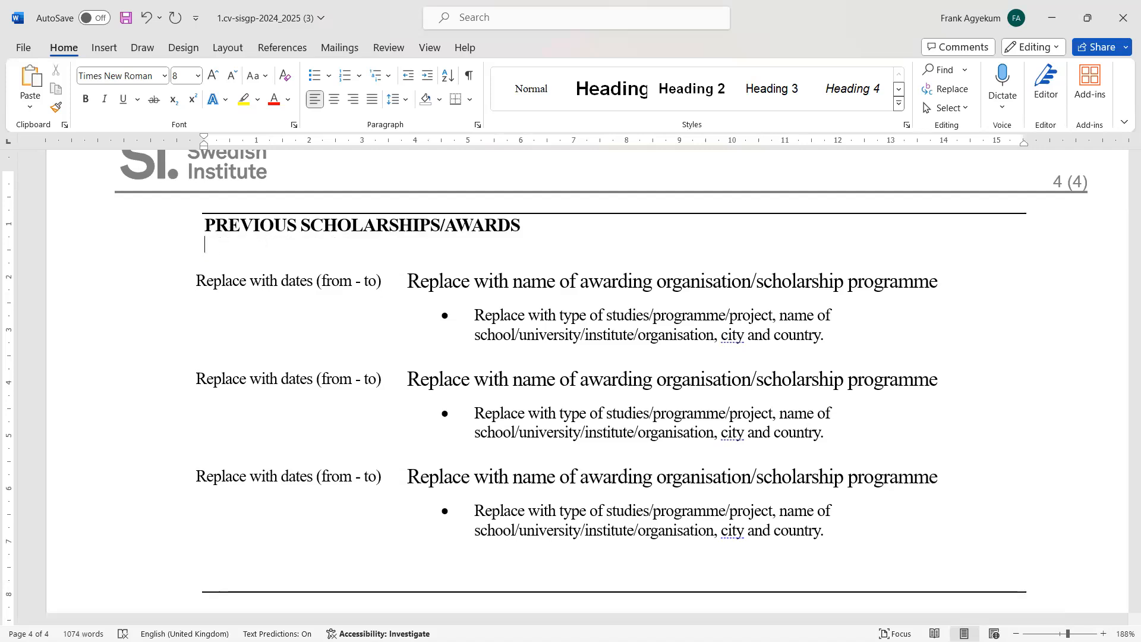
Remove the empty line left between the heading and the scholarship entries table
click(206, 280)
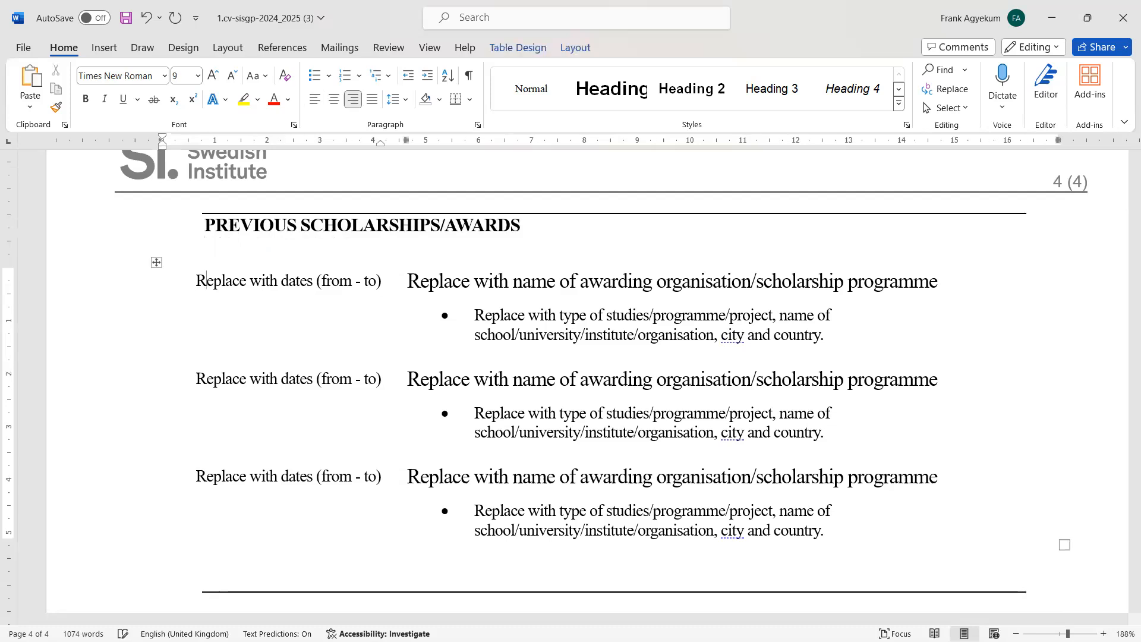
click(348, 244)
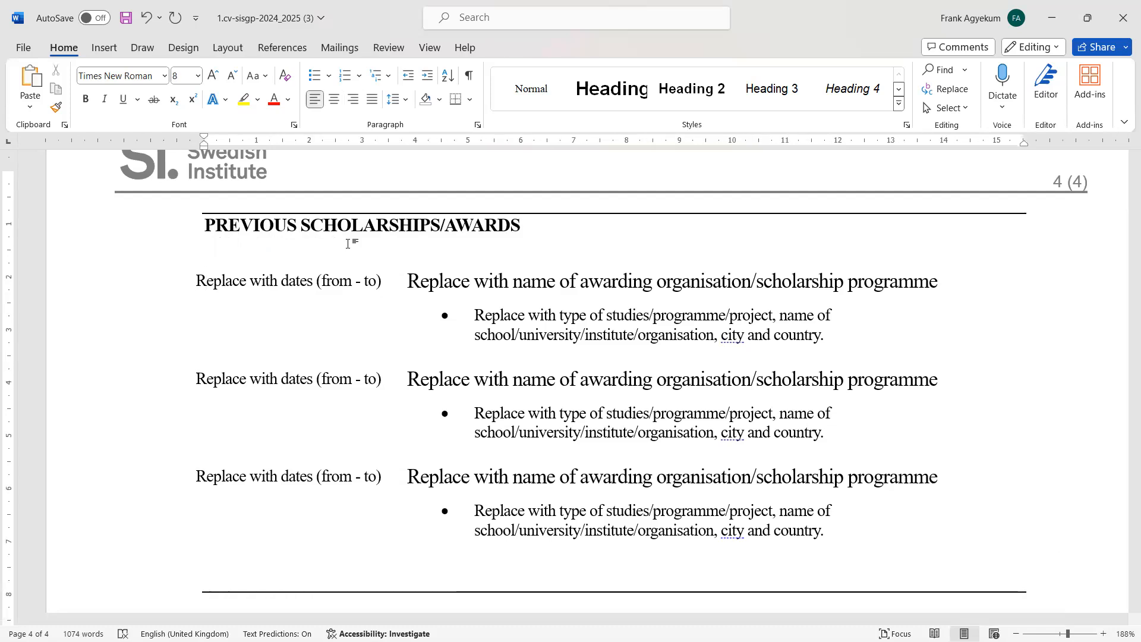
key(Delete)
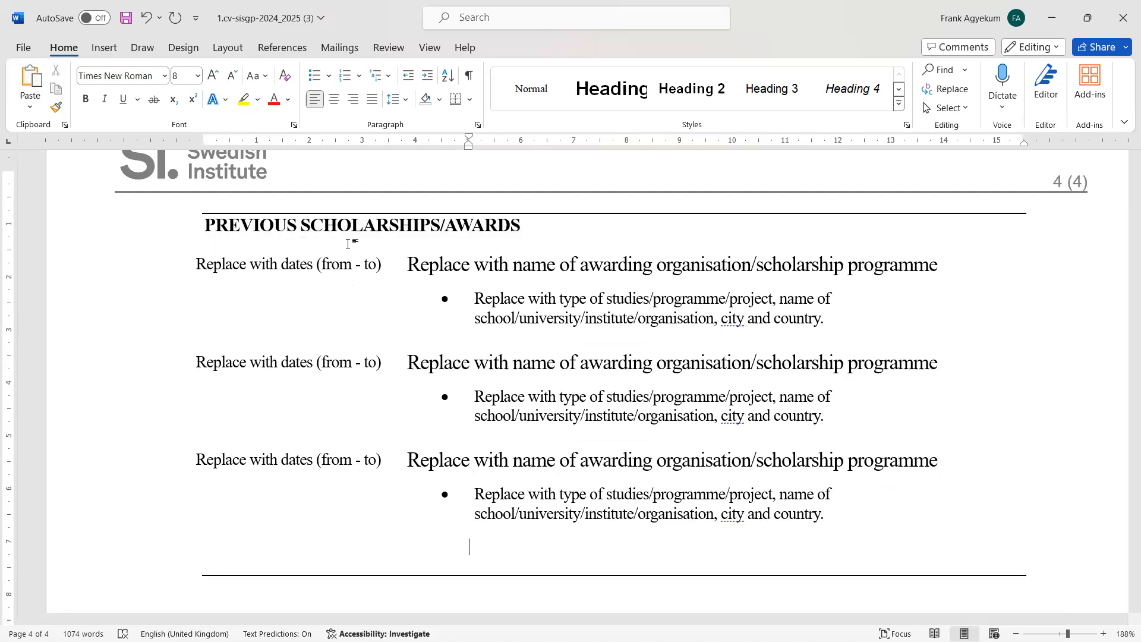
click(347, 244)
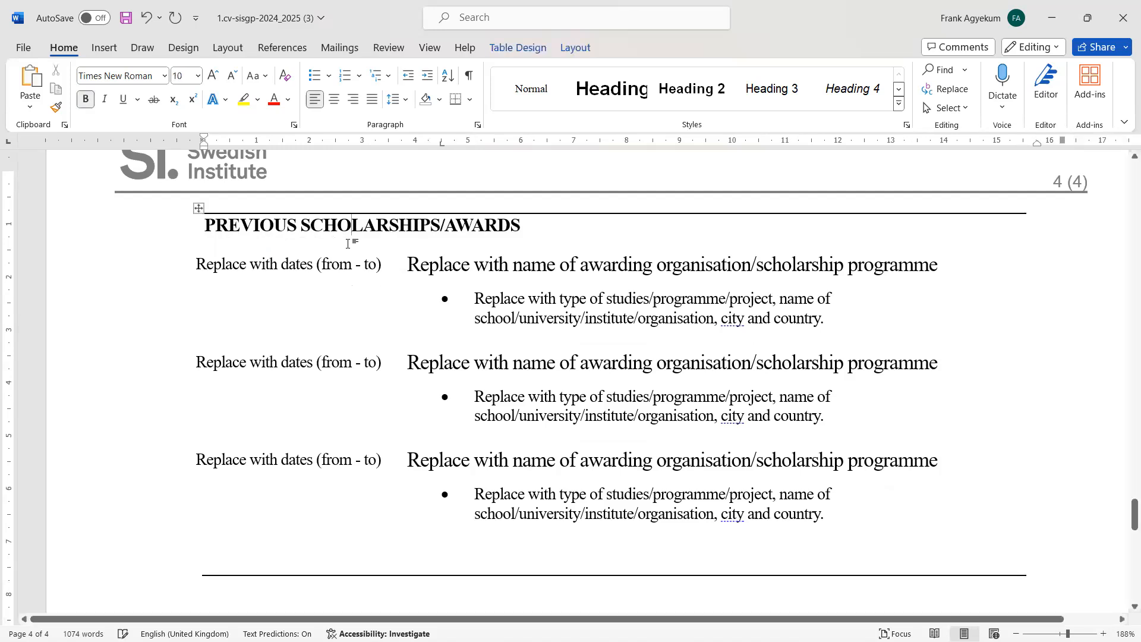
key(End)
key(Return)
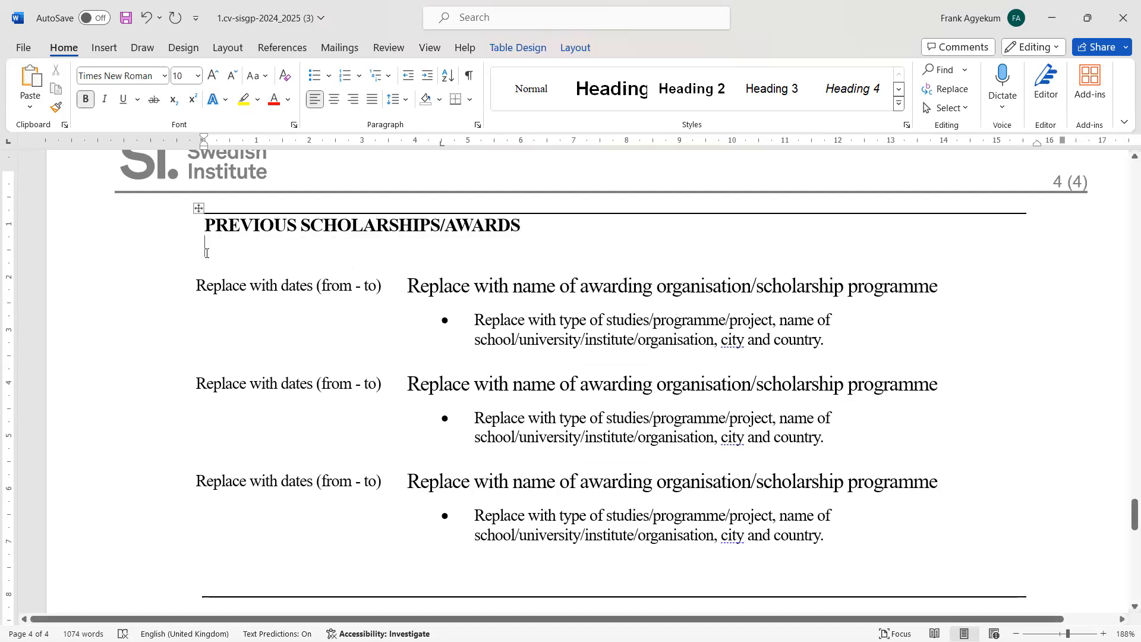
click(149, 18)
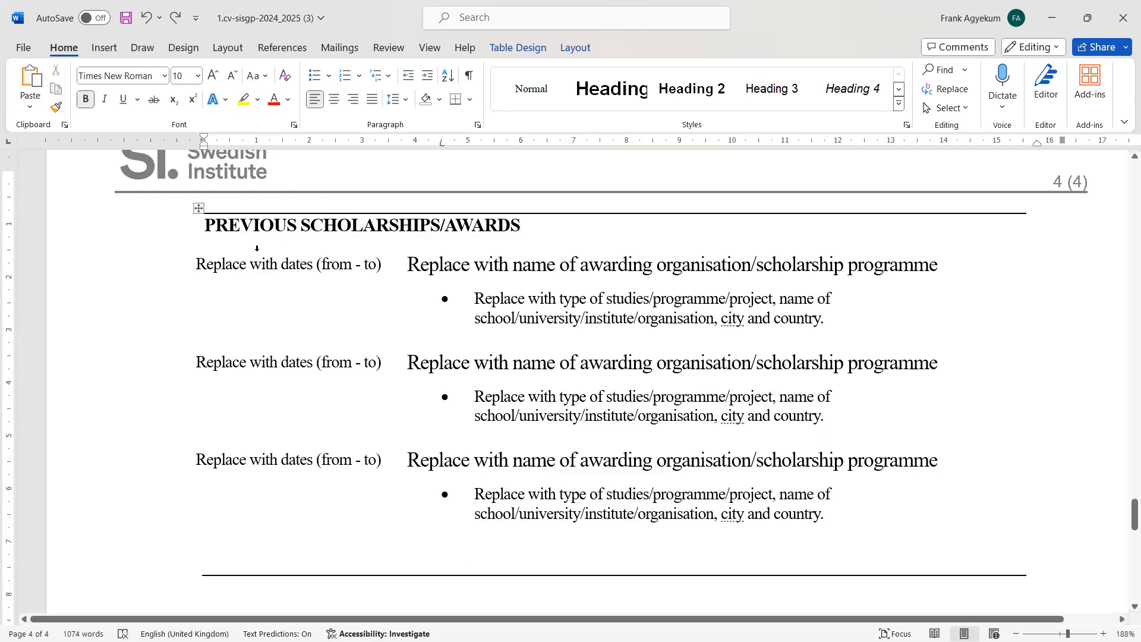
Insert a blank line after the Previous Scholarships/Awards heading, above the entries table
drag(193, 270, 750, 501)
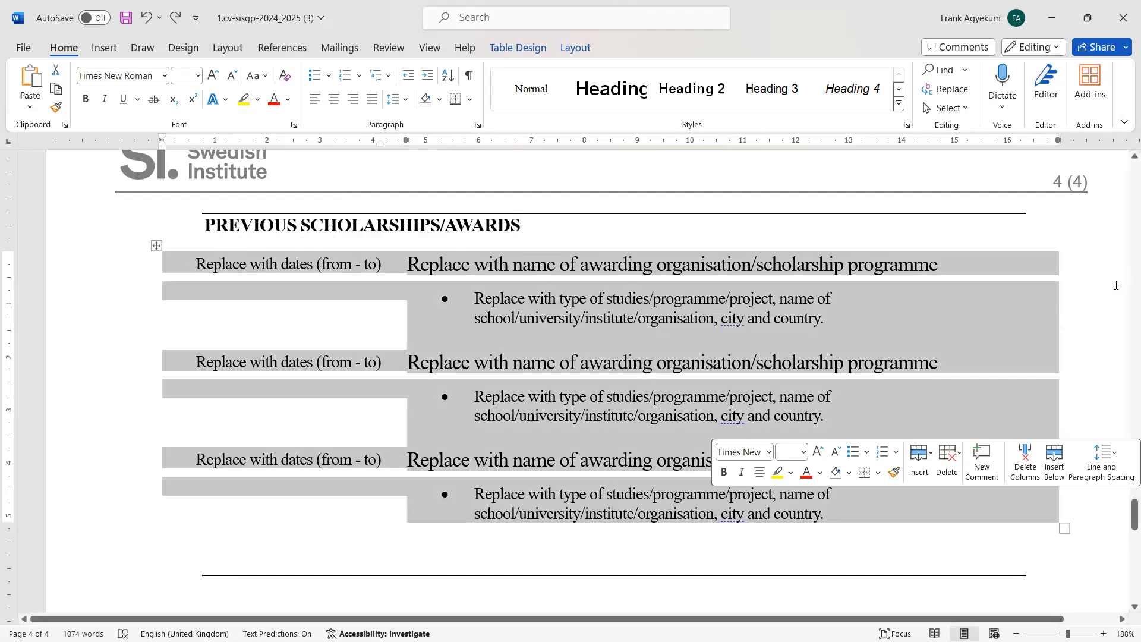
key(Up)
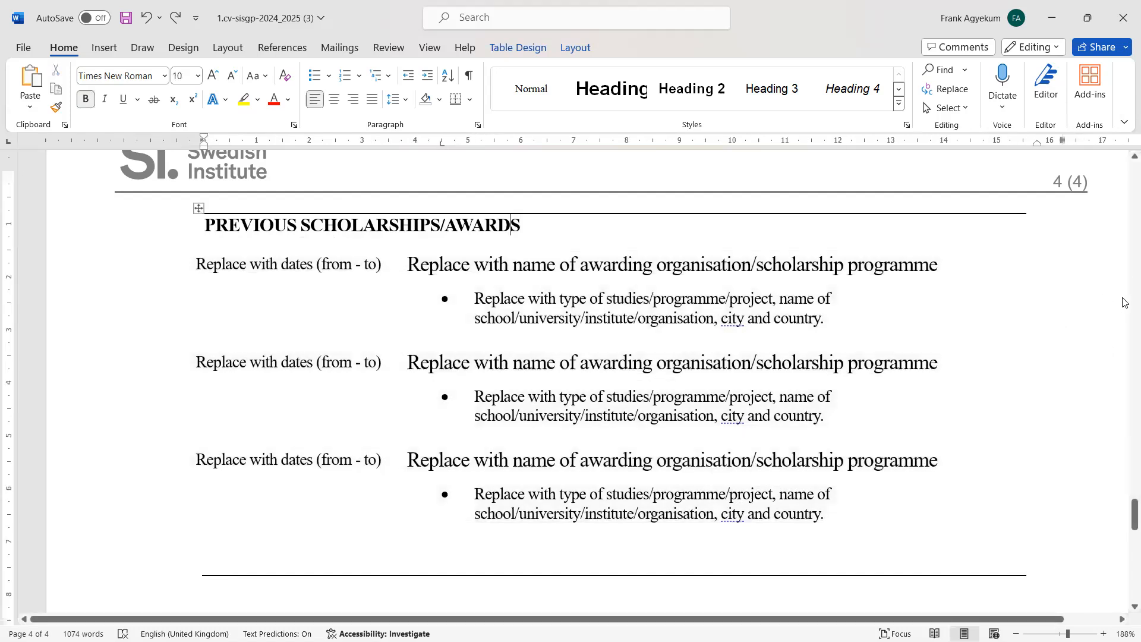
key(End)
key(Return)
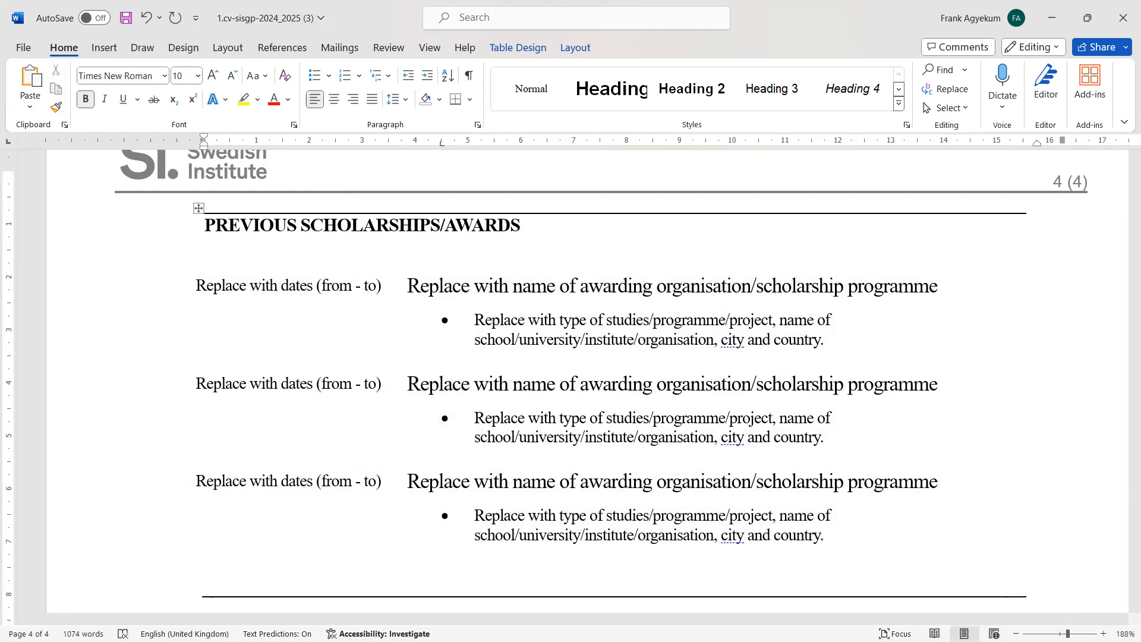
Scroll through the CV template to review the Personal Information and Work Experience sections
scroll(587, 380, down, 2)
scroll(587, 381, up, 10)
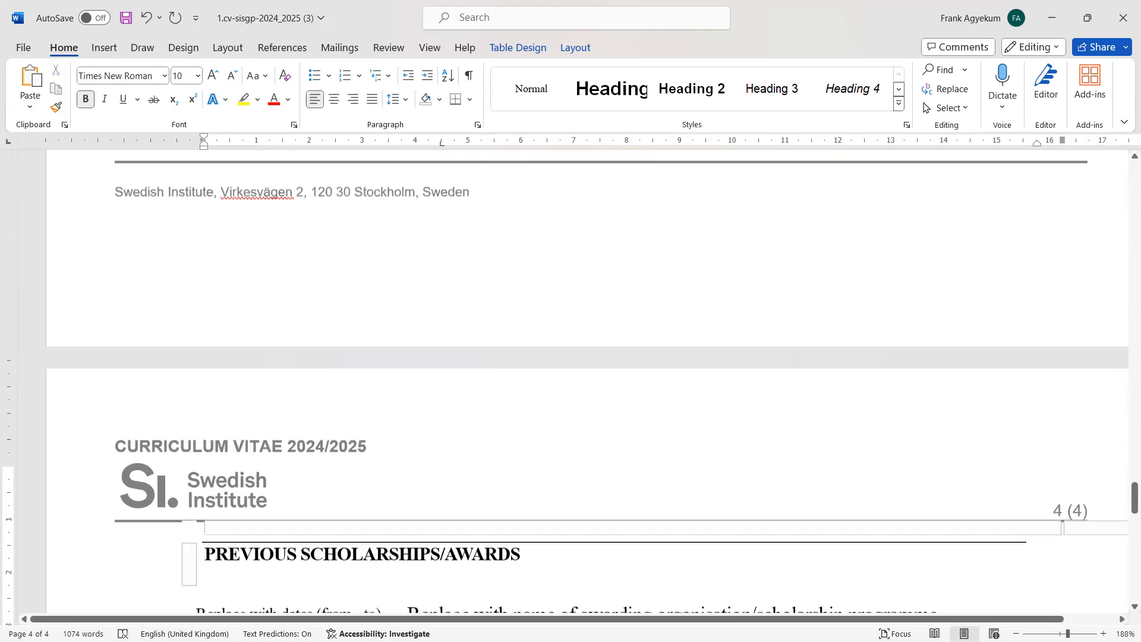
ctrl+scroll(571, 386, down, 5)
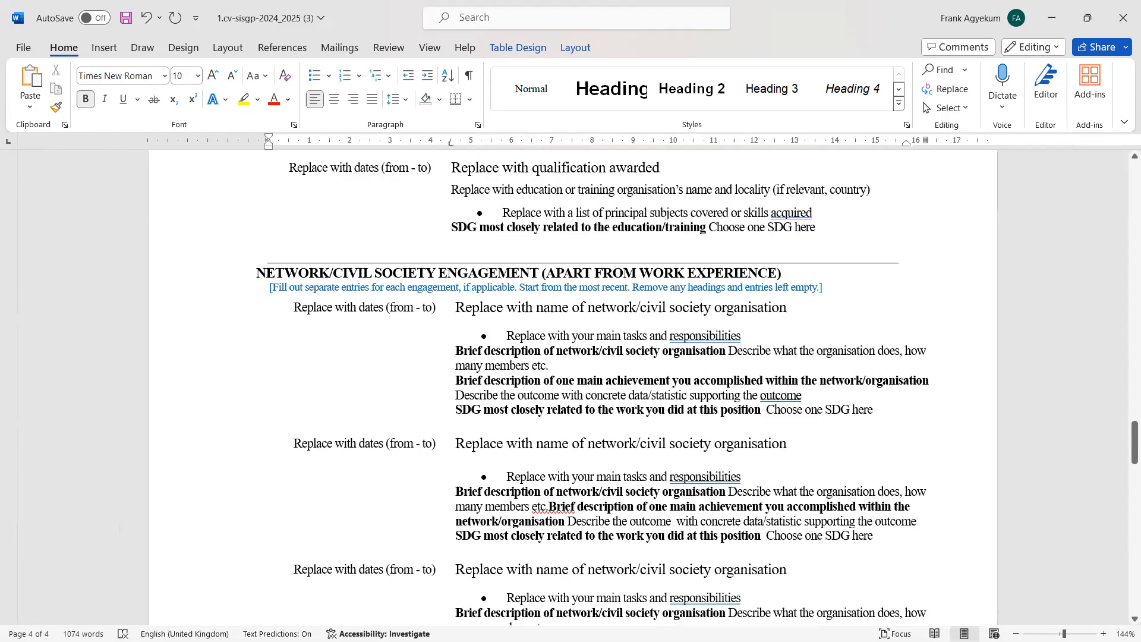
scroll(570, 386, up, 3)
scroll(571, 386, up, 15)
scroll(570, 386, up, 5)
scroll(570, 387, down, 15)
scroll(570, 386, up, 5)
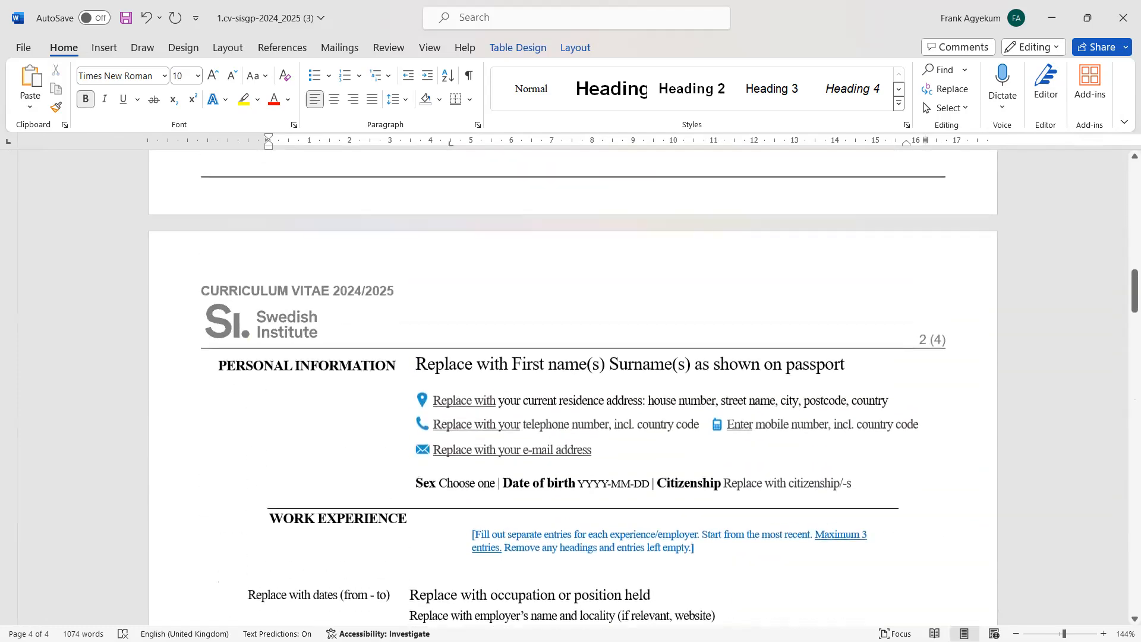
scroll(571, 387, down, 6)
scroll(571, 387, down, 3)
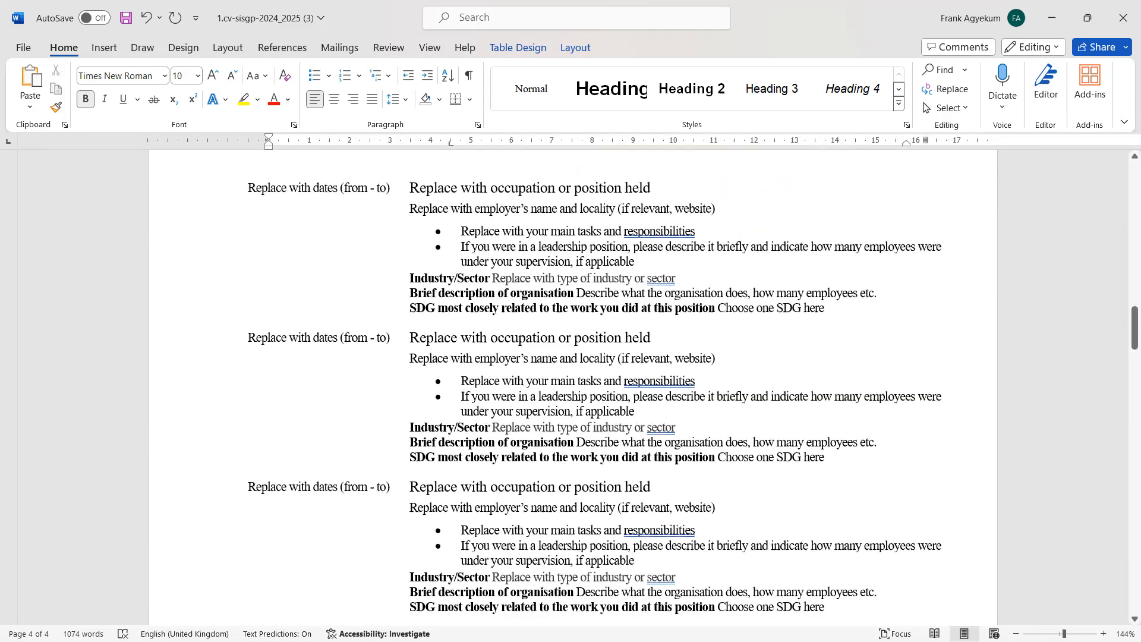